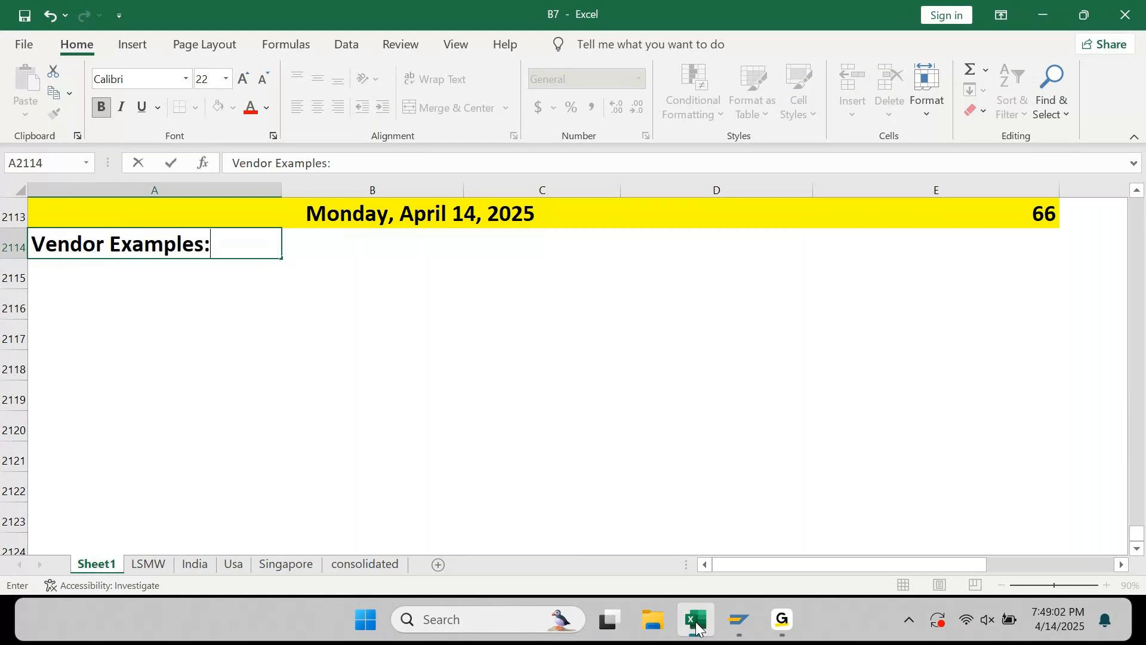
Fill the "Vendor Examples:" heading cell A2114 with a light gold colour
key(Up)
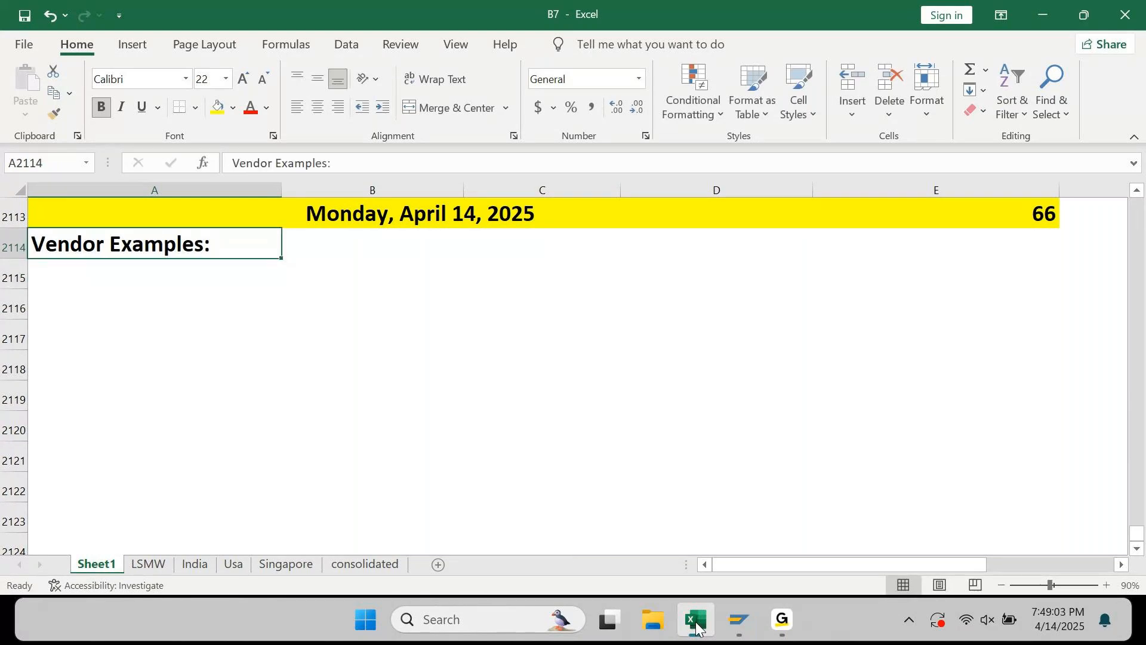
click(233, 108)
click(323, 185)
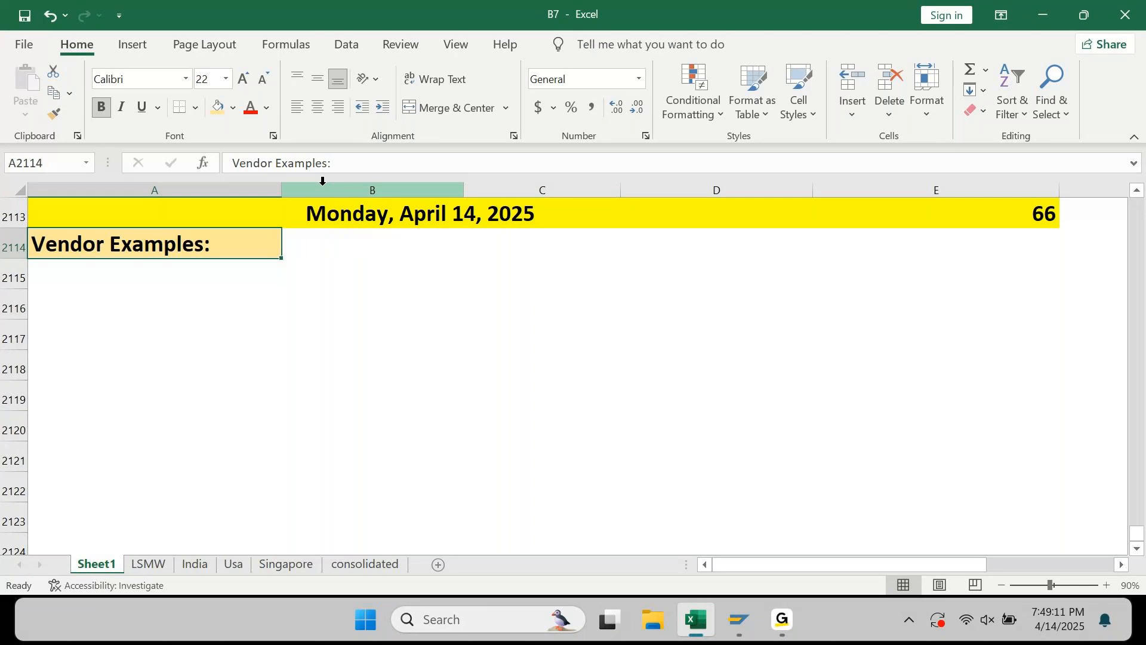
Enter the column headers Date, Transaction, Amount and Balance in cells A2115 to D2115 below the heading
key(Down)
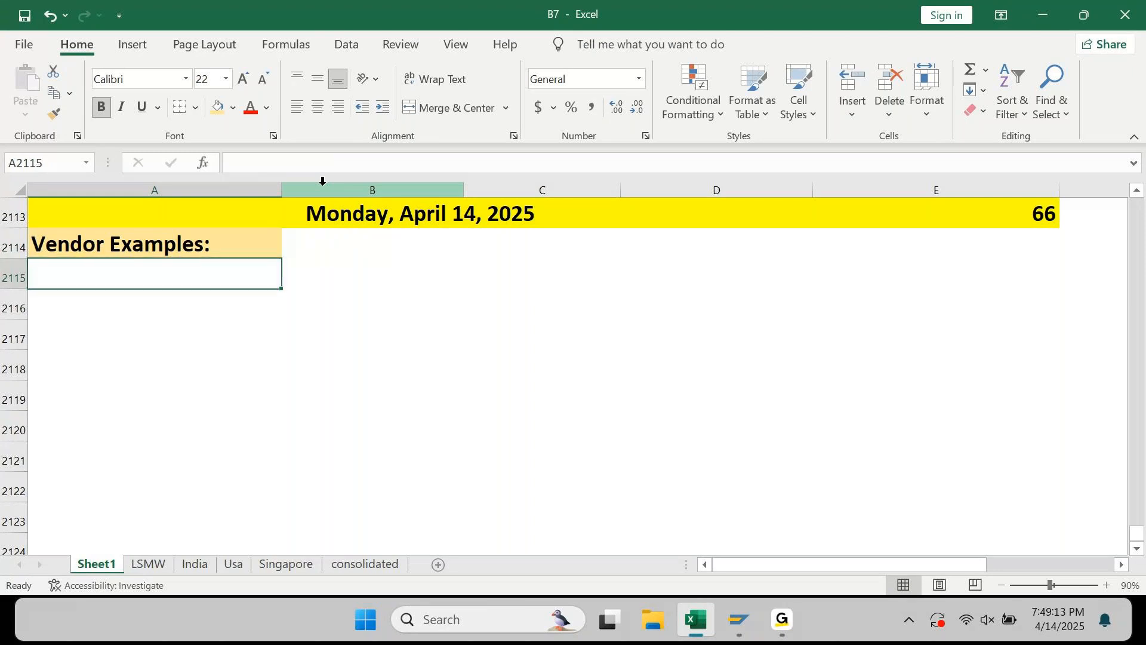
text(Date)
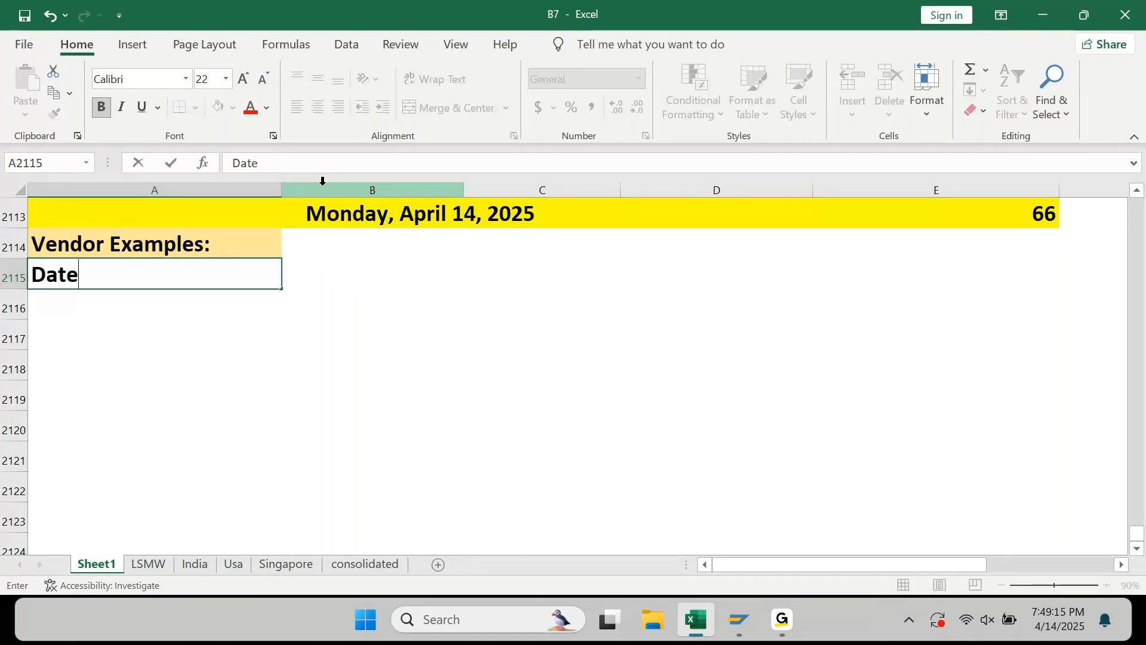
key(Tab)
key(Left)
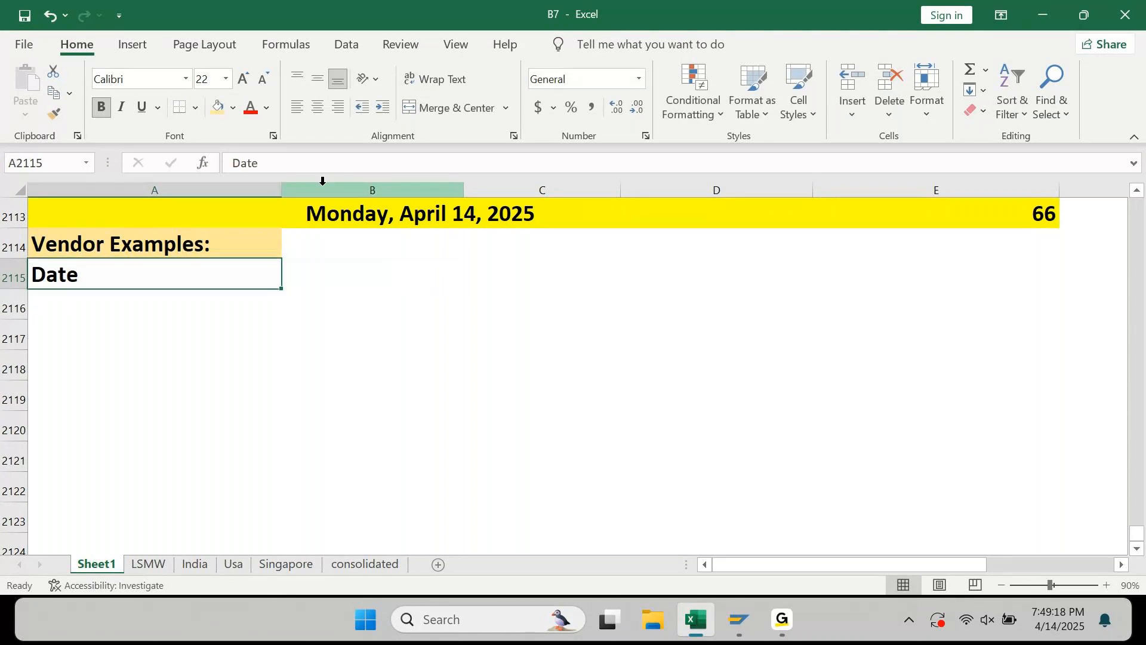
key(Right)
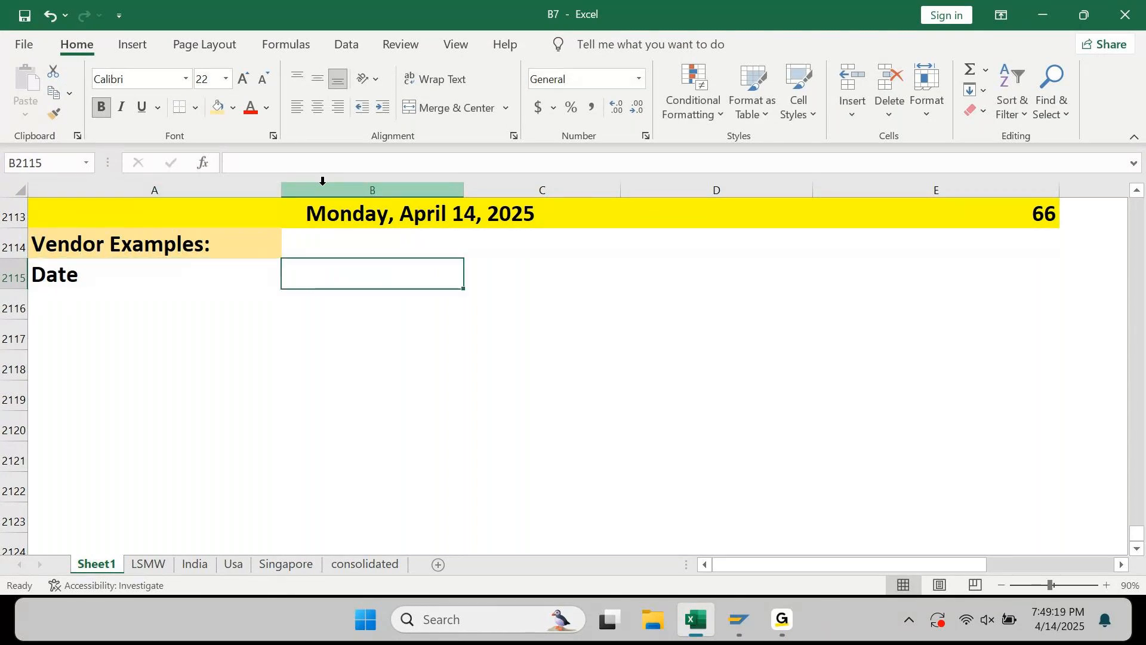
text(Transaction)
key(Tab)
text(Amount)
key(Tab)
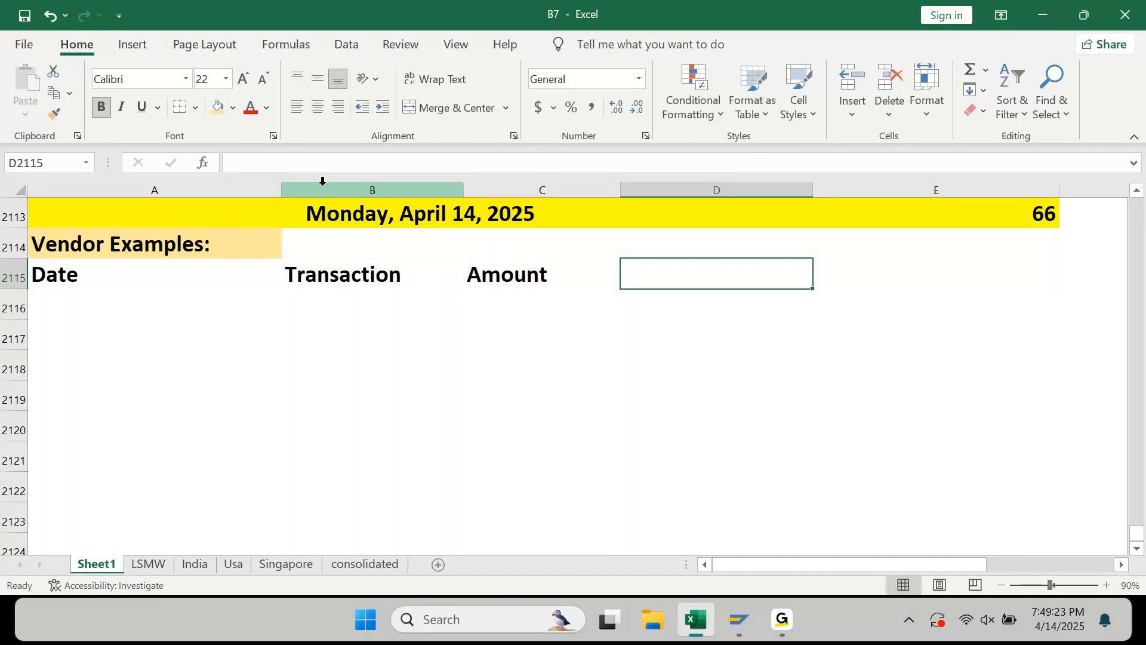
text(Balance)
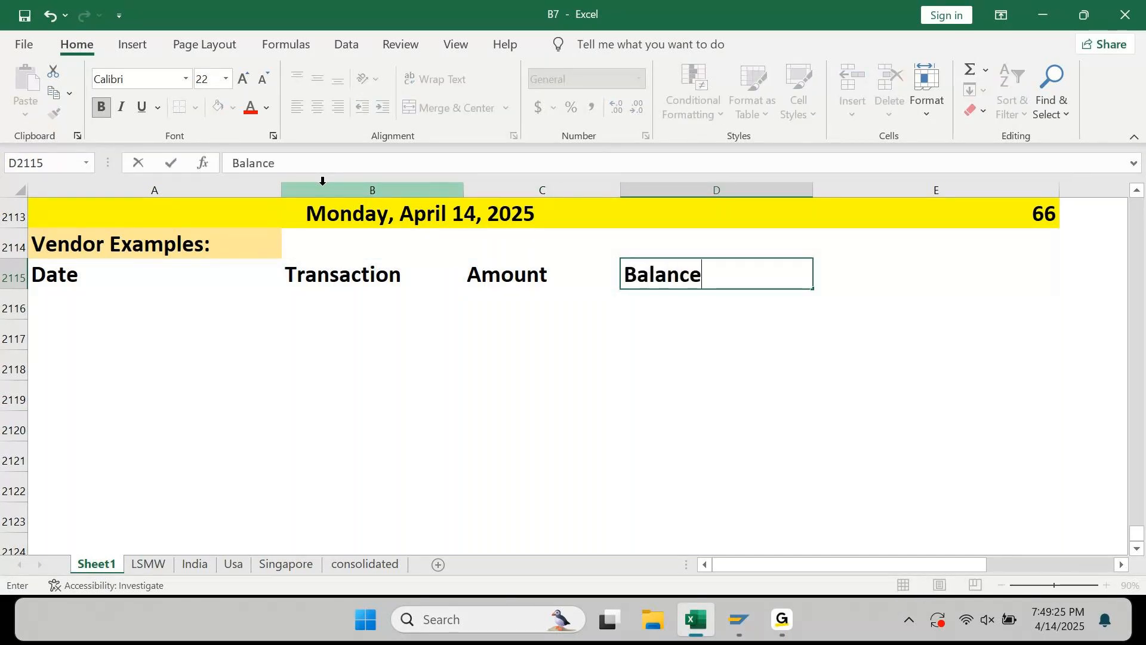
key(Return)
Fill the Date header with pale blue, and merge and center the "Vendor Examples:" heading across columns A to D
key(Up)
key(Left)
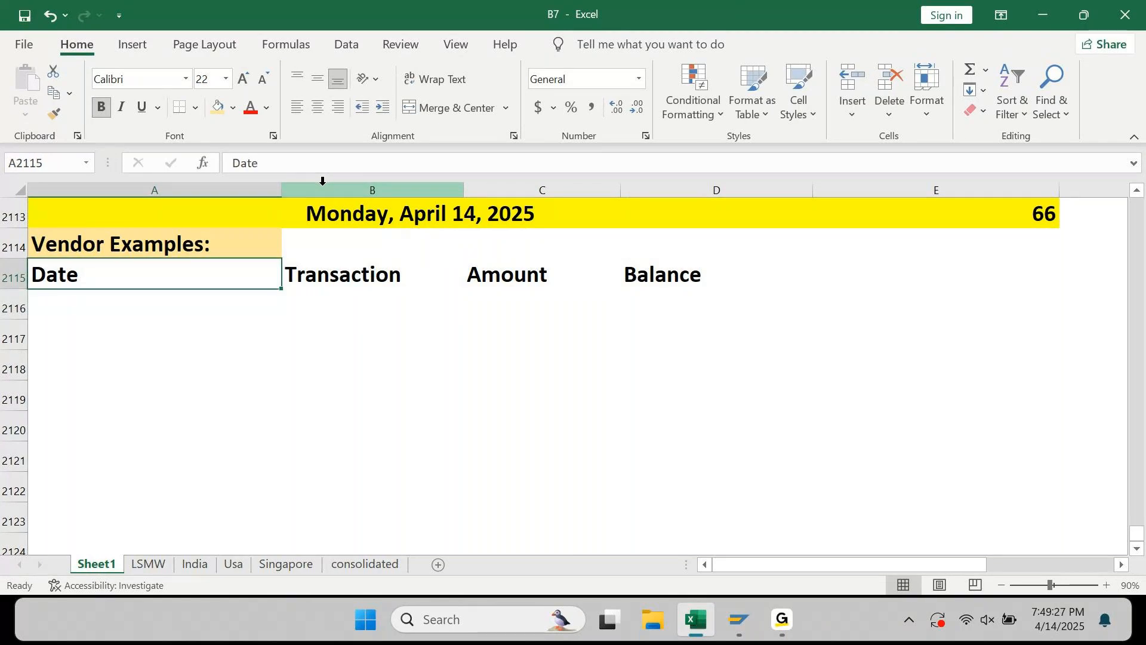
click(233, 108)
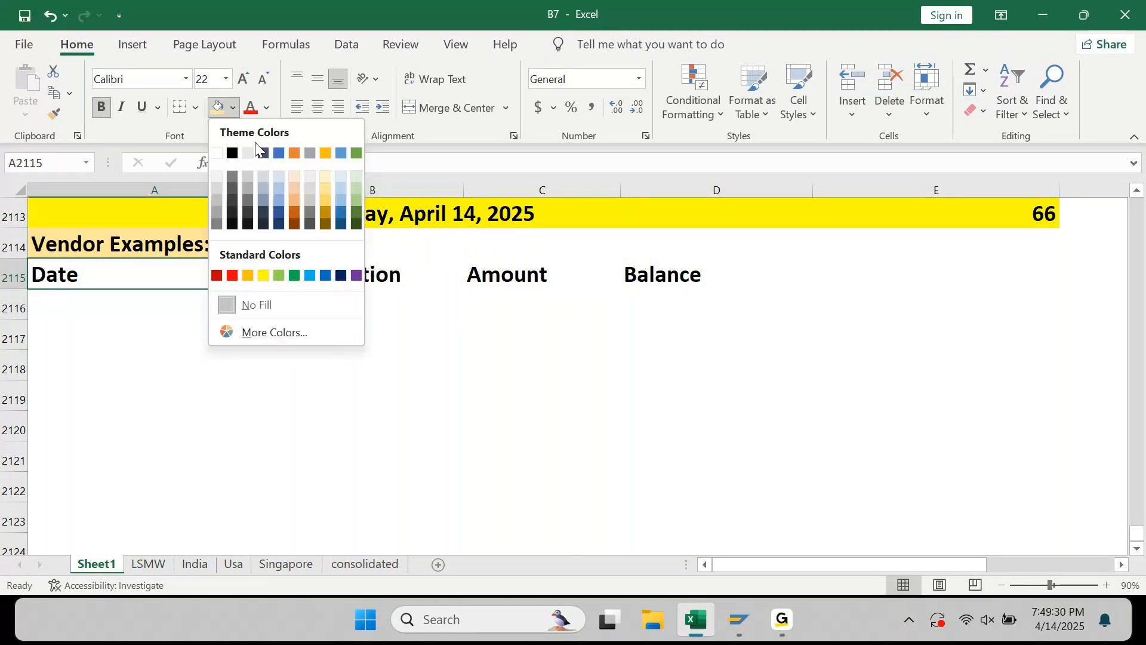
click(344, 179)
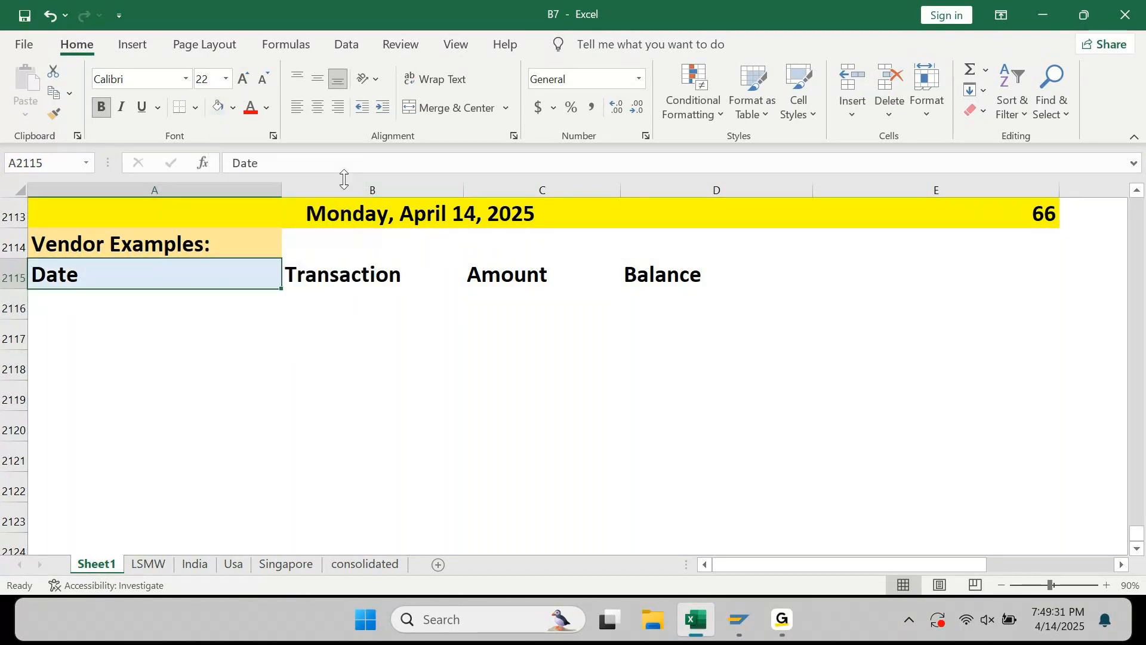
drag(149, 244, 717, 243)
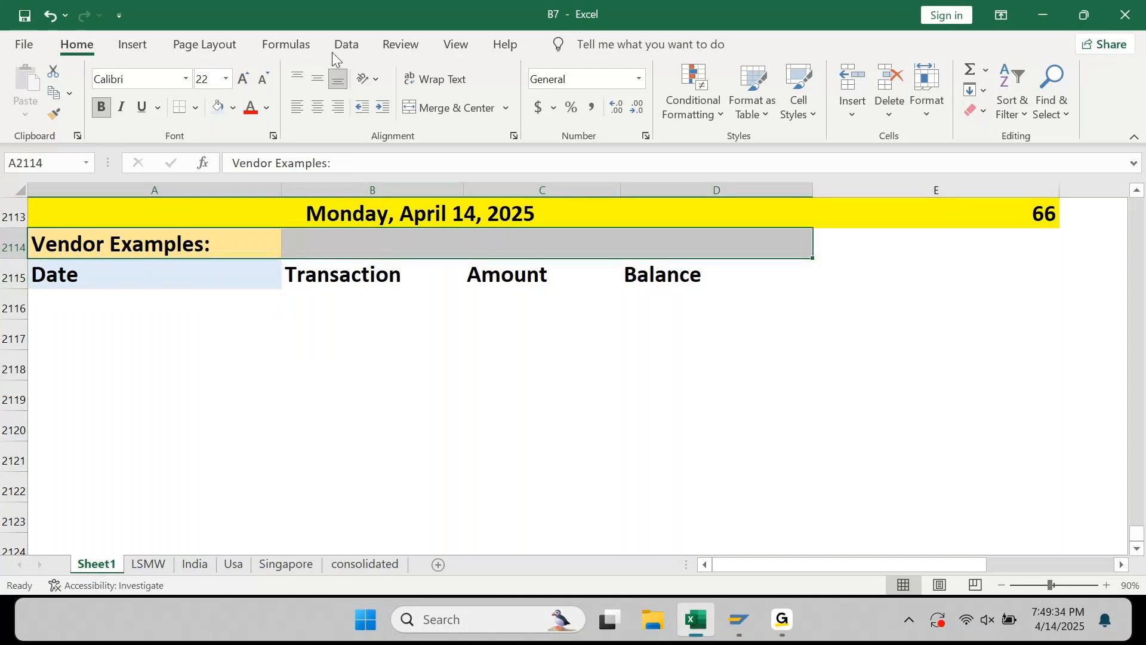
click(449, 107)
Fill the Transaction header cell B2115 with a medium blue theme colour
key(Down)
key(Right)
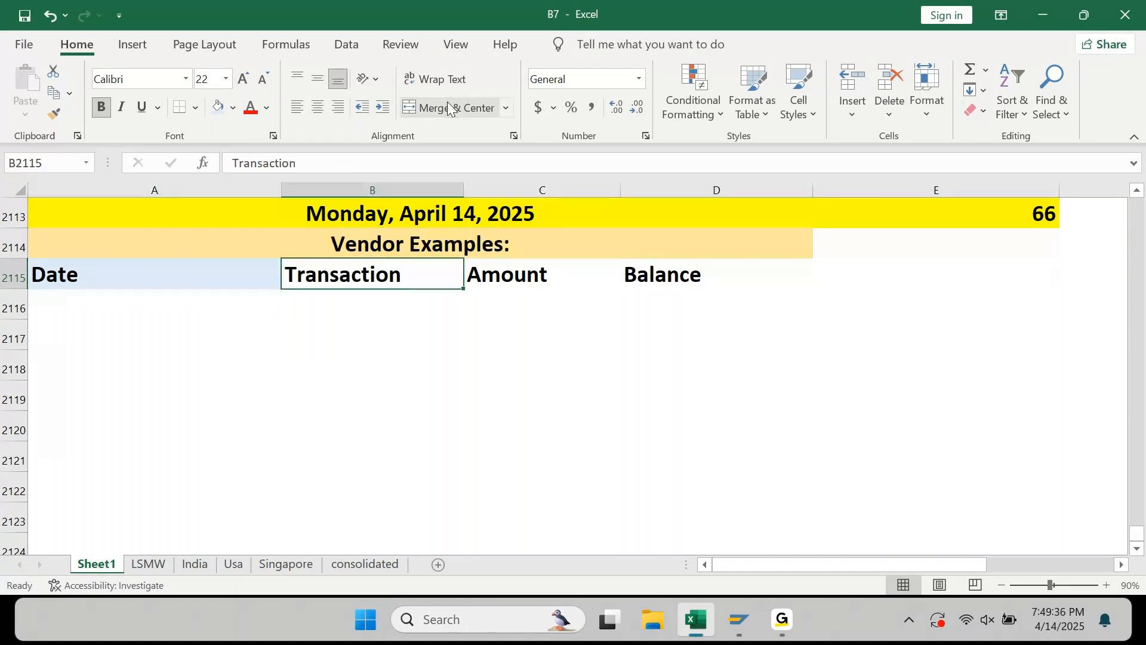
click(232, 108)
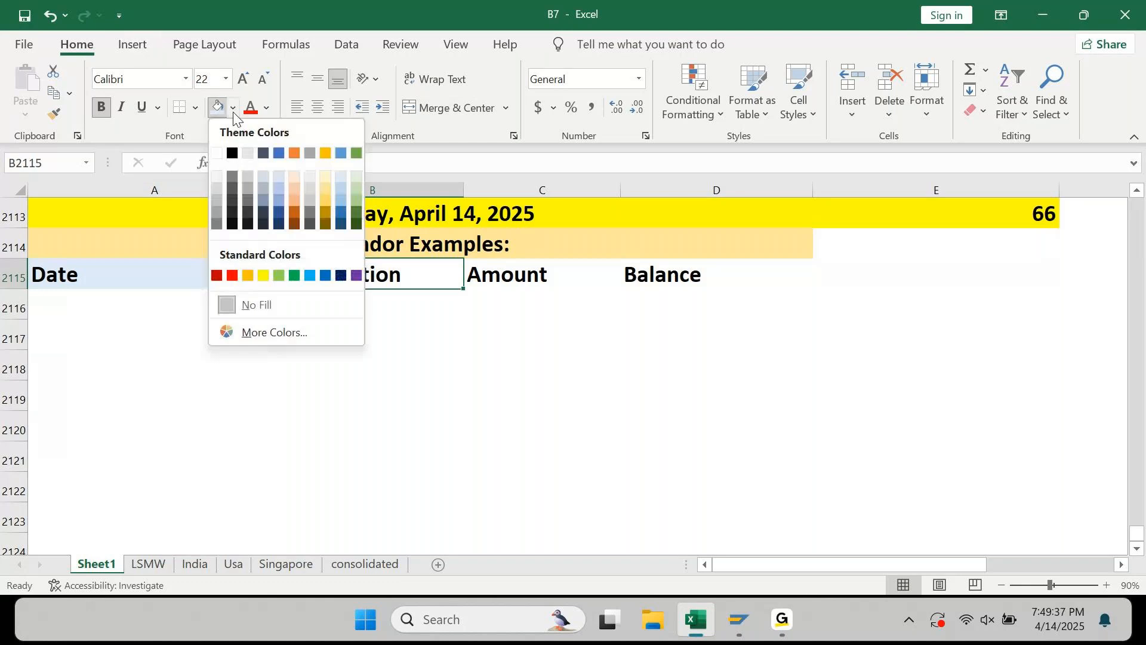
click(345, 200)
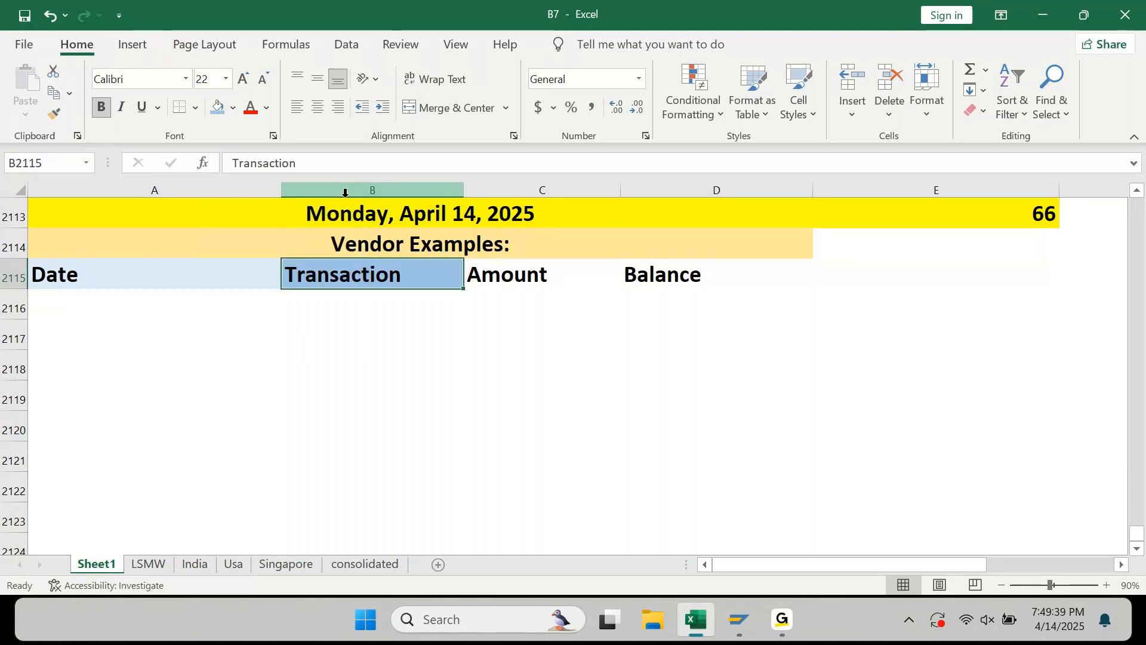
Fill the Amount header with light green and the Balance header with the standard light blue
key(Right)
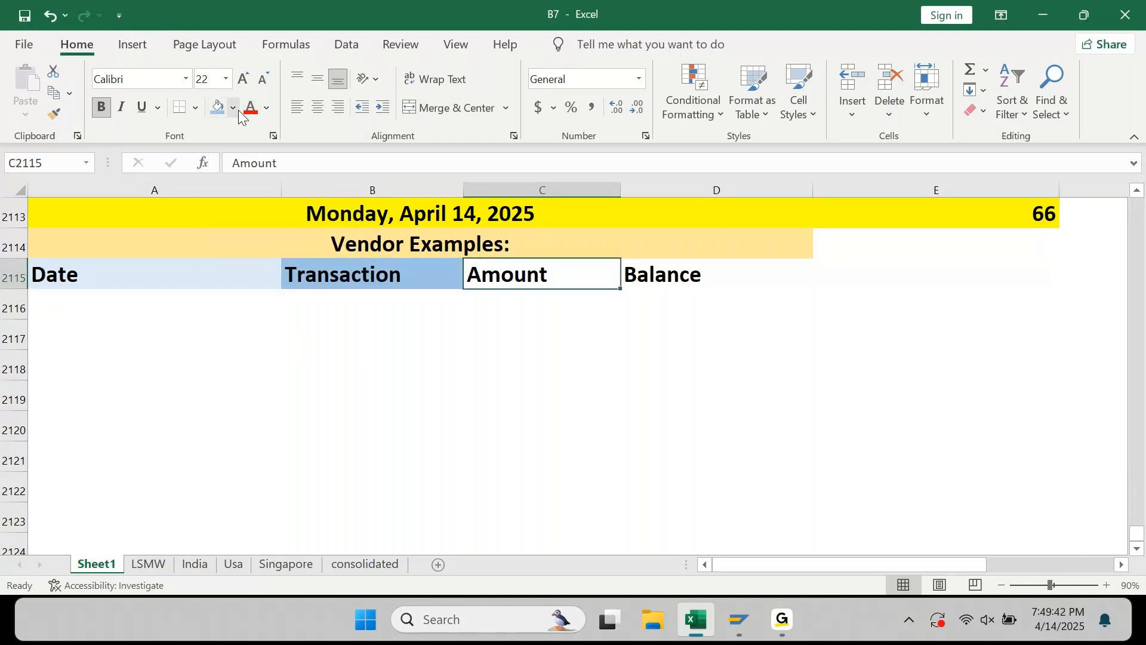
click(234, 108)
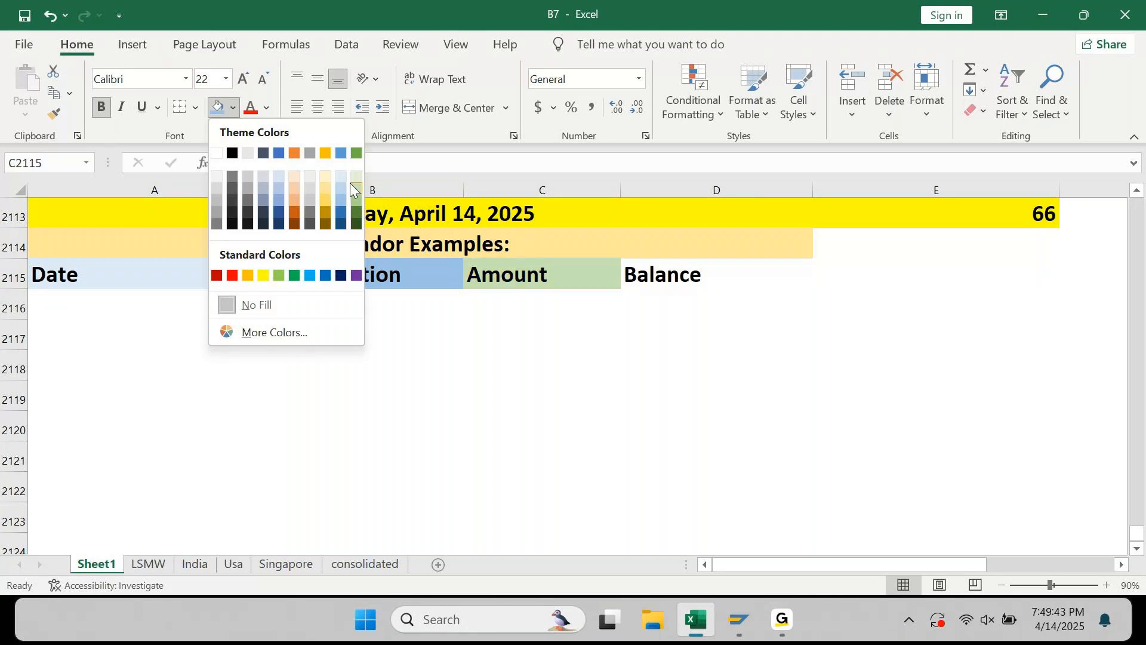
click(350, 184)
key(Right)
click(238, 112)
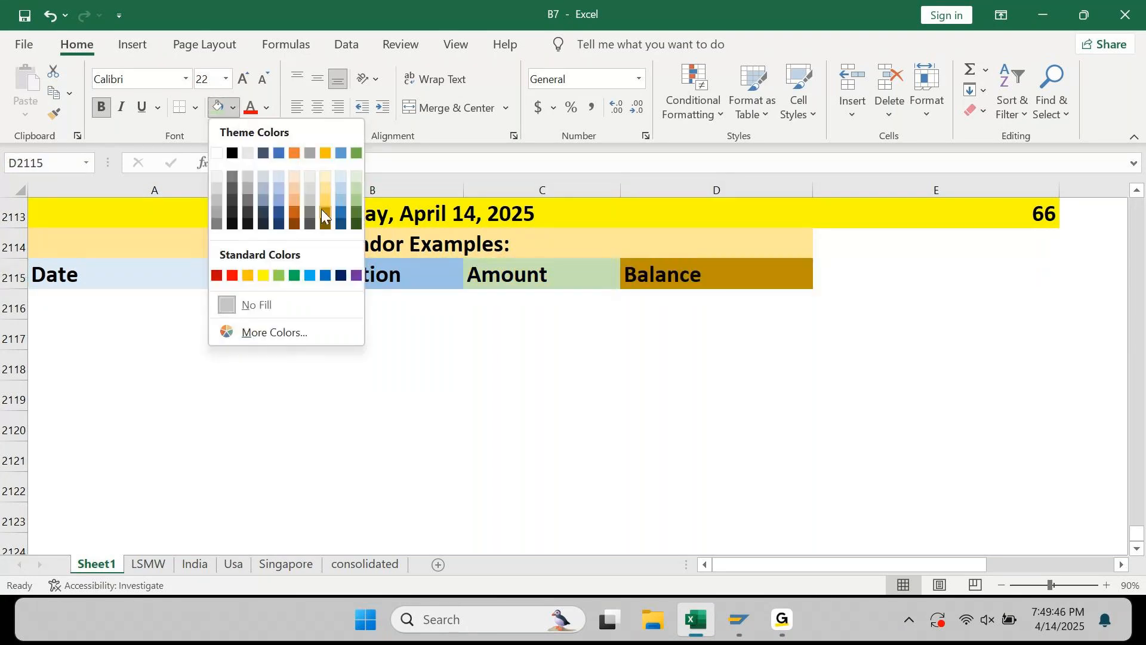
click(312, 274)
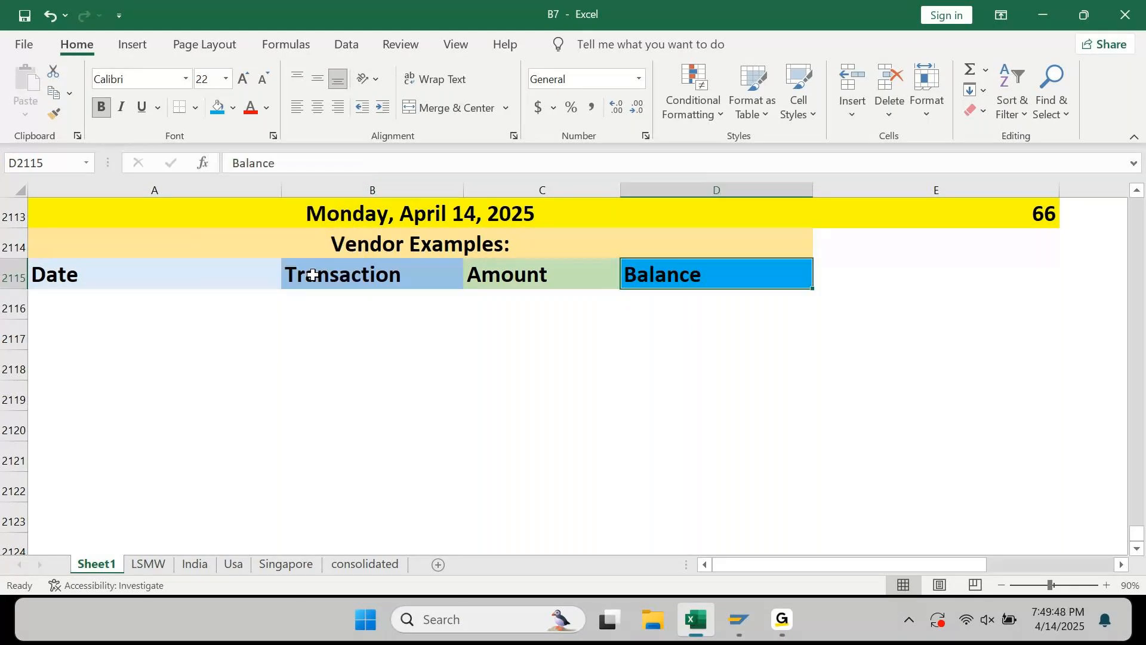
Enter the current date, 4/14/2025, in cell A2116 under the Date header
key(Home)
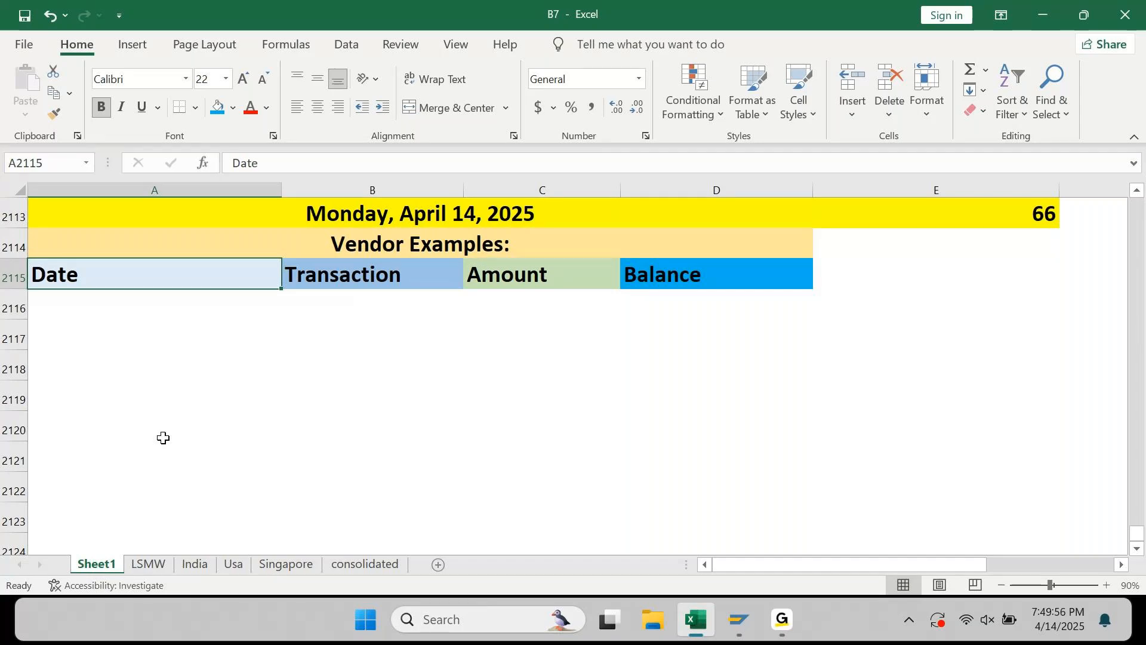
key(Down)
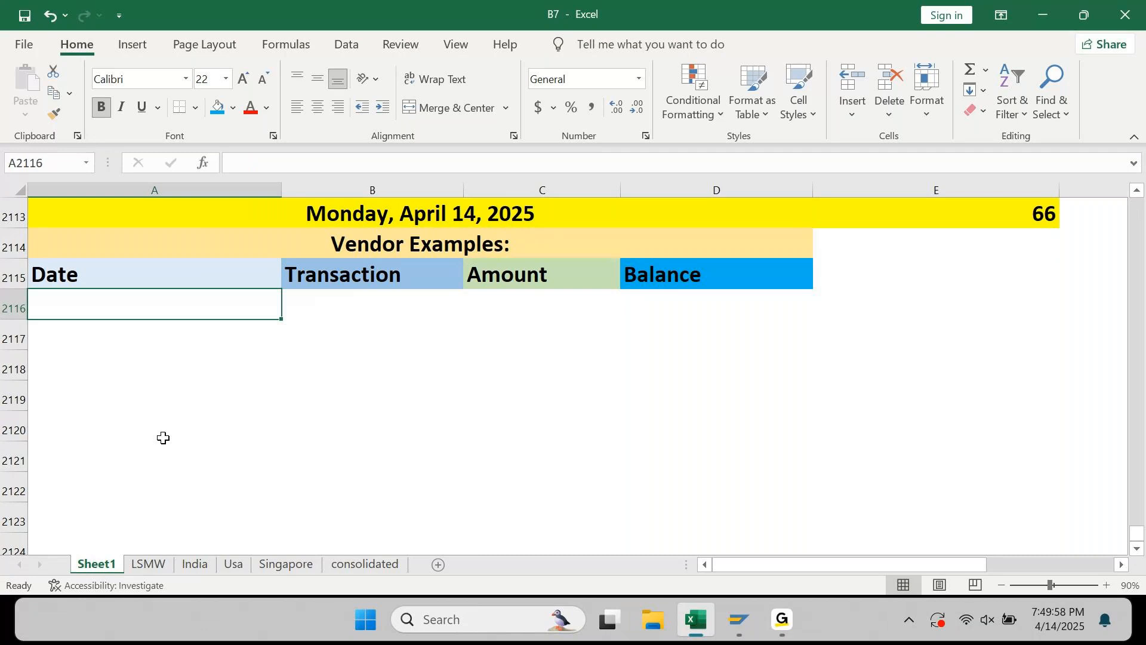
key(ctrl+semicolon)
key(Return)
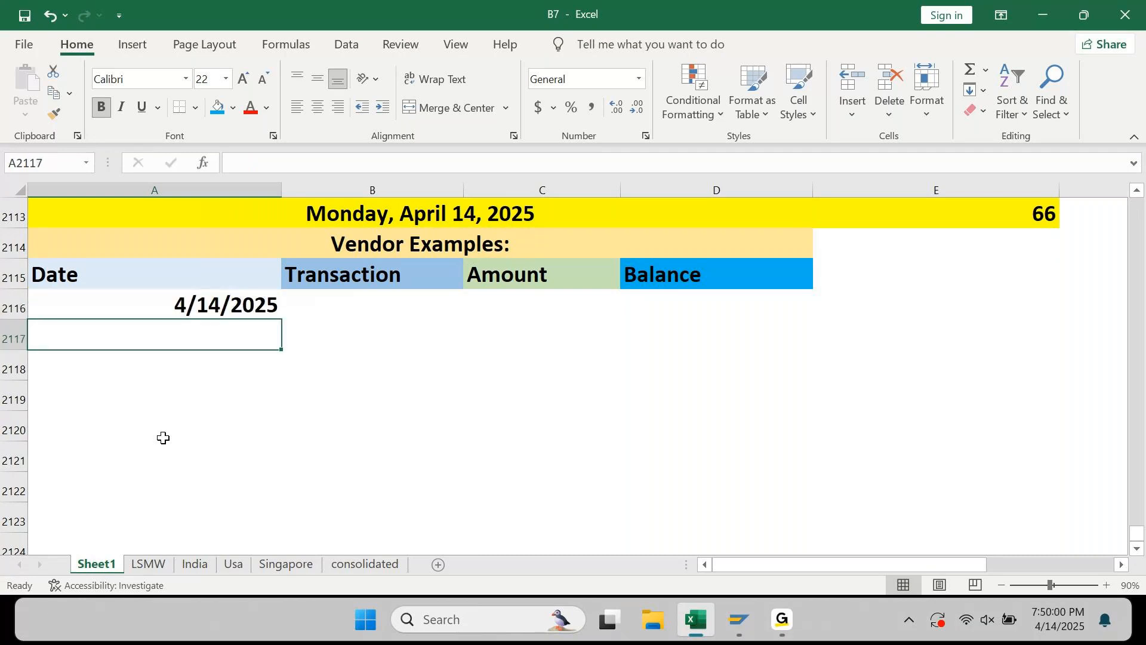
key(Up)
key(F2)
key(Left)
key(Left)
key(Left)
key(Left)
key(Left)
key(Left)
key(Left)
key(Left)
key(shift+Left)
key(Right)
key(Right)
key(shift+Right)
key(Escape)
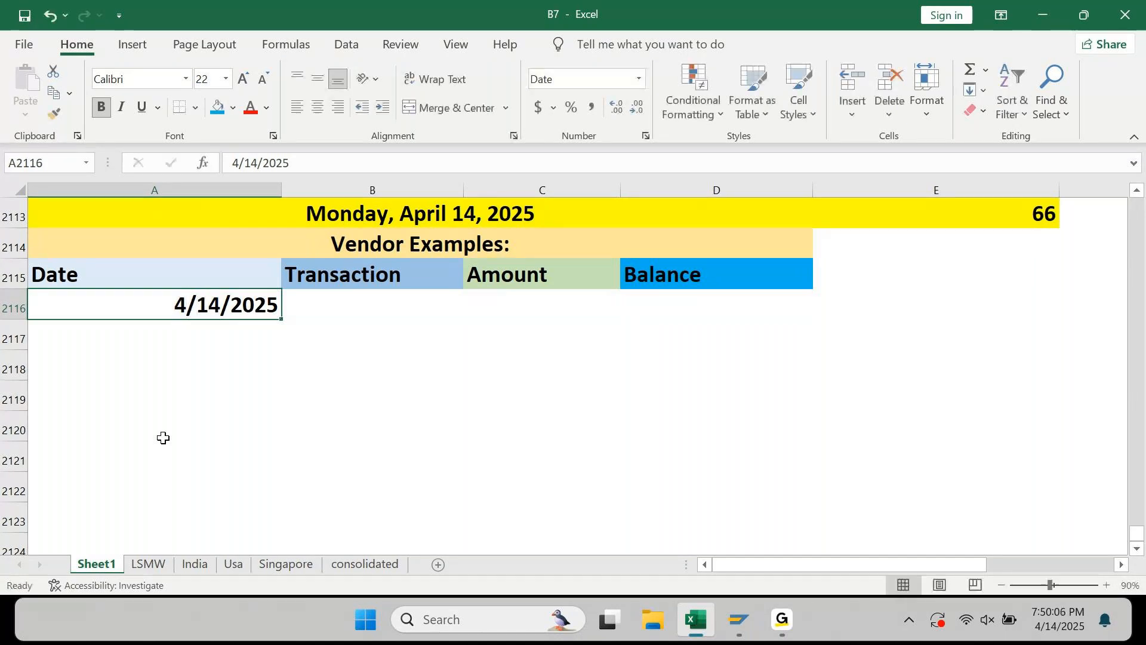
Enter 01.Apr as the date in cell A2116
text(01.M)
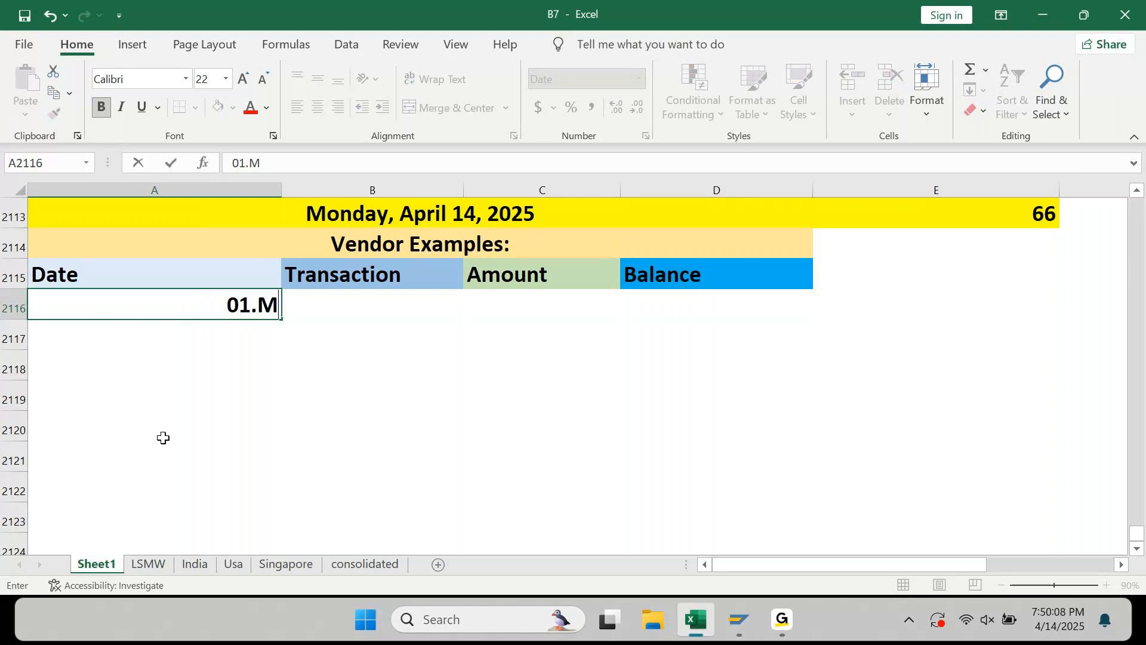
key(BackSpace)
text(Apr)
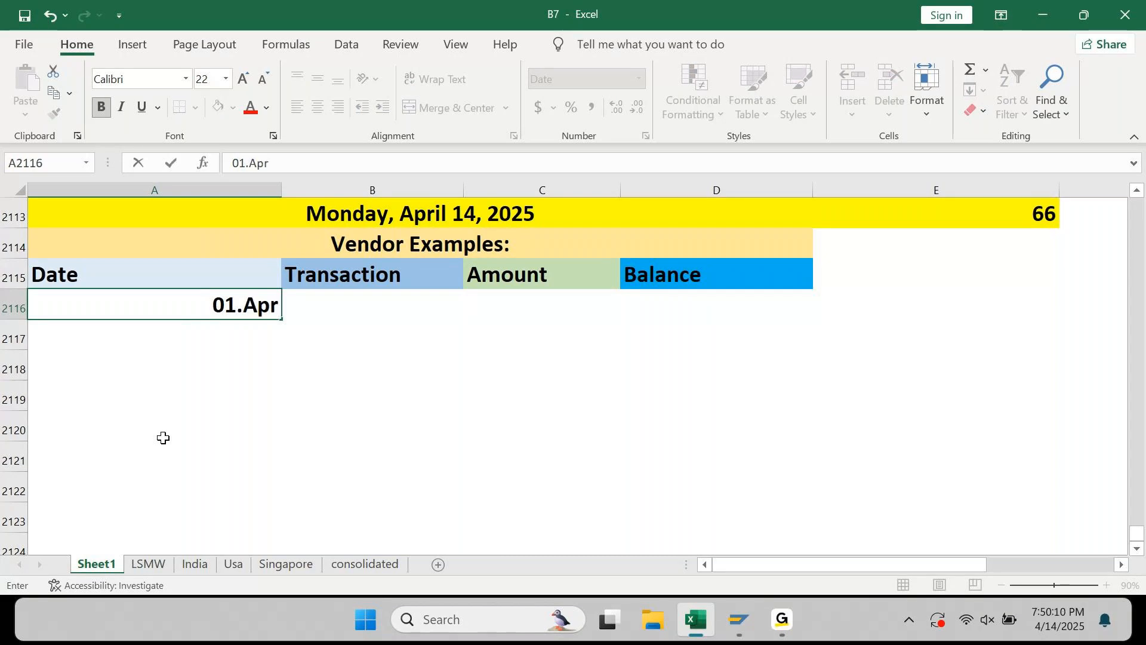
key(Return)
key(Up)
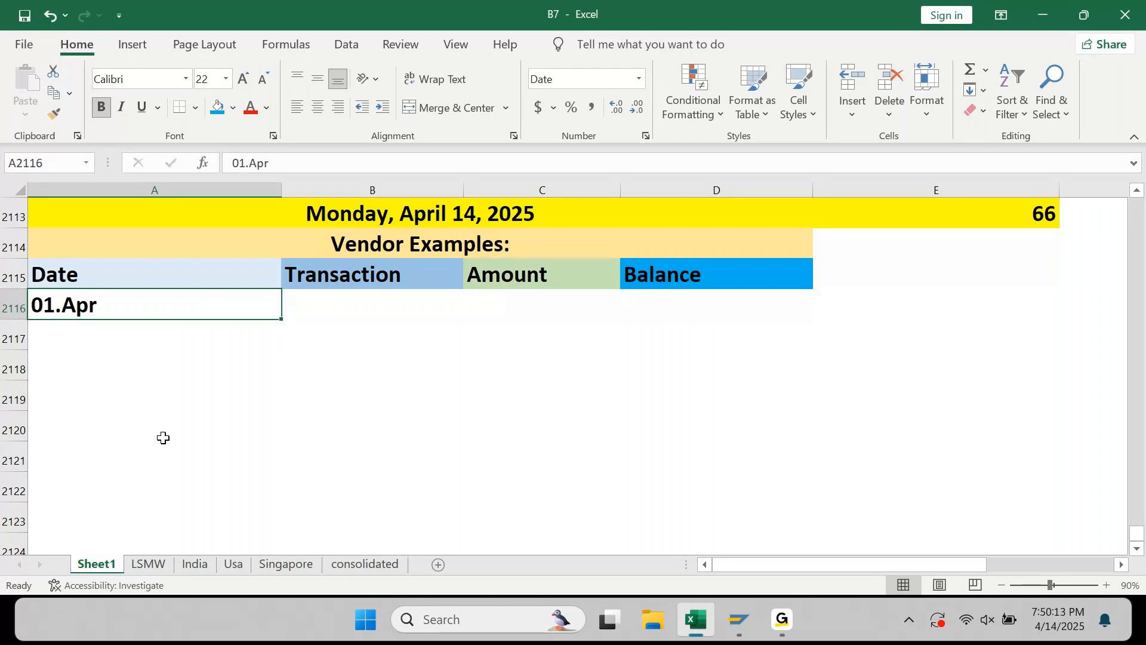
Complete the 01.Apr row with the transaction Invoice and the amount 50000
key(Right)
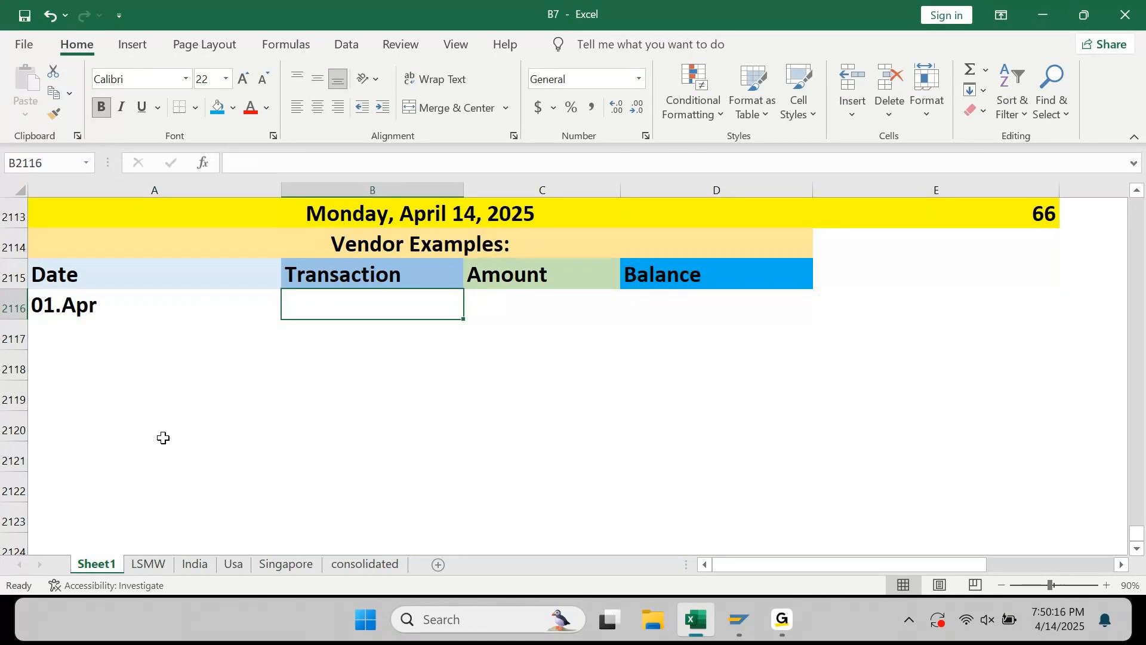
text(Invoice)
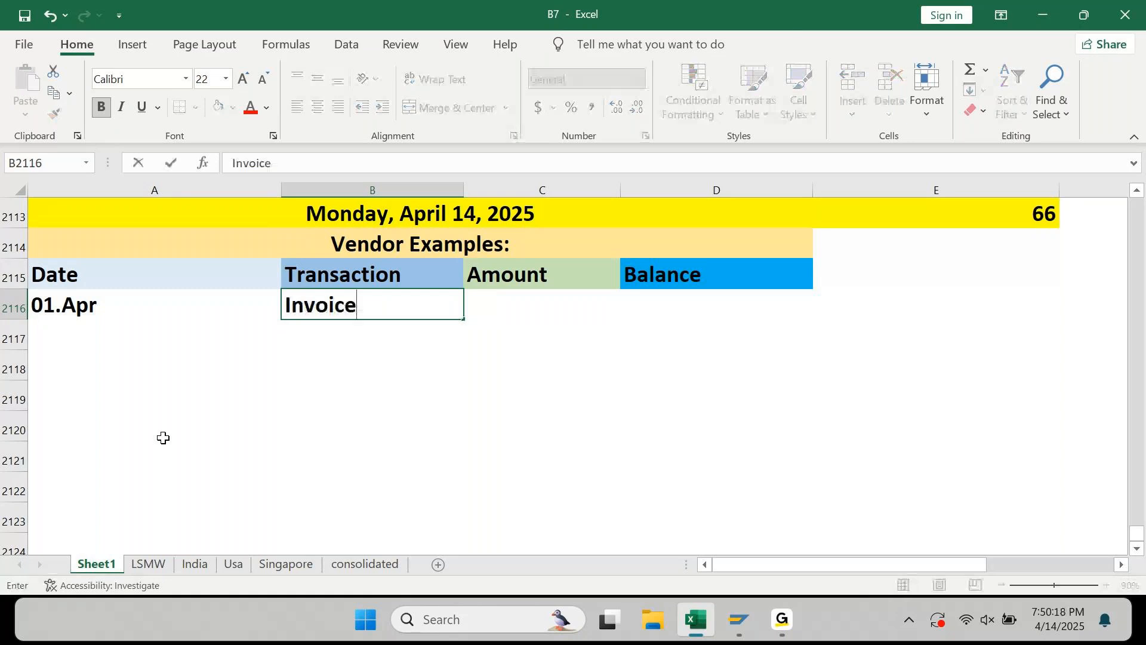
key(Return)
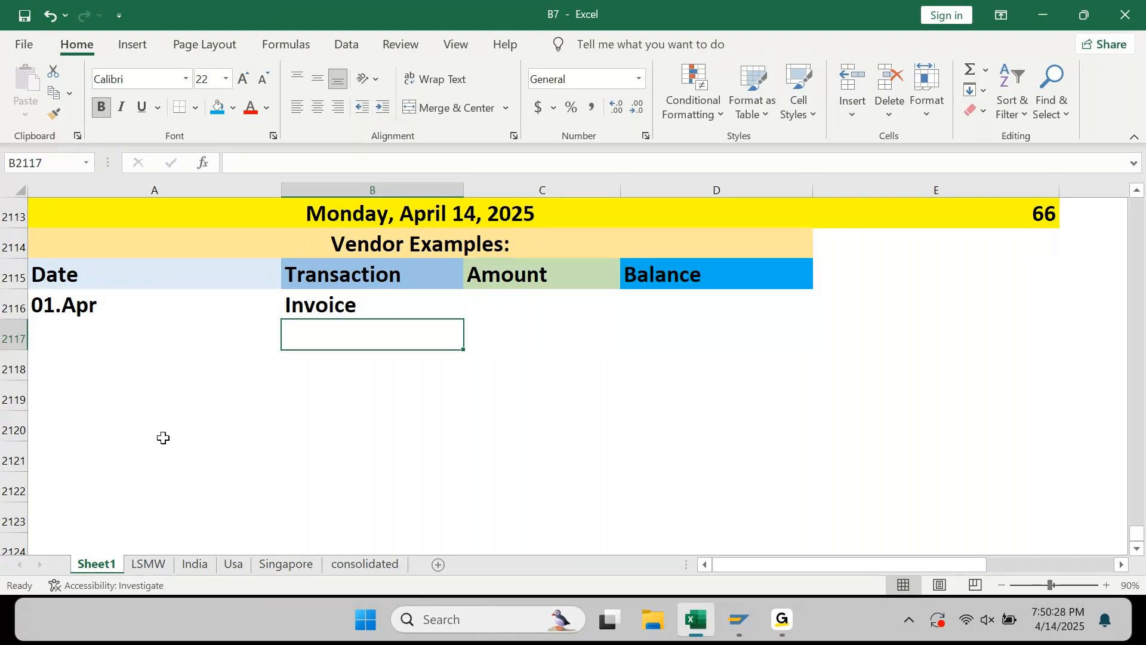
key(Up)
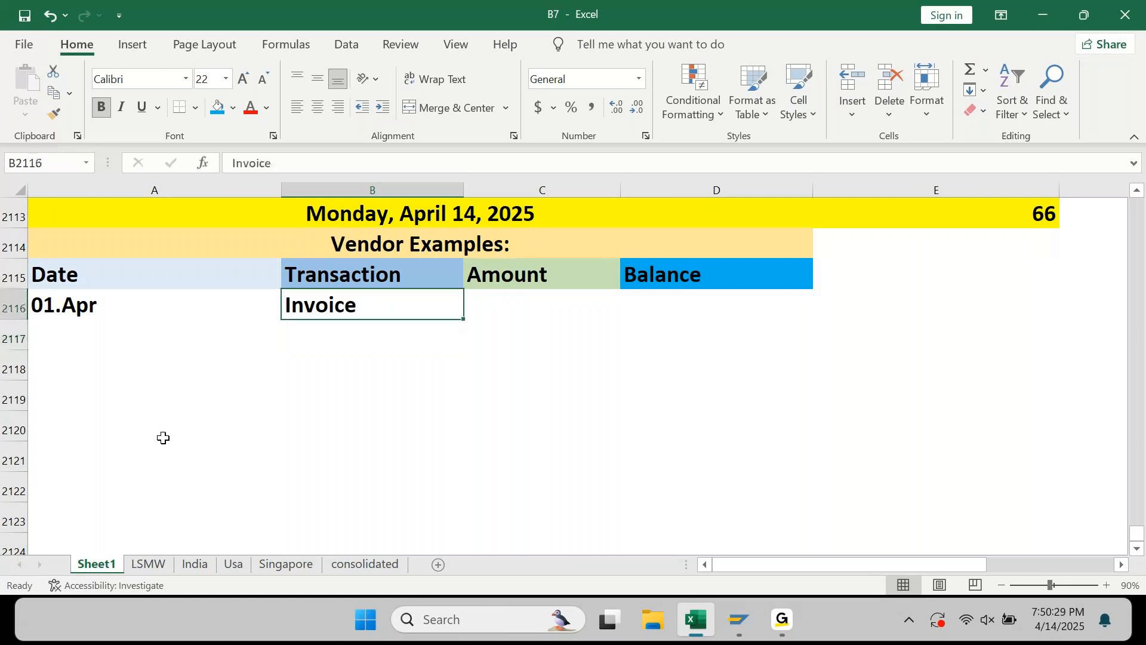
key(Right)
text(50000)
key(Return)
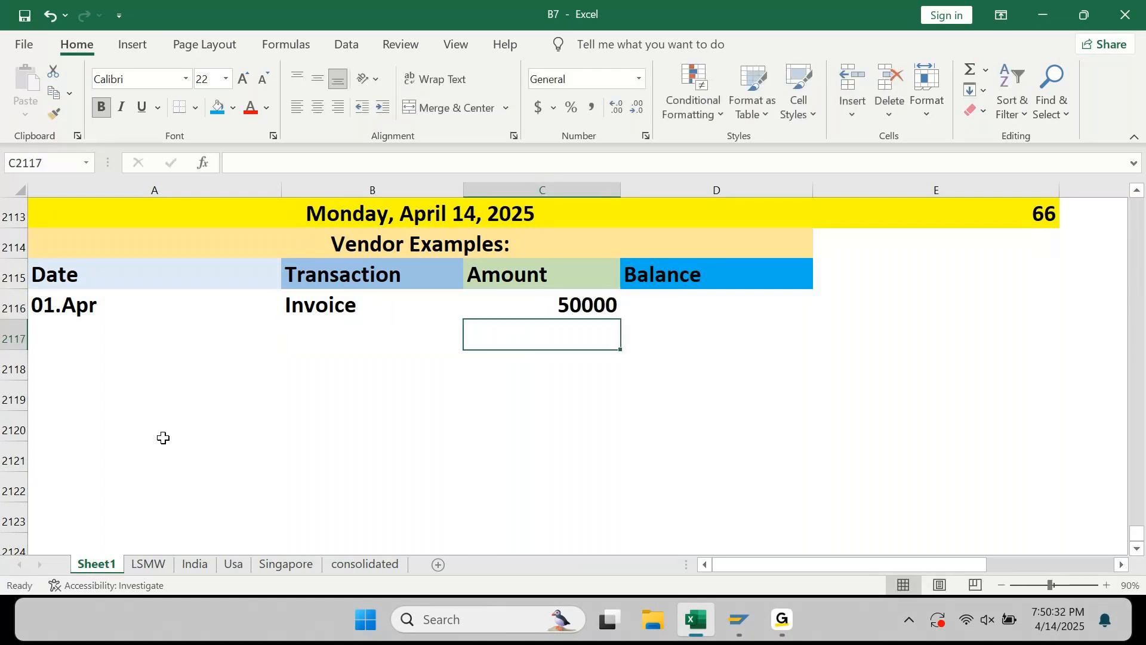
Make the invoice amount in cell C2116 negative, as -50000
key(Up)
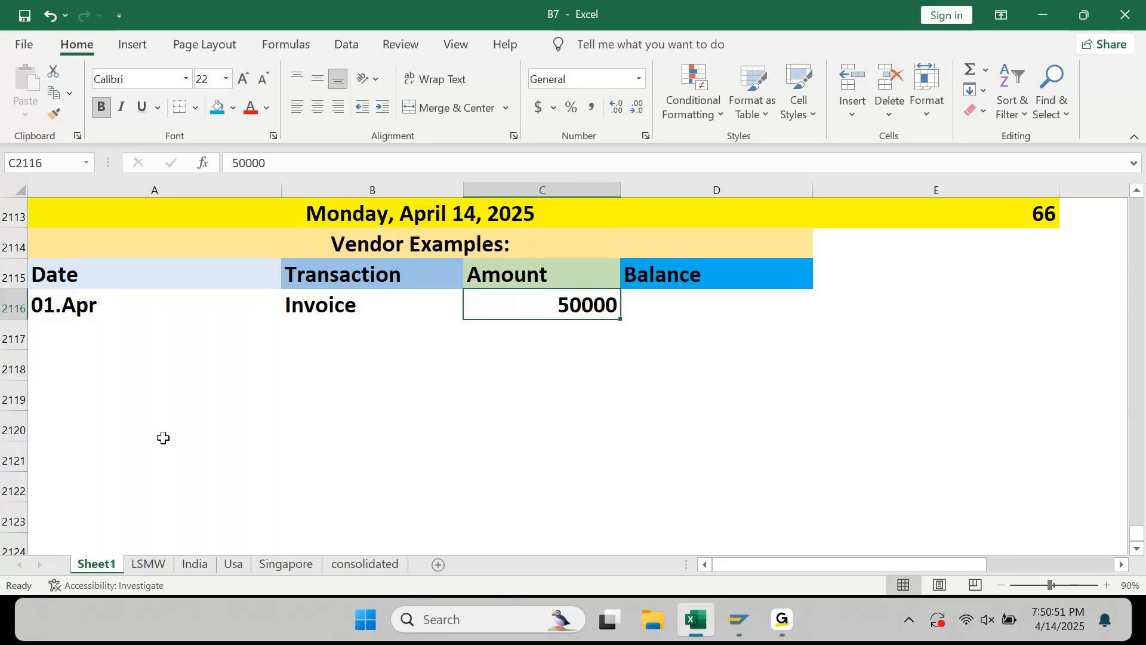
key(F2)
key(Home)
text(-)
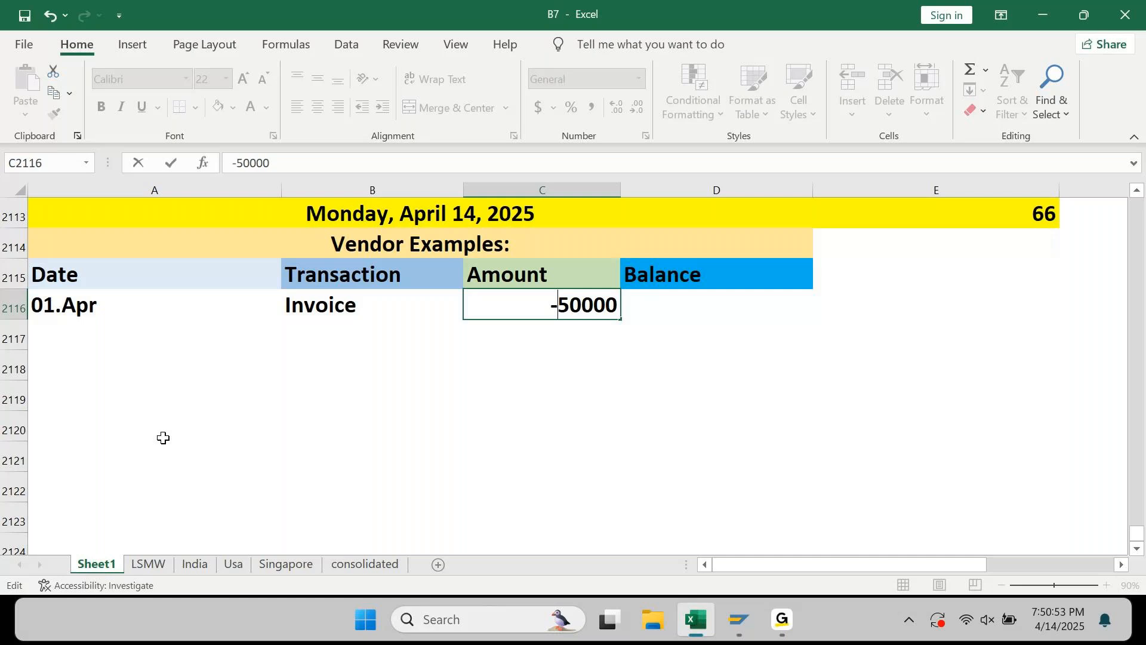
key(ctrl+Return)
Apply the comma number style to the Amount and Balance cells C2116 to D2121
key(shift+Right)
key(shift+Down)
key(shift+Down)
key(shift+Down)
key(shift+Down)
key(shift+Down)
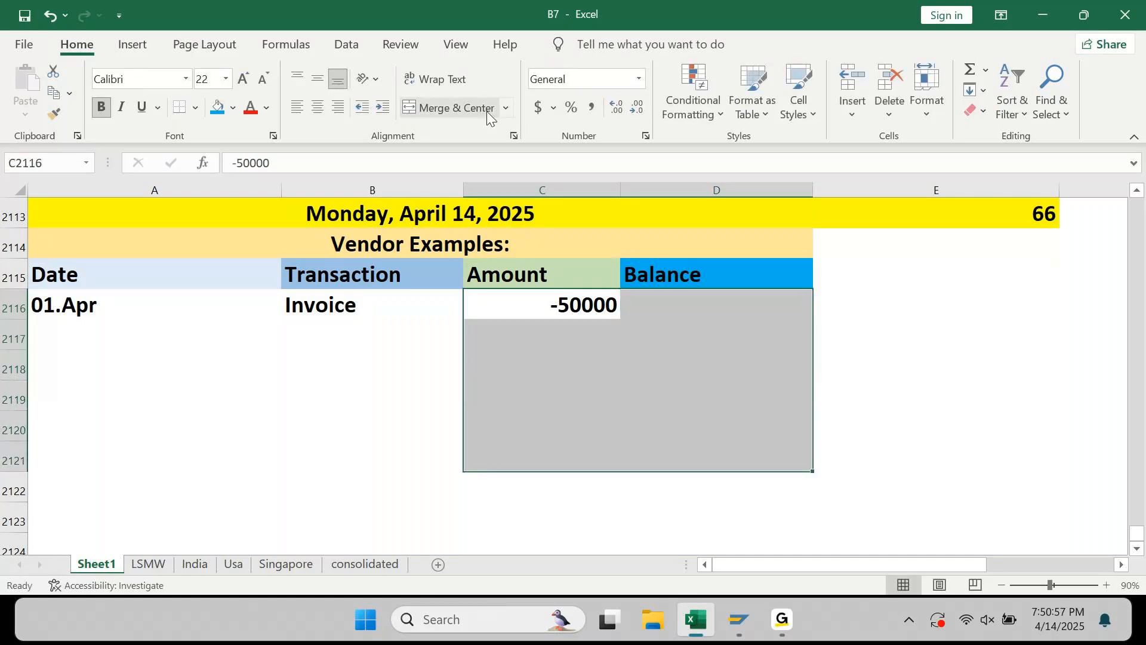
click(591, 109)
key(Left)
key(Right)
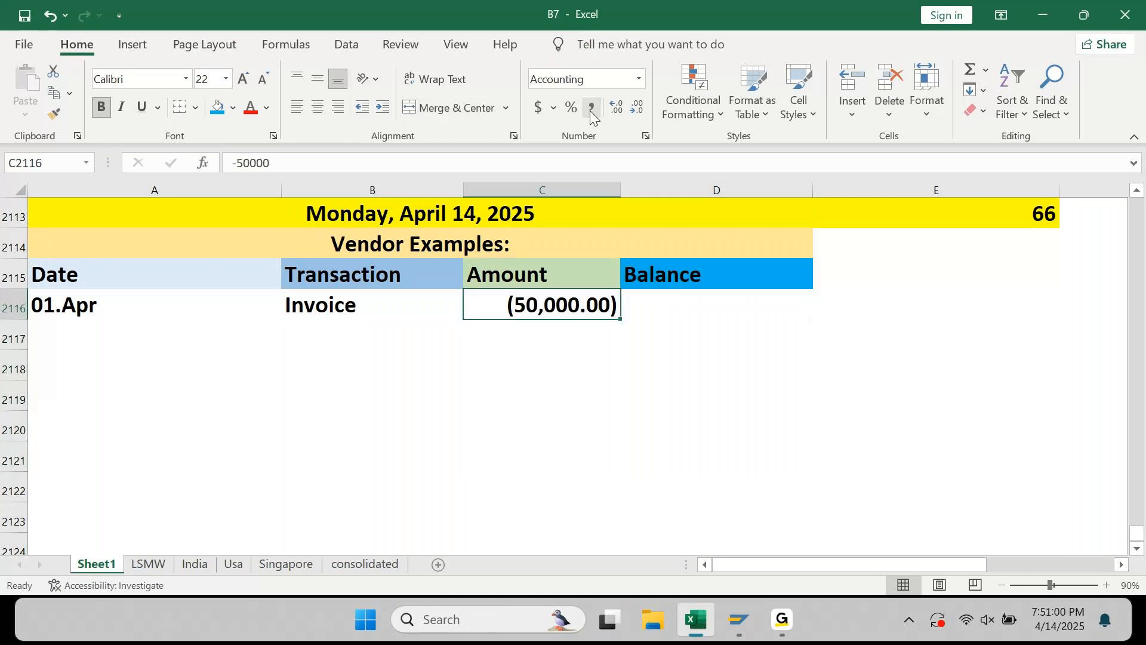
Enter -50000 as the balance for the 01.Apr invoice in cell D2116
key(Right)
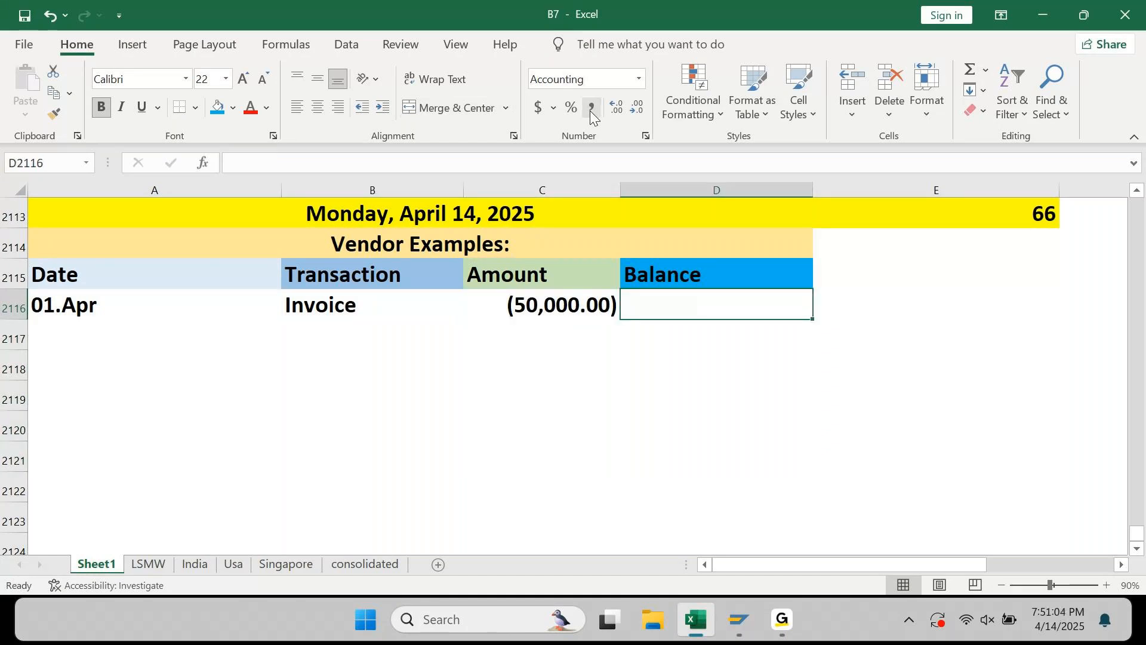
key(Up)
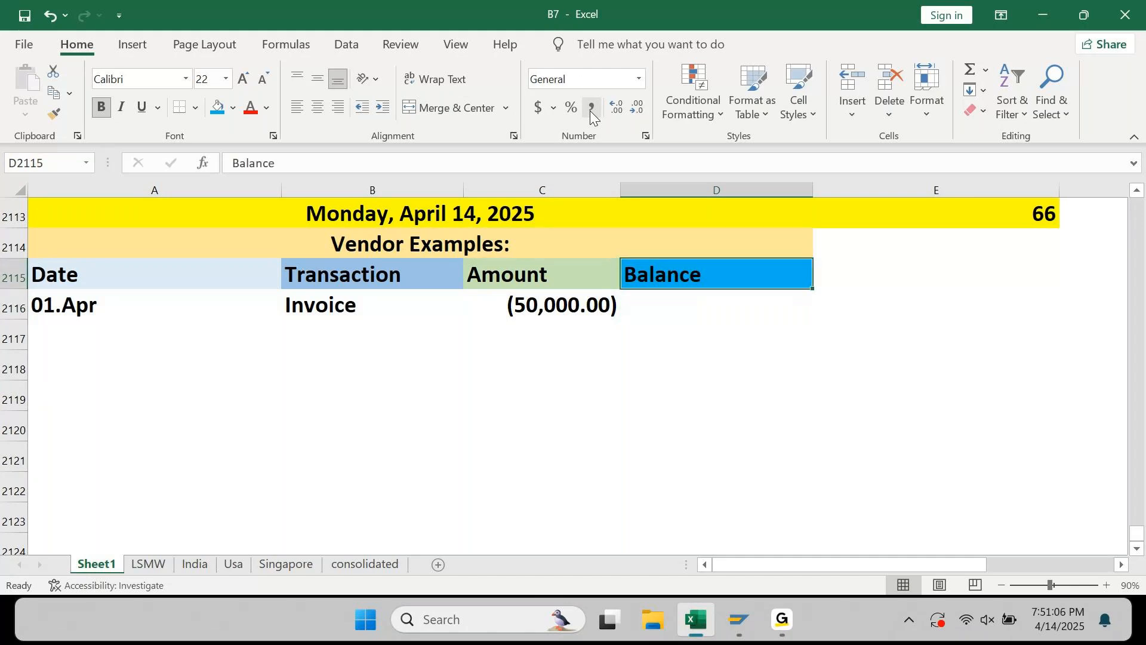
key(Down)
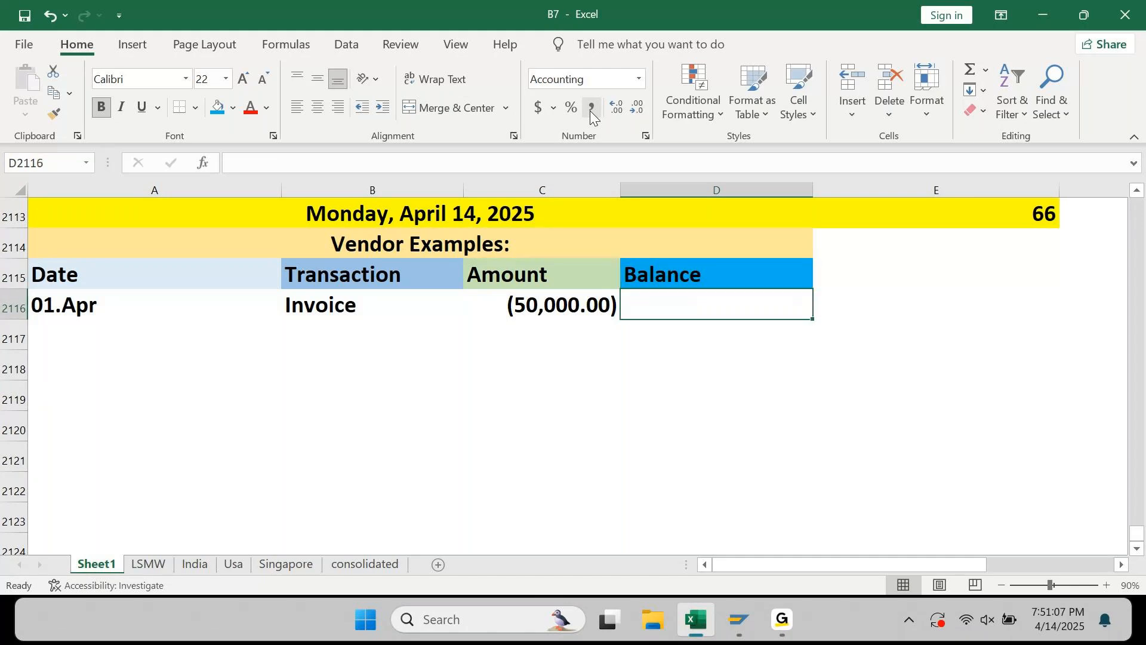
text((50,000.00))
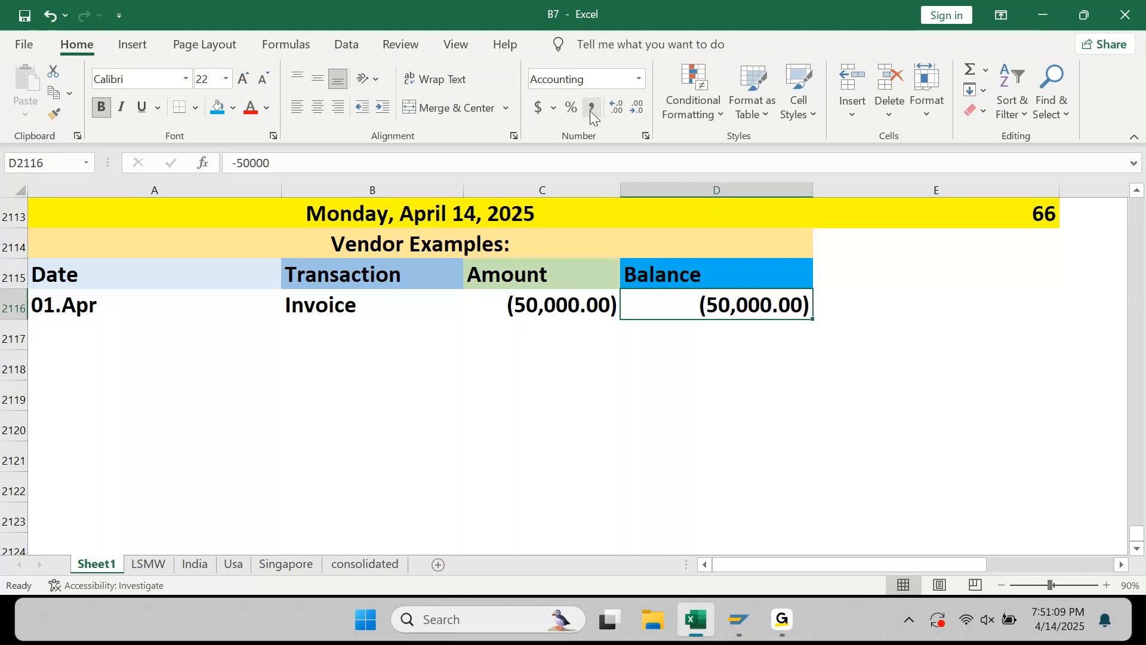
key(Return)
Start row 2117 with the date 02.Apr and the transaction Returns
key(Home)
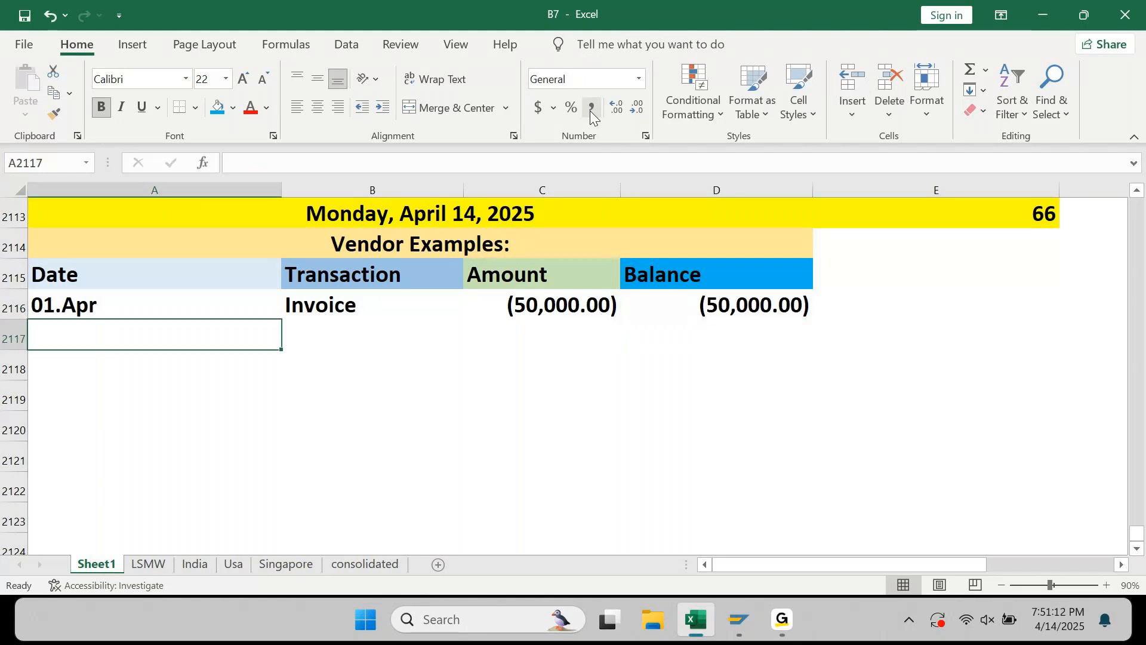
text(02)
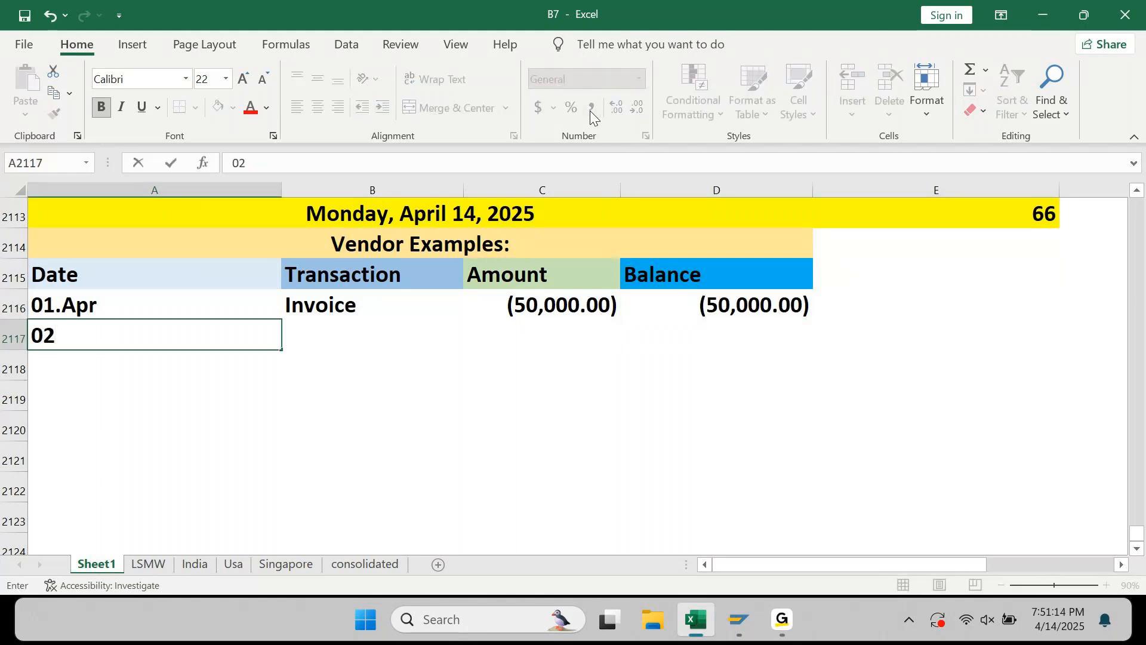
text(.Apr)
key(Tab)
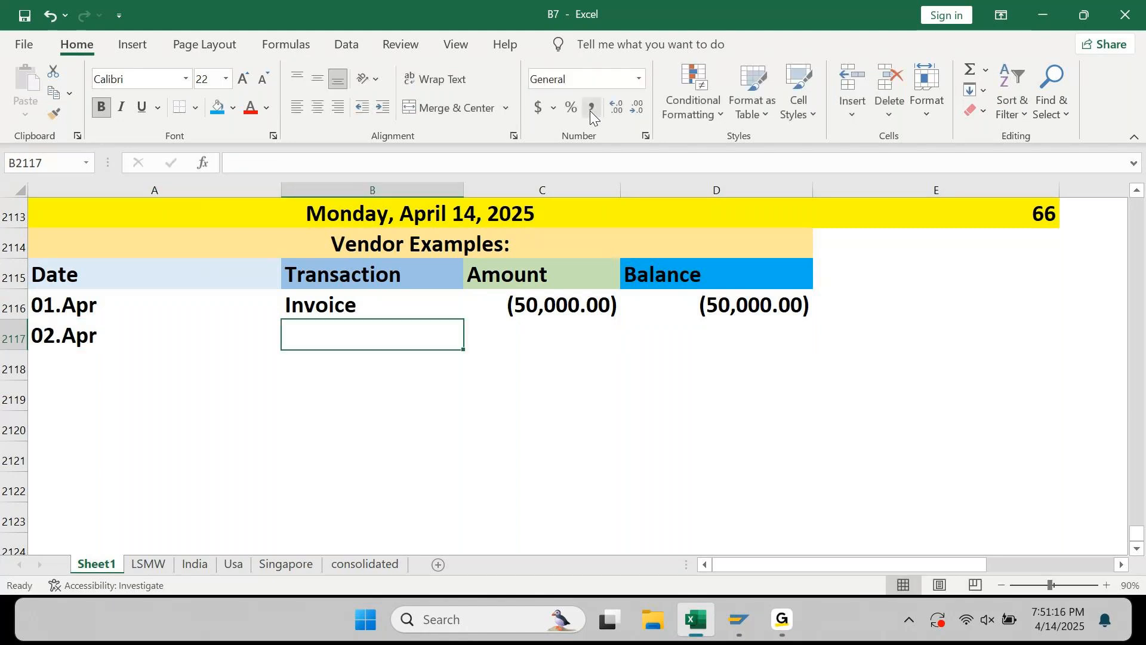
text(R)
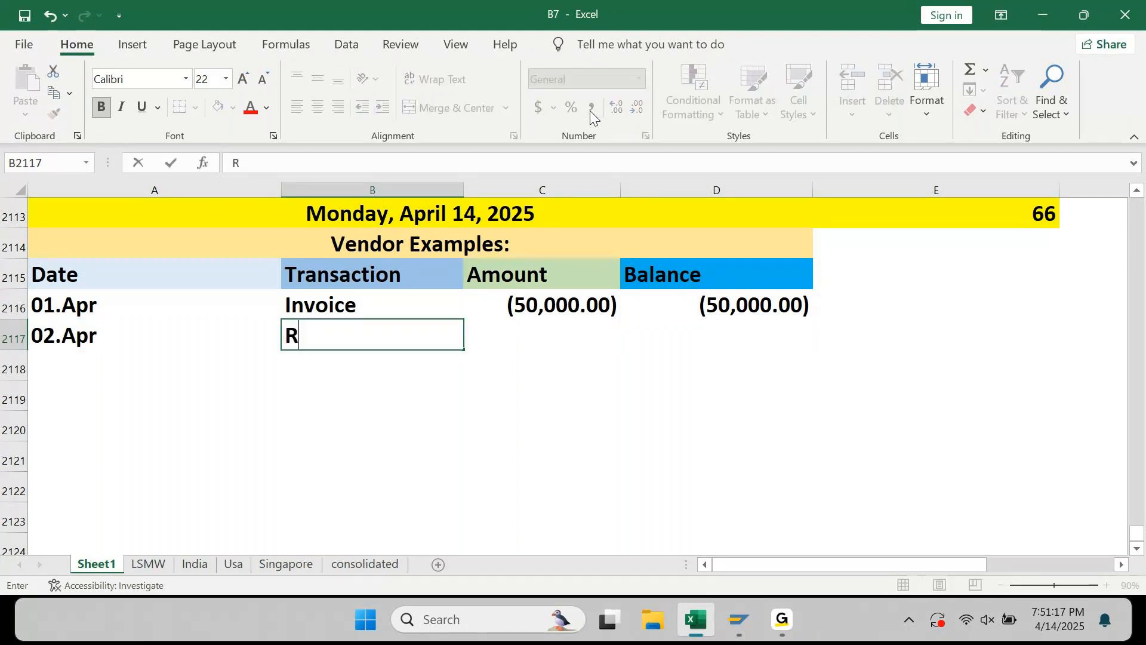
text(eturns)
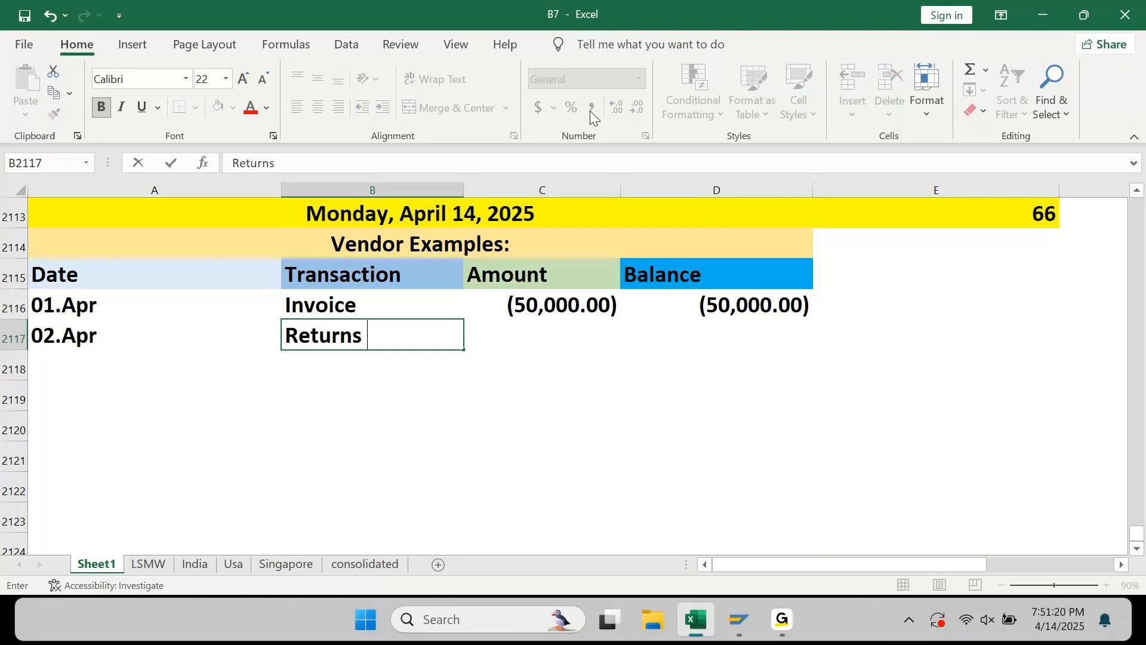
key(Return)
Add the number 01 to the transaction names in B2116 and B2117, making them Invoice 01 and Returns 01
key(Up)
key(Right)
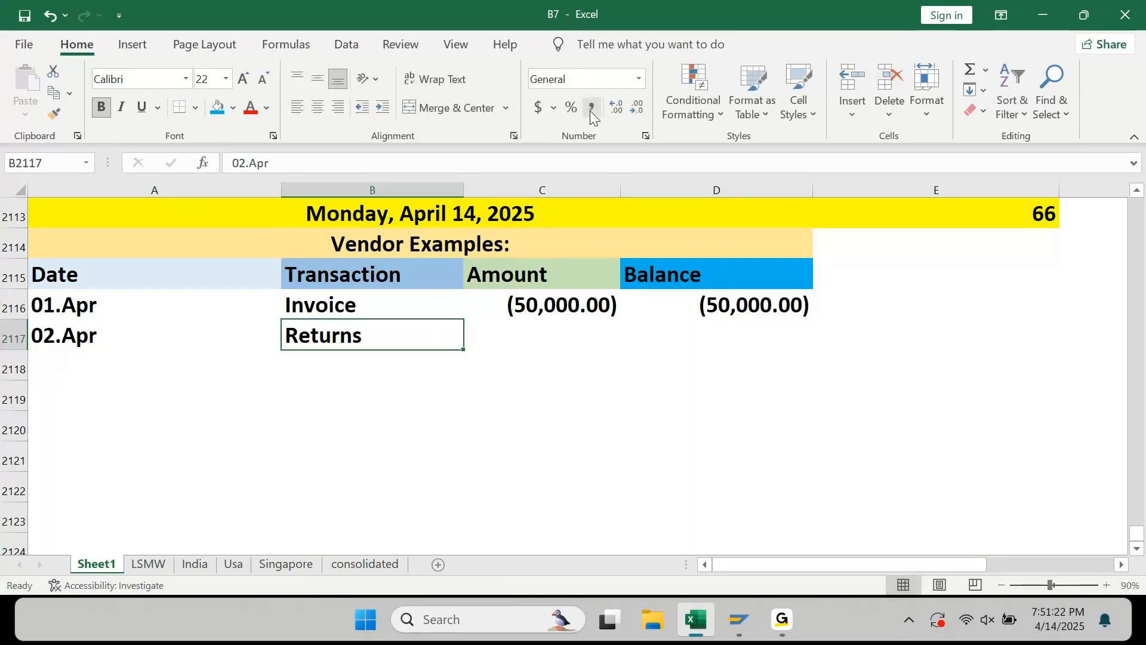
key(Up)
key(F2)
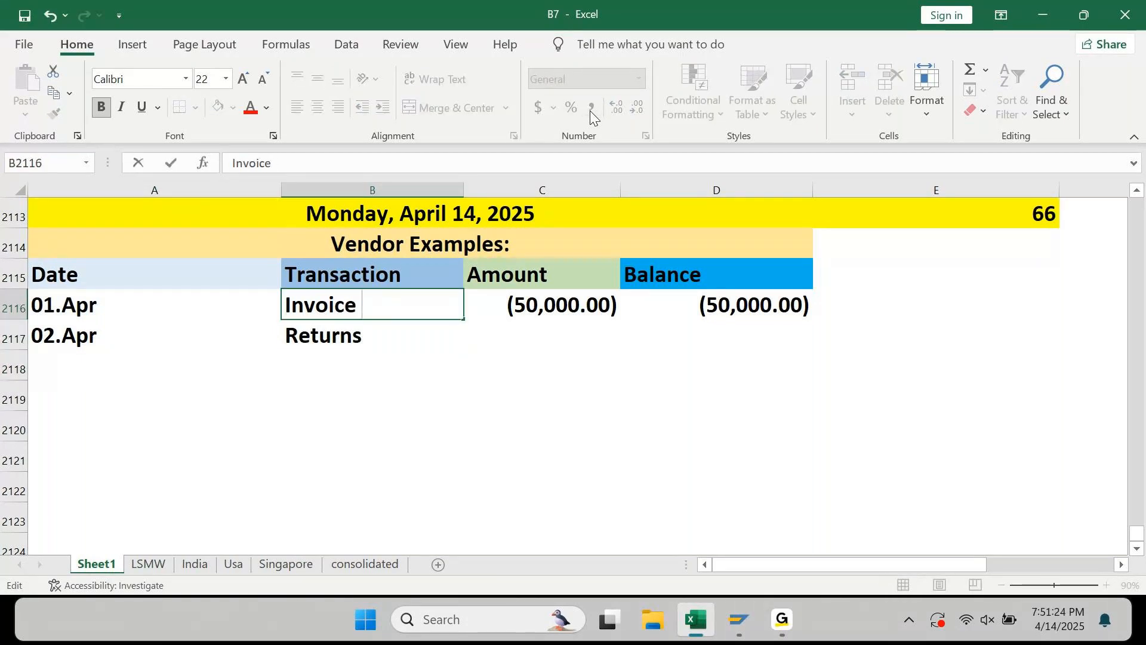
text(01)
key(Return)
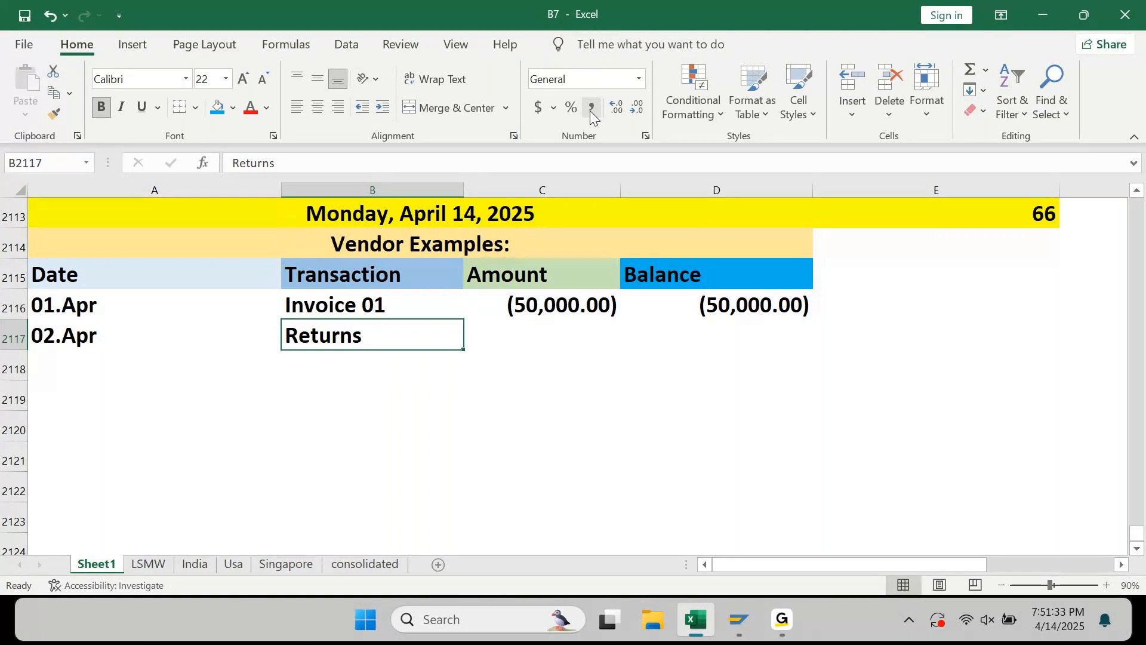
key(F2)
text(01)
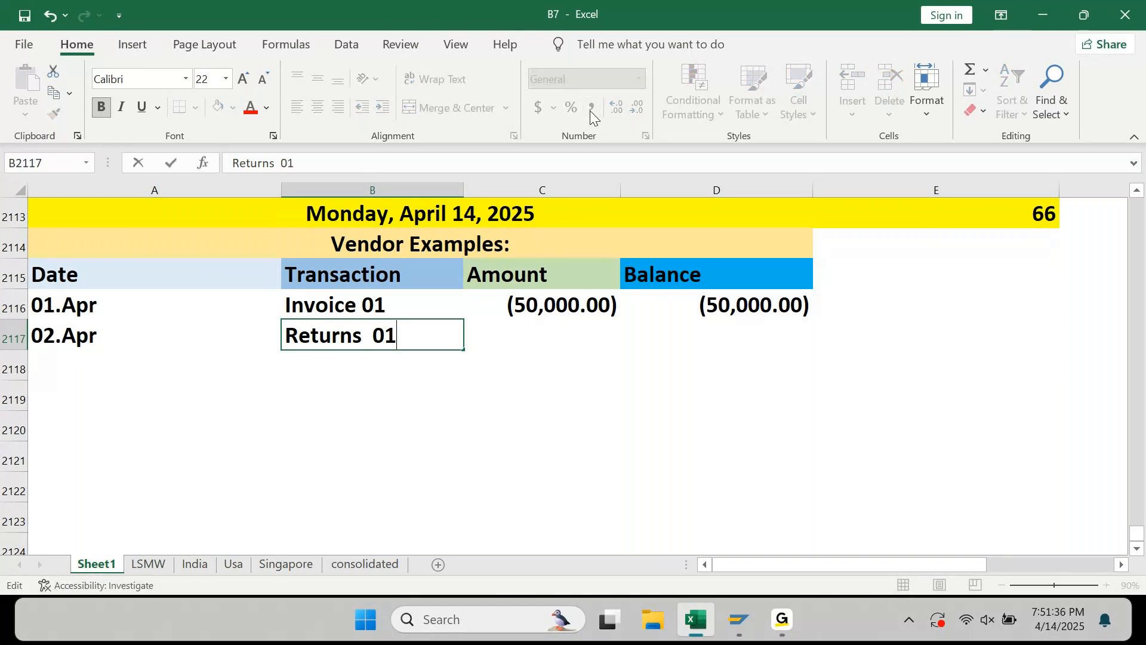
key(Return)
Complete the 02.Apr returns row with an amount of 10000 and a balance of -40000
key(Up)
key(Right)
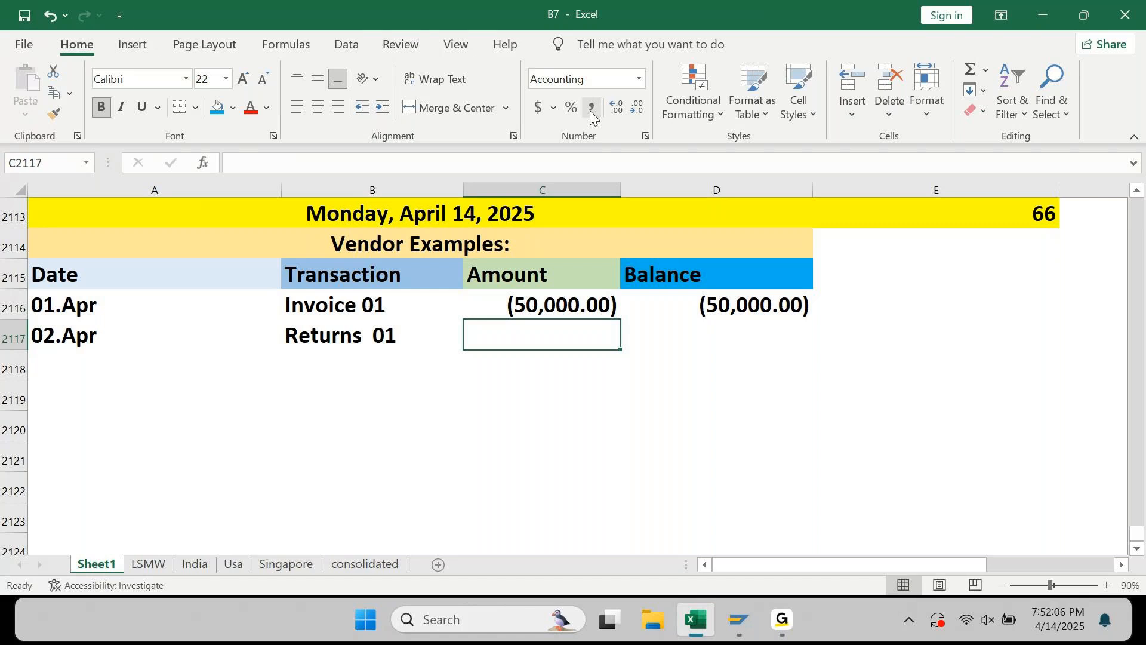
text(10000)
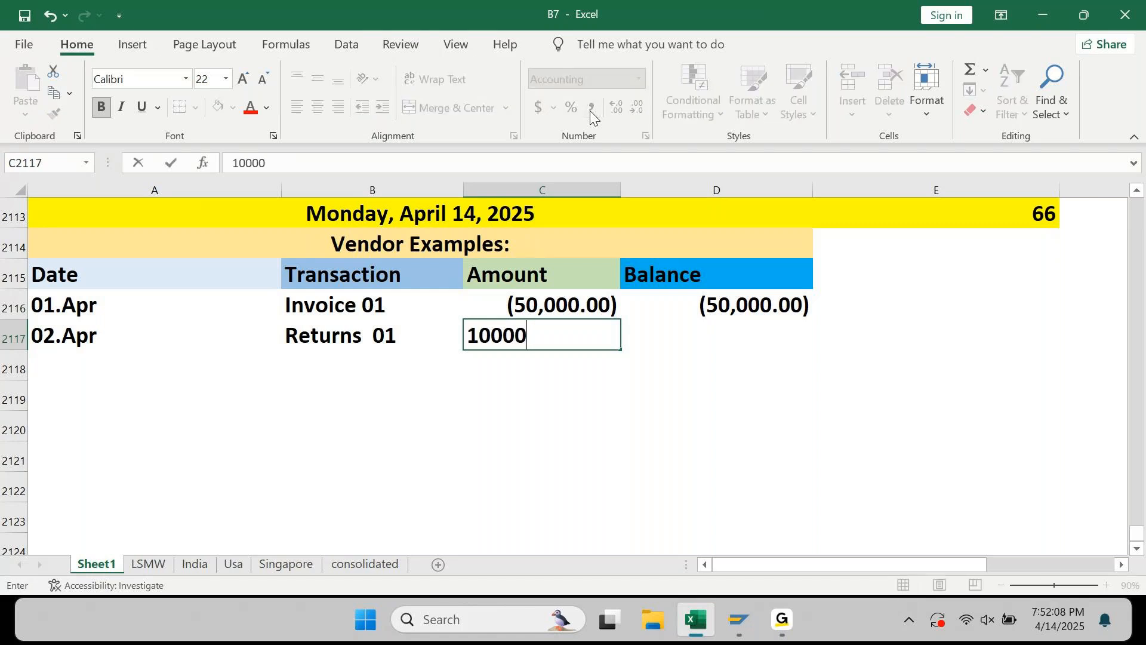
key(Return)
key(Up)
key(Right)
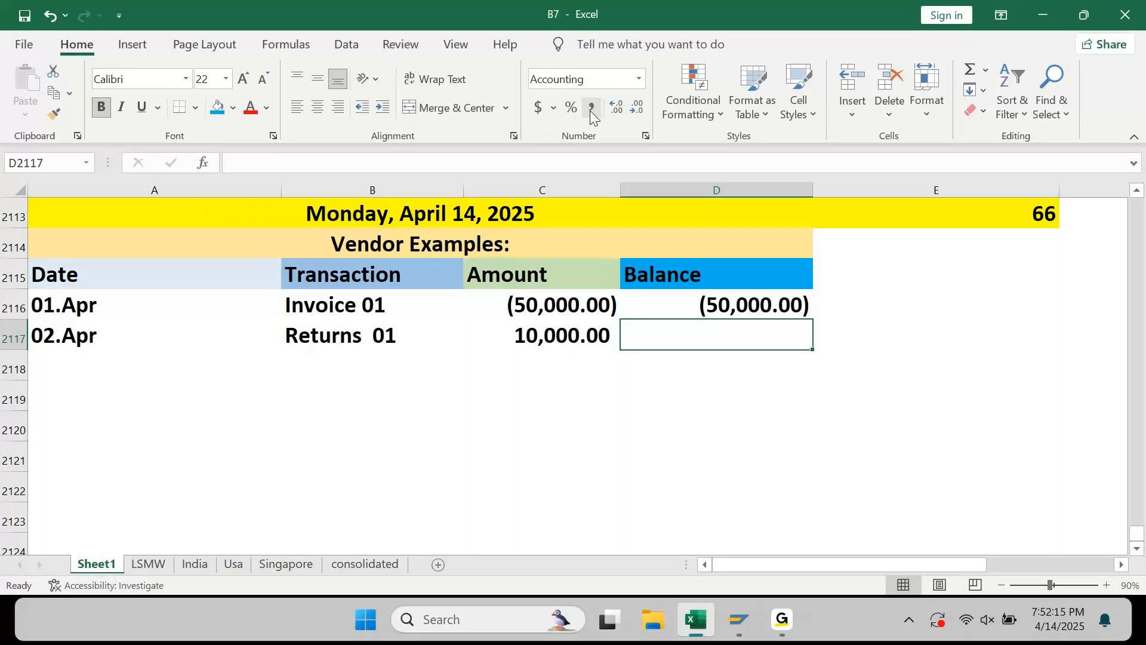
text(-40000)
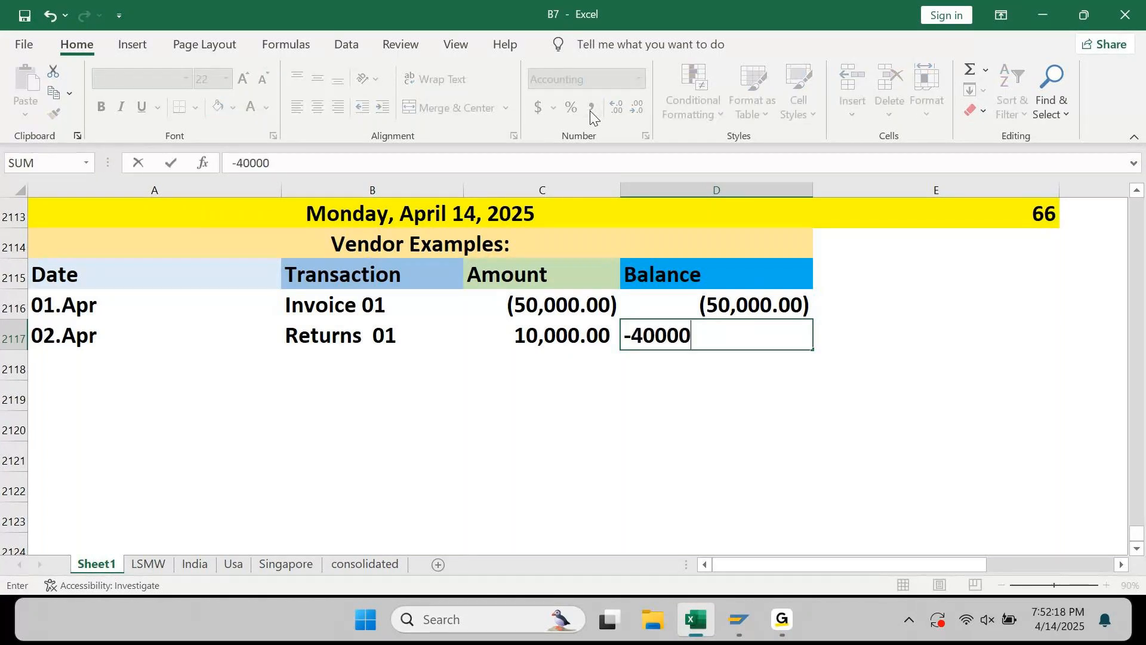
key(Return)
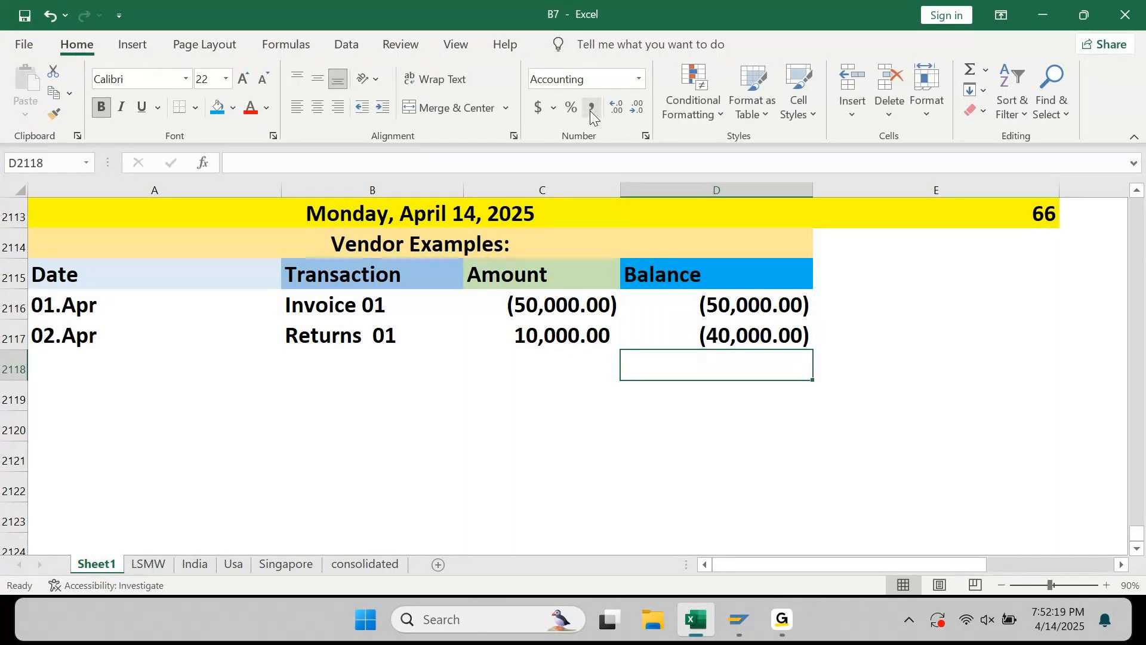
Start row 2118 with the date 03. Apr and the transaction Invoice 02
key(Home)
text(03. Apr)
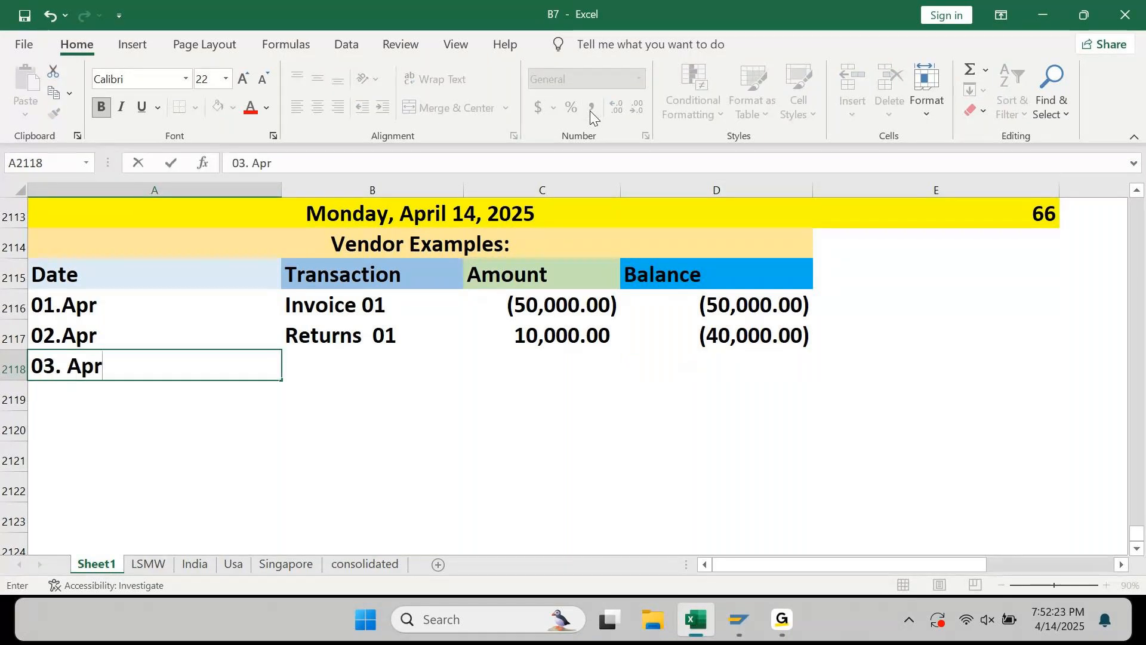
key(Tab)
text(Invoice 0)
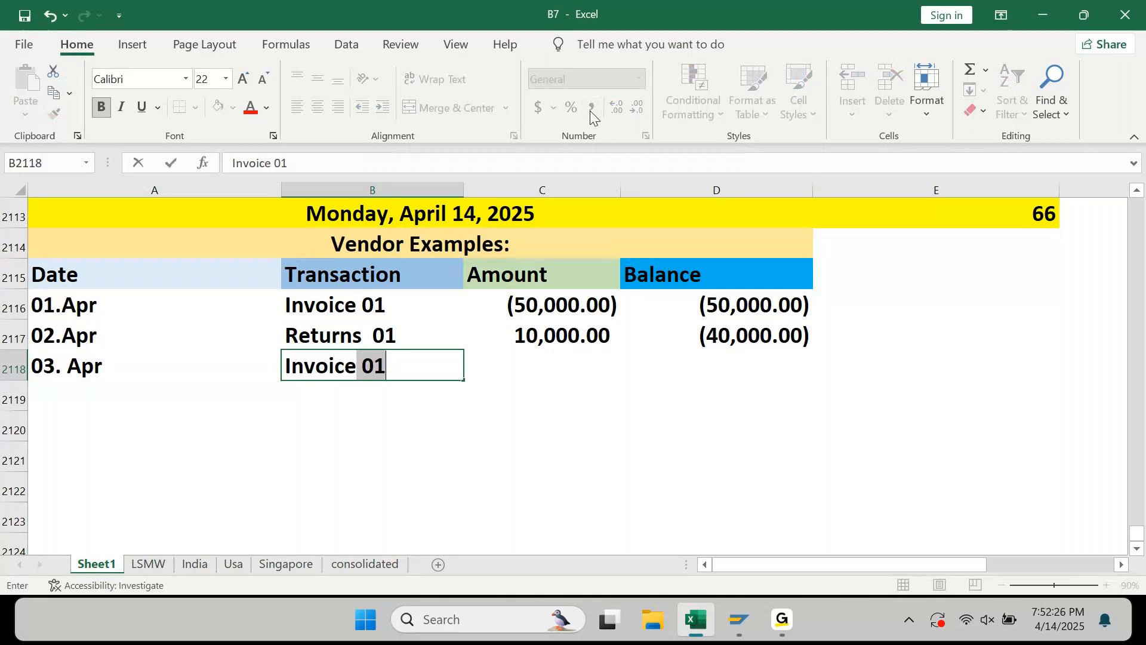
text(2)
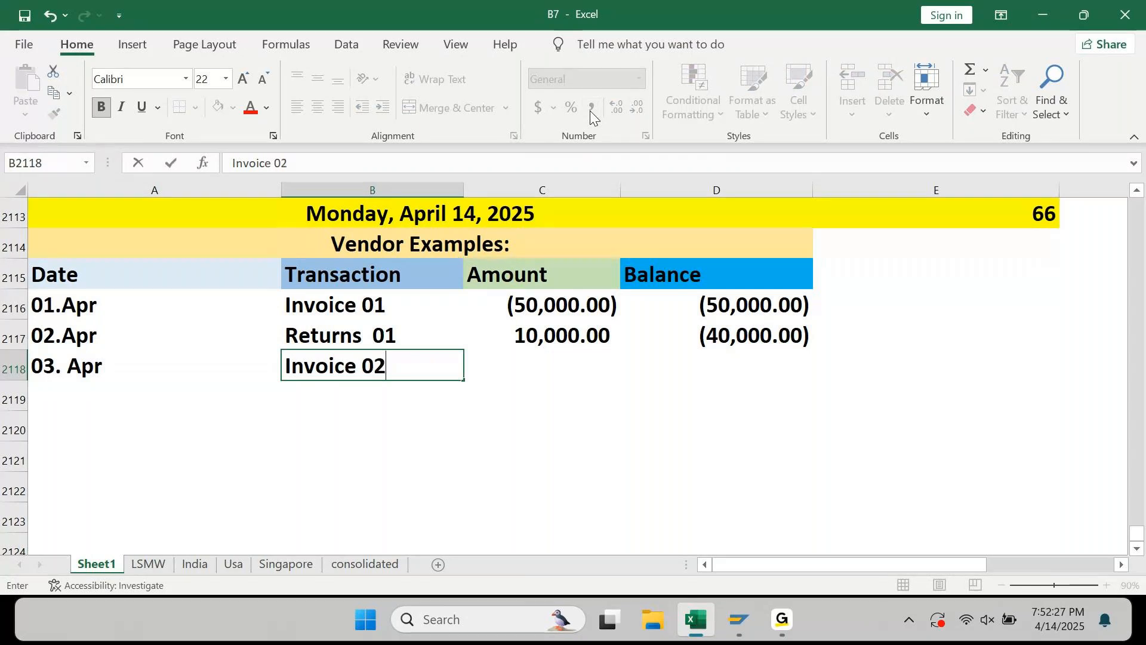
Enter -35000 as the amount of Invoice 02 in cell C2118
key(Tab)
text(-4)
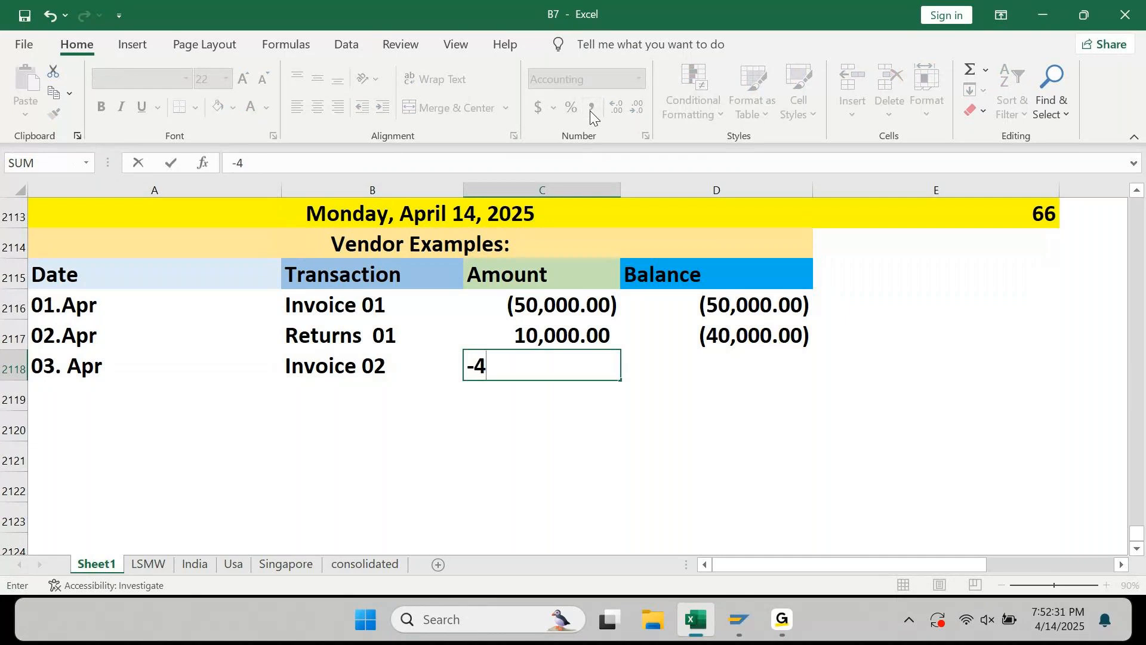
key(BackSpace)
text(35000)
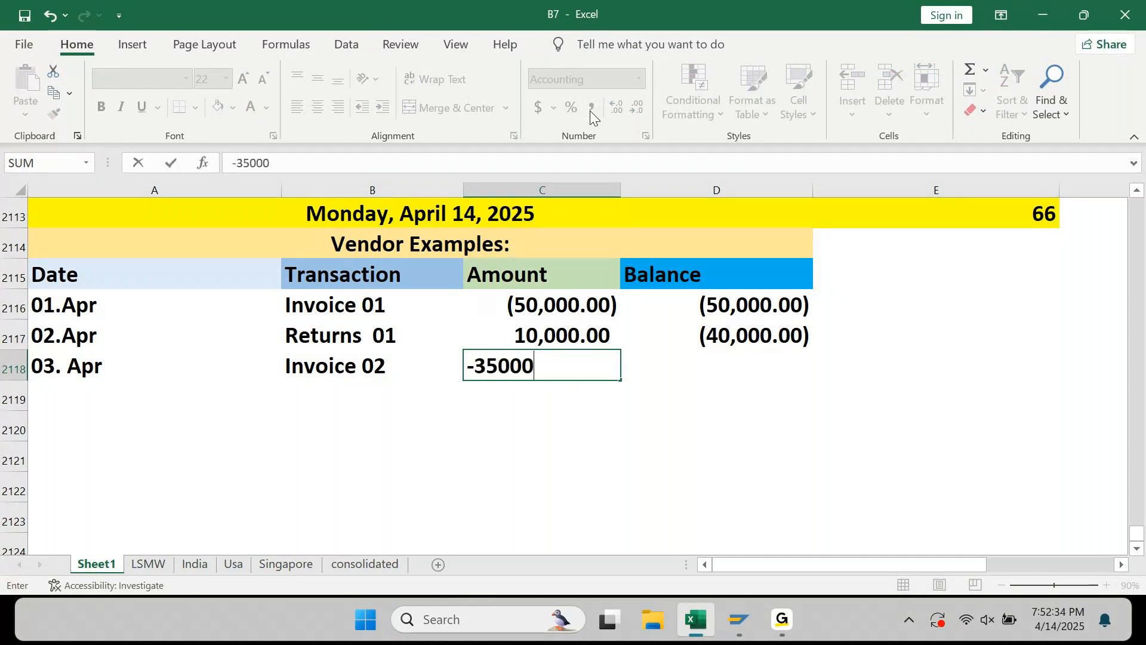
key(Return)
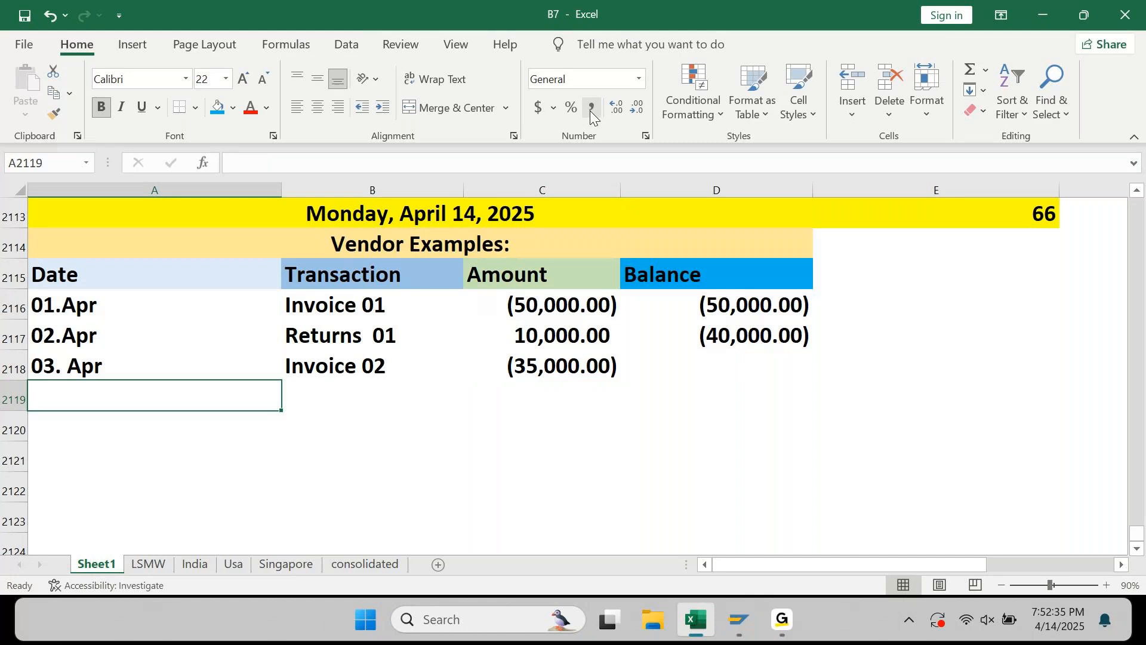
Enter -75000 as the balance for the 03. Apr invoice in cell D2118
key(Up)
key(Right)
key(Right)
key(Right)
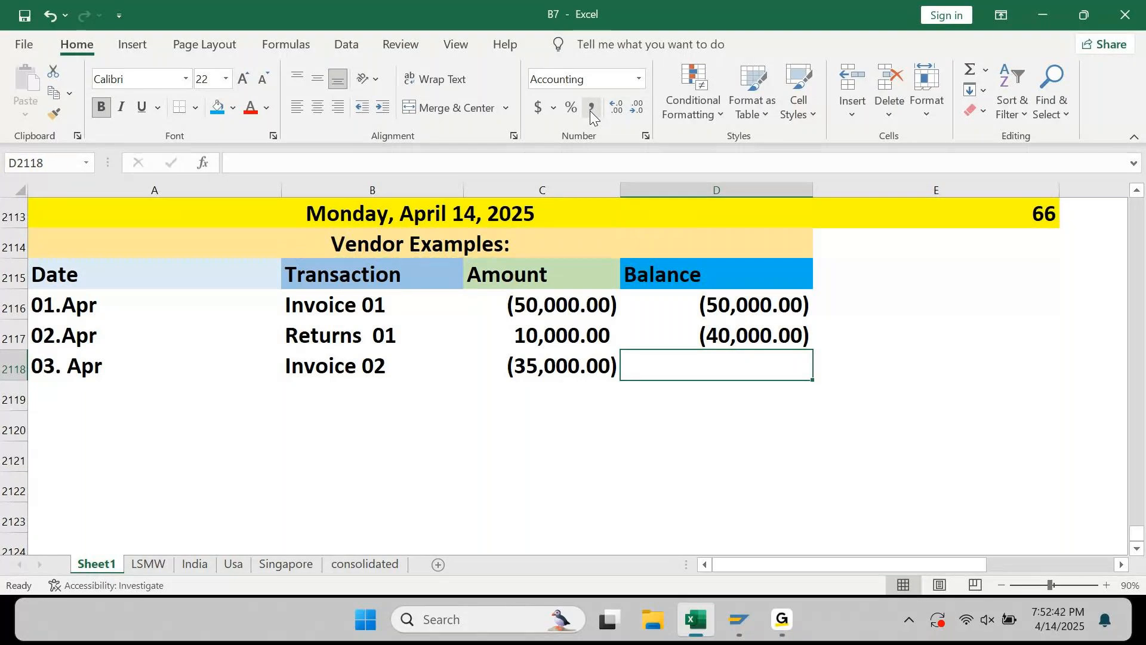
text(-7)
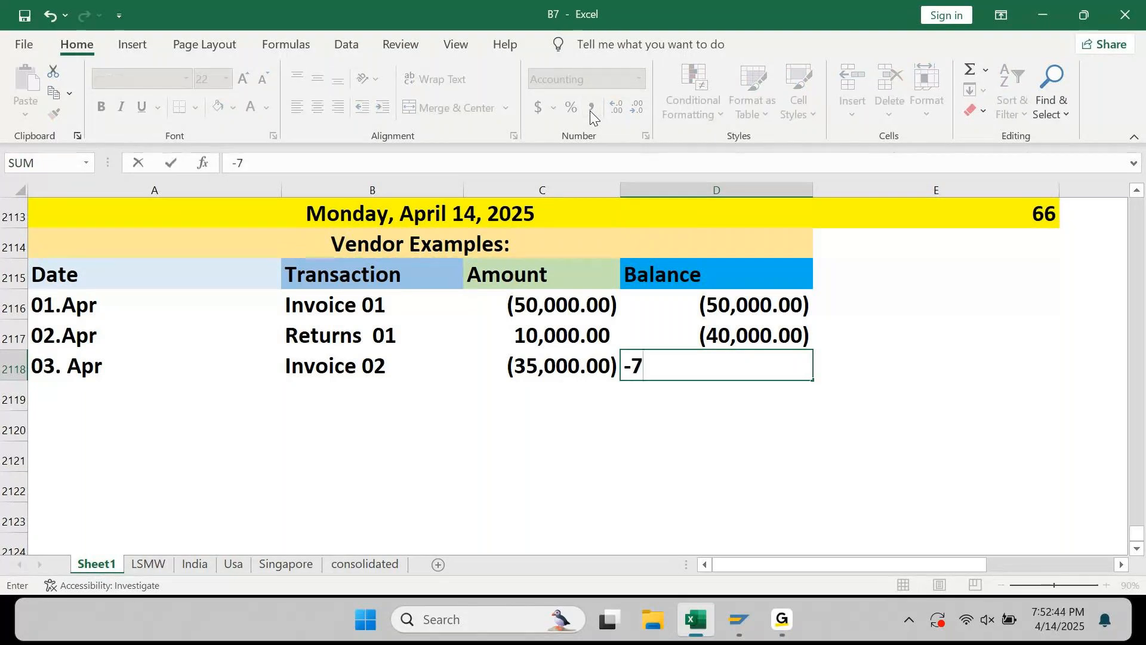
text(5000)
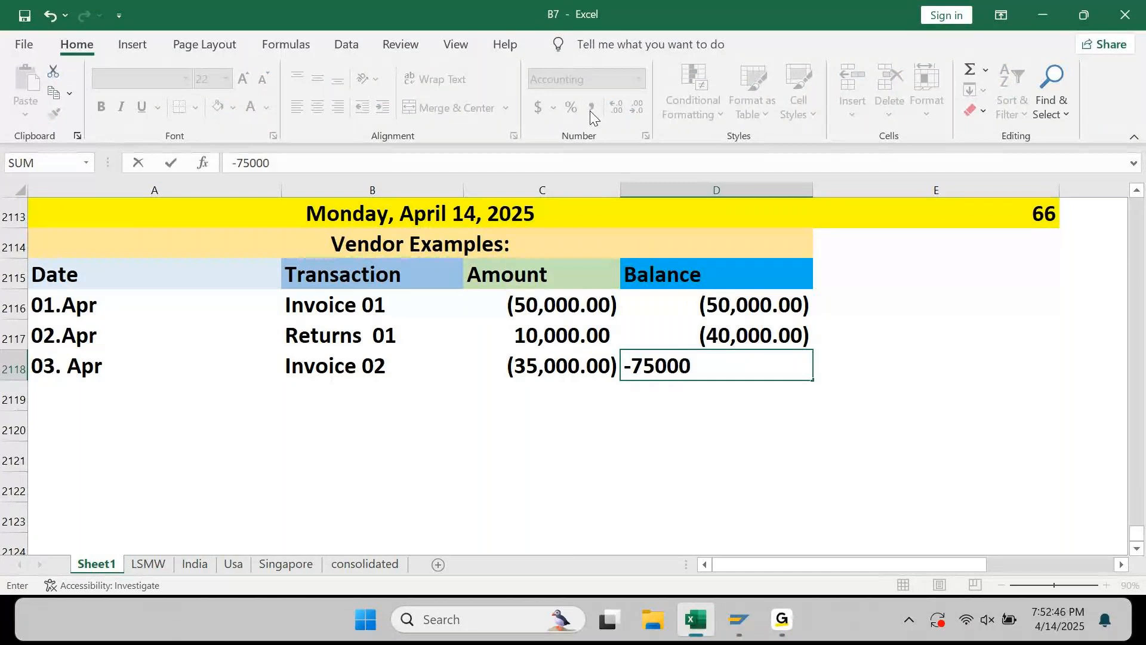
key(Return)
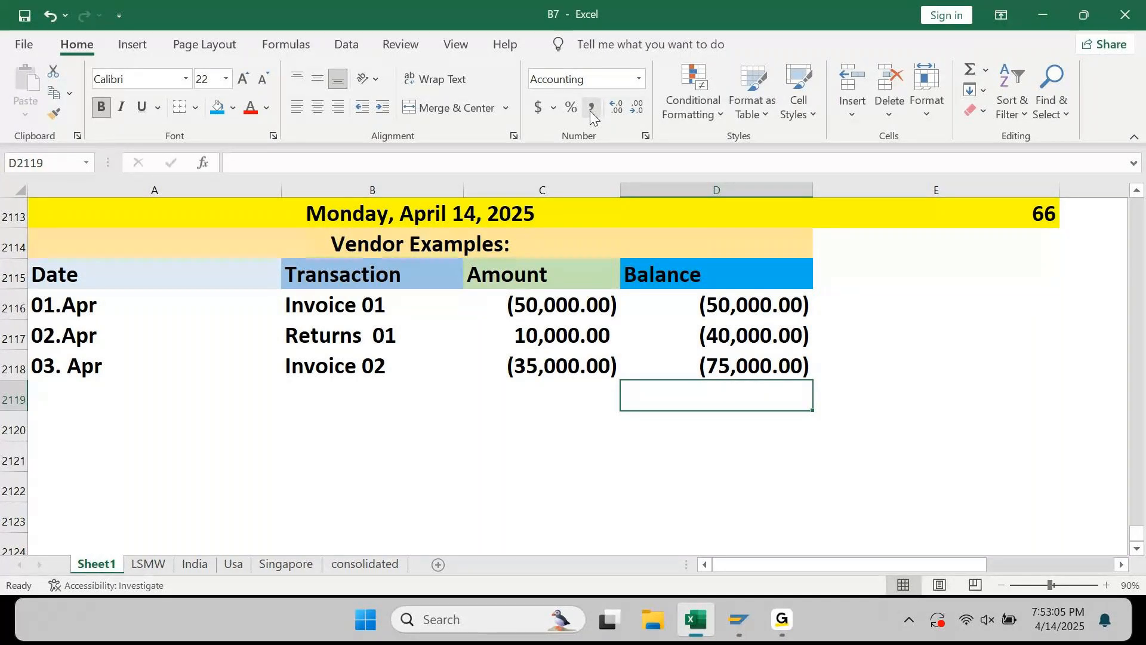
Start row 2119 with the date 04. Apr and the transaction Returns 02
key(Home)
text(04.)
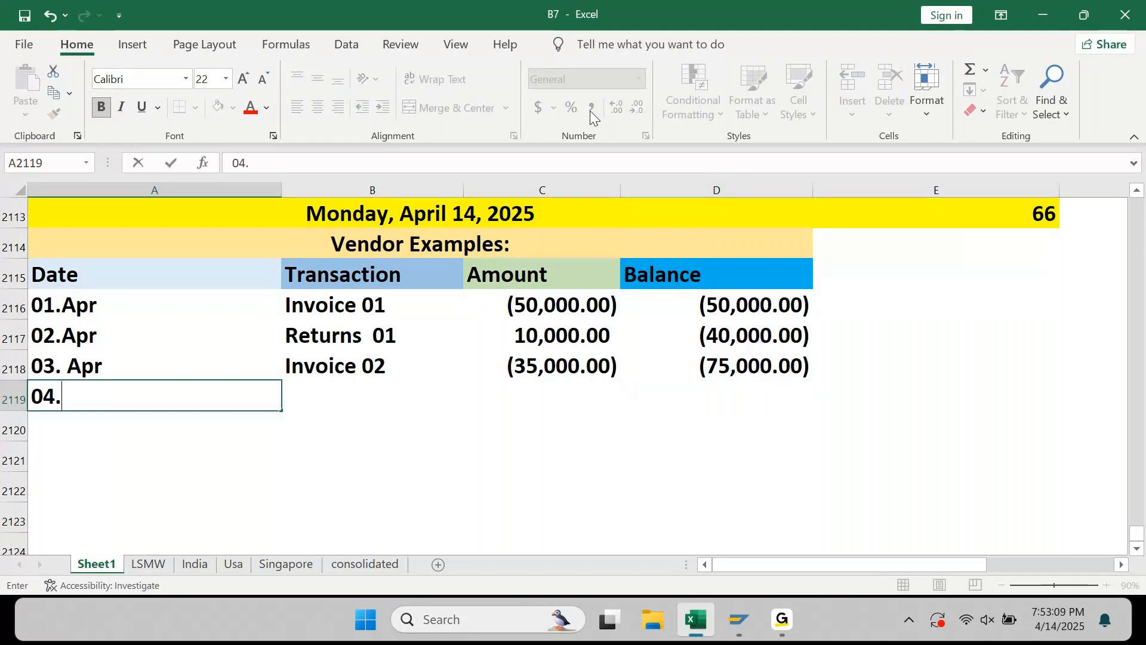
text( Apr)
key(Tab)
text(Retunrs)
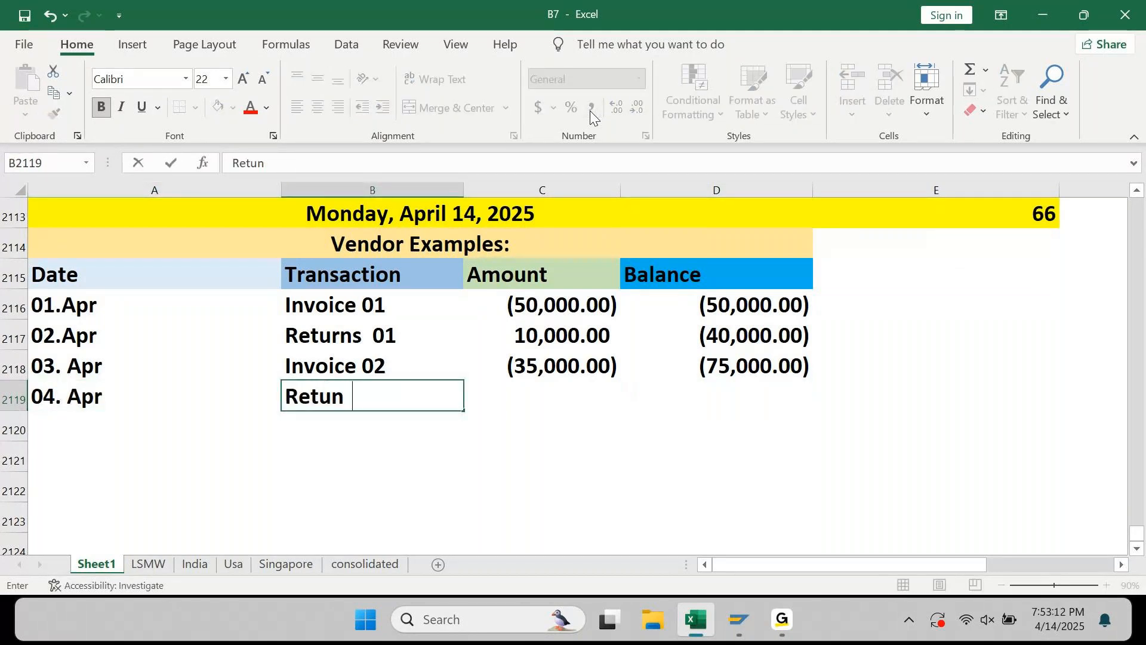
key(BackSpace)
key(BackSpace)
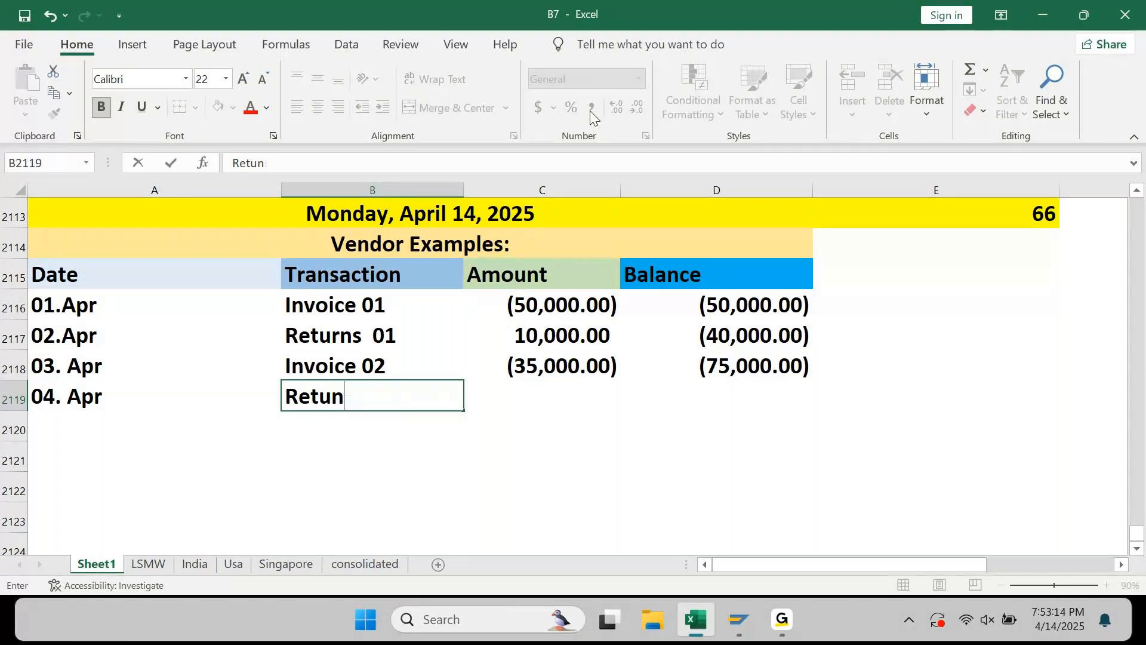
key(BackSpace)
text(rns)
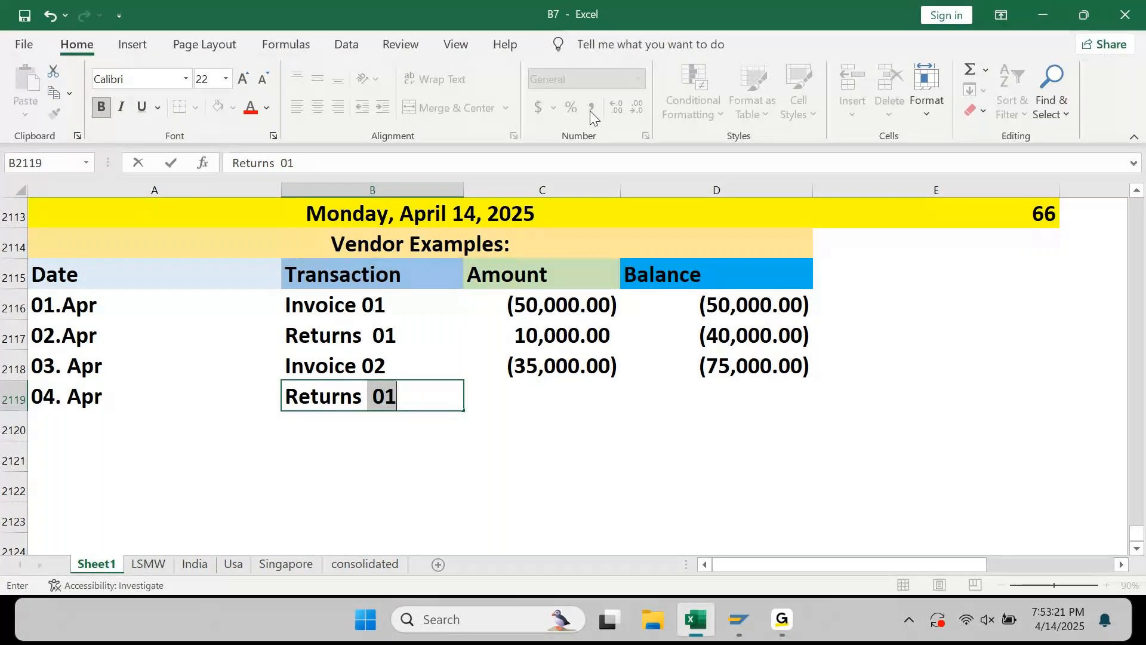
text(02)
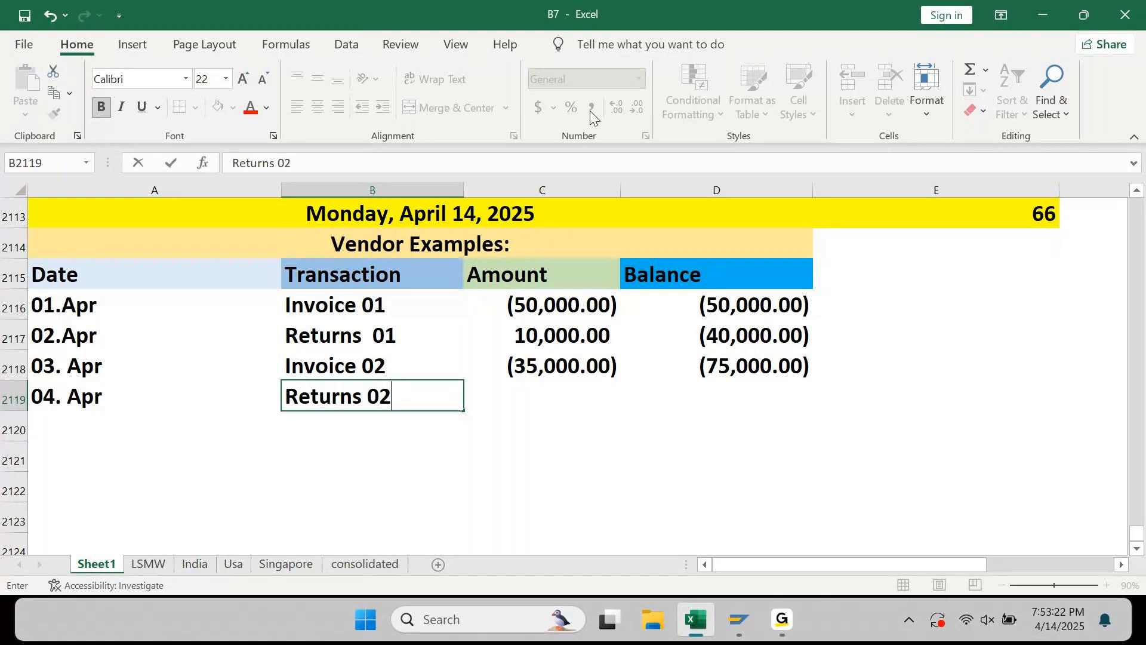
Enter 5000 as the amount of Returns 02 in cell C2119
key(Tab)
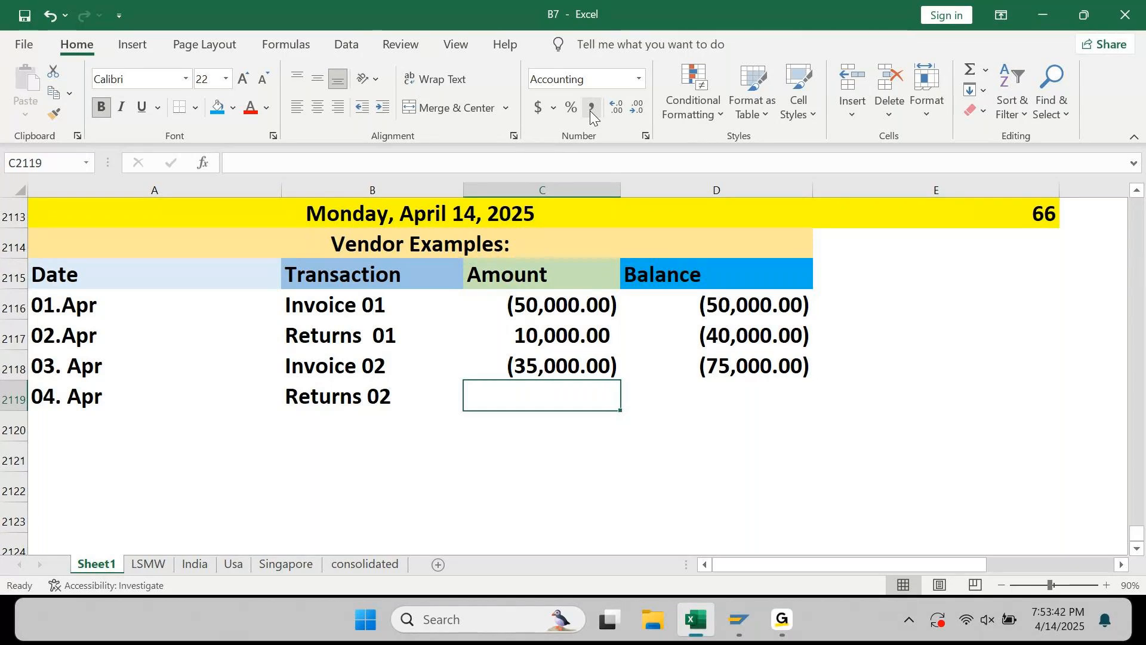
text(5000)
key(Tab)
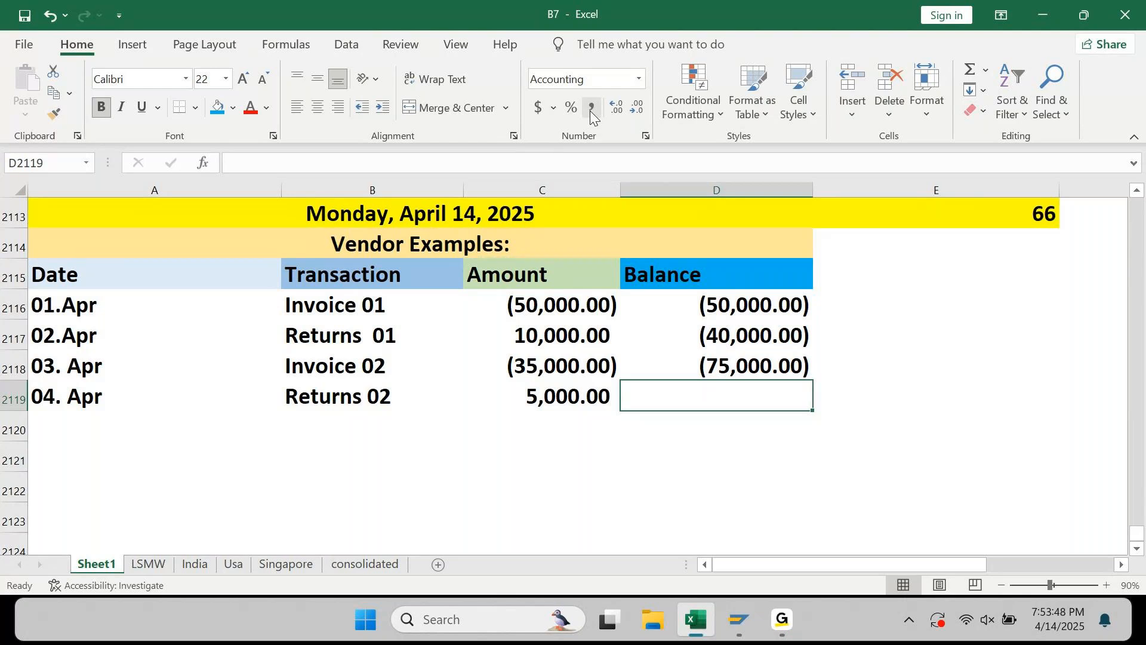
Enter -70000 as the balance for the 04. Apr returns in cell D2119
text(-70000)
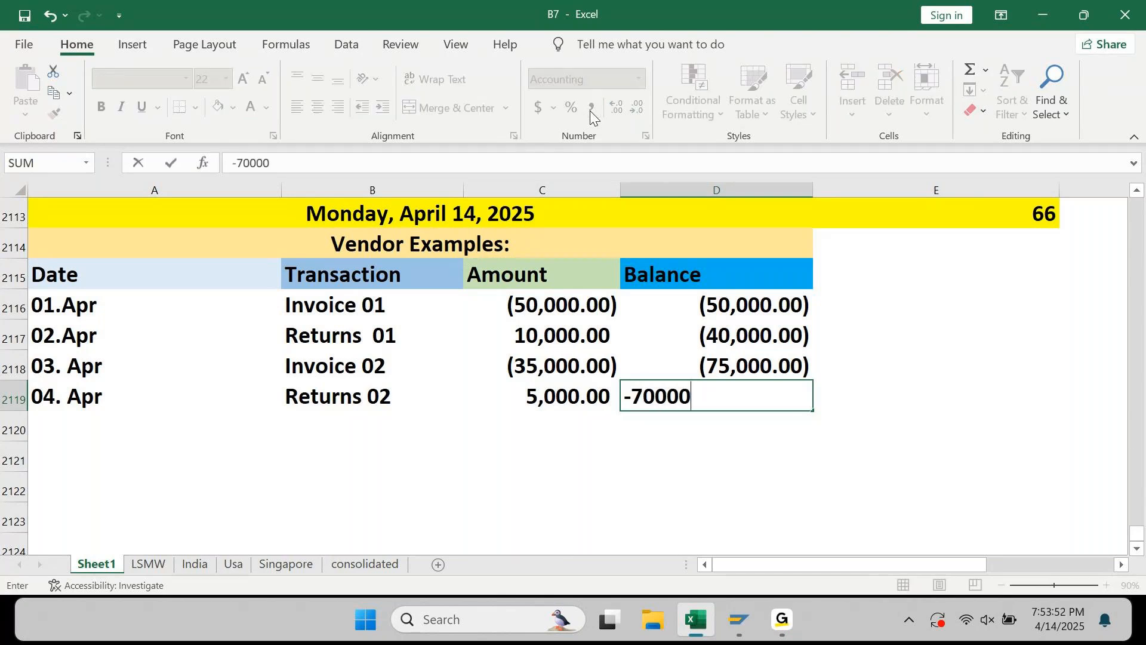
key(Return)
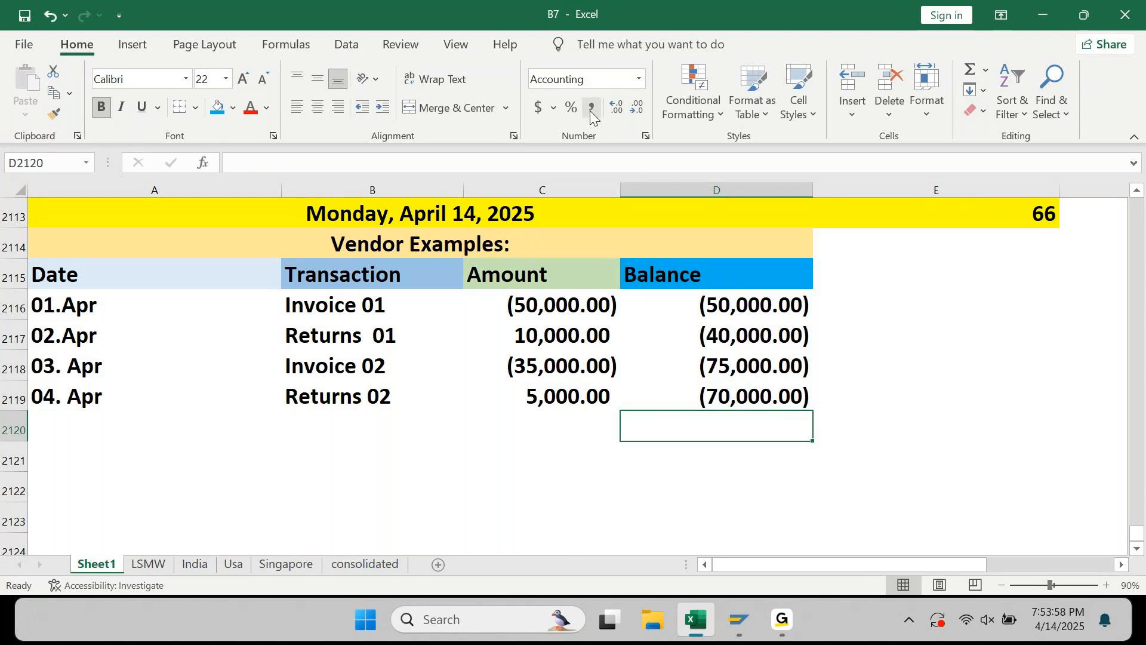
Review the amounts and running balances of the vendor transactions from 01.Apr to 04. Apr, row by row
key(Up)
key(shift+Up)
key(shift+Up)
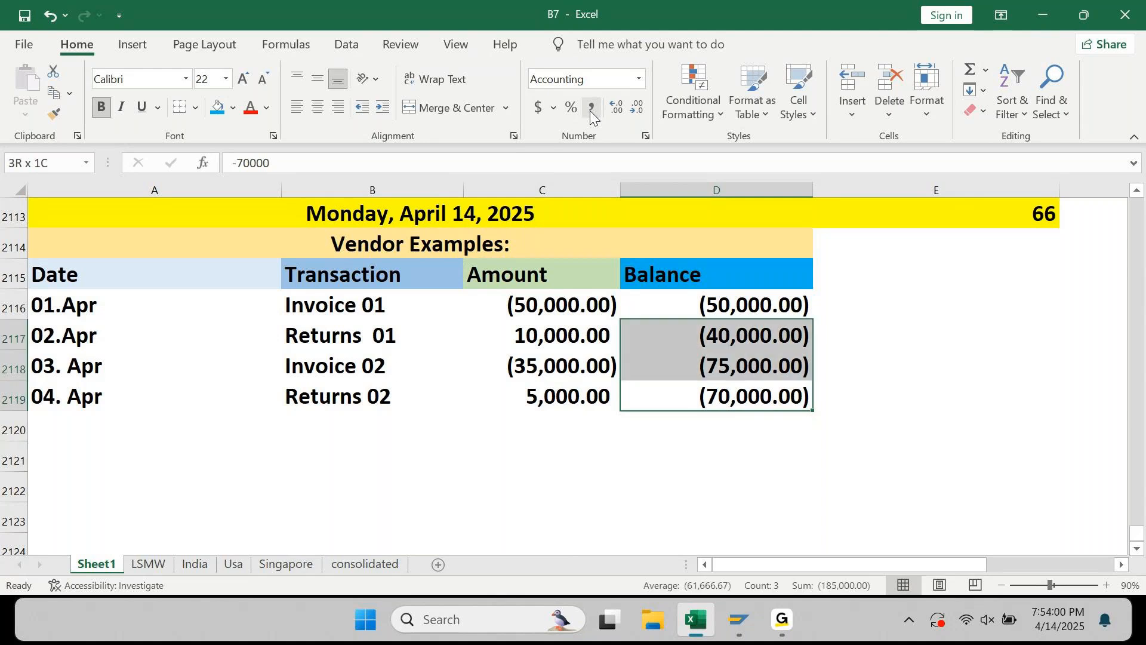
key(shift+Up)
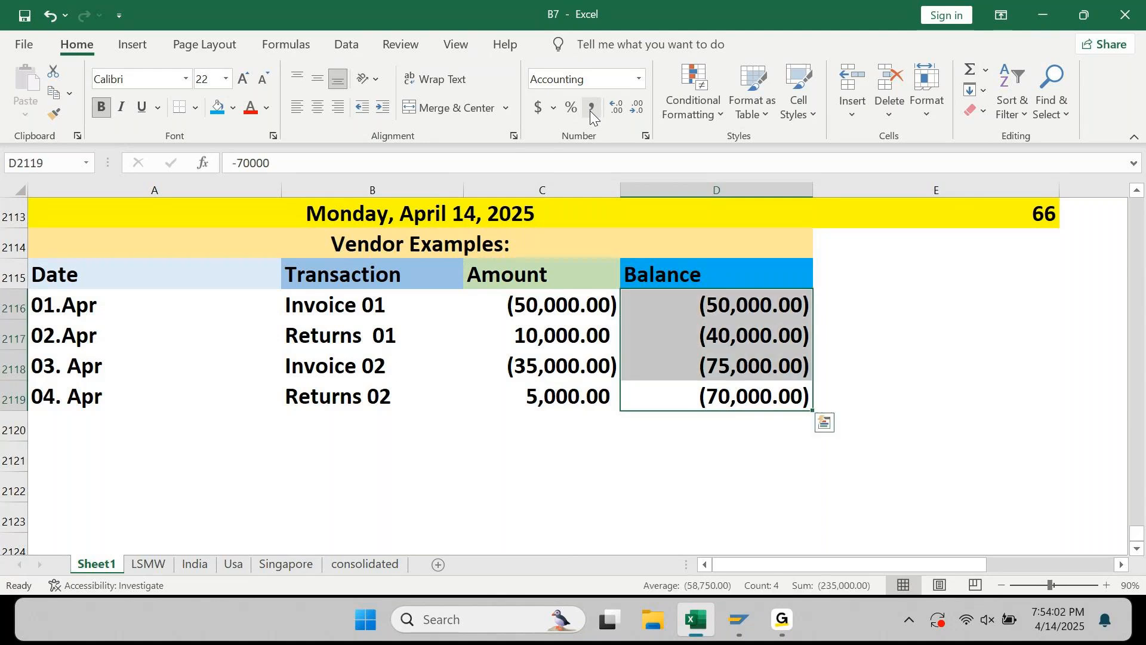
key(Left)
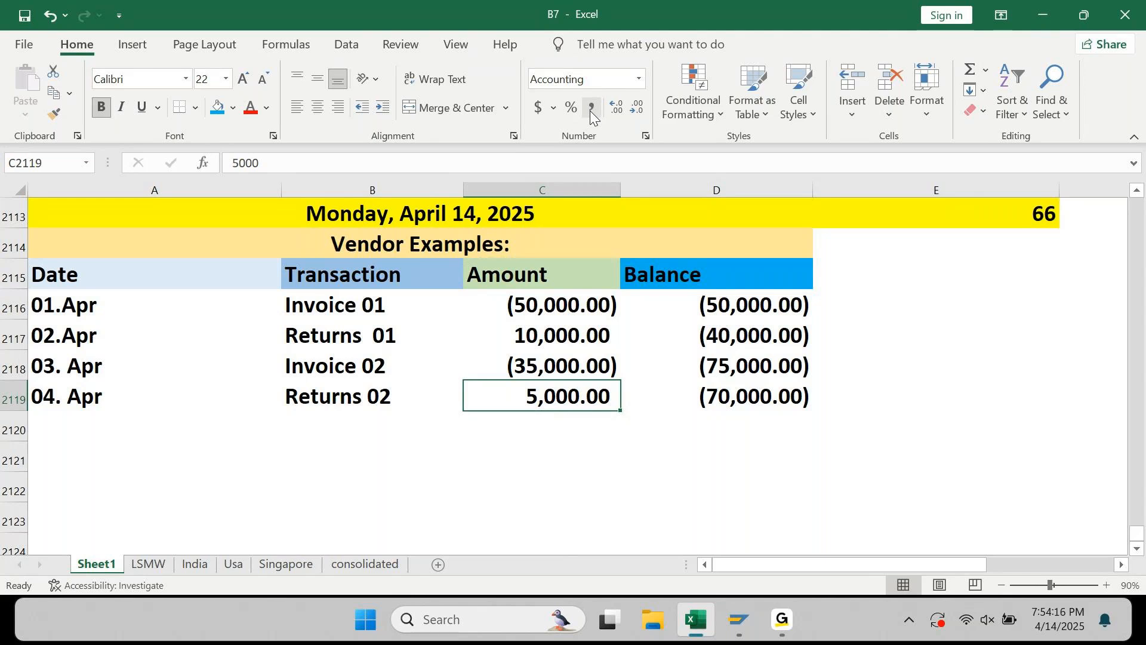
key(Right)
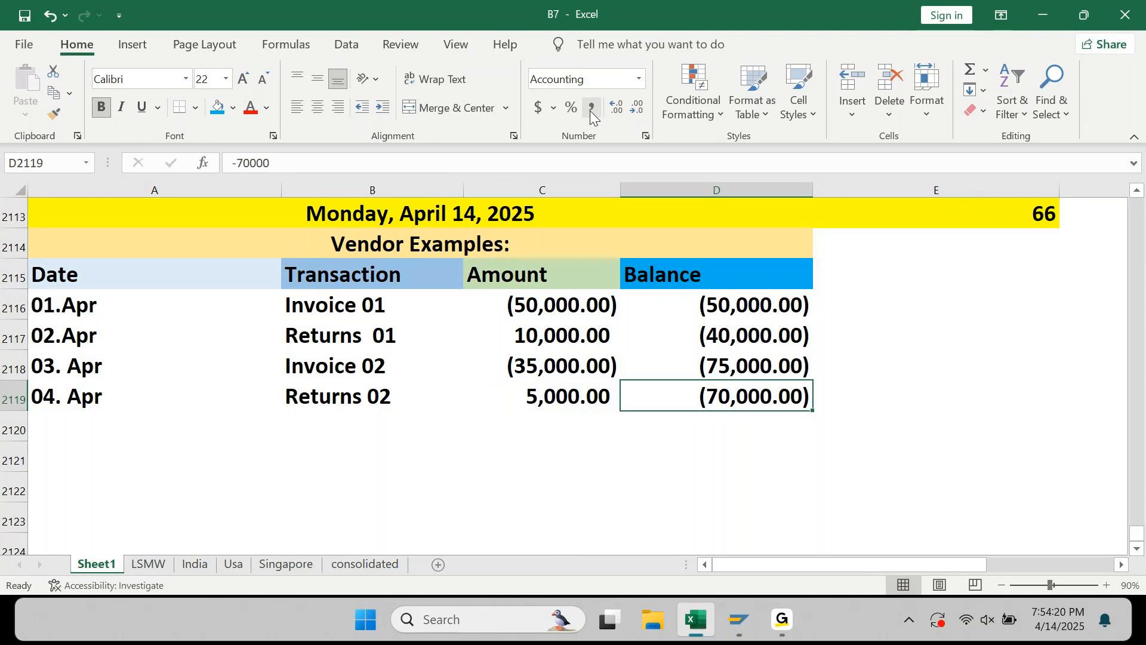
key(Home)
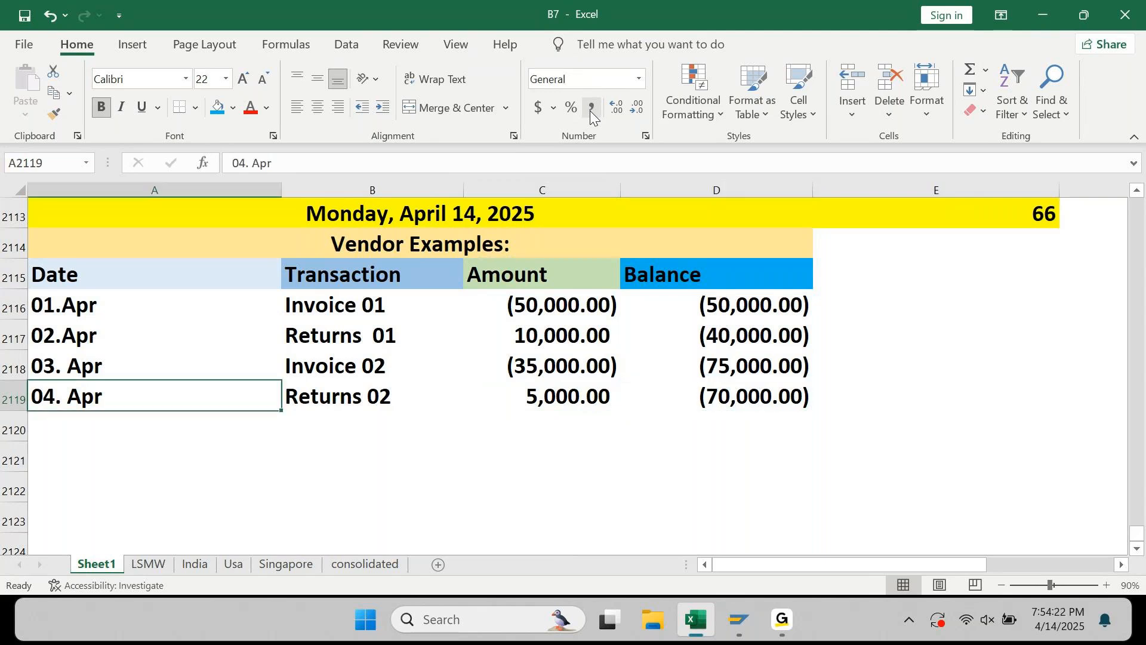
key(Up)
key(Up)
key(Up)
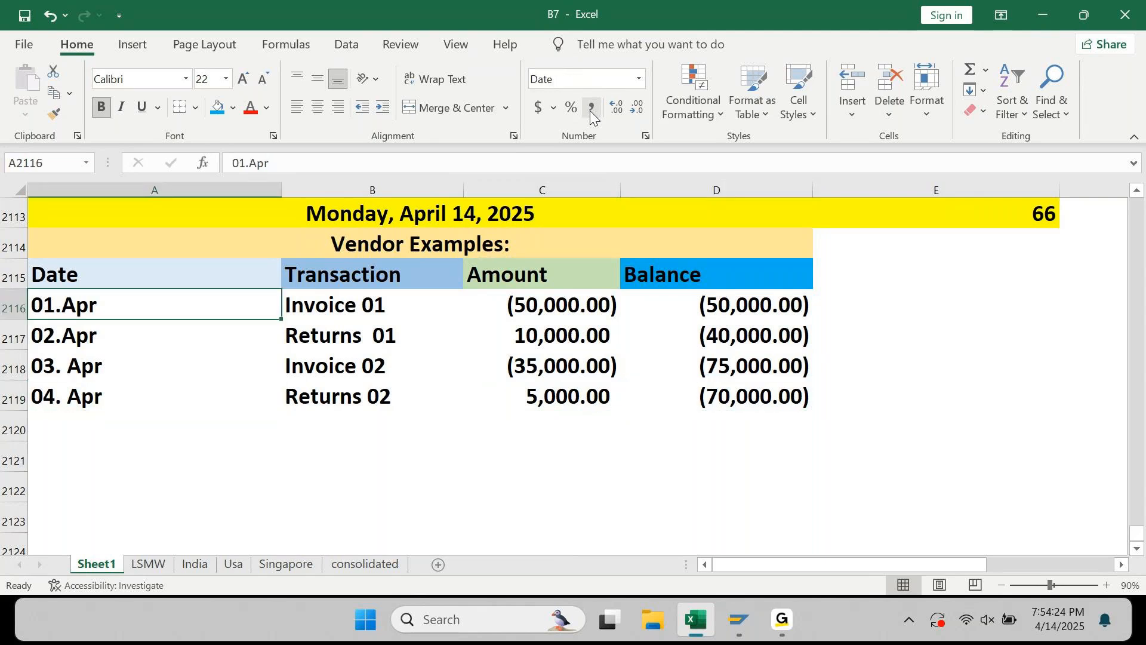
key(shift+space)
key(ctrl+Right)
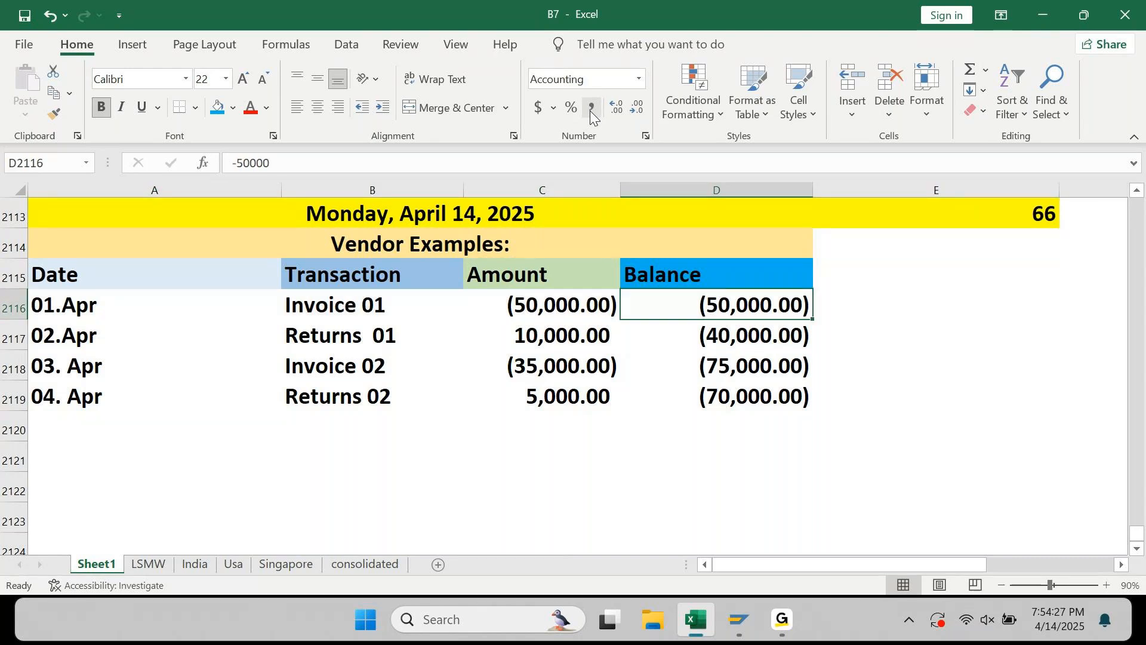
key(Down)
key(shift+space)
key(shift+BackSpace)
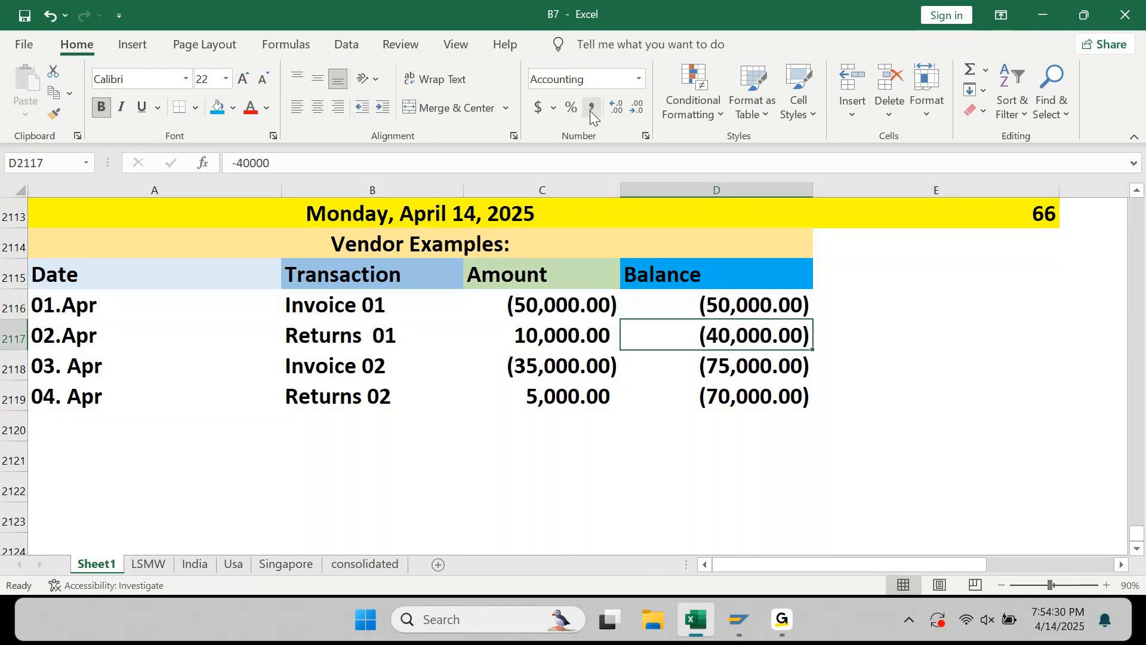
key(Down)
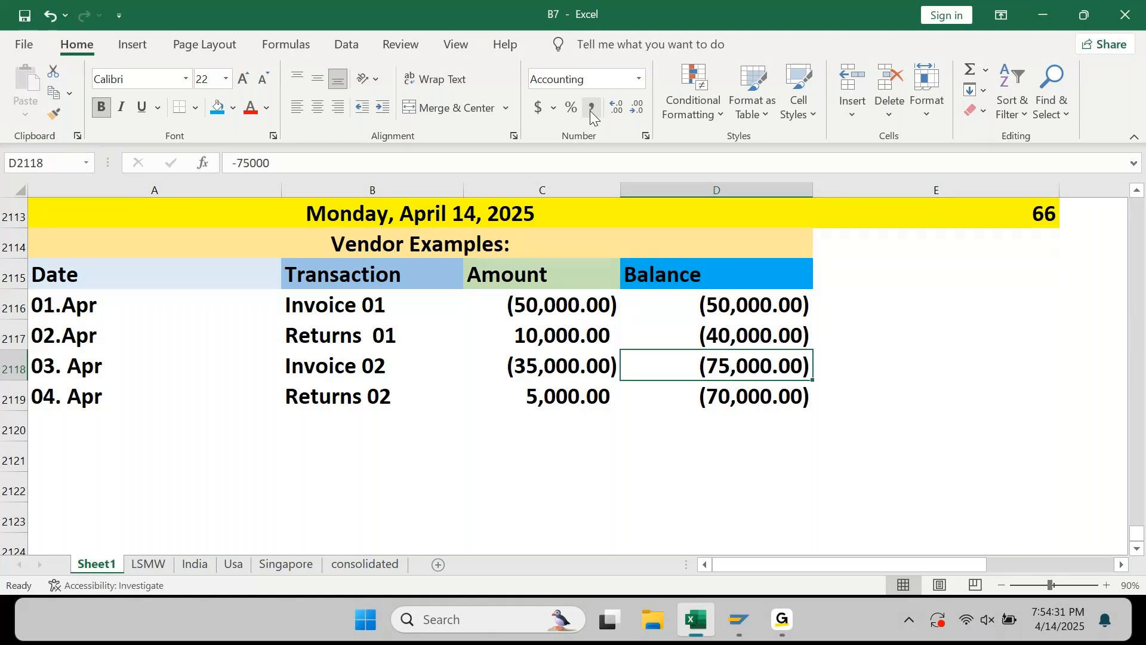
key(Right)
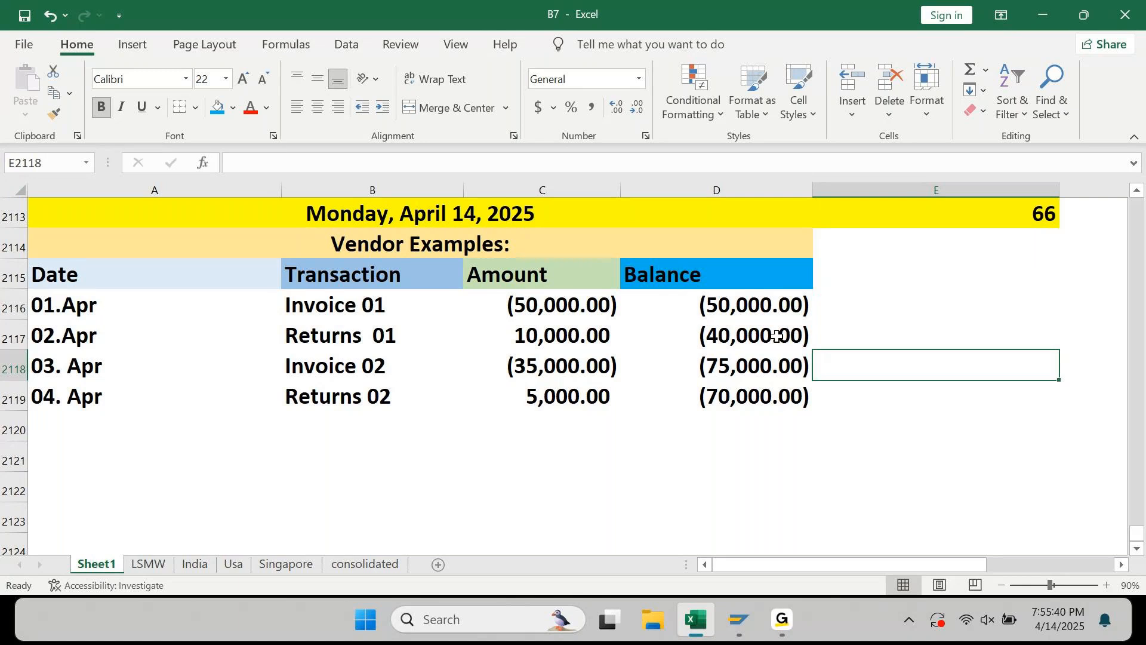
Copy the whole Vendor Examples block, rows 2114 to 2119, and paste it starting at row 2121
key(Home)
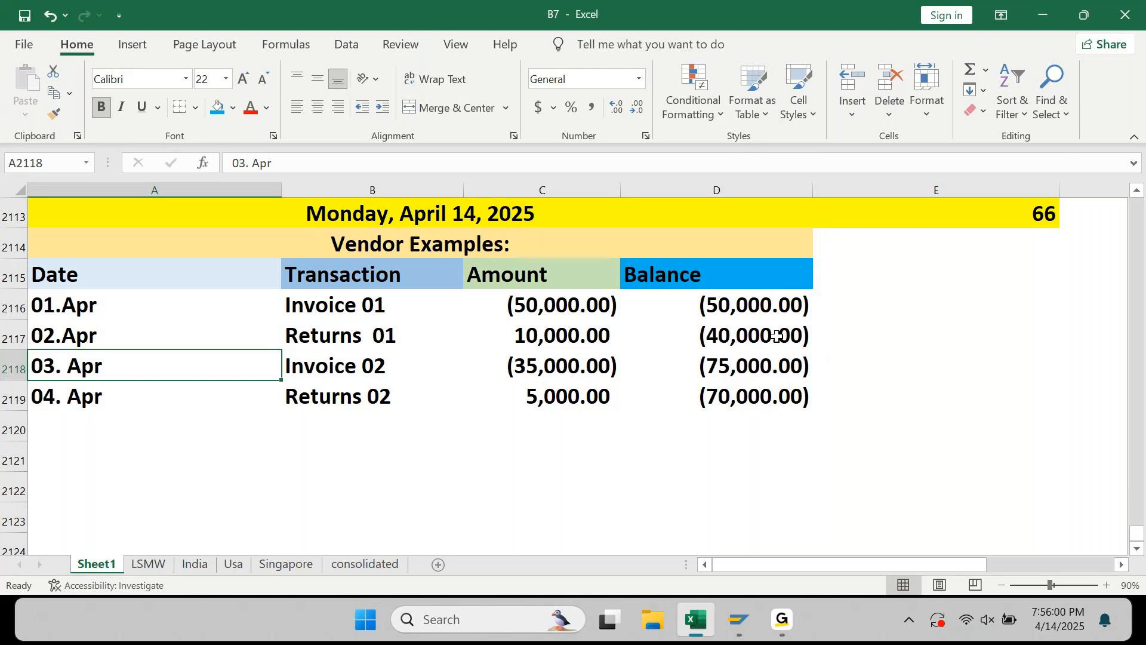
key(Up)
key(Up)
key(Up)
key(Up)
key(shift+space)
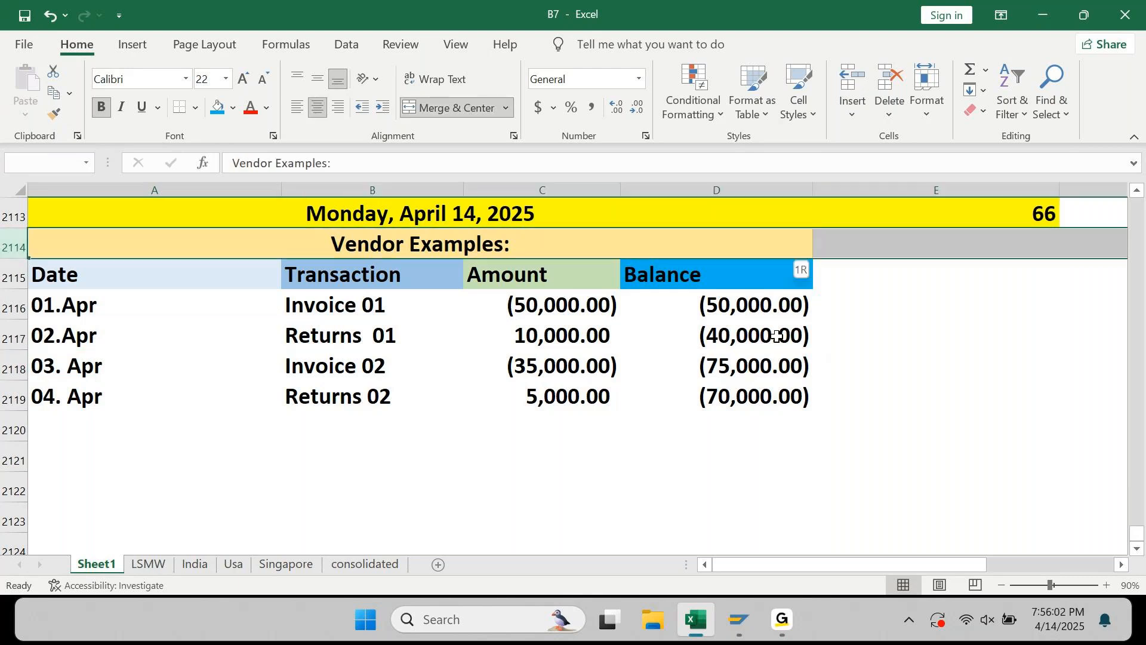
key(shift+Down)
key(shift+Down)
key(shift+Down)
key(shift+Down)
key(shift+Down)
key(ctrl+c)
key(Down)
key(Down)
key(Down)
key(Down)
key(Down)
key(Down)
key(Down)
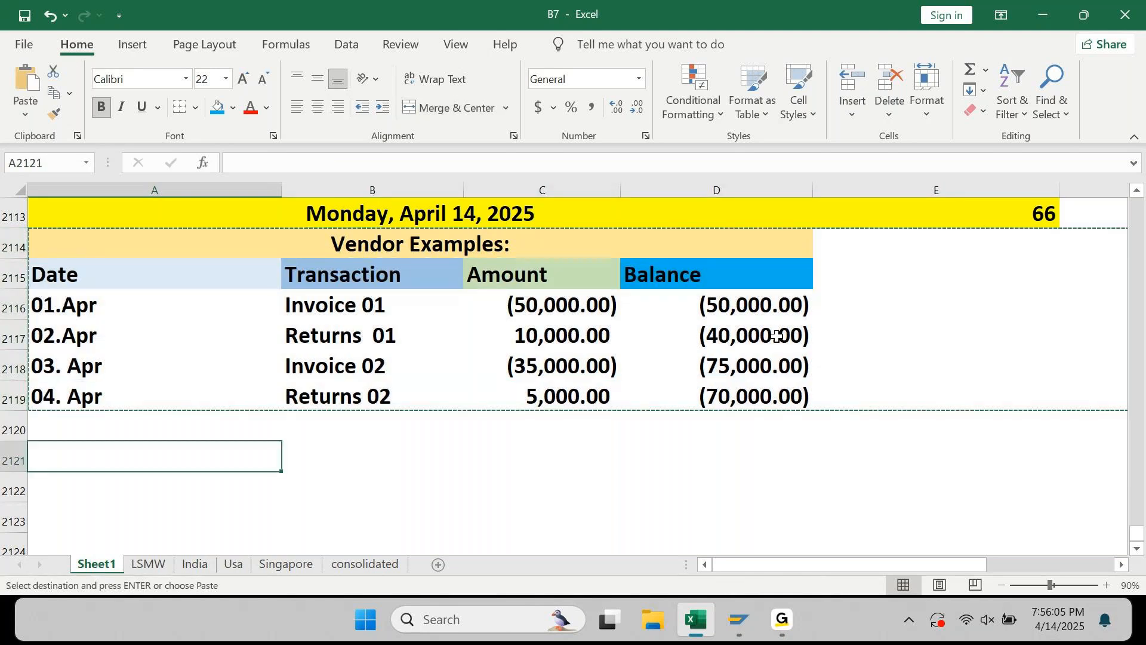
key(ctrl+v)
key(Escape)
Change the title of the copied table in row 2121 to "Customer Examples:"
key(Down)
key(Down)
key(Down)
key(Down)
key(Down)
key(Down)
key(Down)
key(Down)
key(Down)
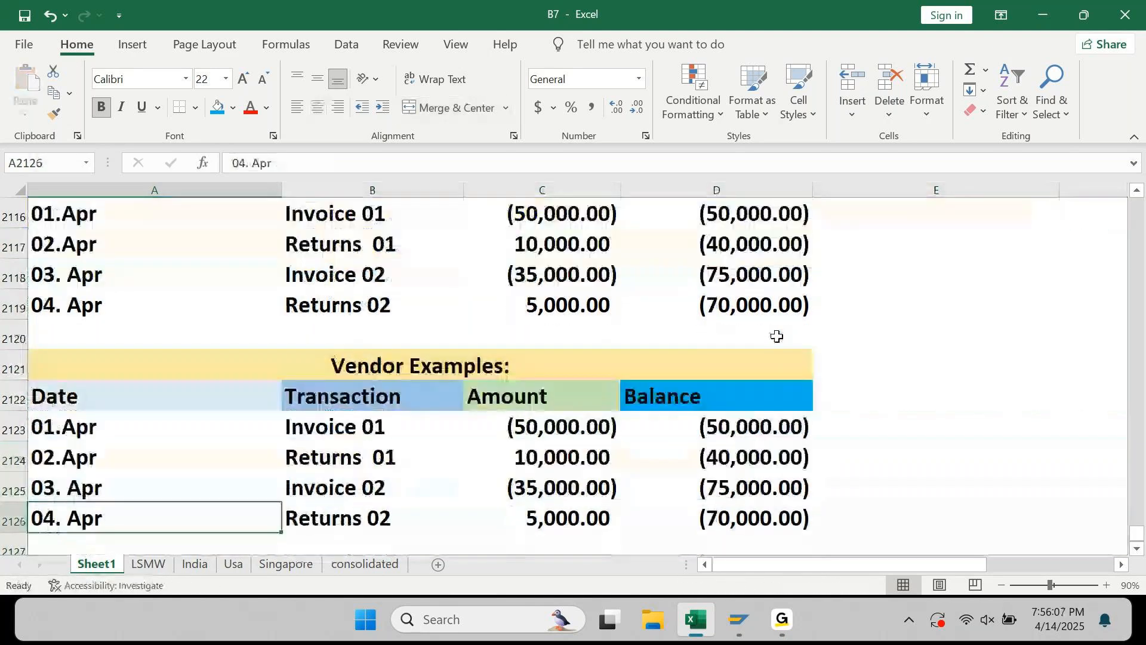
key(Up)
key(Up)
key(Up)
key(Up)
key(Up)
key(Up)
key(Up)
key(Up)
key(Up)
key(F2)
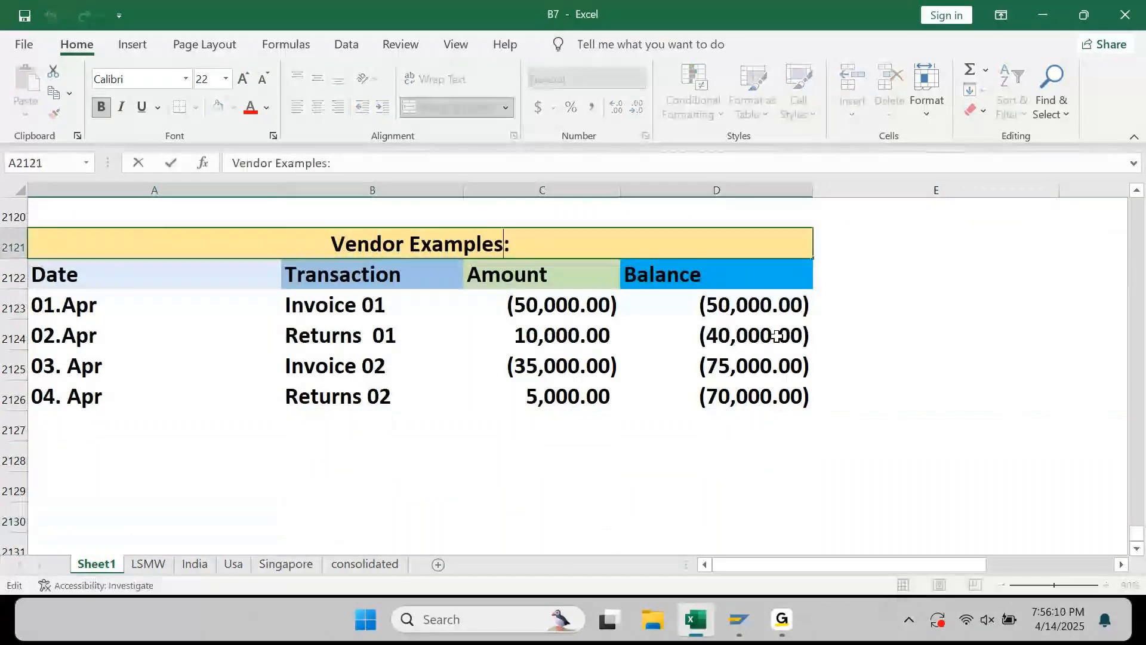
key(ctrl+Left)
key(ctrl+shift+Left)
text(Cus)
text(tomer)
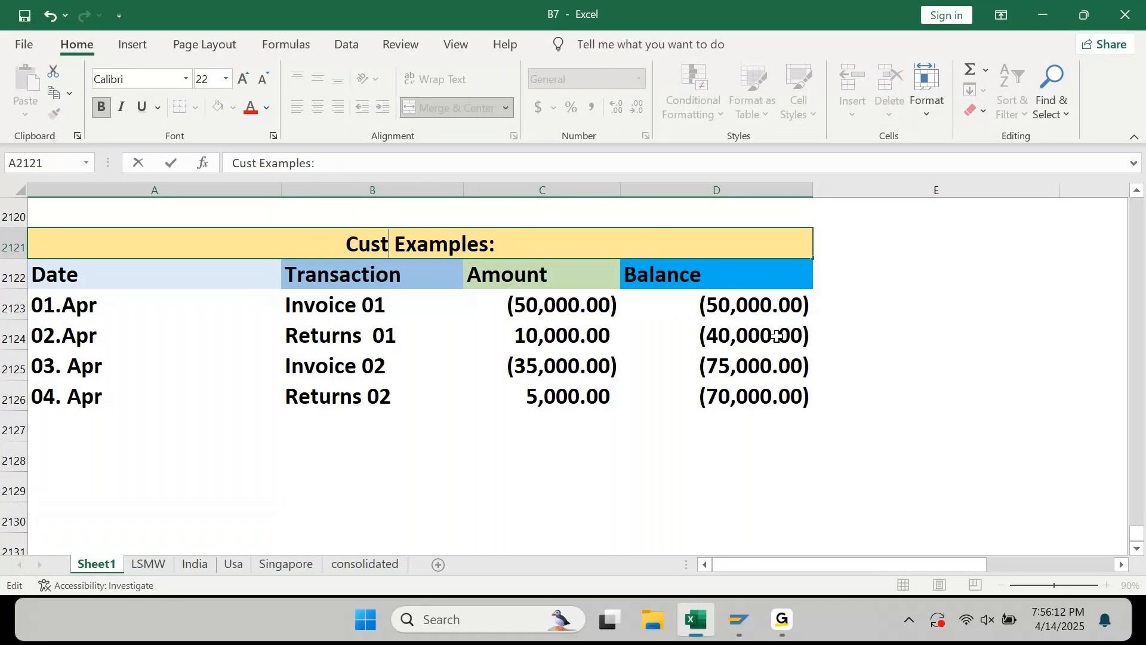
key(Return)
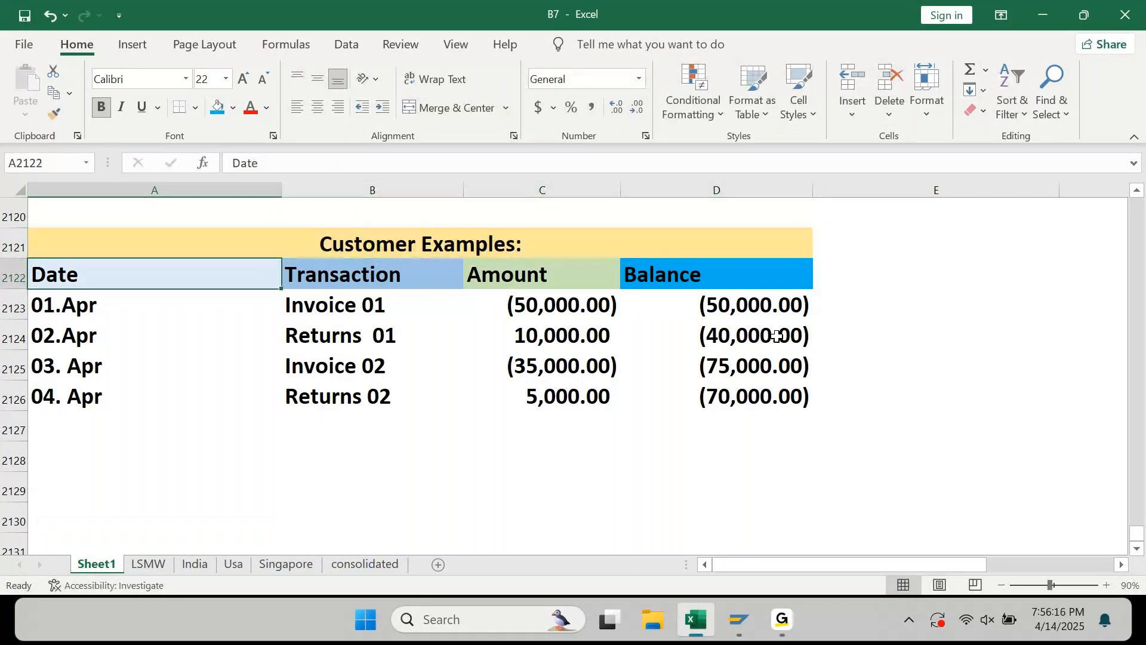
Make the Invoice 01 amount in the customer table, cell C2123, a positive 50000
key(Down)
key(Right)
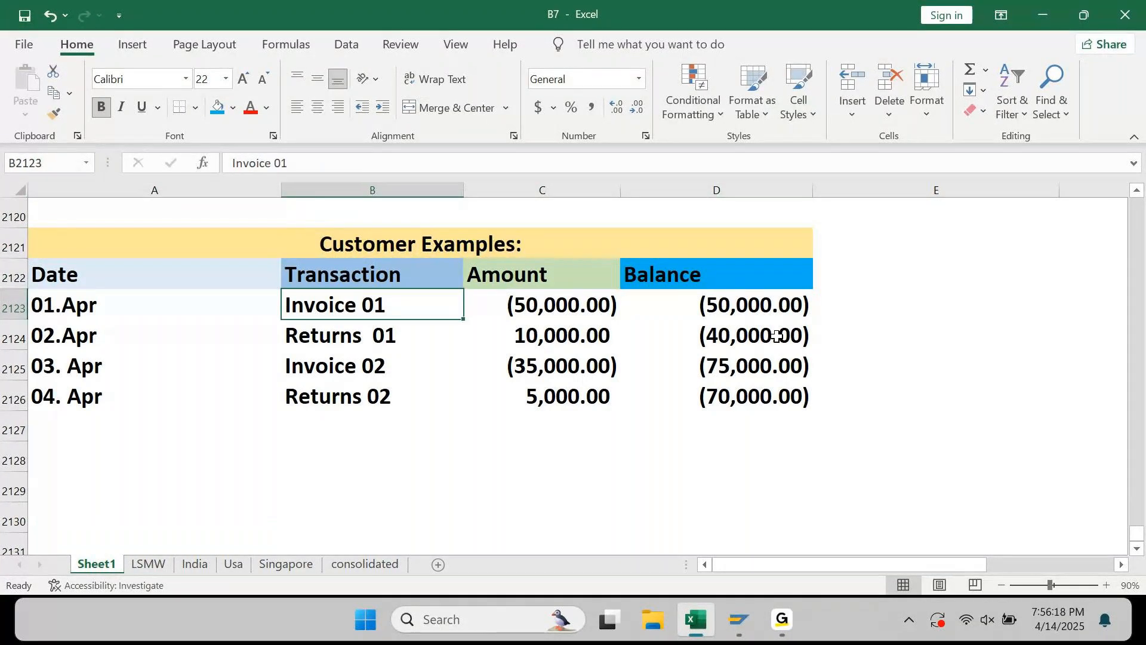
key(Right)
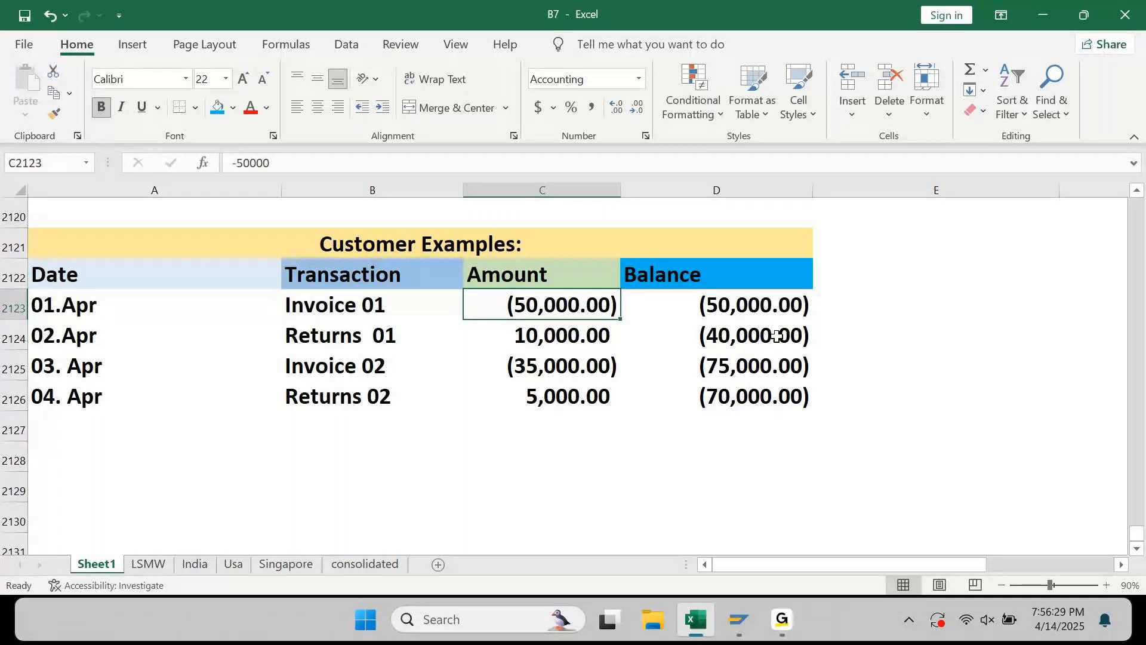
key(F2)
key(Home)
key(Delete)
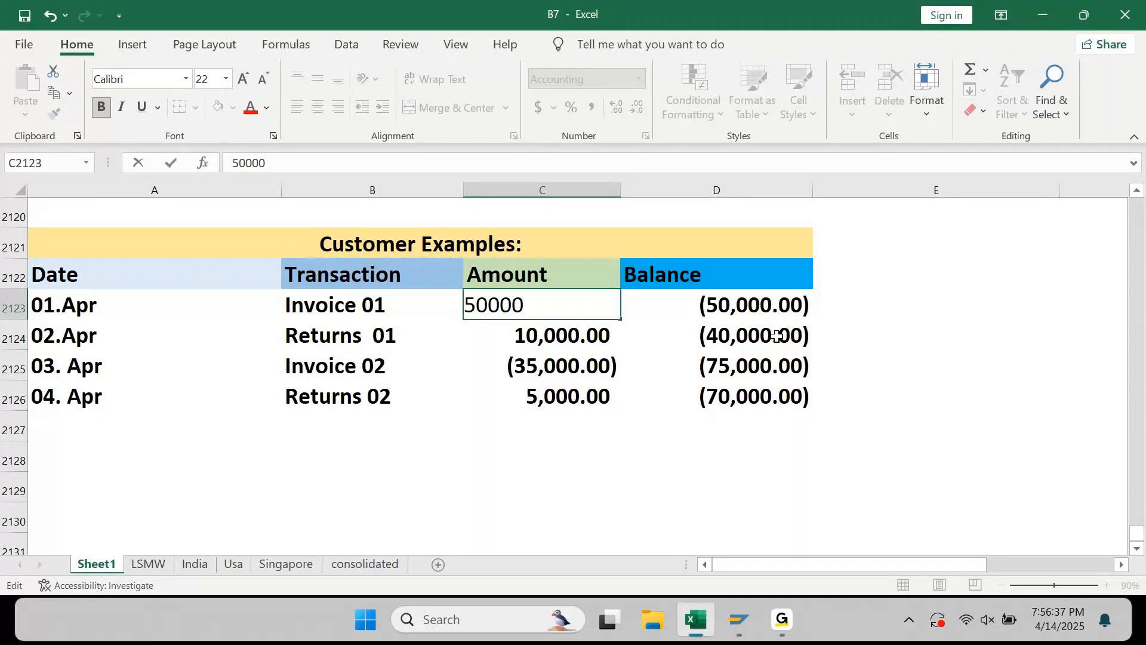
key(Return)
Make the 01.Apr balance in the customer table, cell D2123, a positive 50000
key(Up)
key(Right)
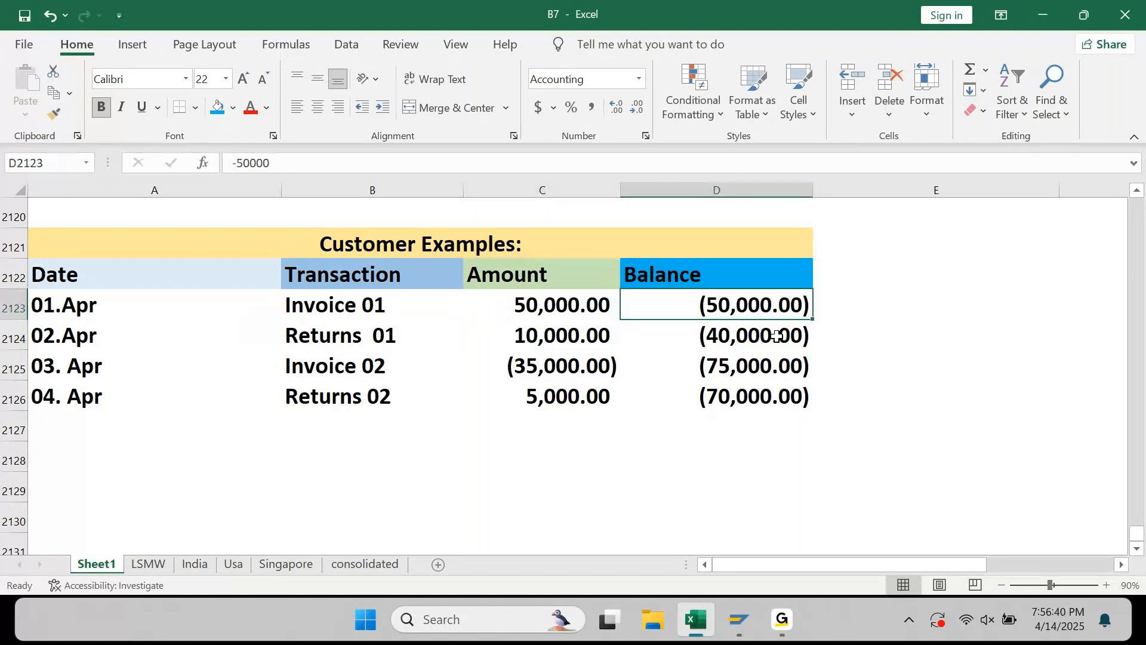
key(F2)
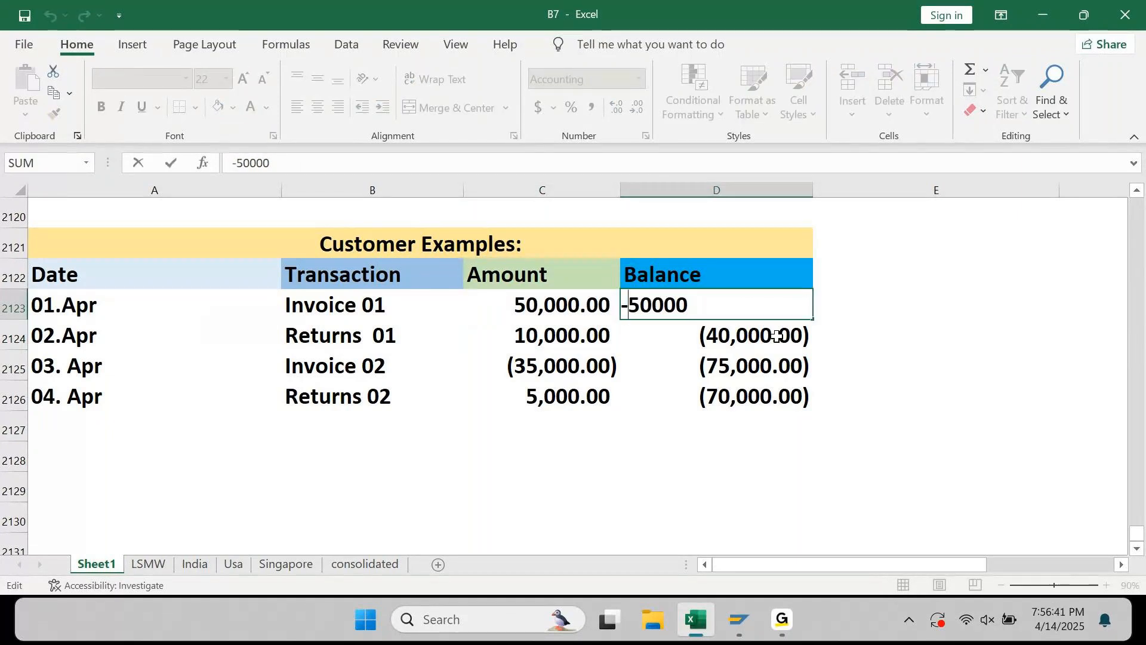
key(BackSpace)
key(Return)
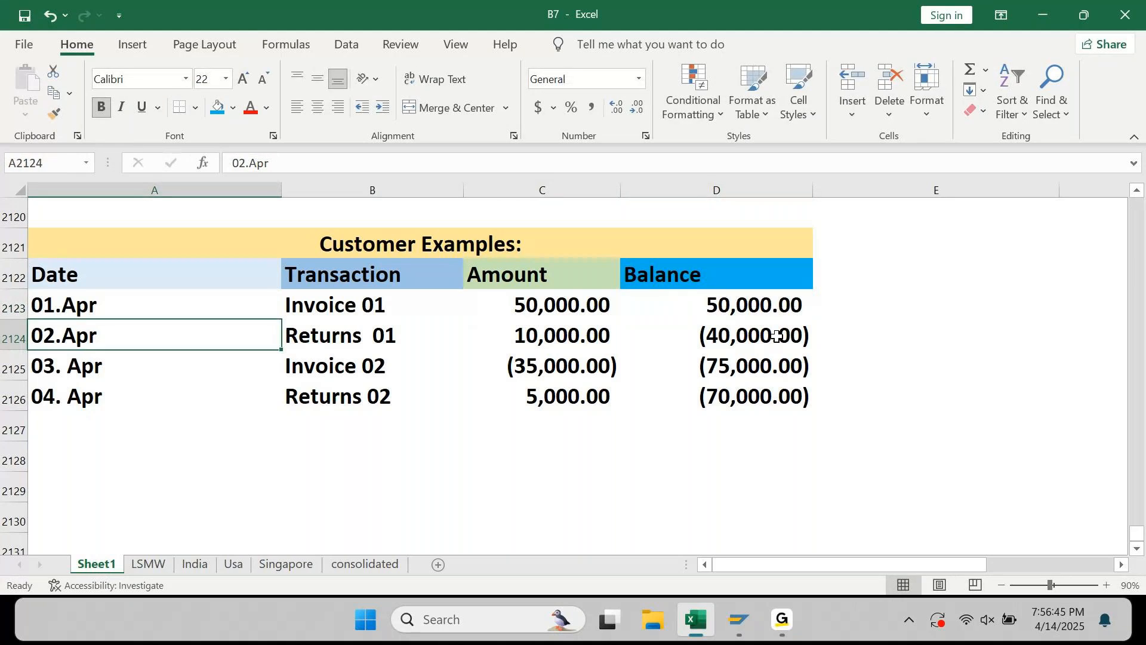
Change the Returns 01 amount in the customer table, cell C2124, to -10000
key(Right)
key(Right)
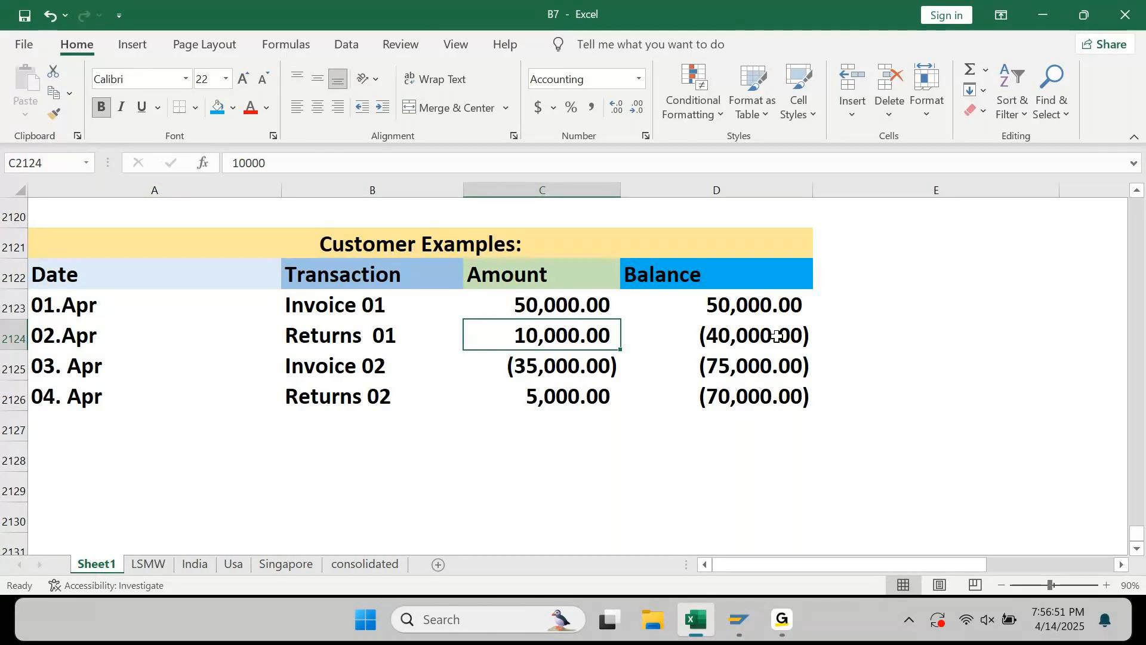
key(F2)
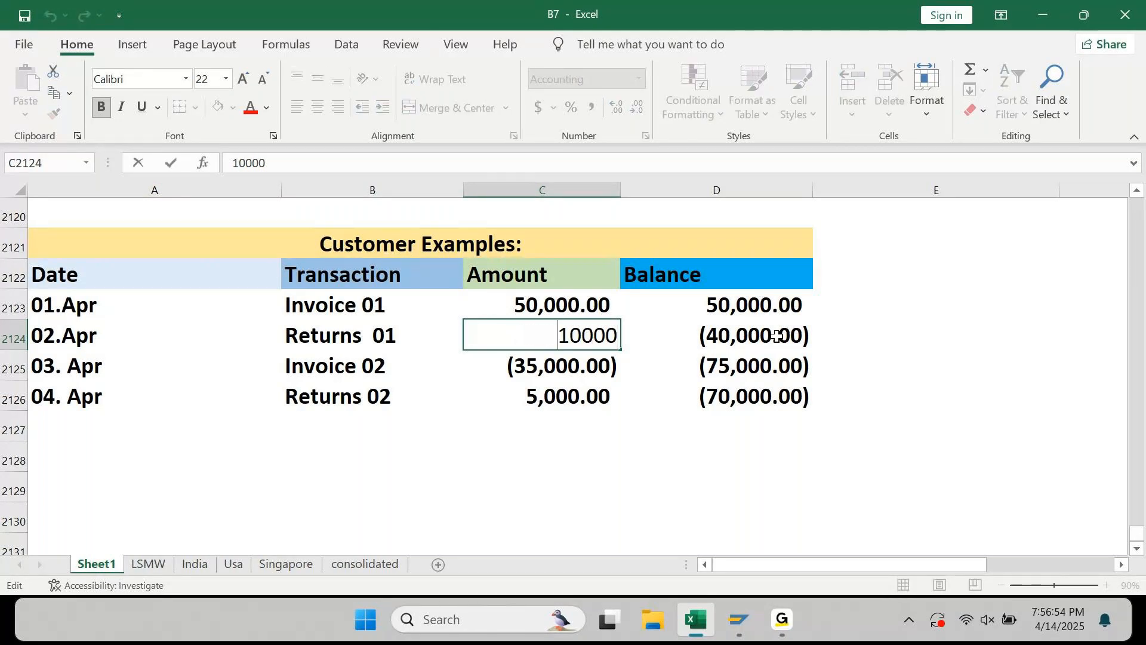
text(-)
key(Return)
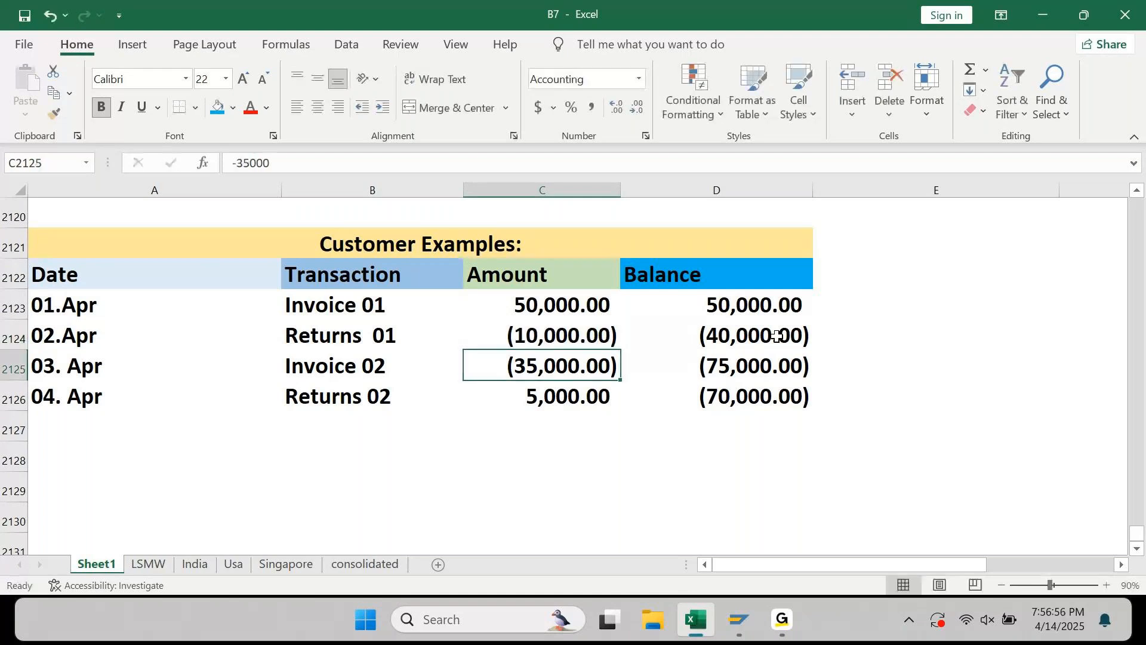
Make the 02.Apr balance in the customer table, cell D2124, a positive 40000
key(Up)
key(Right)
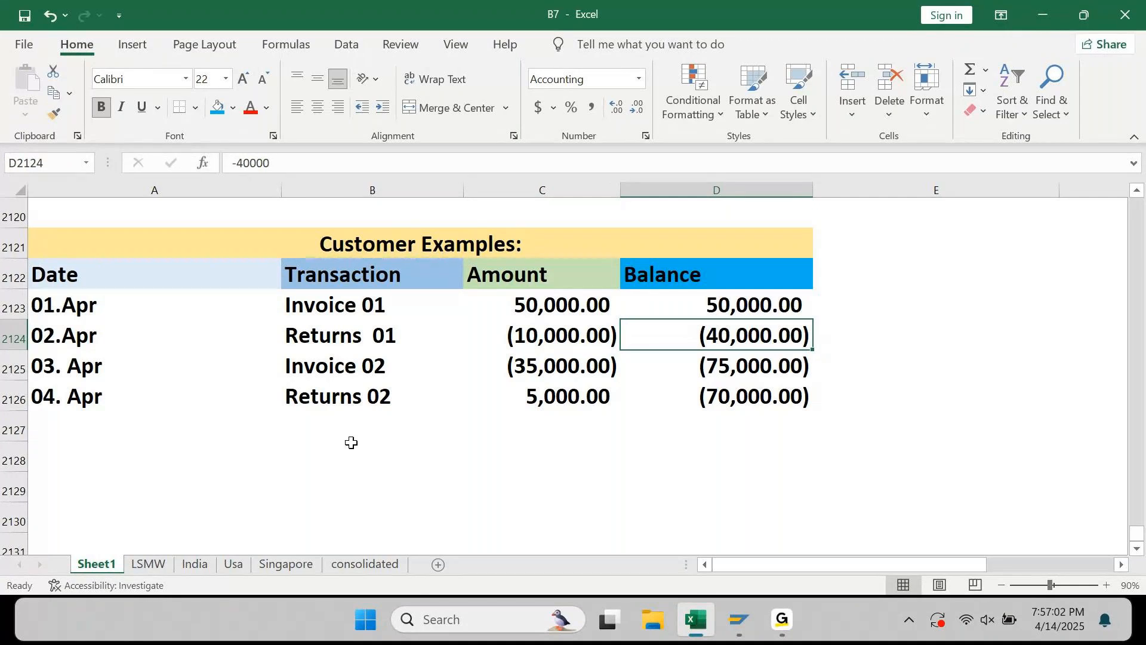
key(F2)
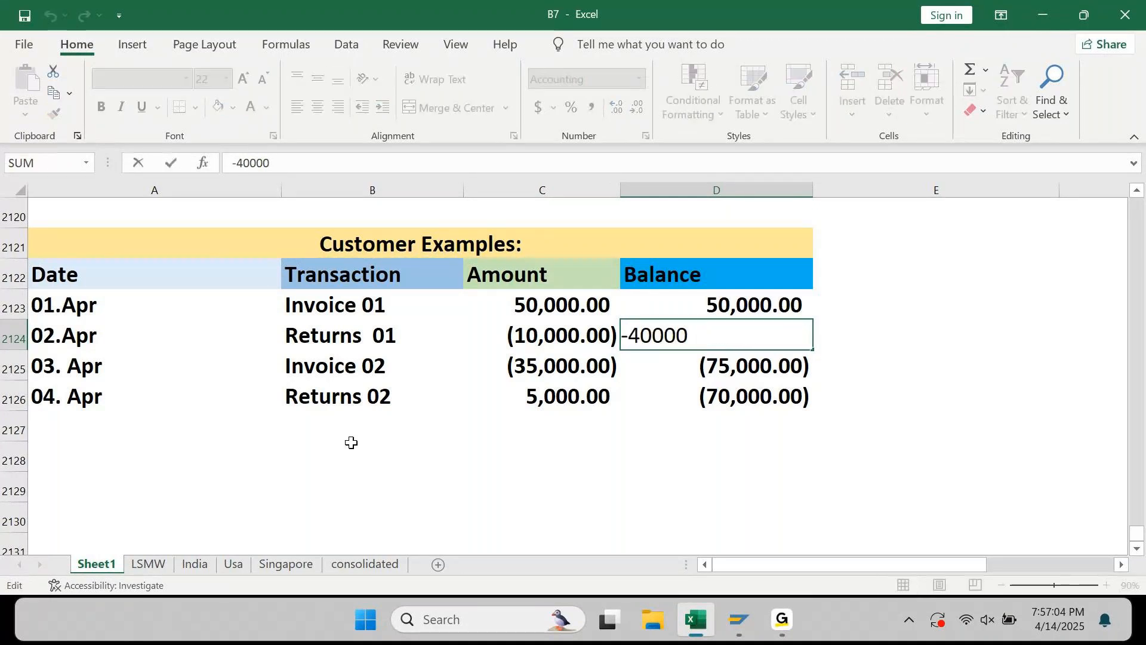
key(Home)
key(Delete)
key(Return)
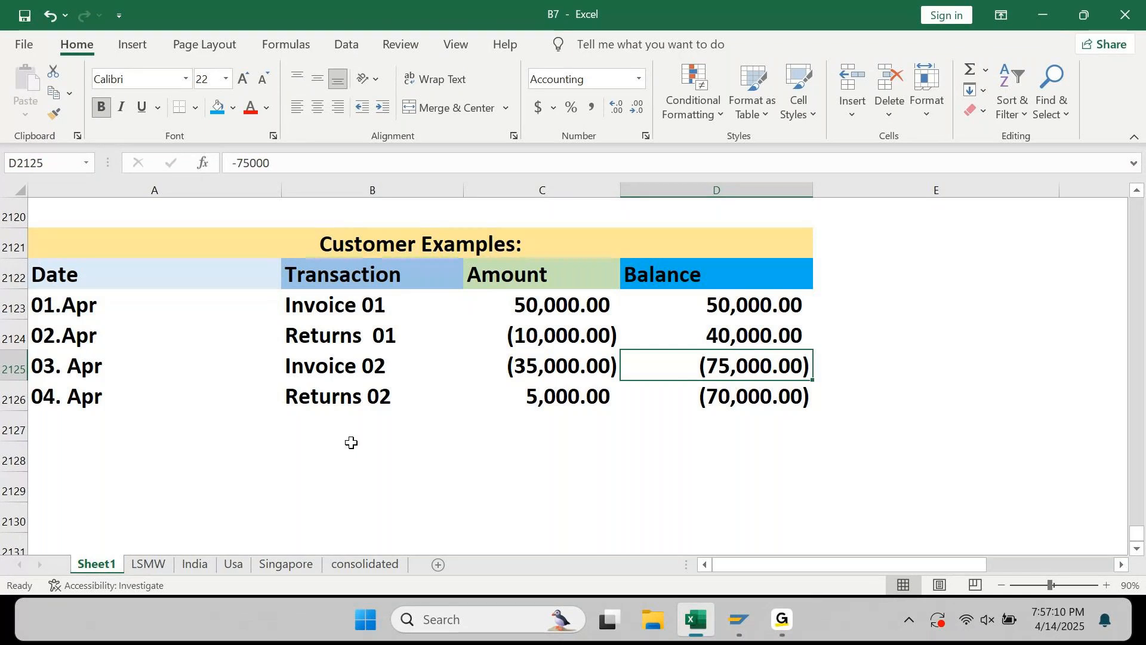
Make the Invoice 02 amount in the customer table, cell C2125, a positive 35000
key(Left)
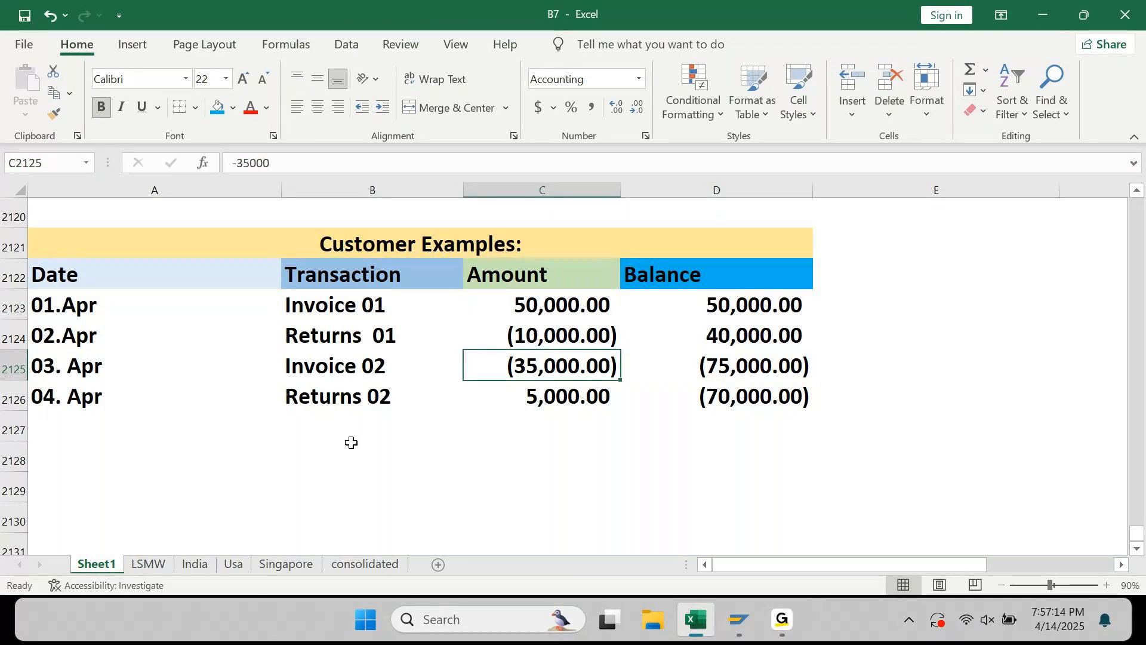
key(F2)
key(Left)
key(Left)
key(Left)
key(Left)
key(Left)
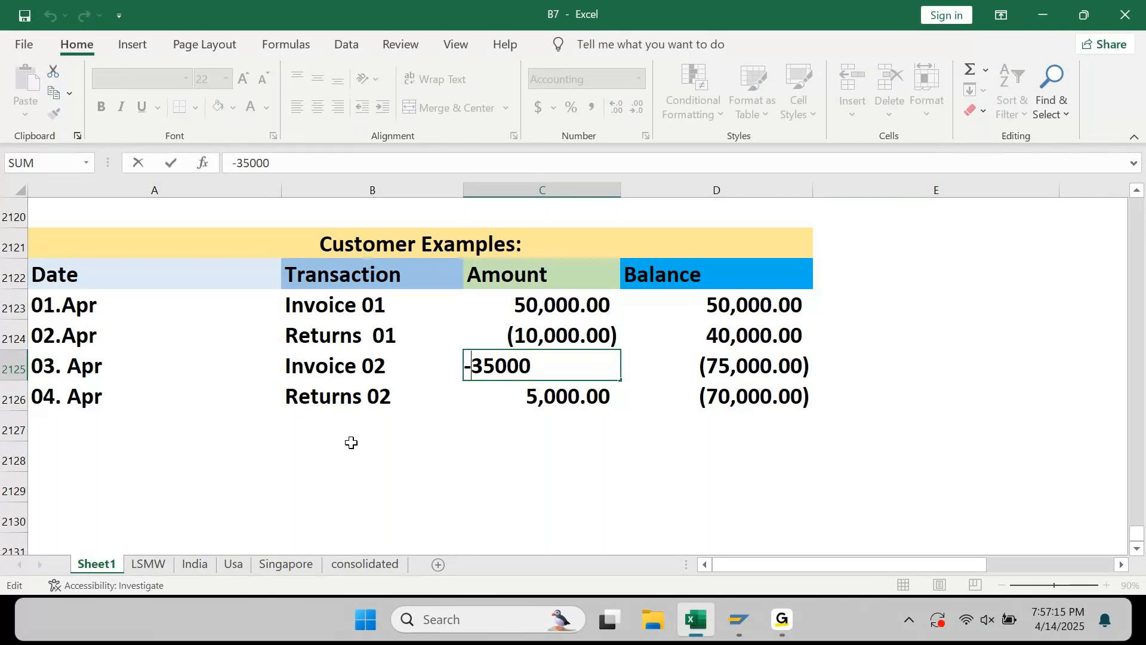
key(BackSpace)
key(Return)
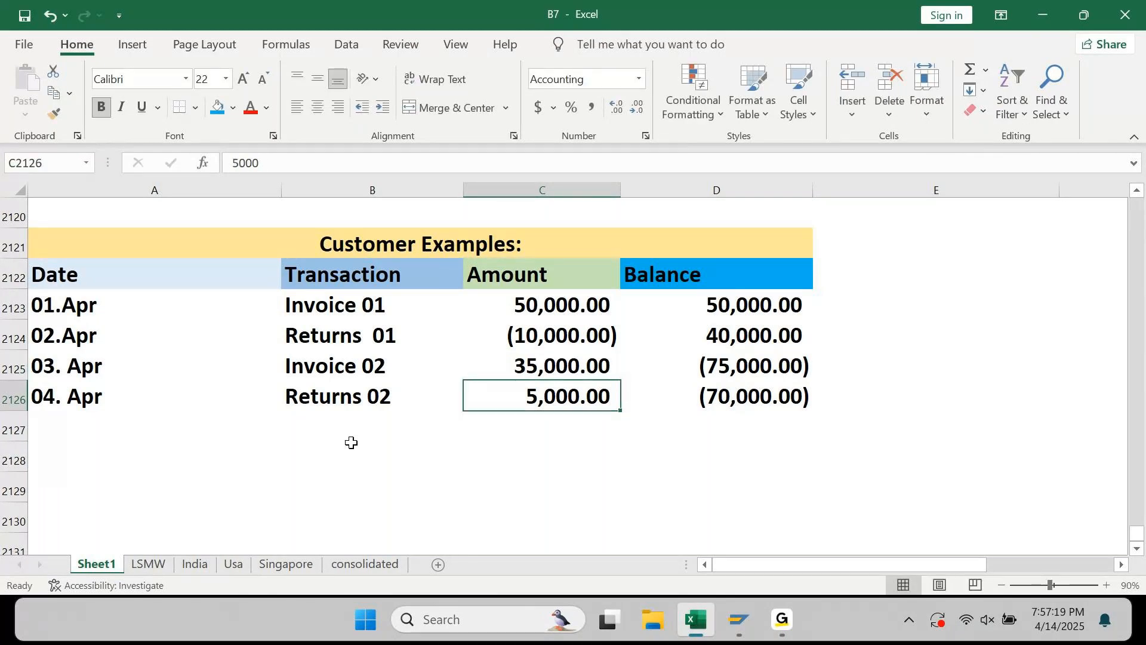
Replace the 03. Apr balance in the customer table, cell D2125, with =75000
key(Up)
key(Right)
key(Delete)
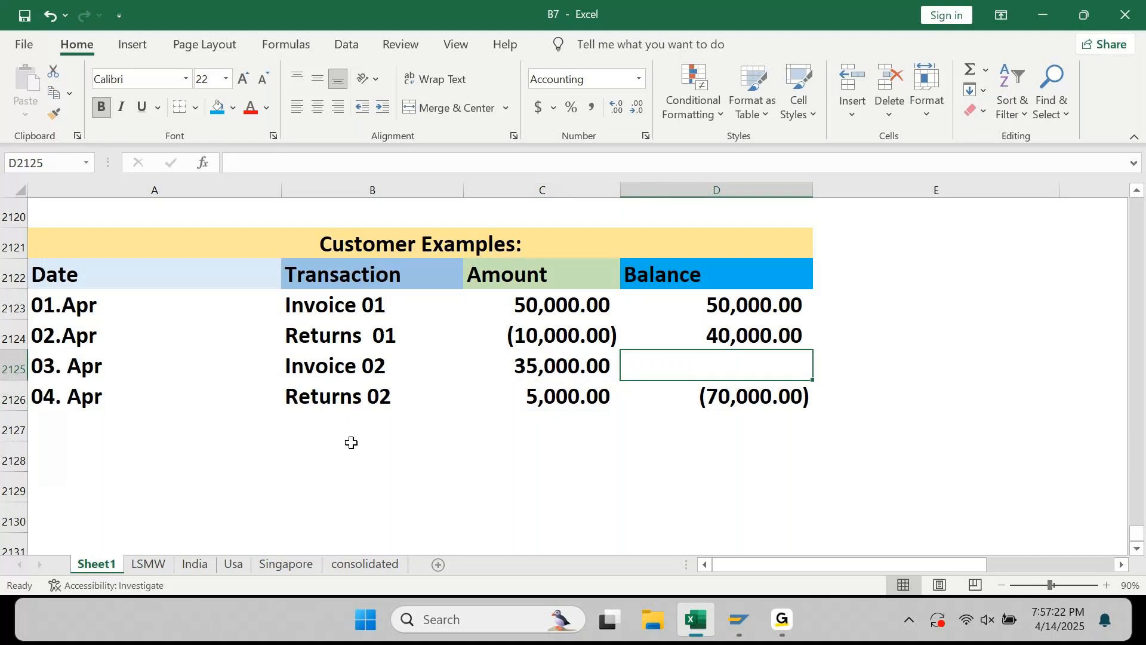
text(=)
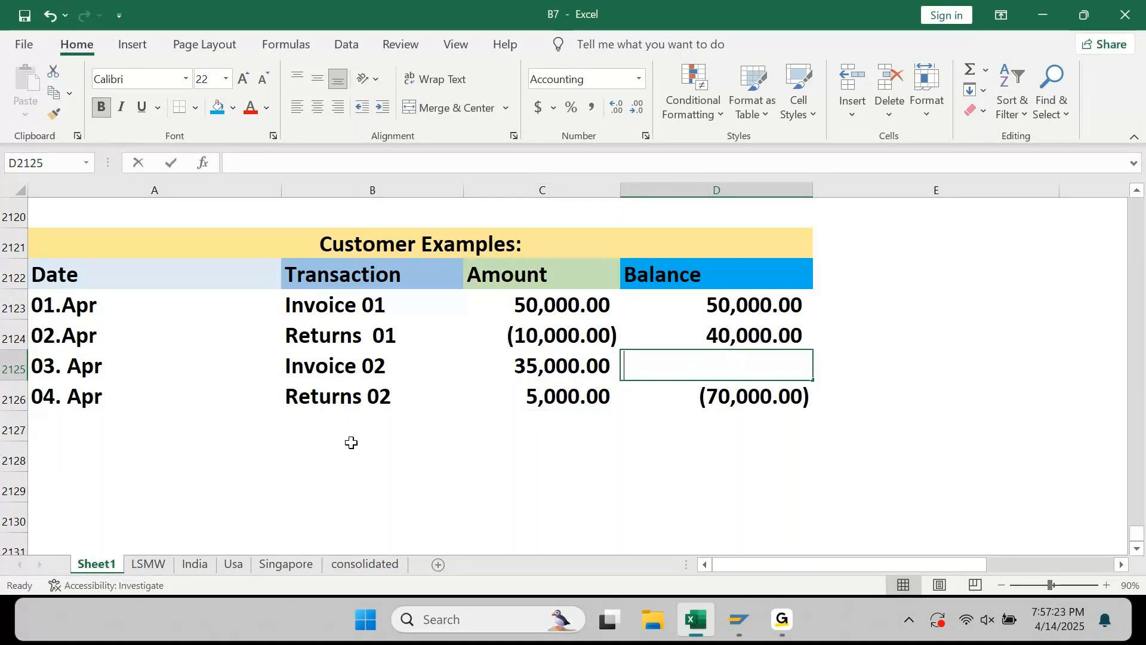
text(7)
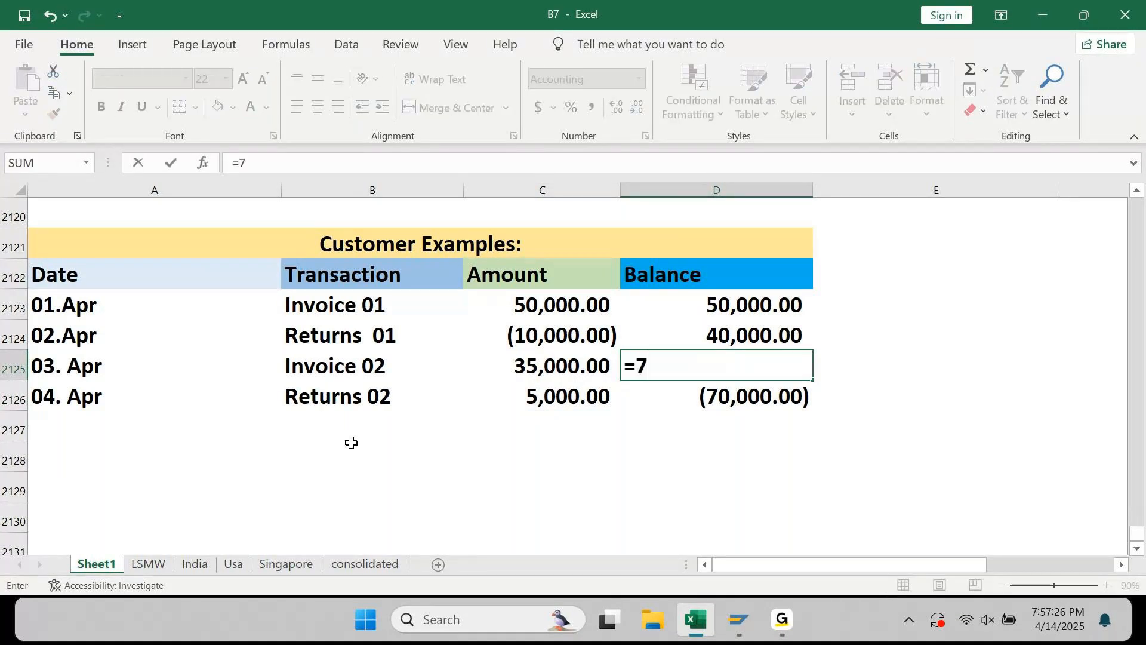
text(5000)
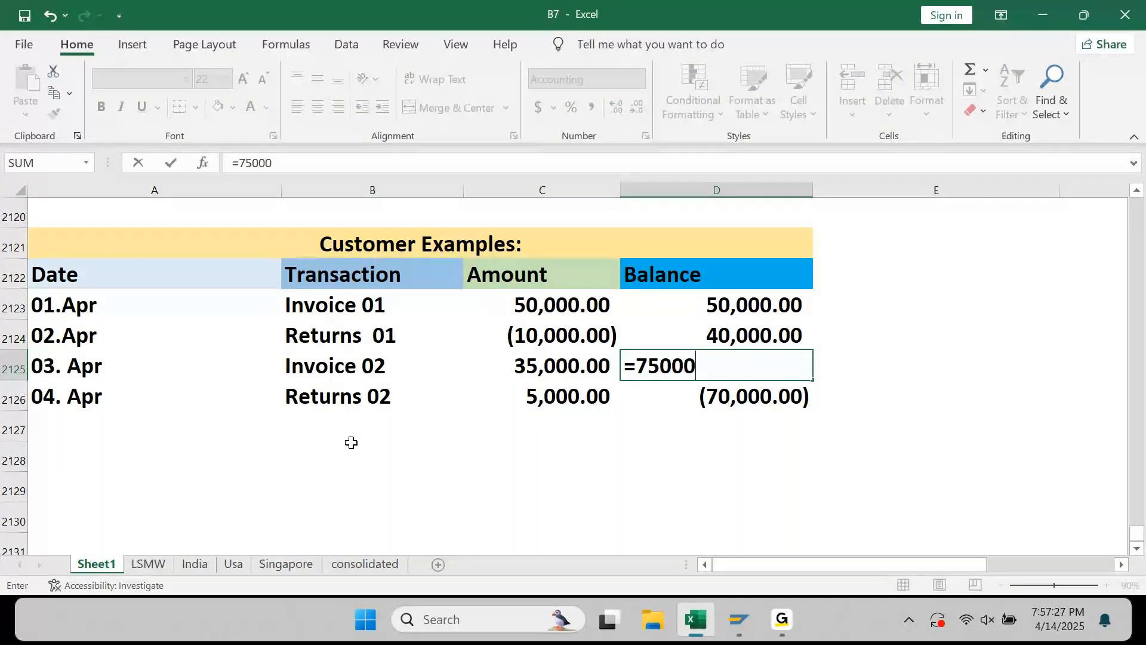
key(Return)
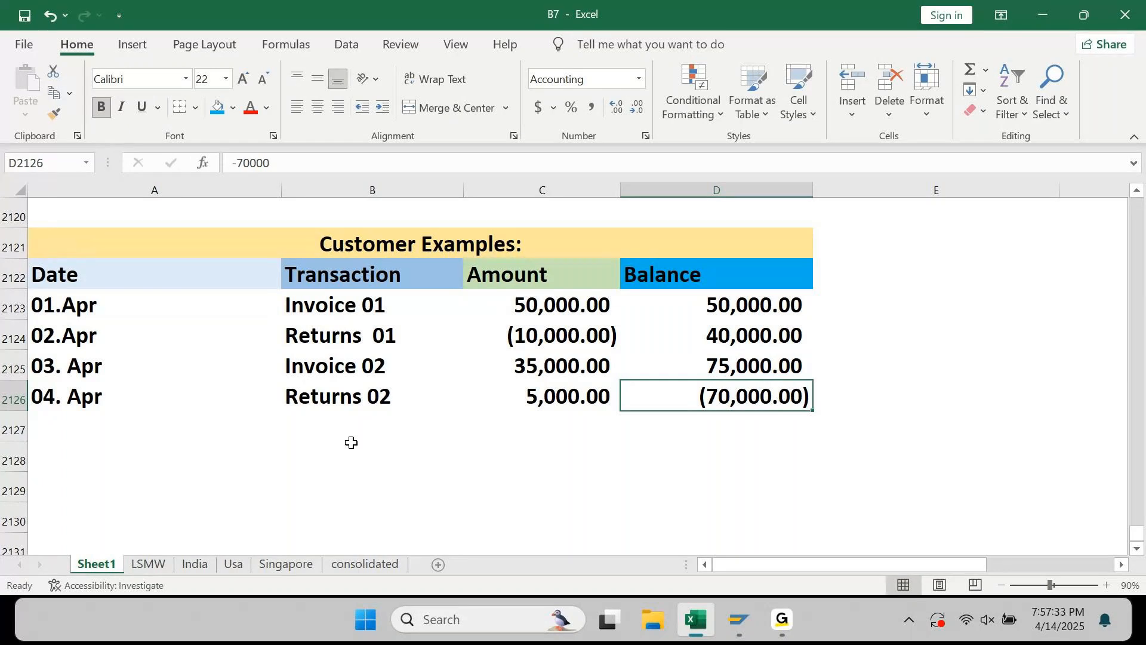
Change the Returns 02 amount in the customer table, cell C2126, to -5000
key(Left)
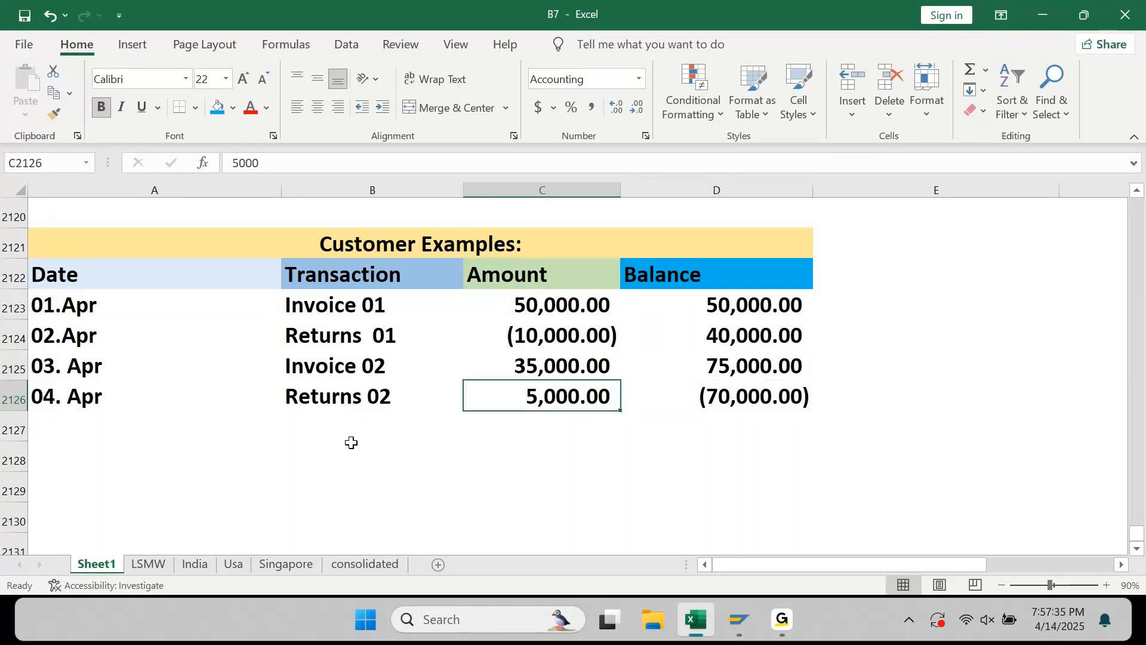
key(F2)
key(Home)
text(-)
key(Return)
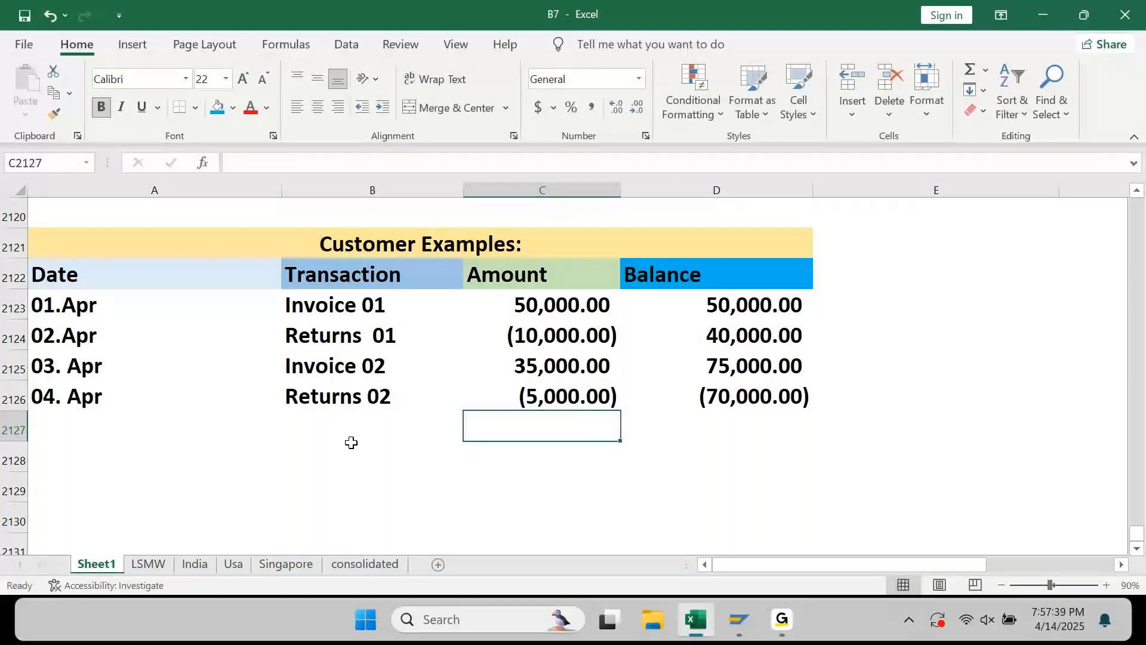
Make the 04. Apr balance in the customer table, cell D2126, a positive 70000
key(Up)
key(Right)
key(F2)
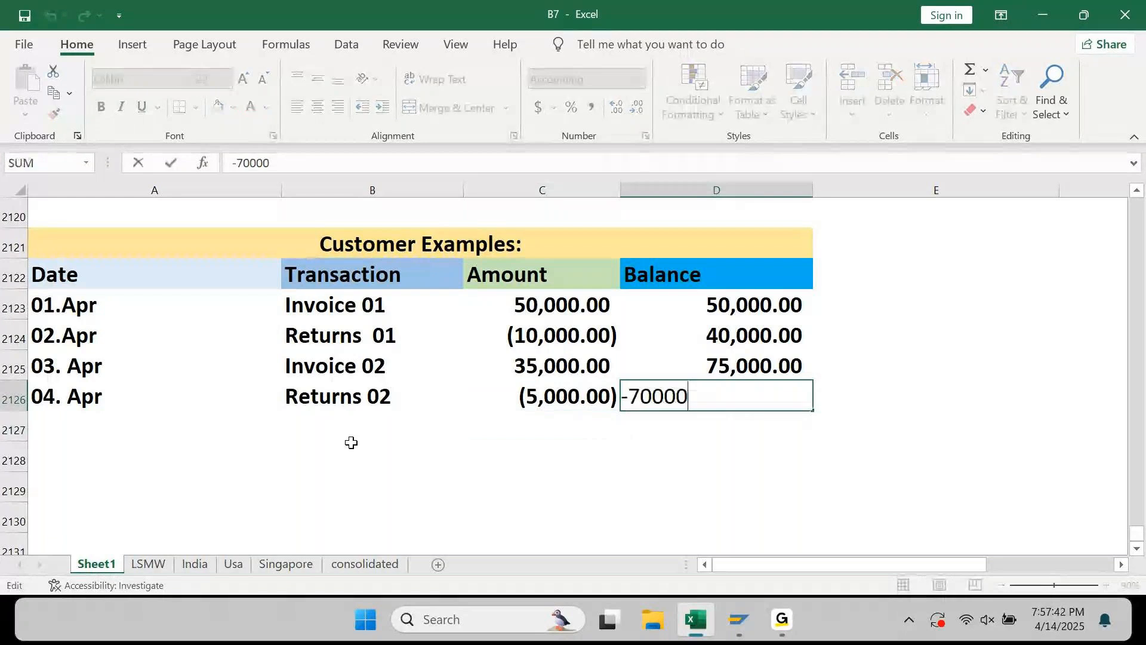
key(Home)
key(Delete)
key(Return)
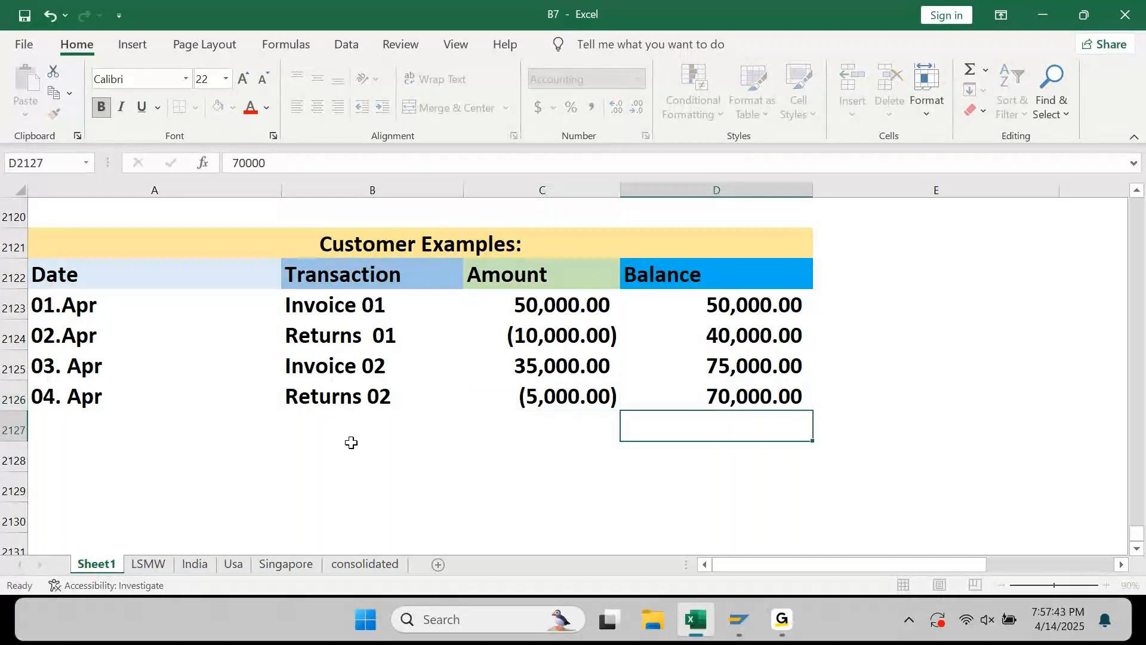
Review the amounts and balances of the vendor and customer tables together at 80% zoom
key(Up)
key(Up)
key(Up)
key(Up)
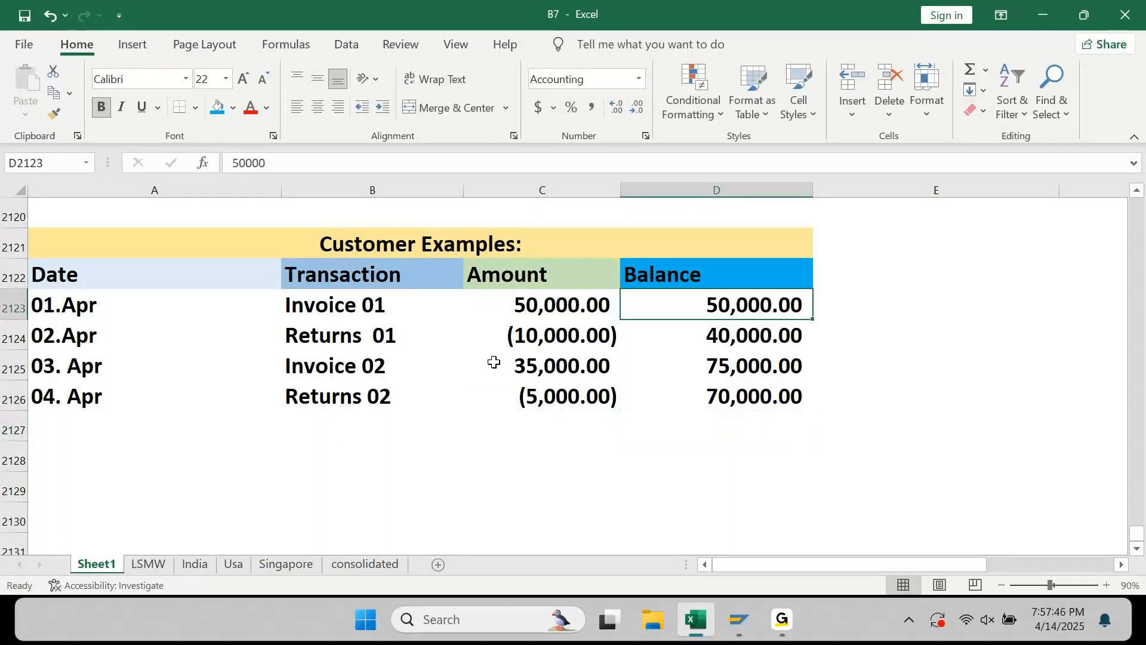
key(Up)
key(Up)
key(Up)
key(Up)
key(Up)
key(Up)
key(Up)
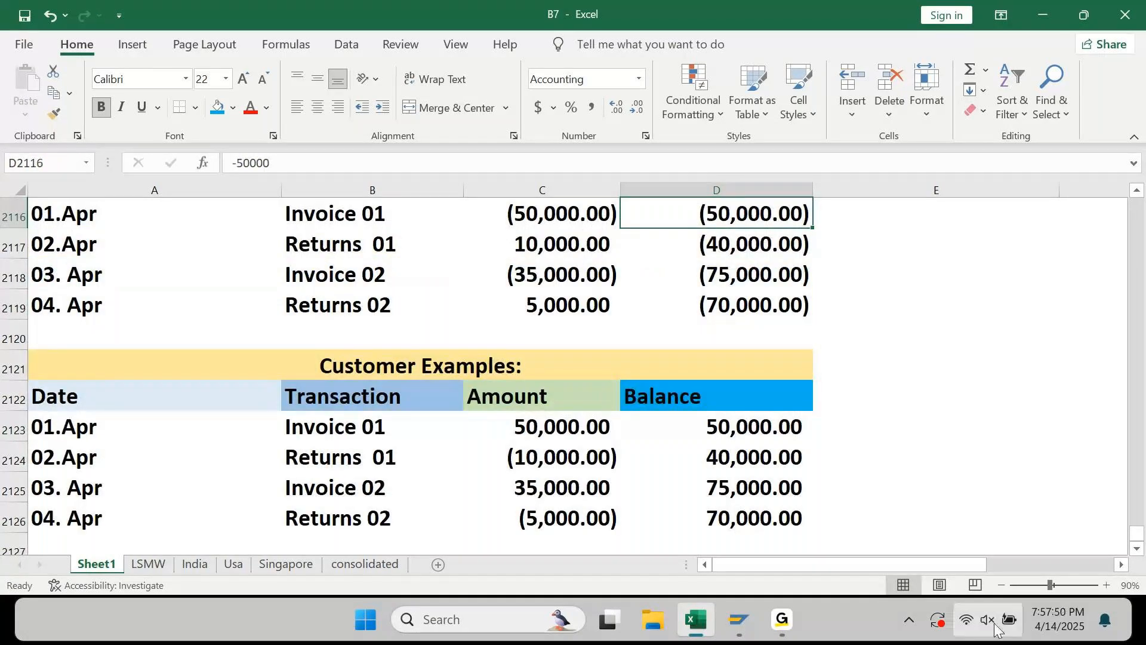
click(1002, 585)
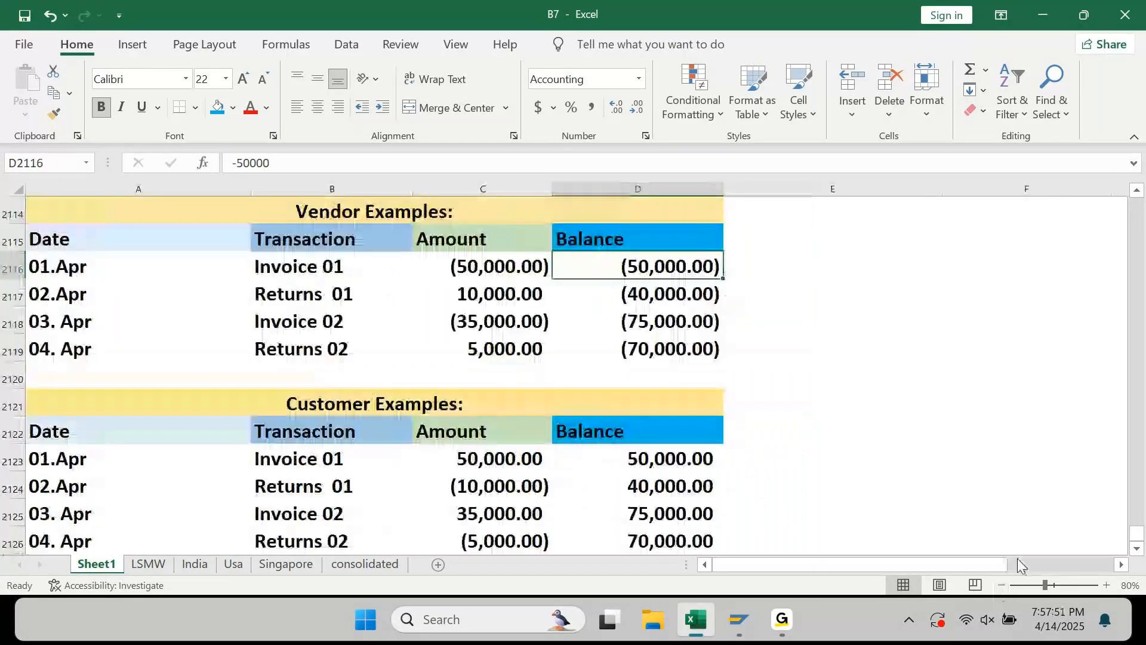
click(1043, 485)
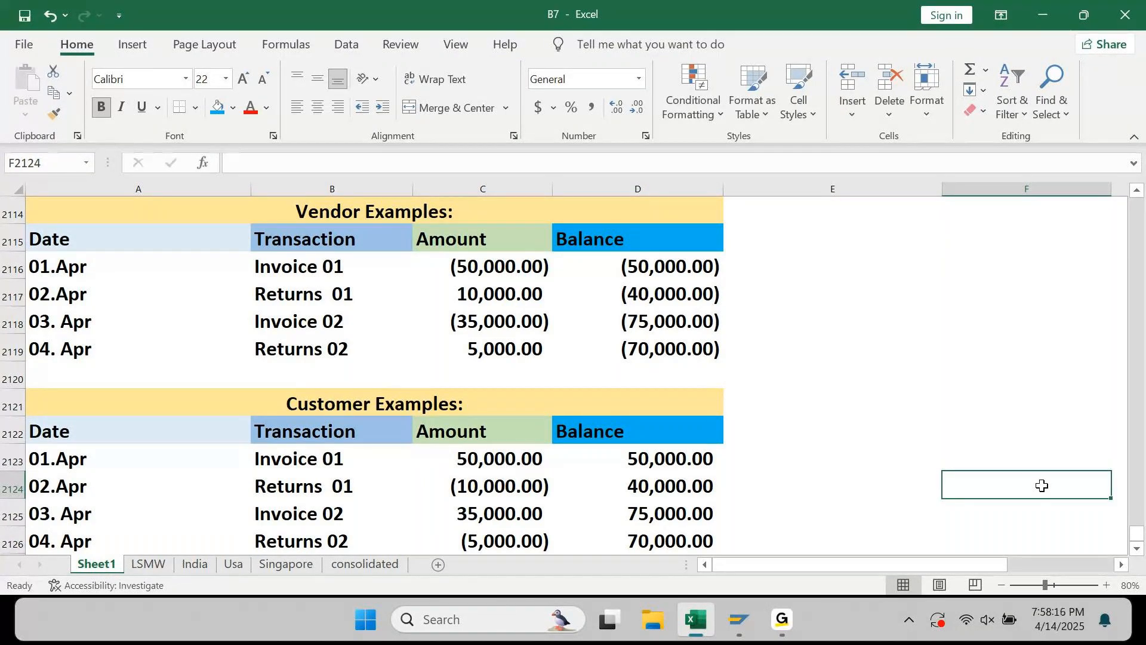
Enter the note "BP -> Vendor = 000000 & FLVN00" in cell E2114, beside the Vendor Examples heading
key(Up)
key(Up)
key(Up)
key(Up)
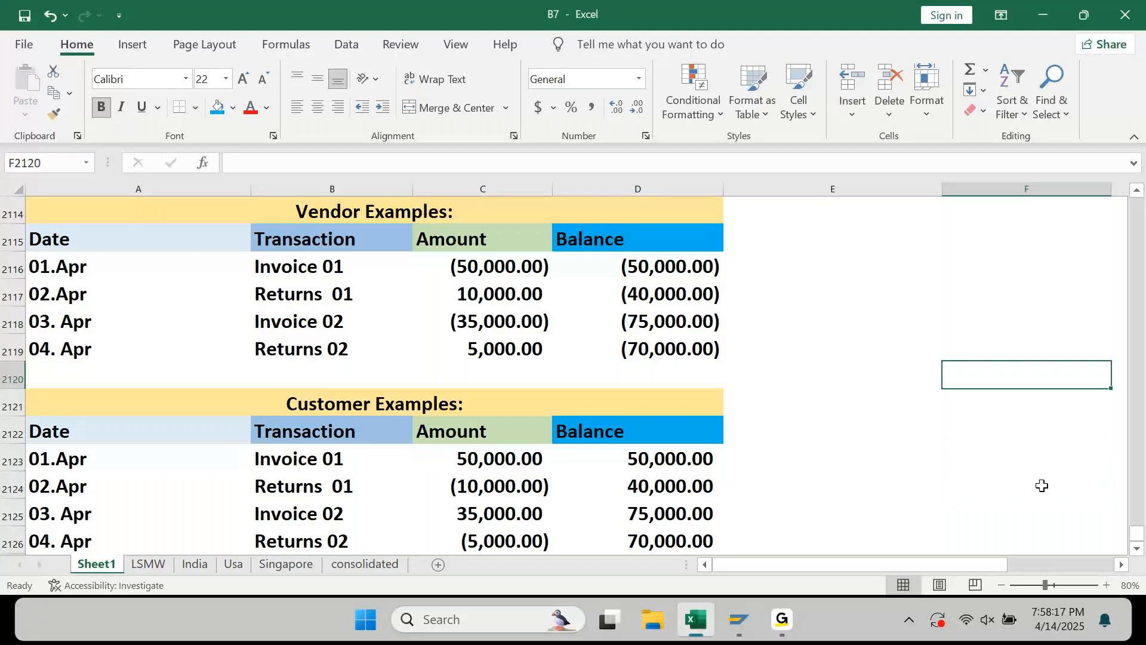
key(Left)
key(Up)
key(Up)
key(Up)
key(Up)
key(Up)
key(Right)
key(Left)
key(Down)
key(Up)
key(Up)
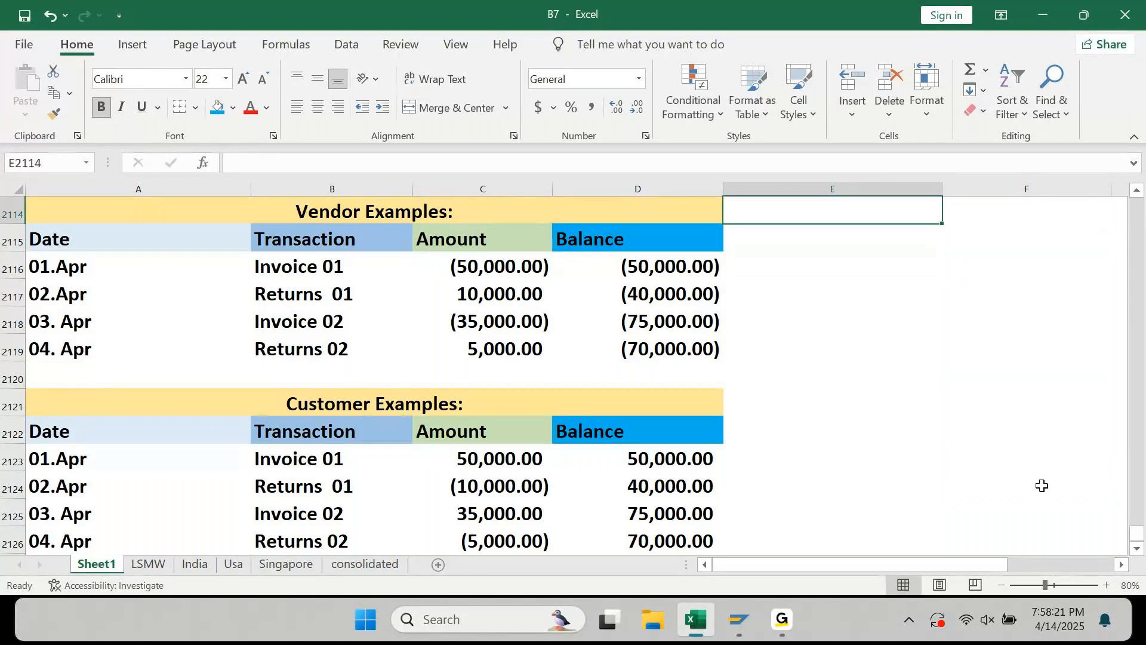
text(BP -> Vendor)
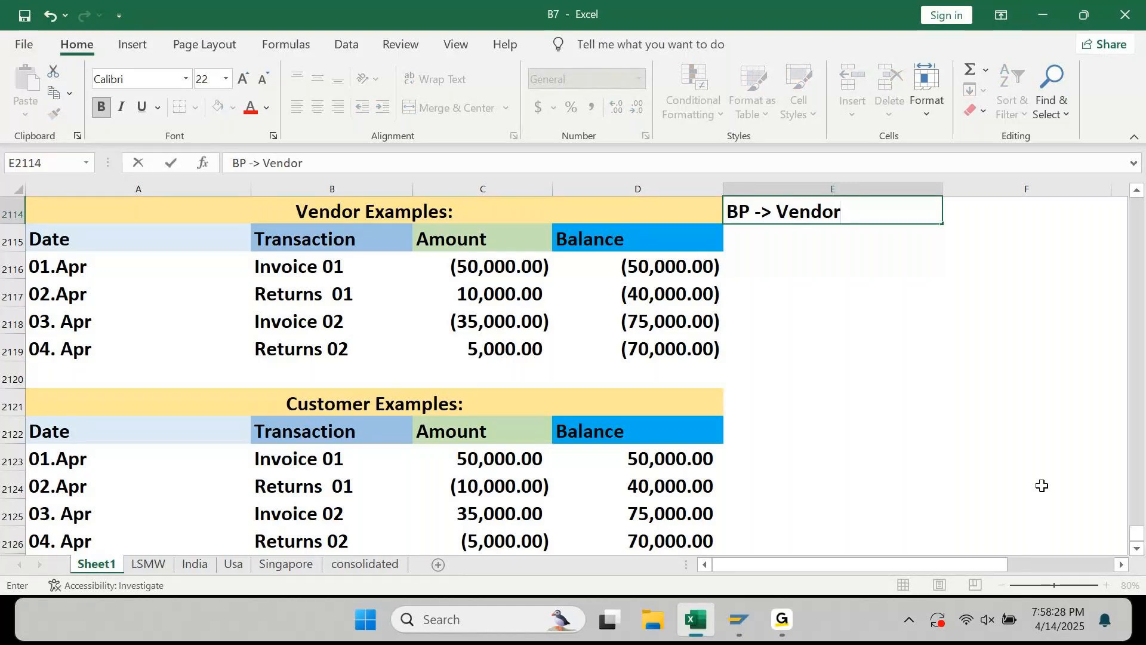
text( =)
text(000000 &)
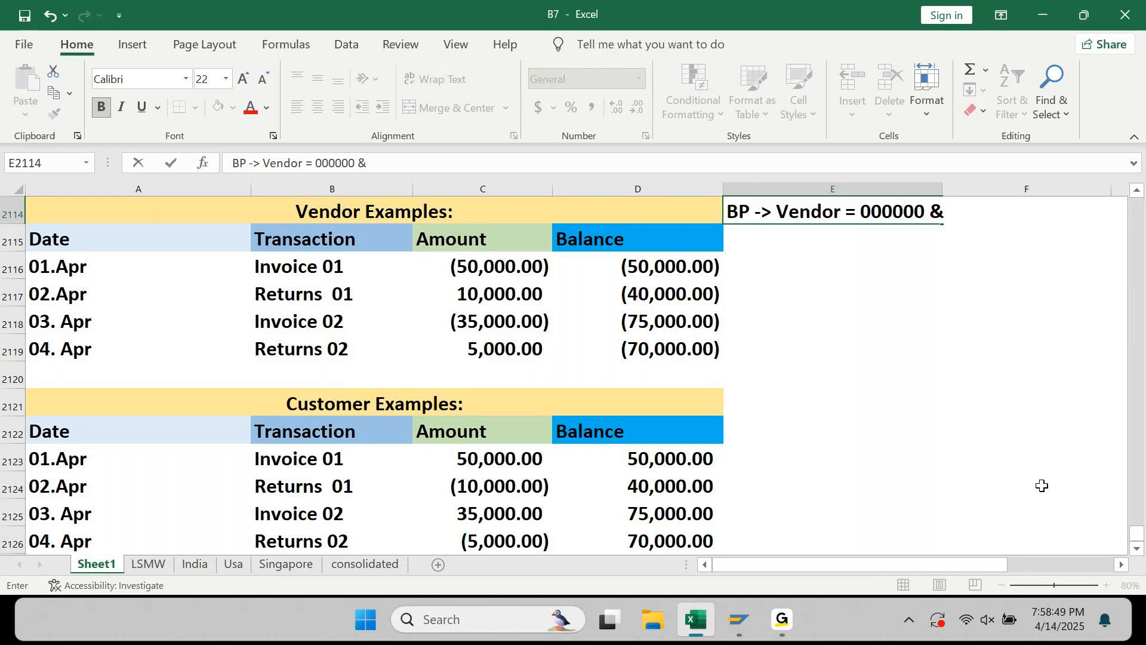
text(FLVN0)
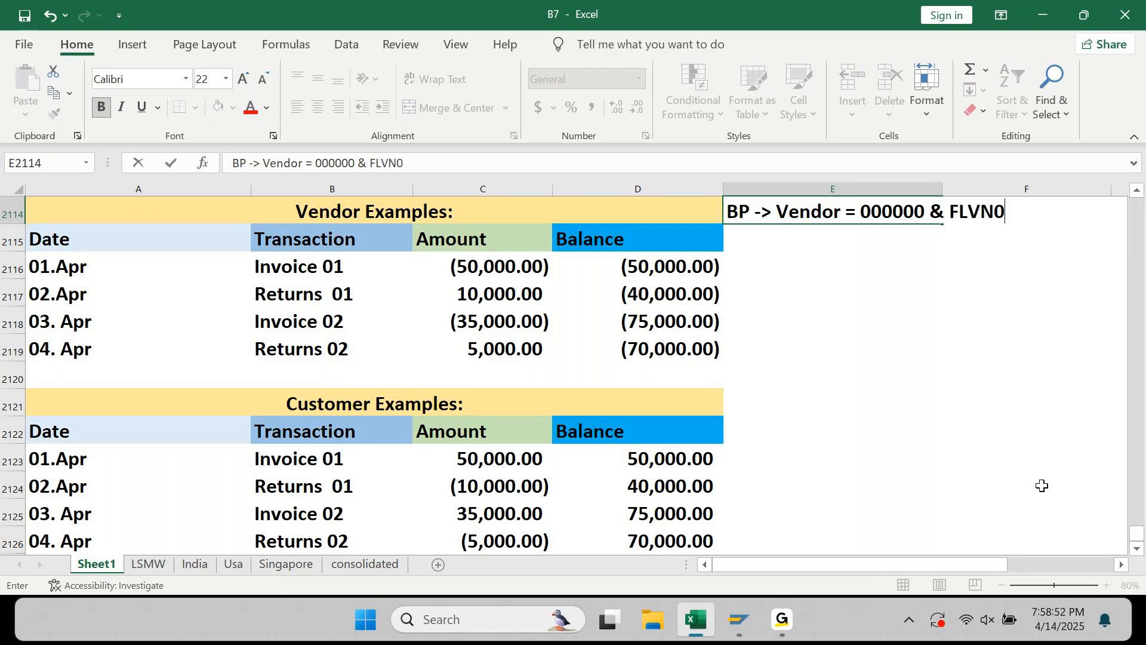
text(0)
key(Return)
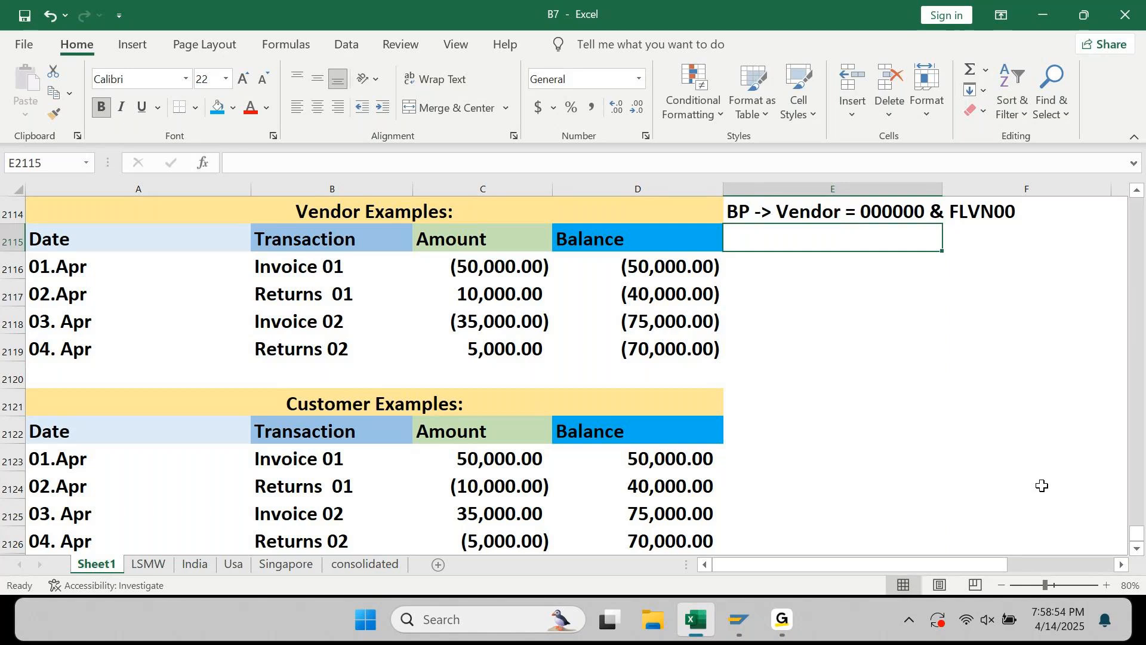
Enter the note "BP -> Customer = 000000 & FLCU00" in cell E2121, beside the Customer Examples heading
key(Down)
key(Down)
key(Down)
key(Down)
key(Down)
key(Down)
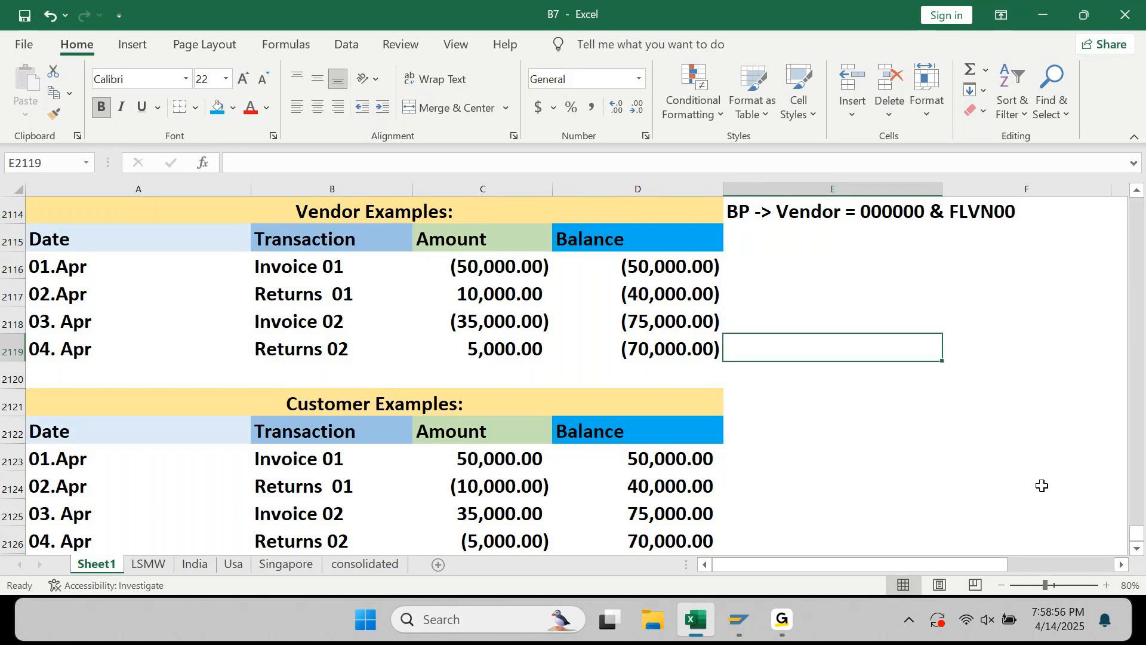
text(BP)
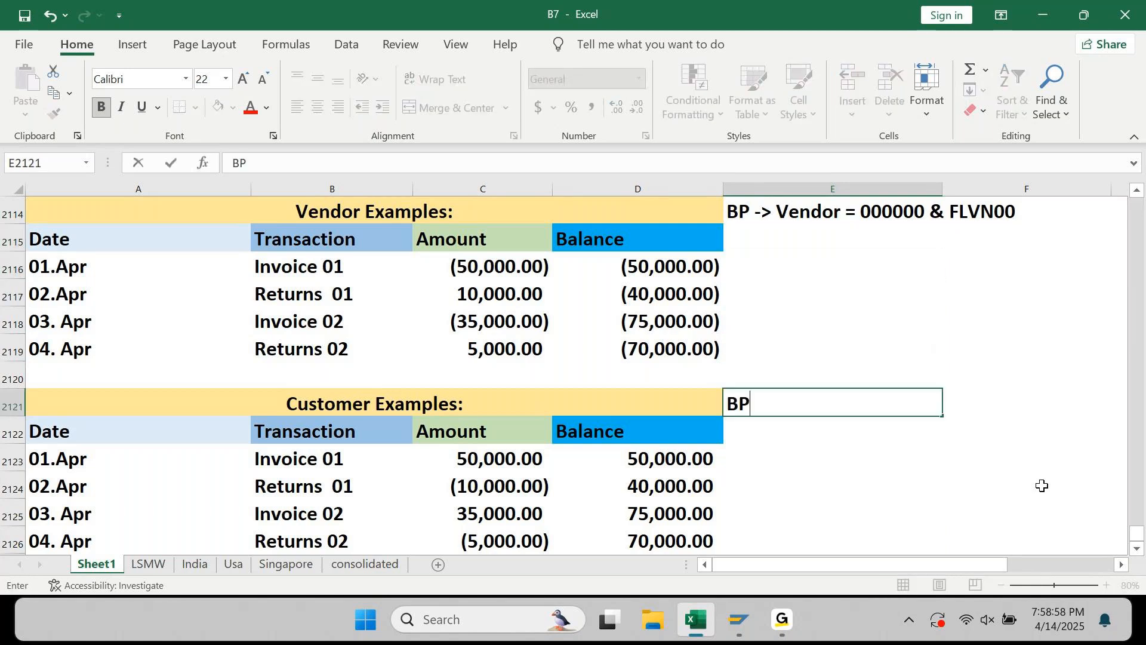
text( ->)
text(Customer )
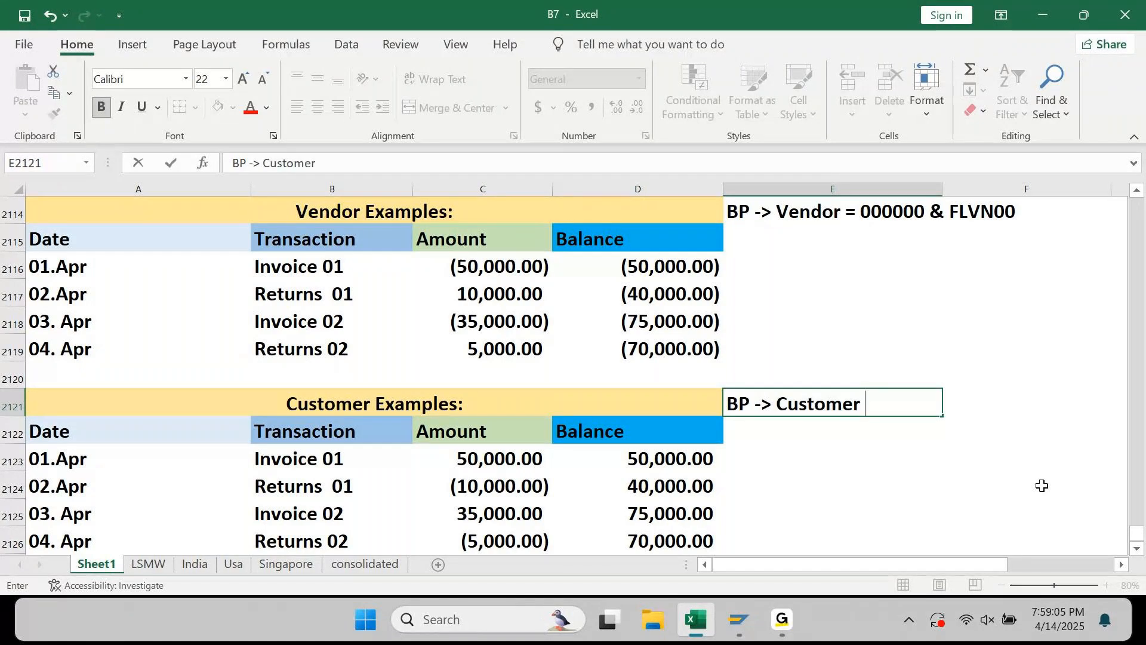
text(= 00000)
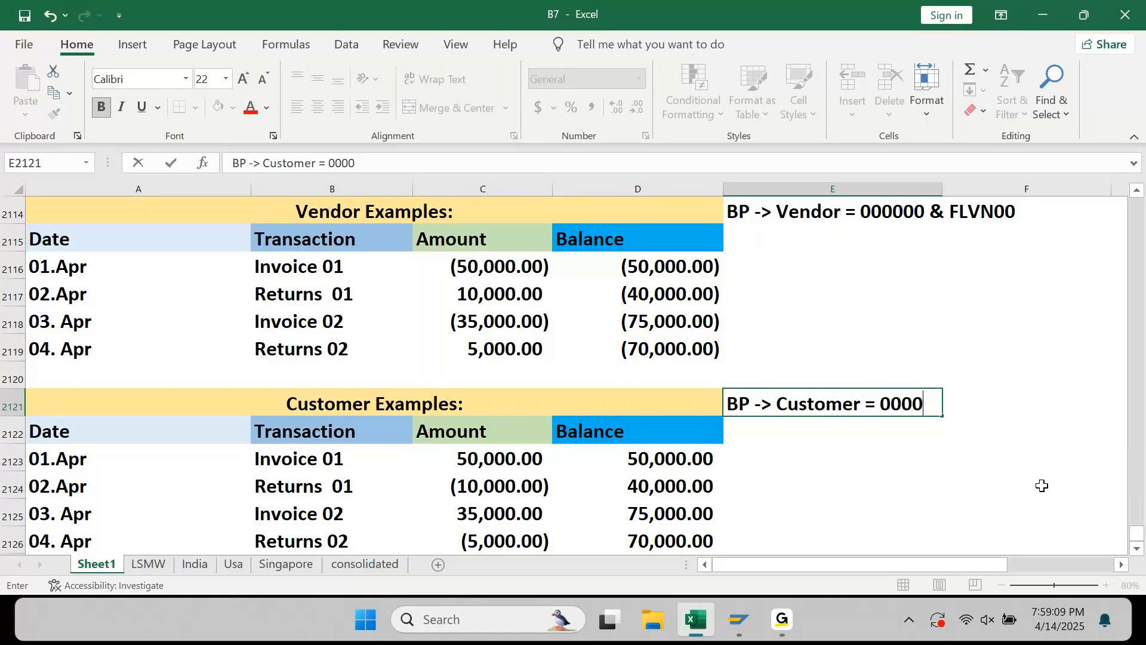
text(00 &)
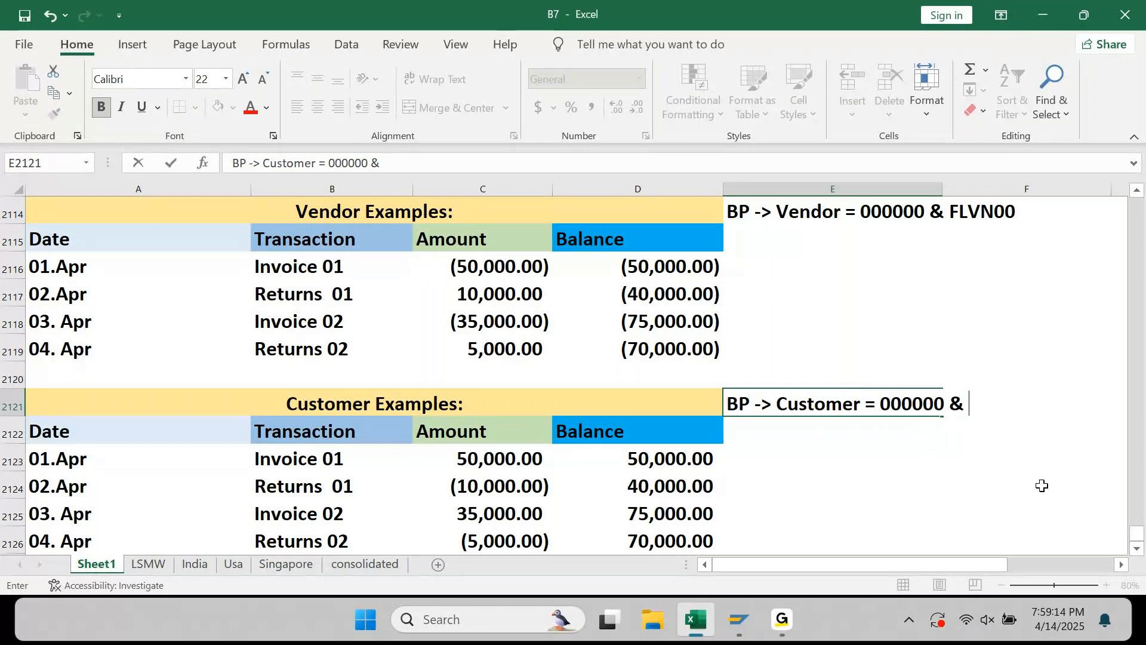
text(F)
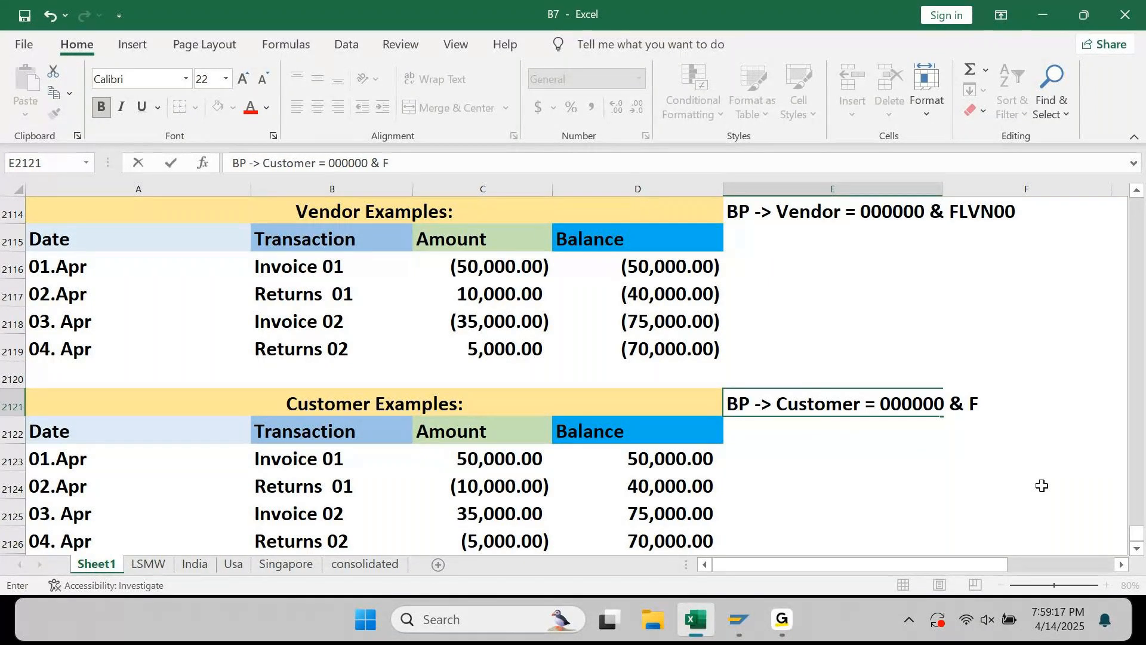
text(LCN)
key(BackSpace)
text(U00)
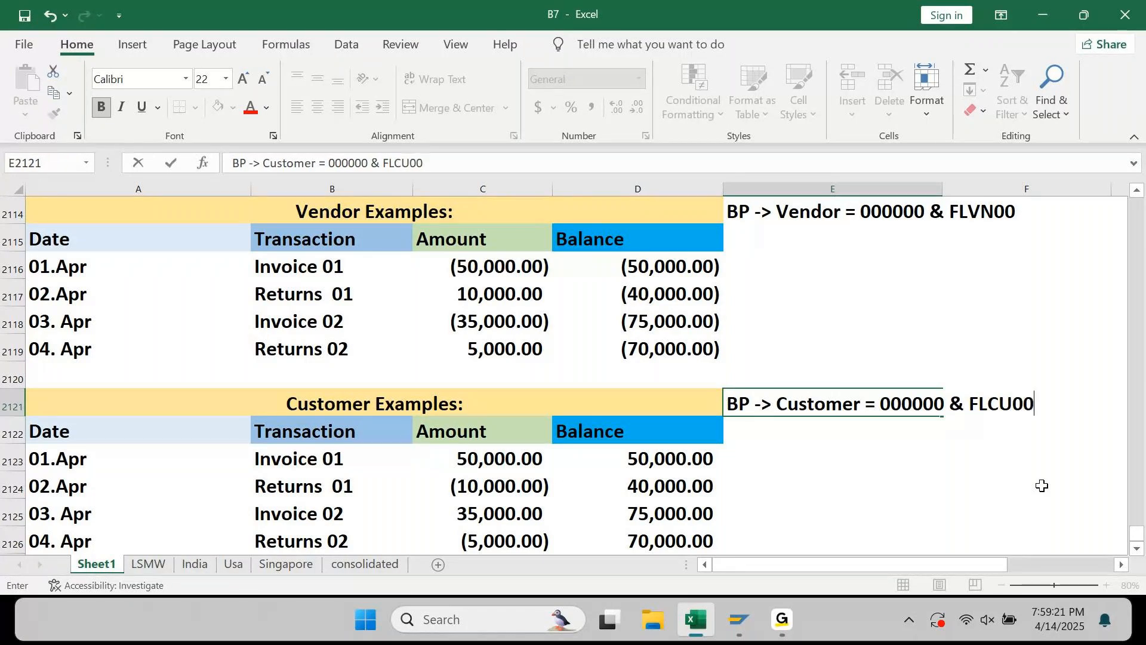
key(Return)
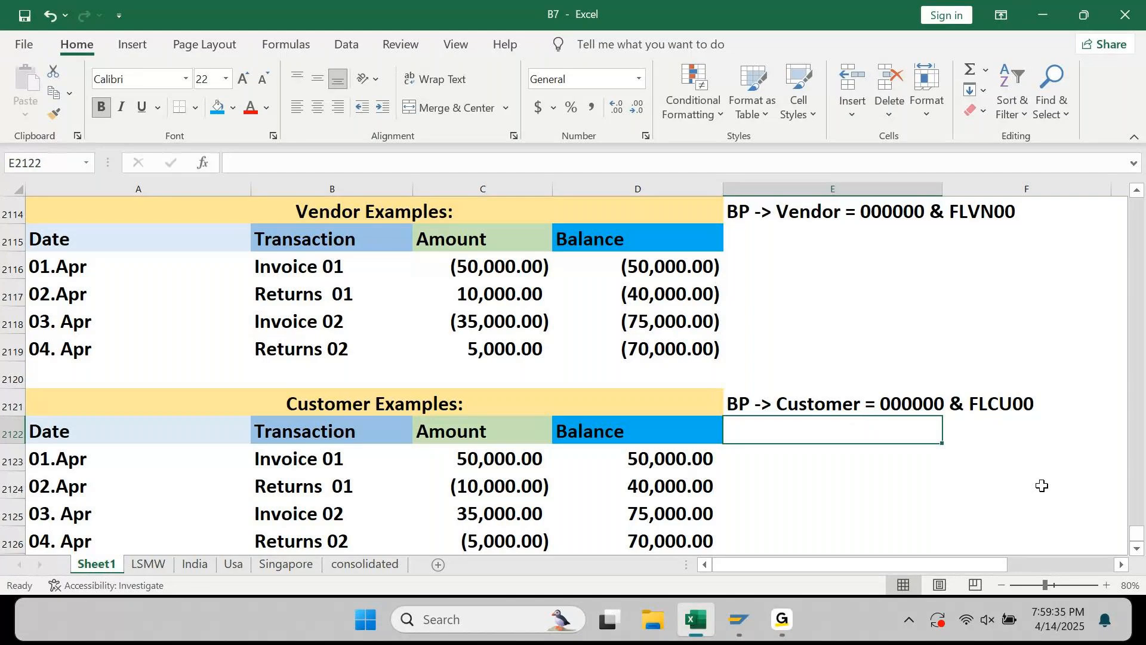
Enter the note "F-43 -> KR = 19*" in cell E2116, beside the vendor table's Invoice 01 row
key(Up)
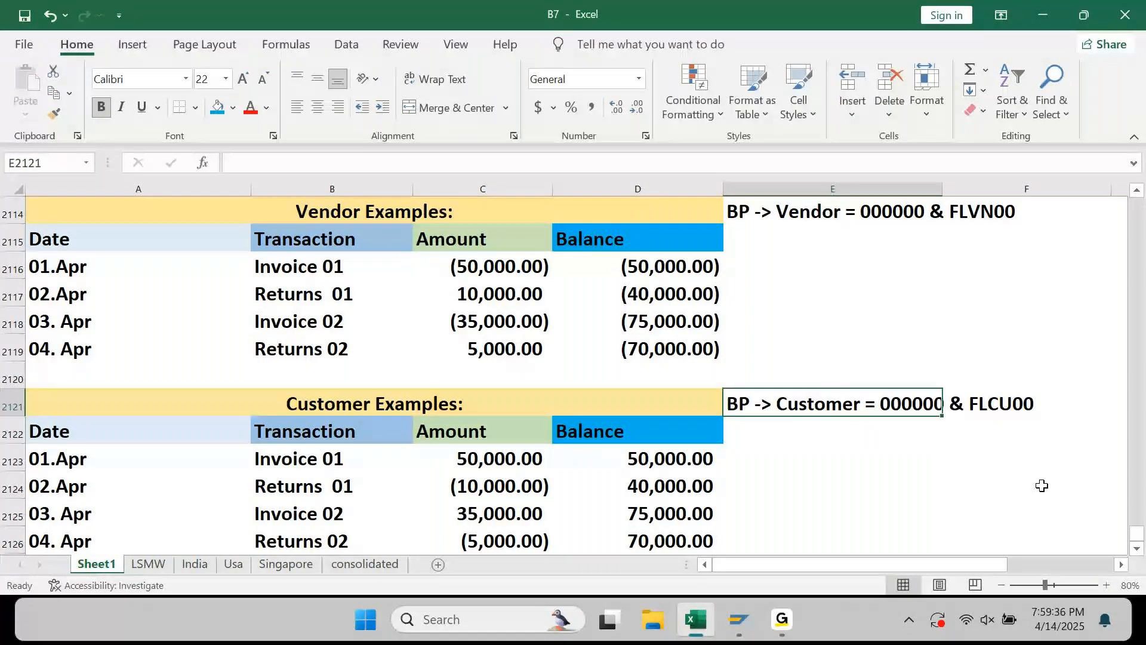
key(Up)
key(Up)
key(Up)
key(Up)
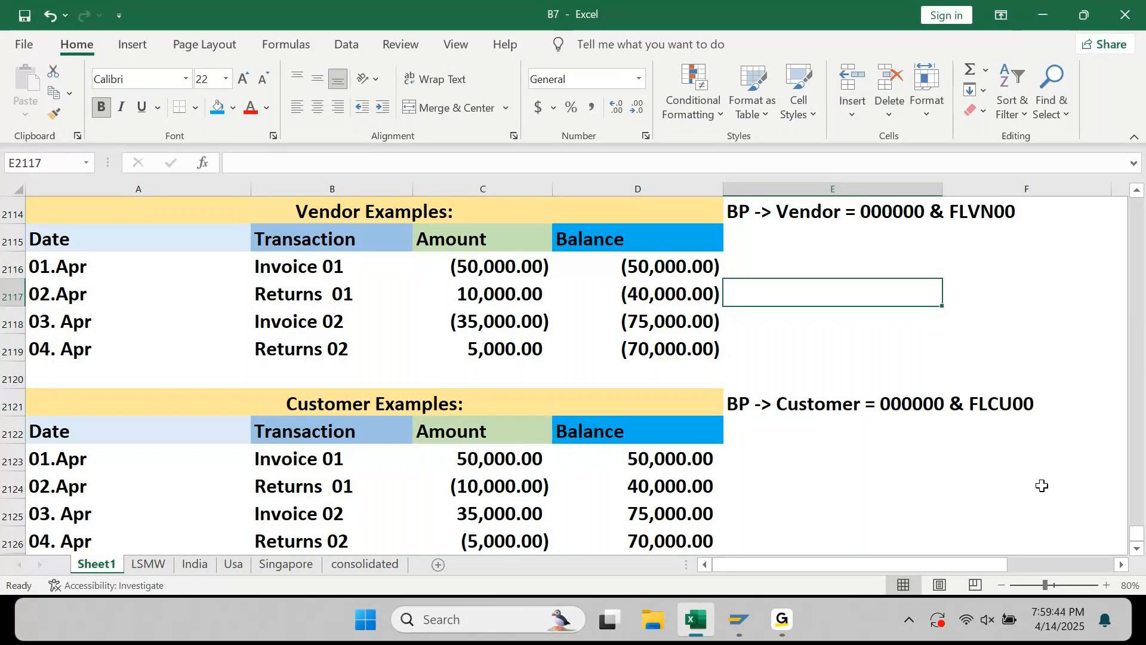
key(Up)
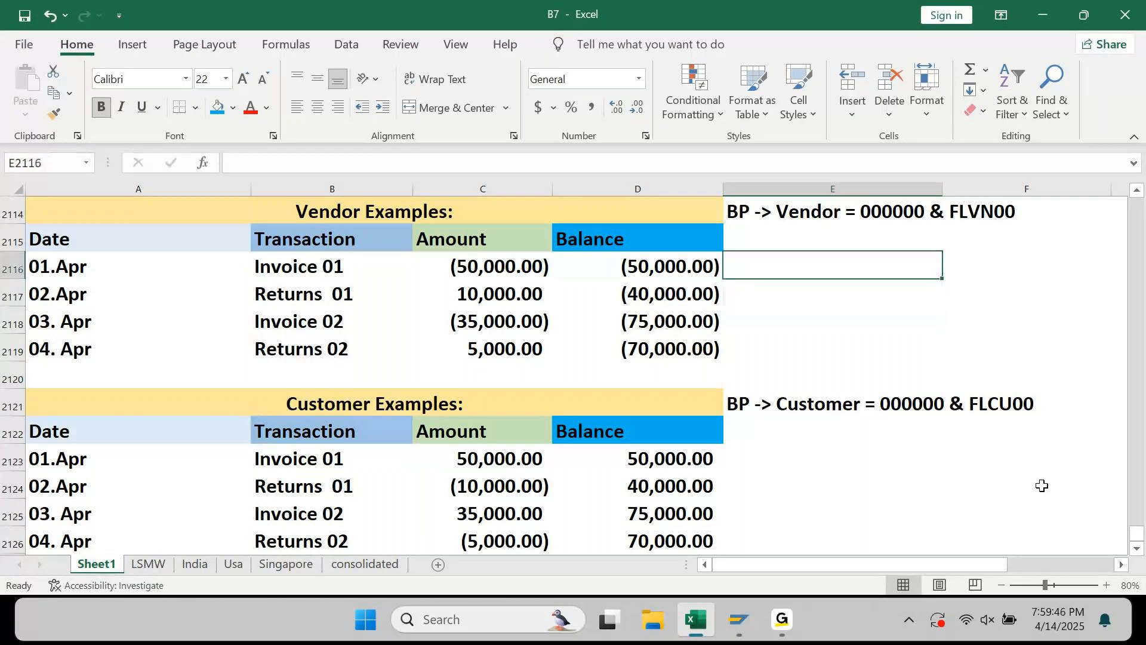
text(F-43 ->)
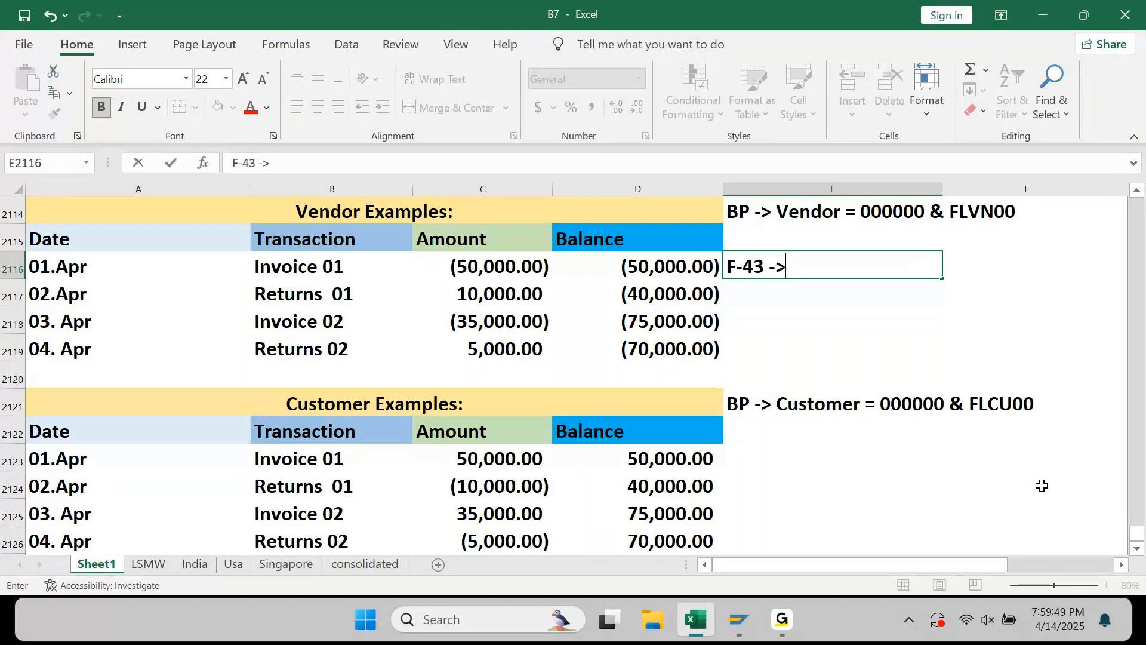
text( KR =)
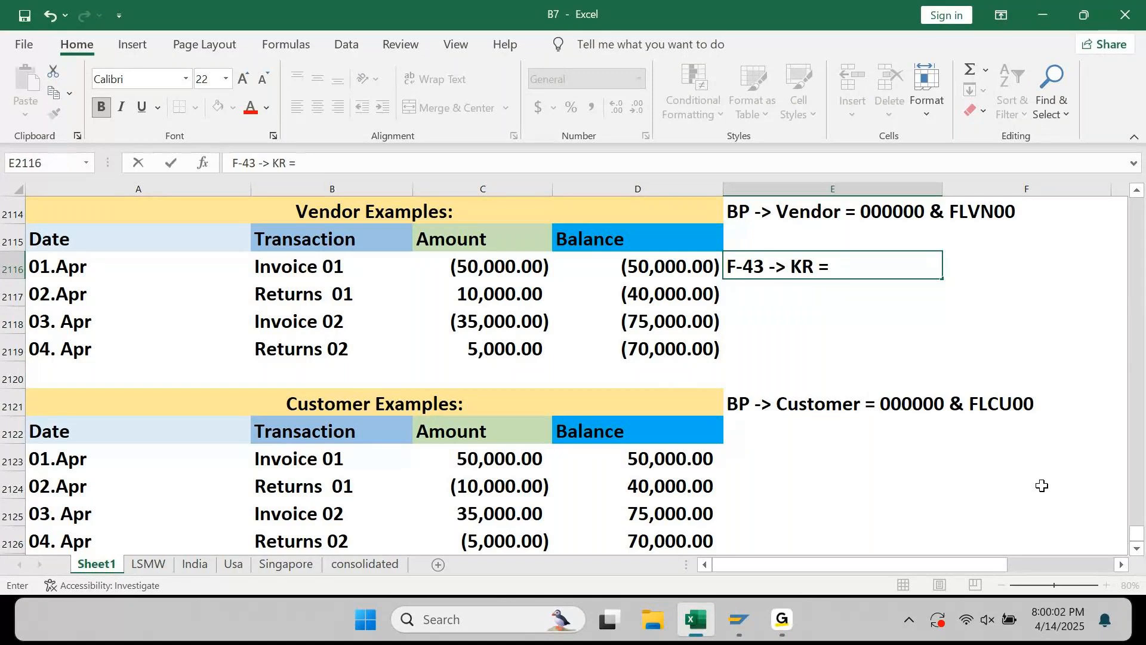
text(19*)
key(Return)
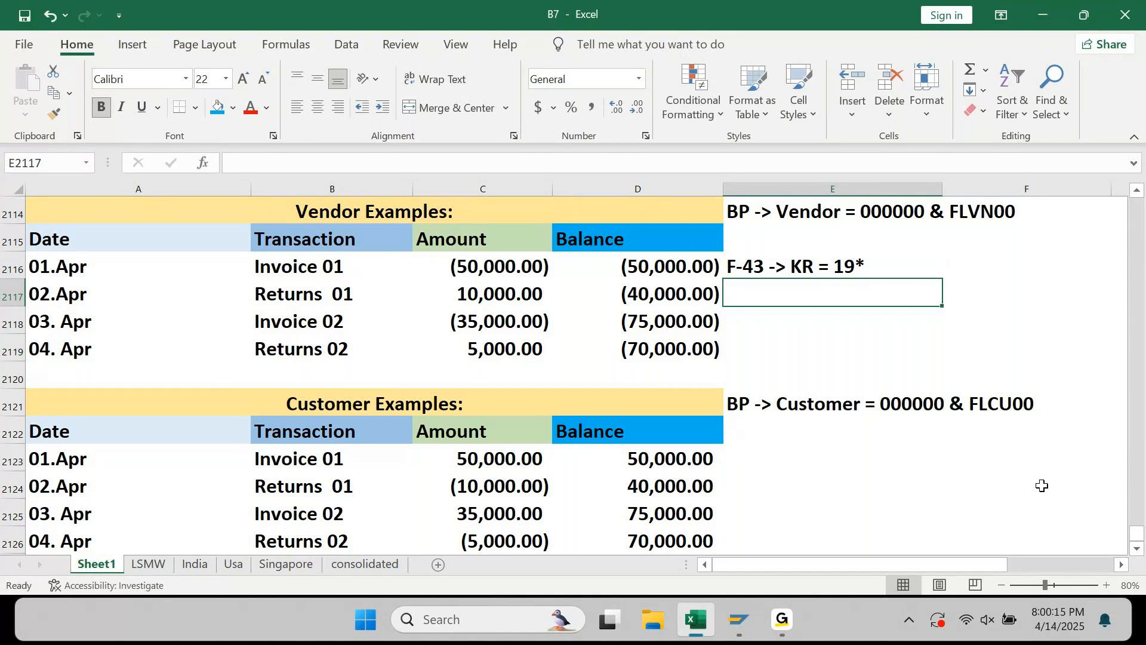
Copy the F-43 note from cell E2116 to cell E2118, beside the vendor table's Invoice 02 row
key(Up)
key(ctrl+c)
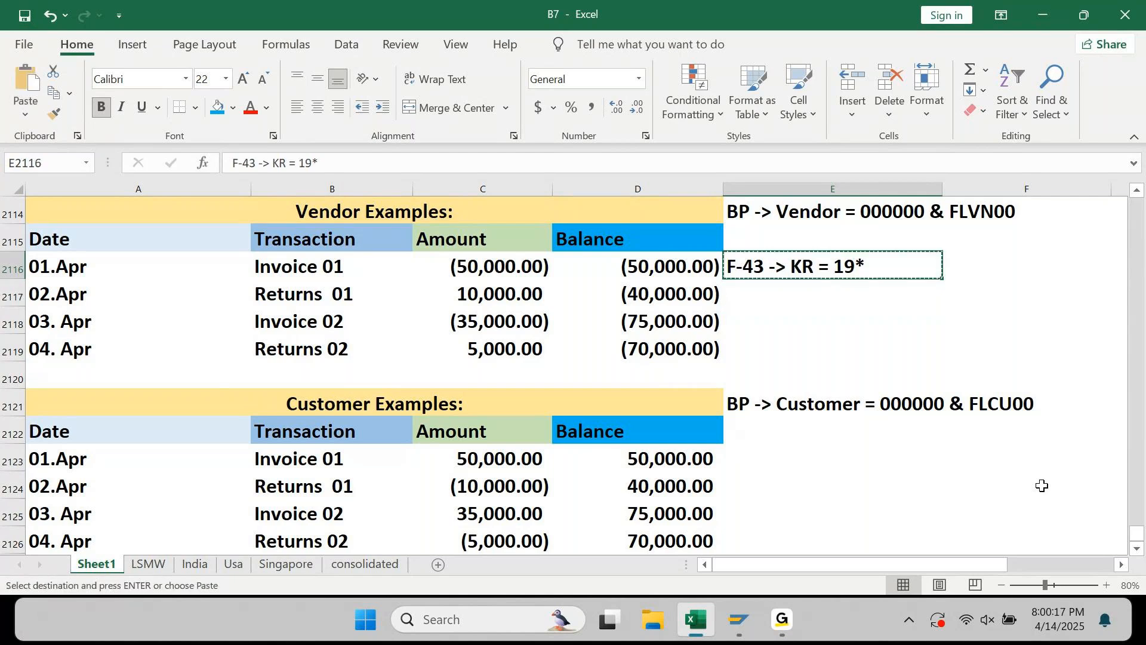
key(Down)
key(Down)
key(ctrl+v)
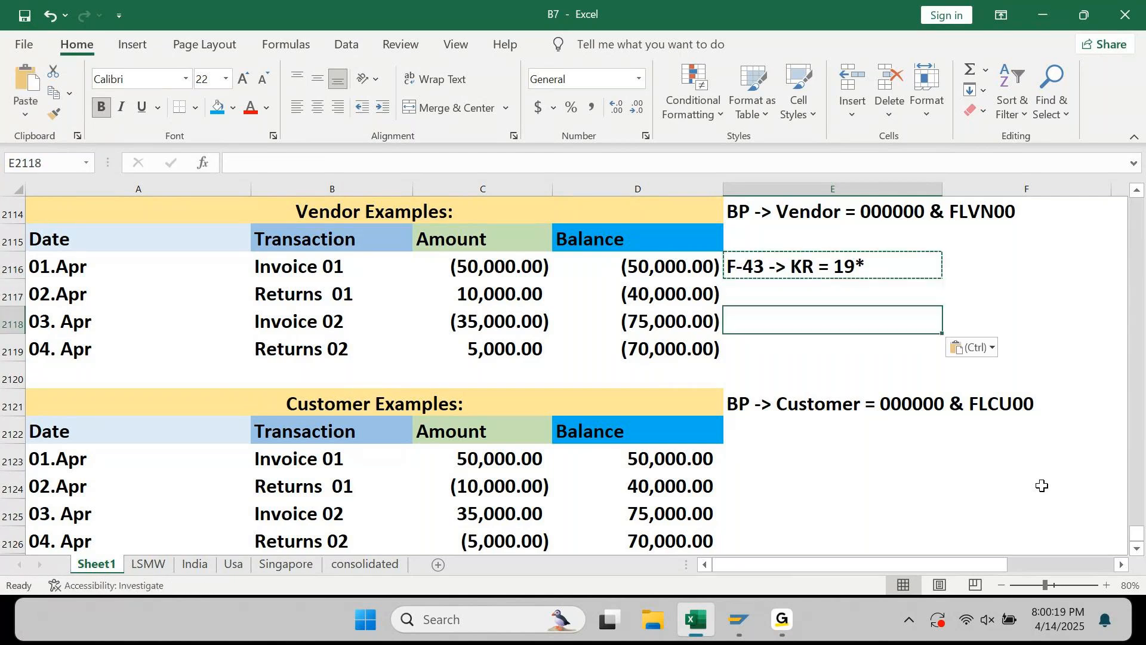
Enter the note "F-22 -> DR = 18*" in cell E2123, beside the customer table's Invoice 01 row
key(Escape)
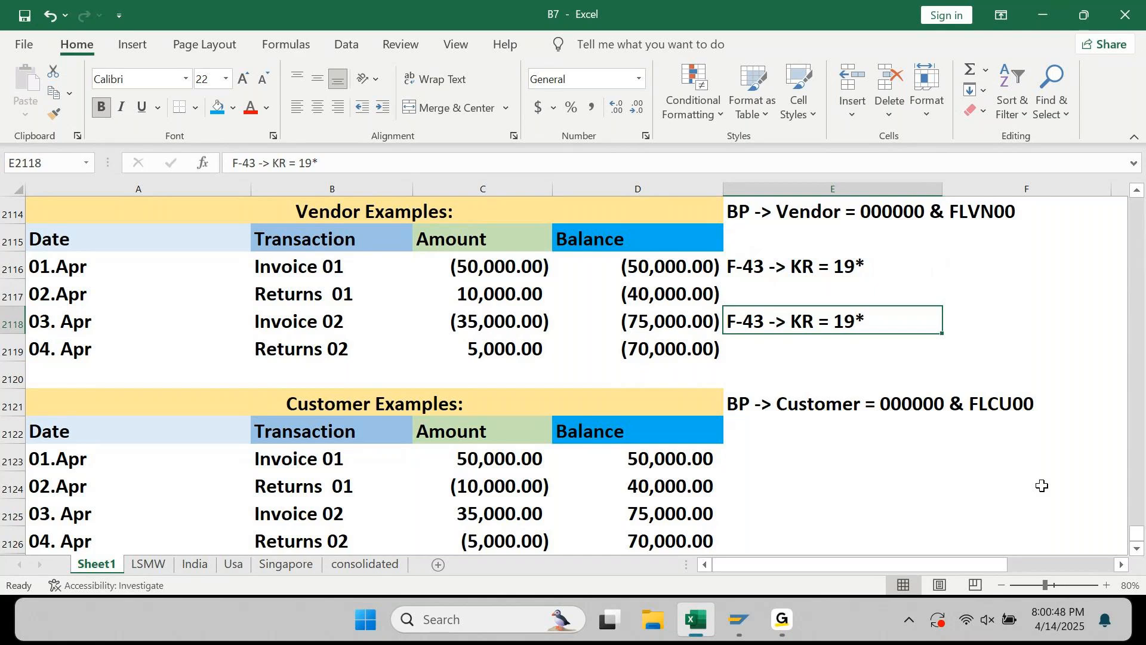
key(Down)
key(Down)
key(Down)
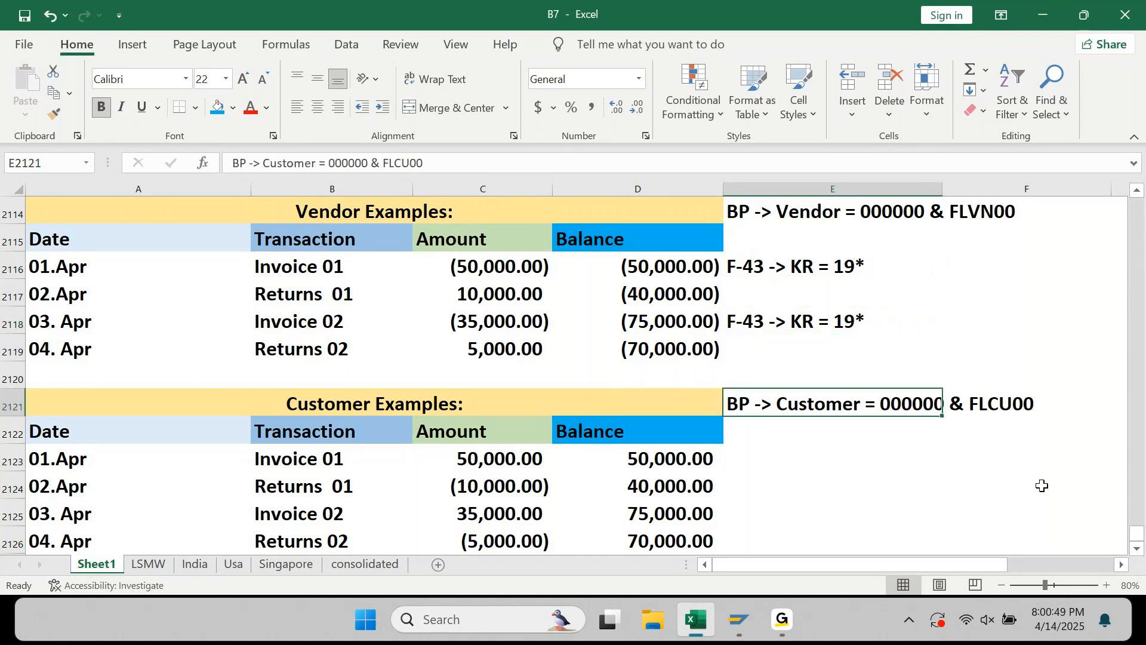
key(Down)
key(Down)
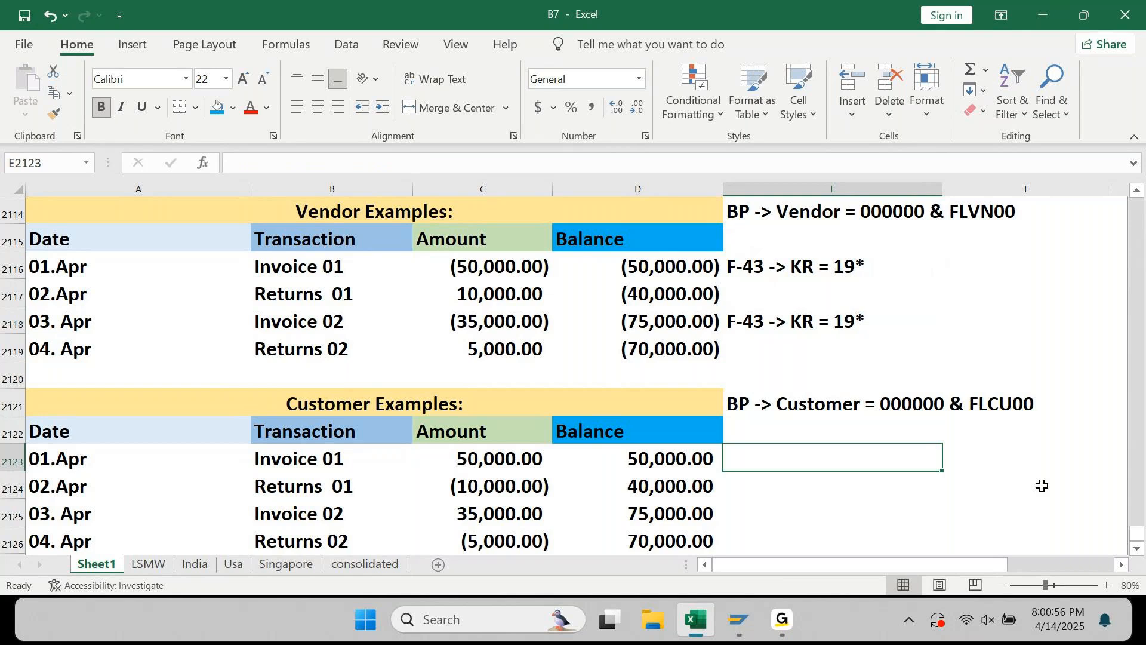
text(F-22)
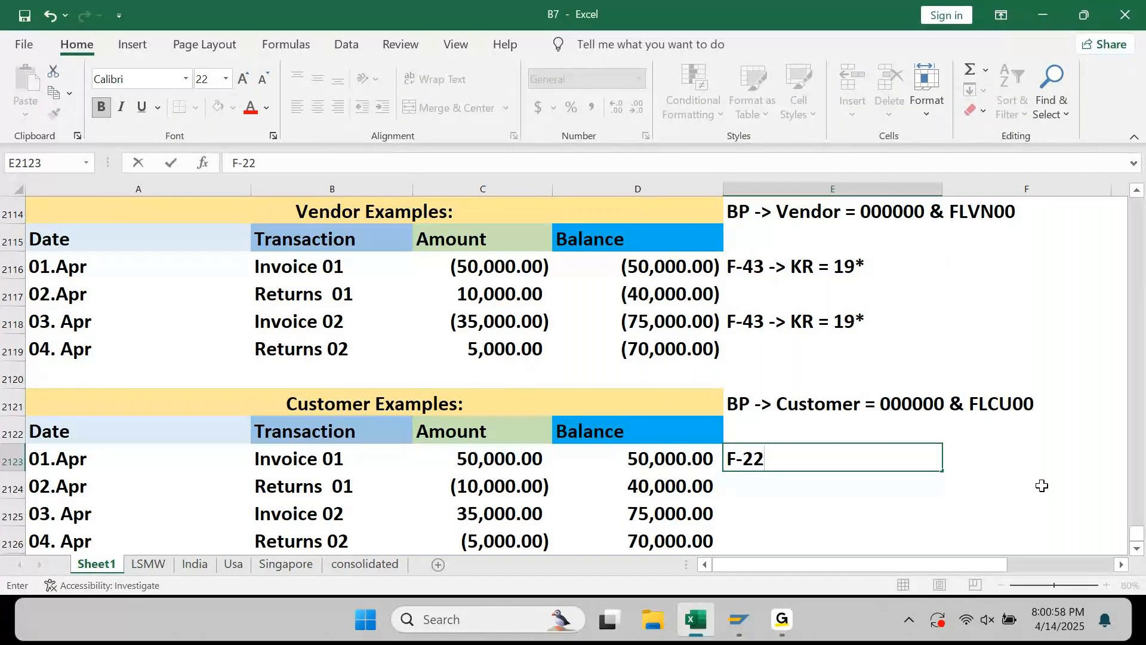
text( -> DR =)
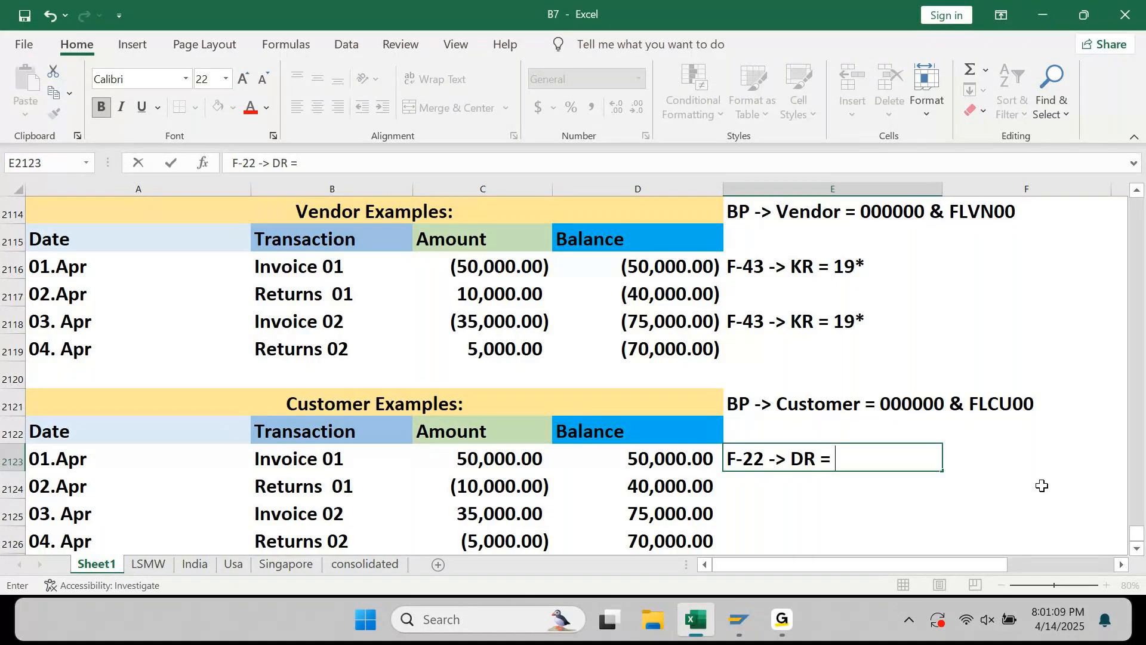
text(18*)
key(Return)
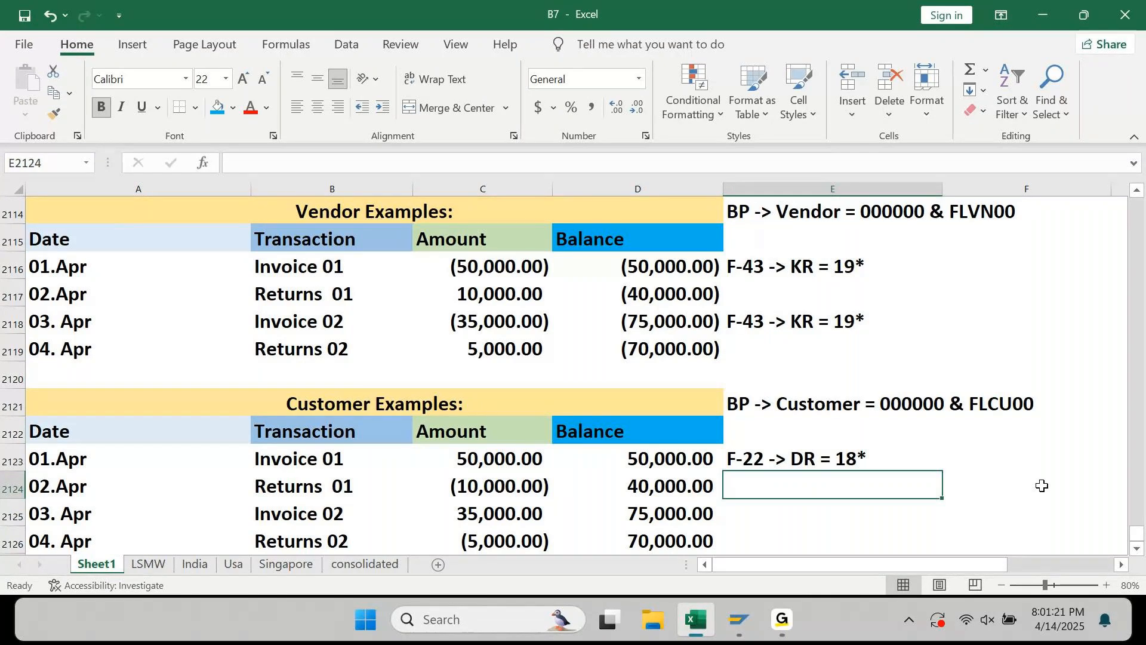
Copy the F-22 note from cell E2123 to cell E2125, beside the customer table's Invoice 02 row
key(Up)
key(ctrl+c)
key(Down)
key(Down)
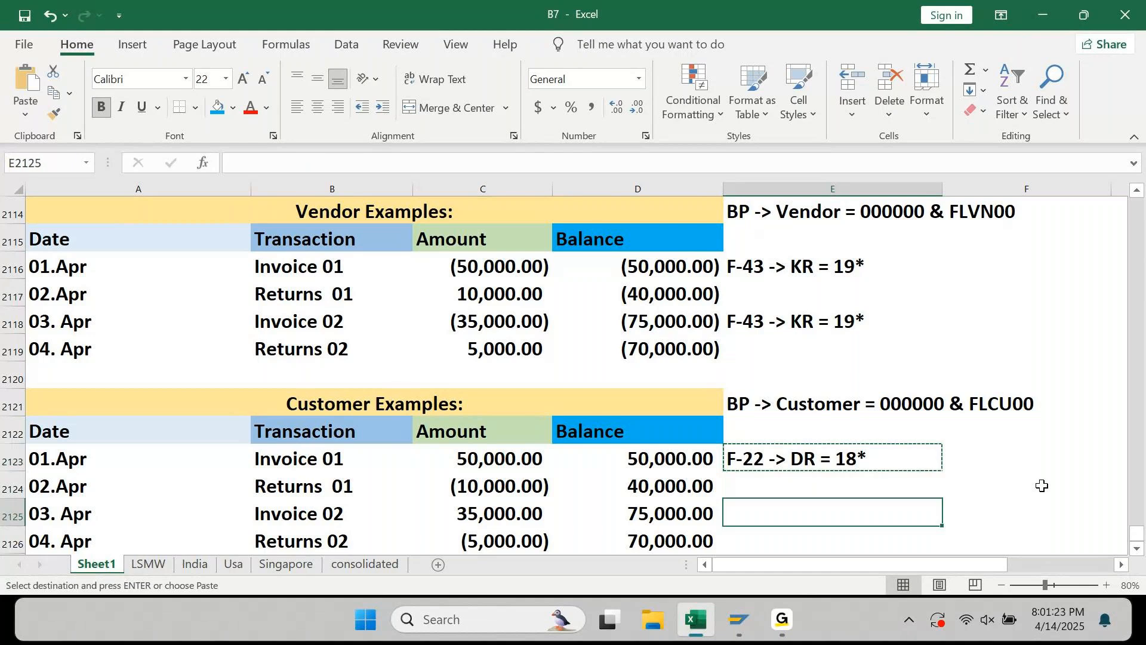
key(ctrl+v)
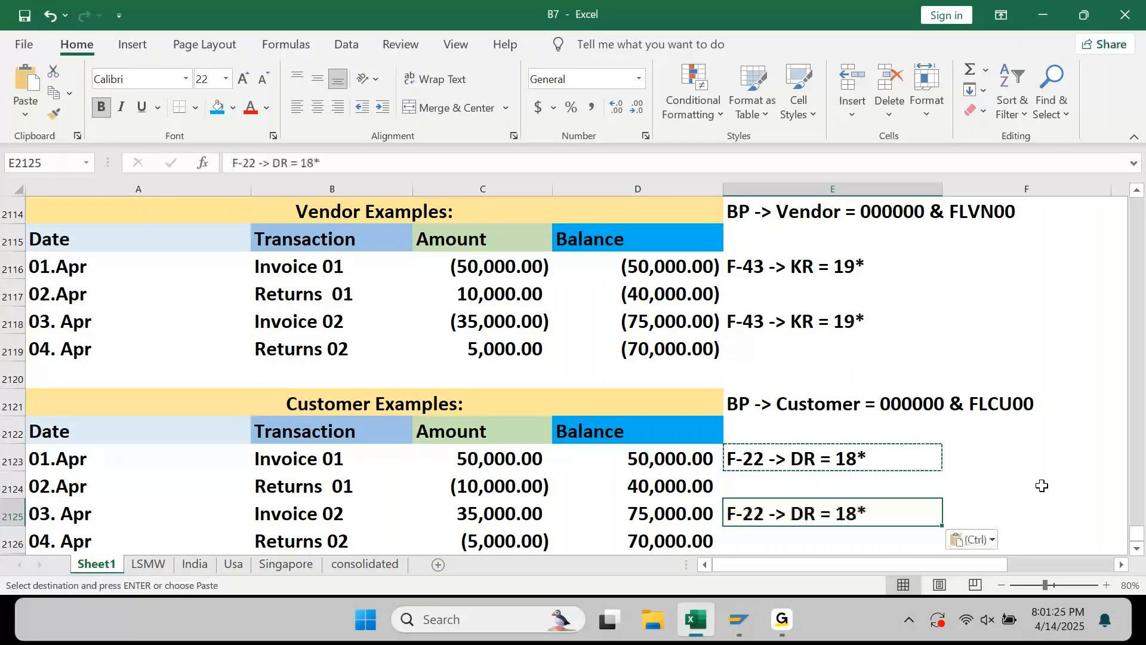
key(Escape)
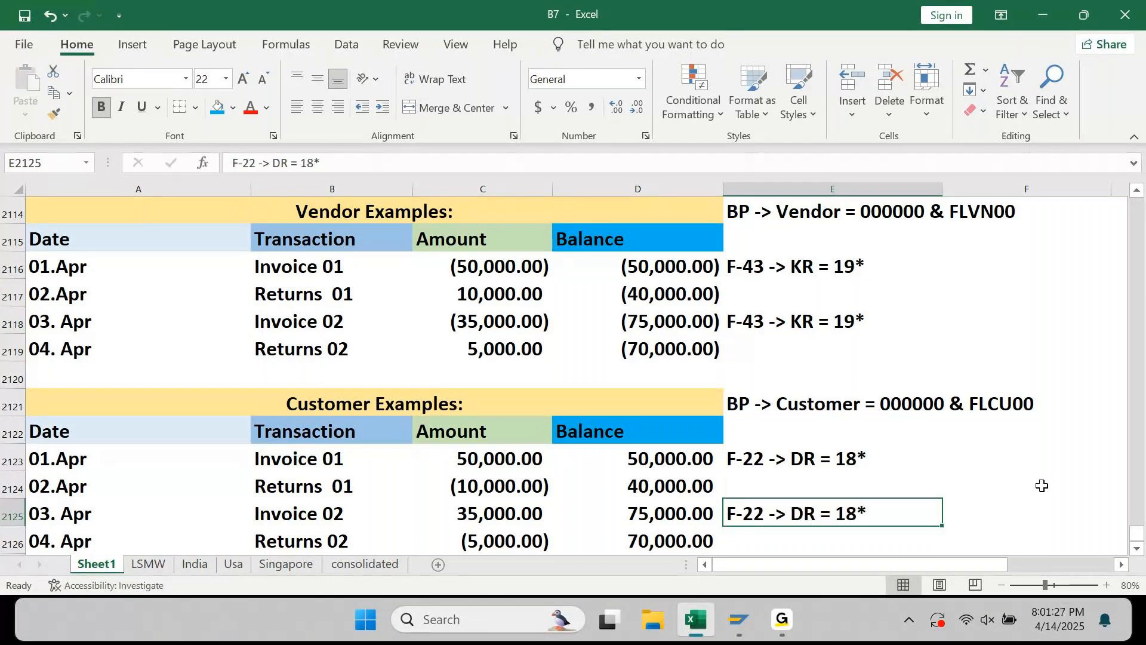
Select the empty cell E2117 beside the vendor table's Returns 01 row
key(Up)
key(Up)
key(Up)
key(Up)
key(Up)
key(Up)
key(Up)
key(Up)
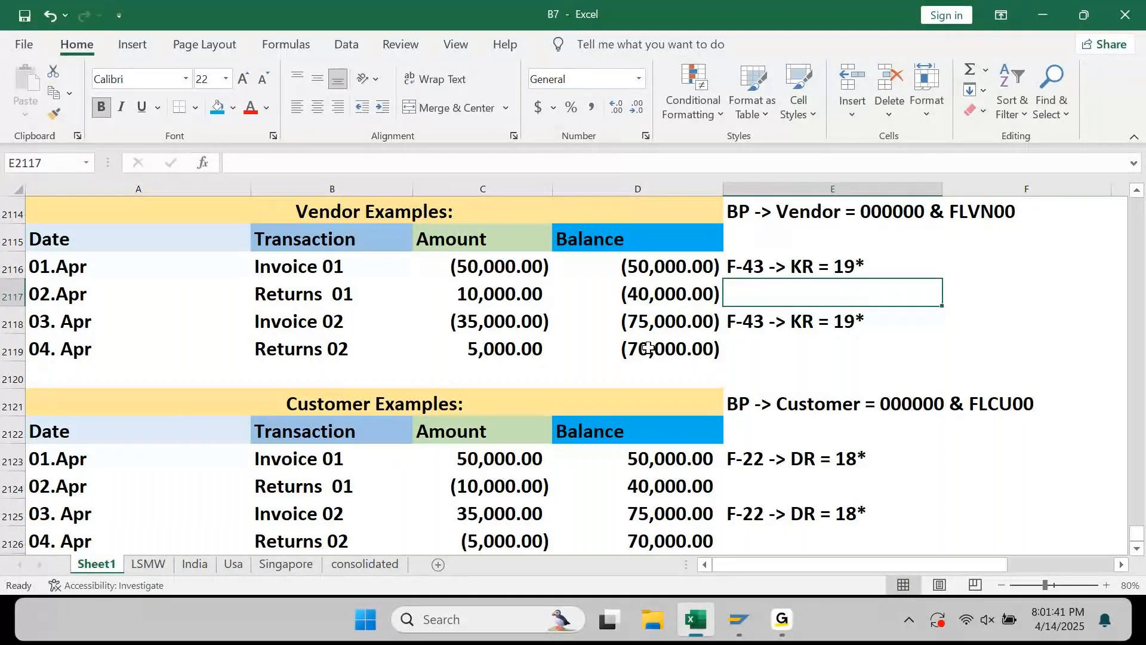
Switch to SAP Logon, open the 23P1 system and log on with the user name and account password
click(739, 619)
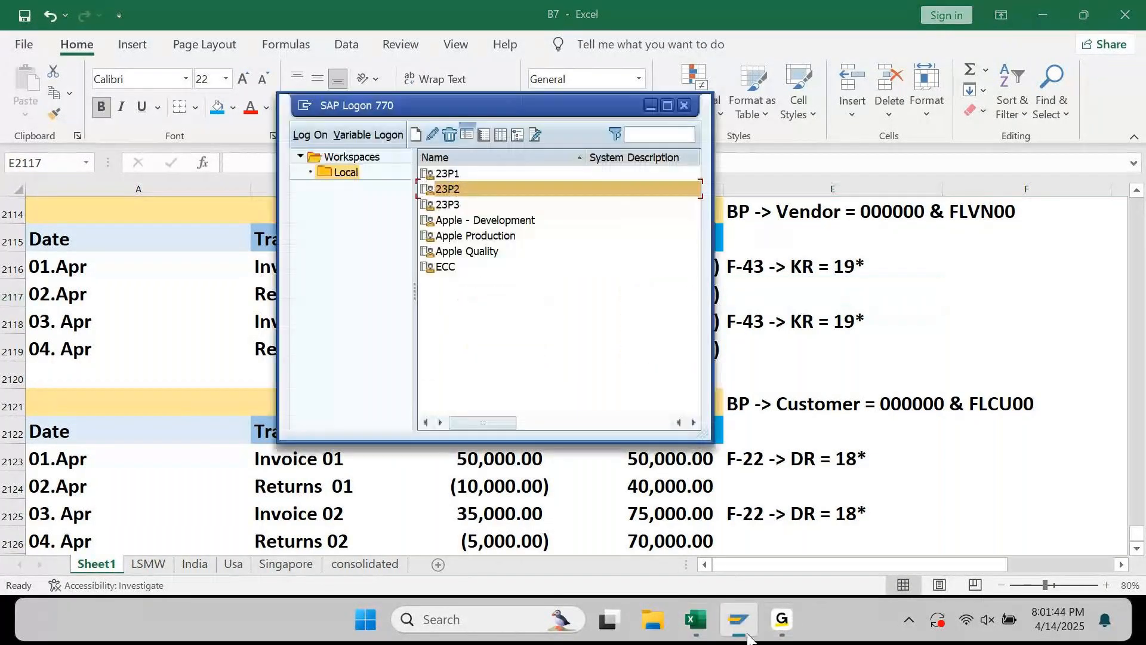
click(443, 173)
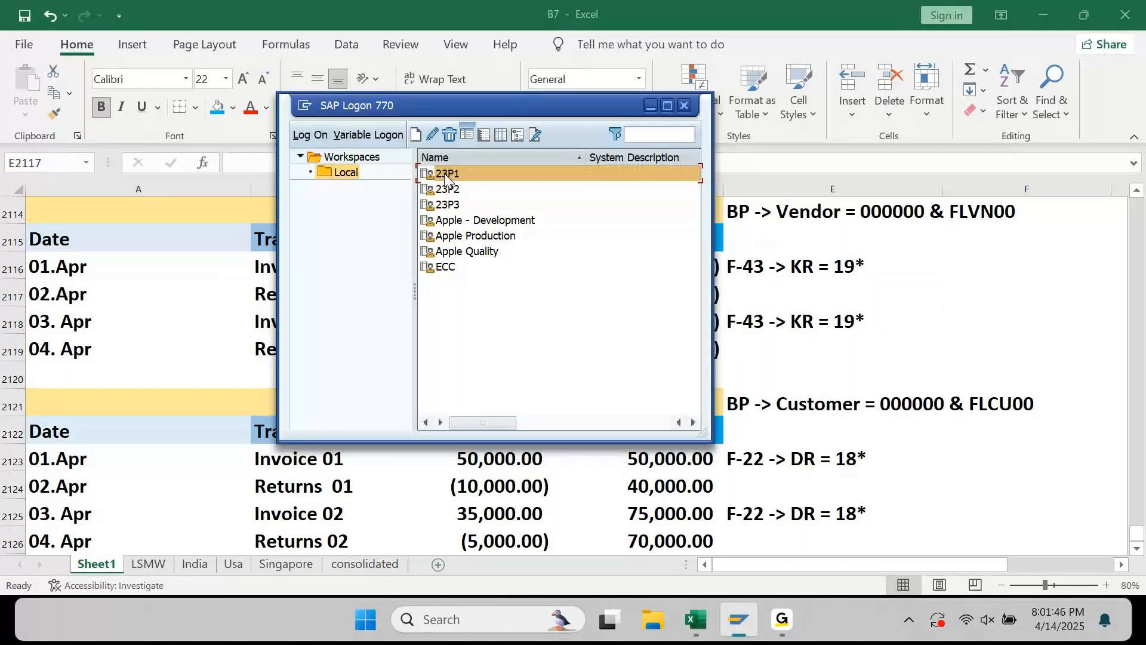
double_click(444, 173)
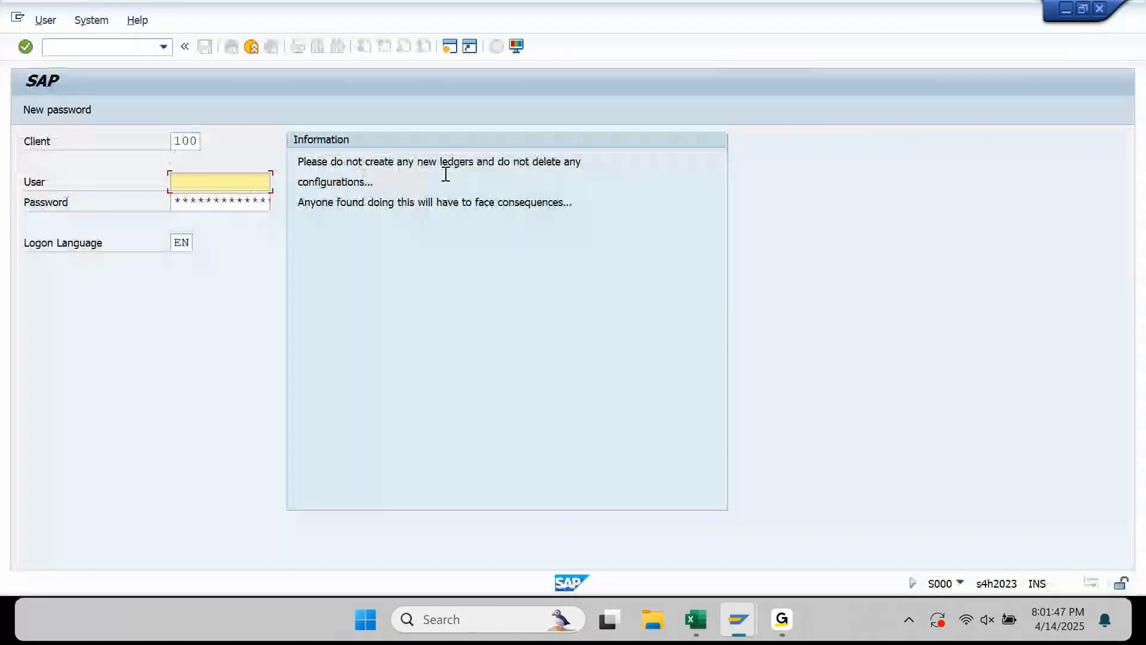
text(ajay)
key(Tab)
text(*******)
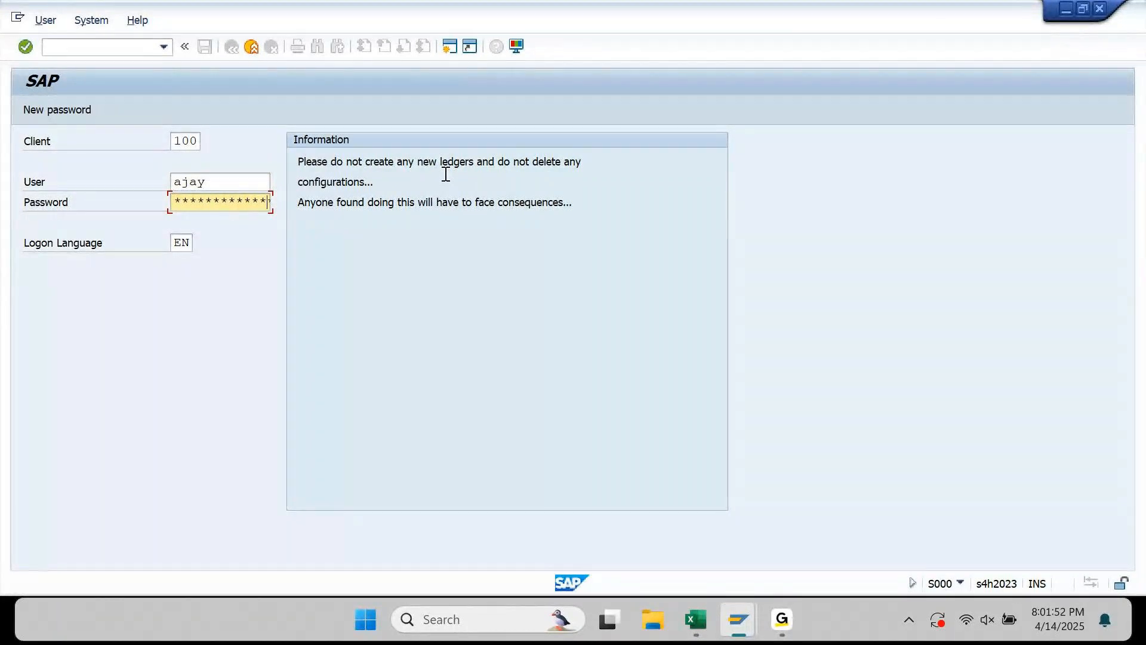
key(Return)
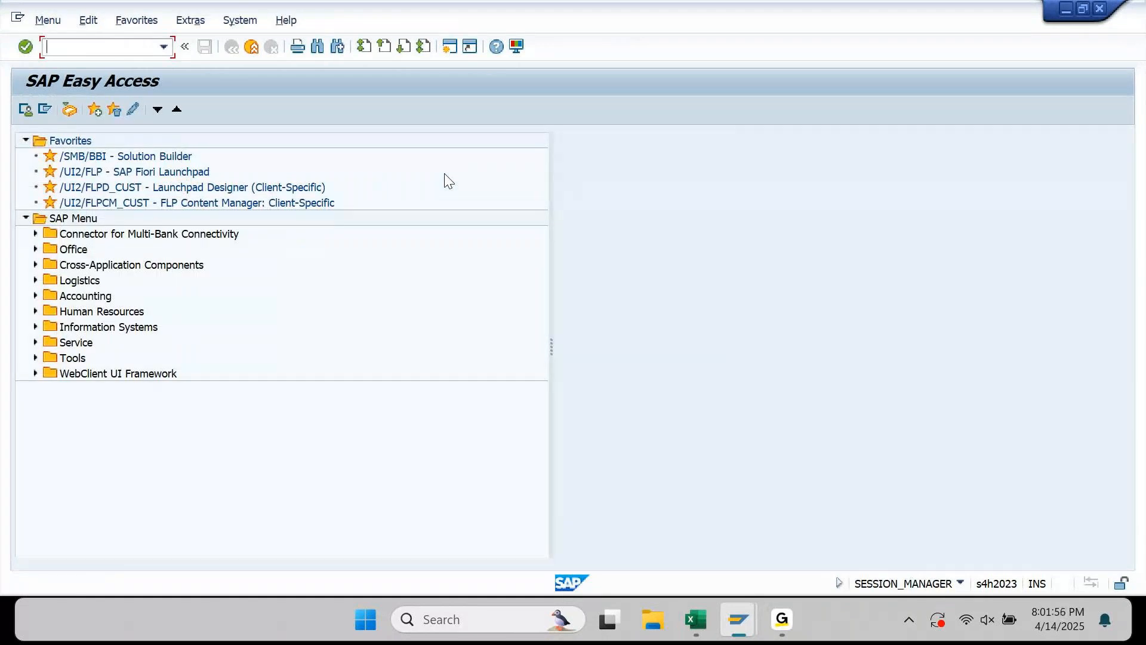
Start transaction FB03 and open its document list selection
text(fb03)
key(Return)
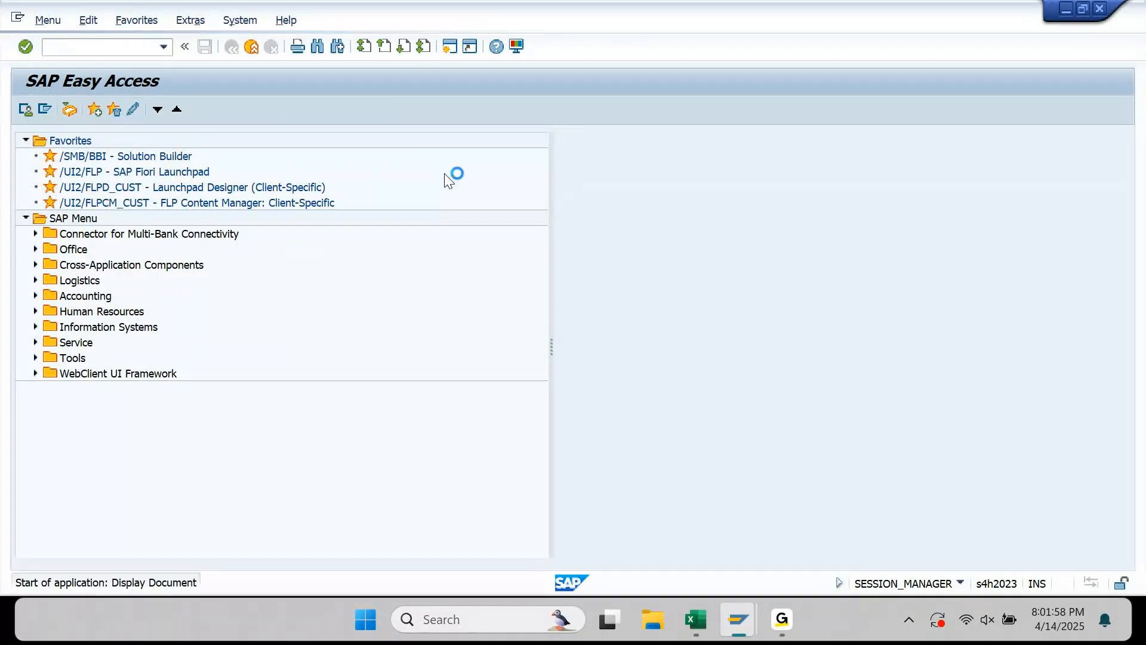
key(shift+Tab)
key(shift+Tab)
key(Return)
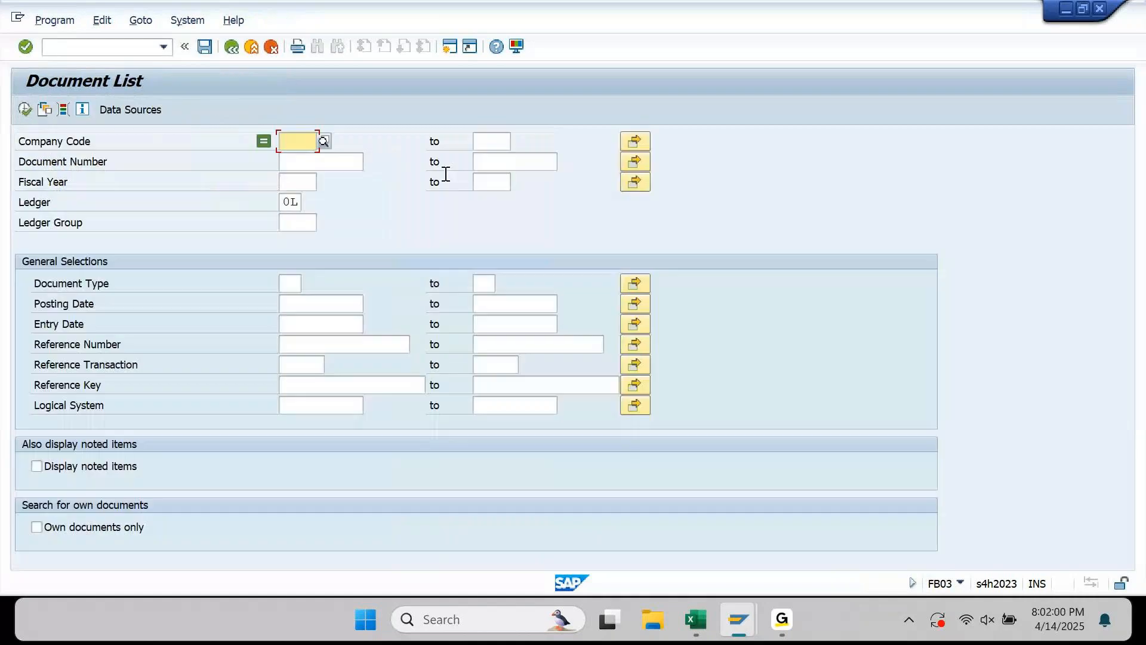
List the documents of type KR for company code AP90 and return to the SAP Easy Access screen
text(ap)
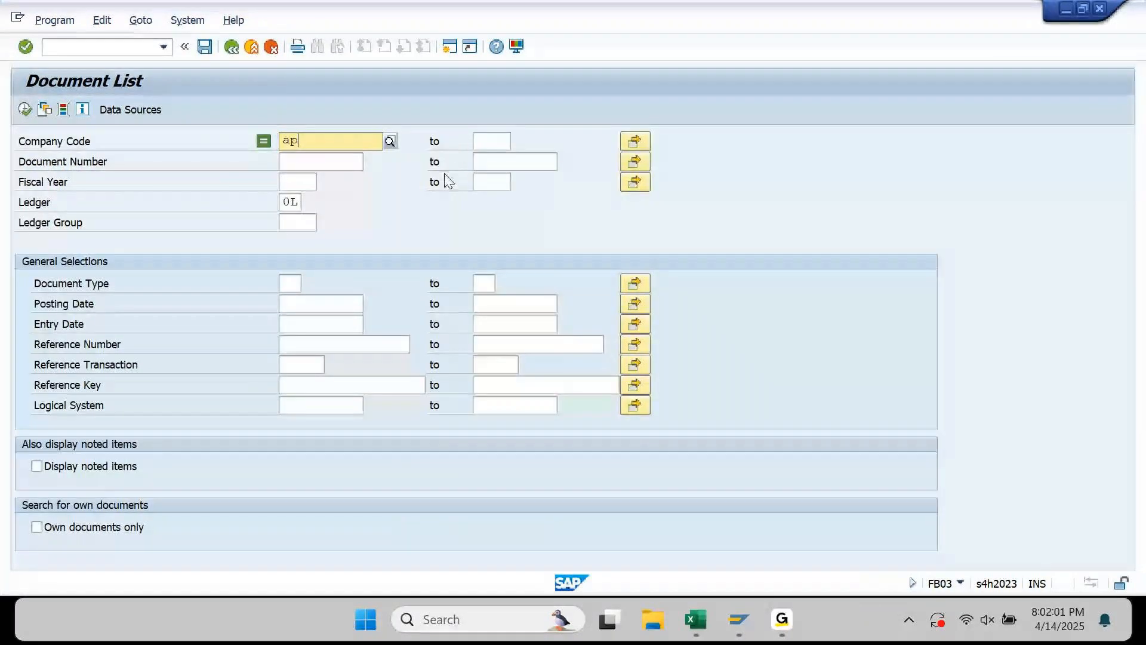
text(90)
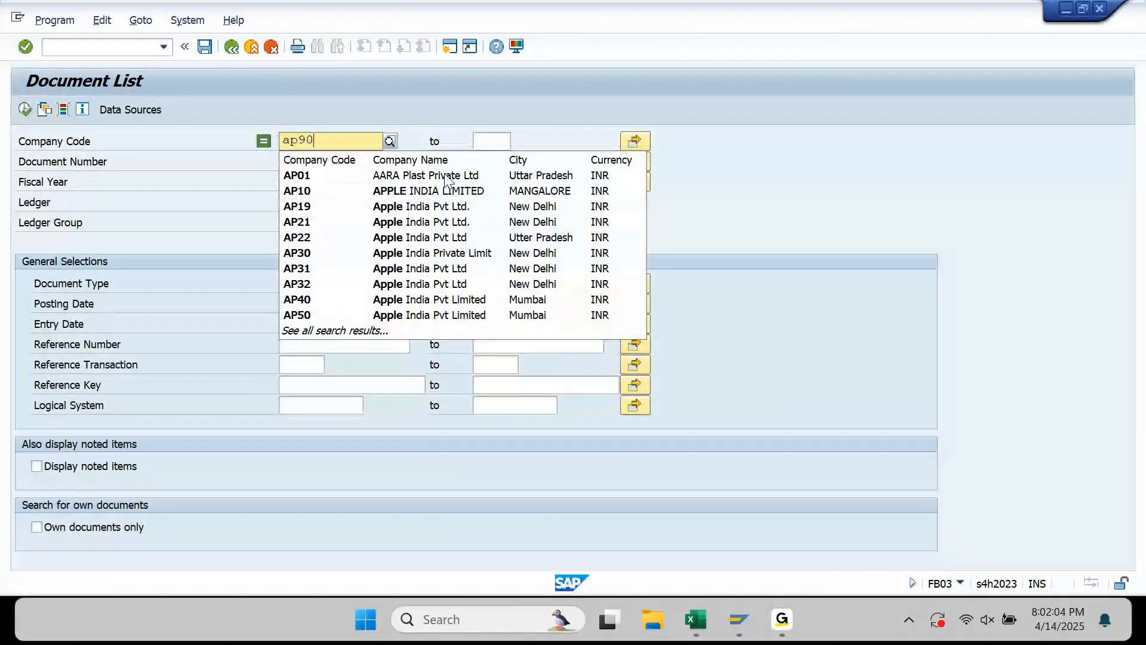
key(Down)
key(Return)
key(Down)
key(Down)
key(Down)
key(Down)
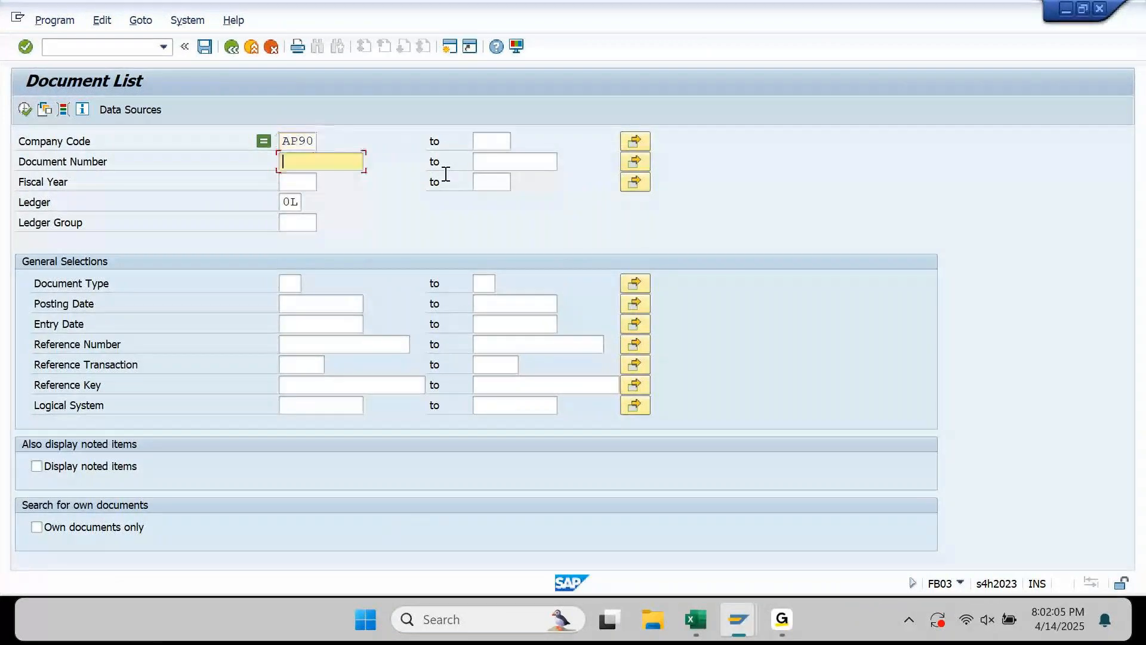
key(Down)
text(kr)
key(F8)
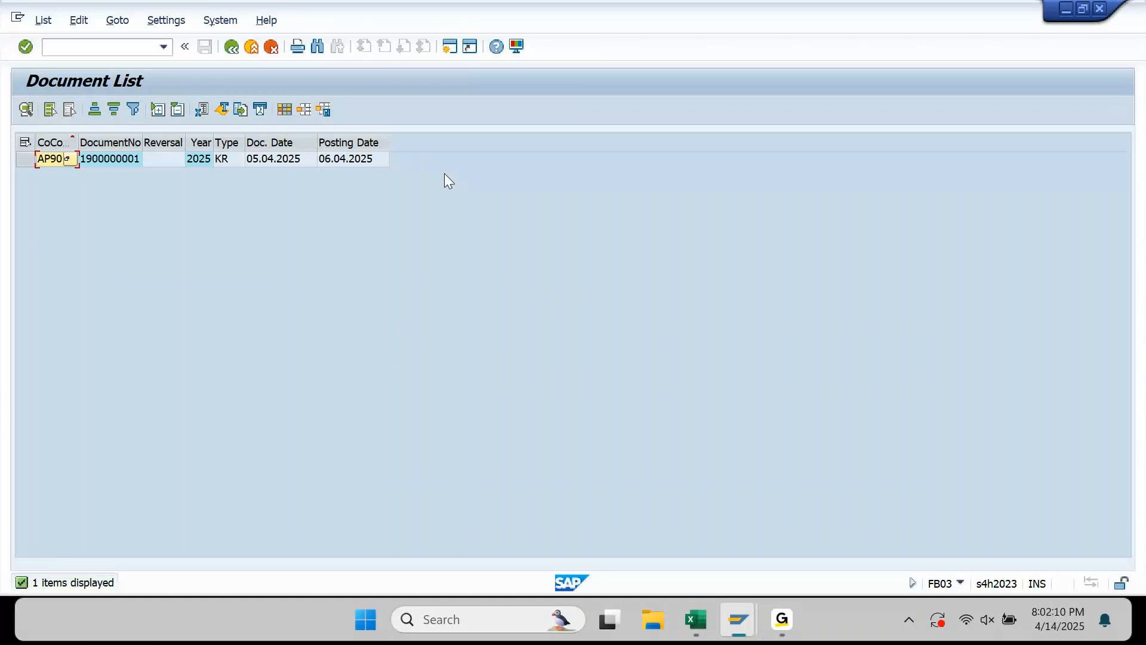
key(F3)
key(F3)
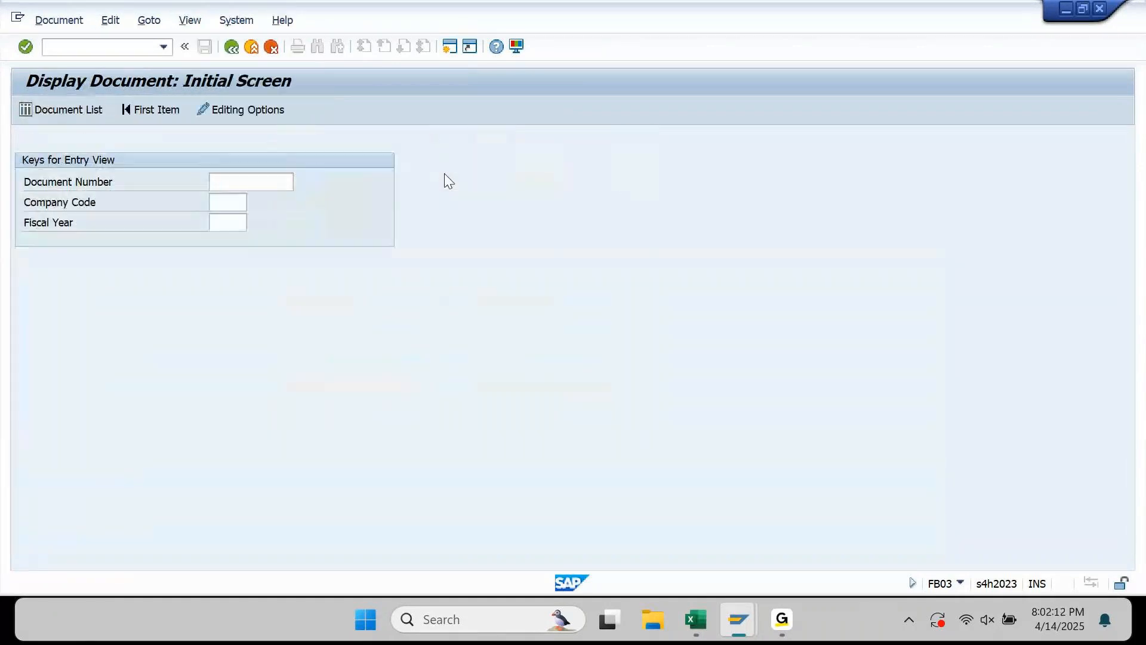
key(F3)
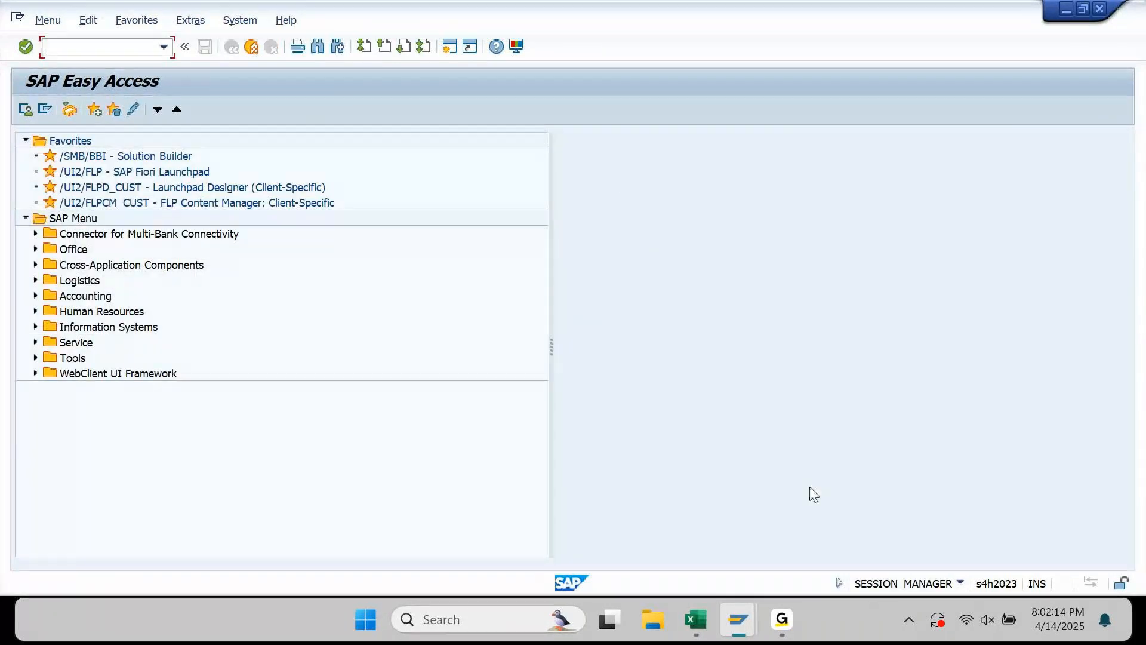
After a glance at the Excel tables, open vendor credit memo transaction F-41 in SAP and start an additional session
click(694, 621)
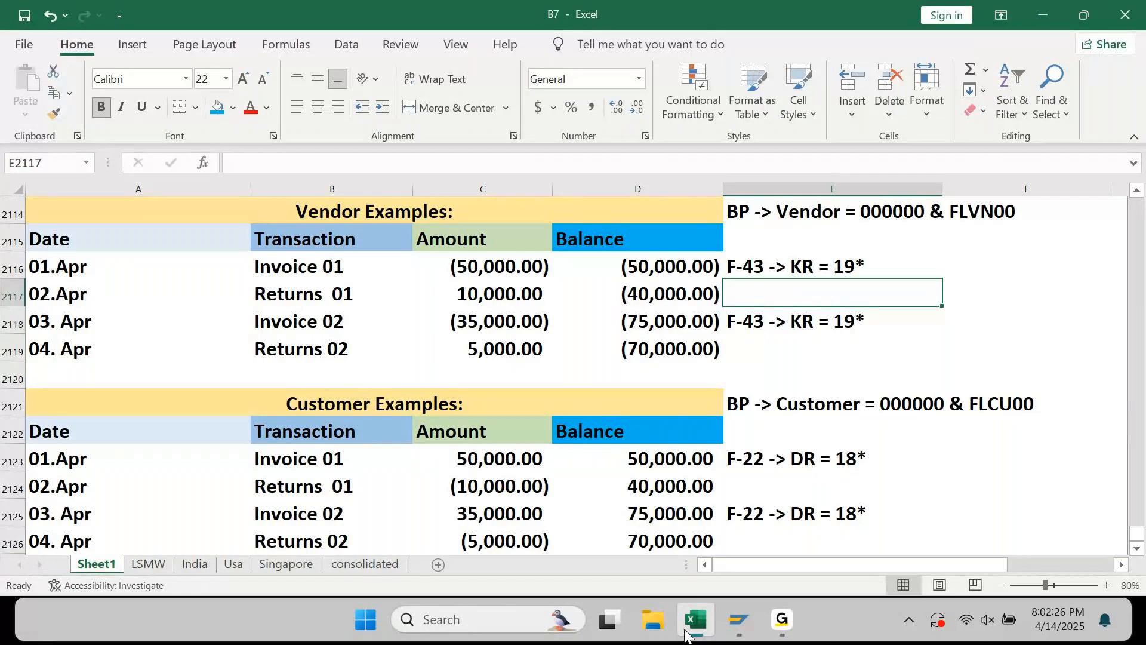
click(686, 635)
text(F)
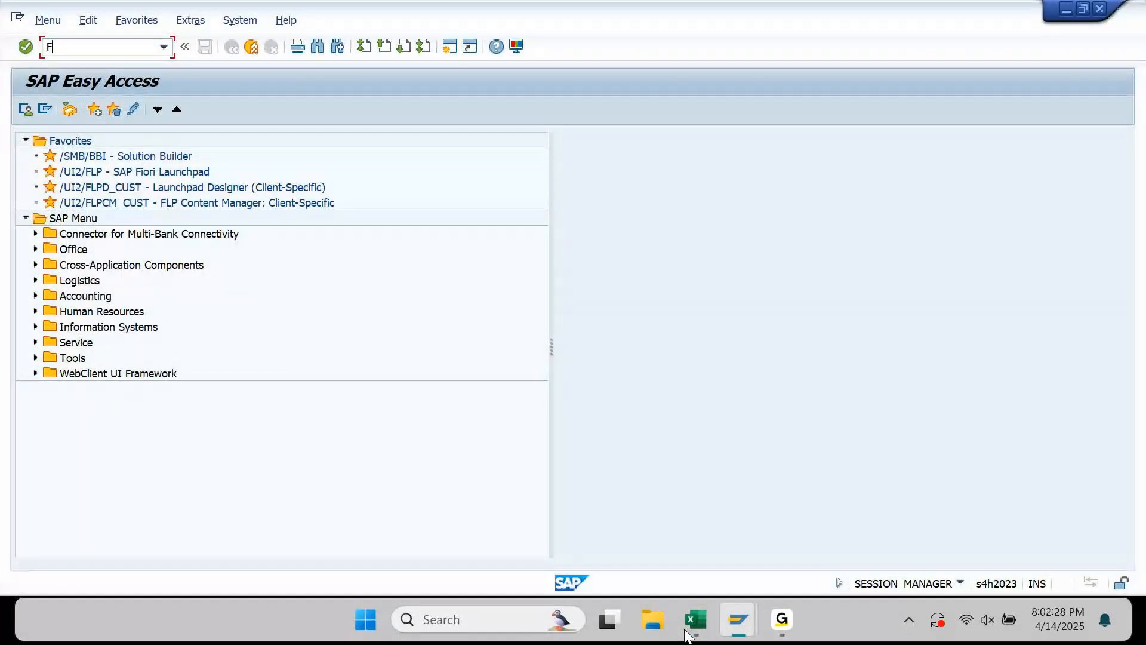
text(-)
text(41)
key(Return)
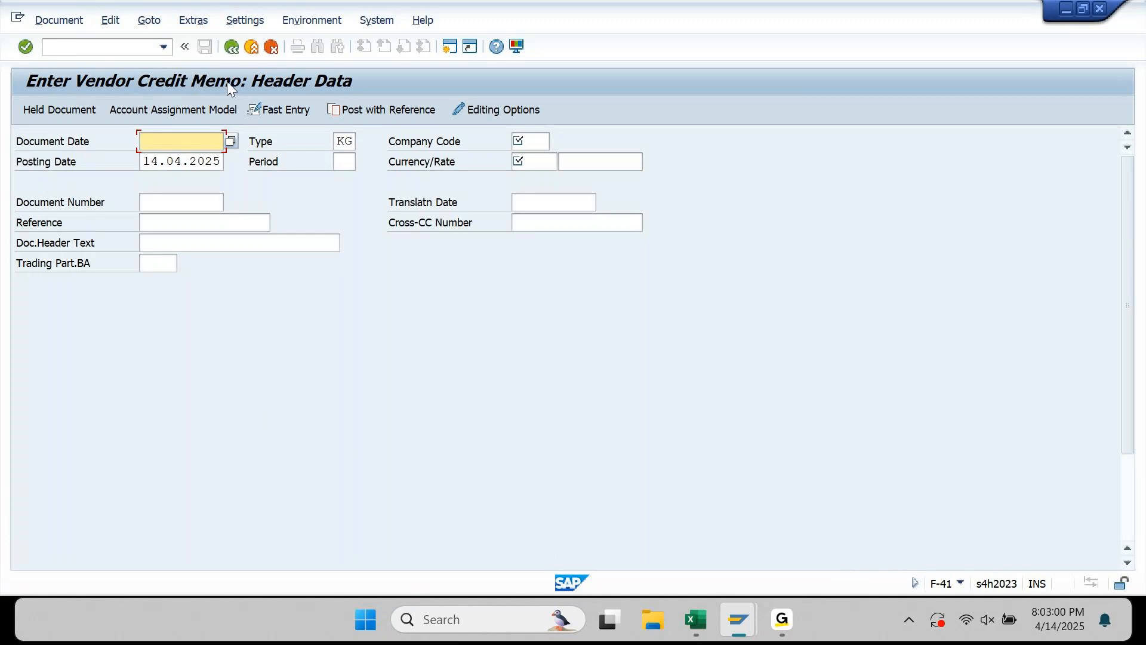
click(450, 47)
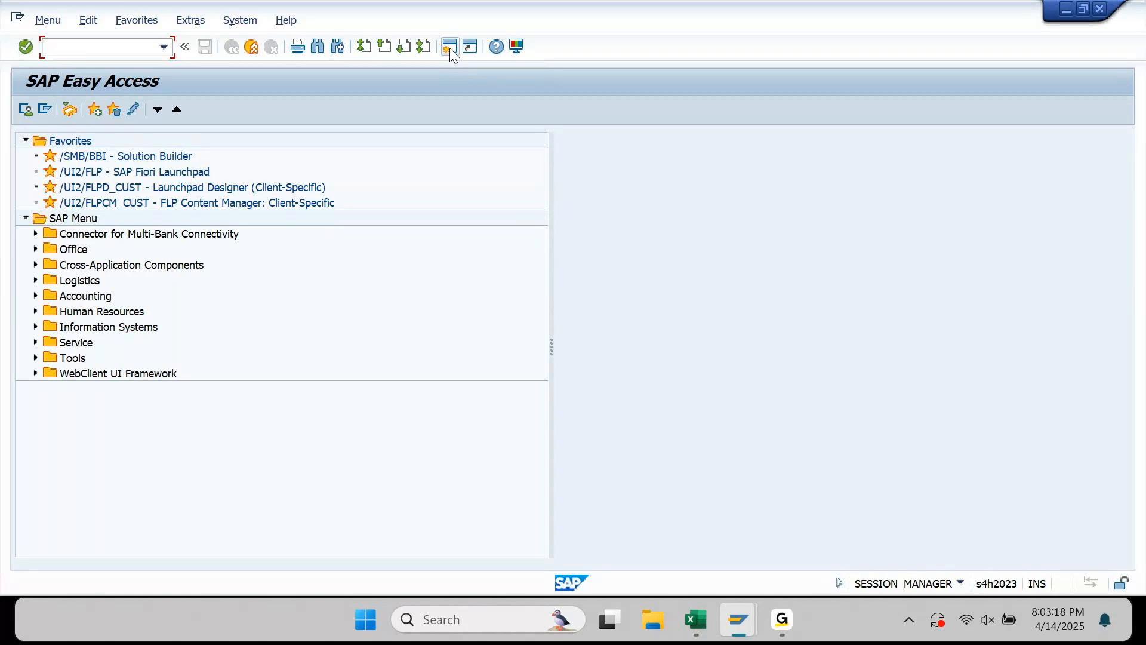
text(F-2)
text(8)
key(Return)
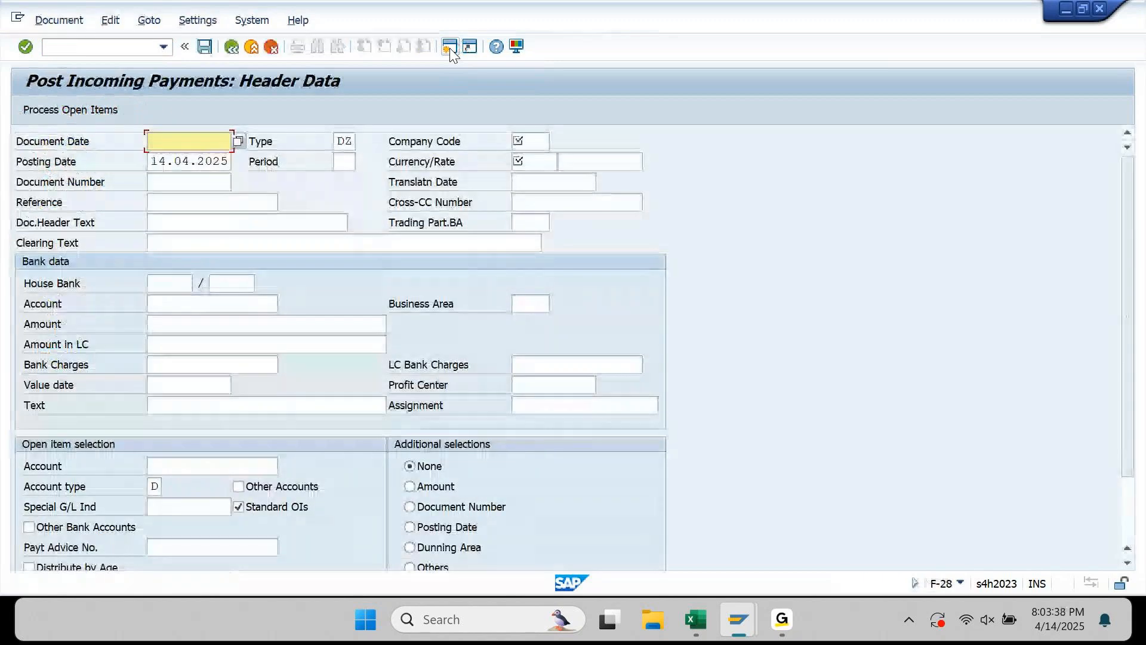
click(119, 53)
text(/n)
key(Return)
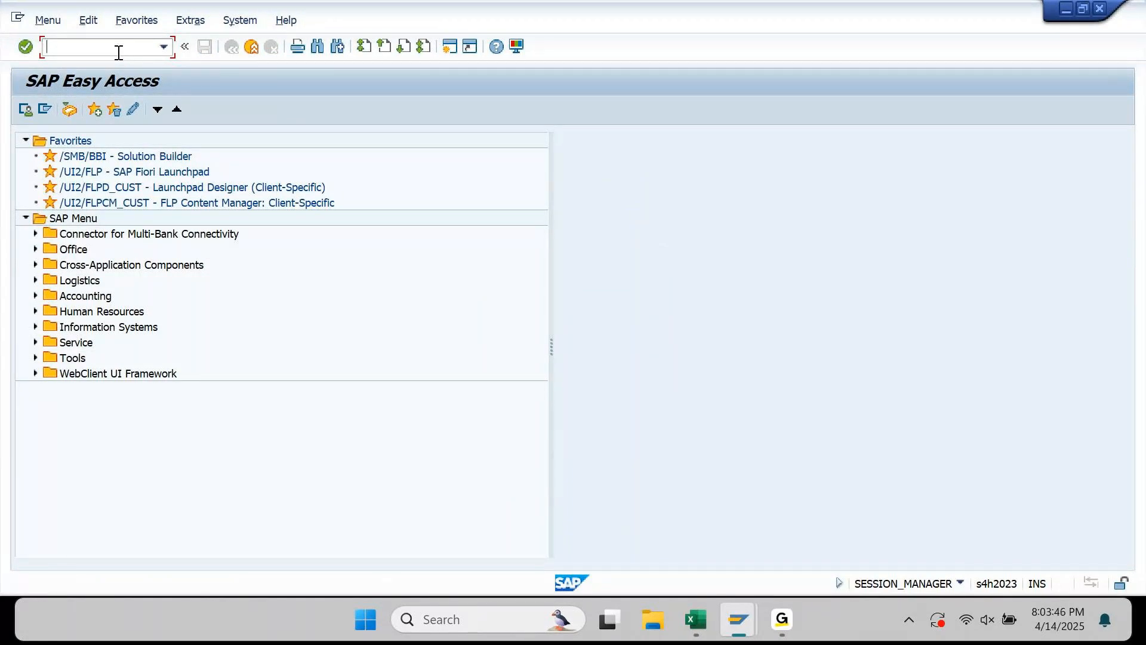
text(F-21)
key(Return)
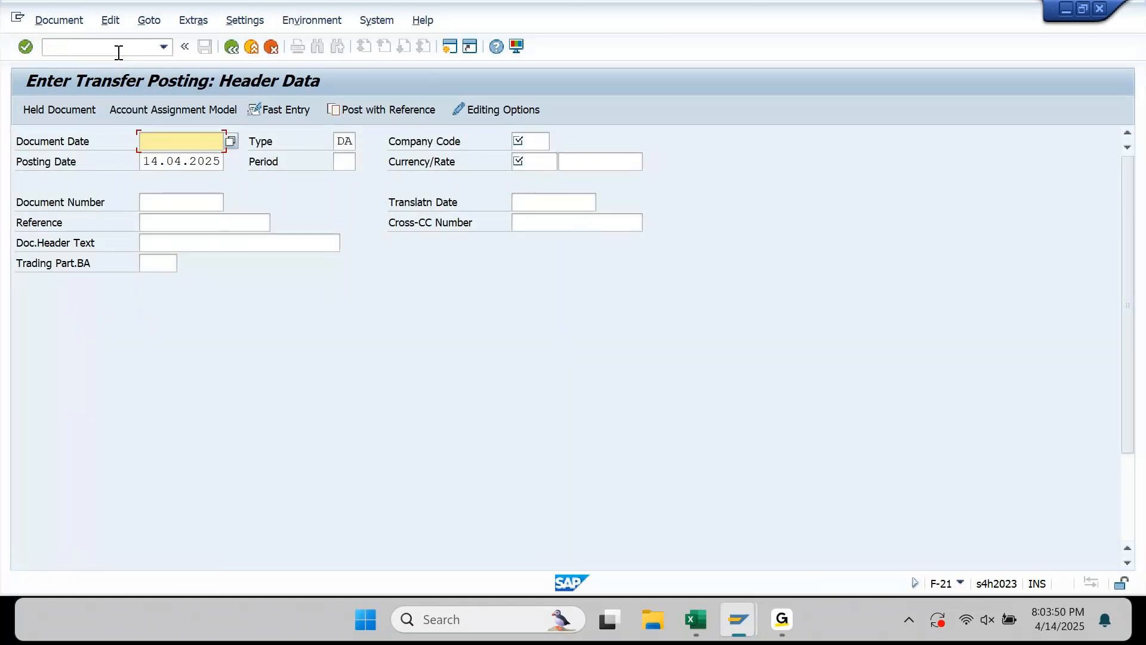
click(119, 53)
text(/N)
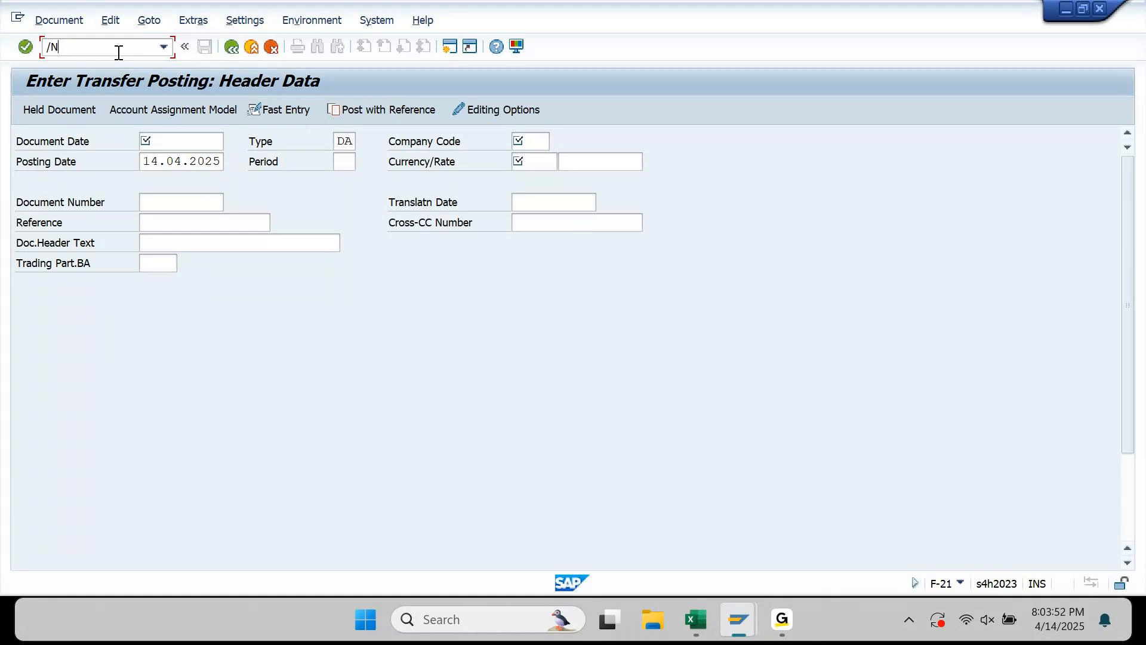
key(Return)
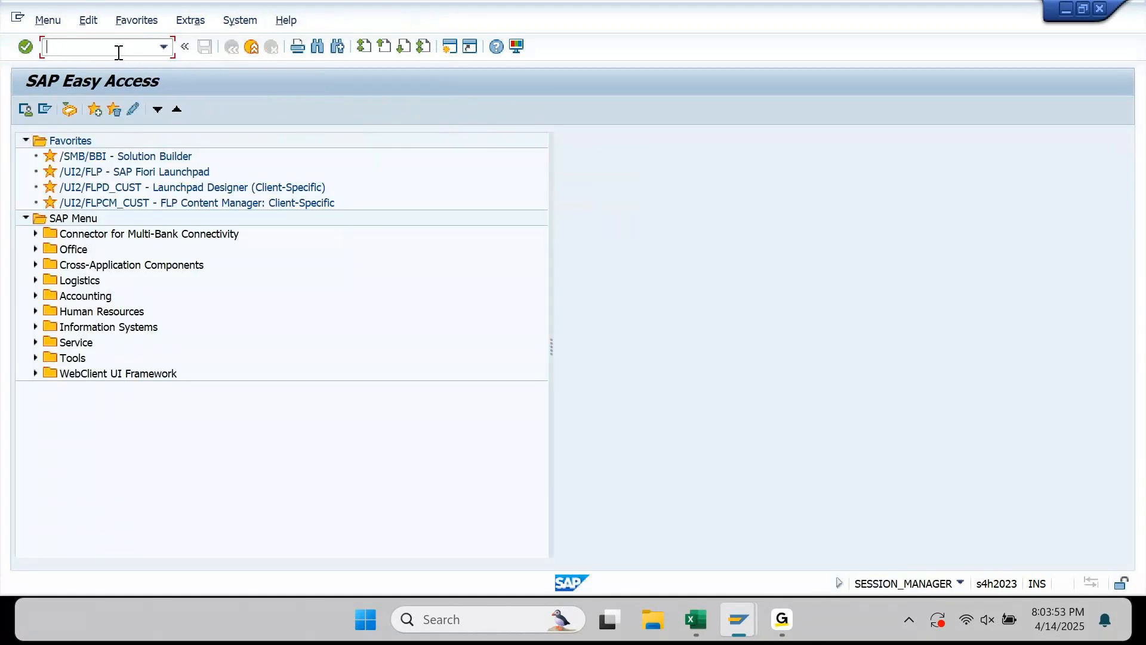
Open customer credit memo transaction F-27 and arrange its window so the vendor credit memo header stays visible behind it
text(F-27)
key(Return)
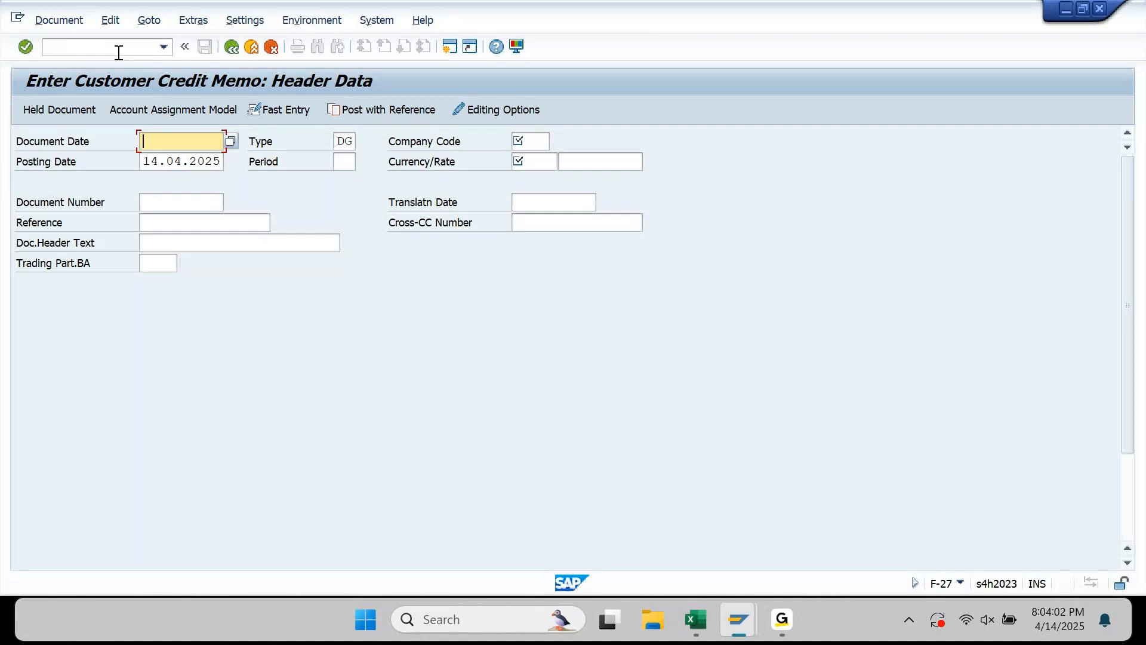
click(1084, 10)
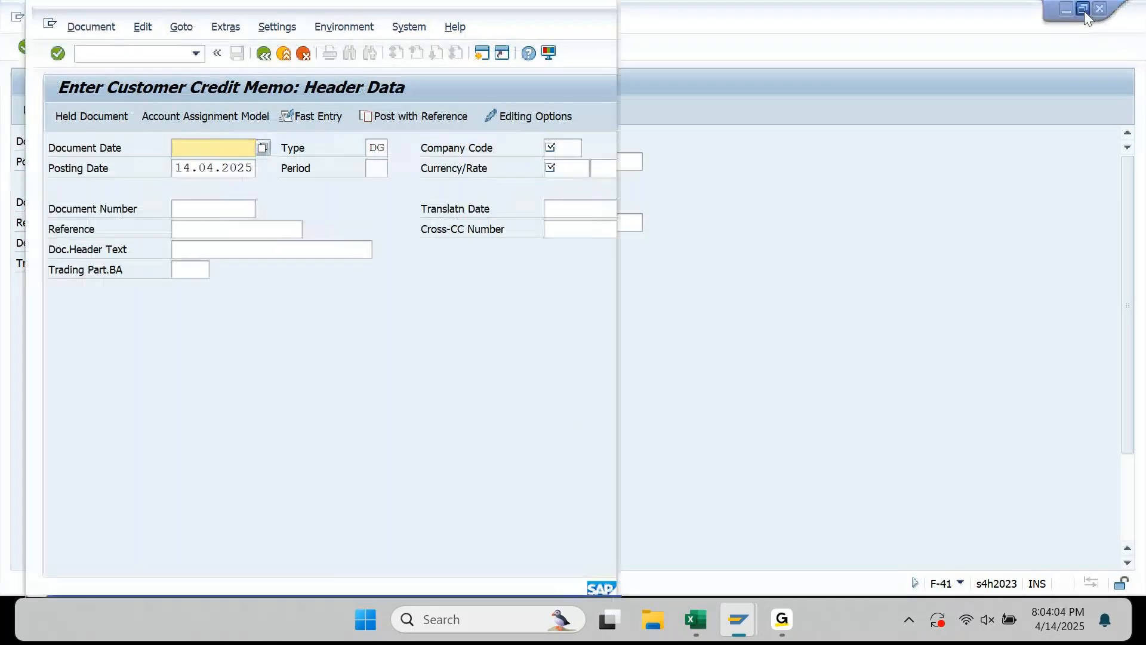
drag(494, 19, 778, 198)
drag(899, 325, 1117, 315)
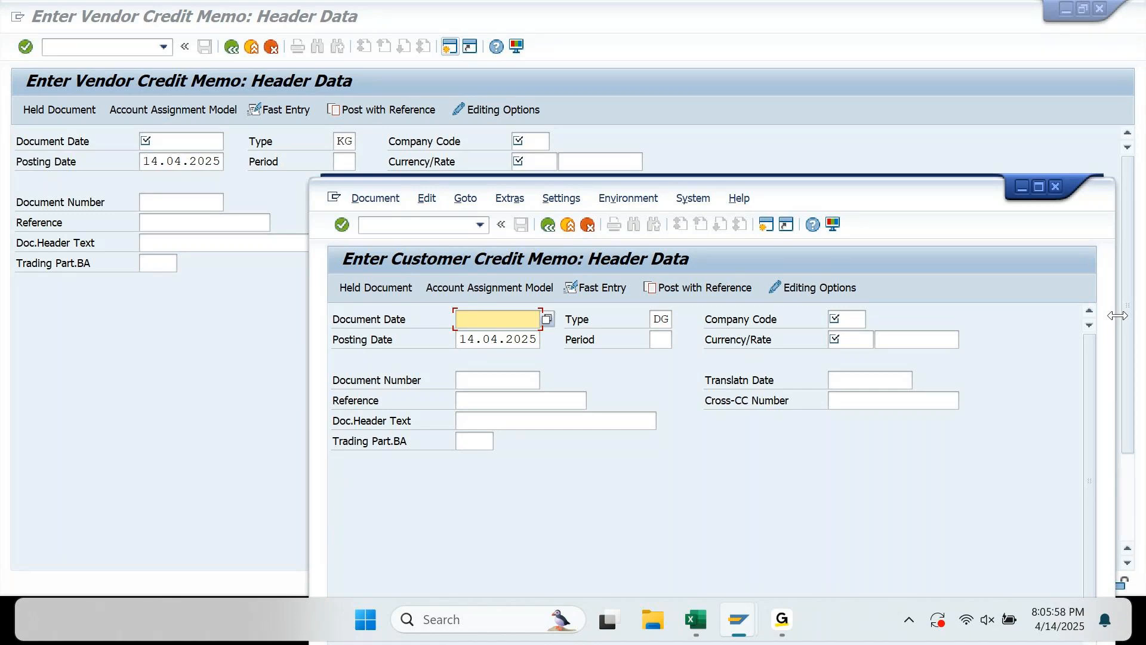
click(1088, 91)
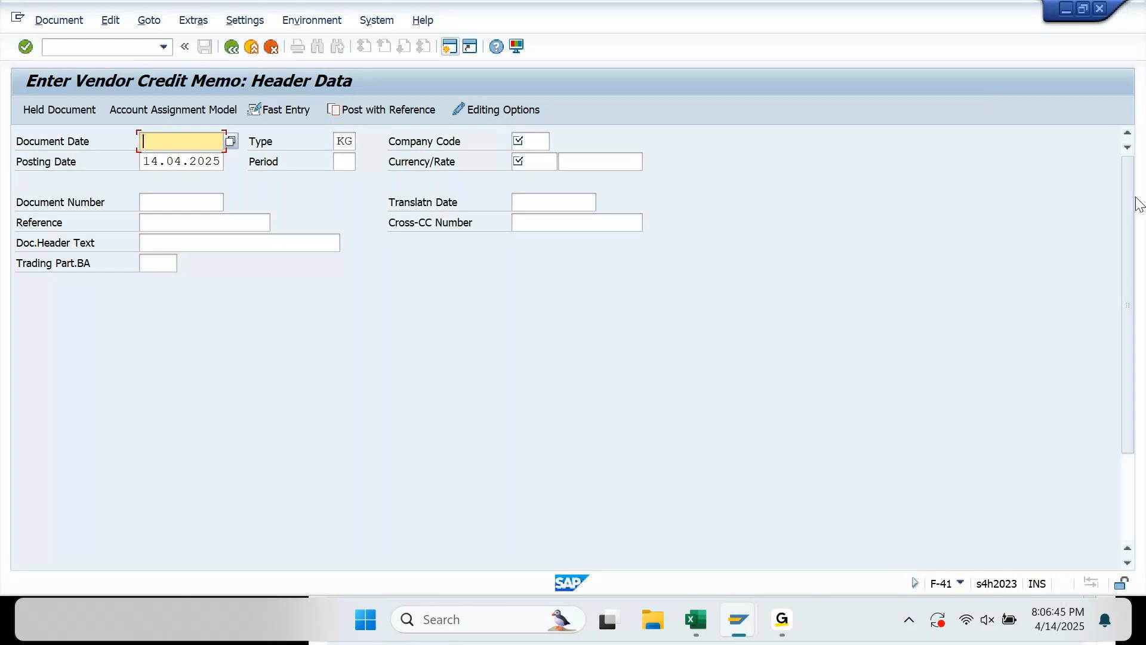
key(super+Right)
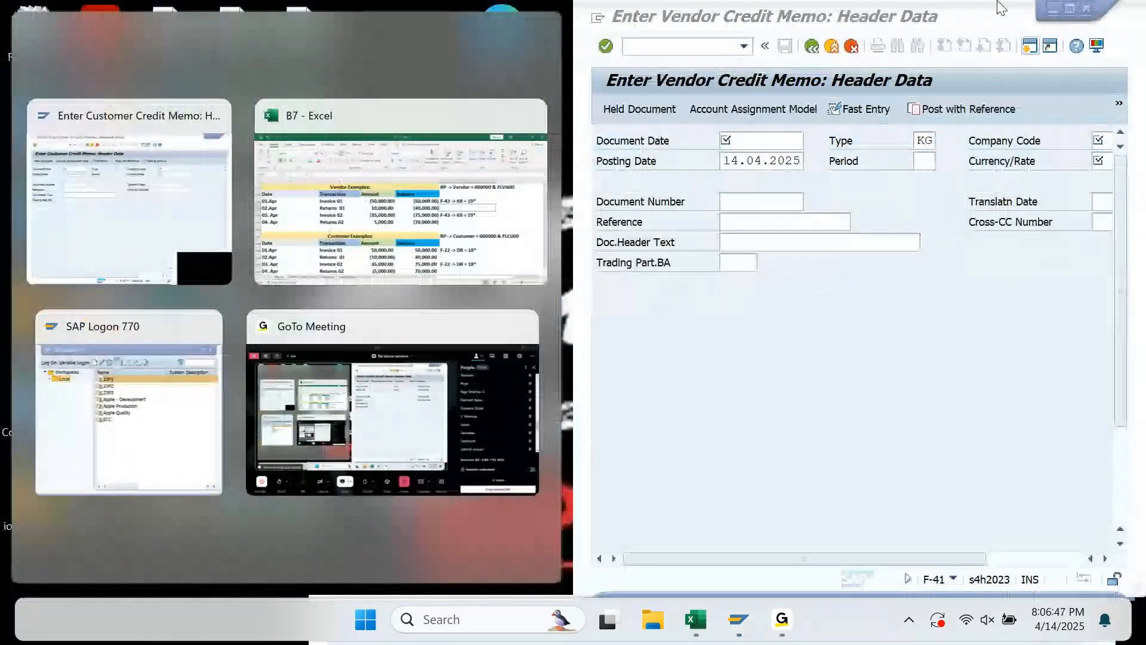
click(1069, 9)
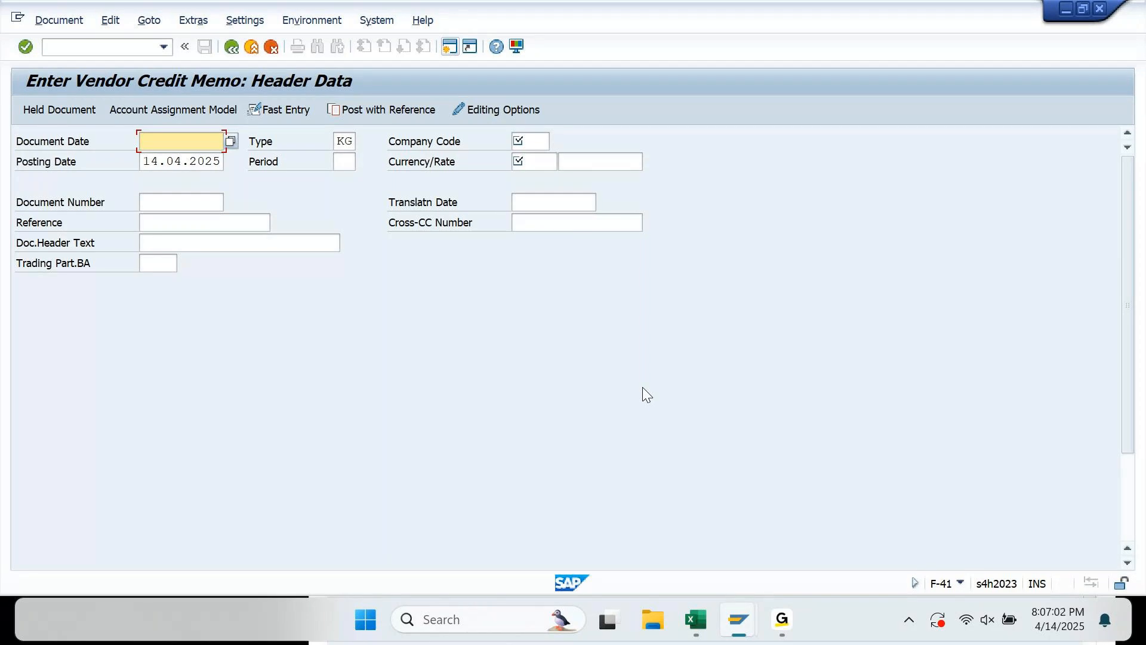
Switch to Excel and append "(PK = 31 Credit)" to the posting note beside the vendor table's Invoice 01
click(696, 621)
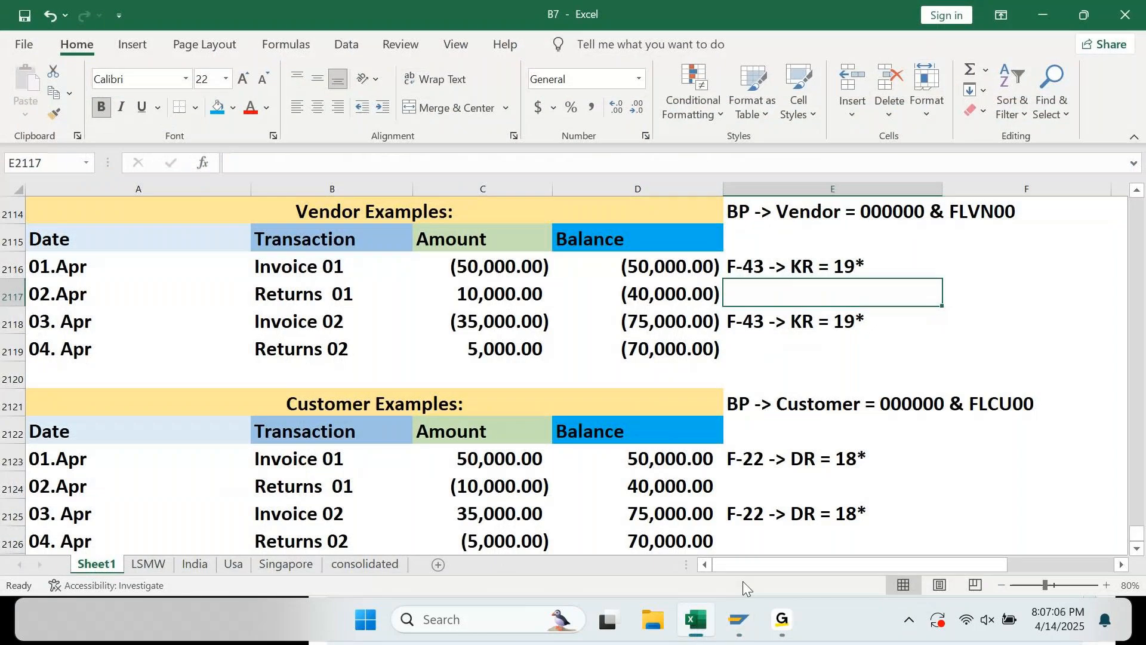
key(Up)
key(F2)
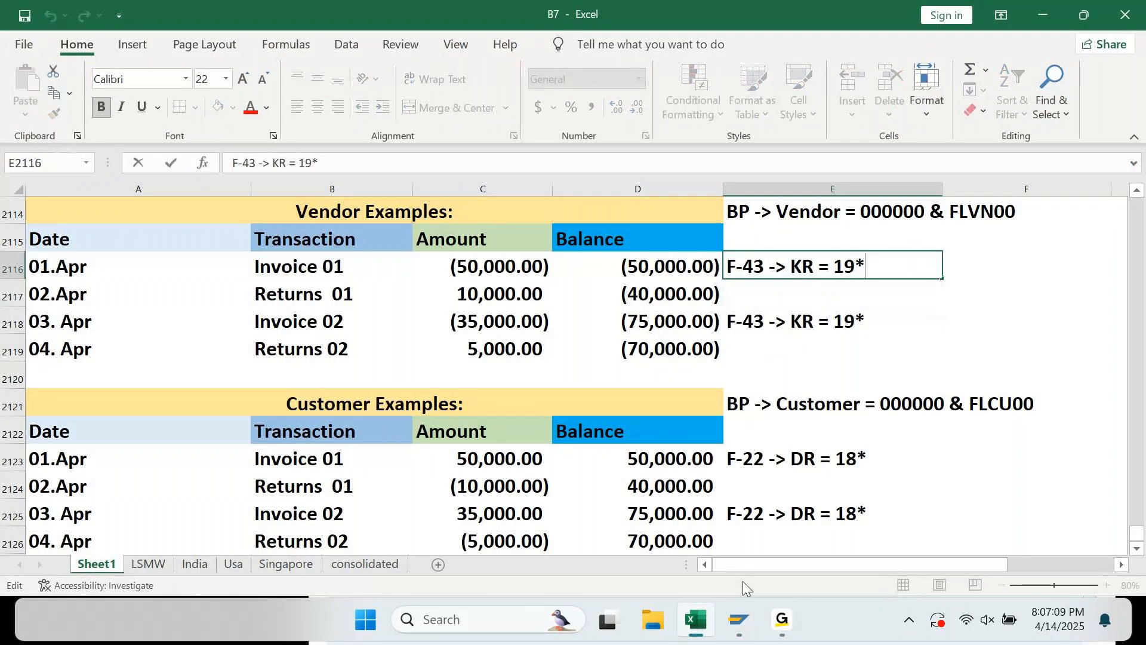
text((pk)
key(BackSpace)
key(BackSpace)
text(PK = )
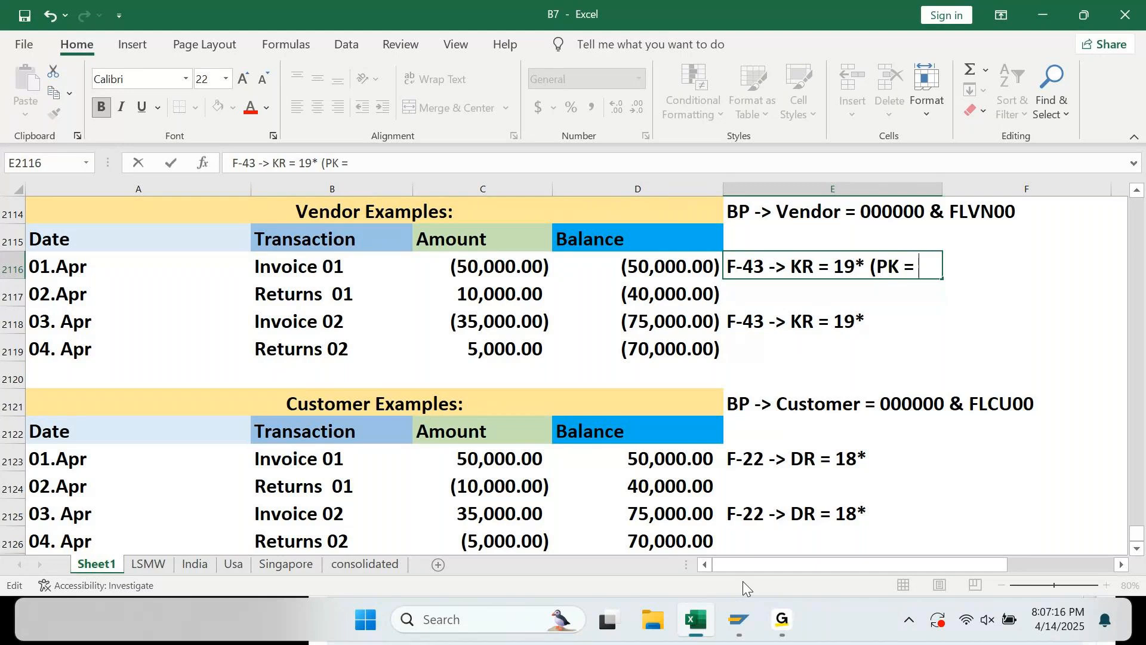
text(31 Cred)
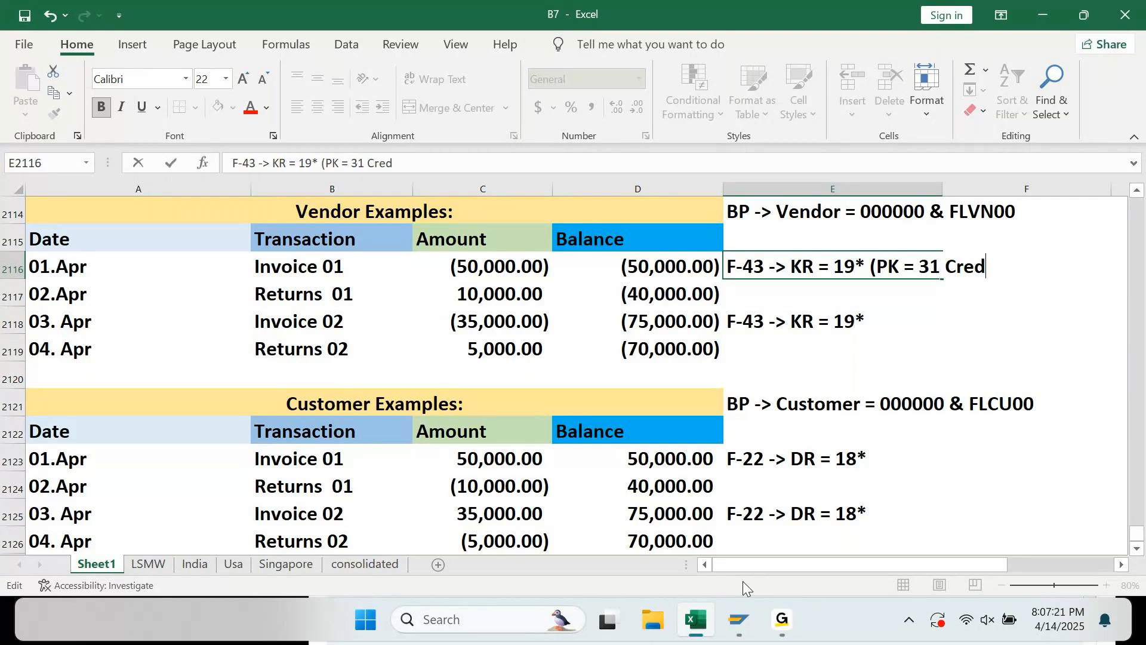
text(t)
key(BackSpace)
text(it))
key(Return)
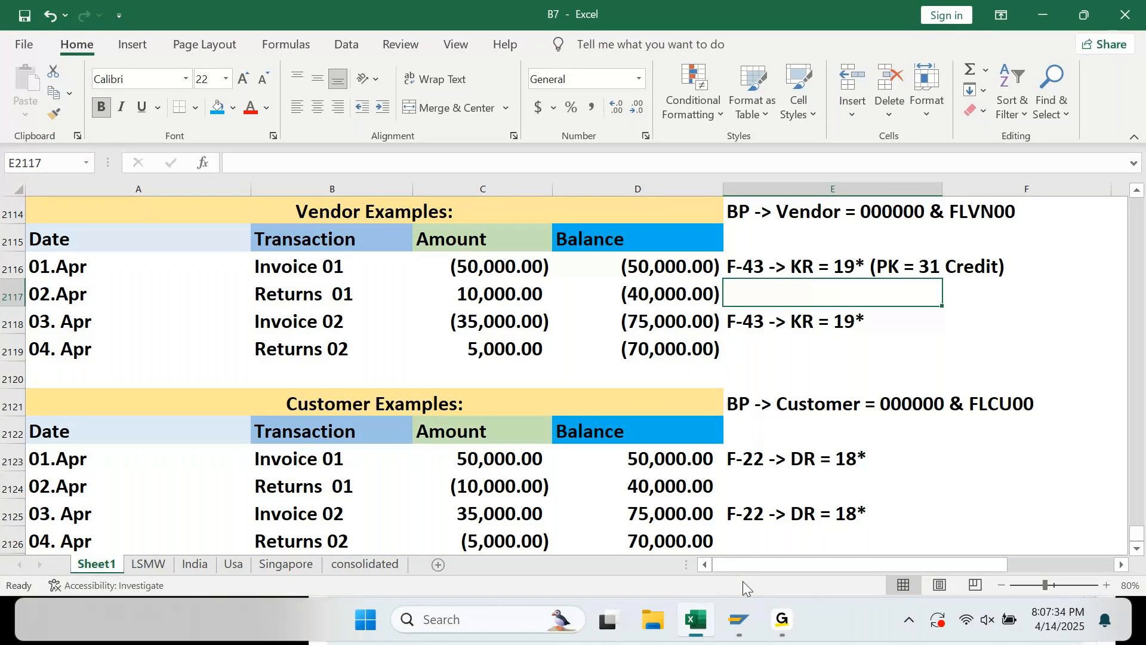
key(Left)
key(Left)
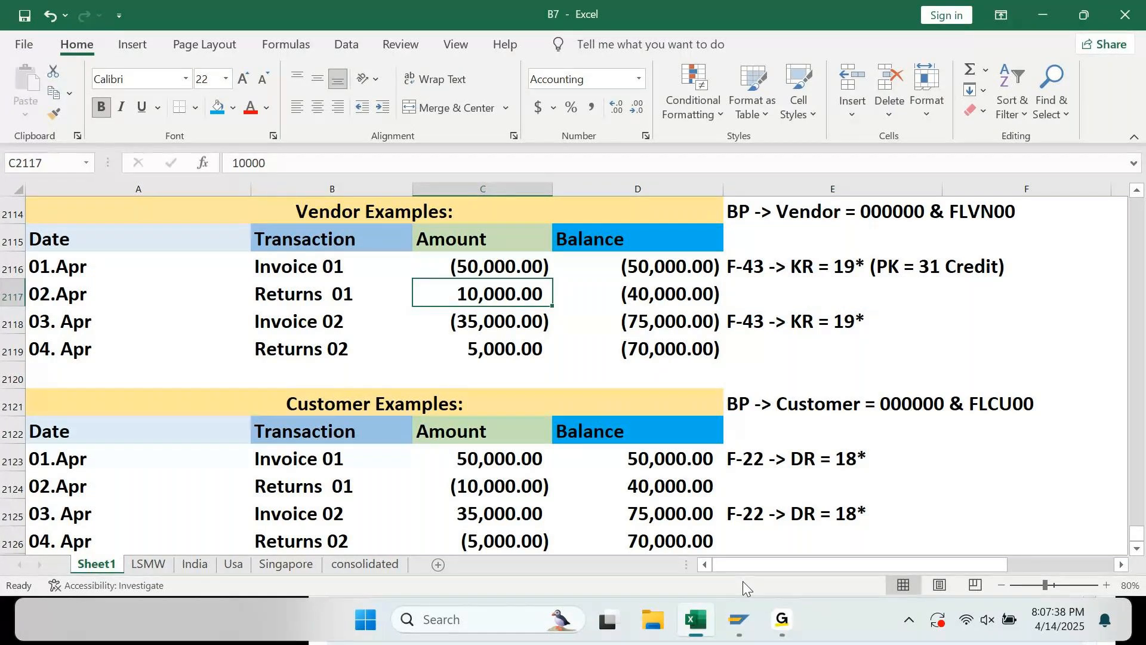
key(Up)
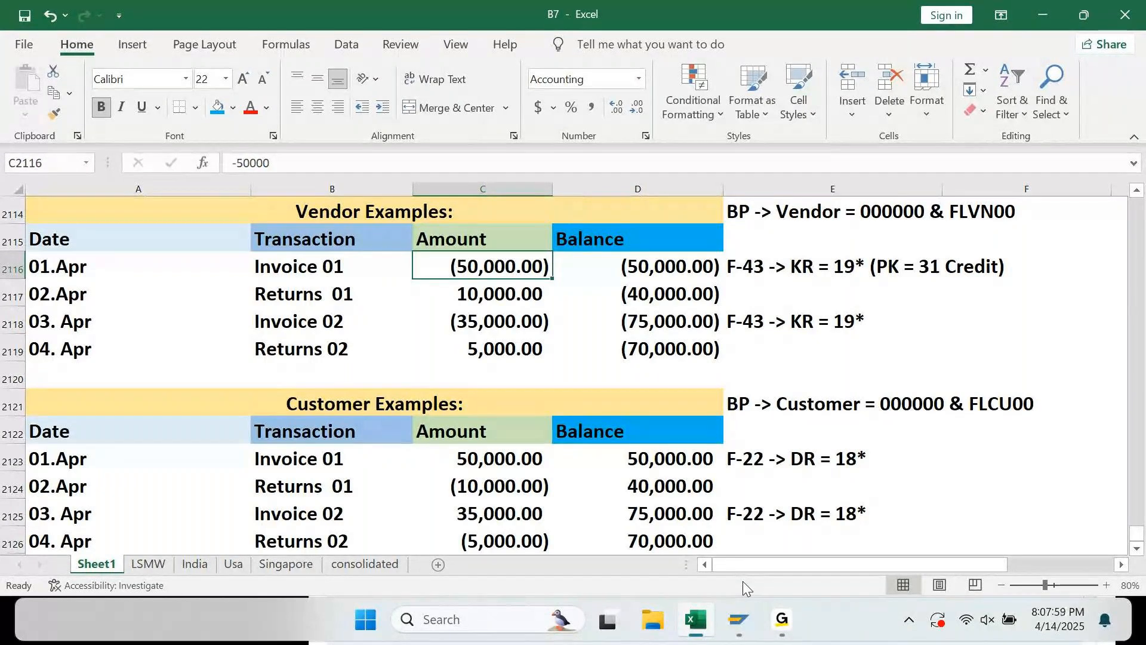
key(Down)
key(Right)
key(Right)
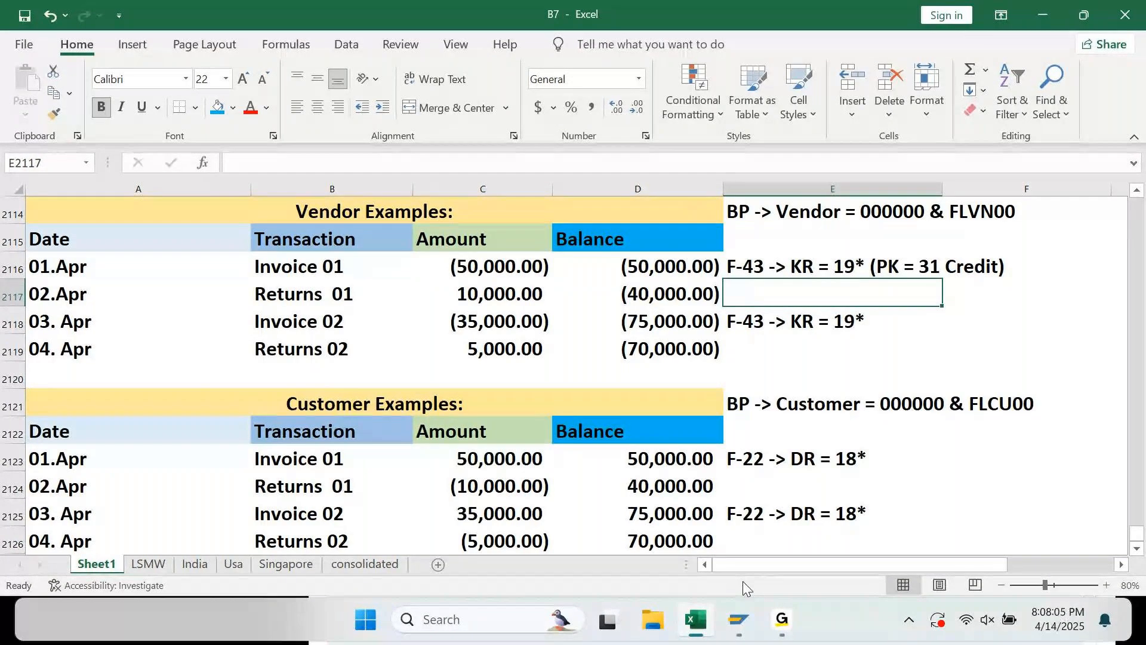
Switch to the SAP vendor credit memo window and check the document type in its header
mouse_move(739, 621)
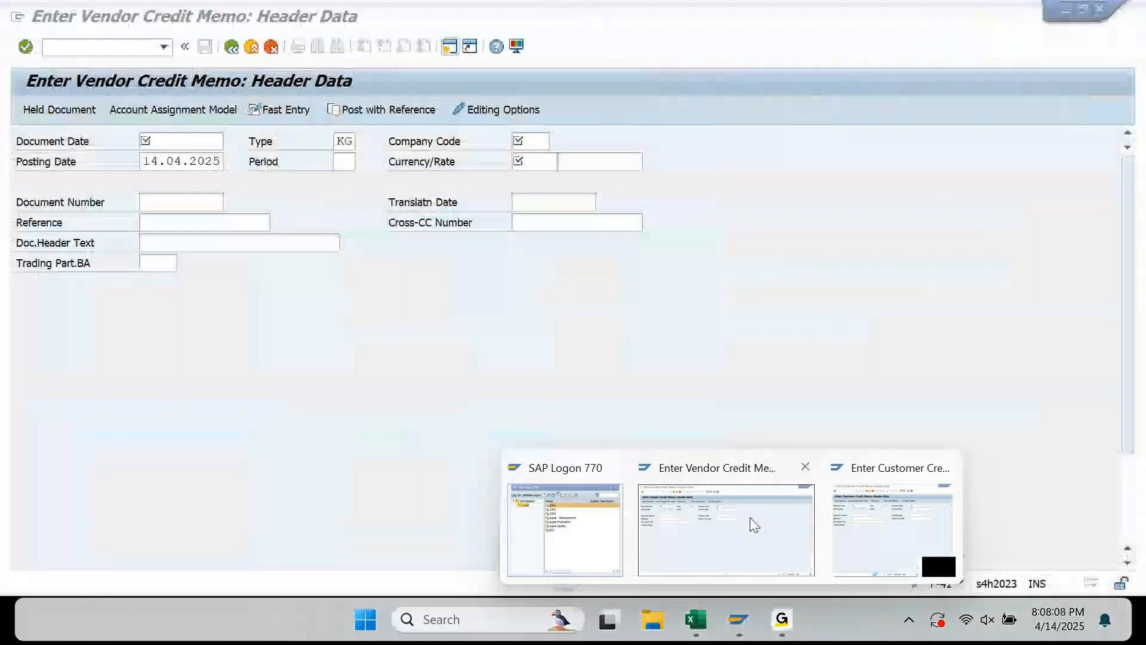
click(751, 524)
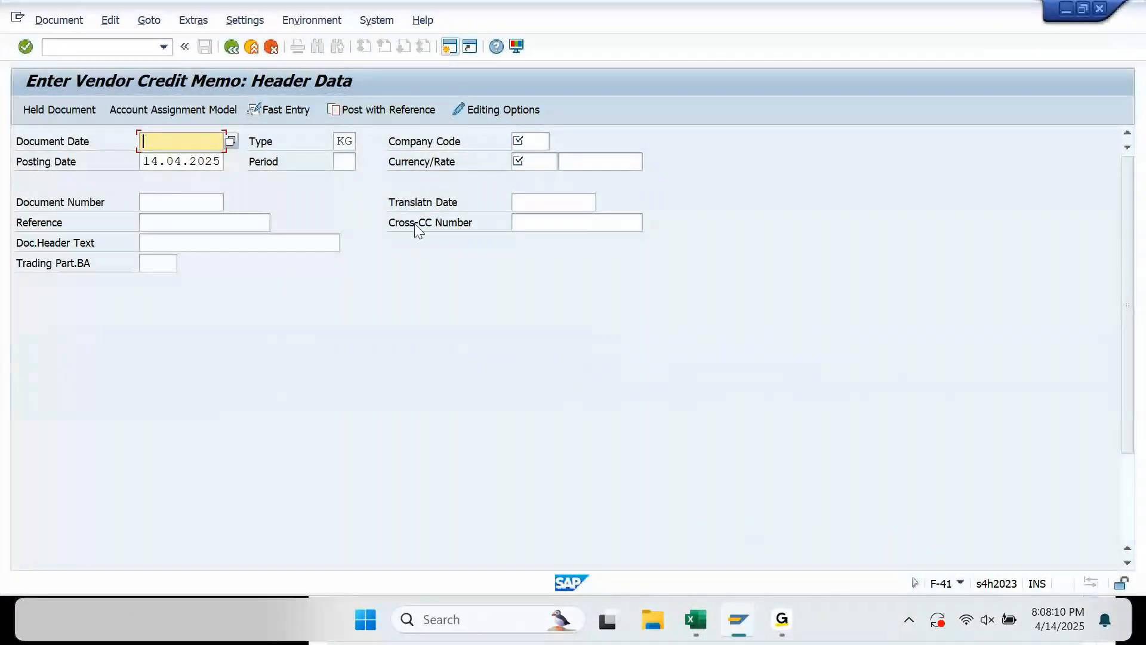
click(341, 142)
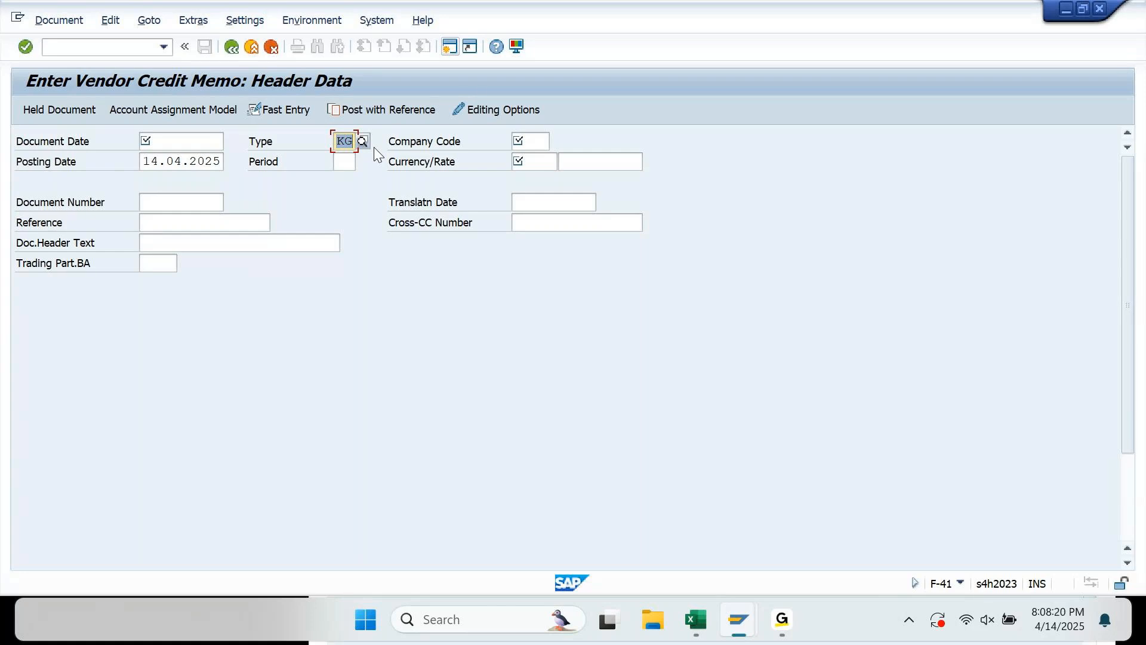
Start transaction OBA7 in a new session, check the number range of document type KG, and return to the overview
click(449, 46)
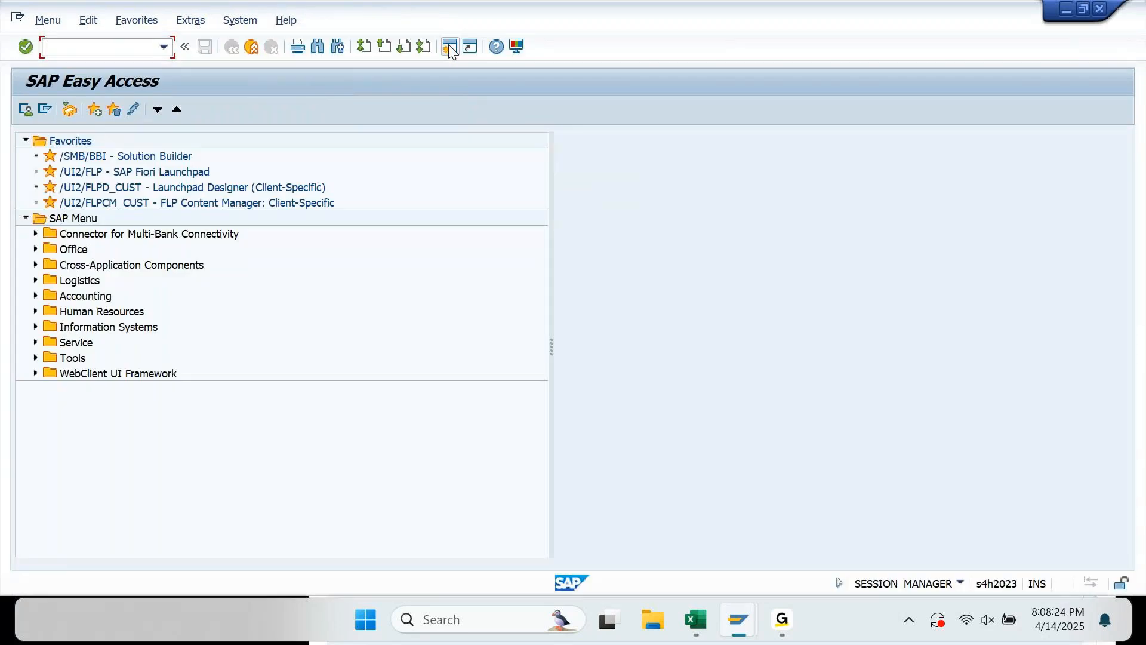
text(OBA7)
key(Return)
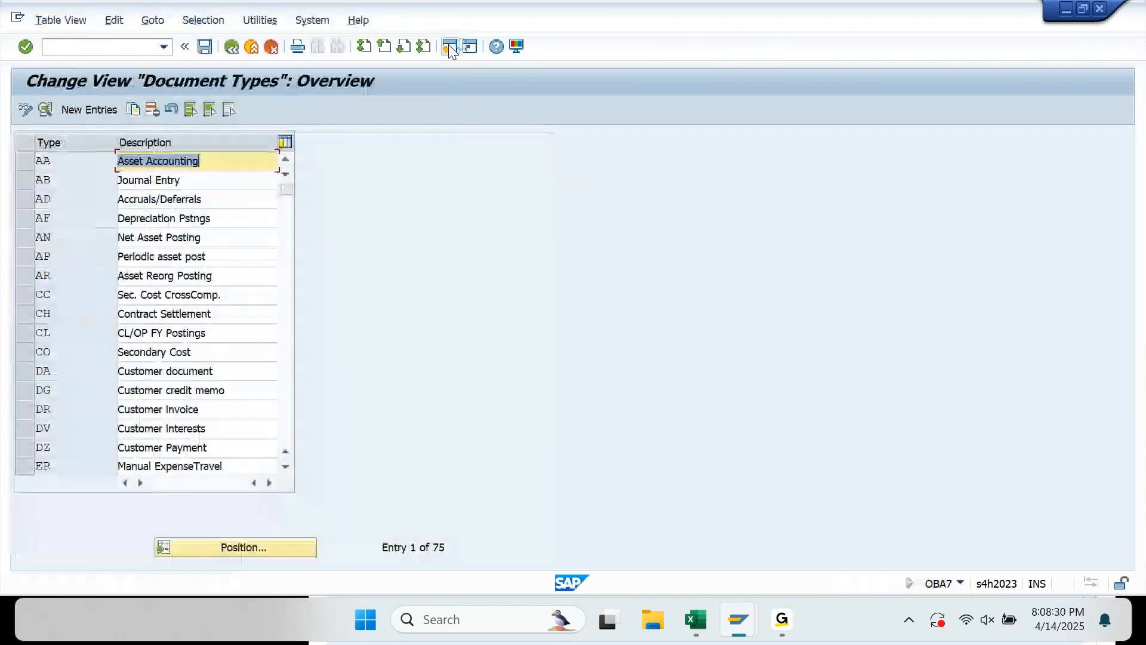
click(285, 357)
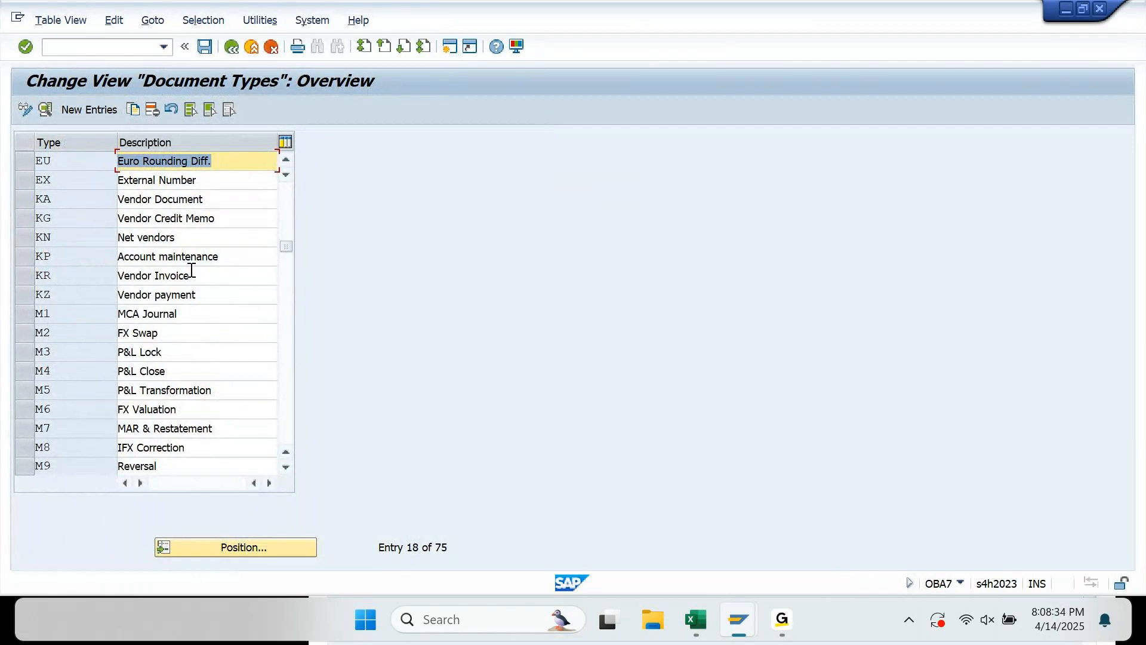
double_click(171, 218)
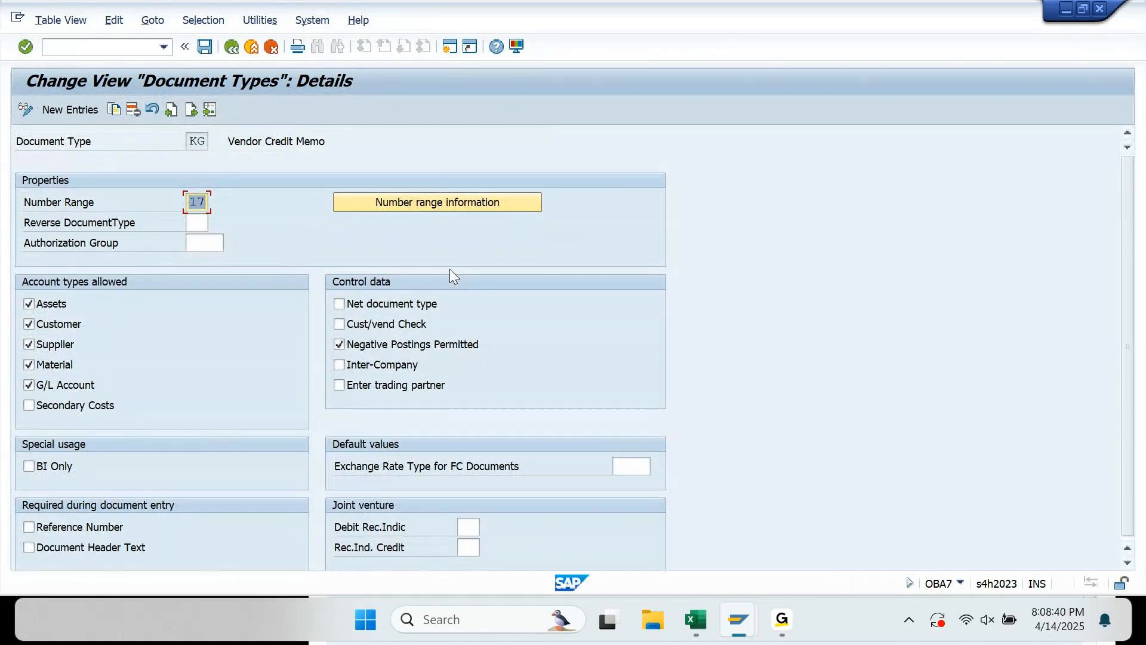
click(232, 47)
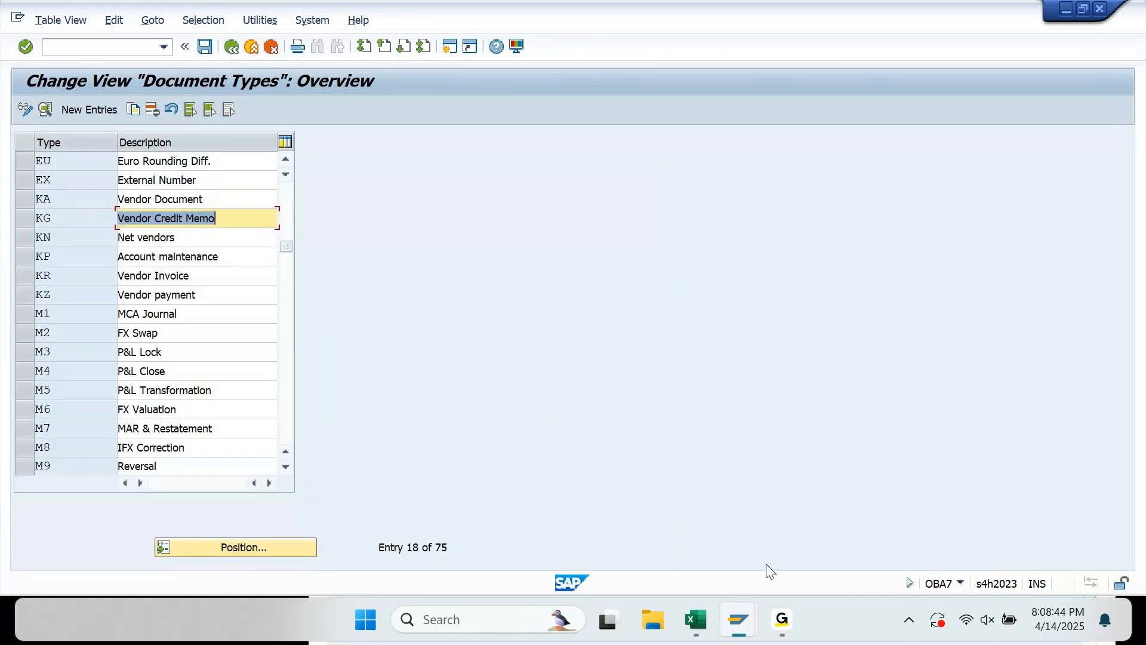
Switch to Excel and enter "F-41 -> KG = 17* (PK = 21 Debit)" beside the vendor table's Returns 01
click(709, 610)
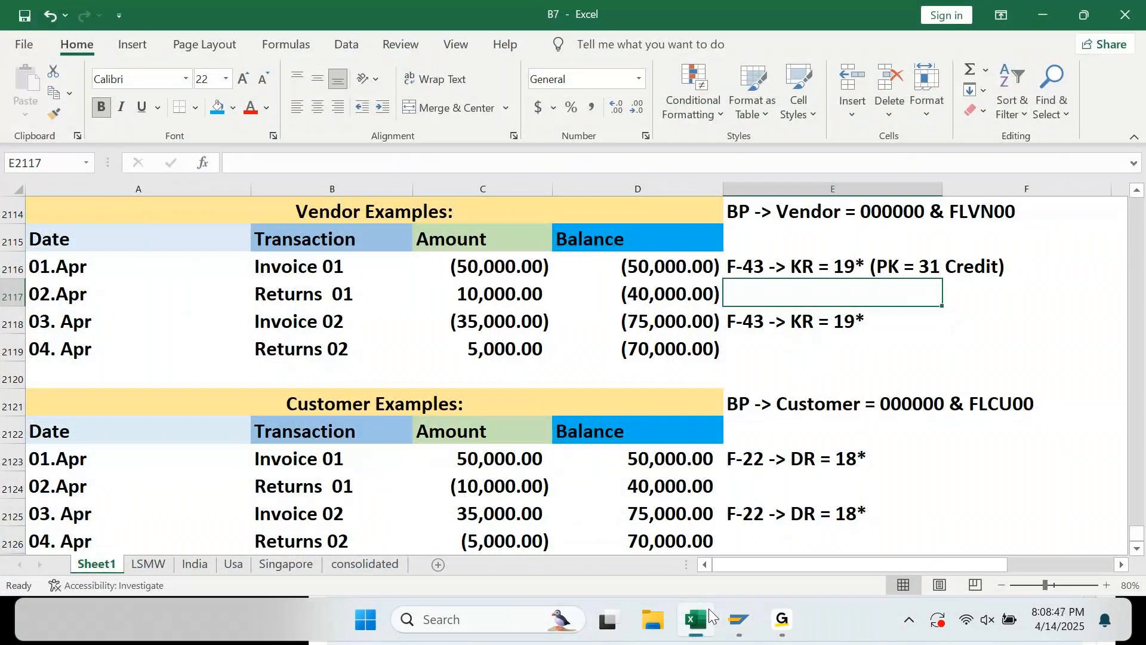
text(F-4)
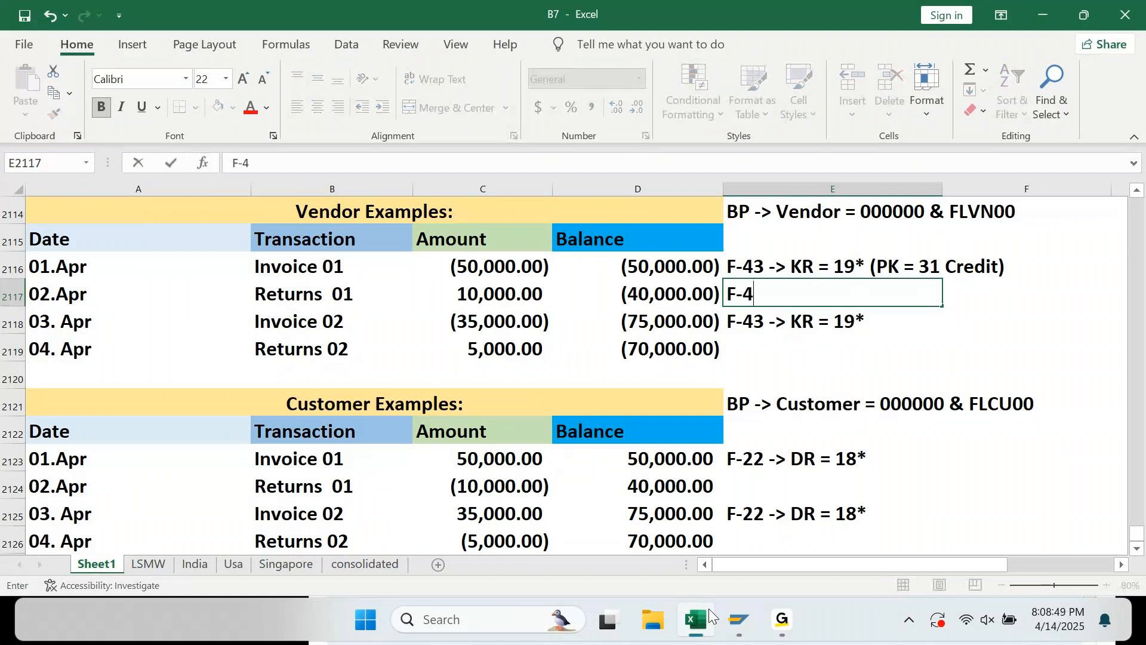
text(1 -> KG )
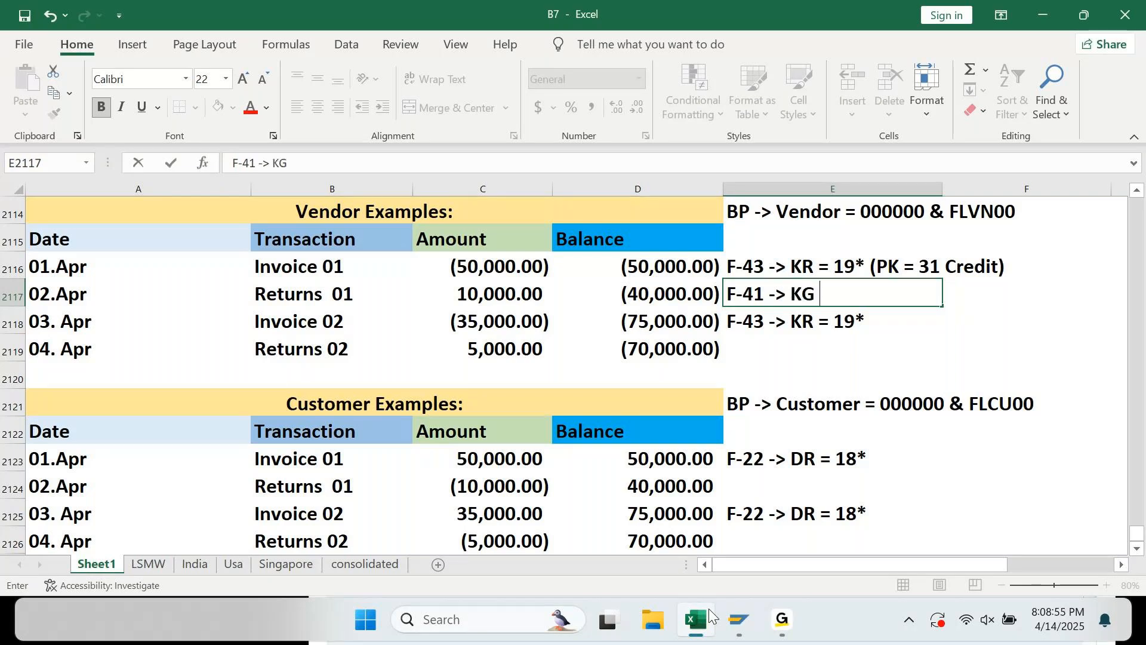
text(= 17* (PK)
text(=)
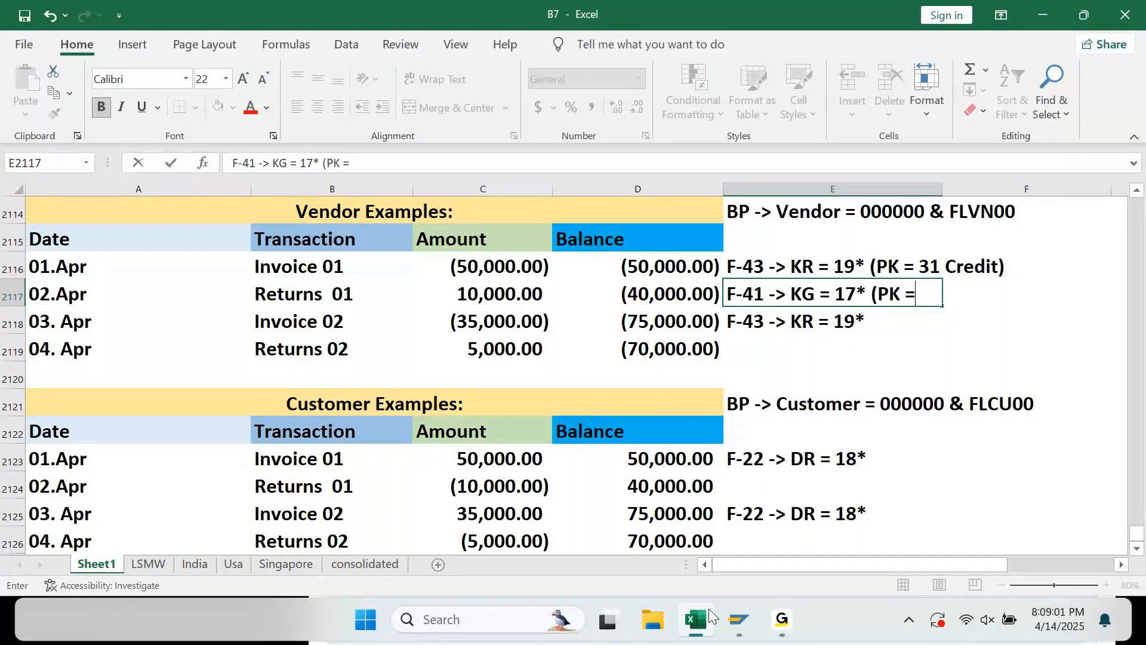
text( 21 Deb)
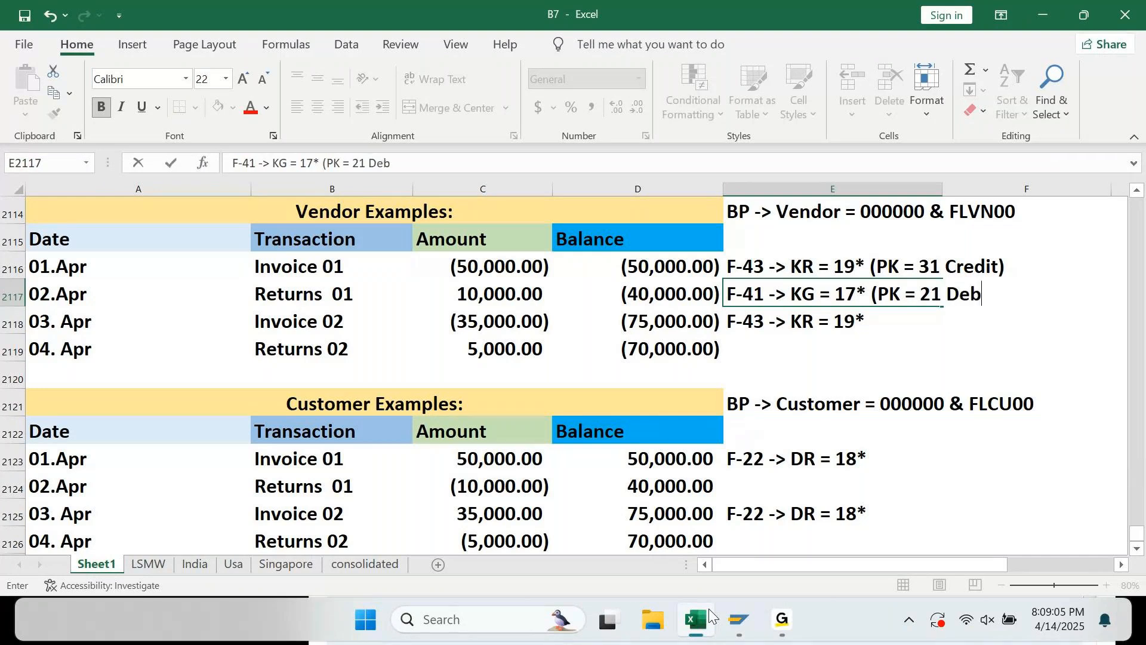
text(it))
key(Return)
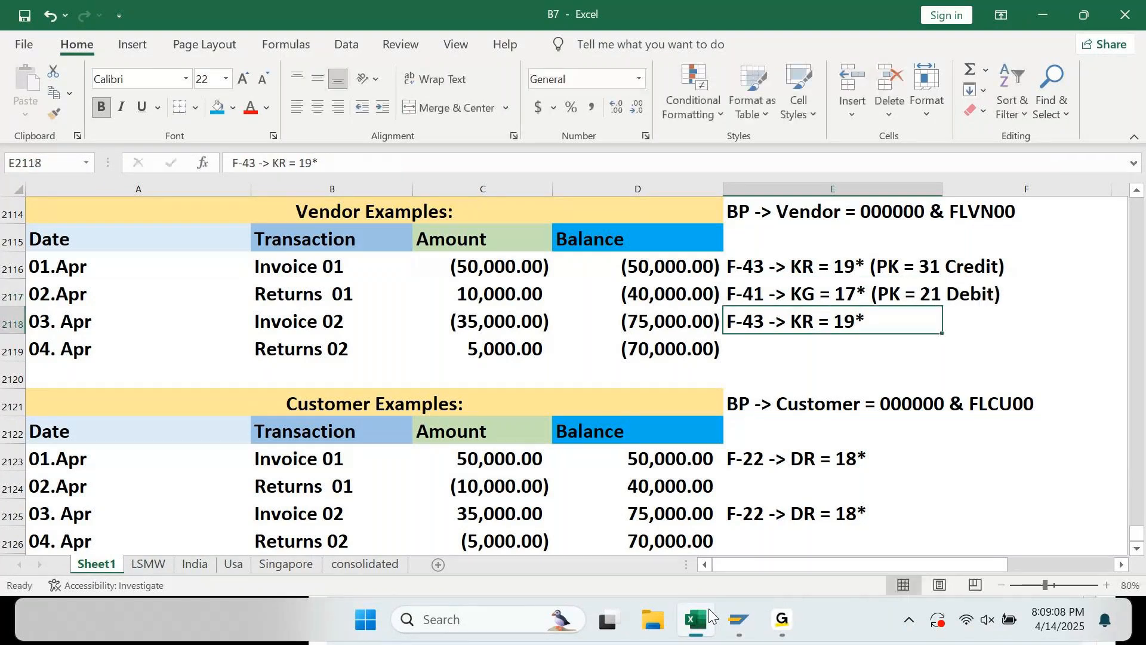
Copy the vendor Returns 01 posting note to the Returns 02 row
key(Up)
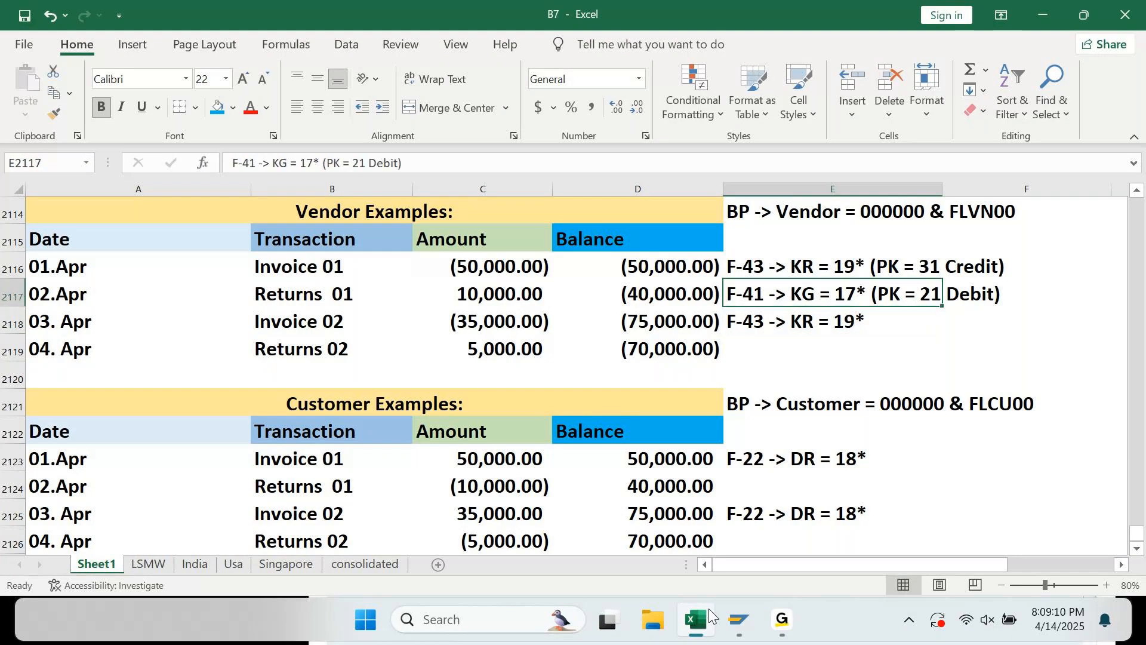
key(ctrl+c)
key(Down)
key(Down)
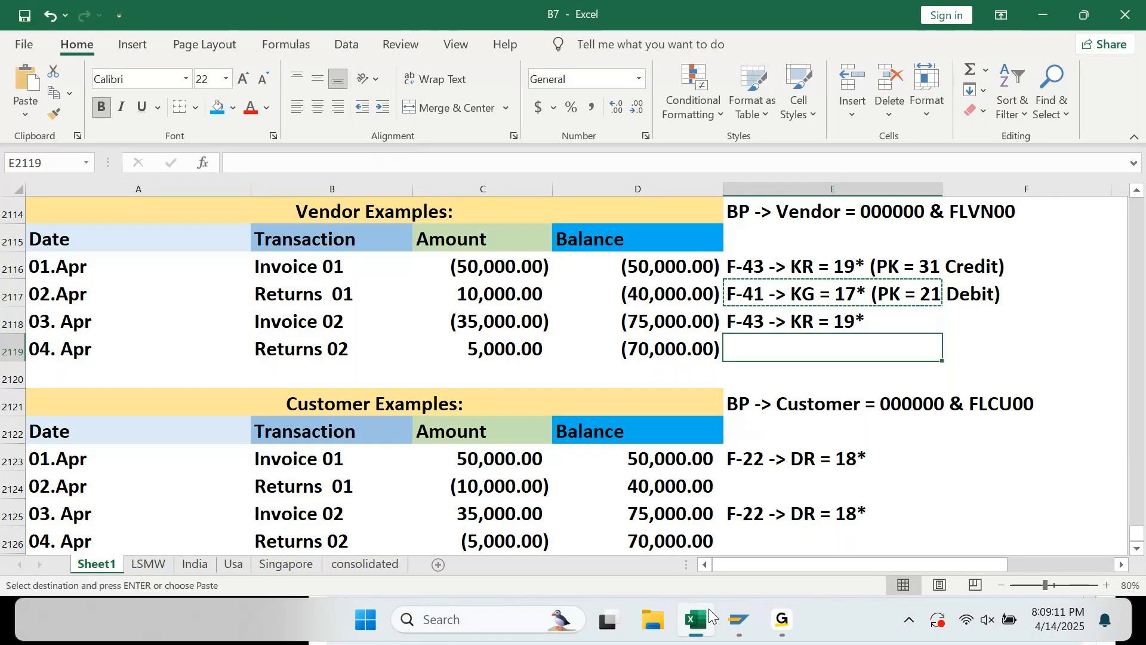
key(Return)
Replace the vendor Invoice 02 posting note with a copy of the Invoice 01 note
key(Up)
key(Up)
key(Up)
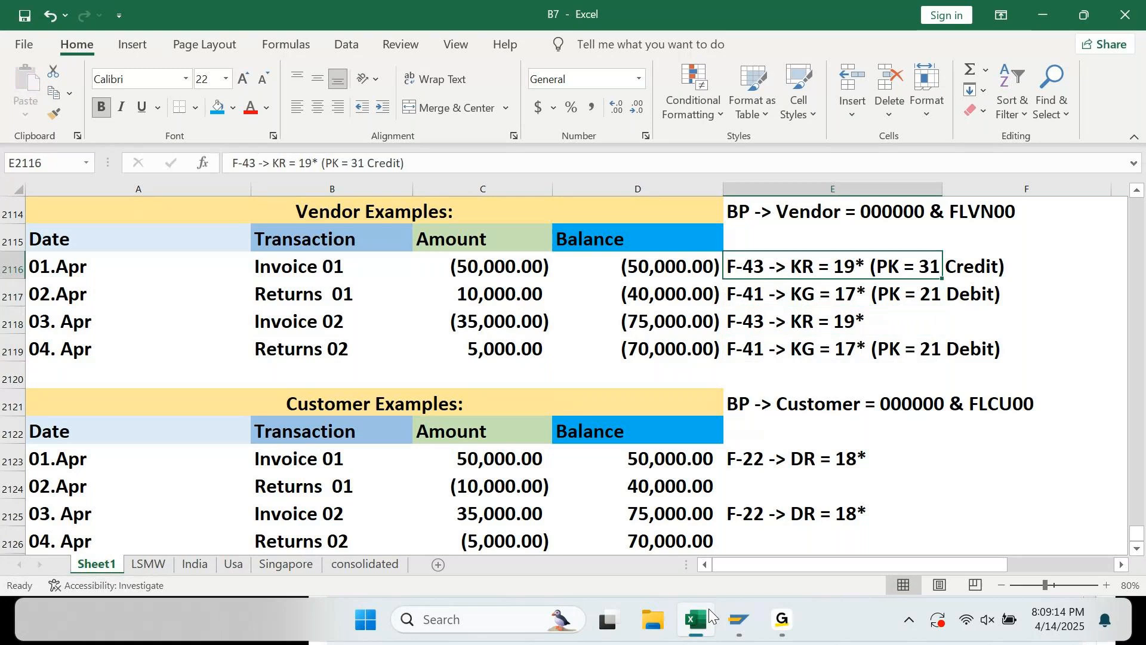
key(ctrl+c)
key(Down)
key(Down)
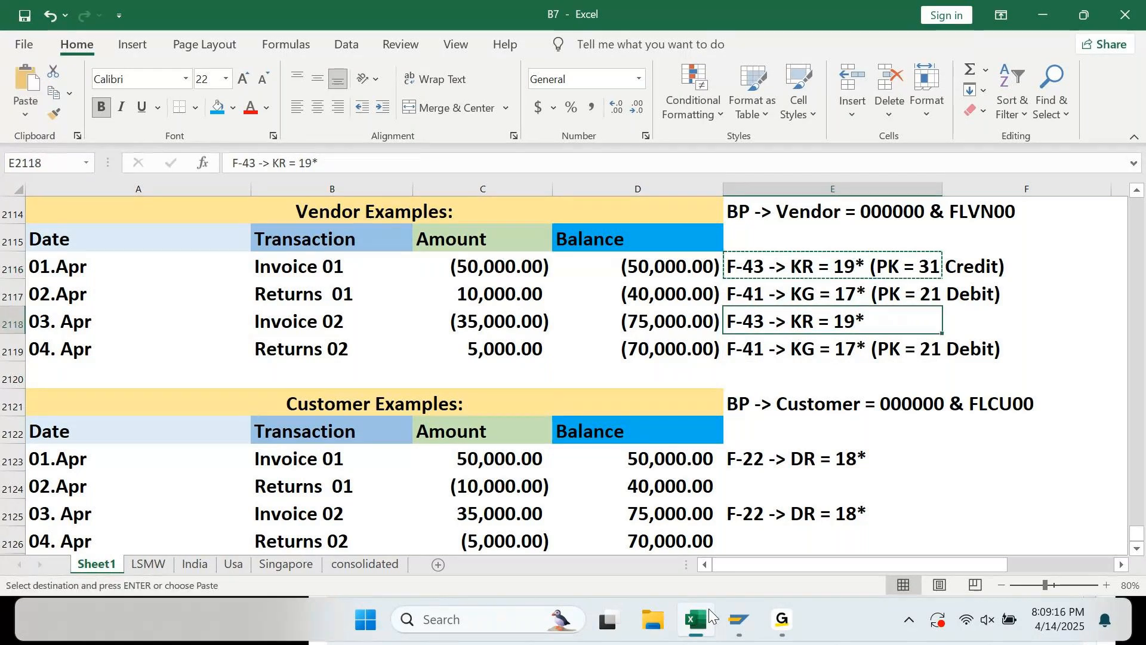
key(Return)
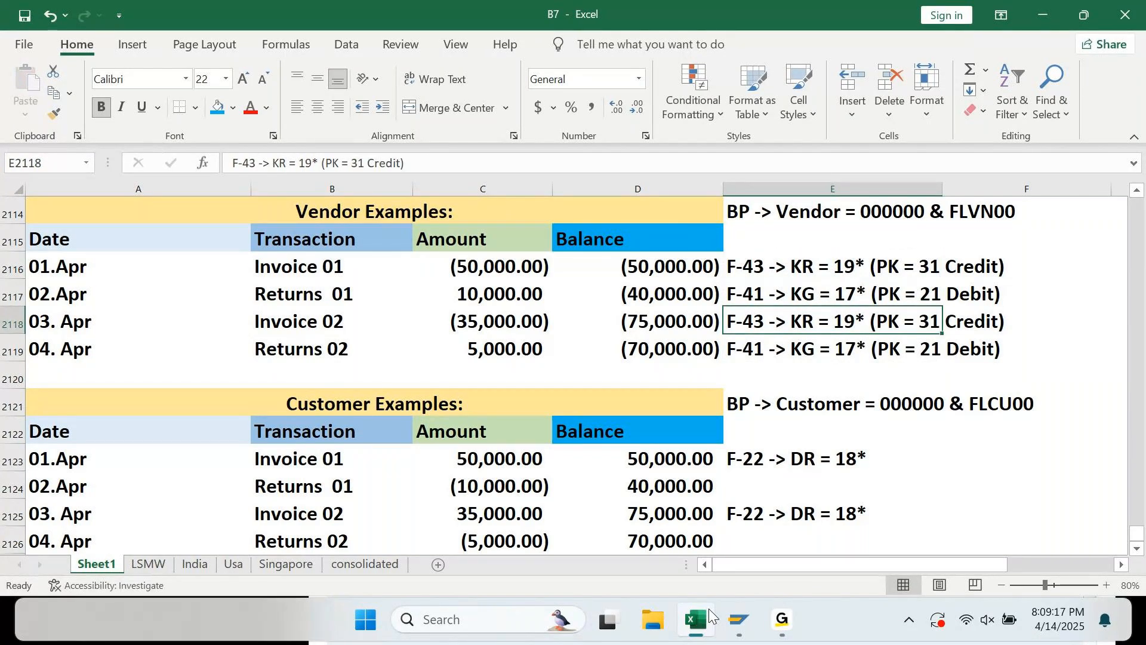
key(Right)
key(Left)
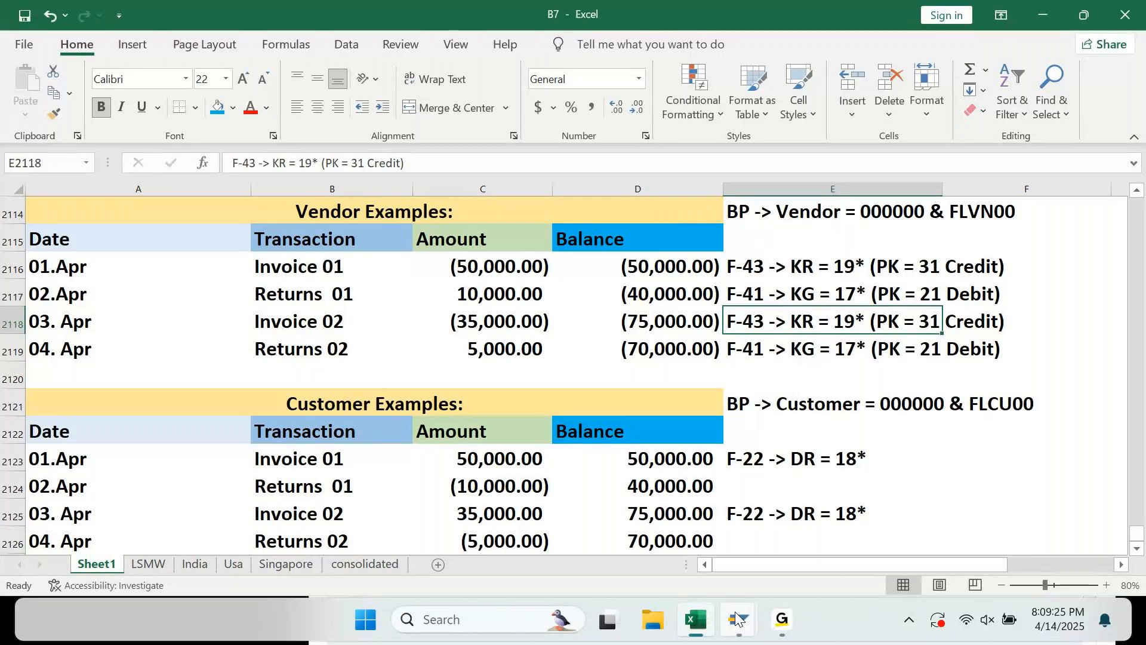
Check the first line item's posting key in the SAP vendor credit memo F-41, and return to the Excel tables
mouse_move(738, 619)
click(678, 527)
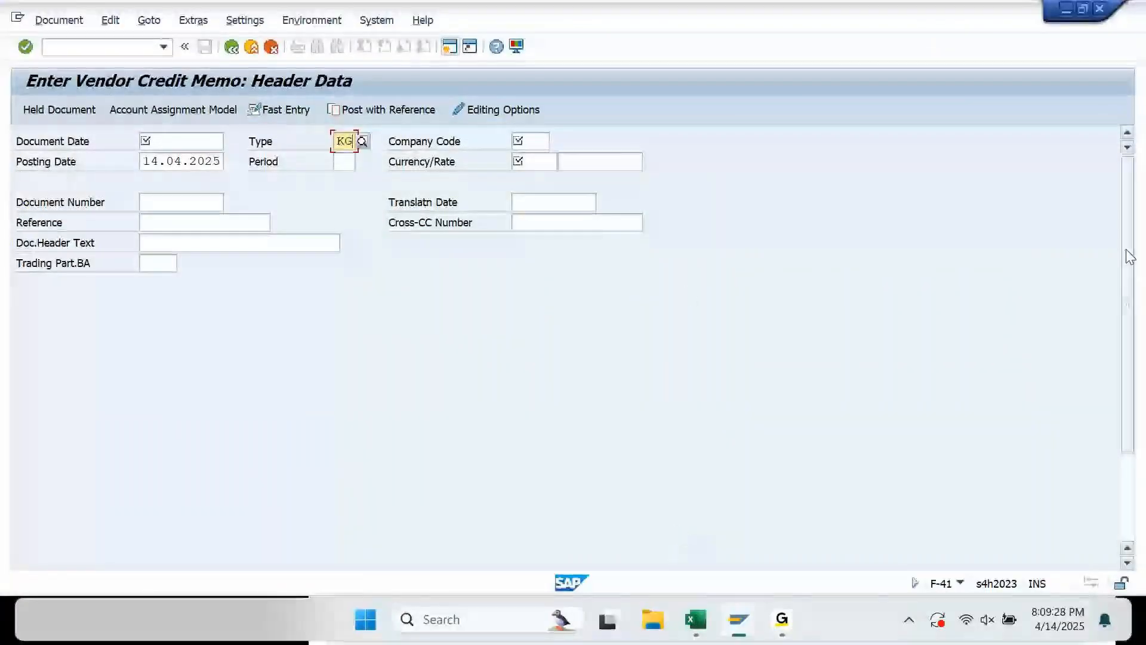
drag(1130, 257, 1126, 365)
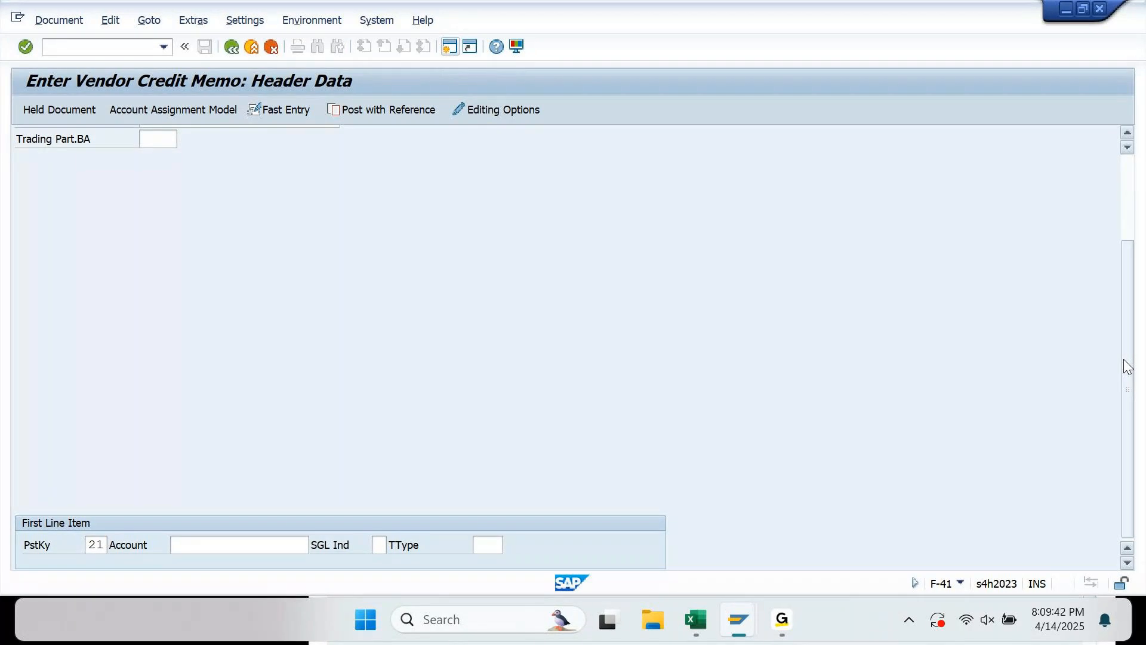
drag(1127, 365, 1132, 223)
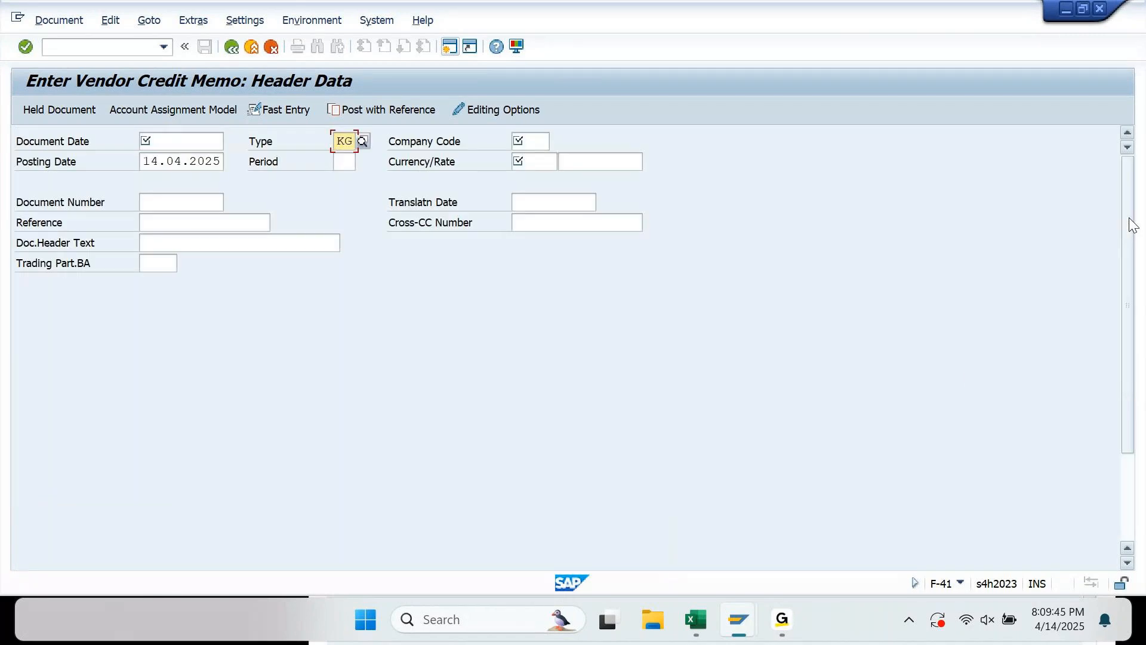
click(696, 624)
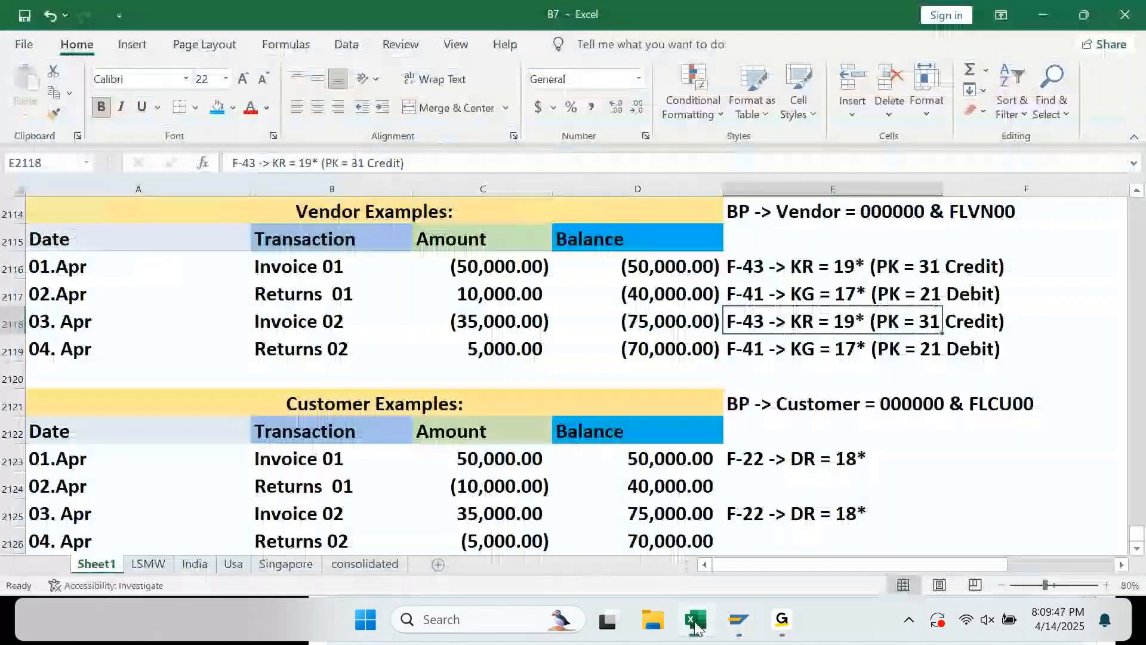
Switch to the SAP document types session, open F-01, and check its document type and first line item's posting key
click(948, 452)
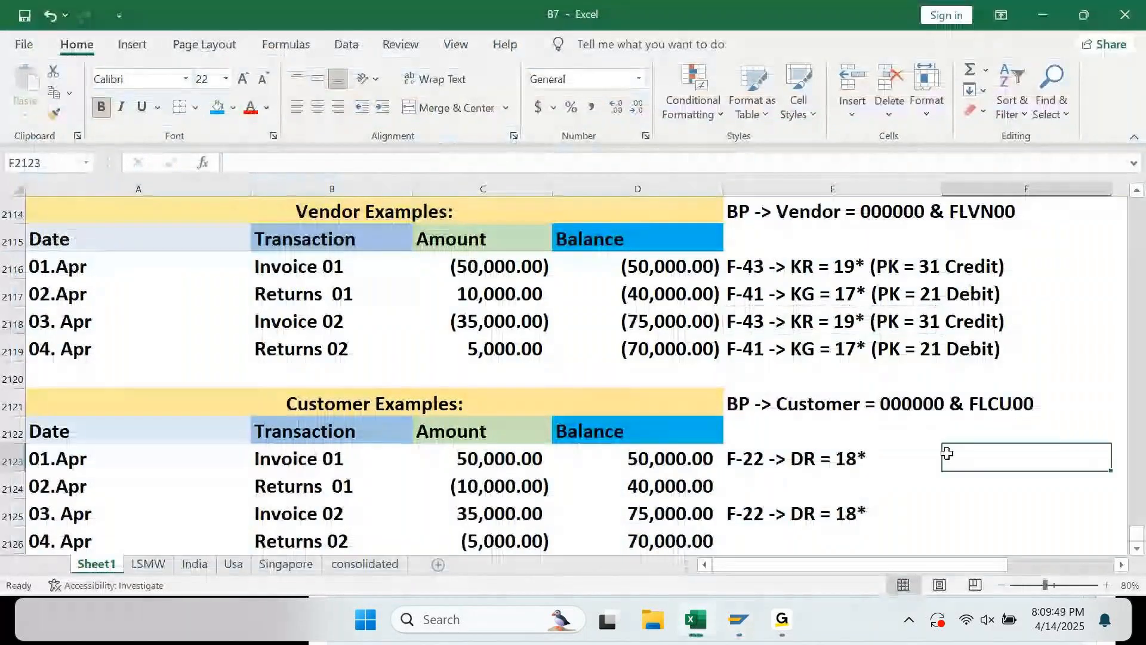
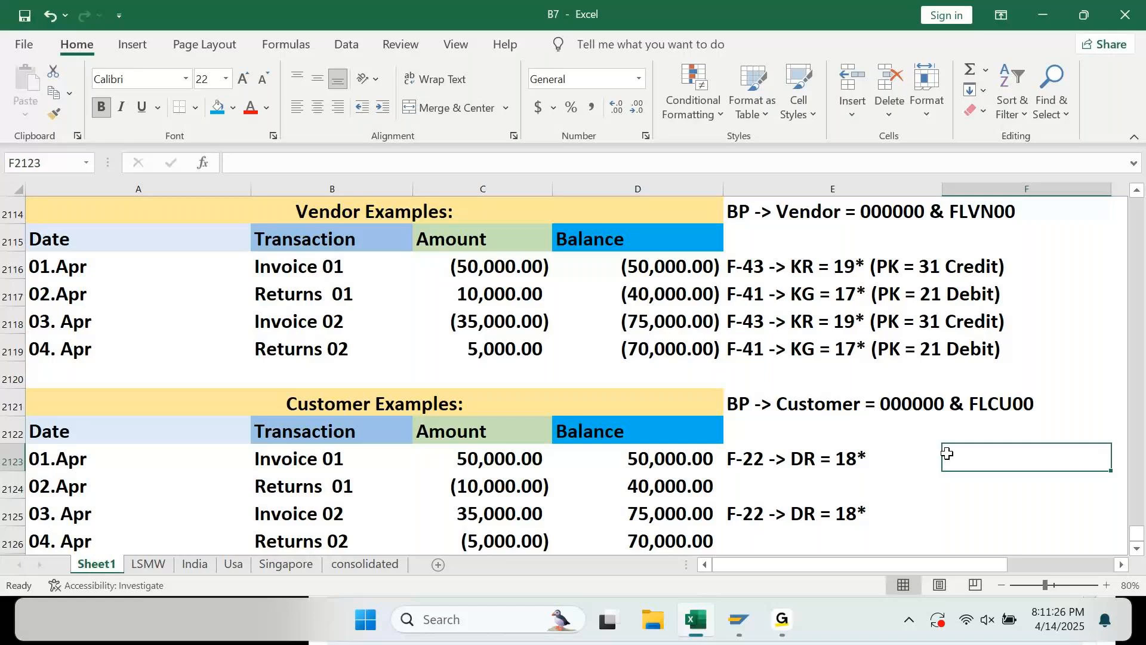
mouse_move(738, 619)
click(953, 525)
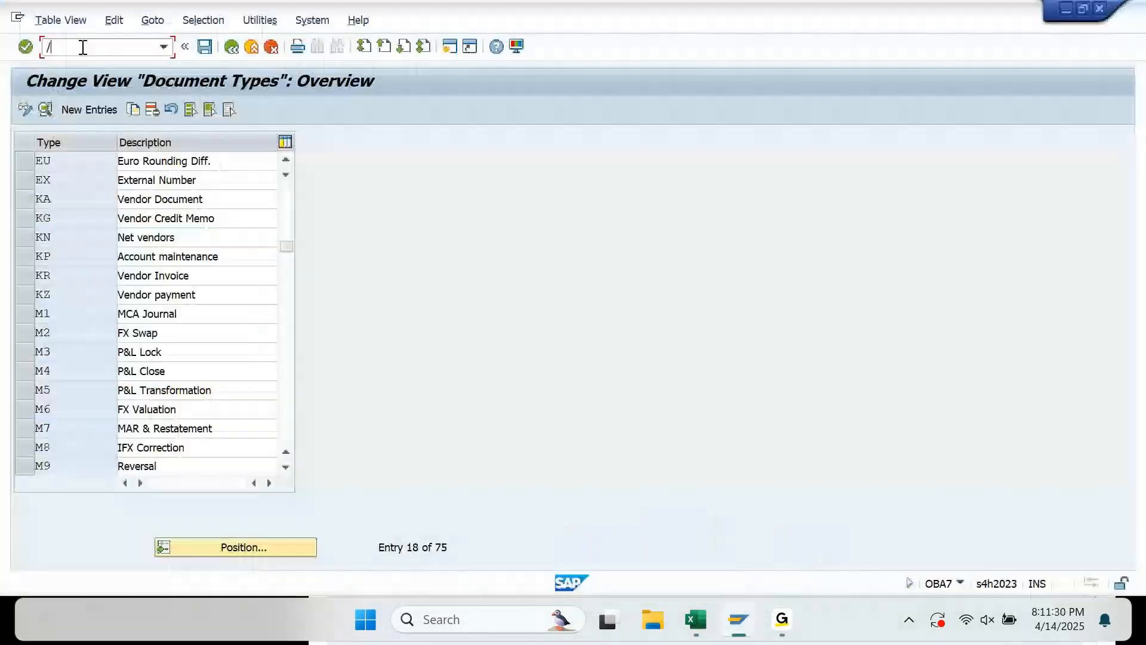
click(83, 48)
text(/nf-01)
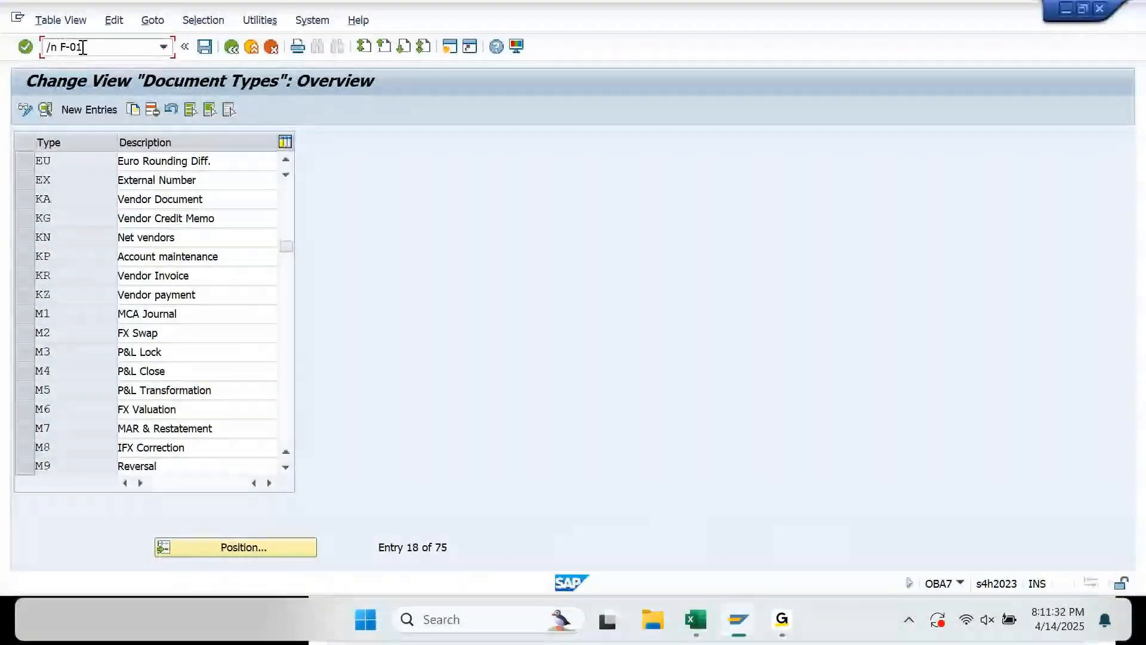
key(Return)
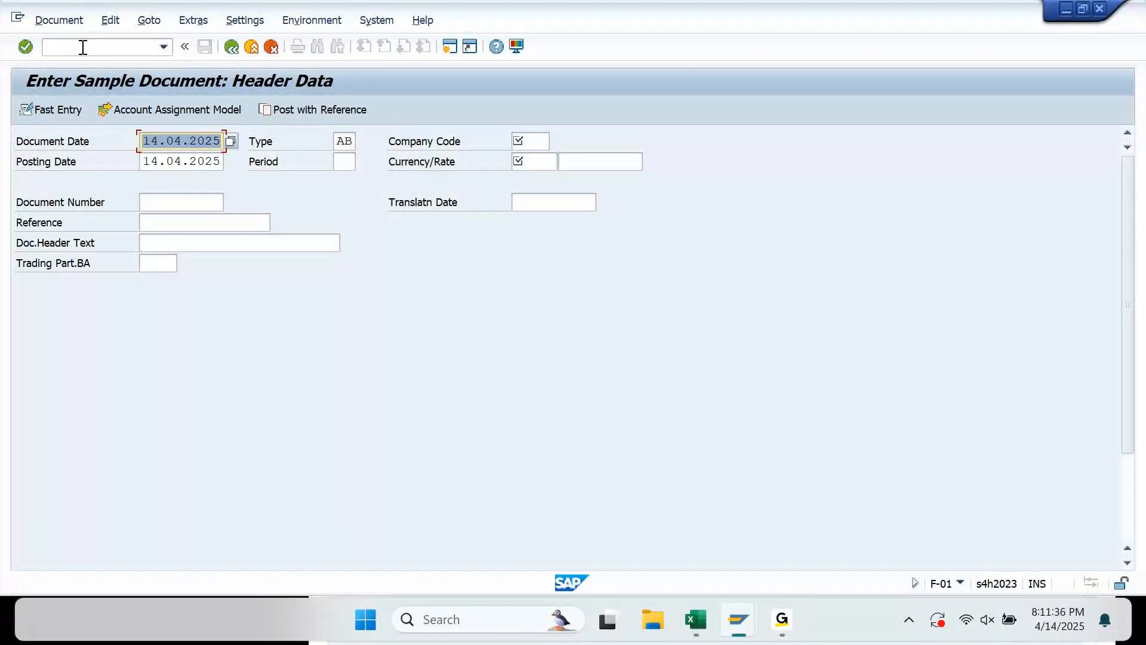
click(83, 47)
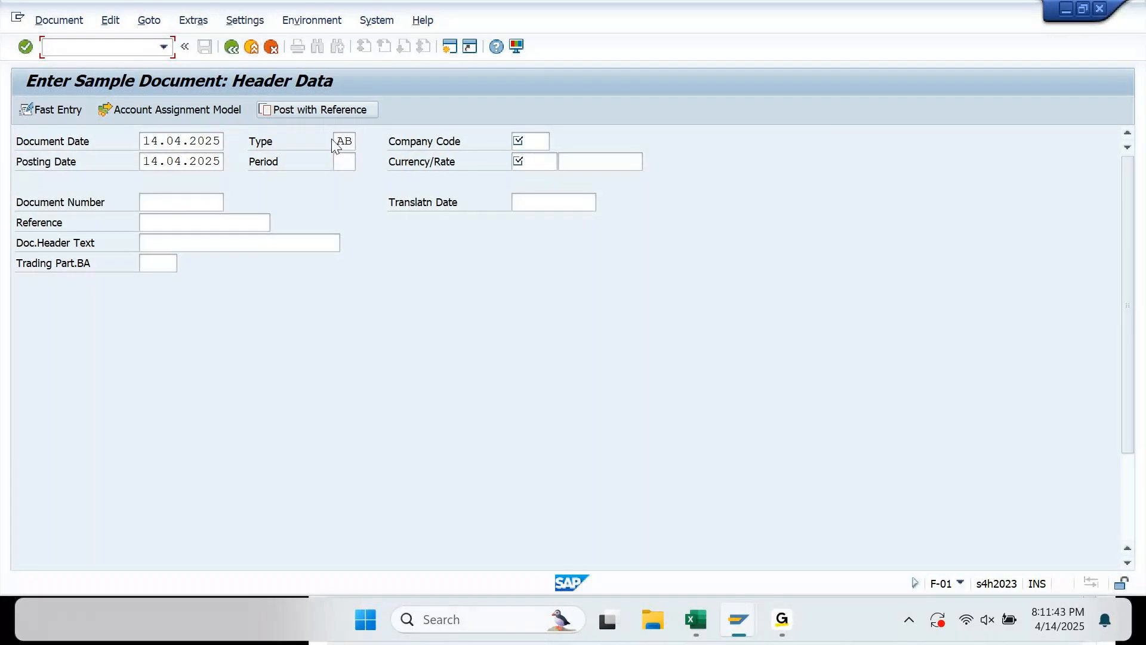
scroll(790, 261, down, 1)
scroll(790, 260, down, 1)
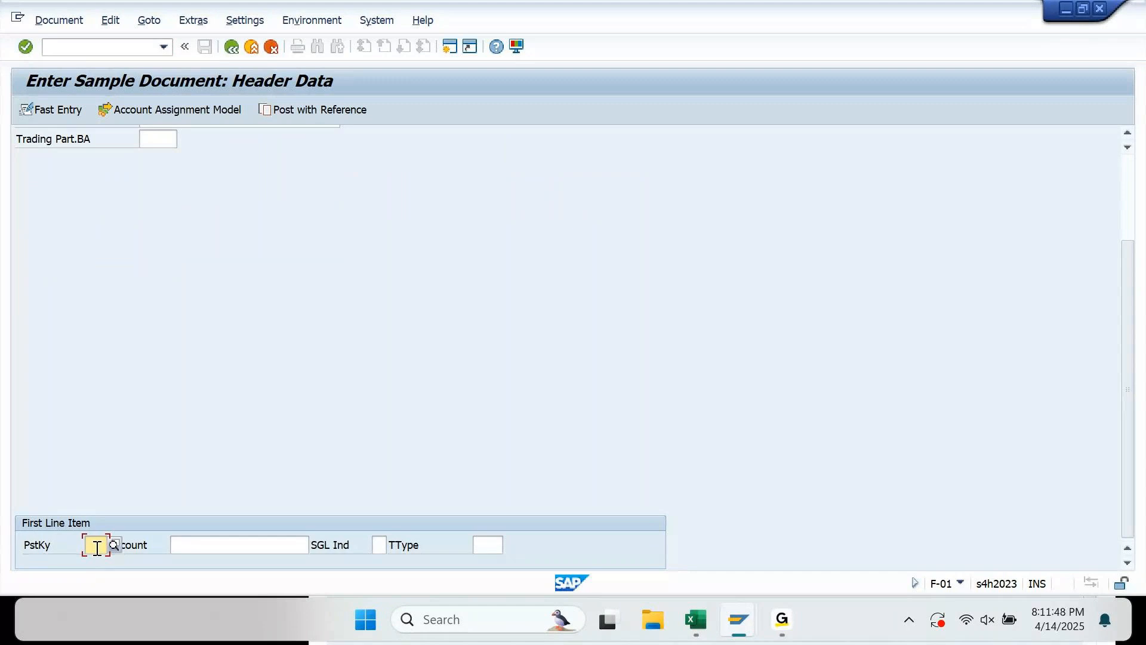
Open G/L account posting F-02 and check its document type and first line item's posting key
click(118, 48)
text(/n F-02)
key(Return)
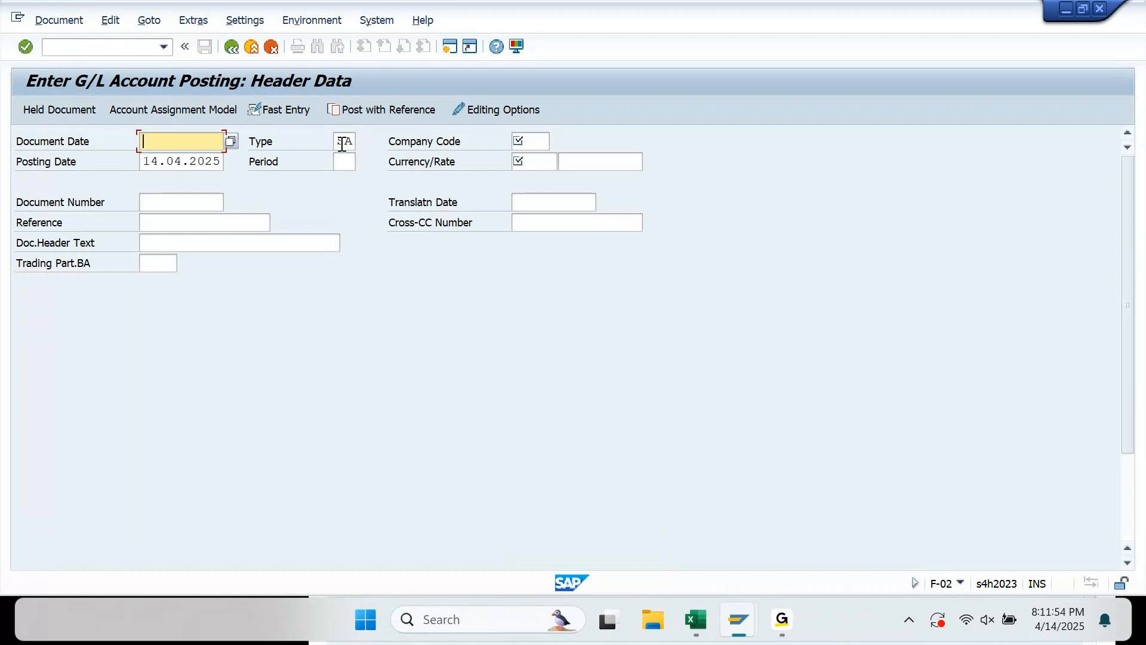
scroll(560, 266, down, 1)
scroll(560, 267, down, 1)
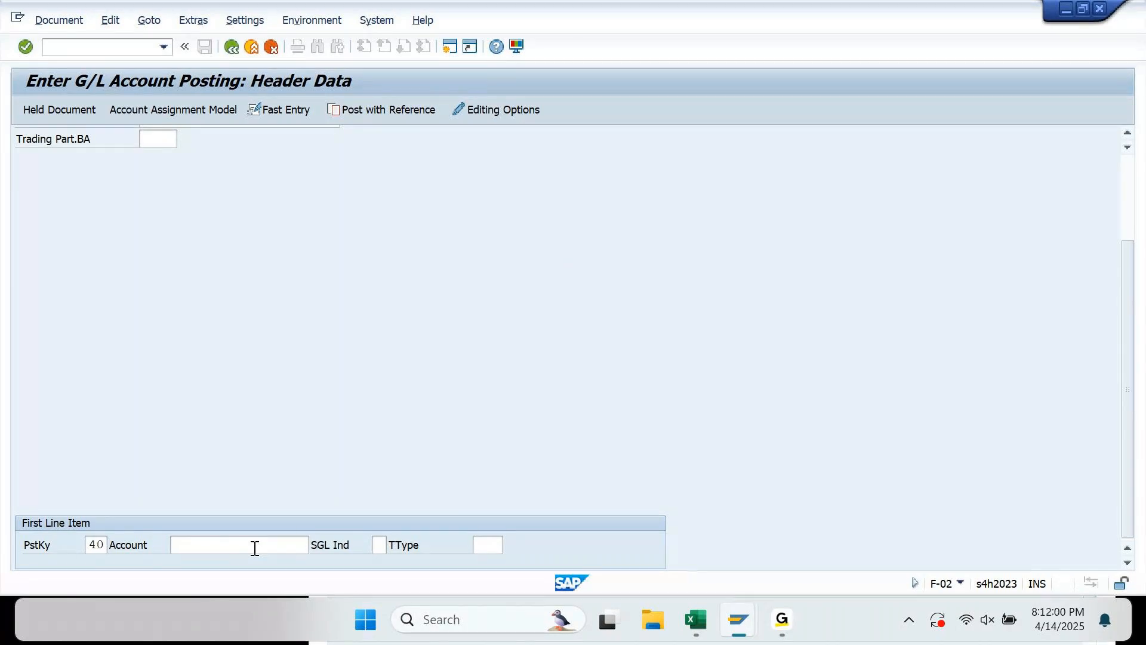
Open vendor invoice F-43 and check its document type and first line item's posting key
click(85, 50)
text(/n)
key(Return)
text(f-43)
key(Return)
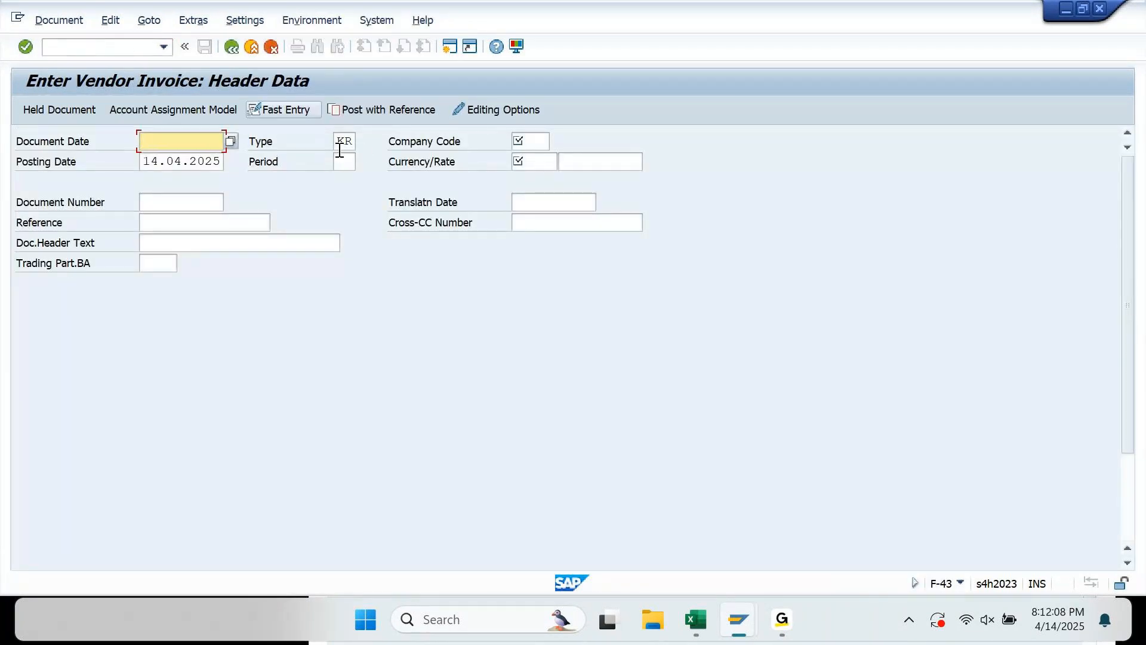
scroll(361, 142, down, 1)
scroll(431, 225, down, 3)
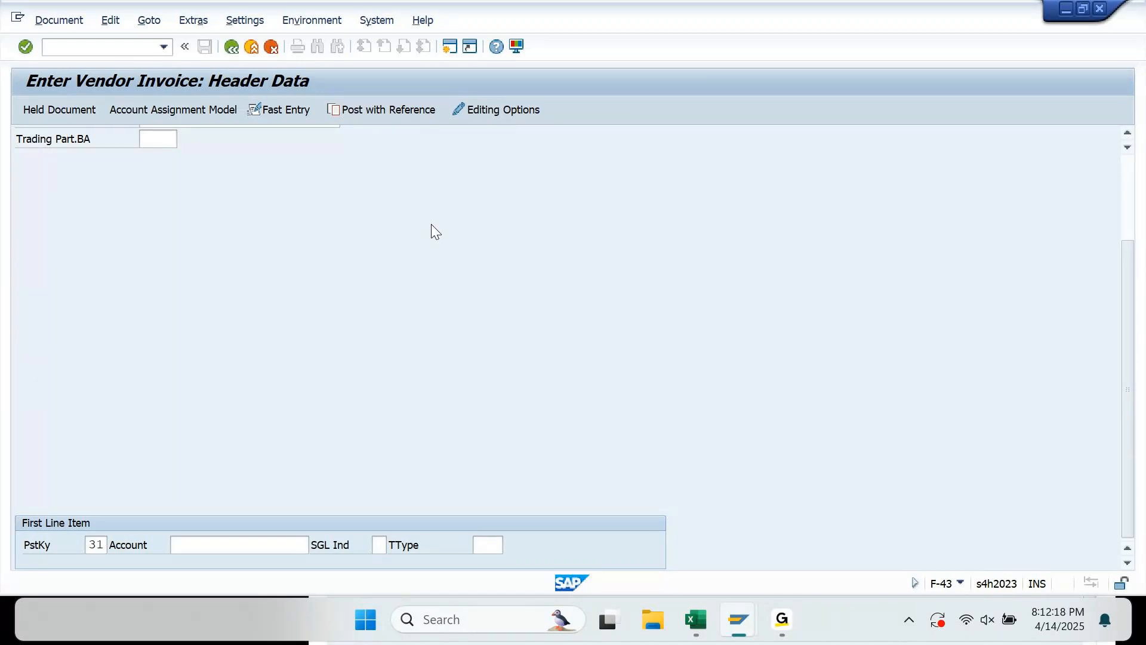
scroll(677, 261, up, 5)
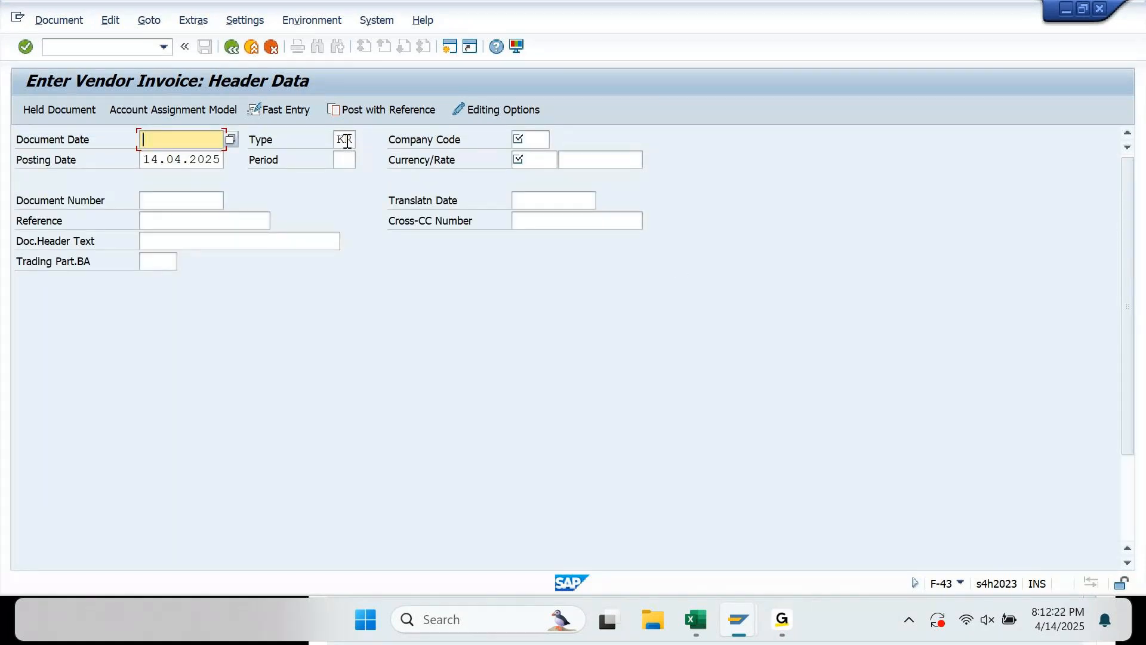
scroll(496, 313, down, 3)
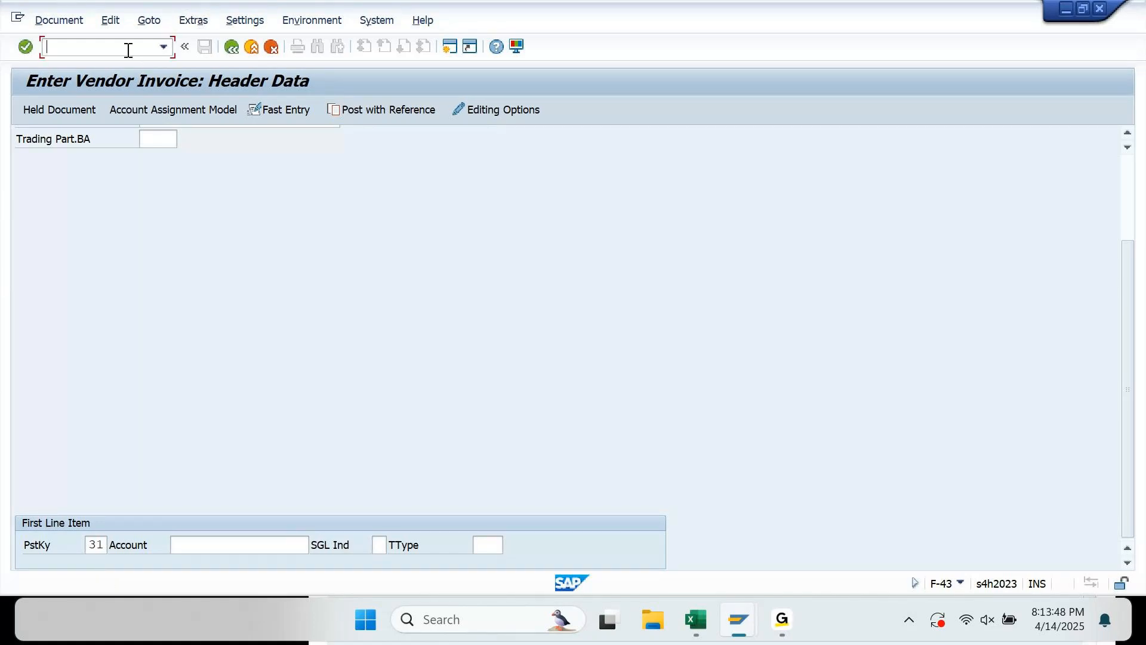
Open OBU1, dismiss the object editing messages, and examine the default document type and posting key for F-01
text(/n)
key(Return)
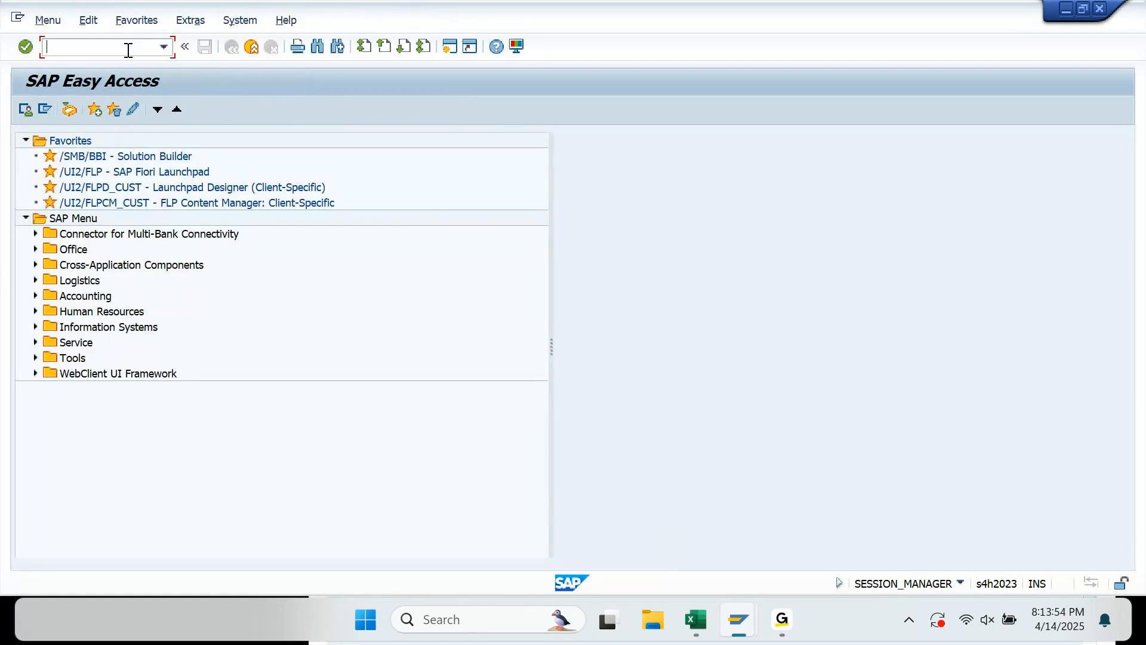
text(OBU1)
key(Return)
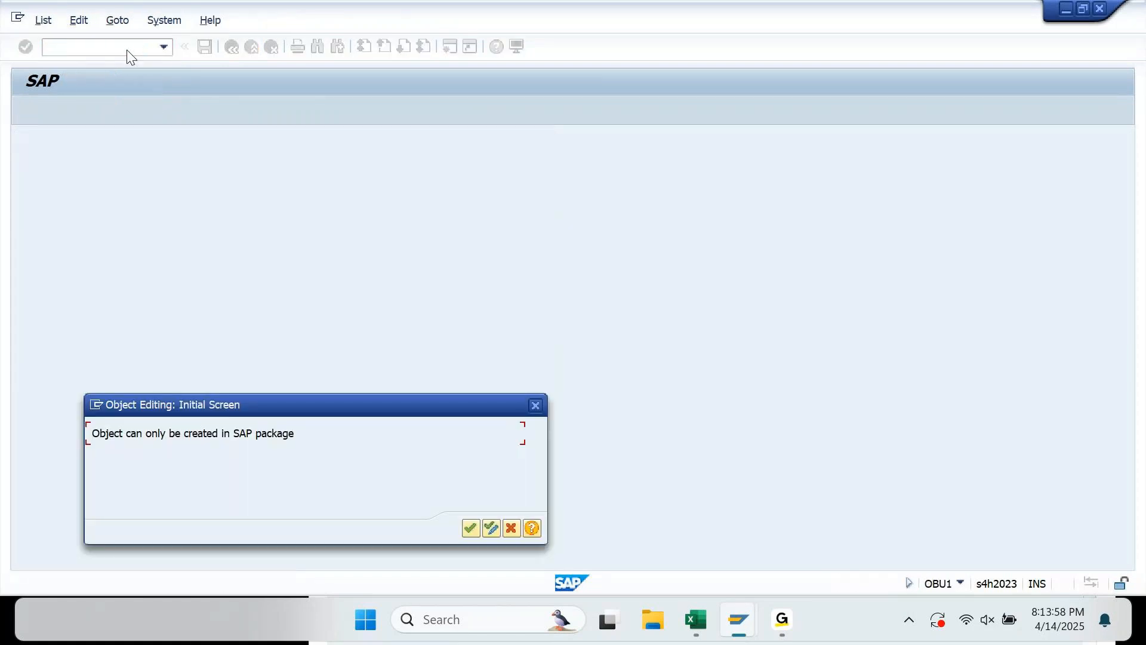
key(Return)
key(Return)
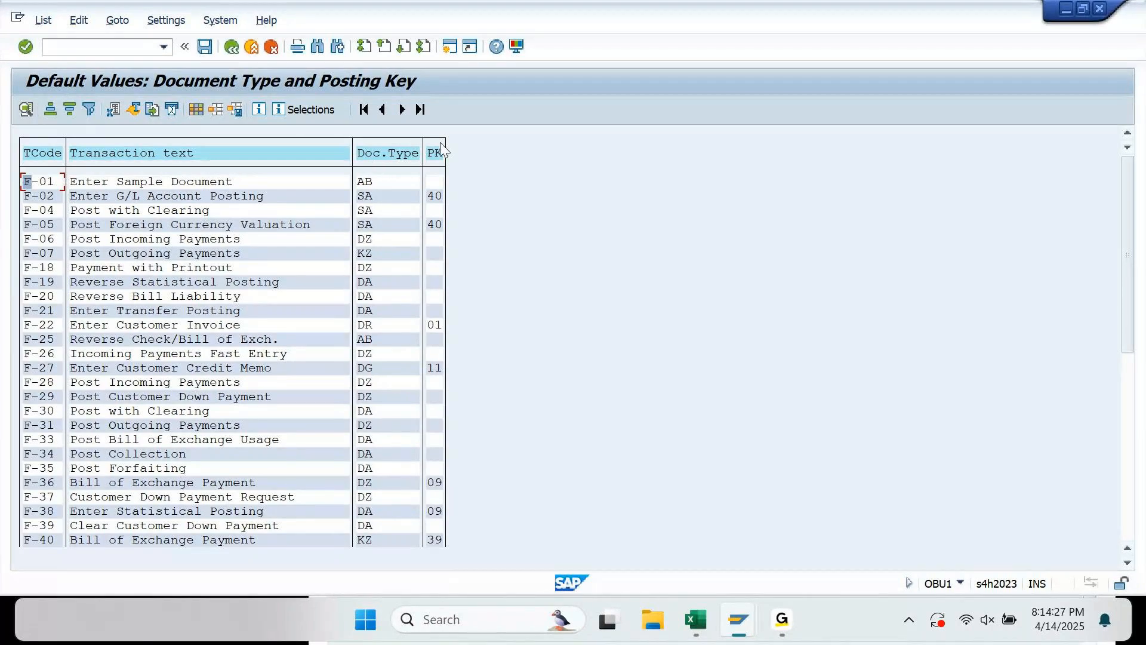
click(438, 181)
click(385, 182)
click(338, 189)
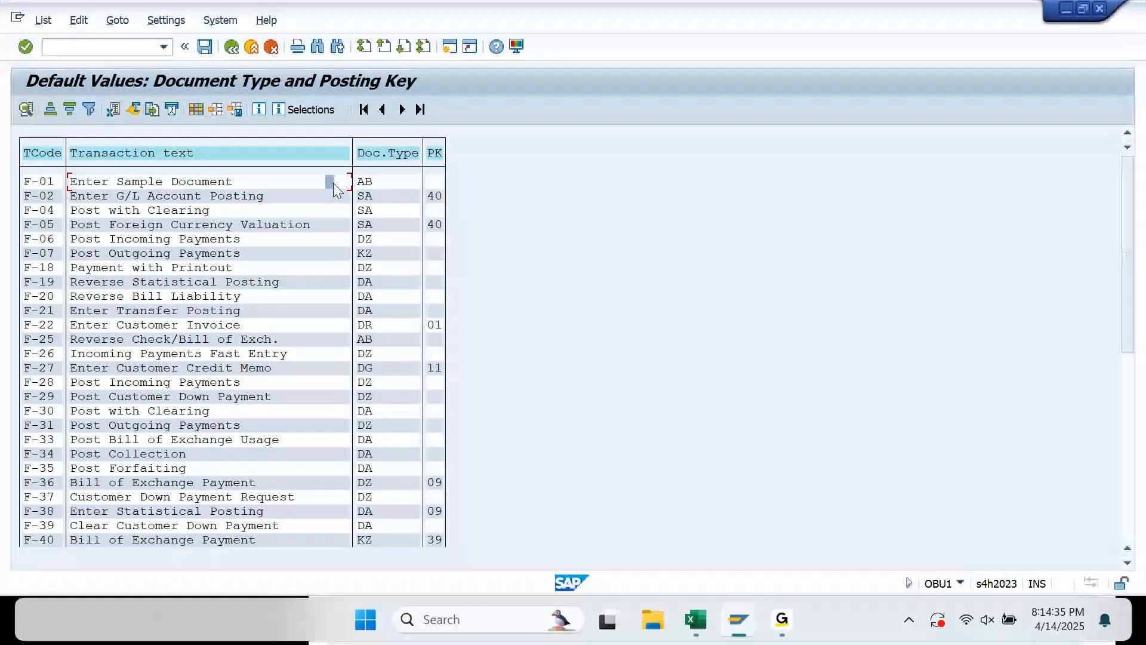
Bring up the customer credit memo session, place it beside the OBU1 list, and open FB01 in it
mouse_move(738, 619)
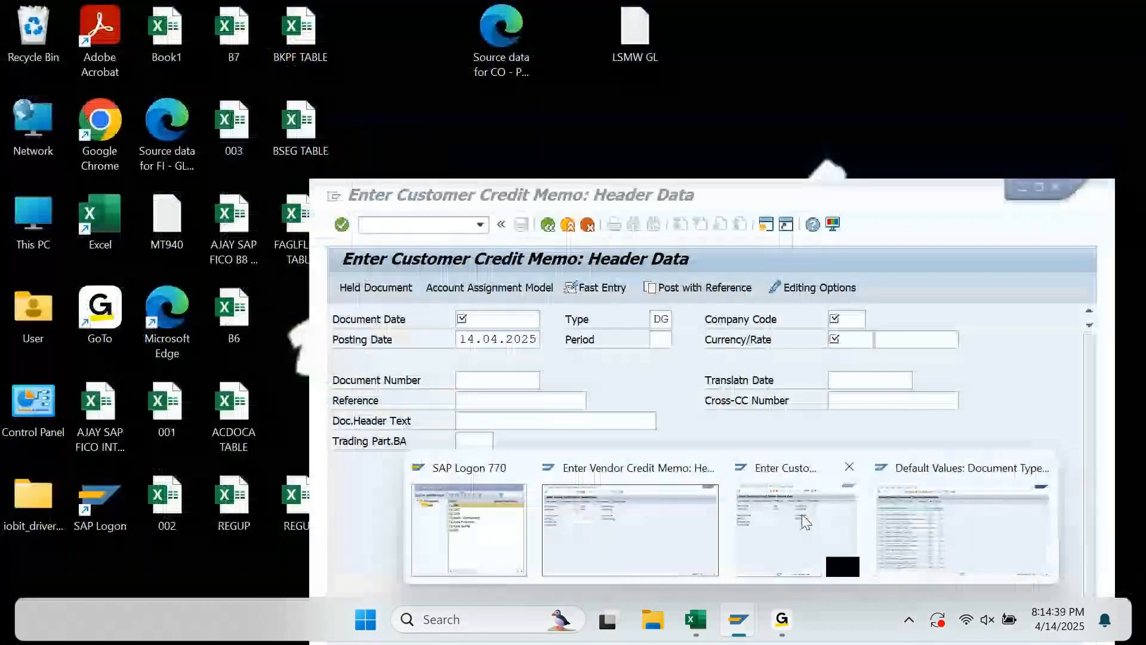
click(839, 529)
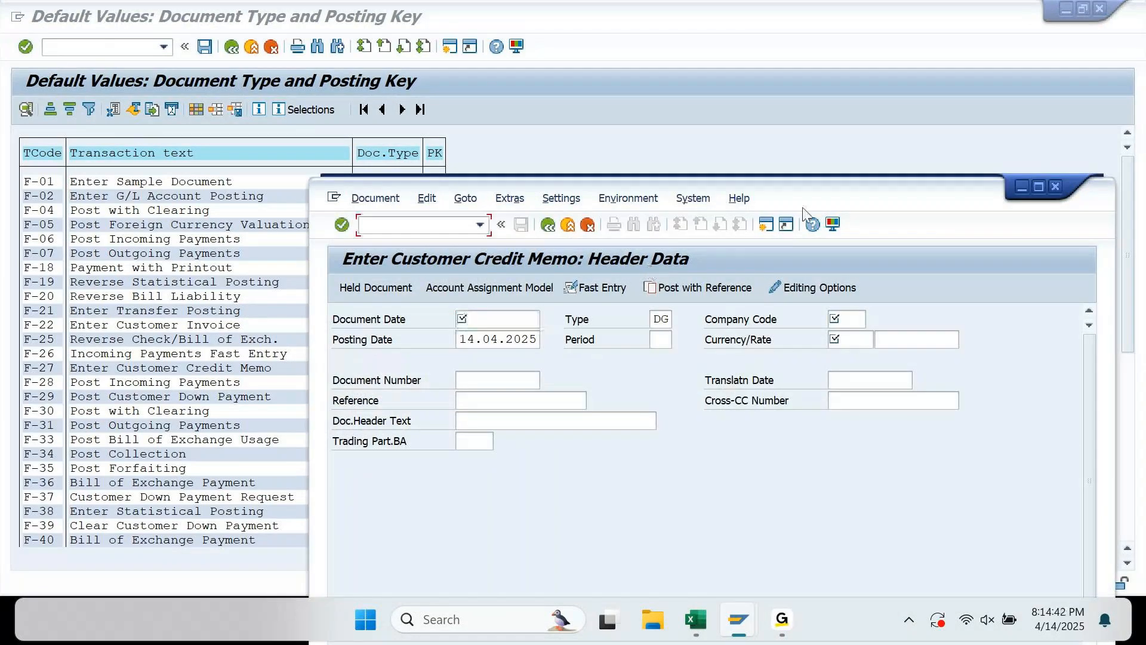
drag(804, 212, 957, 126)
text(/N FB01)
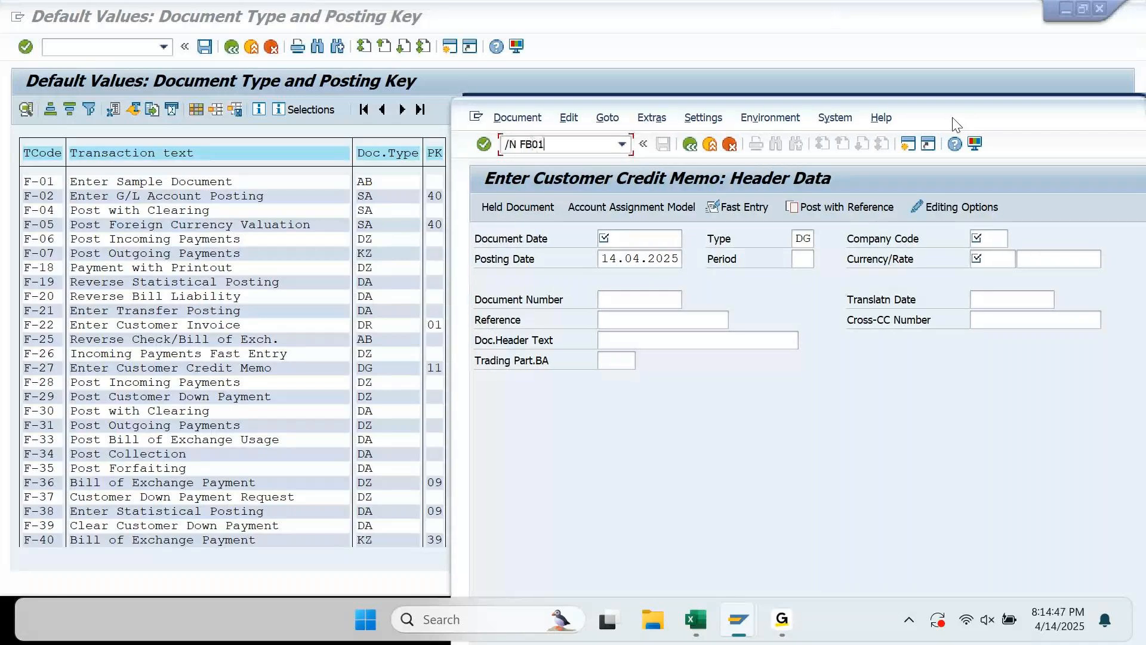
key(Return)
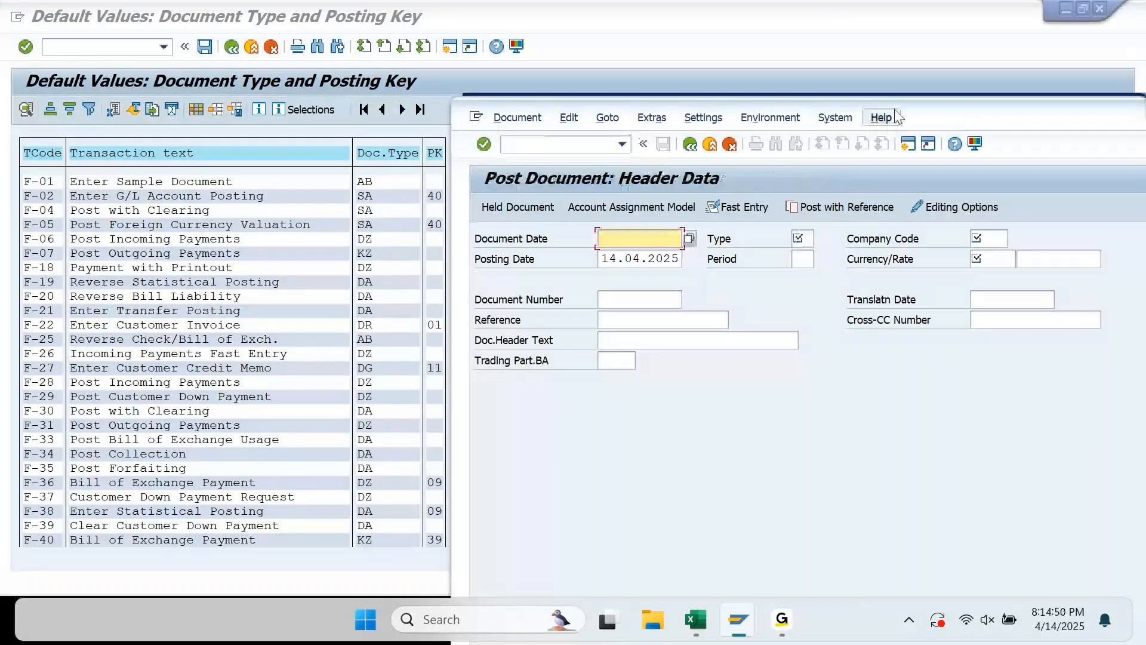
Open F-01 beside the OBU1 list and compare its document type and posting key with the listed defaults
click(564, 144)
text(/N)
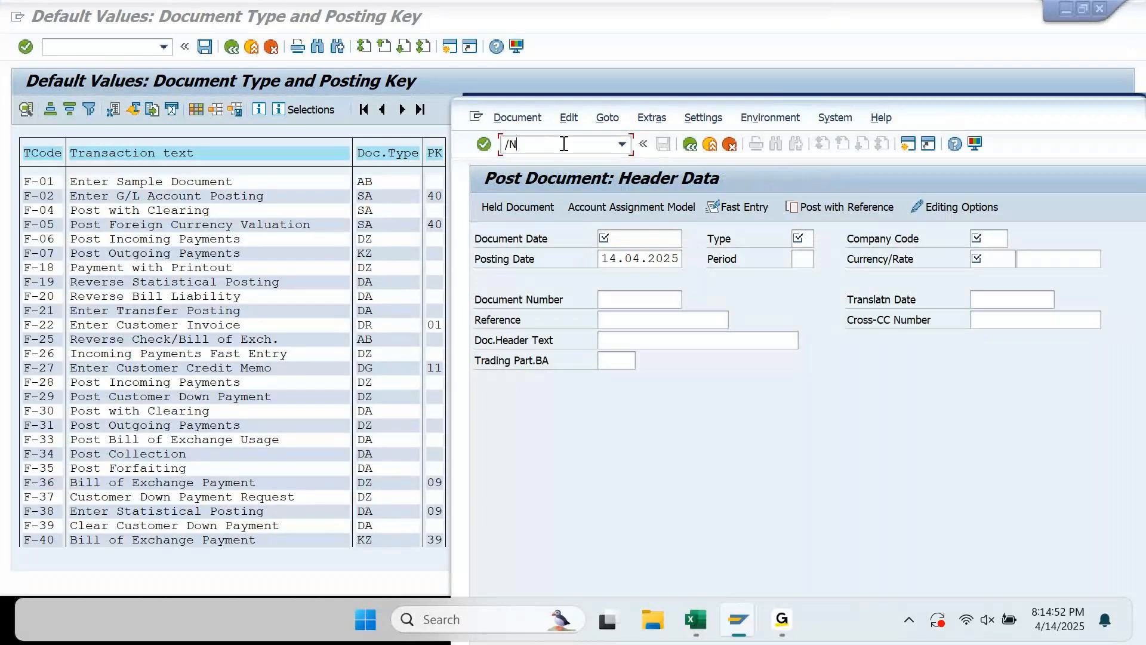
text(F)
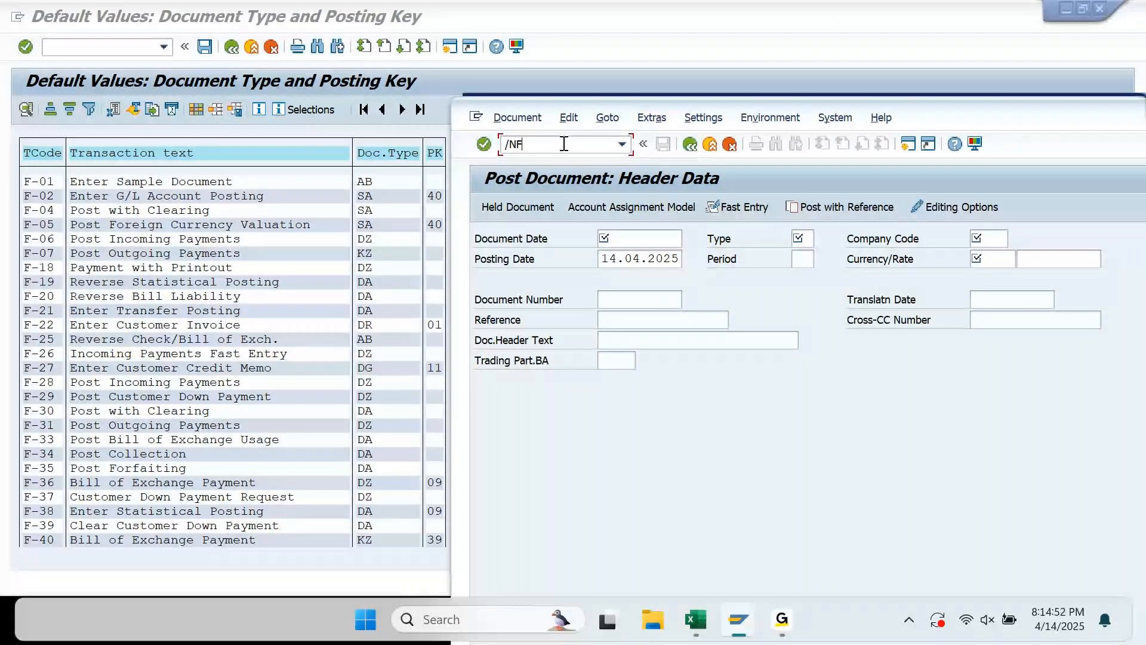
text(-01)
key(Return)
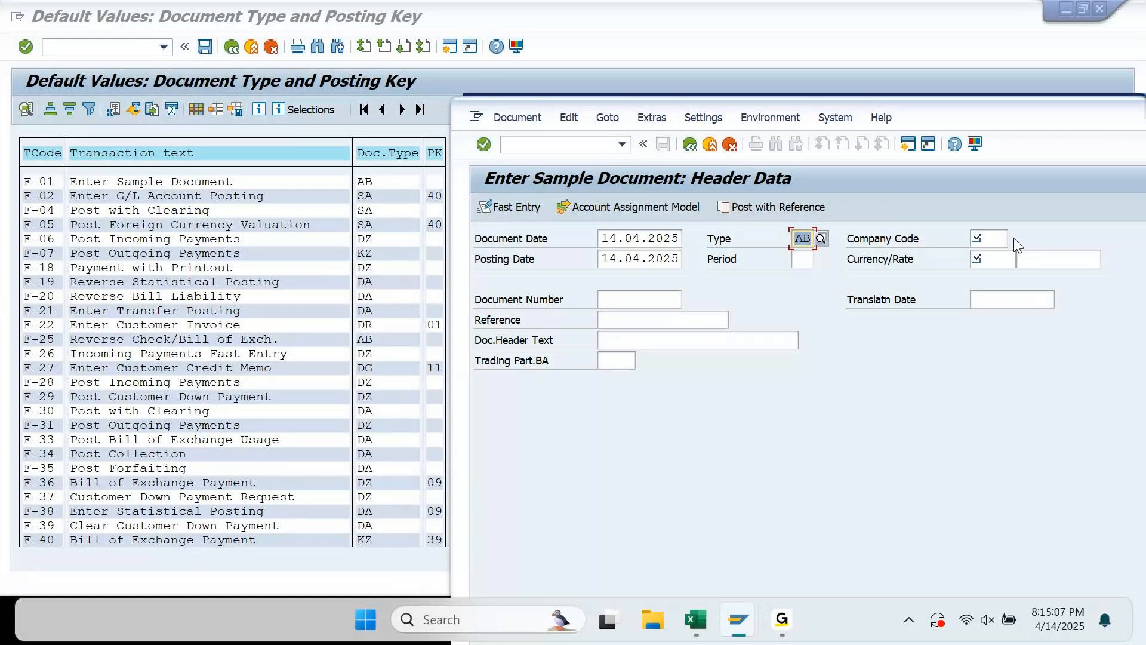
scroll(1011, 353, down, 3)
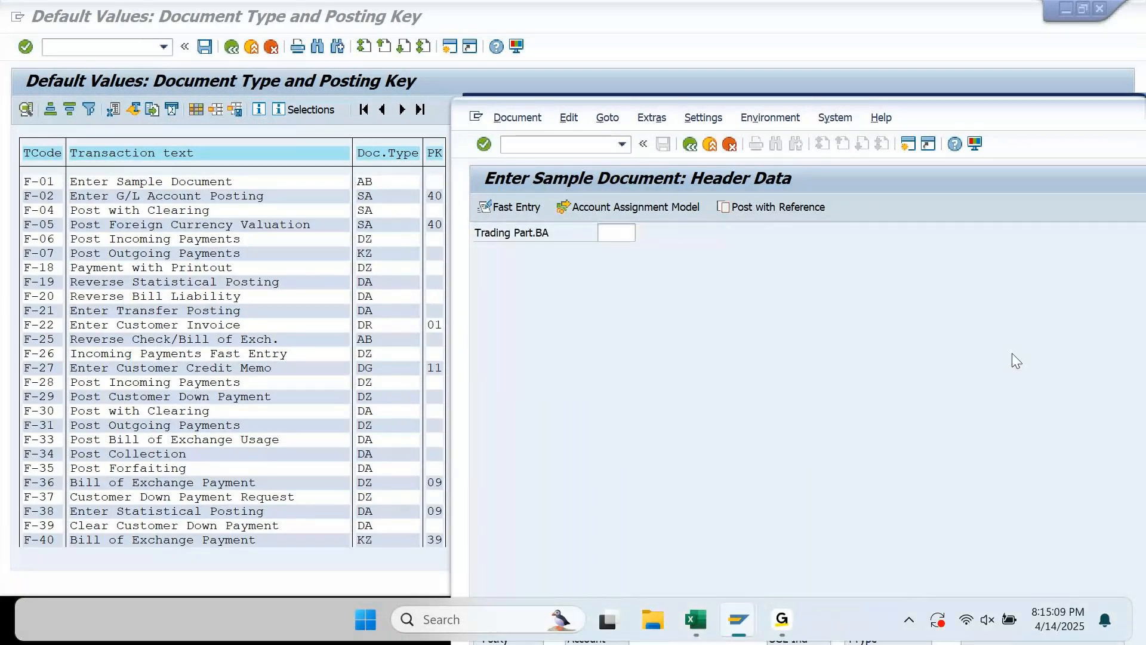
drag(1025, 124, 1073, 39)
click(602, 552)
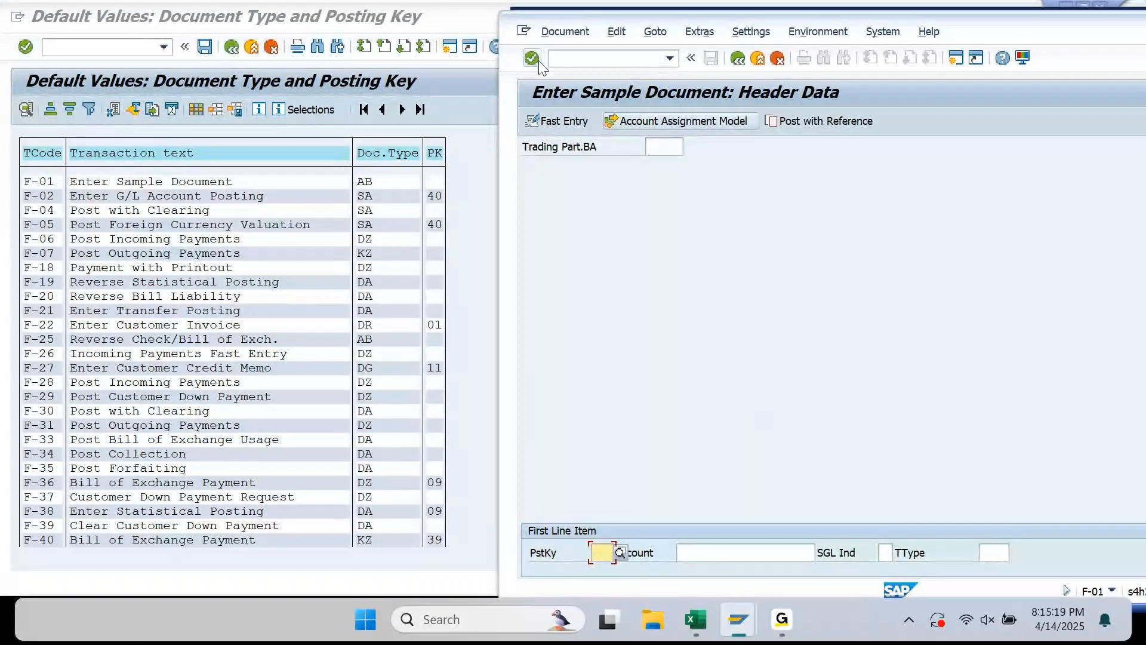
Open F-02 beside the OBU1 list, compare its document type and posting key with the defaults, and minimize that session
click(581, 66)
text(/)
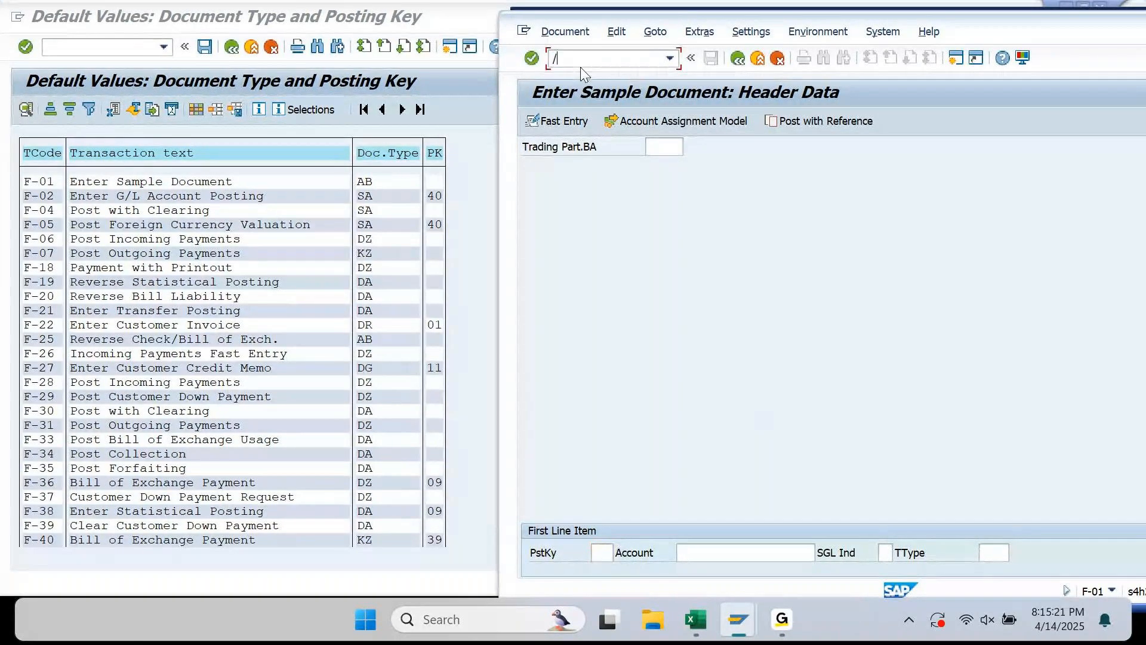
text(nf-02)
key(Return)
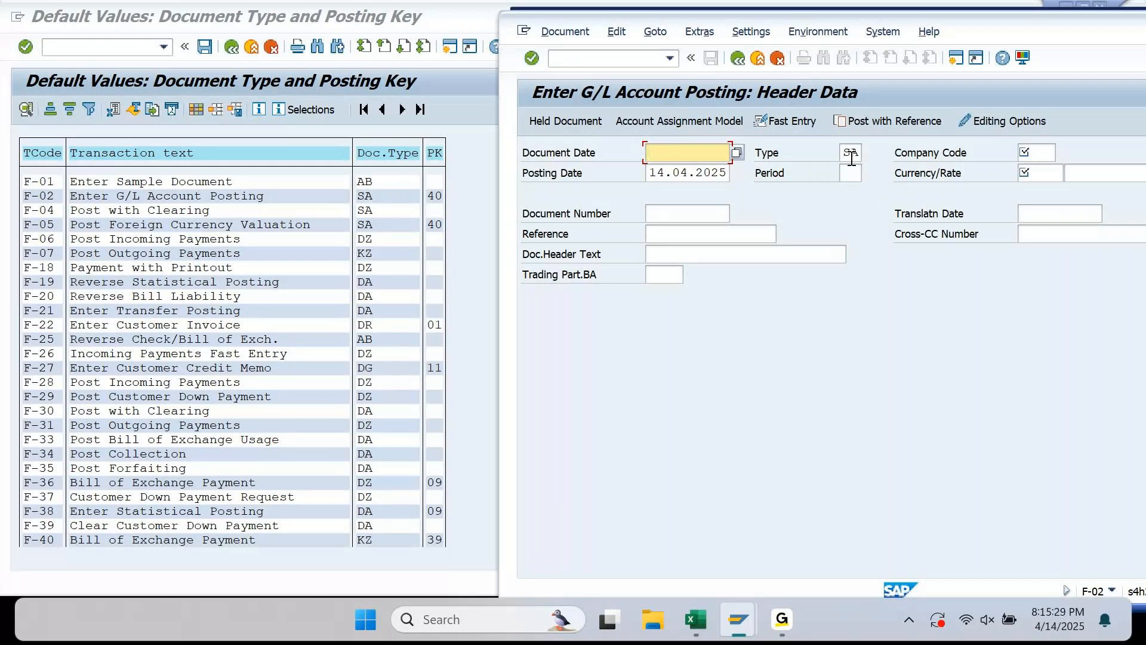
scroll(778, 371, down, 4)
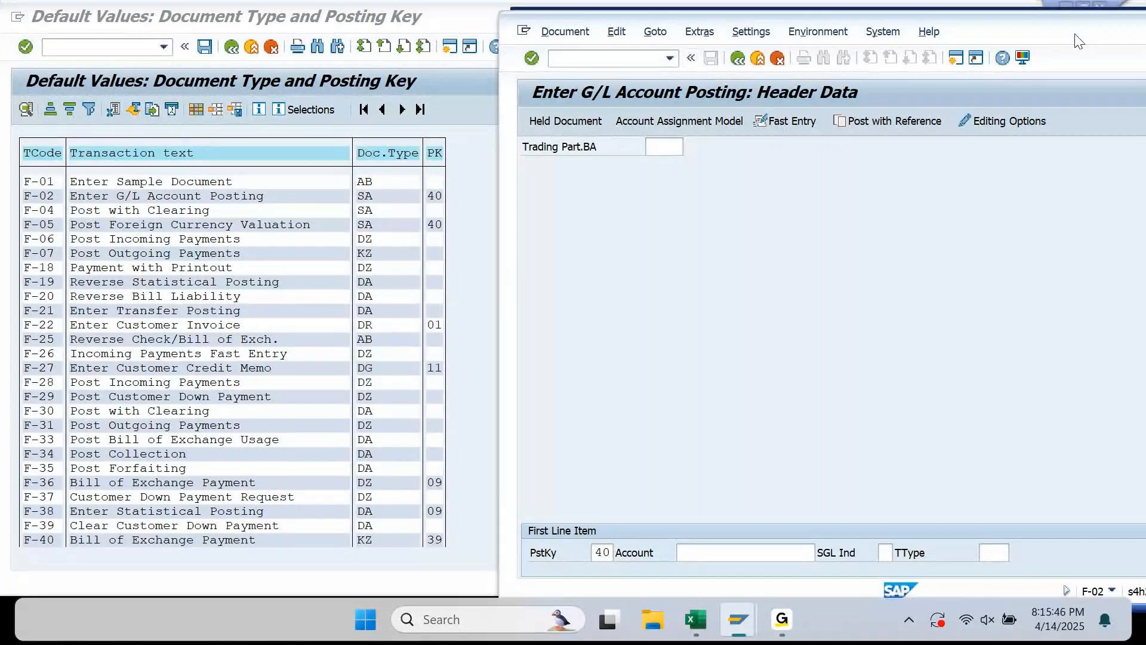
drag(1065, 46, 908, 66)
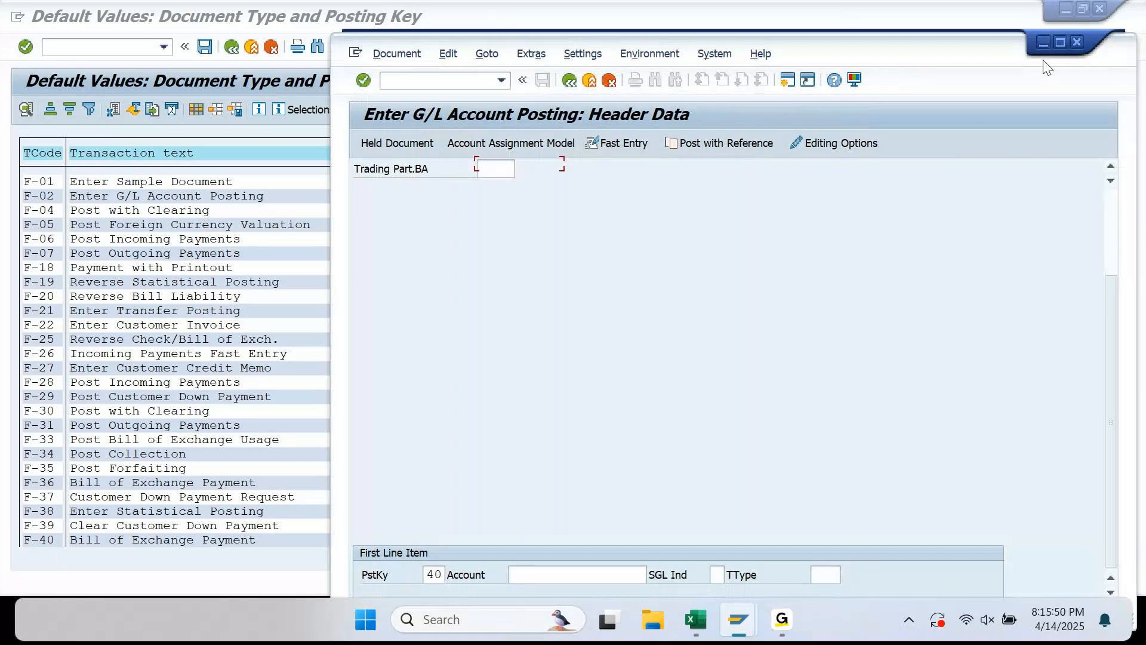
click(1043, 43)
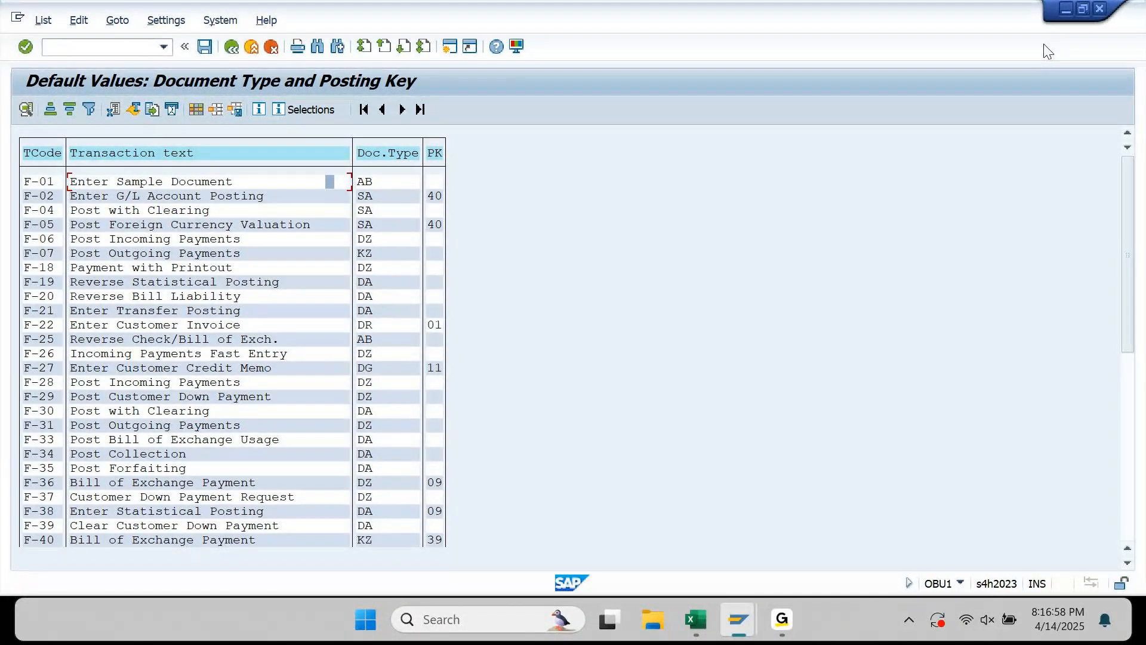
Leave the defaults list, reopen OBU1, and display the detailed help for the object editing message
key(F3)
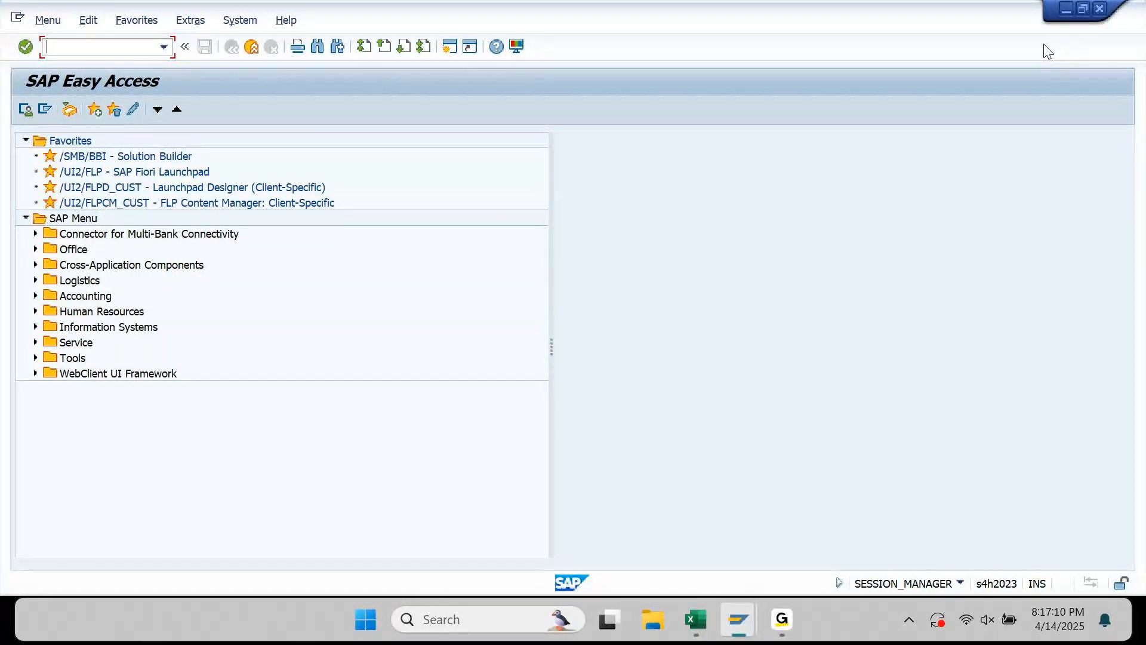
text(OBU1)
key(Return)
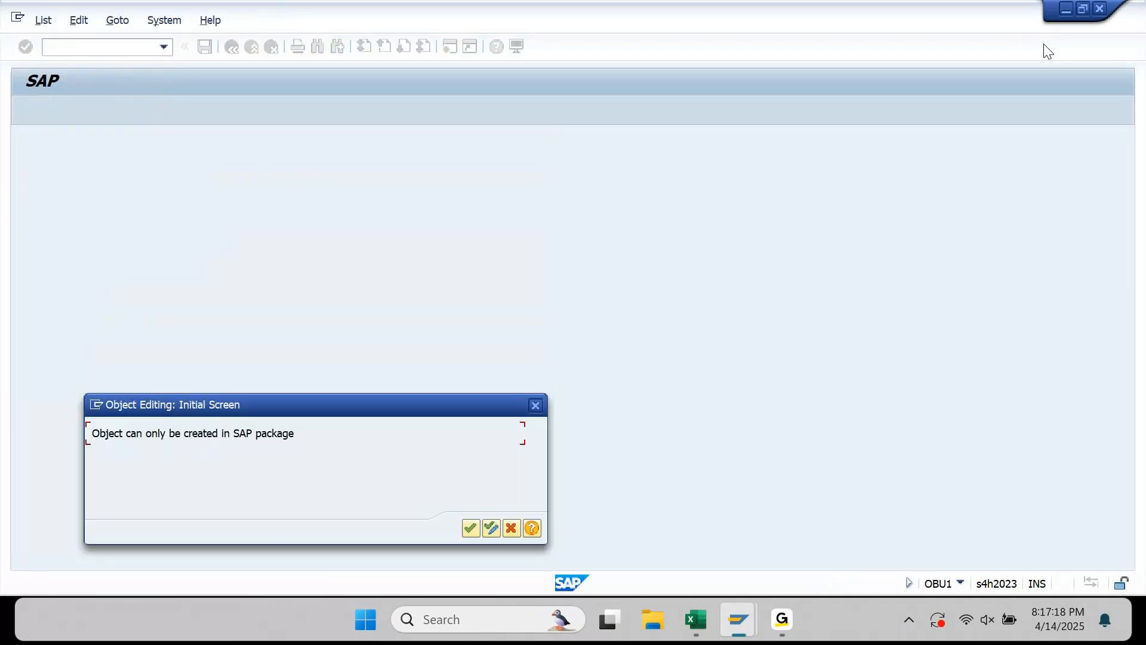
drag(379, 411, 602, 173)
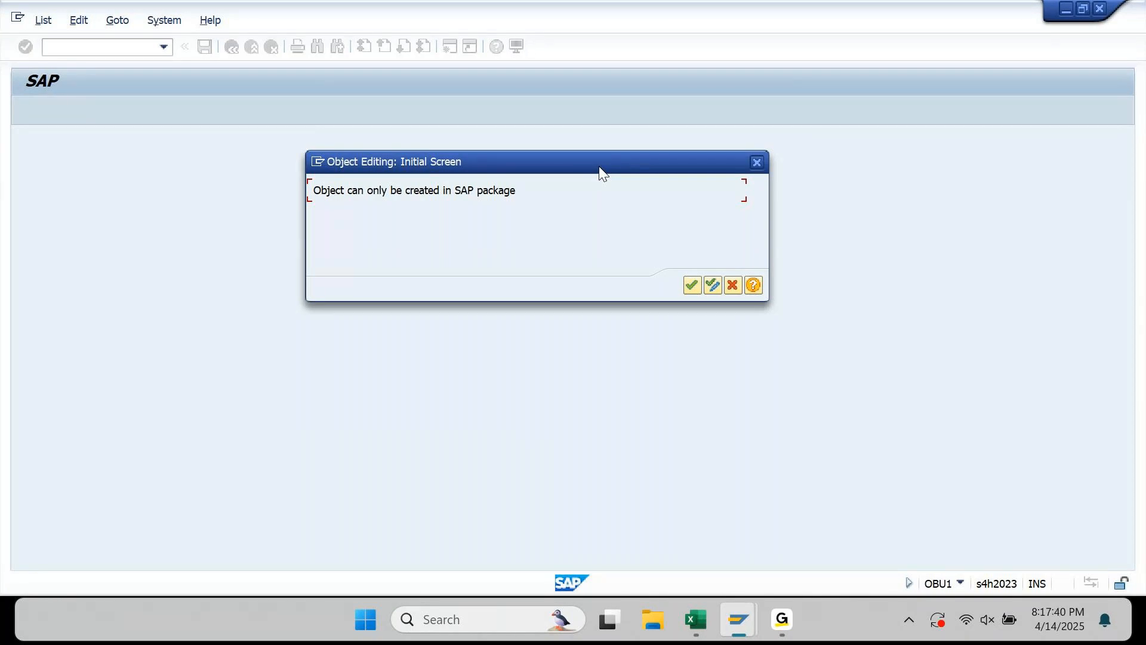
click(753, 285)
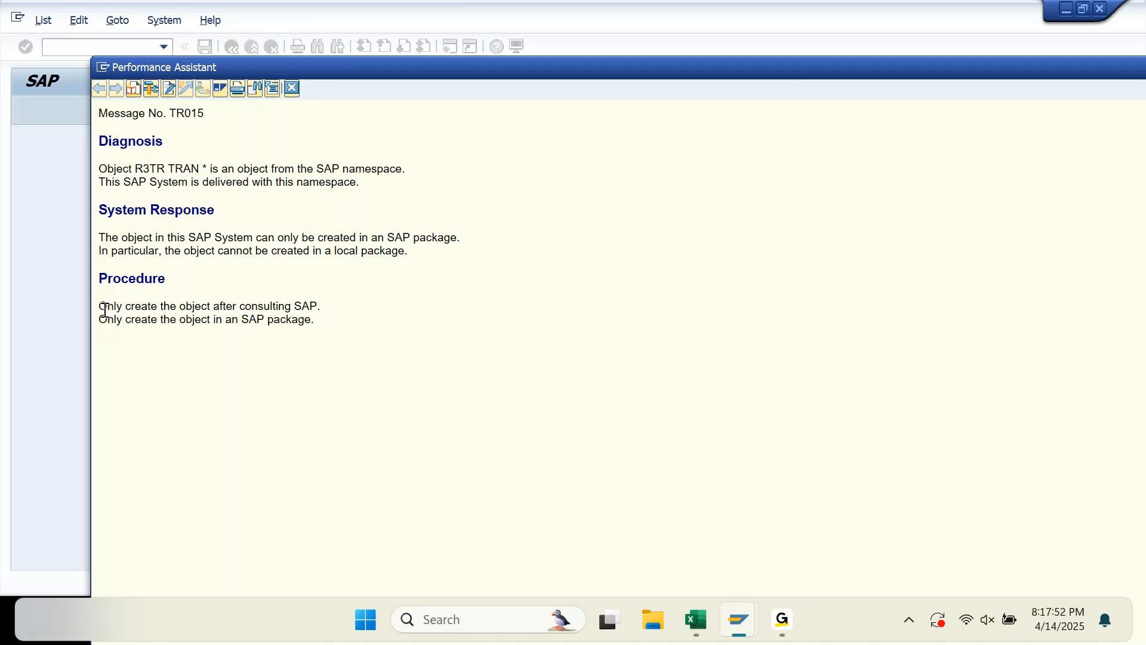
Read the message's procedure text, close the help, and continue past both notices to the OBU1 defaults list
drag(105, 309, 313, 306)
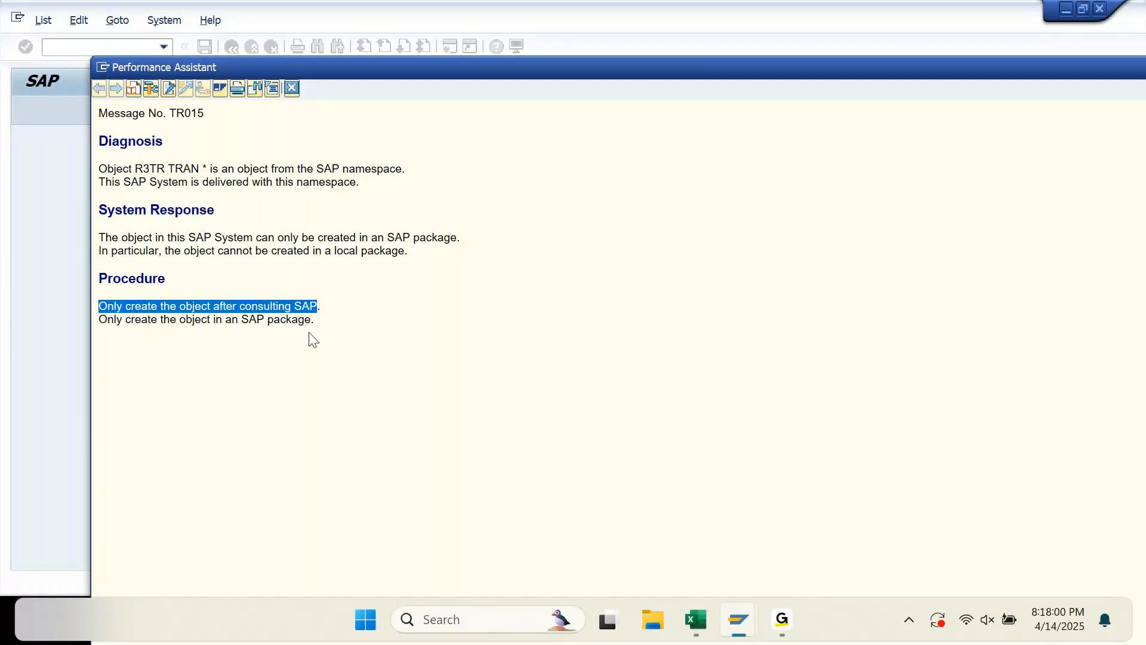
drag(240, 306, 318, 306)
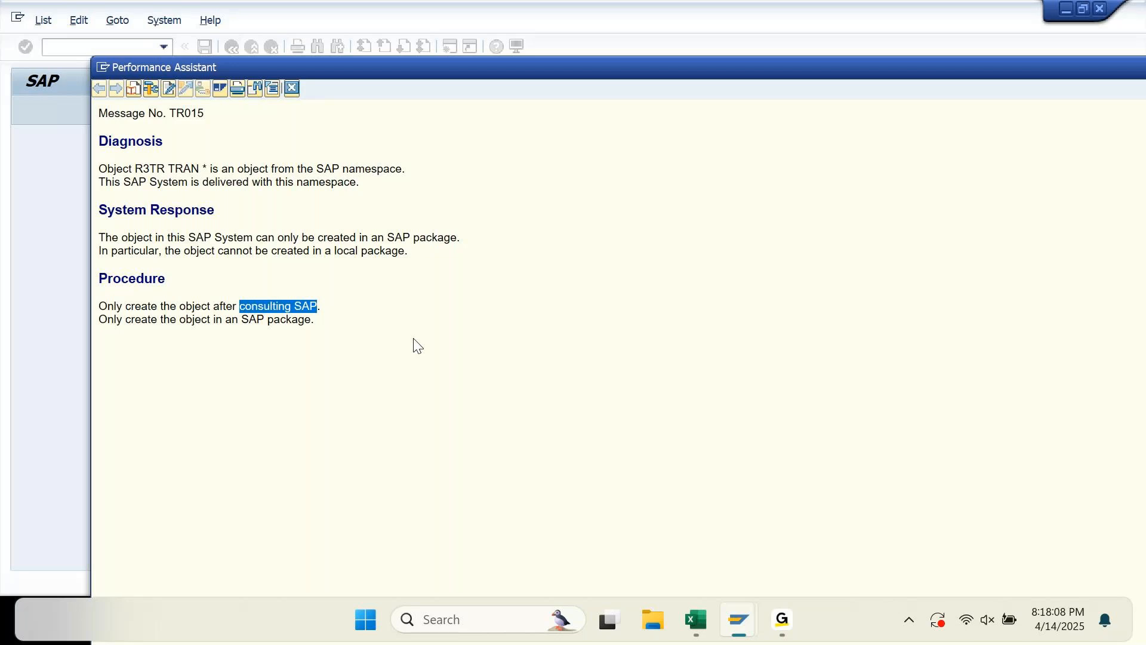
click(290, 89)
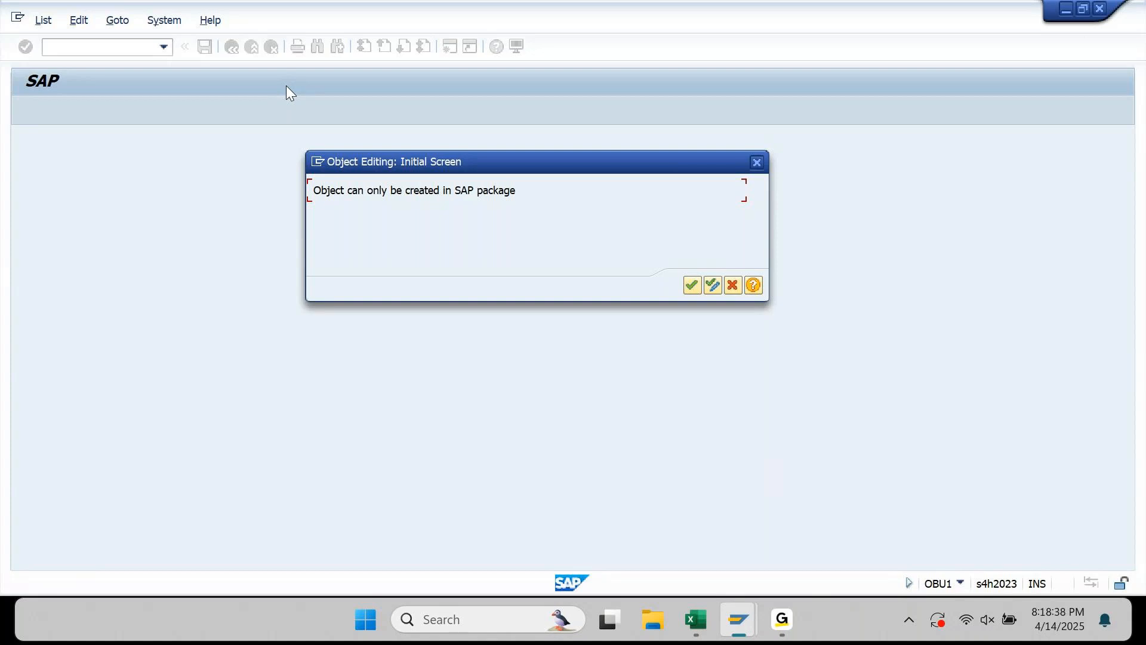
key(Return)
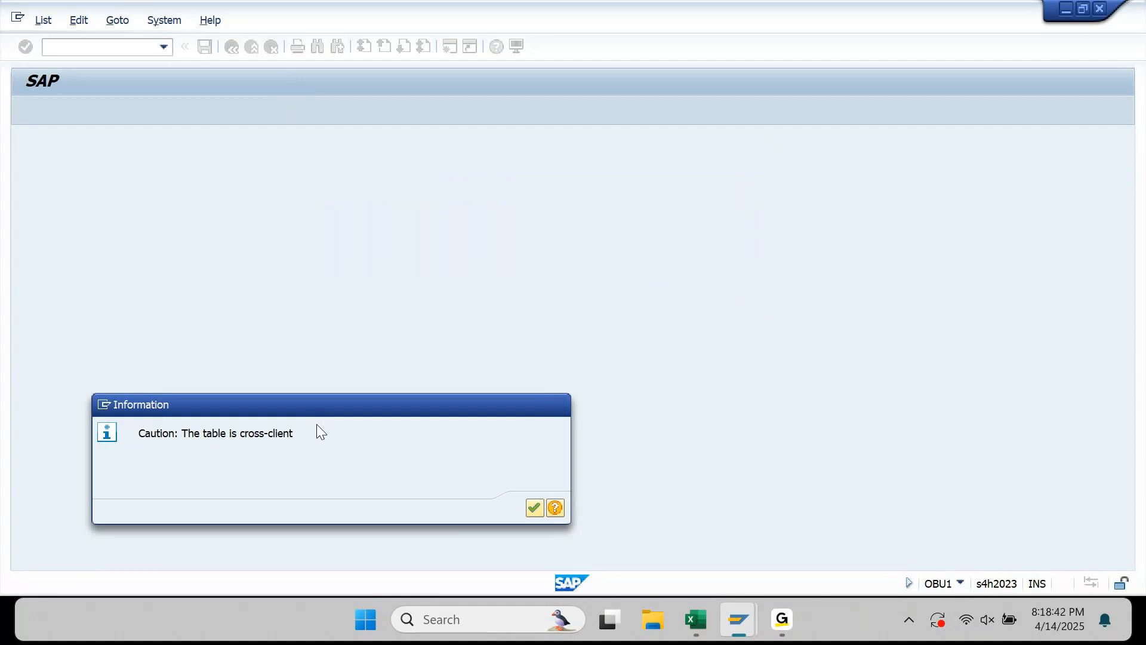
key(Return)
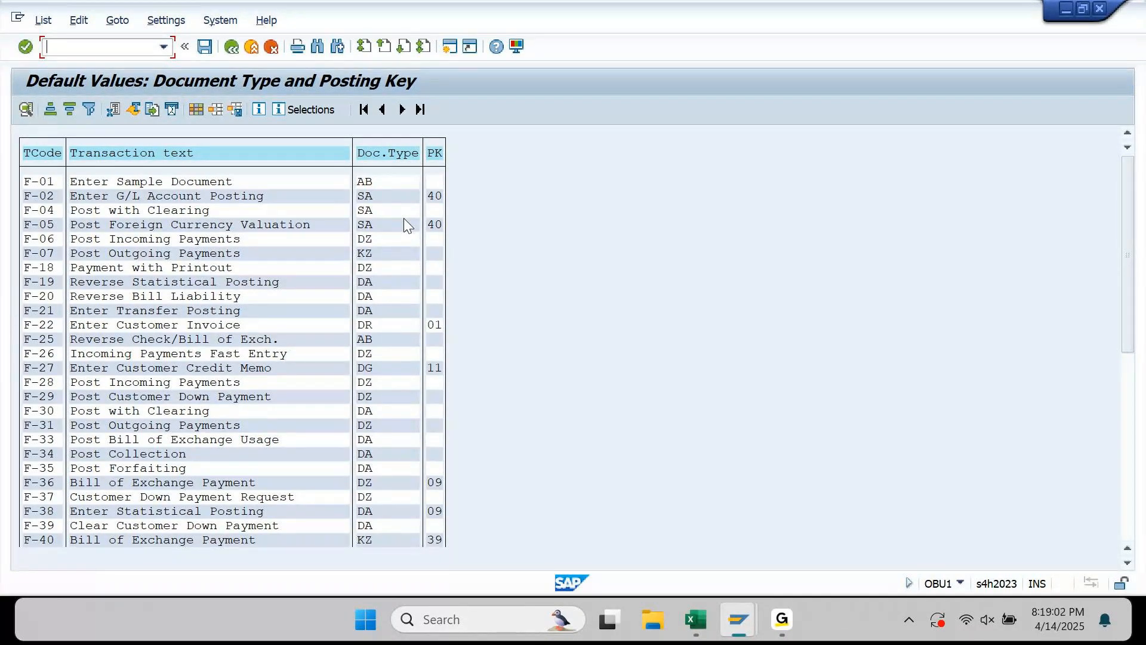
Compare the F-02 posting key in the defaults list with the G/L account posting session, and return to the list
click(438, 198)
mouse_move(738, 619)
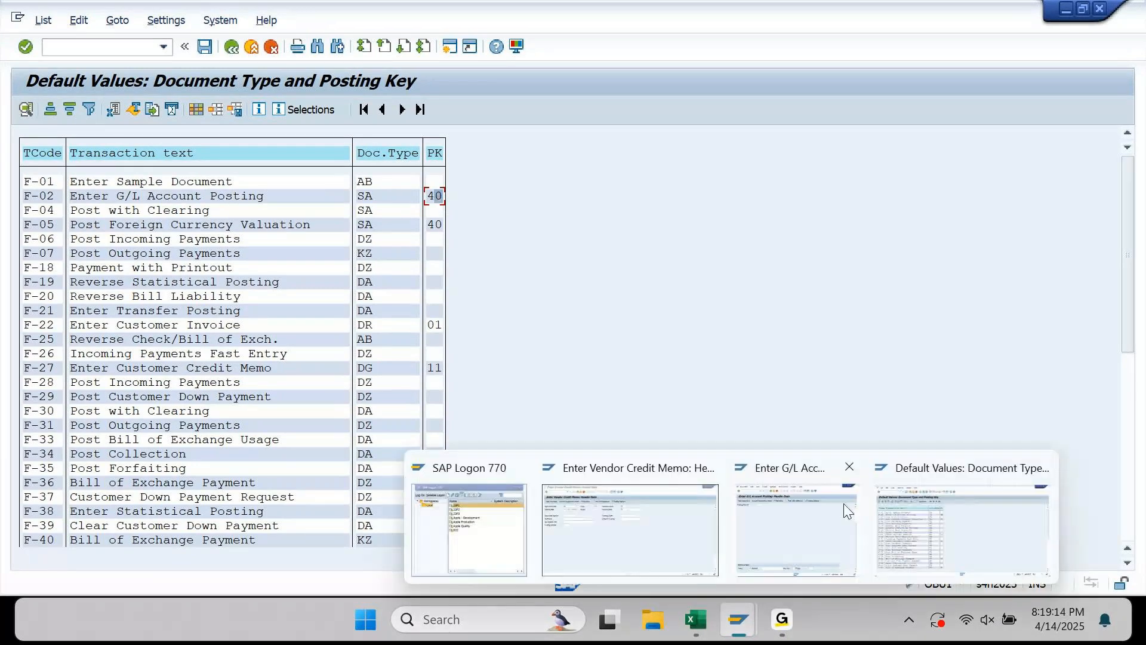
click(843, 503)
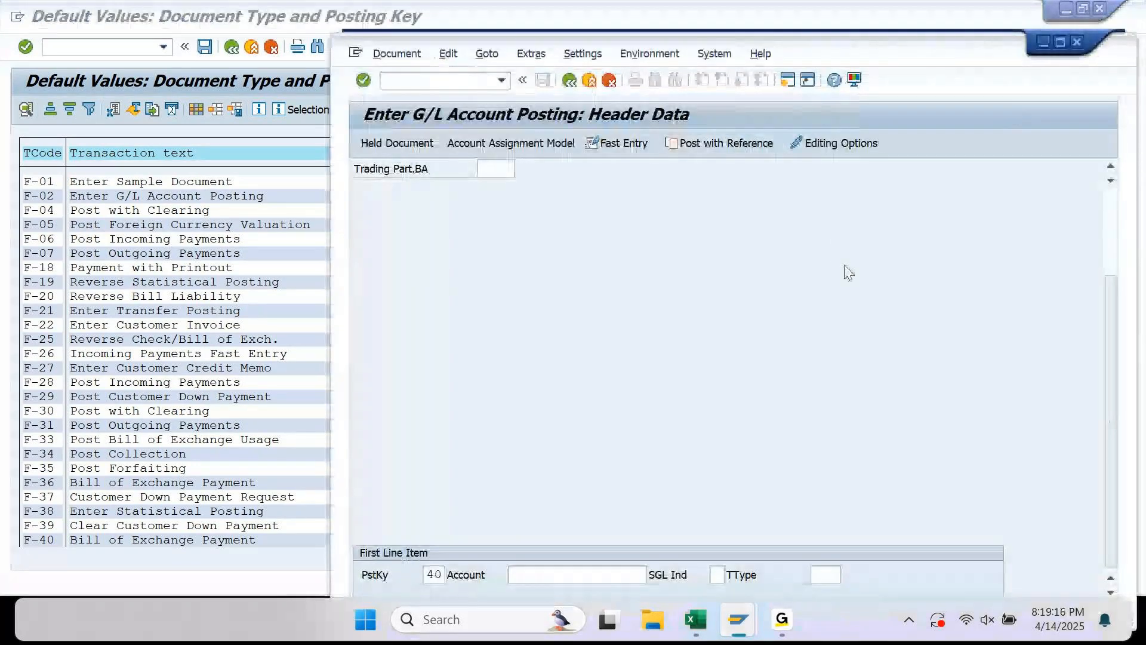
drag(442, 574, 428, 574)
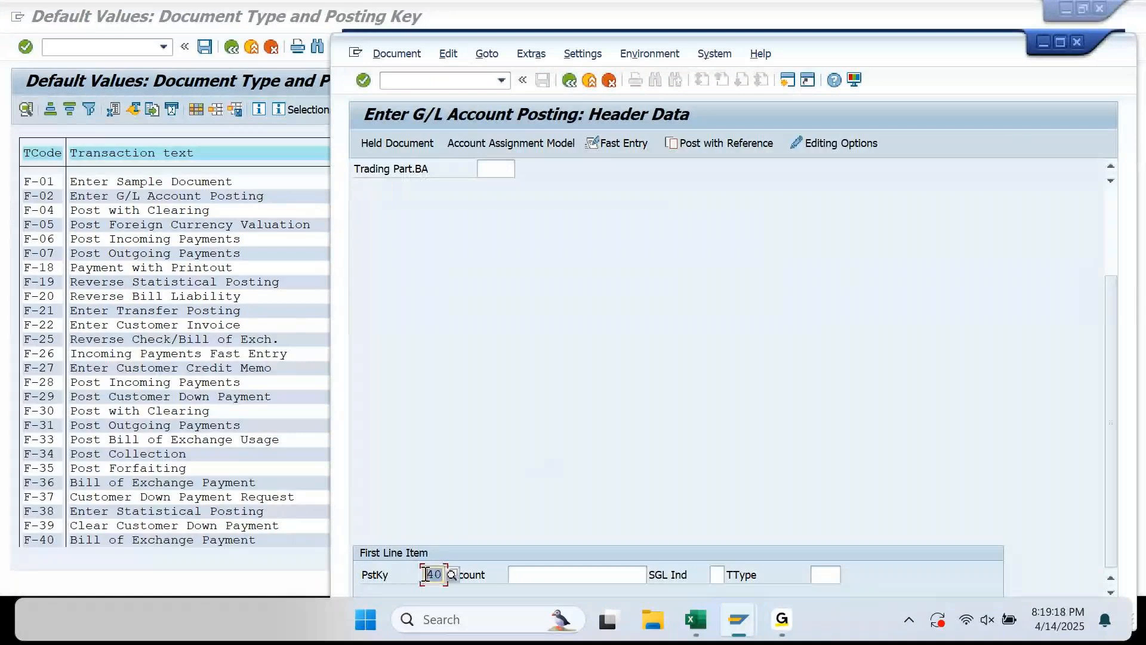
click(209, 296)
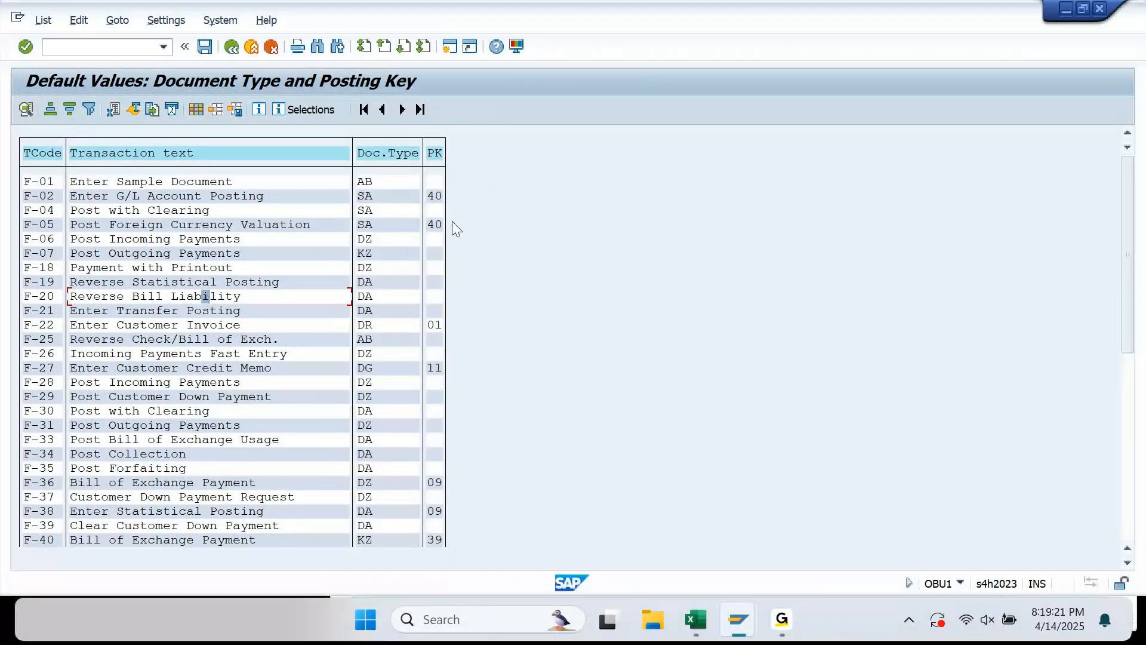
Open the F-02 default values, place the dialog beside the list, review document type and posting key, and close it
double_click(87, 195)
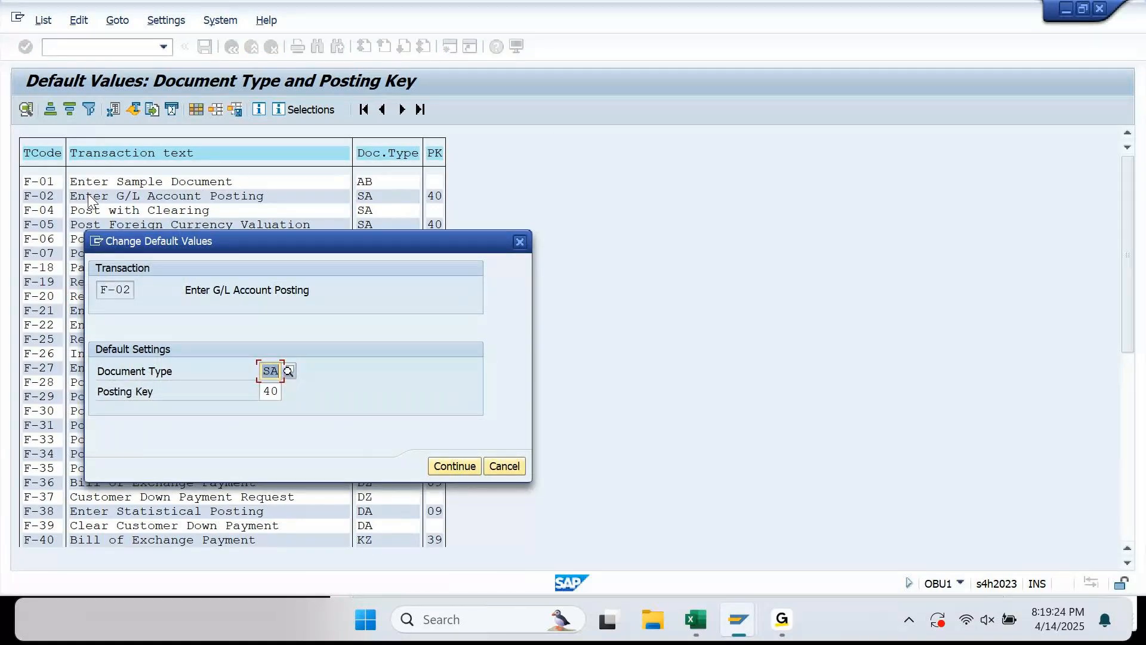
drag(438, 235, 914, 84)
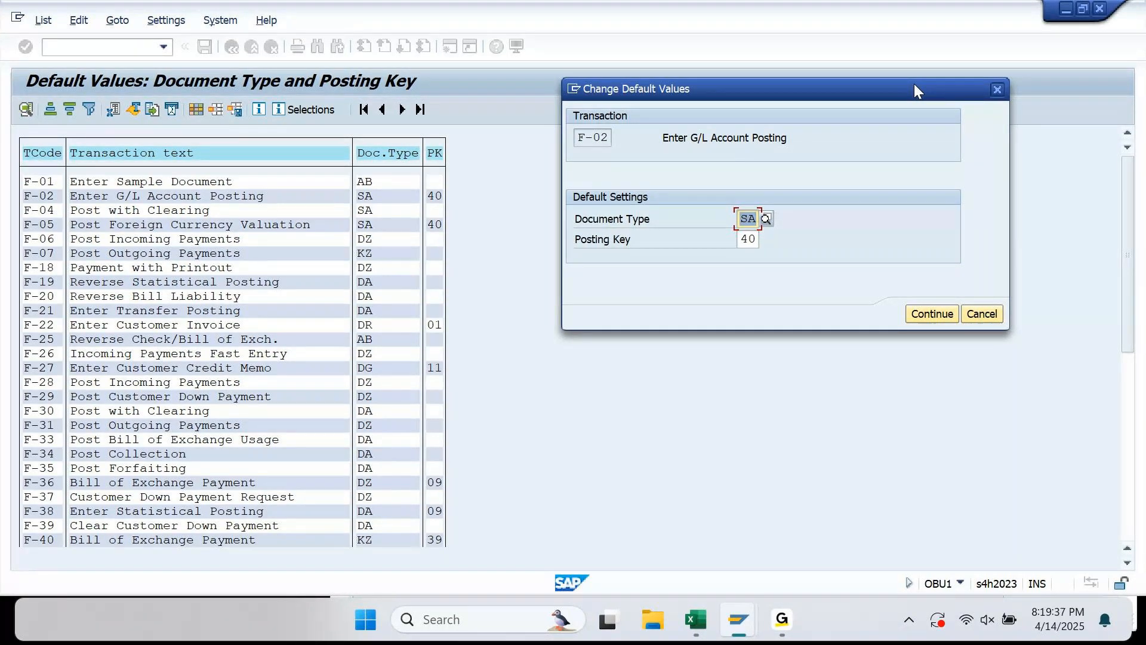
key(Tab)
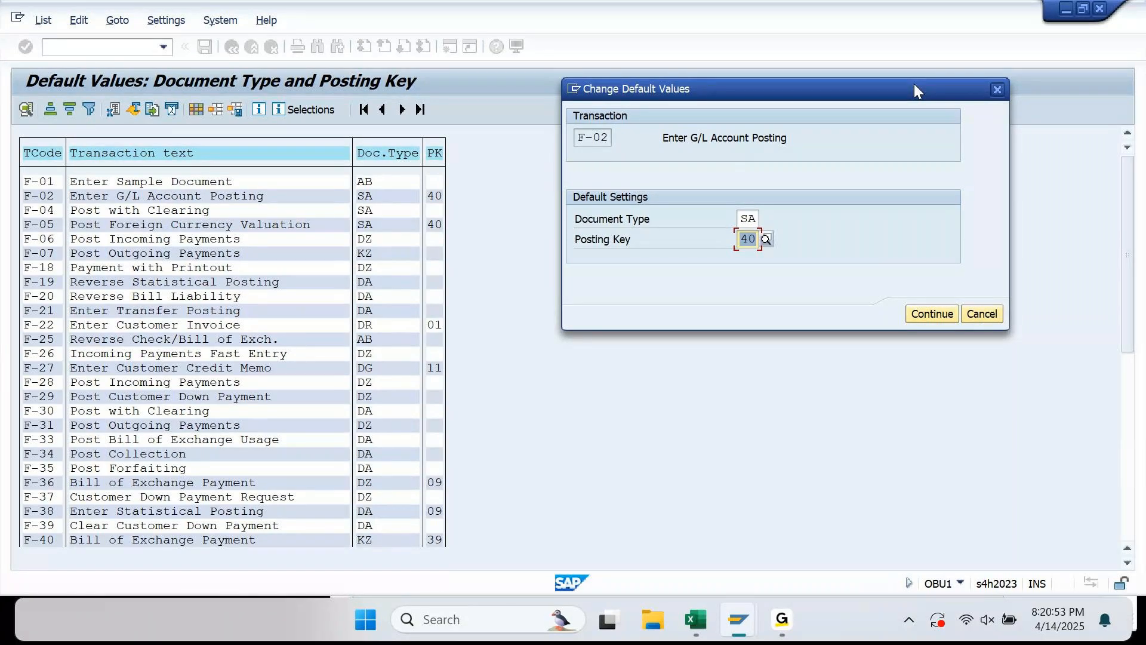
key(Return)
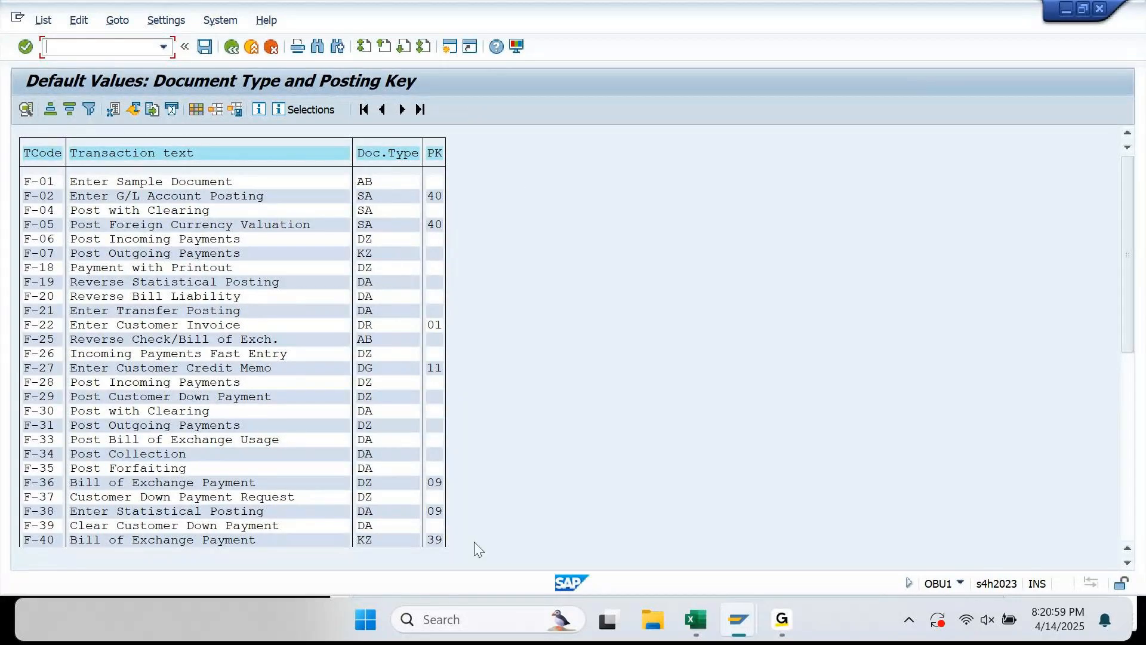
Open the default values for F-43 Enter Vendor Invoice, move the dialog beside the list, and select its posting key
scroll(474, 542, down, 5)
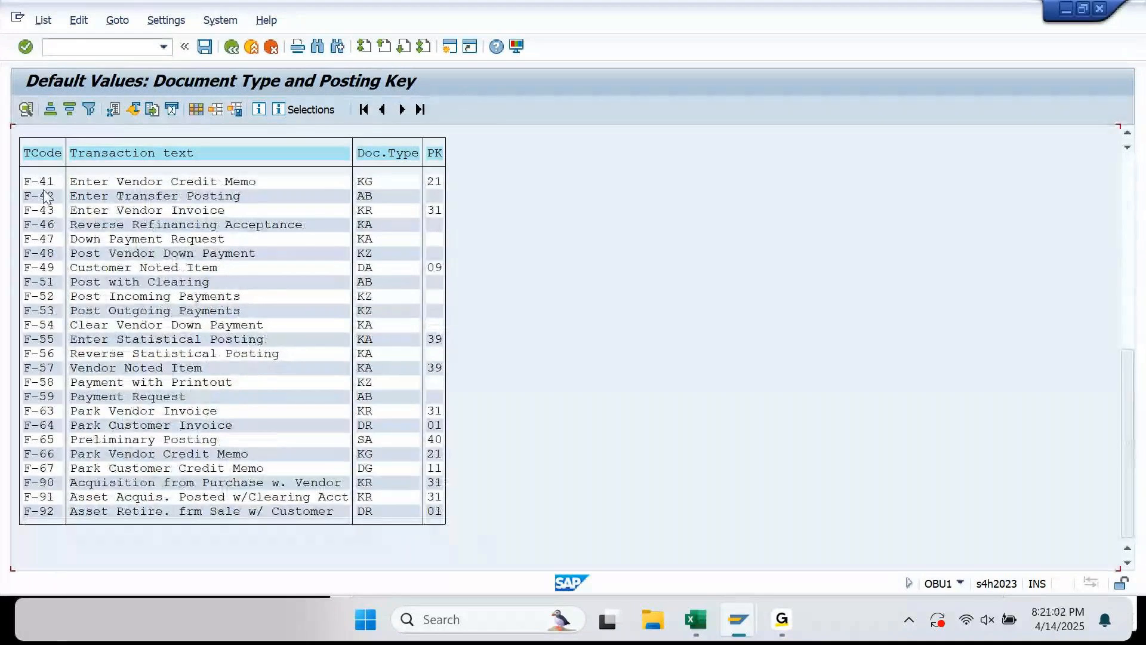
double_click(213, 214)
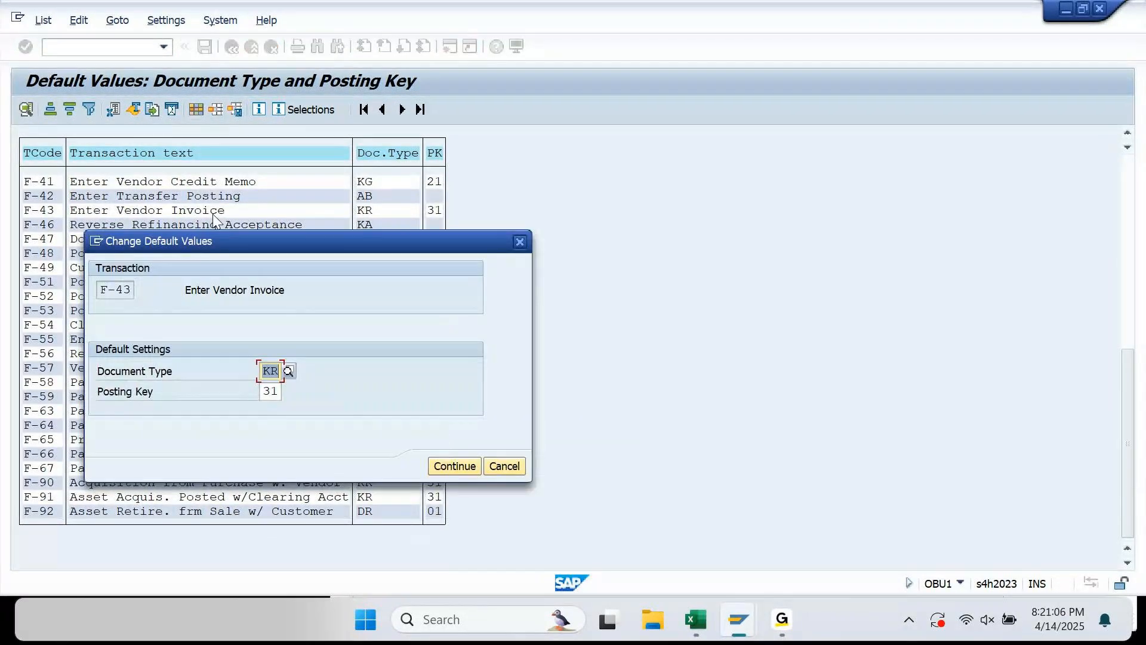
drag(430, 233, 808, 152)
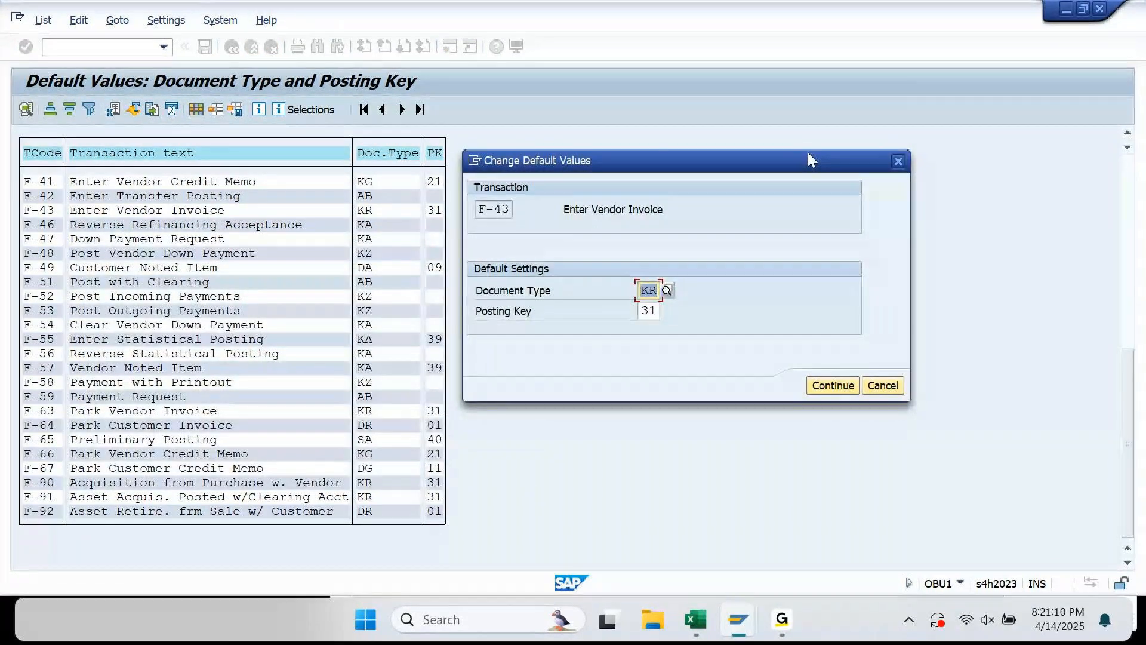
key(Tab)
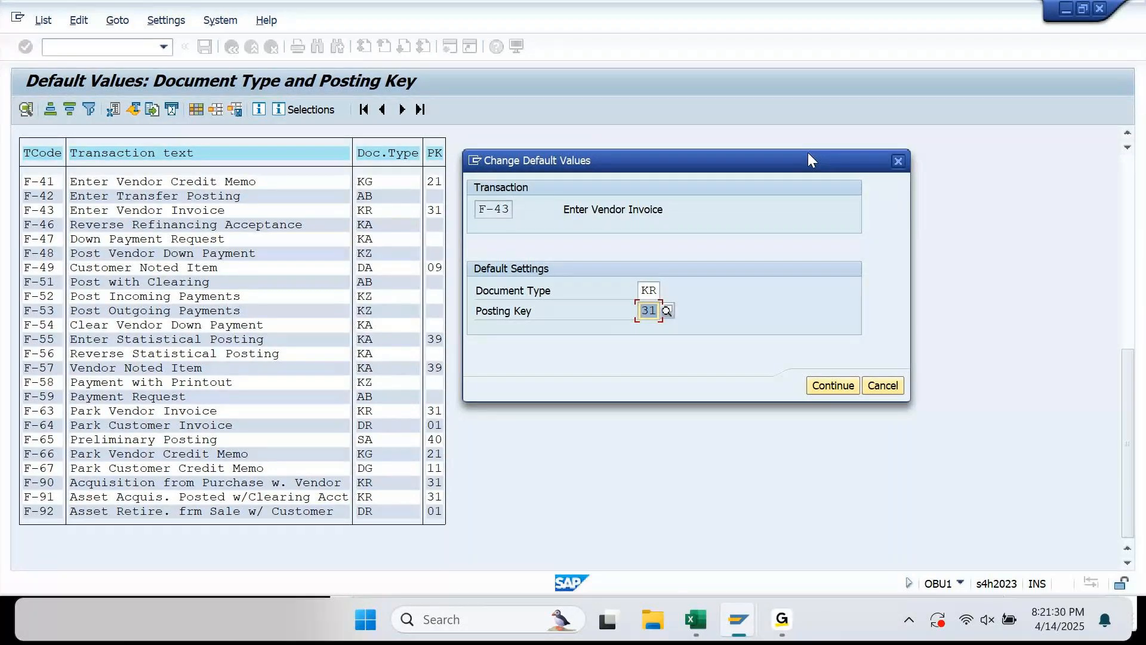
key(Left)
key(Left)
key(Right)
key(ctrl+a)
Switch to the Excel workbook and enter the heading "Vendor Invoice:" in cell A2131, below the customer examples
click(695, 619)
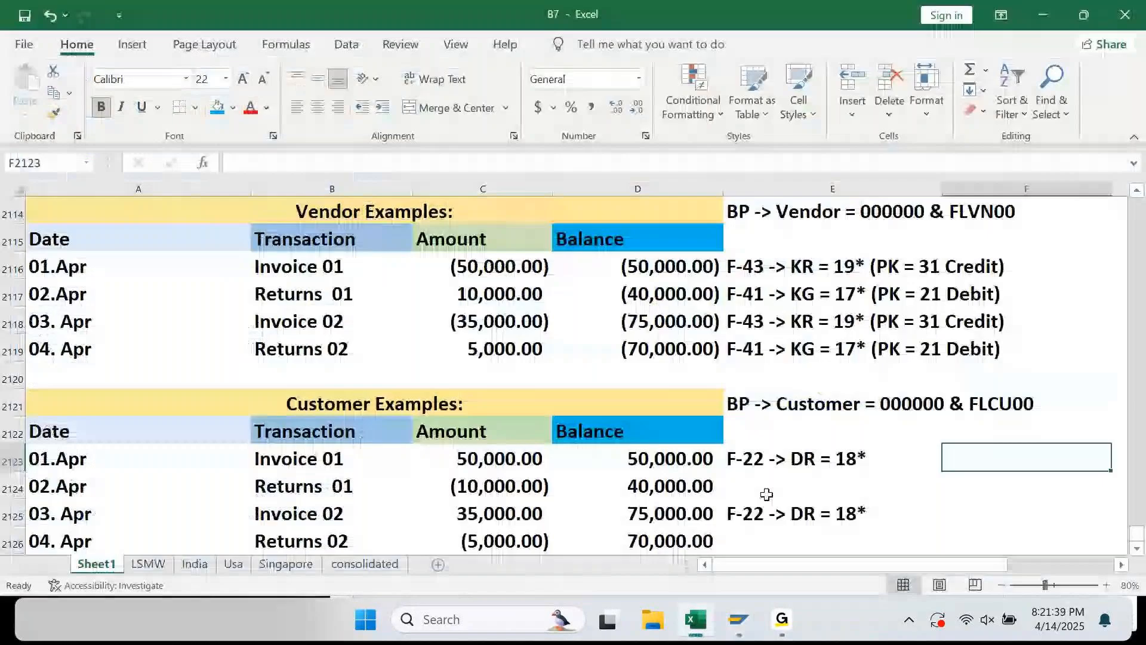
ctrl+scroll(820, 496, up, 3)
key(Right)
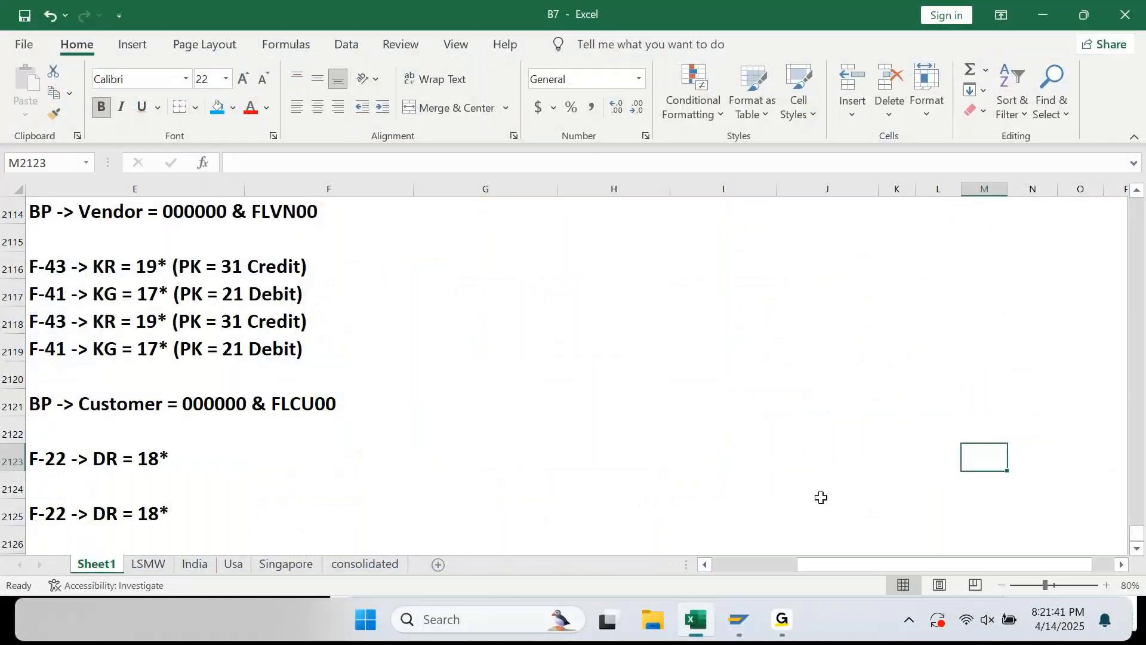
key(Home)
key(Down)
key(Down)
key(Down)
key(Down)
key(Down)
key(Down)
key(Down)
key(Down)
key(Down)
key(Down)
key(Down)
key(Down)
key(Down)
key(Down)
key(Down)
key(Down)
key(Down)
key(Down)
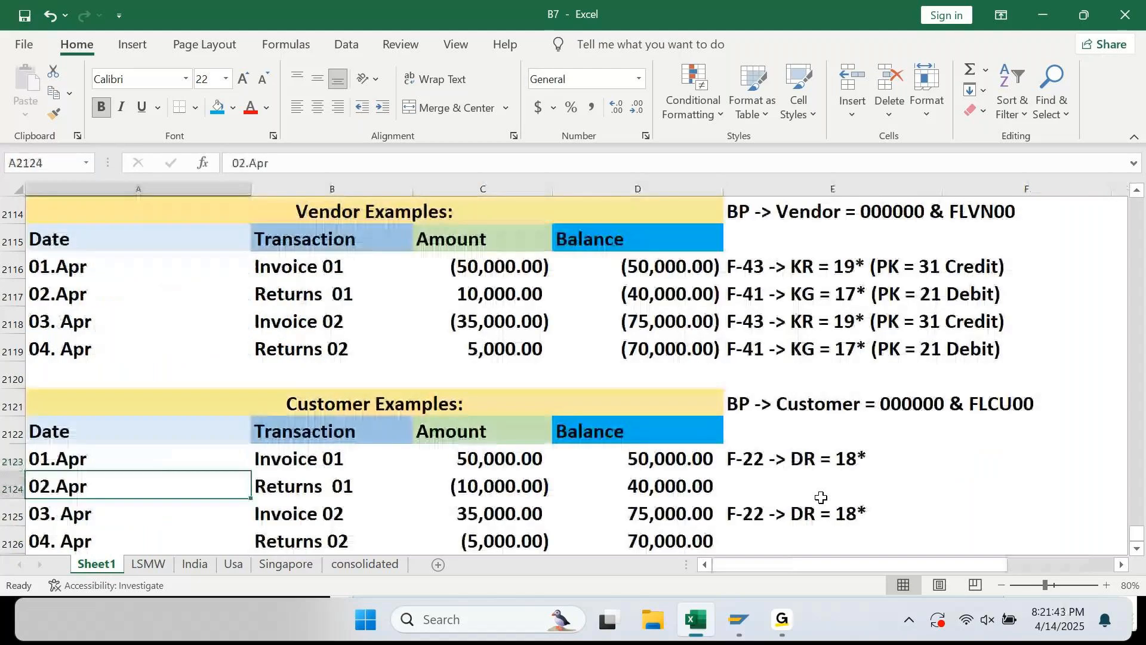
key(Up)
key(Up)
key(Up)
key(Up)
key(Up)
key(Up)
key(Up)
key(Up)
key(Up)
key(Up)
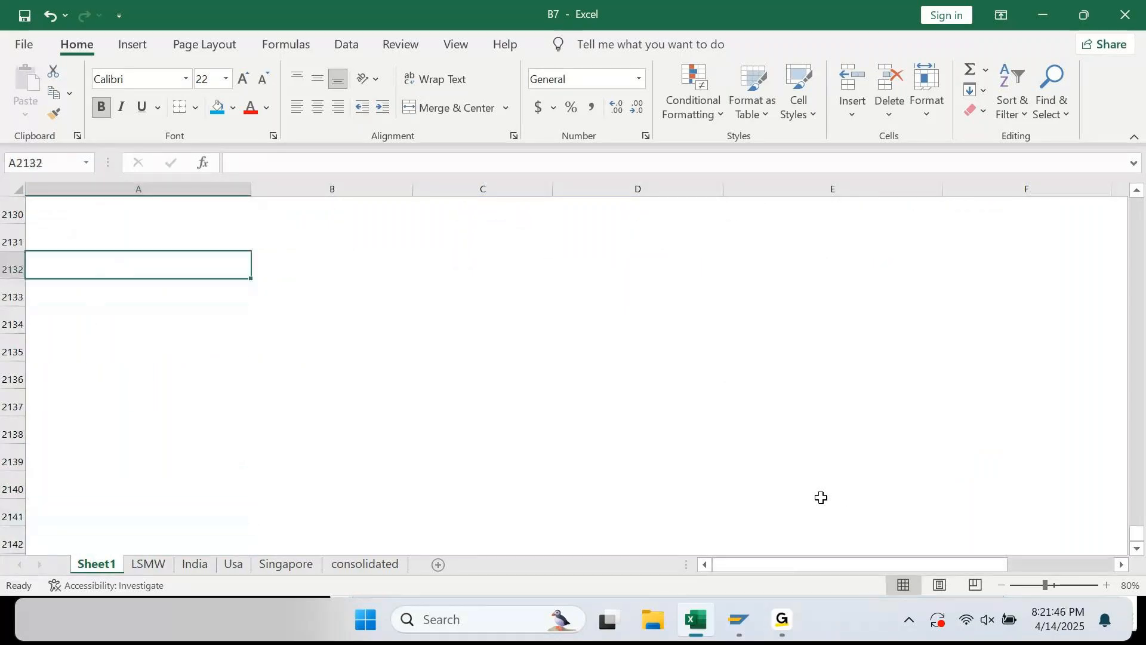
text(vEDOR)
key(BackSpace)
key(BackSpace)
key(BackSpace)
text(NDOR Invoice)
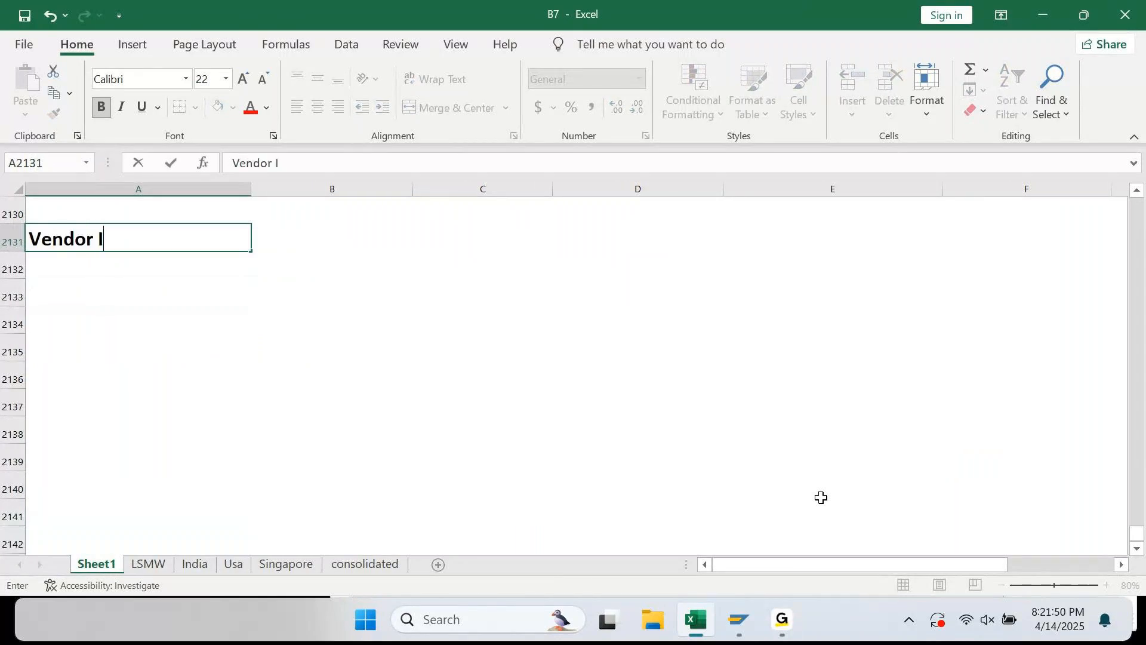
text(:)
key(Return)
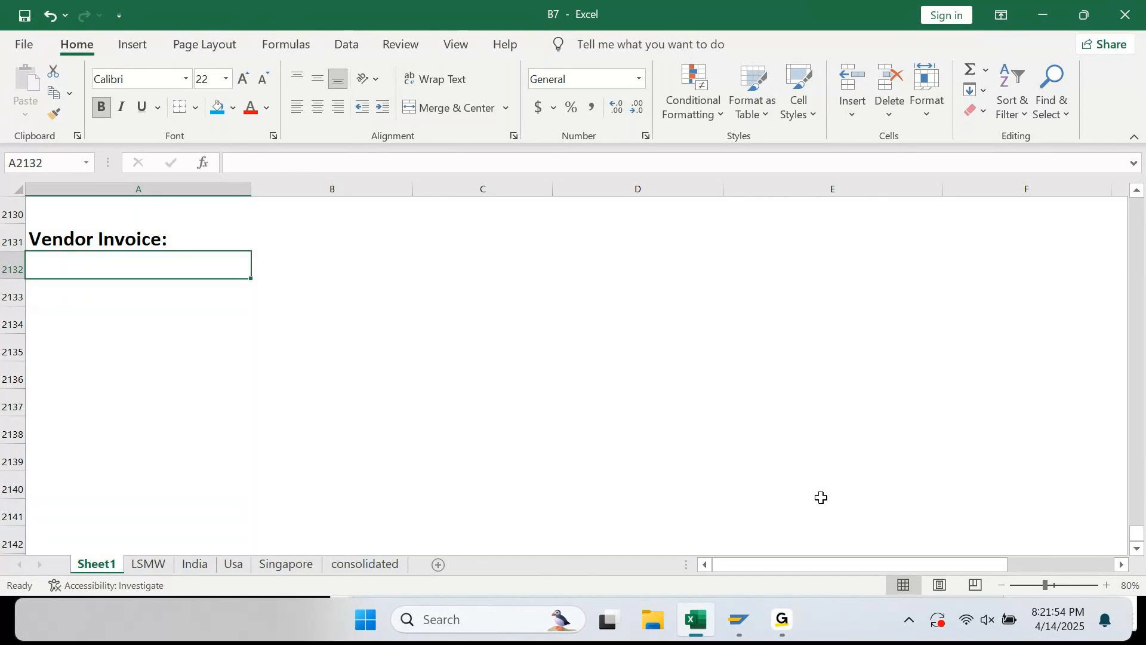
Enter "Purchase Dr.." under the Vendor Invoice heading, with an indented "Vendor Cr.." in the row below
text(Purchase Dr..)
key(Return)
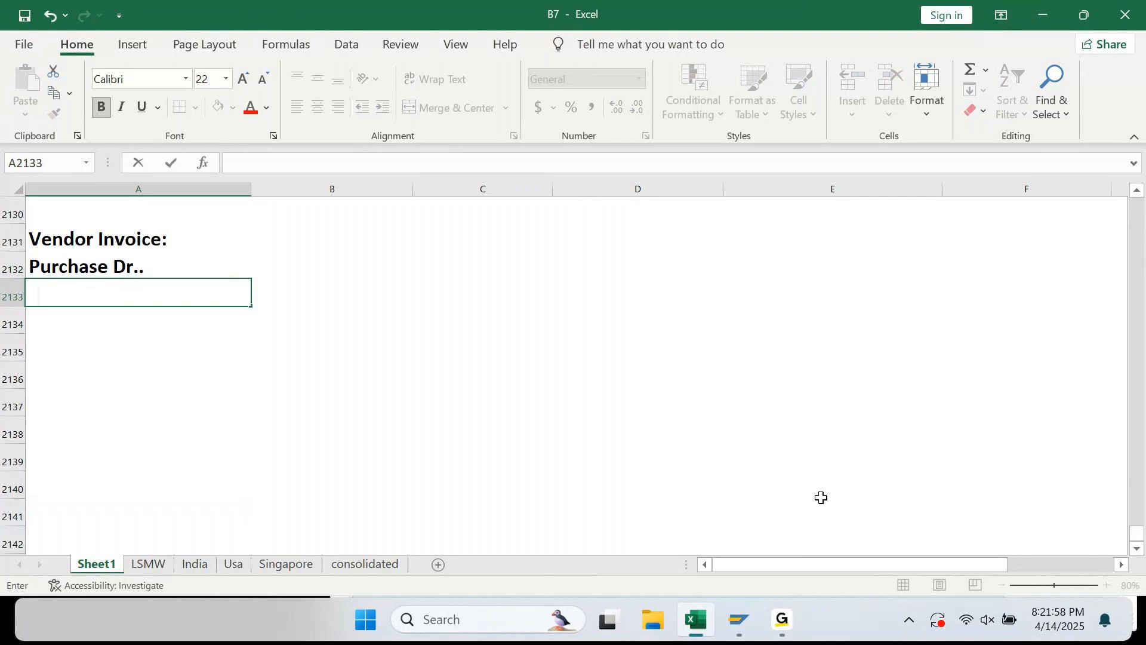
text(Vendor)
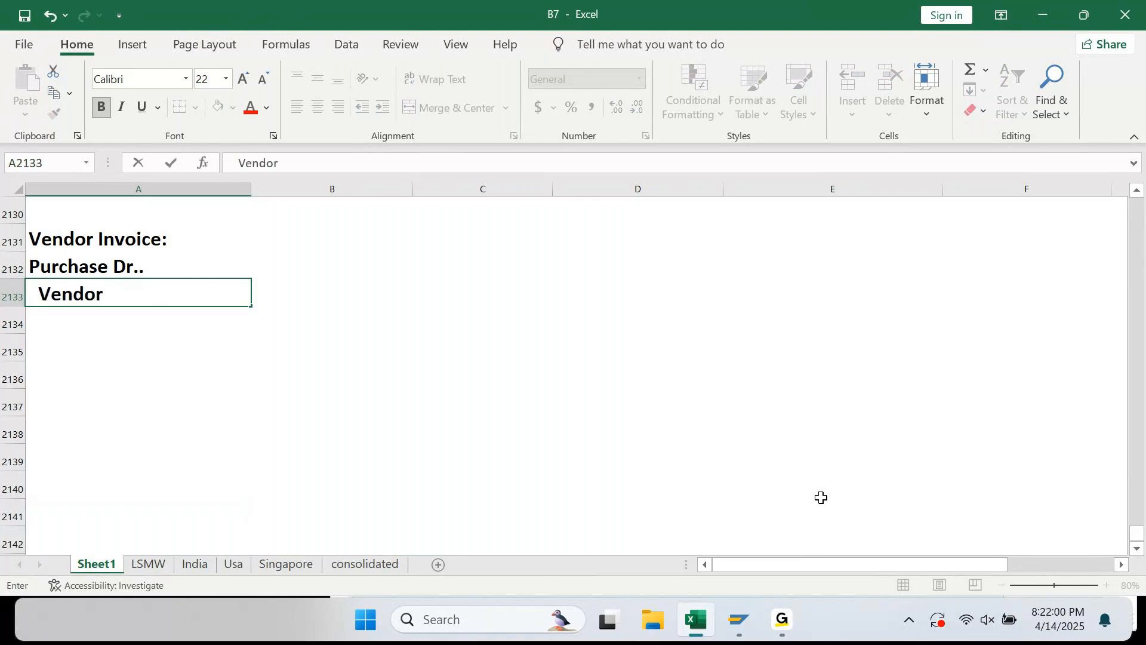
text( Cr..)
key(Return)
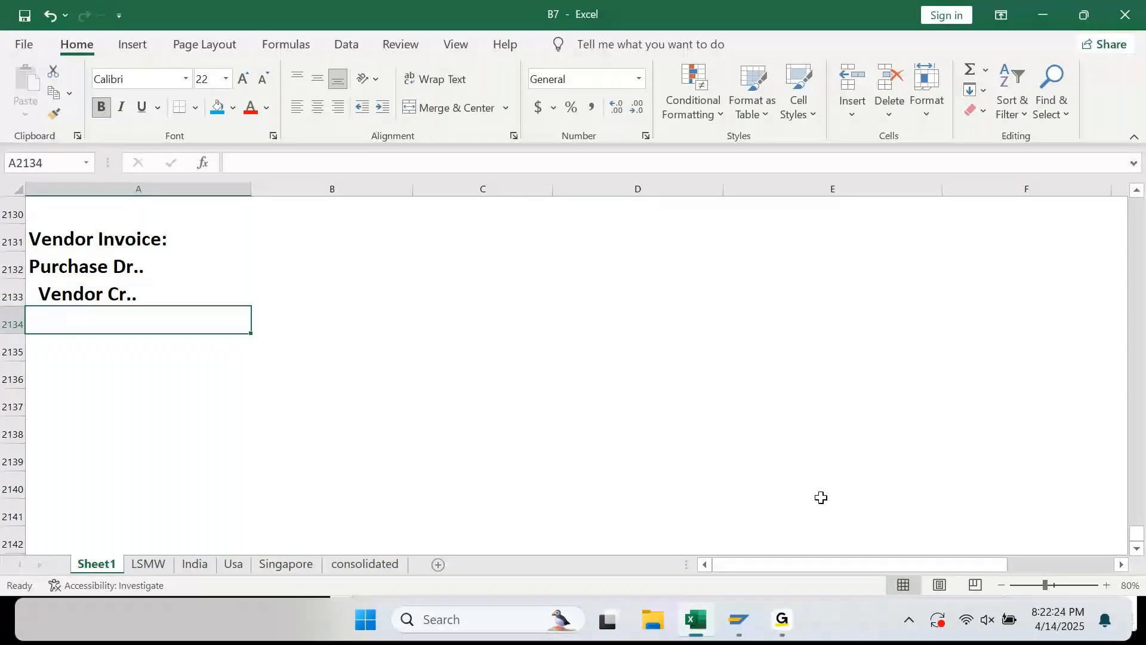
Return to the F-43 default values in SAP and set the posting key to 40
click(740, 620)
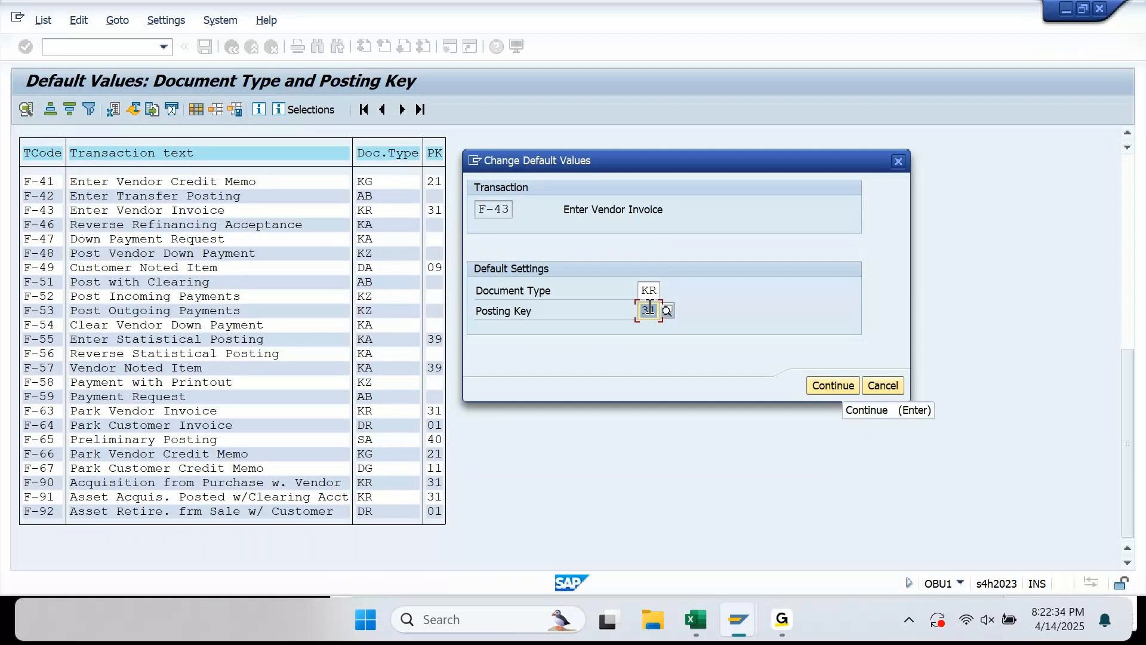
text(40)
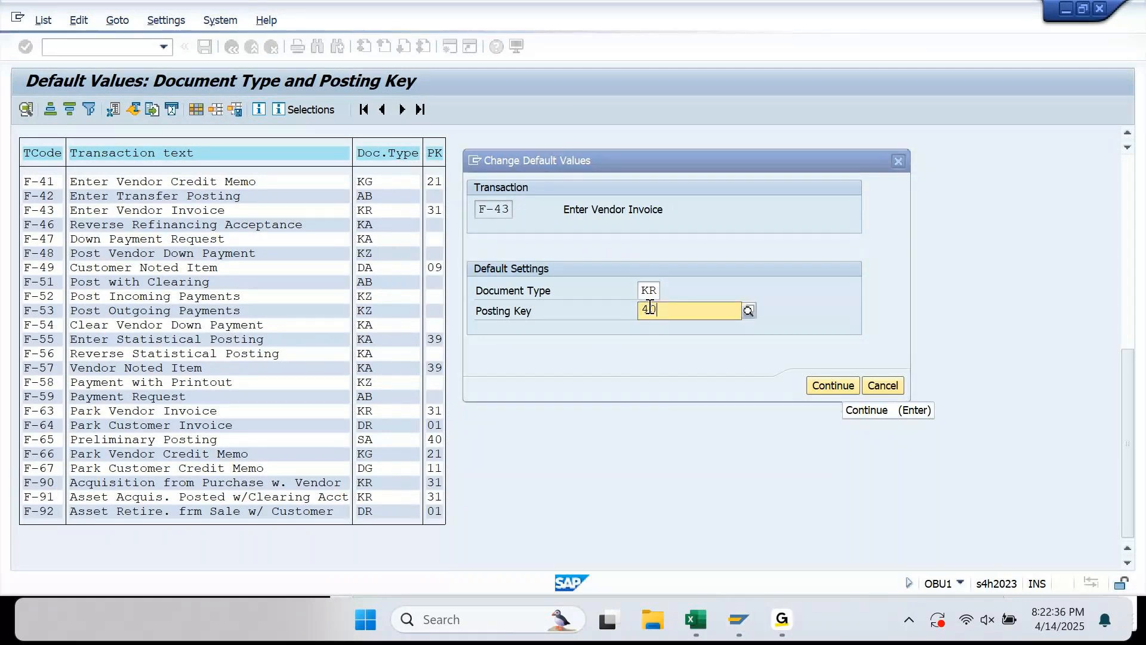
key(Return)
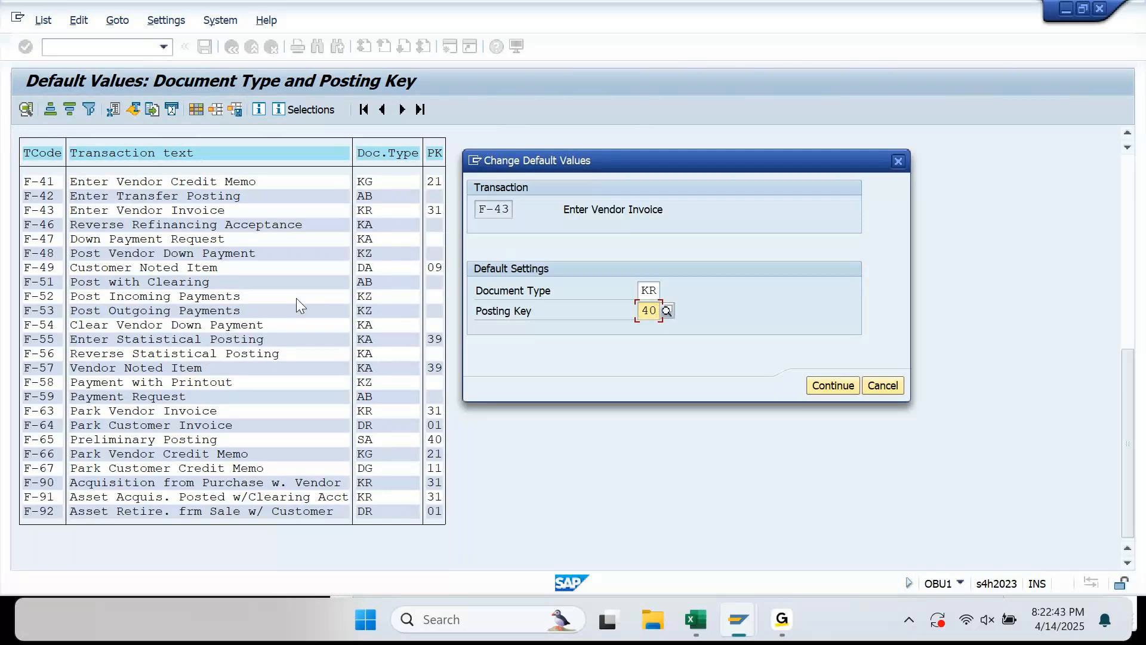
key(Return)
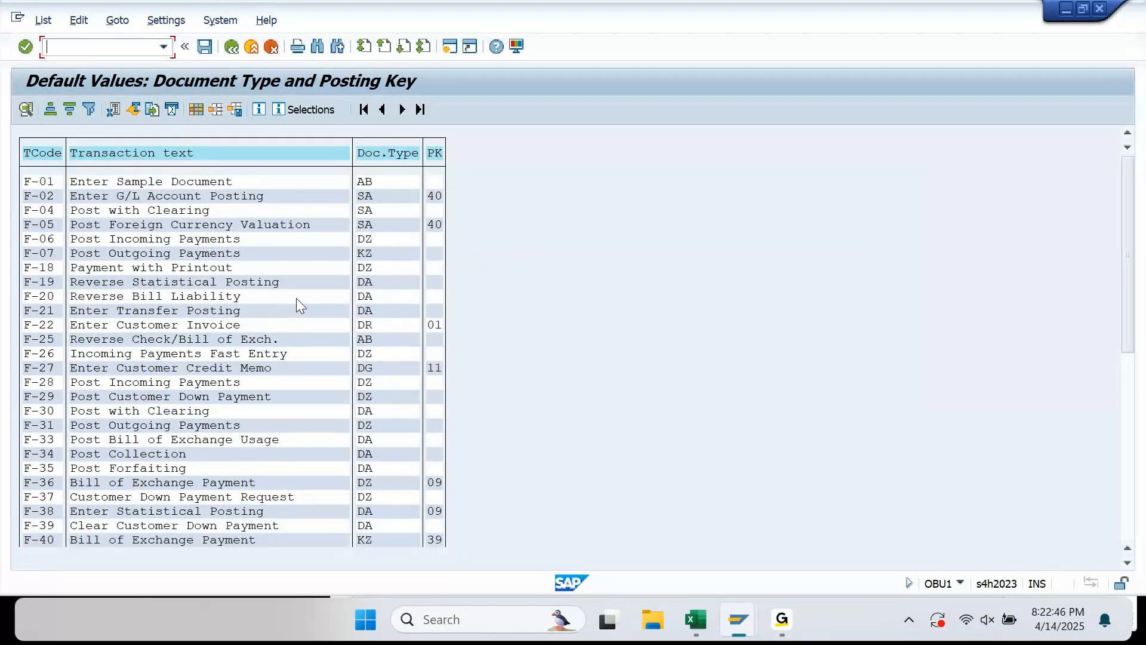
Switch to the vendor credit memo session, open F-43 in it, and check the default document type
key(alt+Tab)
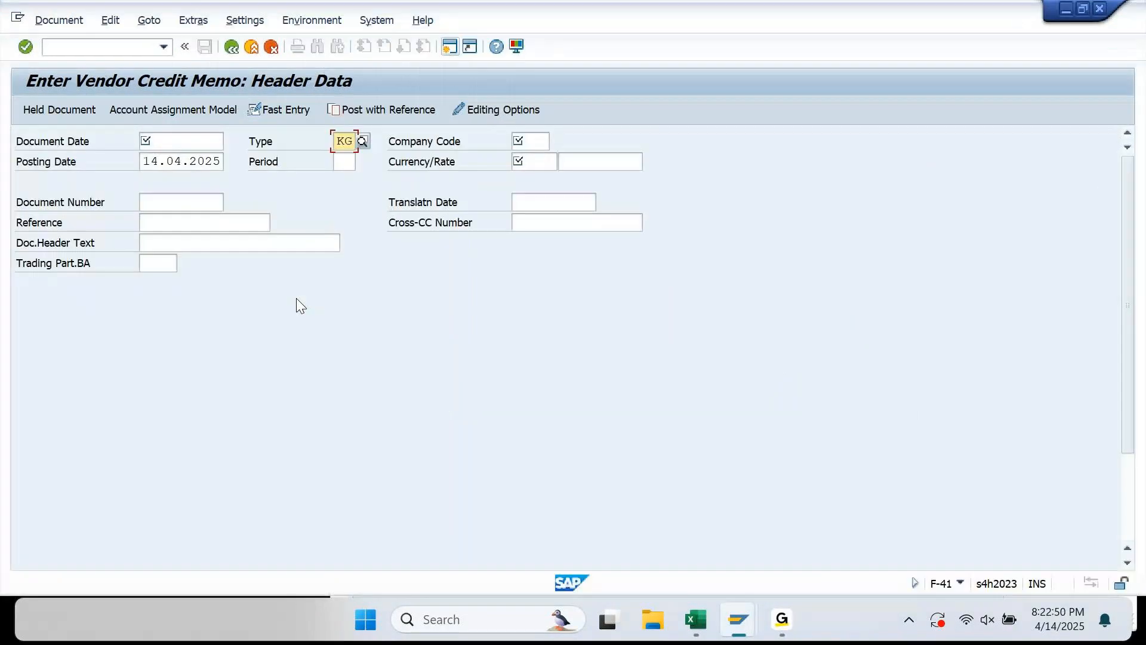
click(109, 47)
text(/)
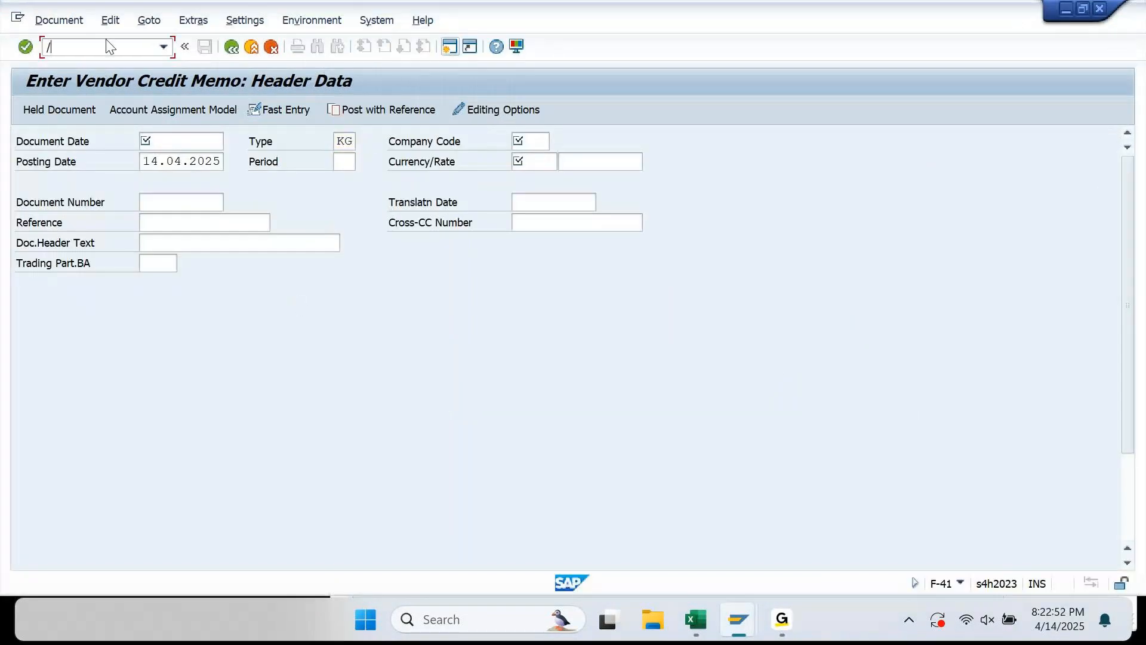
text(n f-43)
key(Return)
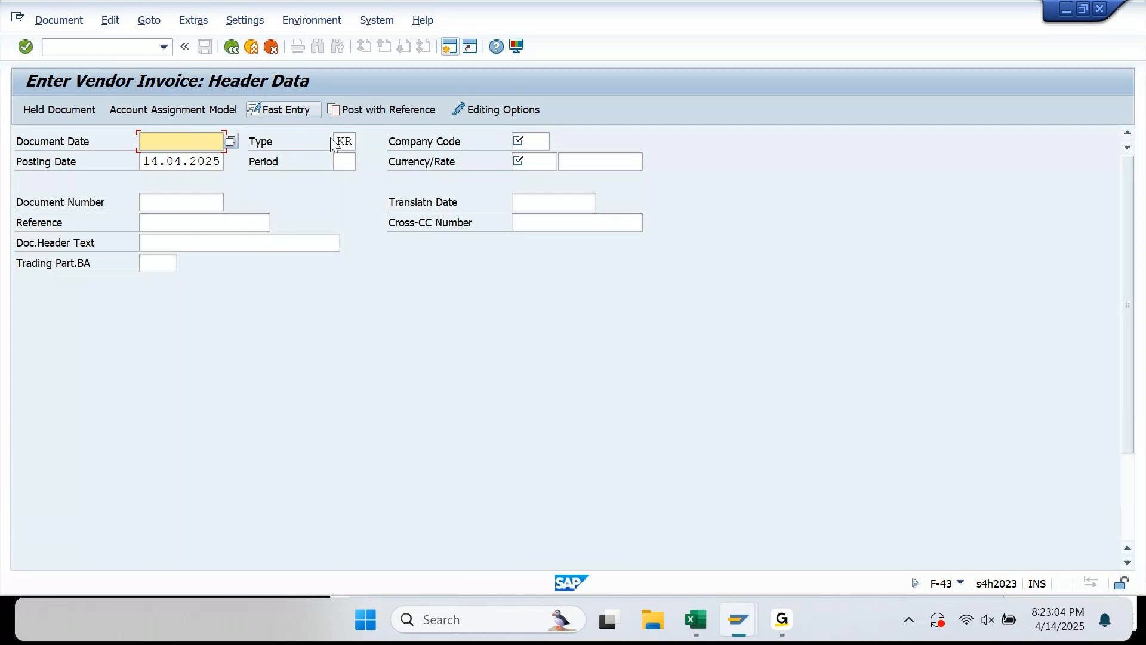
drag(333, 141, 375, 140)
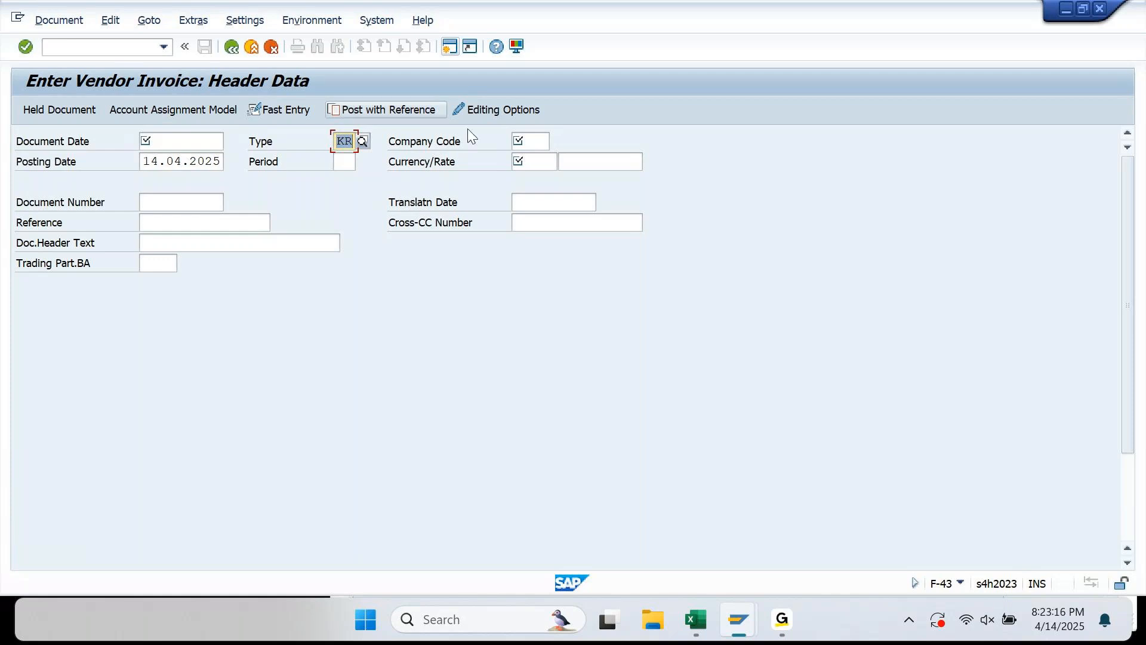
click(435, 136)
click(336, 142)
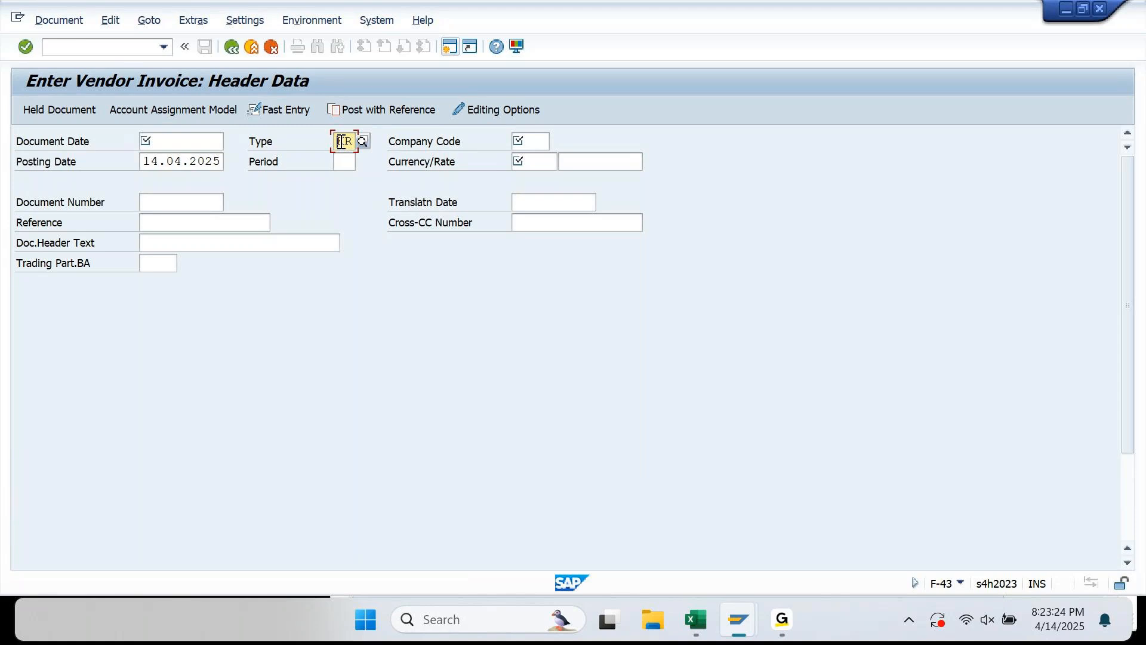
Try replacing the document type in the F-43 header, alternating between SA and KR and ending on SA
key(Tab)
key(shift+Tab)
key(BackSpace)
text(sa)
key(Tab)
key(shift+Tab)
text(KR)
key(Tab)
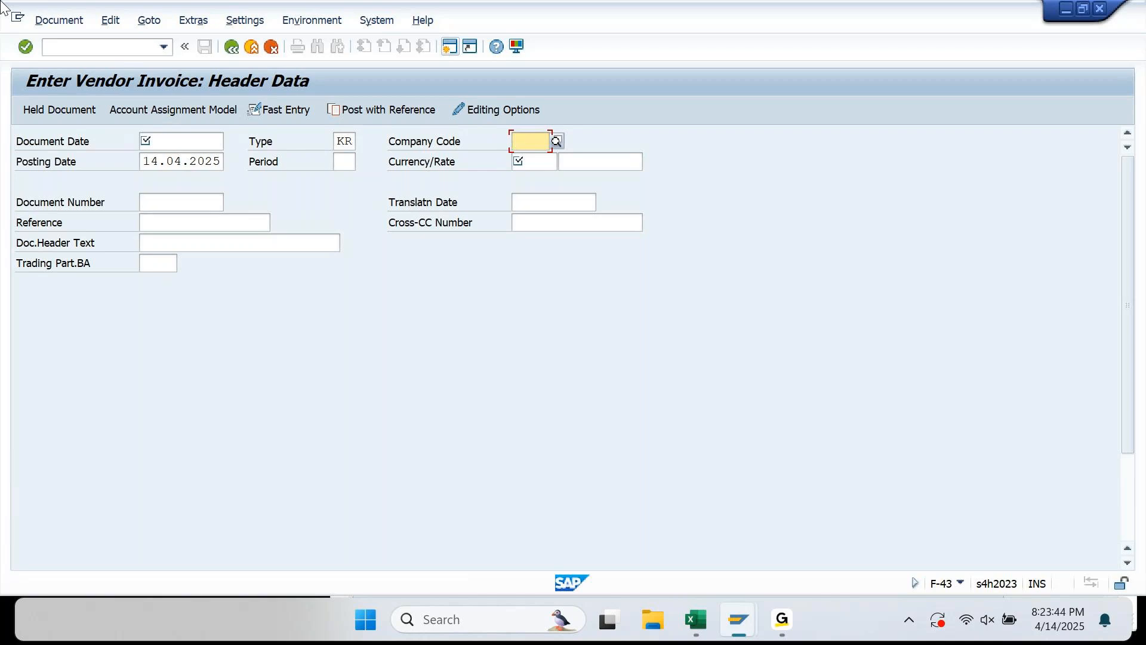
key(shift+Tab)
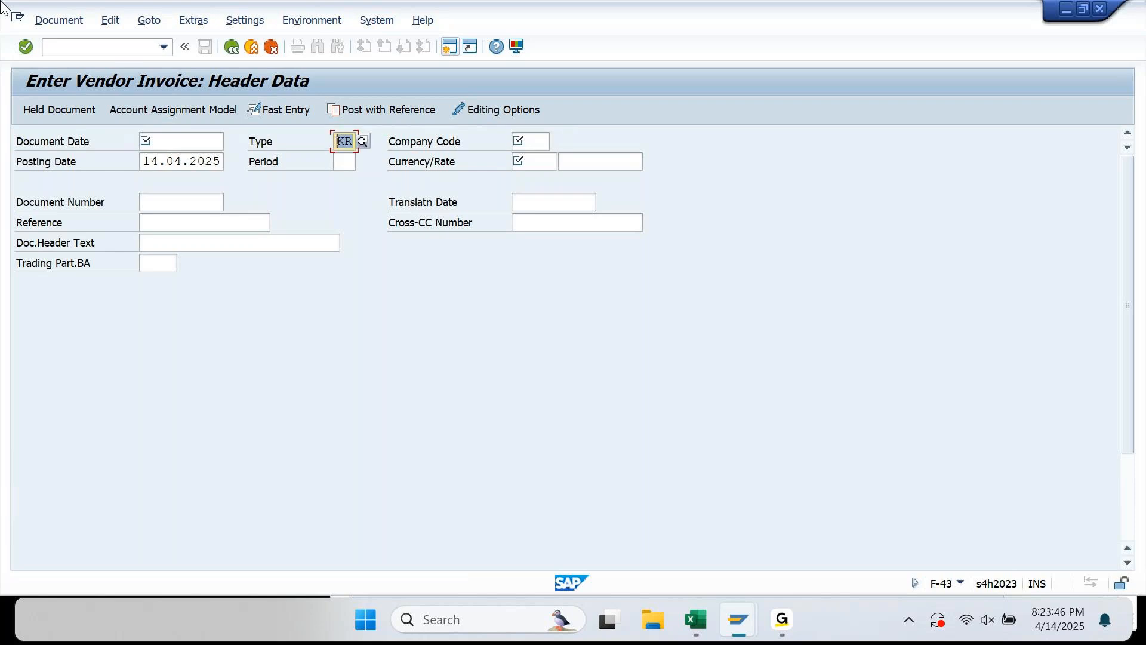
text(SA)
key(Tab)
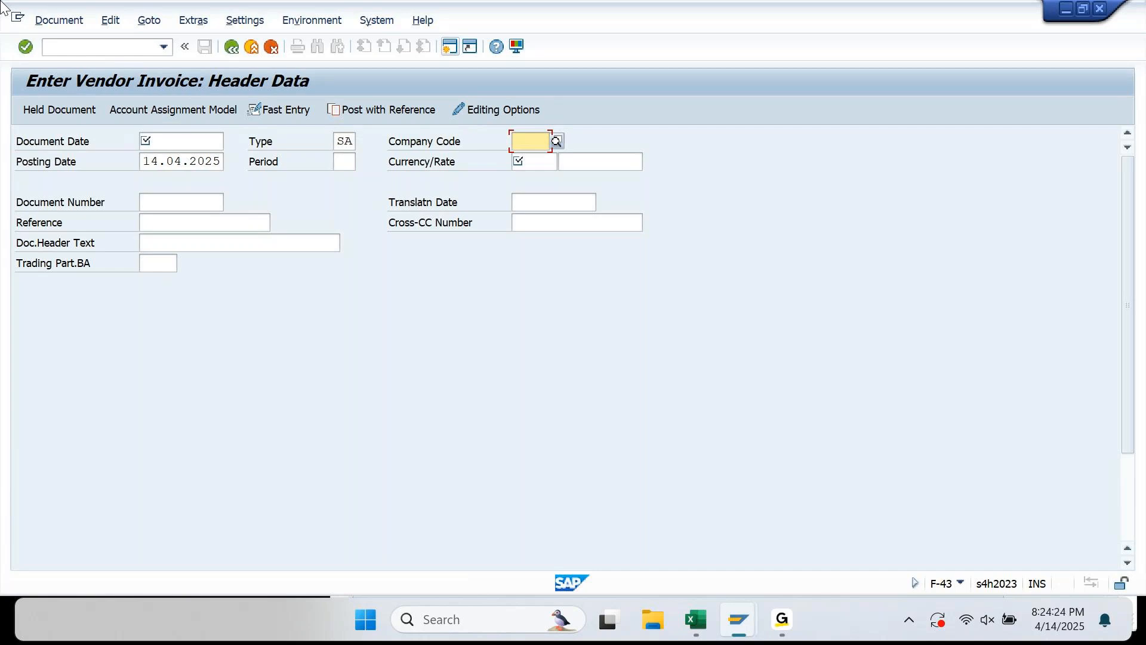
Leave the invoice entry, reopen F-43, and check its default document type and the posting key of the first line item
key(F3)
key(Left)
key(Return)
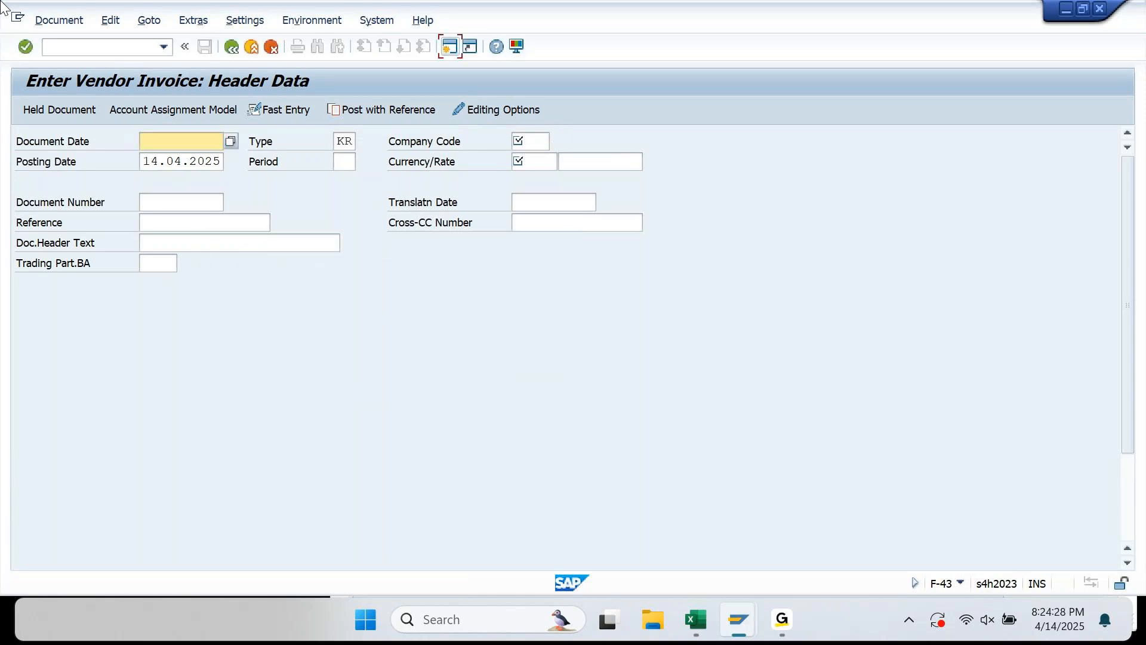
key(Tab)
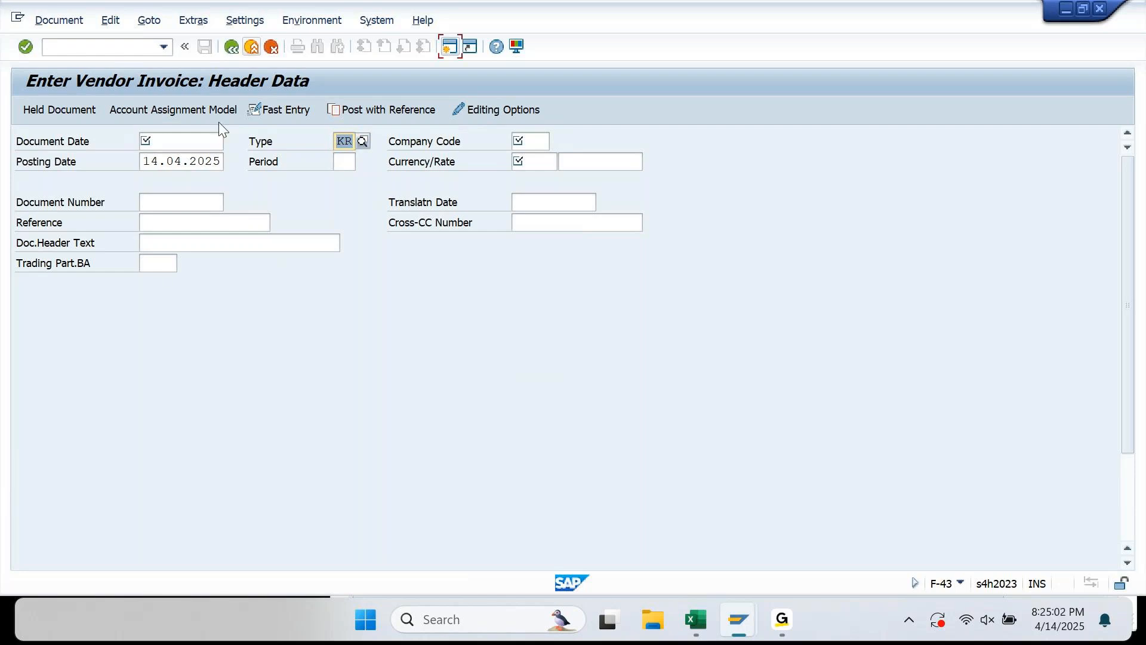
scroll(302, 205, down, 1)
scroll(302, 205, down, 1)
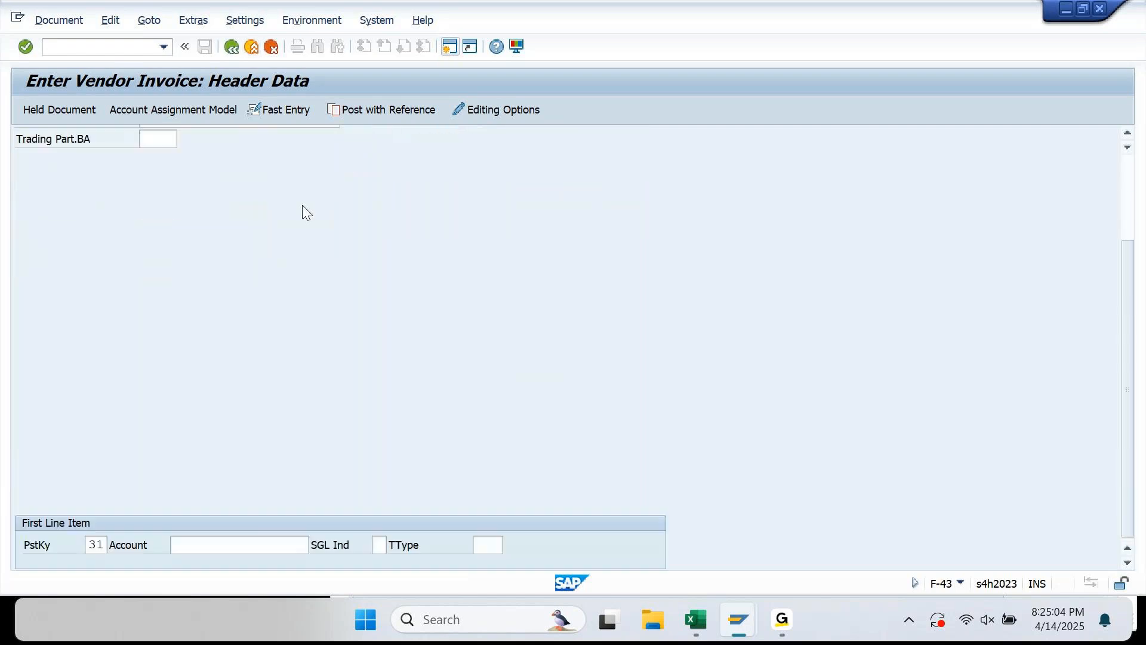
drag(103, 544, 77, 546)
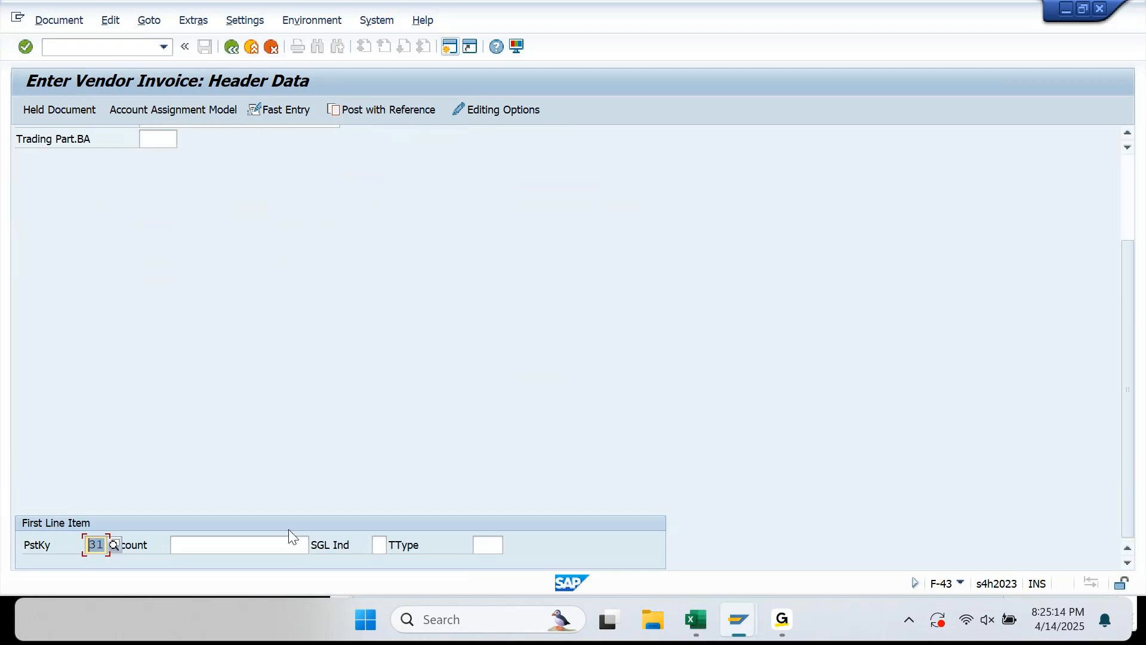
click(263, 545)
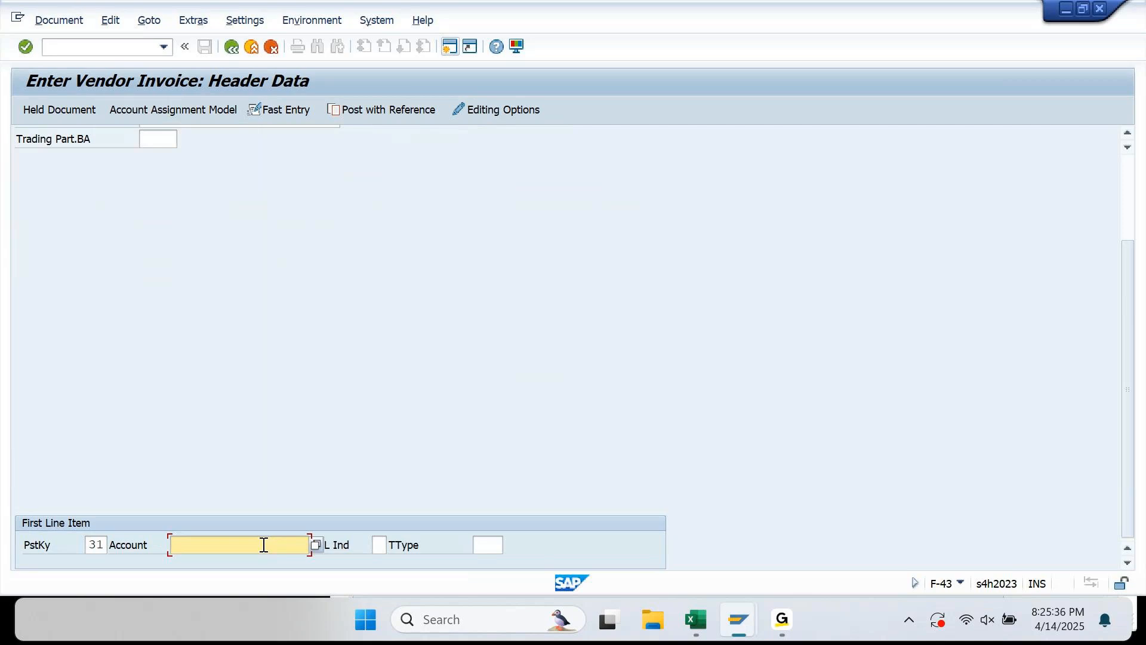
Switch to the Excel workbook and insert one blank row between the "Vendor Invoice:" heading and "Purchase Dr.."
click(692, 624)
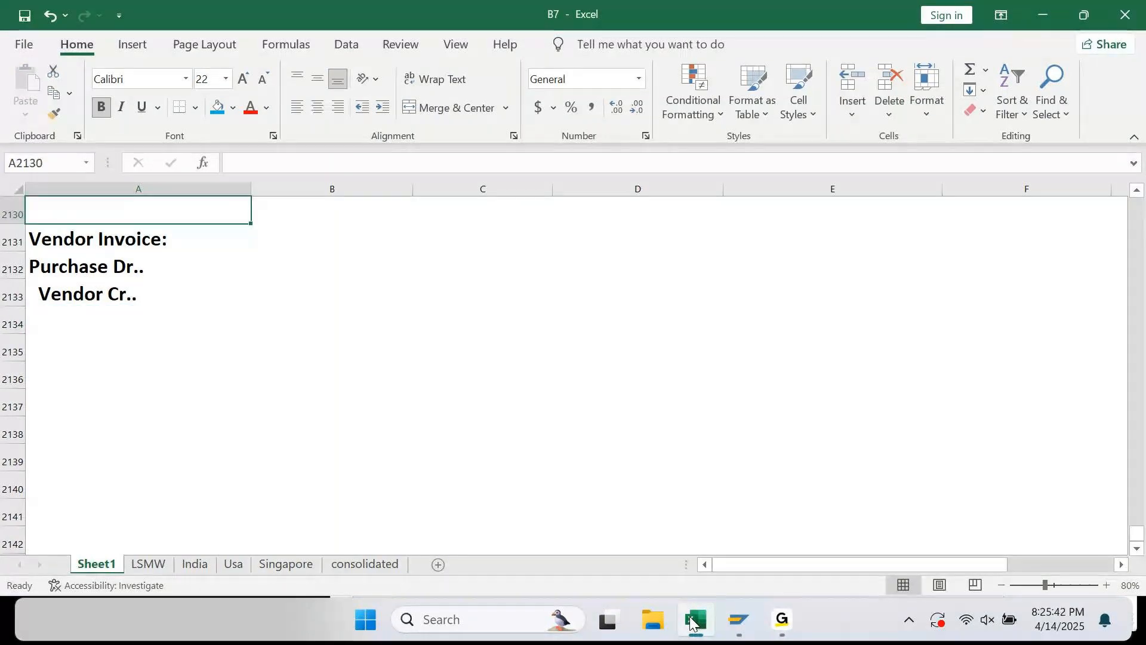
key(Down)
key(Right)
key(Left)
key(Down)
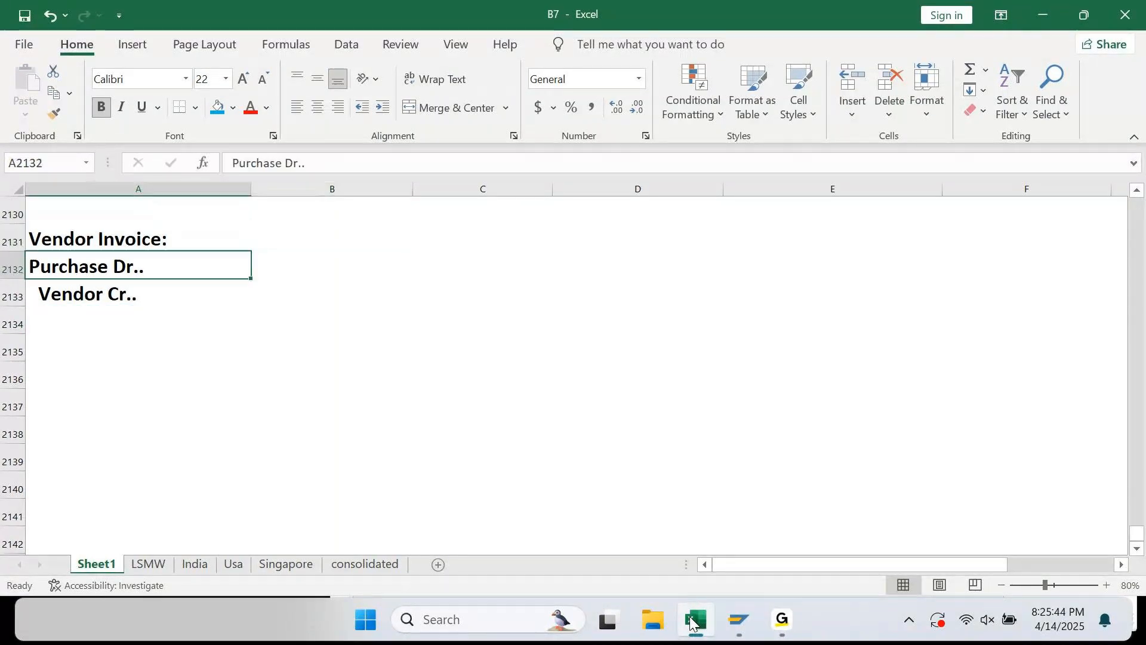
key(shift+space)
key(shift+Down)
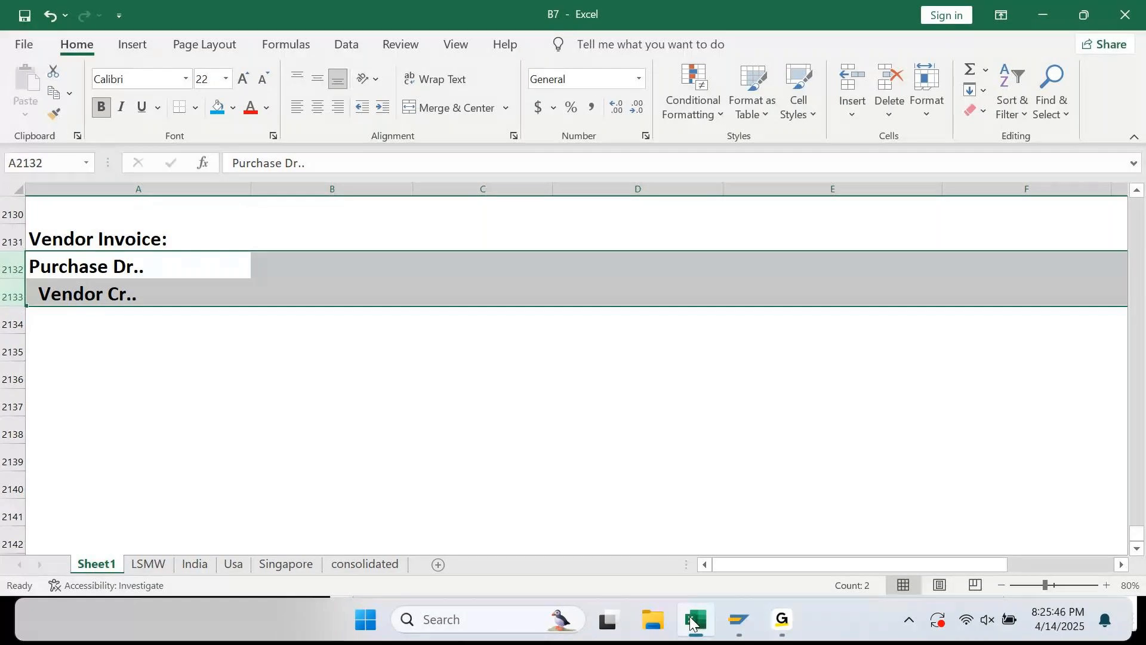
key(ctrl+shift+plus)
key(Down)
key(shift+space)
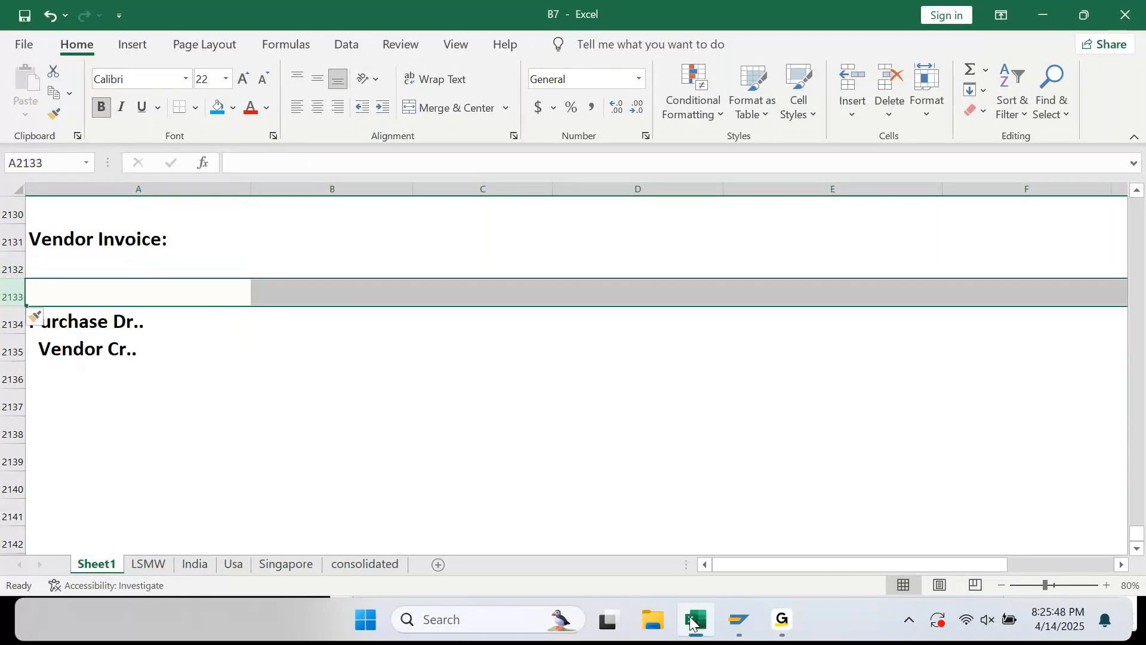
key(ctrl+minus)
key(Up)
Enter the heading "Accounting Sequence" in cell A2132 and give it a blue fill
text(aCCOU)
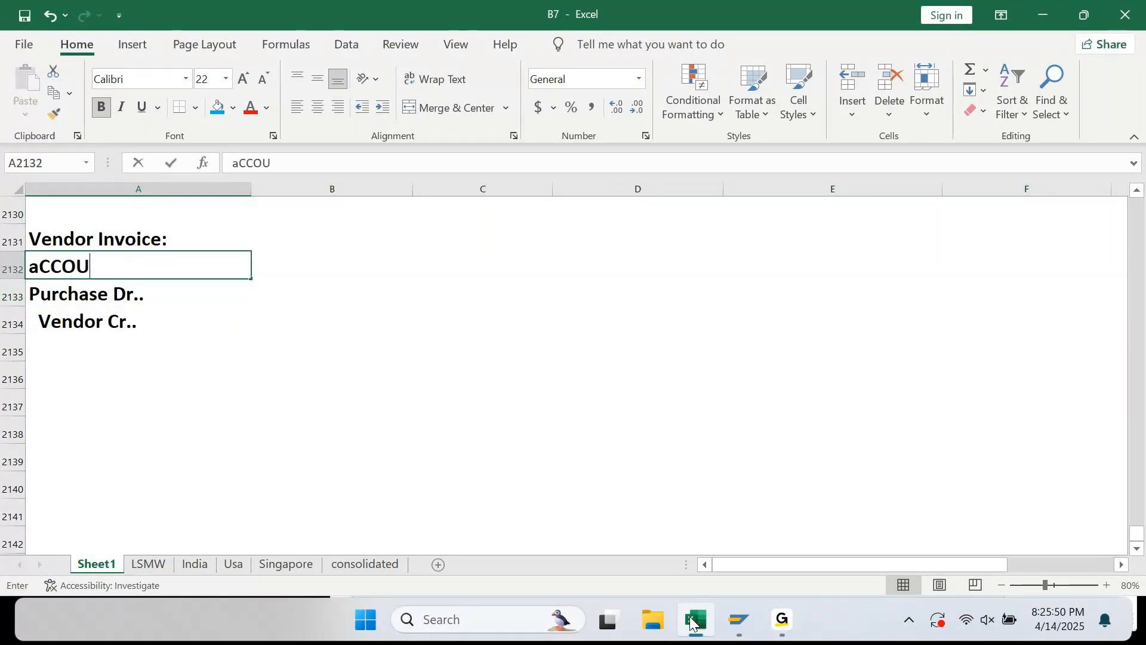
text(NTING Sequ)
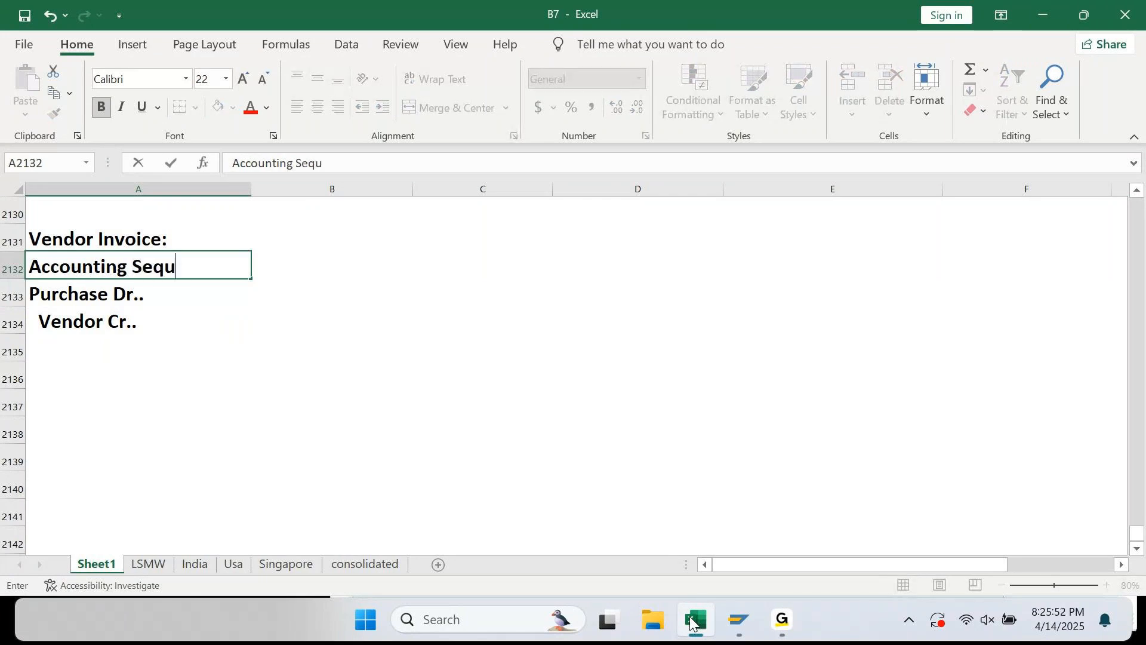
text(ence)
key(Return)
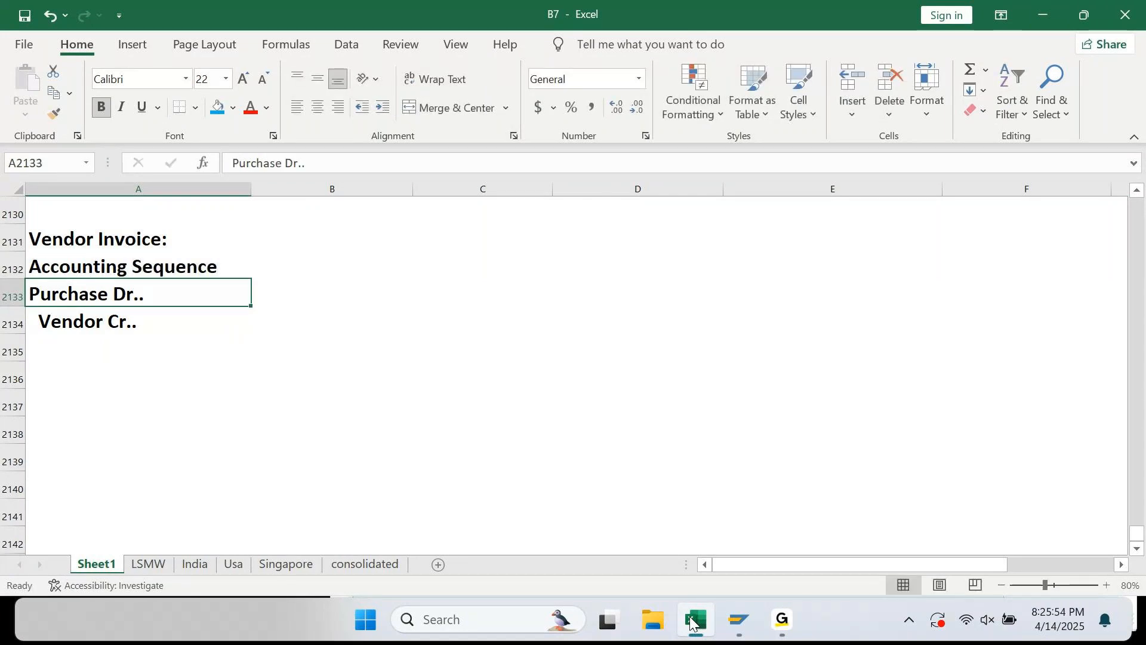
click(795, 627)
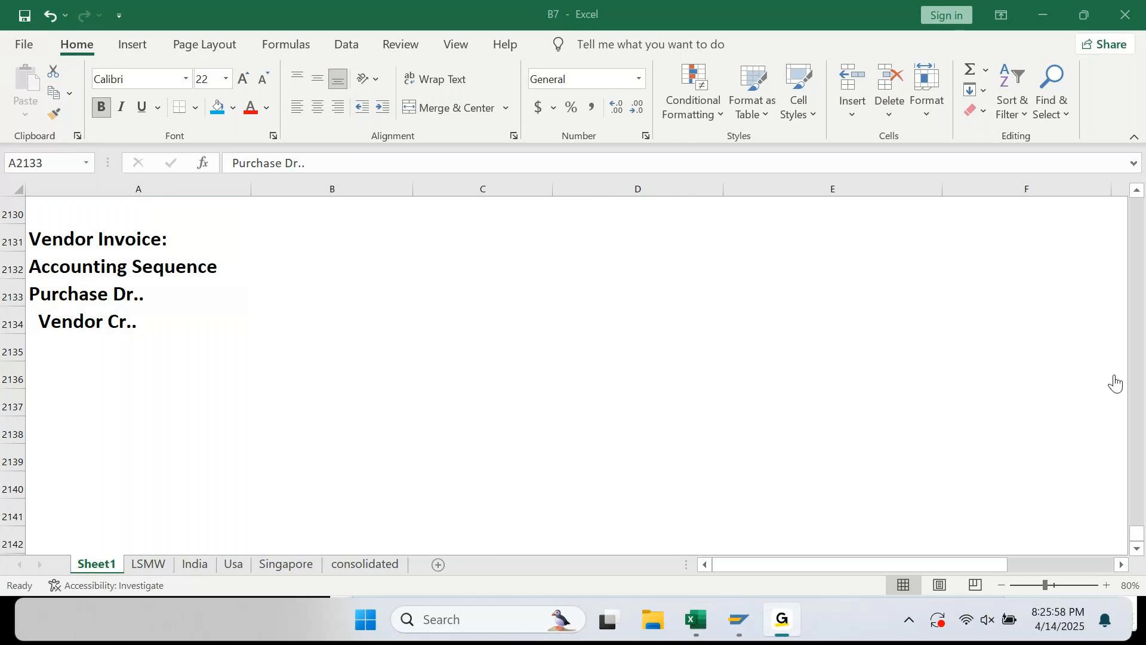
click(1052, 14)
key(Up)
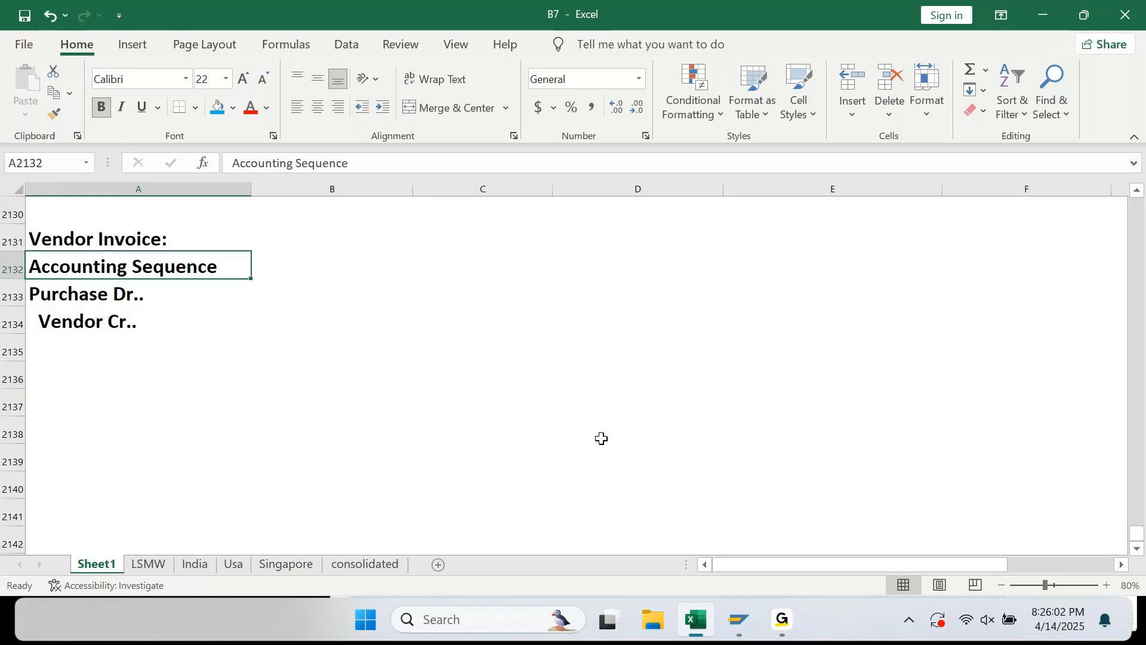
click(210, 106)
key(Down)
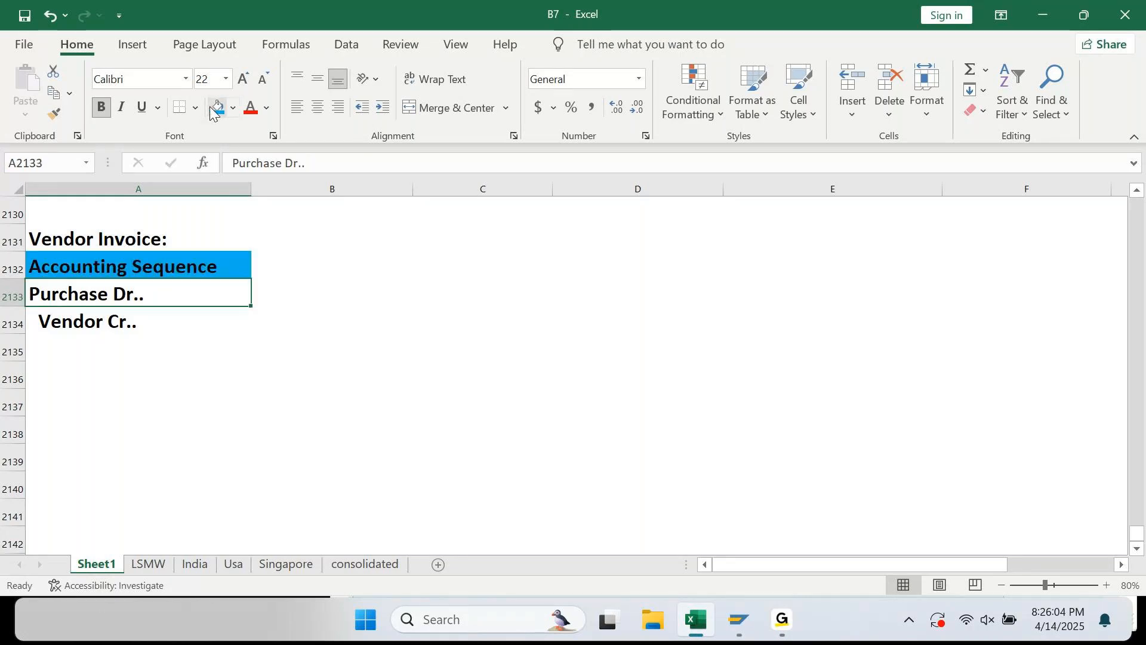
Enter "PK 40" beside "Purchase Dr.." in B2133 and "PK 31" beside "Vendor Cr.." in B2134
key(Down)
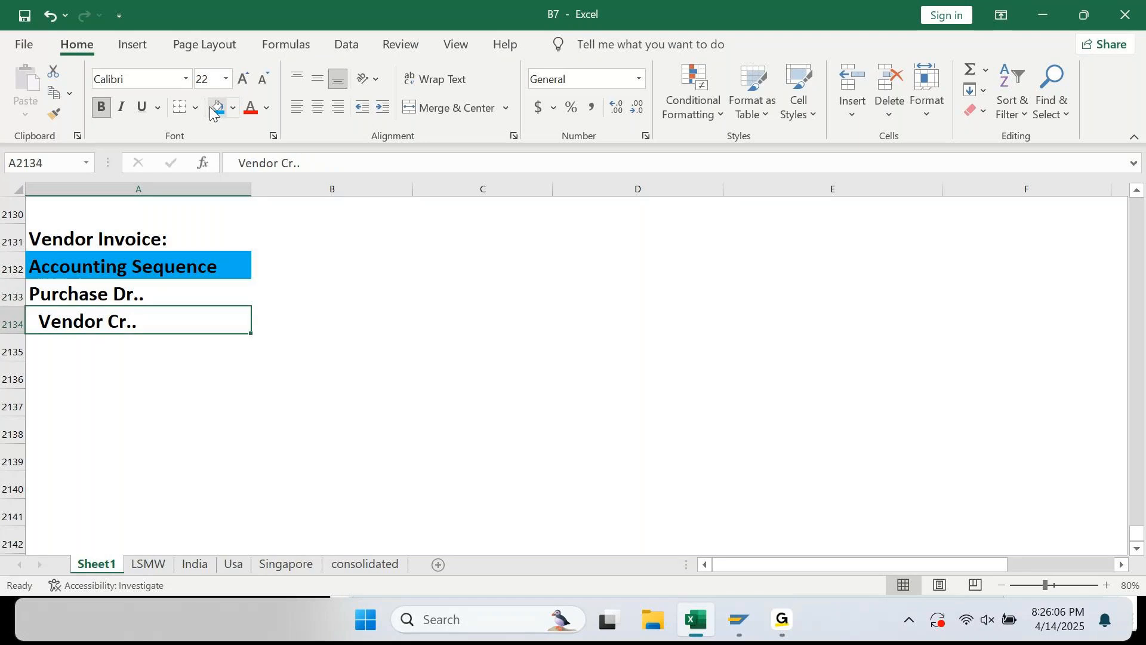
key(Up)
key(Right)
text(PK)
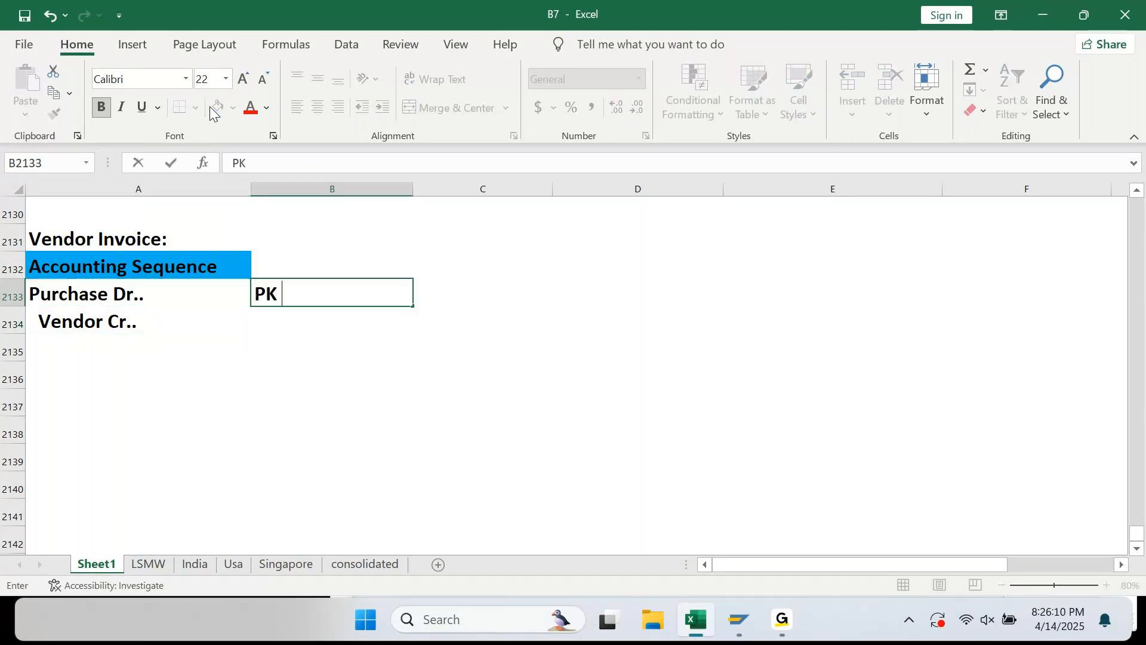
text( 04)
key(BackSpace)
key(BackSpace)
text(40)
key(Return)
text(PK 31)
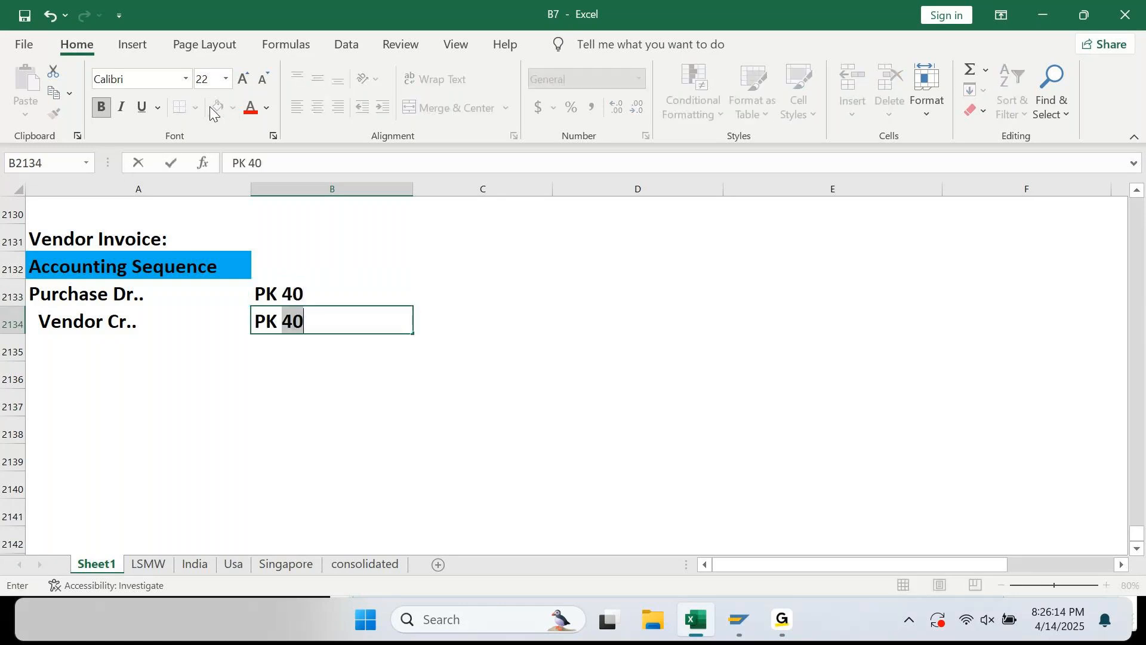
key(Return)
Extend the blue fill of the "Accounting Sequence" heading across A2132:B2132
key(Left)
key(Up)
key(Up)
key(Up)
key(shift+Right)
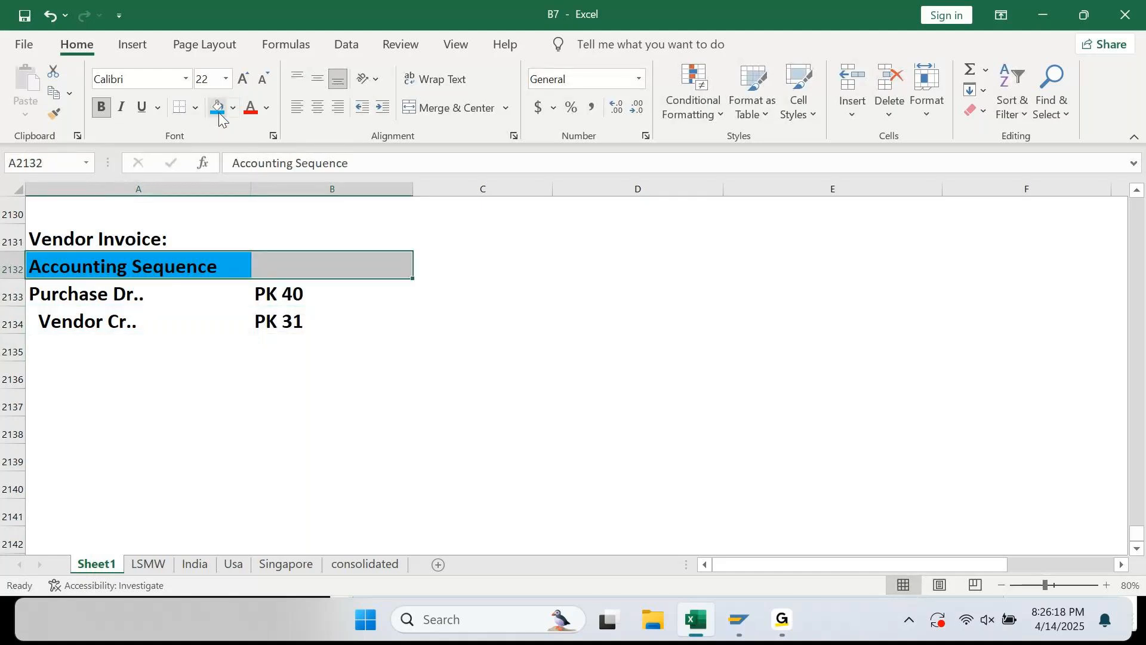
click(219, 114)
key(Down)
key(Down)
key(Down)
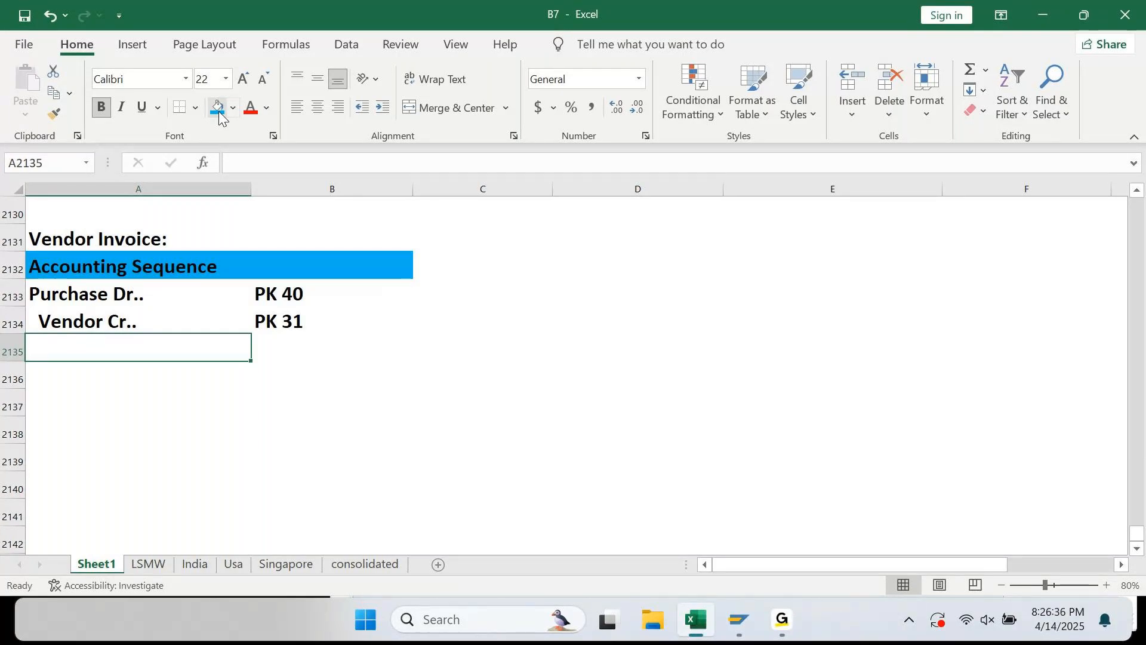
Enter the heading "SAP Sequence" in cell A2136, leaving one blank row below the accounting entries
key(Up)
key(Up)
key(Down)
key(Down)
key(Down)
text(SA)
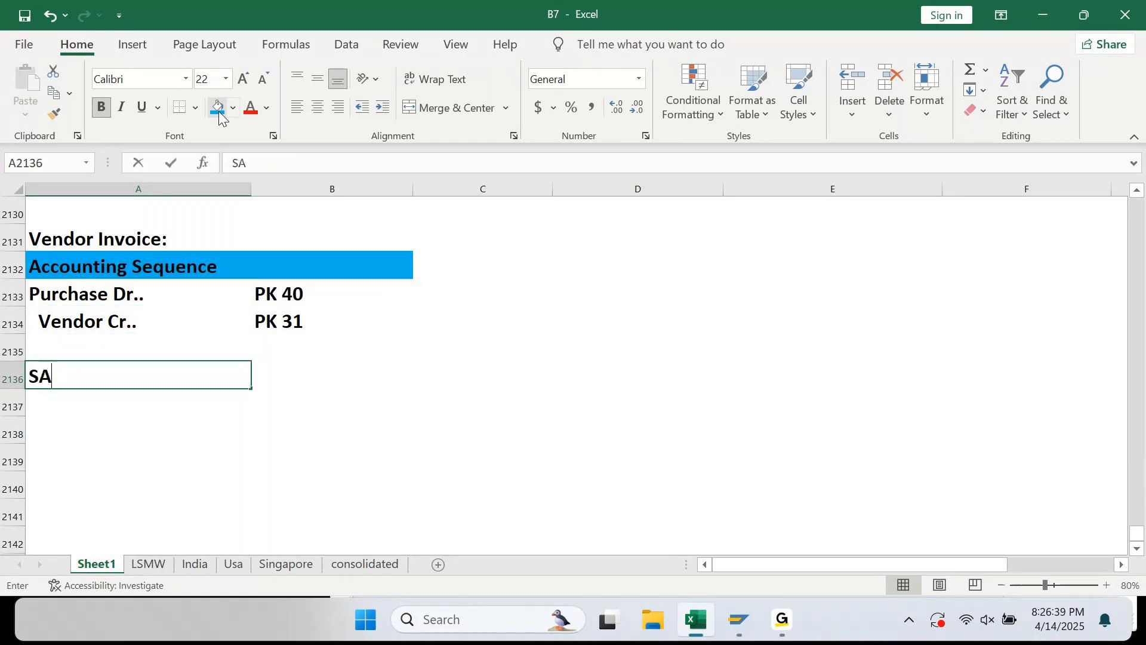
text(P Sequence)
key(Tab)
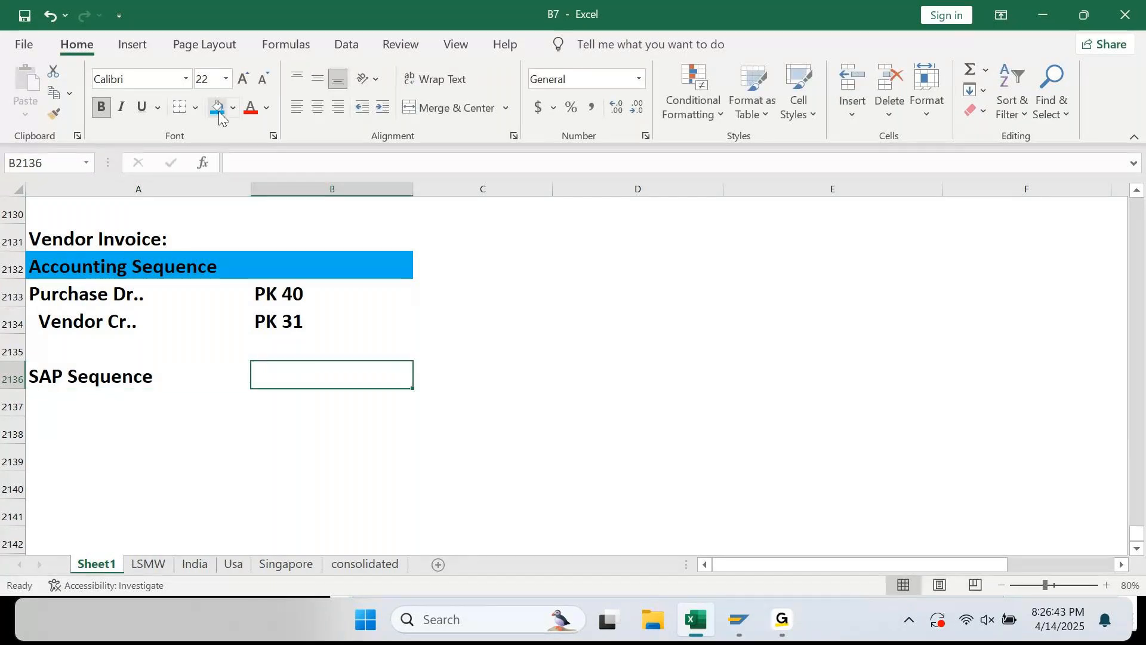
Enter "Vendor Cr.." in A2137 under the SAP Sequence heading, with an indented "Purchase Dr.." in A2138
key(Left)
key(Down)
text(V)
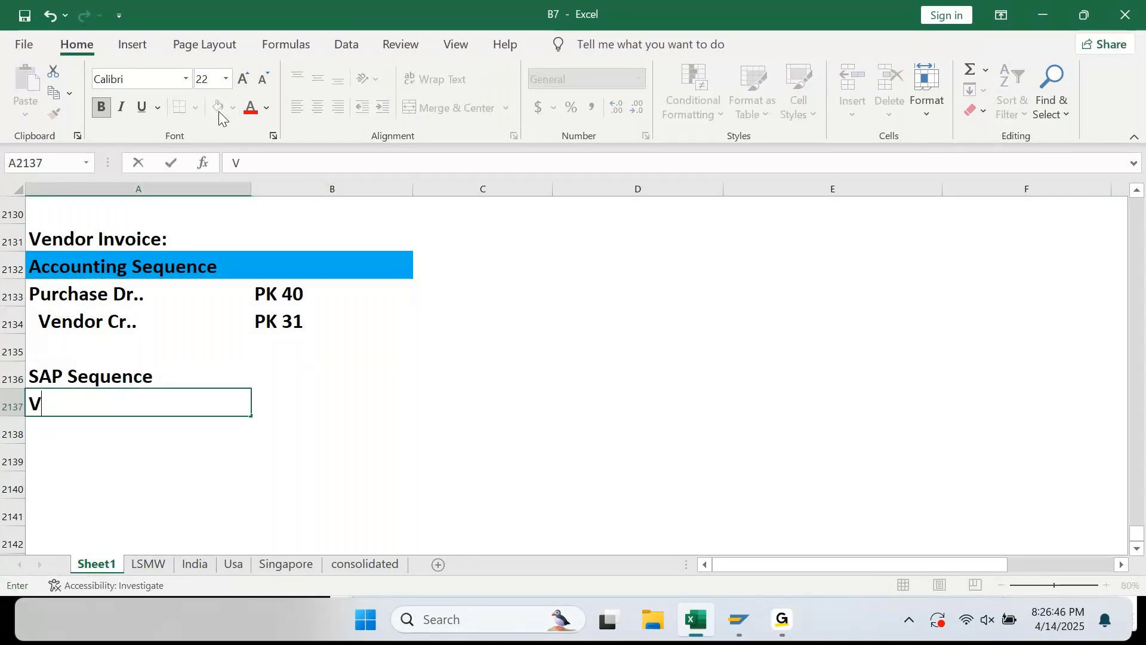
text(endor Cr,.)
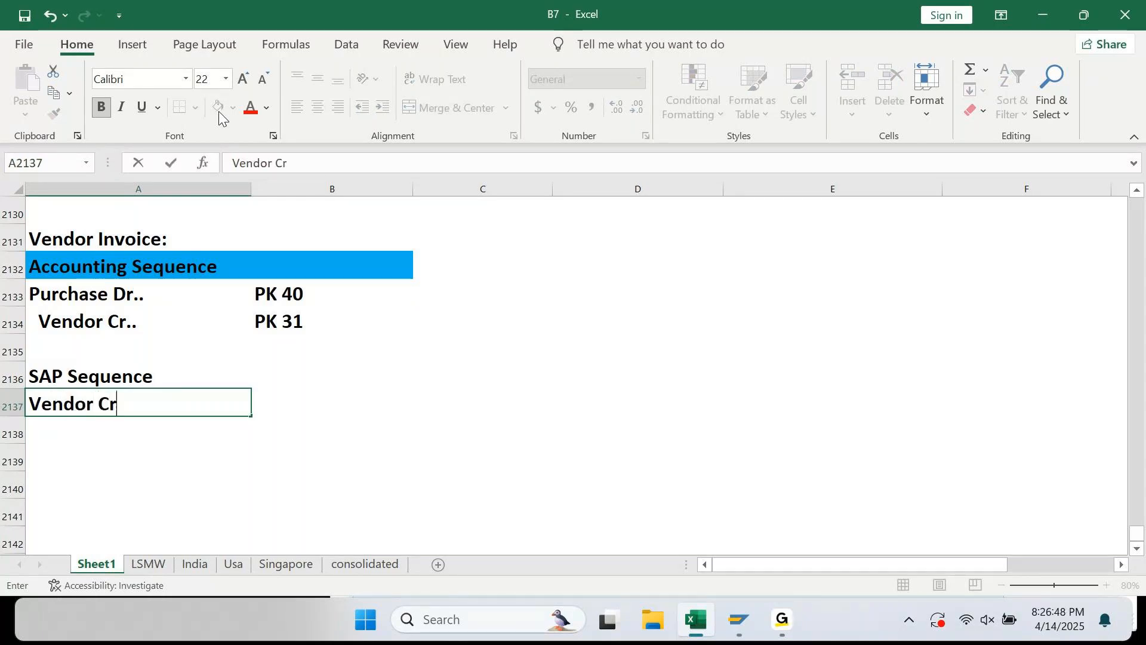
key(BackSpace)
key(BackSpace)
text(..)
key(Return)
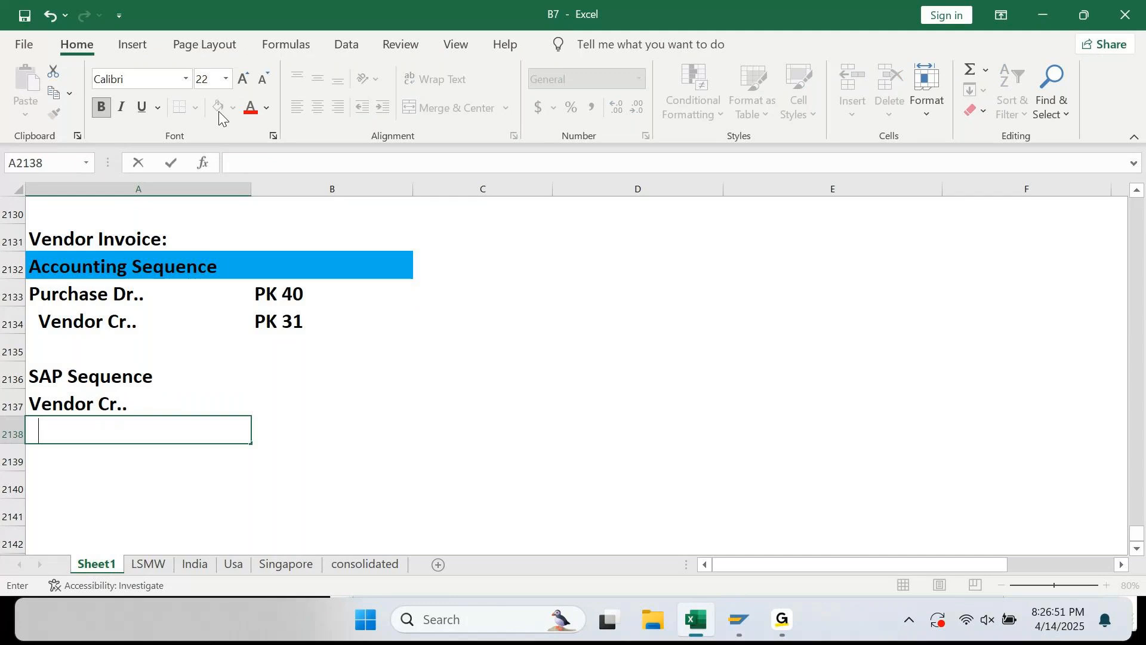
text(Purchase Dr..)
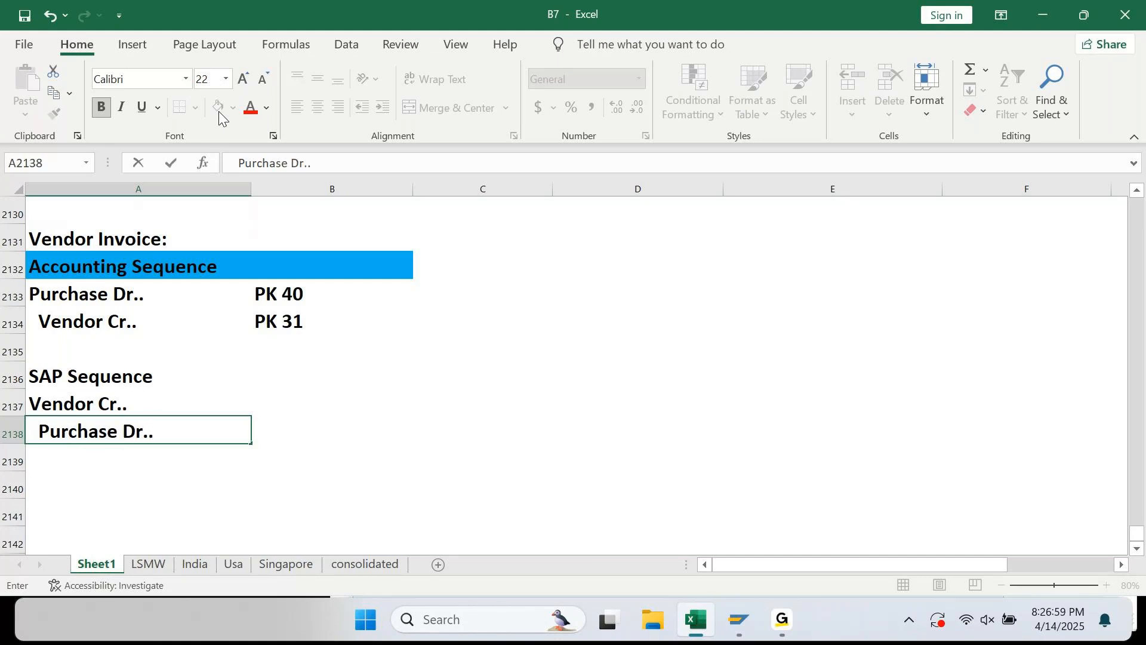
key(Return)
Fill the SAP Sequence heading cells A2136:B2136 with green
key(Up)
key(Up)
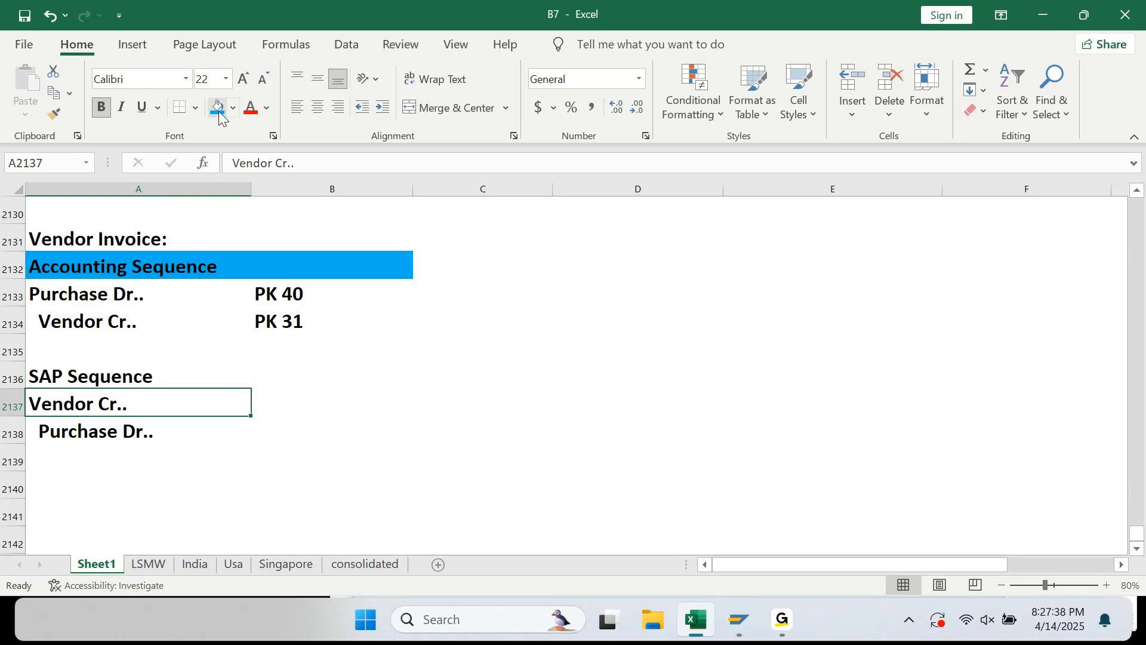
key(Up)
key(shift+Right)
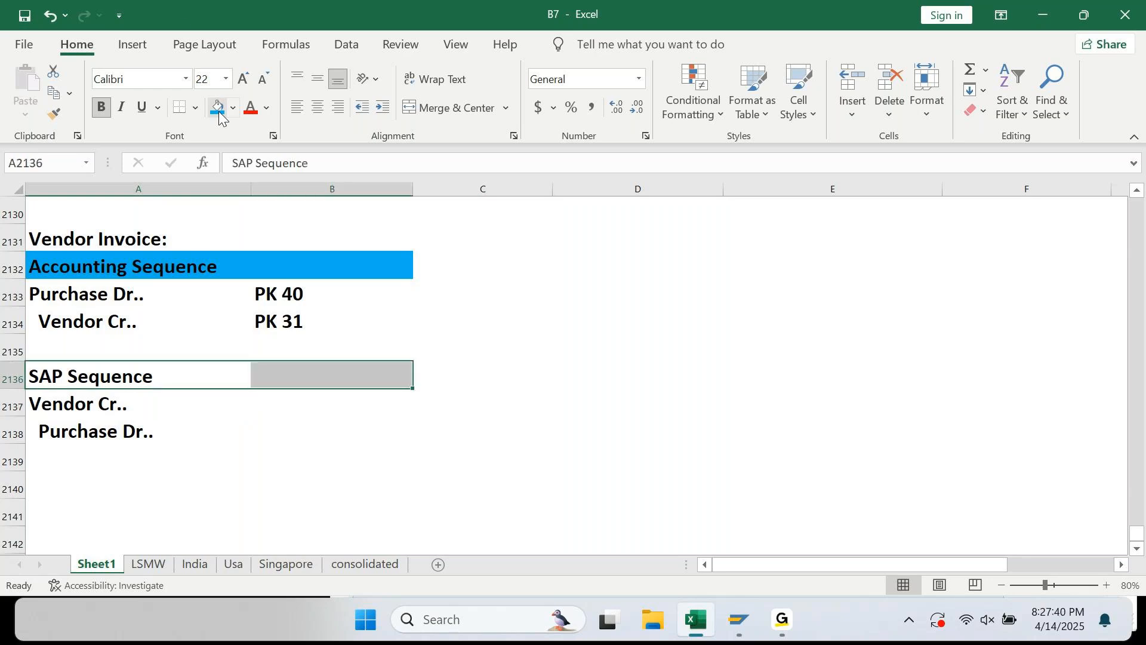
click(231, 108)
click(278, 272)
key(Down)
Enter "PK 31" beside the SAP sequence's "Vendor Cr.." and "PK 40" beside its "Purchase Dr.."
key(Right)
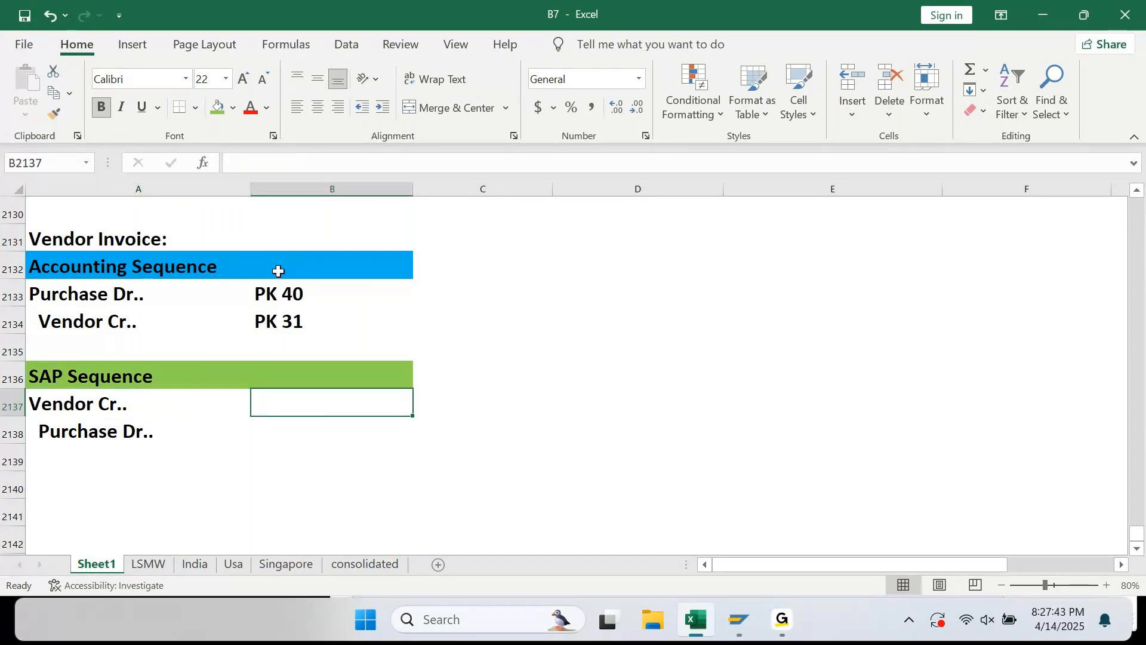
text(PK 31)
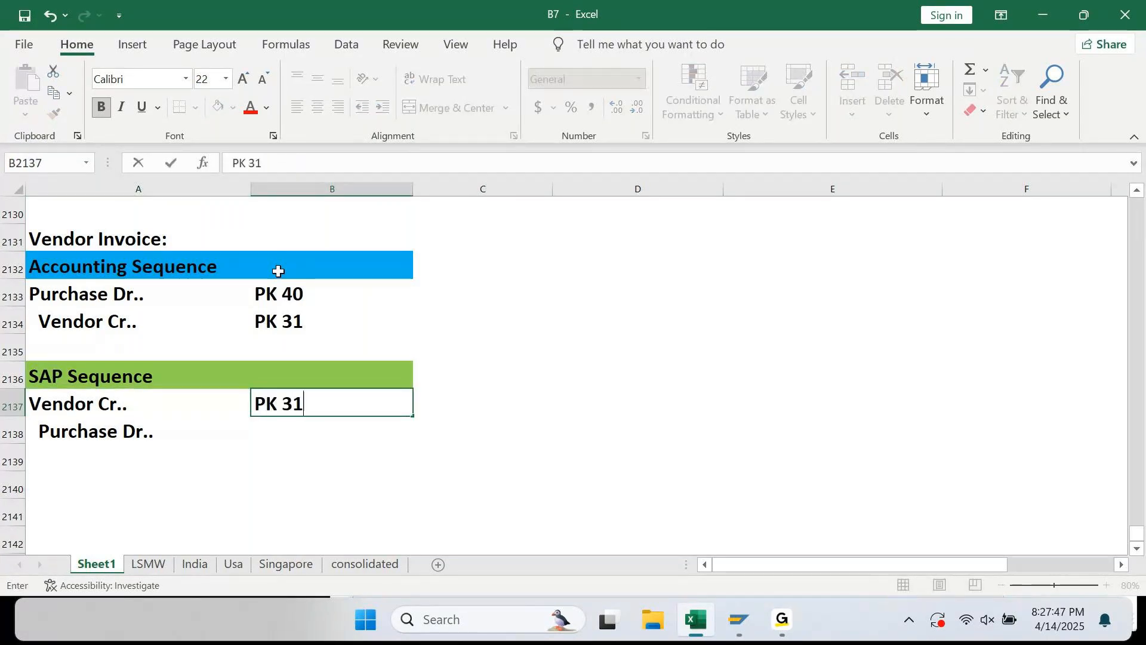
key(Return)
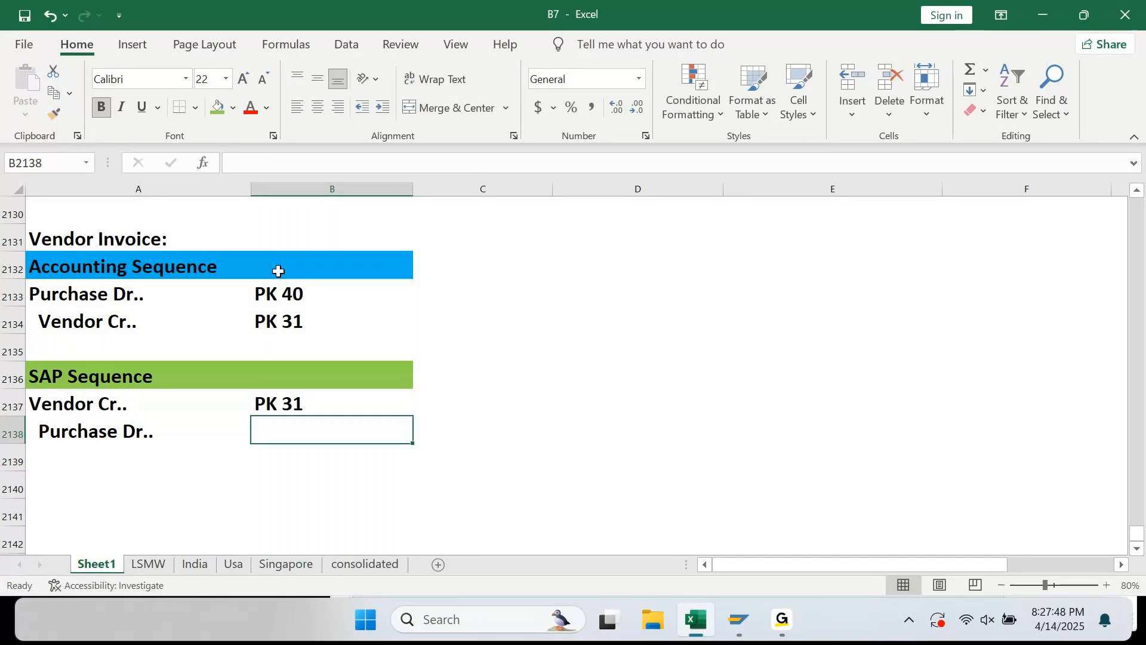
text(PK 40)
key(Return)
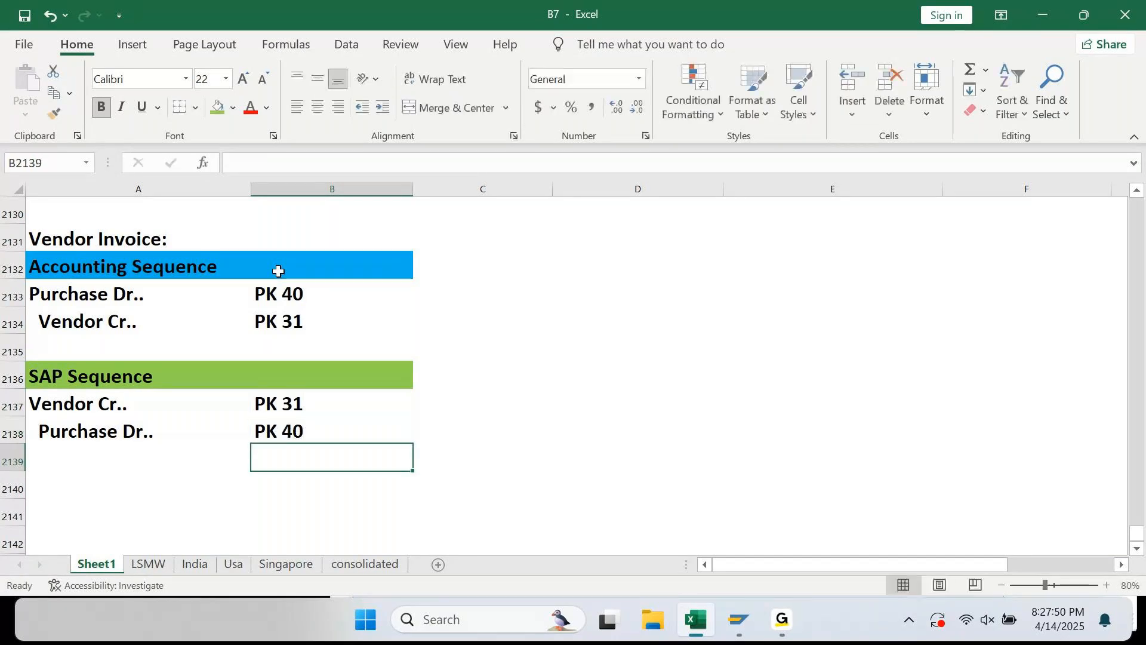
Enter the note "From whom we purchased?" in C2137, beside the SAP sequence's Vendor Cr.. line
key(Up)
key(Up)
key(Up)
click(512, 410)
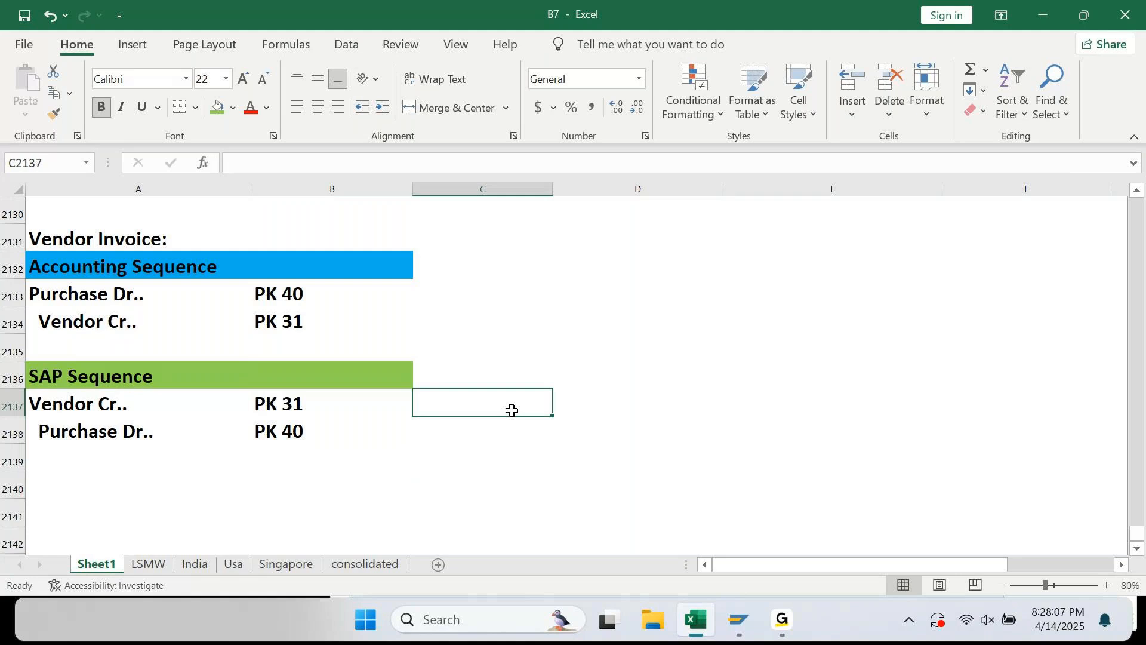
text(F)
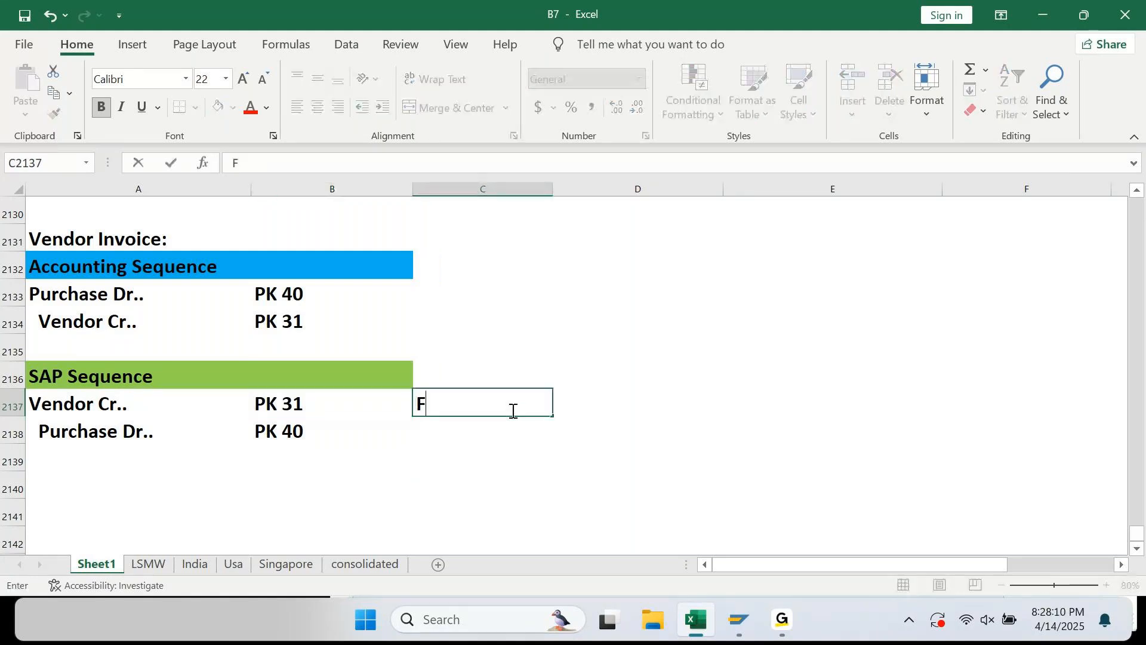
text(rom)
key(BackSpace)
text(om whom)
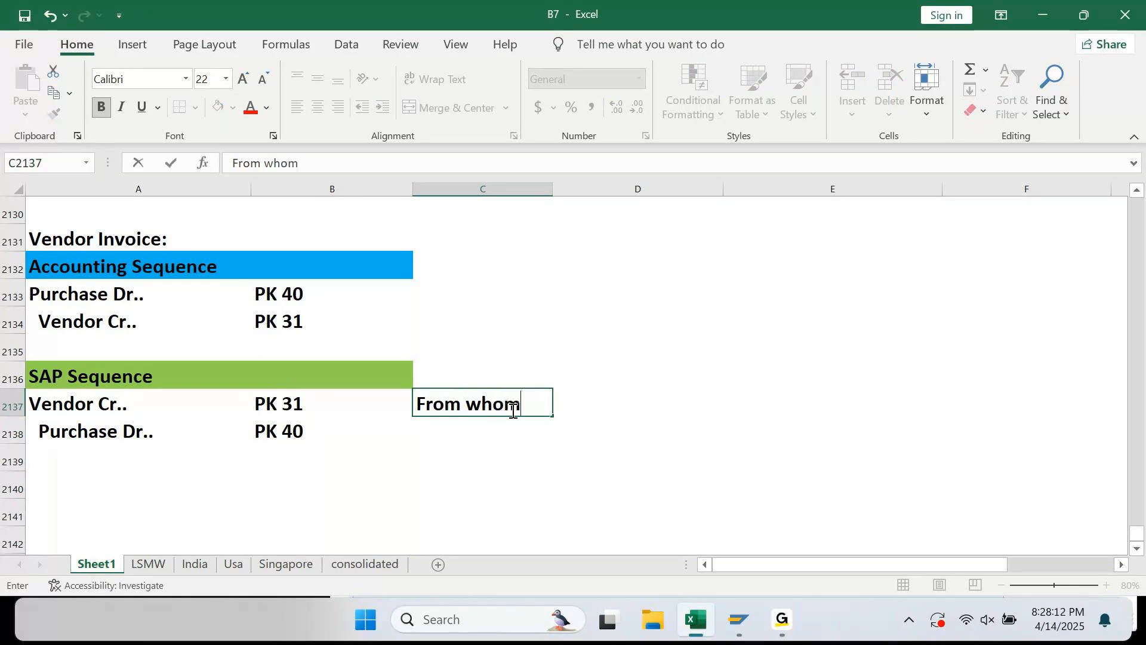
text( we purchased?)
key(Return)
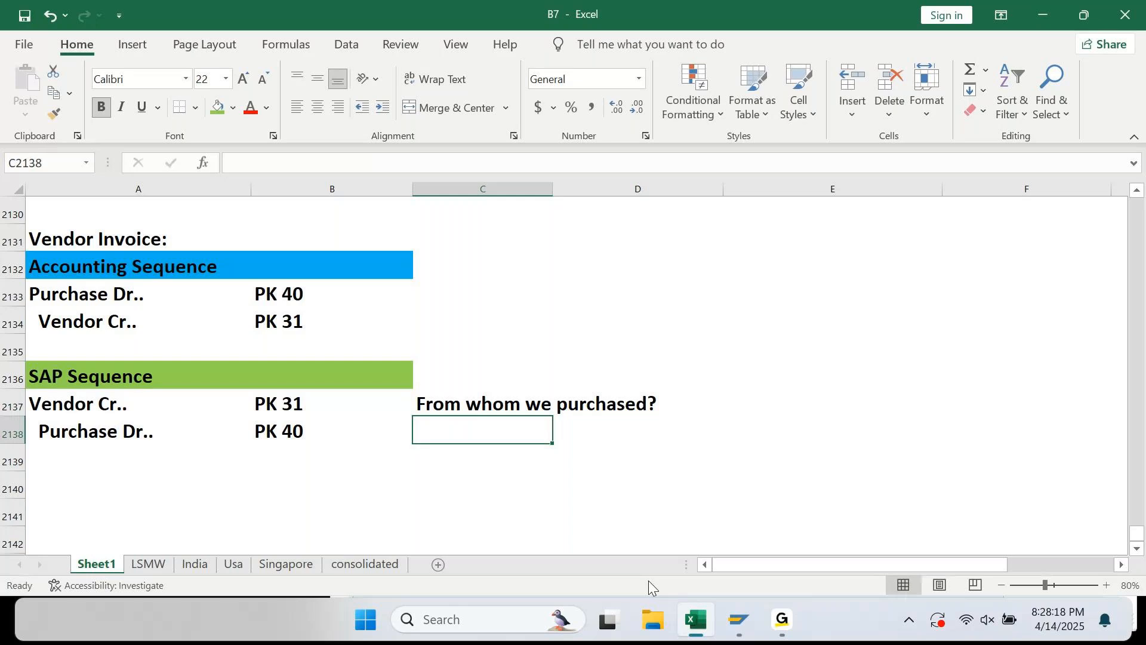
Enter the note "What we purchased?" in C2138, beside the SAP sequence's Purchase Dr.. line
text(w)
key(BackSpace)
text(Wha)
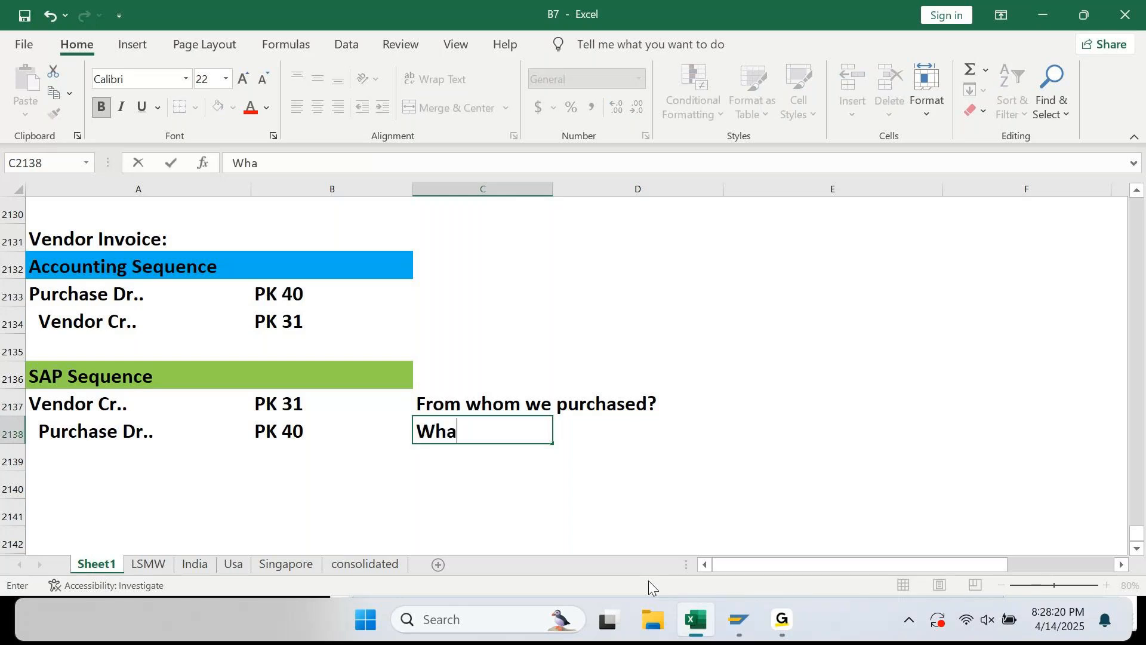
text(t we purc)
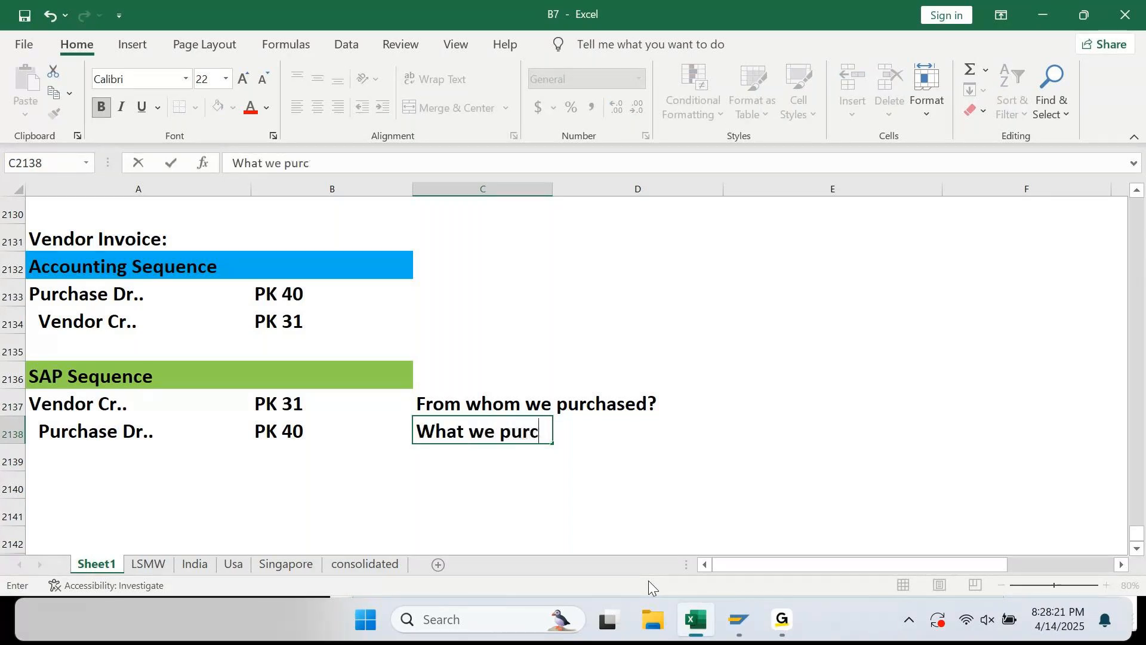
text(hased?)
key(Return)
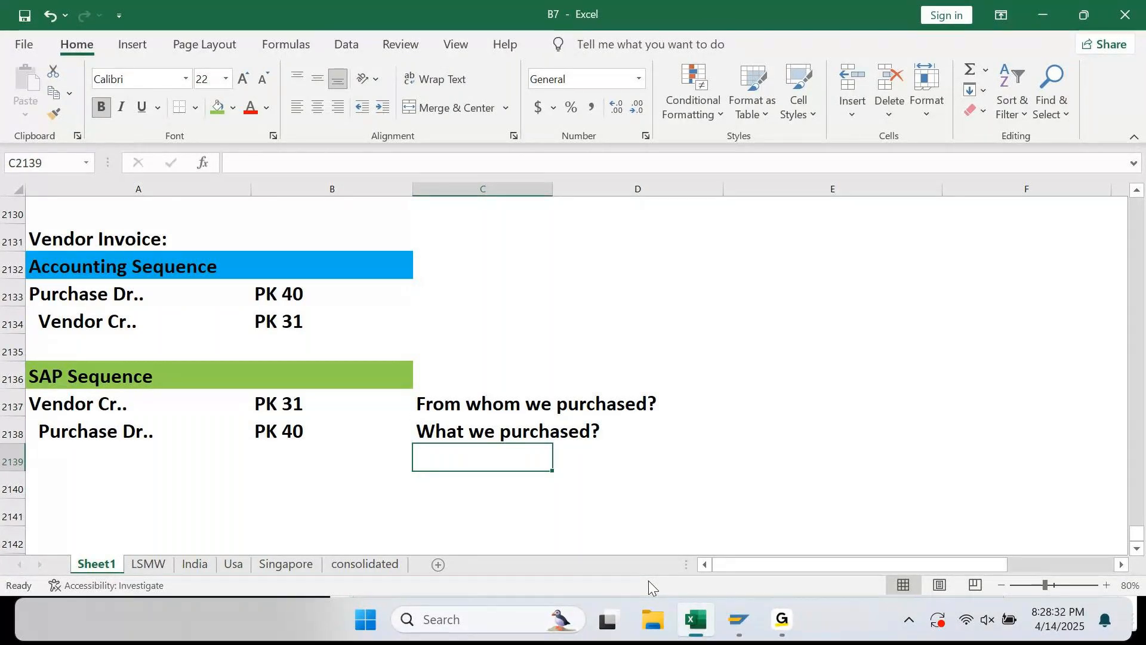
key(Up)
key(Up)
key(Up)
key(Up)
key(Up)
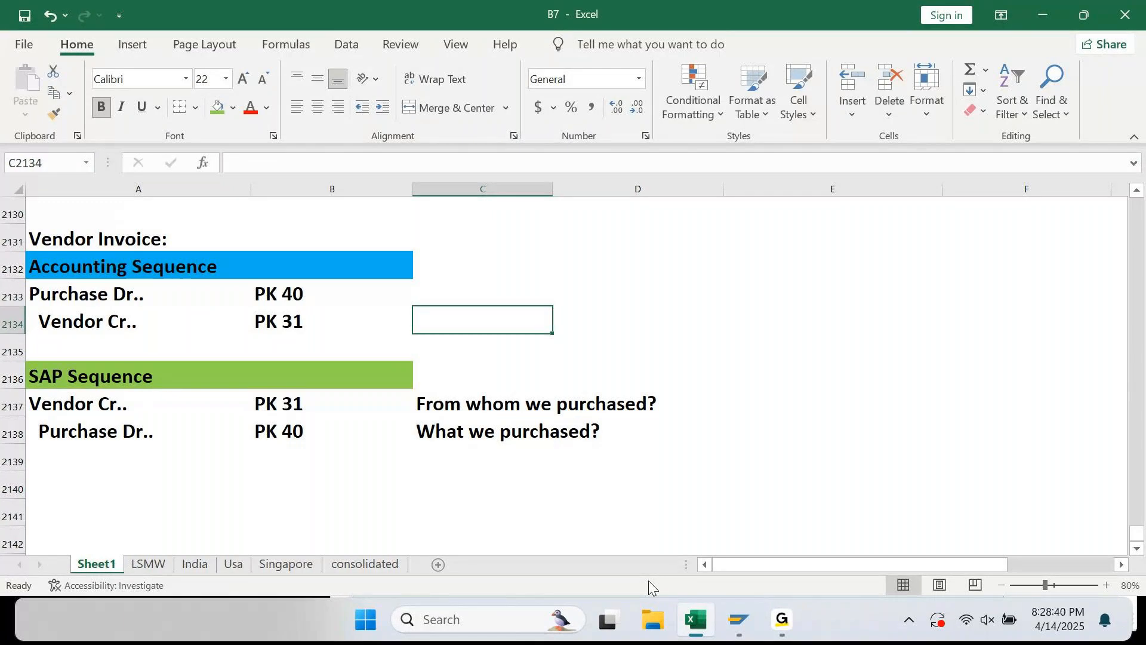
key(Down)
key(Down)
key(Down)
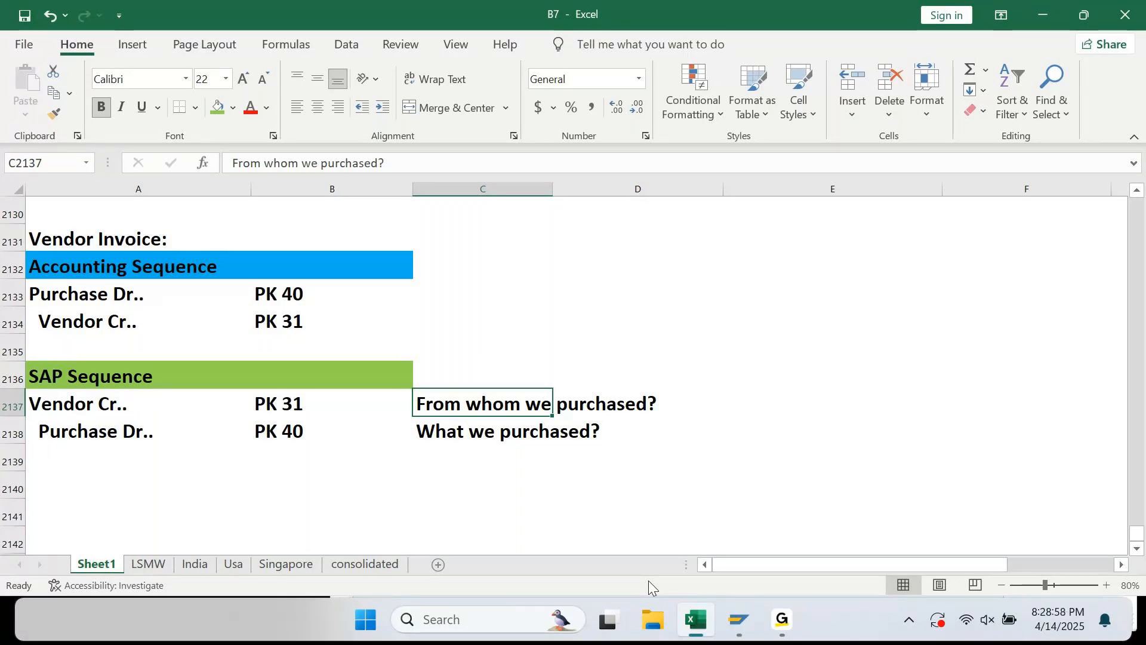
key(Left)
key(Left)
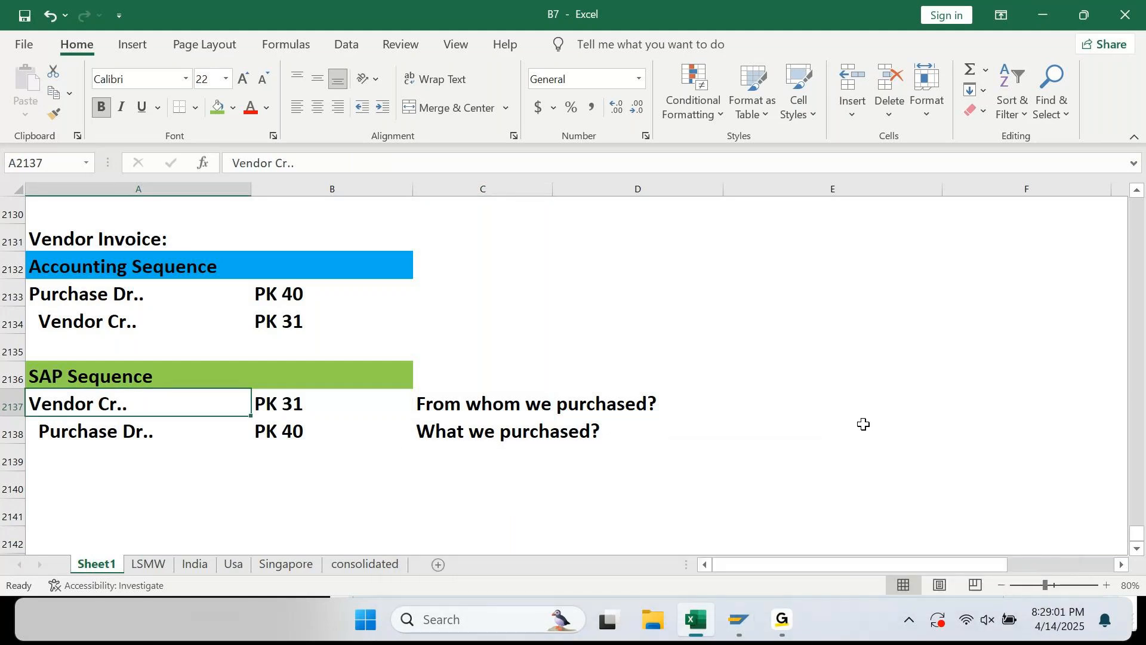
click(864, 424)
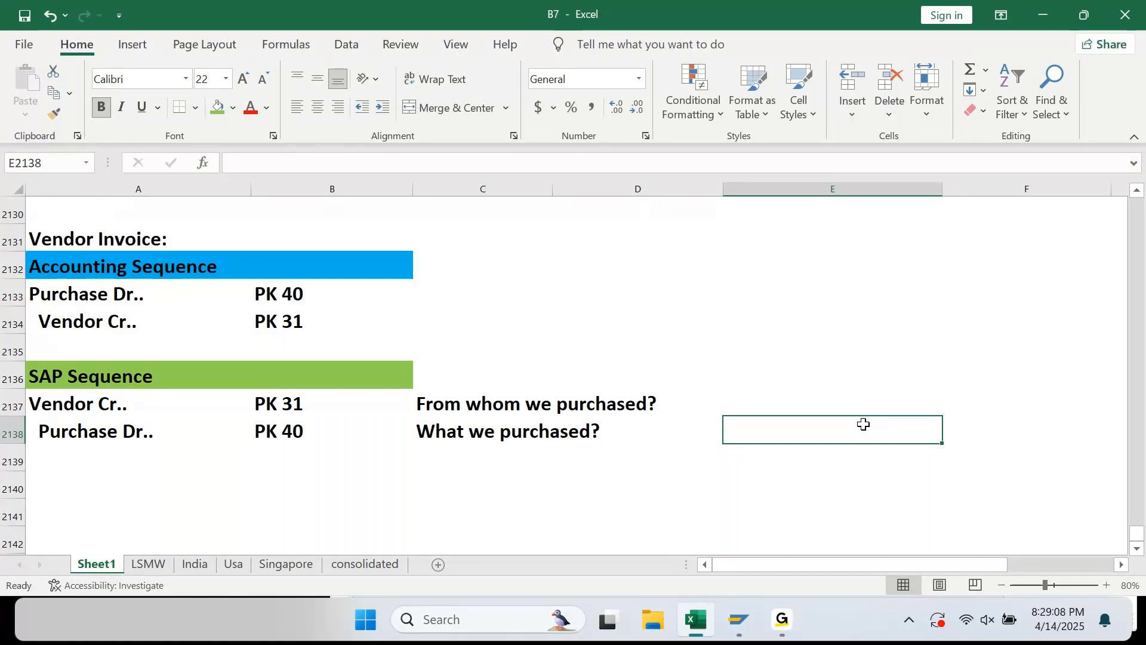
Switch to the SAP vendor invoice session, open transaction F-22, and examine the customer invoice's default document type and first-line posting key
mouse_move(745, 605)
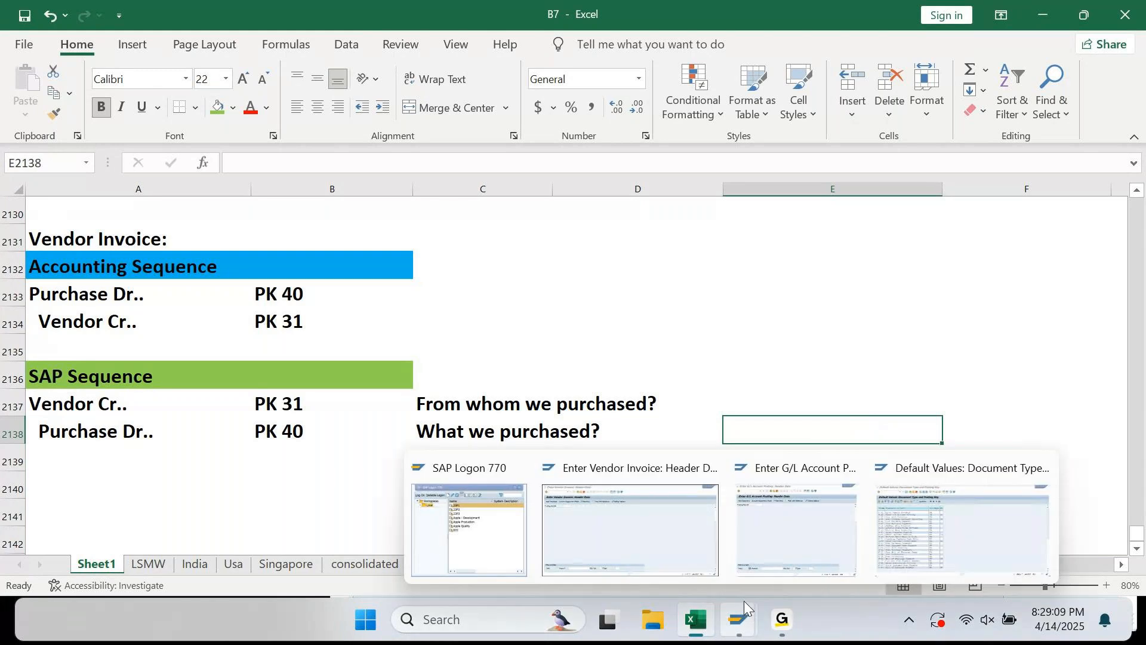
click(682, 485)
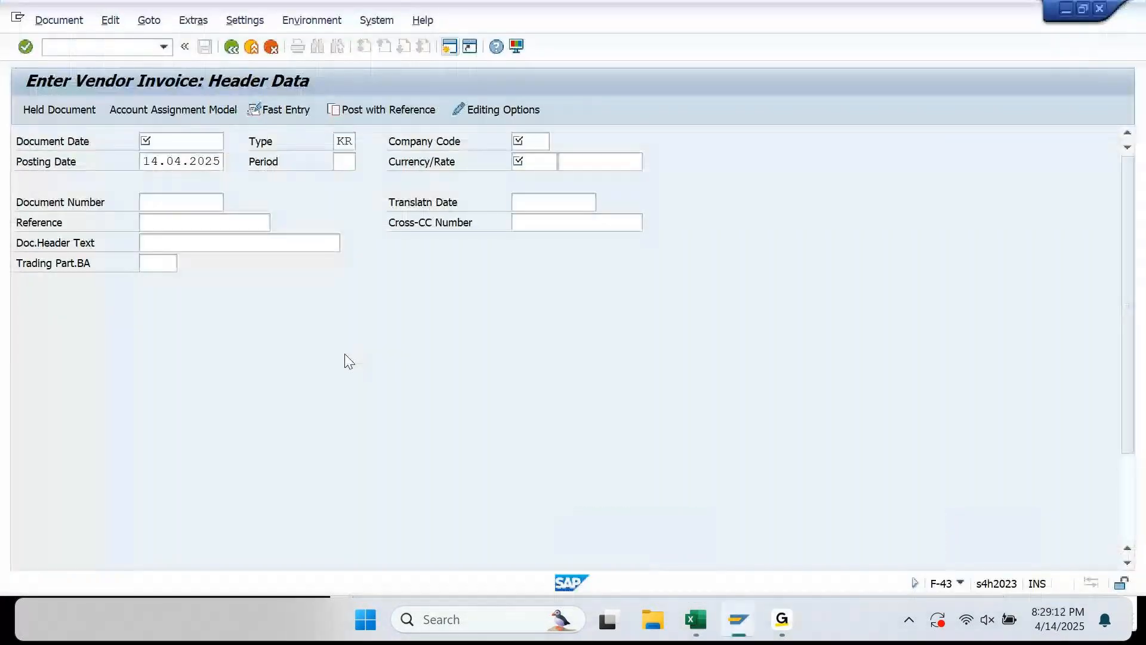
click(82, 47)
text(/n f-22)
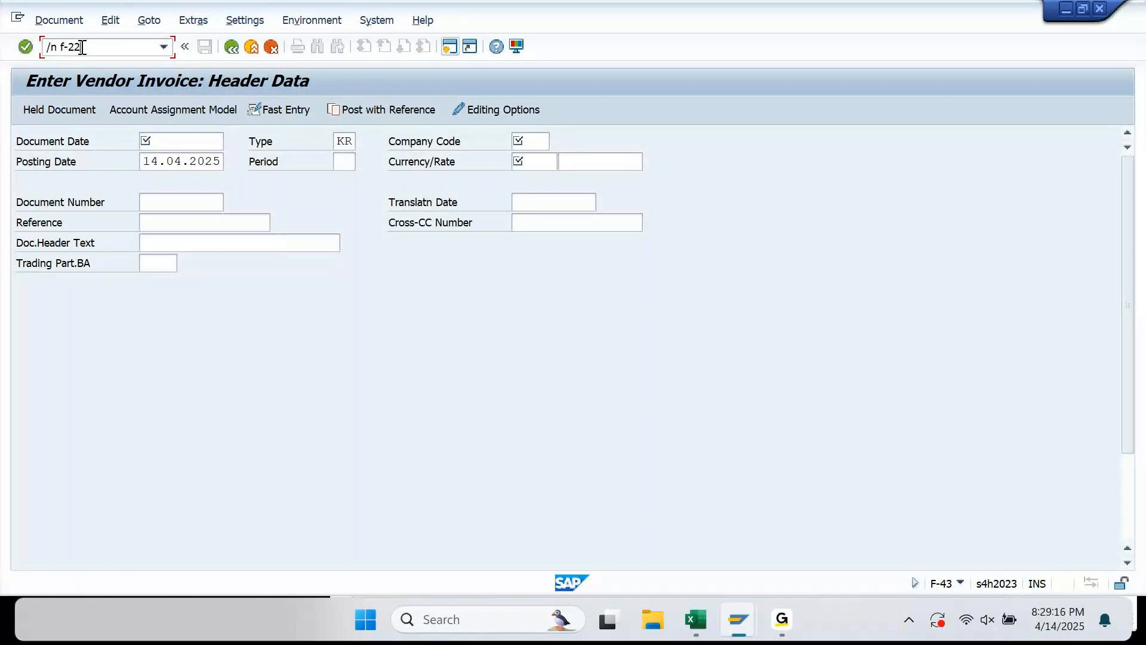
key(Return)
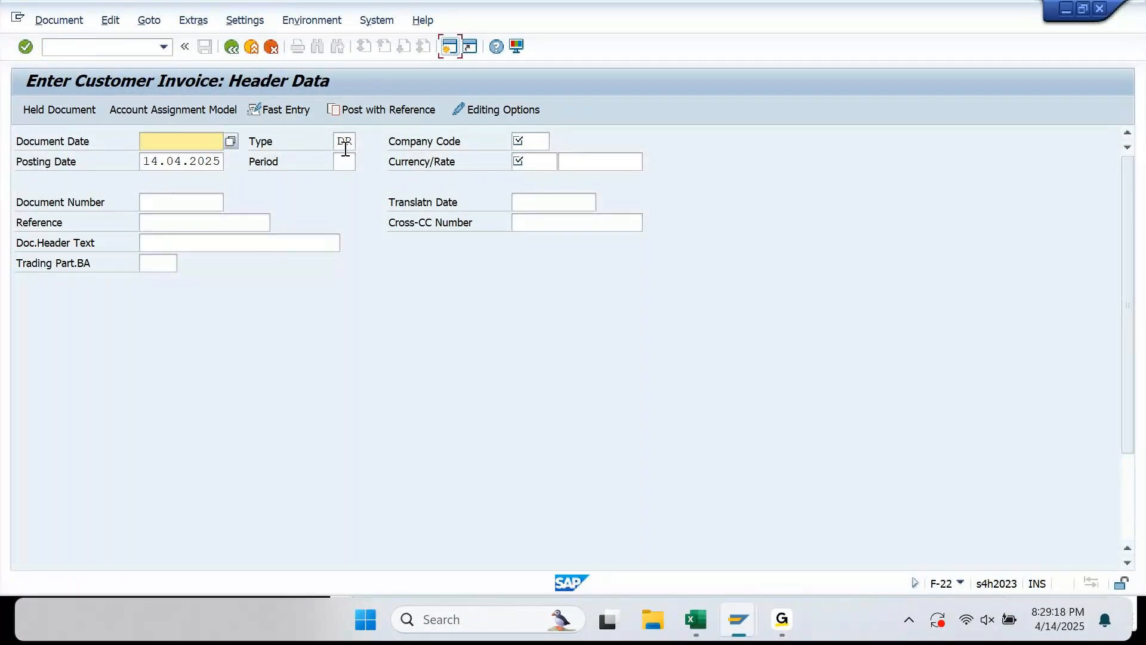
scroll(343, 285, down, 2)
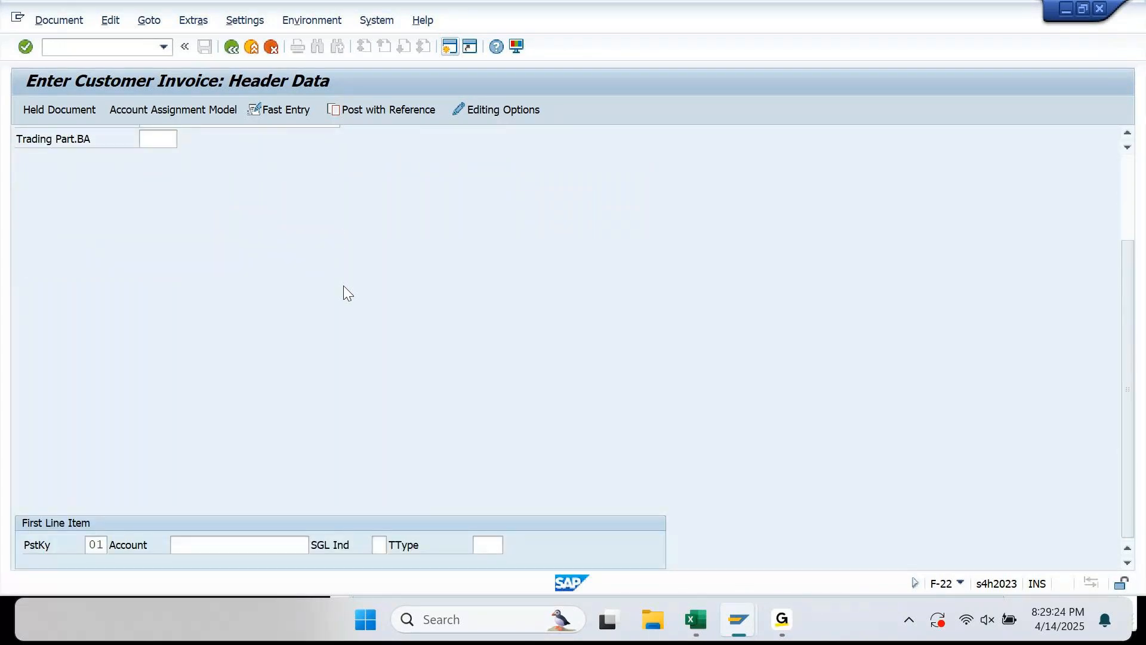
Switch back to the Excel workbook and select cell D2131 in the Vendor Invoice heading row
click(699, 629)
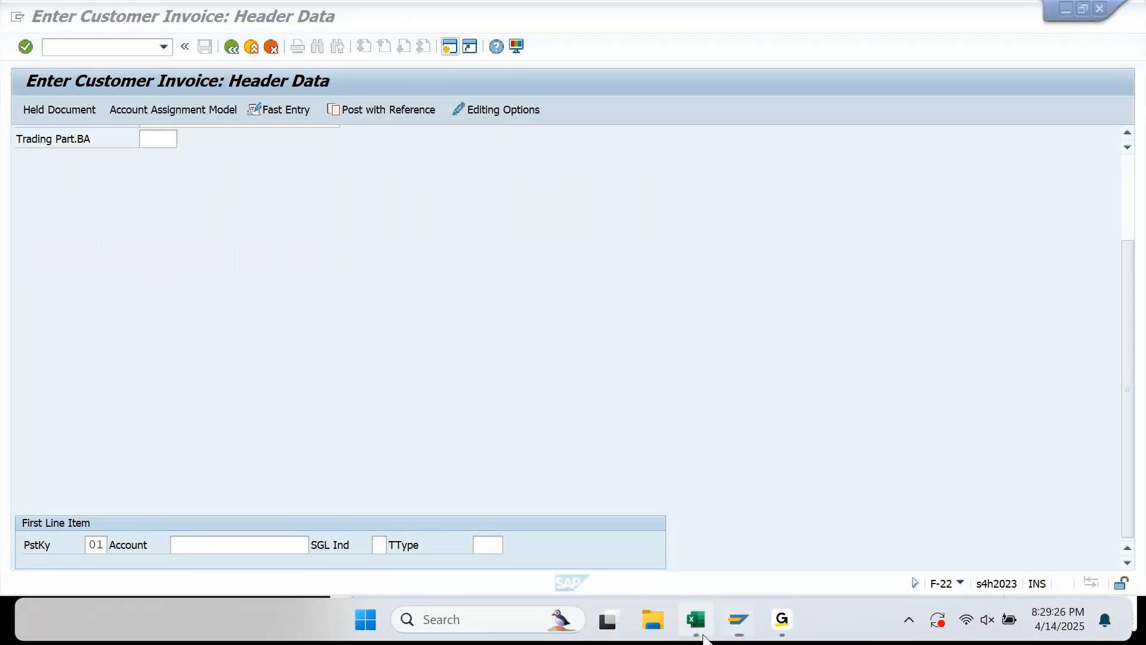
key(Up)
key(Up)
key(Up)
key(Up)
key(Up)
key(Up)
key(Up)
key(Left)
key(Left)
key(Left)
key(Left)
key(Right)
key(Right)
key(Right)
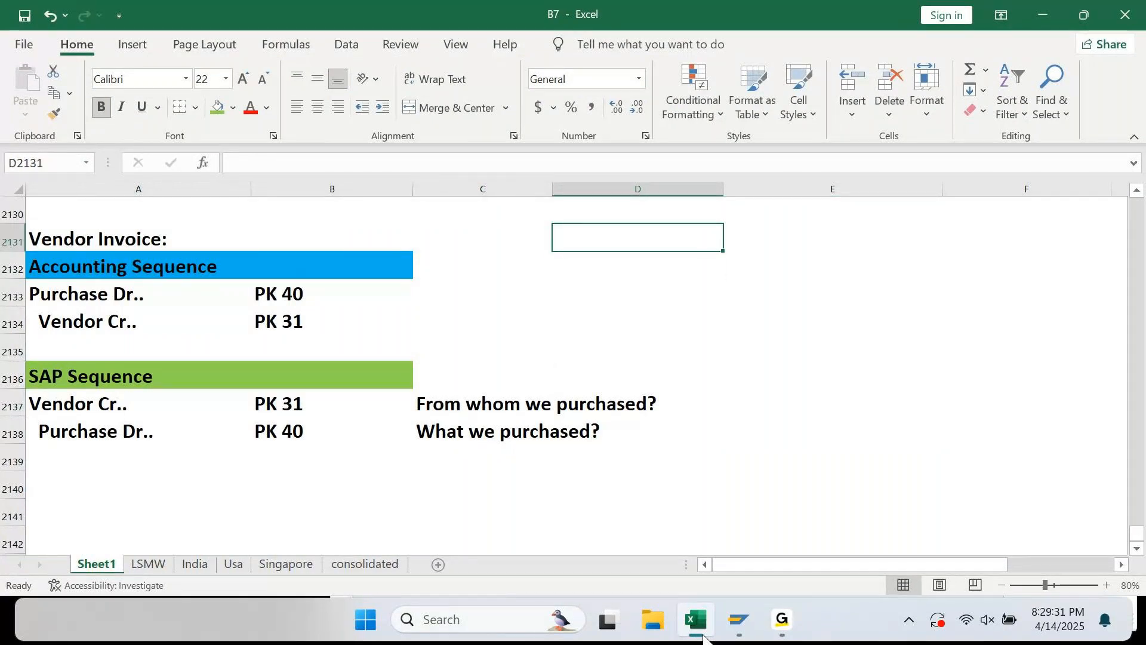
Enter the heading "Customer Invoice:" in cell D2131, on the same row as the Vendor Invoice heading
text(Customer )
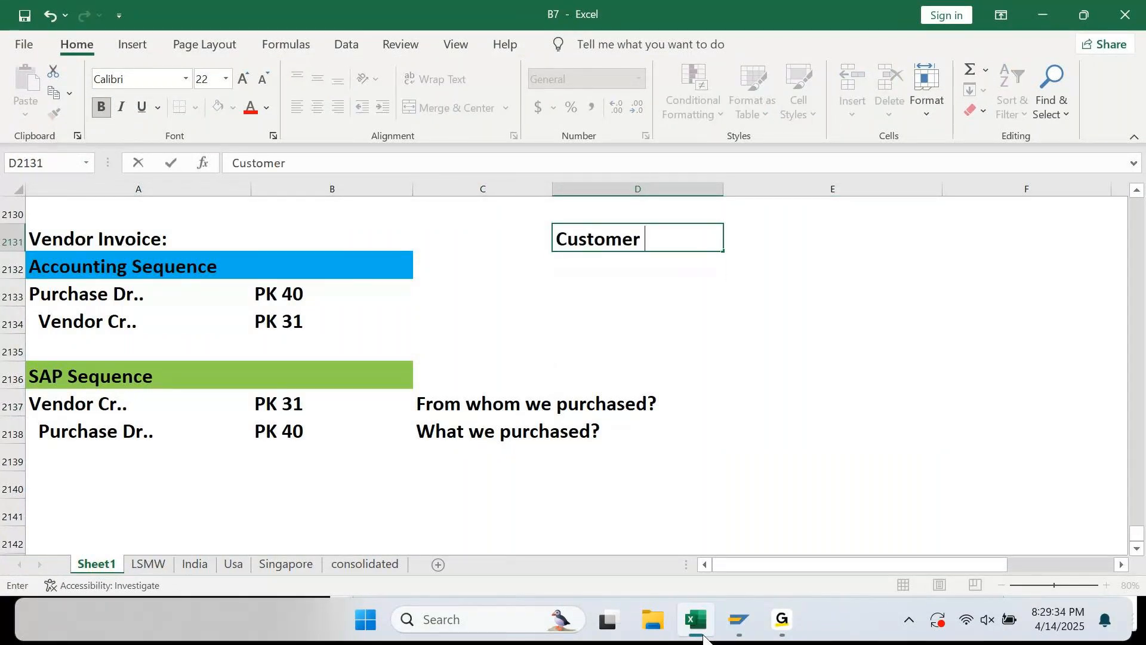
text(Invoic)
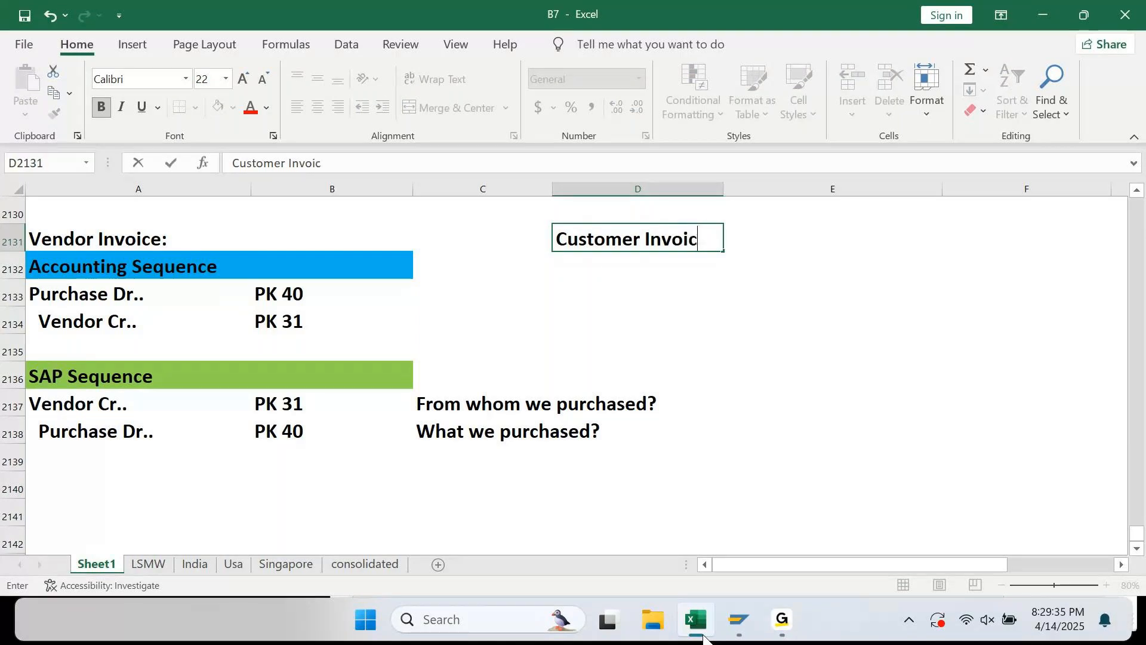
text(e:)
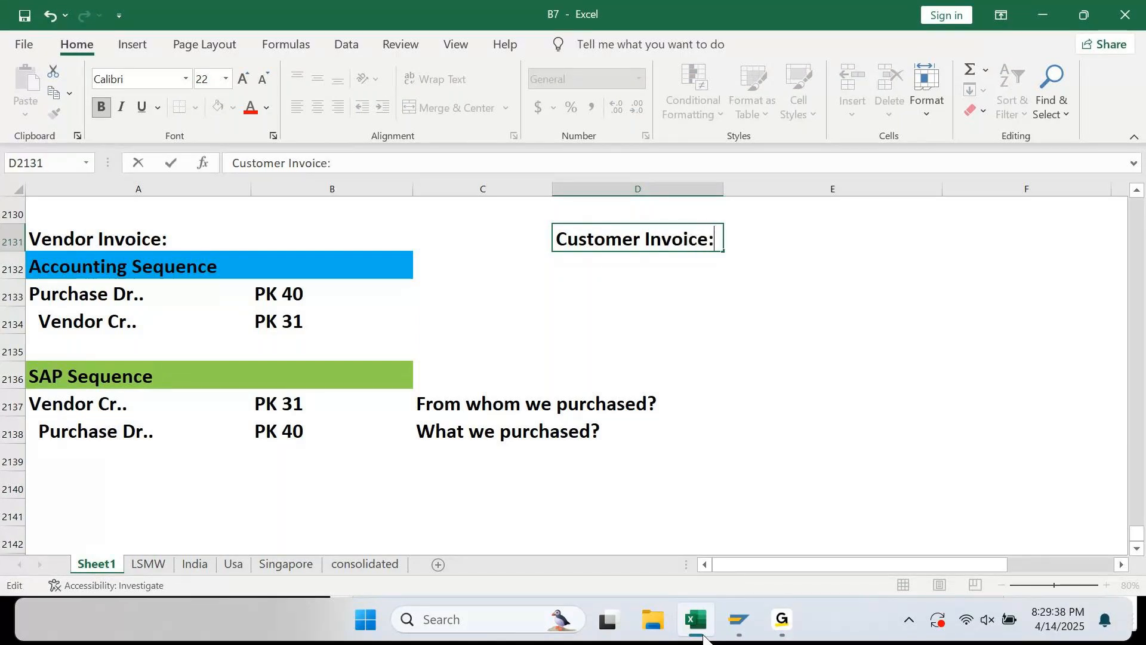
key(Return)
Merge and center the Accounting Sequence heading across A2132:E2132
key(Left)
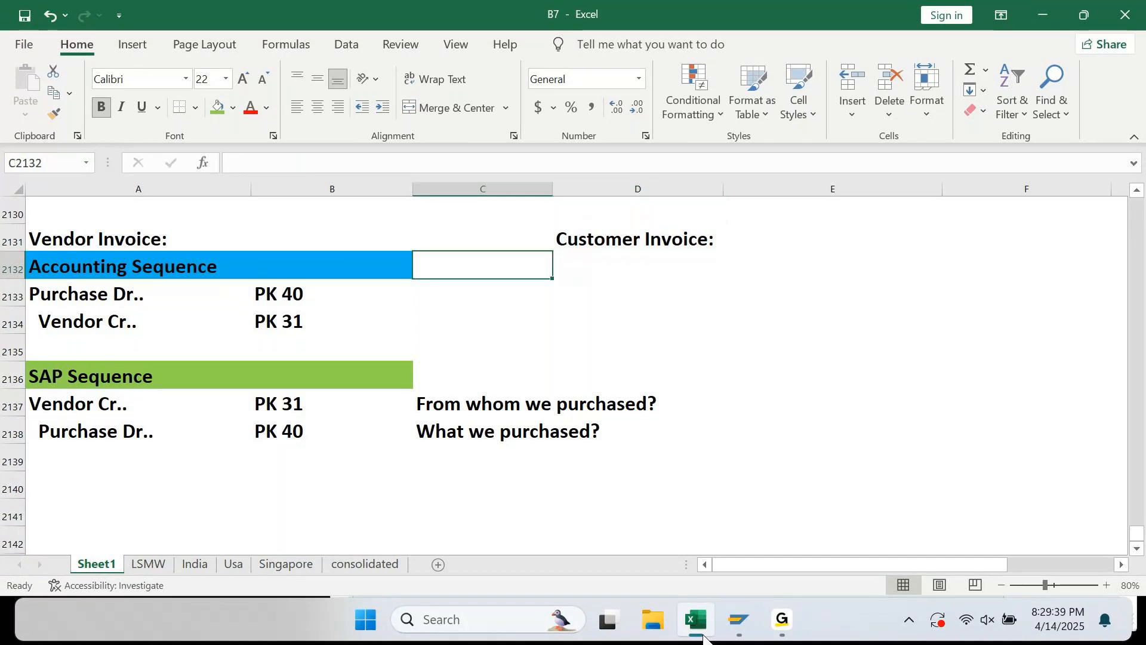
key(Left)
key(Left)
key(shift+Right)
key(shift+Right)
key(shift+Right)
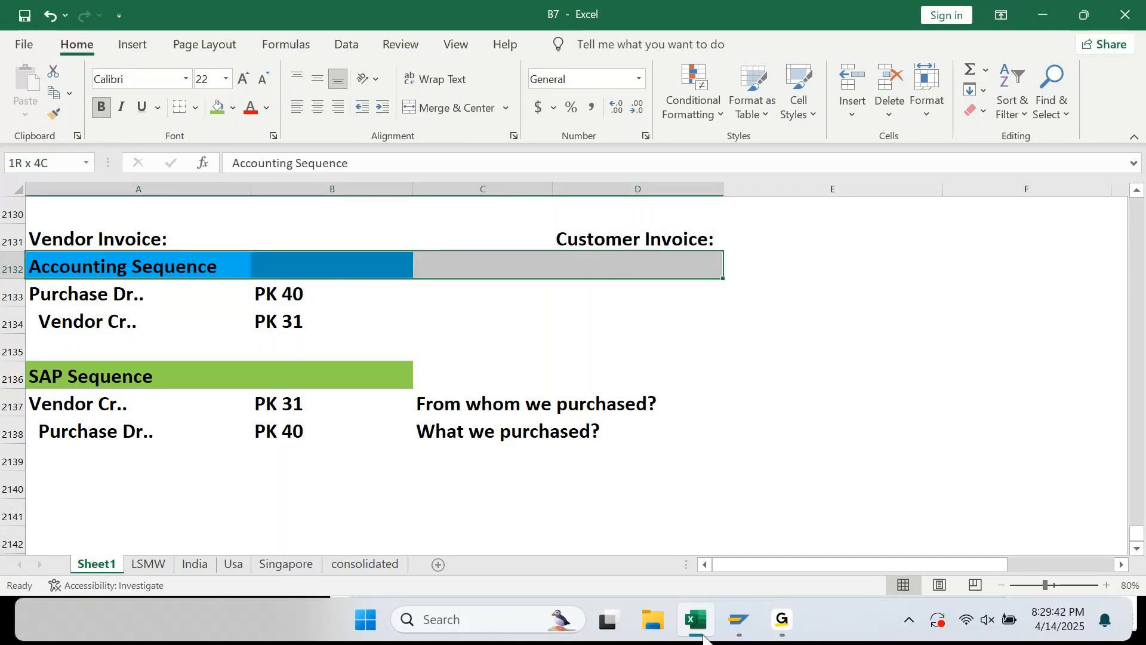
key(shift+Right)
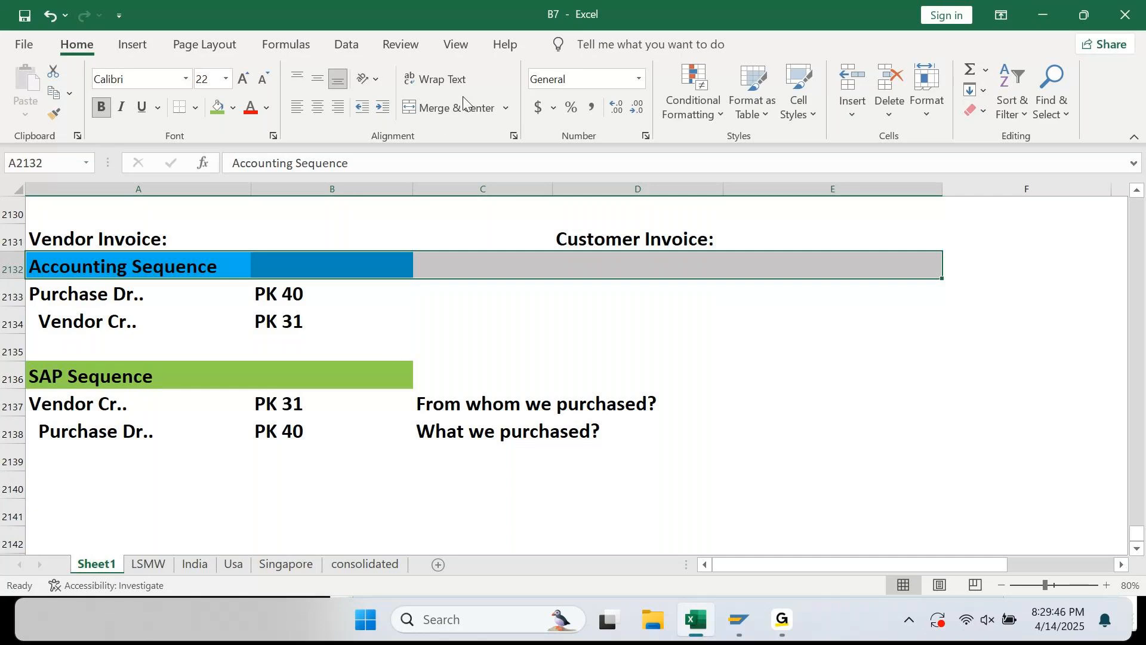
click(461, 111)
Enter "Customer Dr.." in D2133 and an indented "Sales Cr..." in D2134 under the accounting sequence
key(Down)
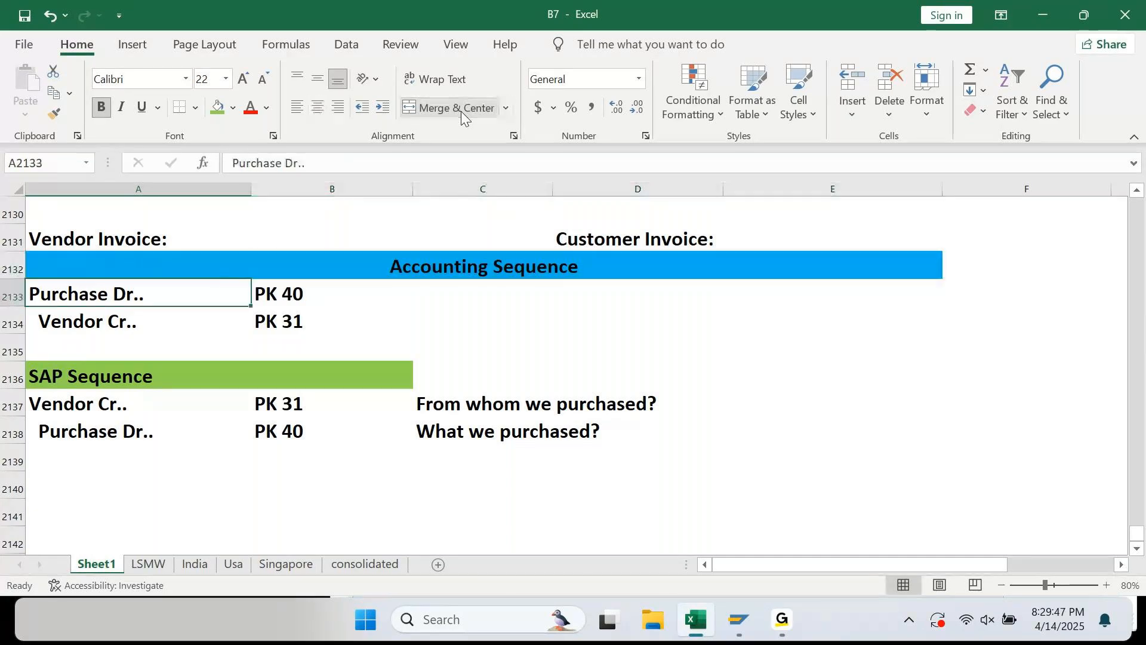
key(Right)
key(Right)
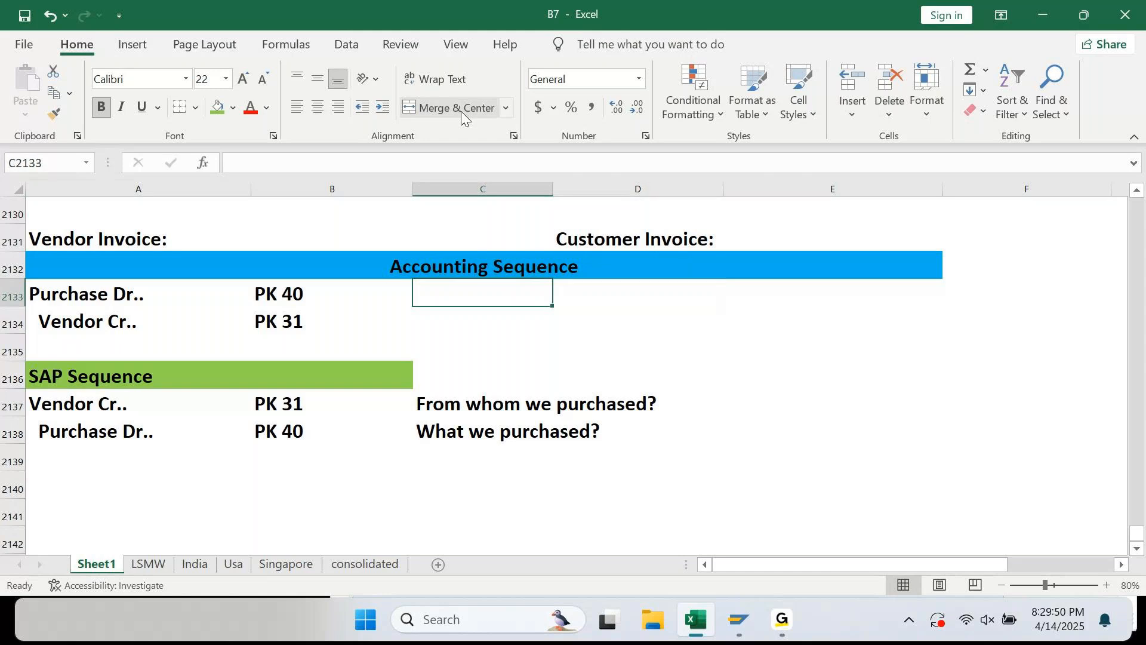
key(Right)
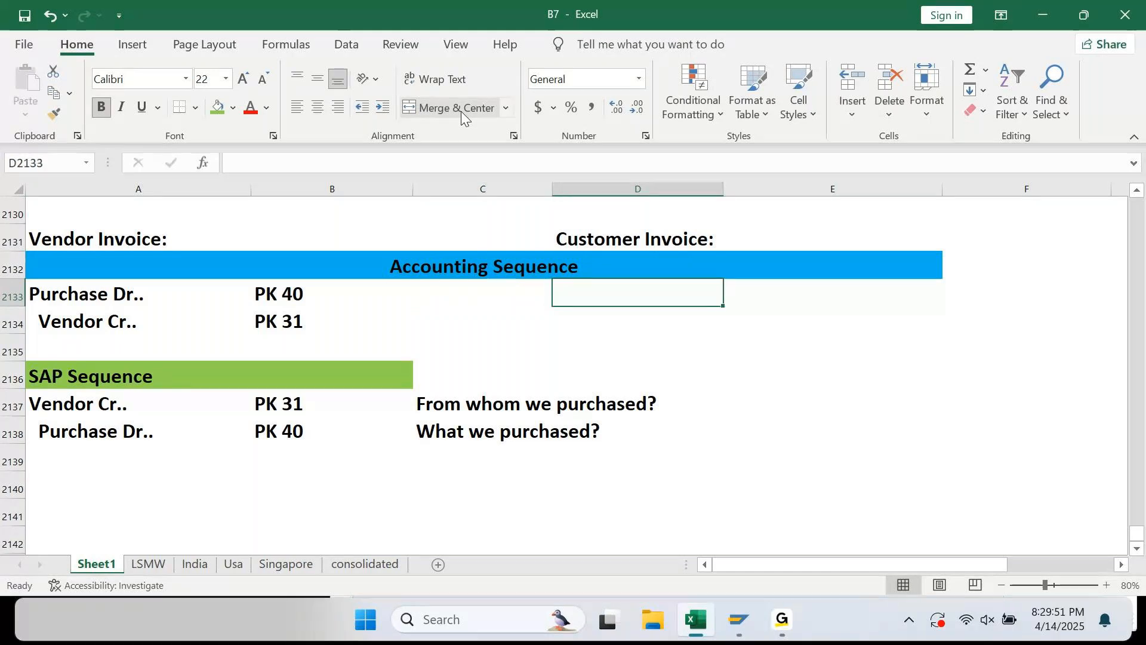
key(Left)
key(Right)
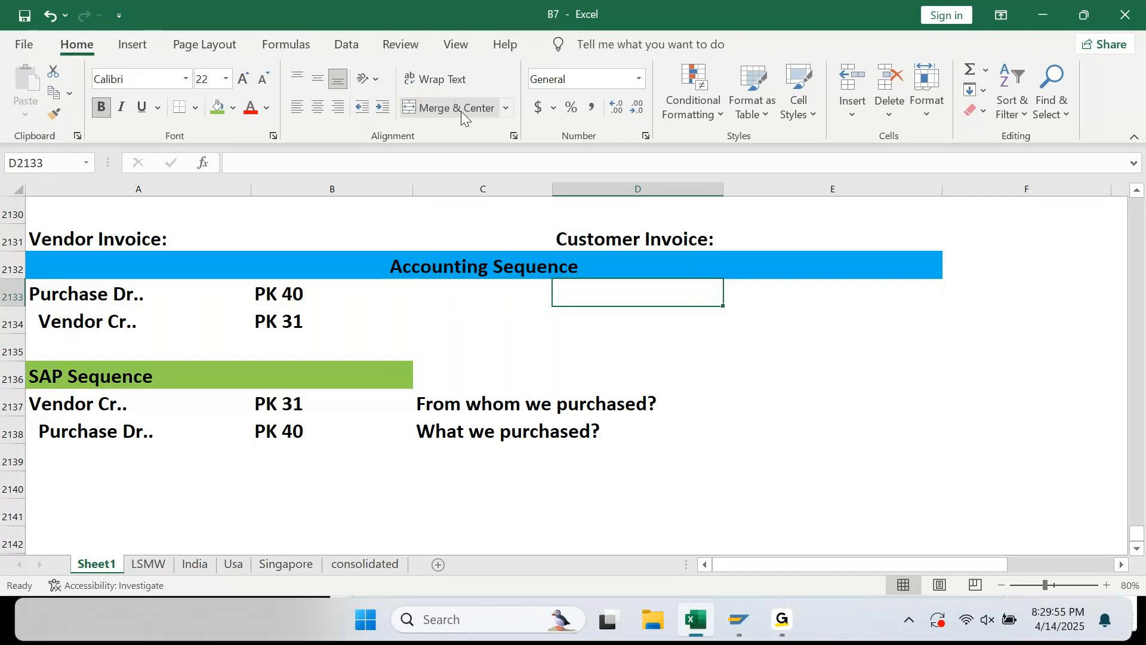
text(Cusr)
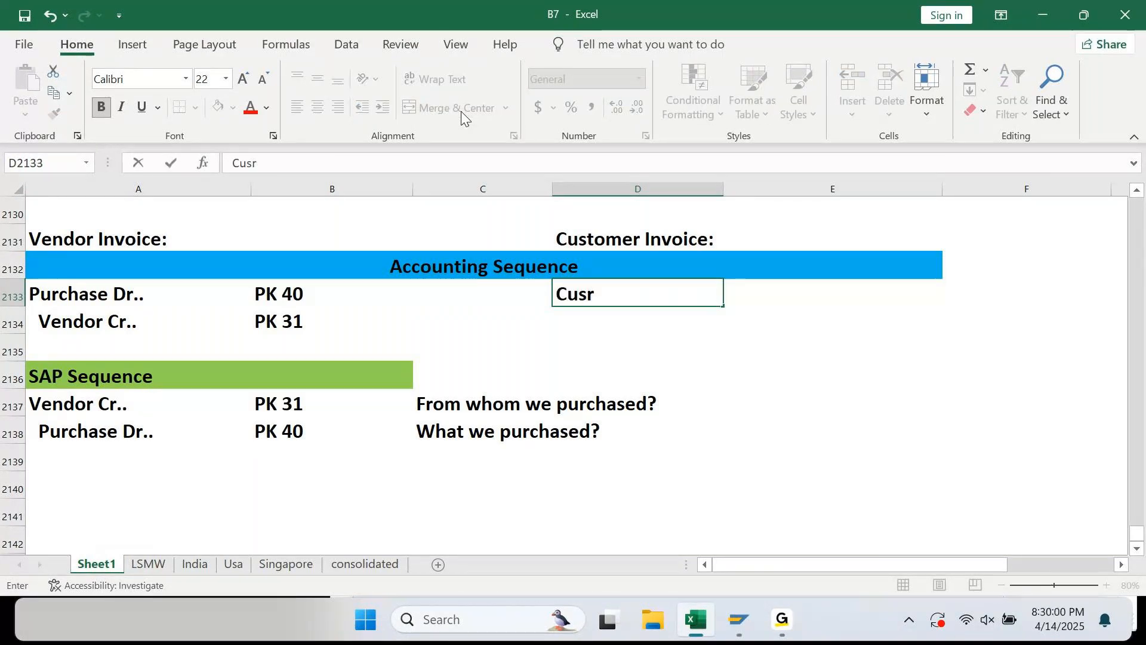
key(BackSpace)
text(tomer Dr..)
key(Return)
text(Sae)
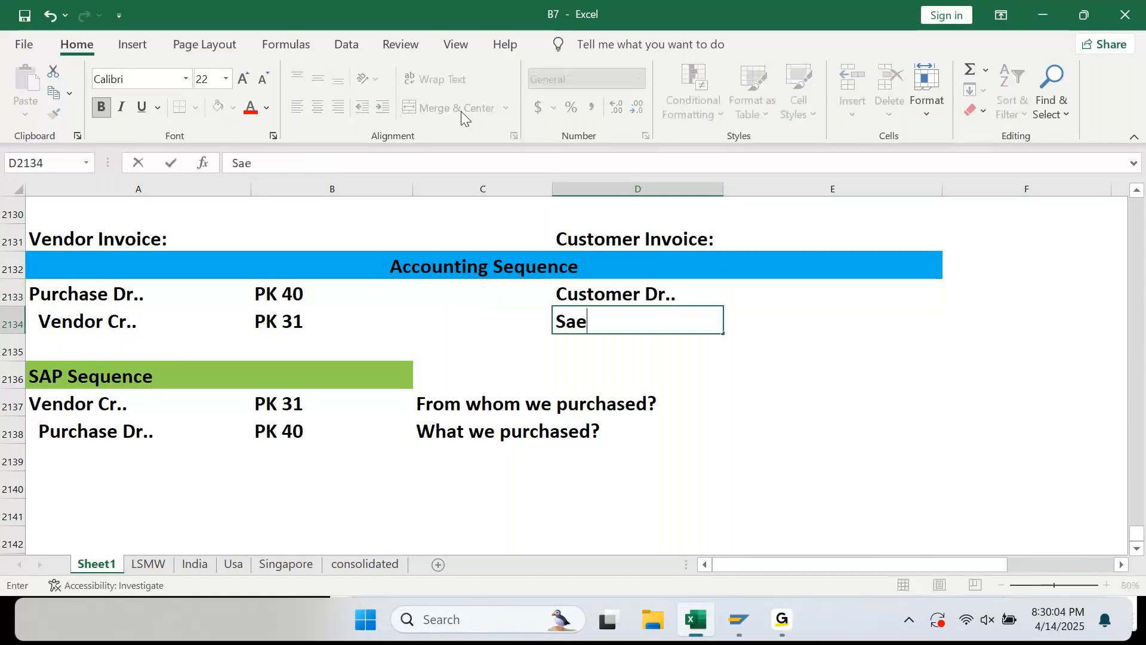
key(BackSpace)
key(BackSpace)
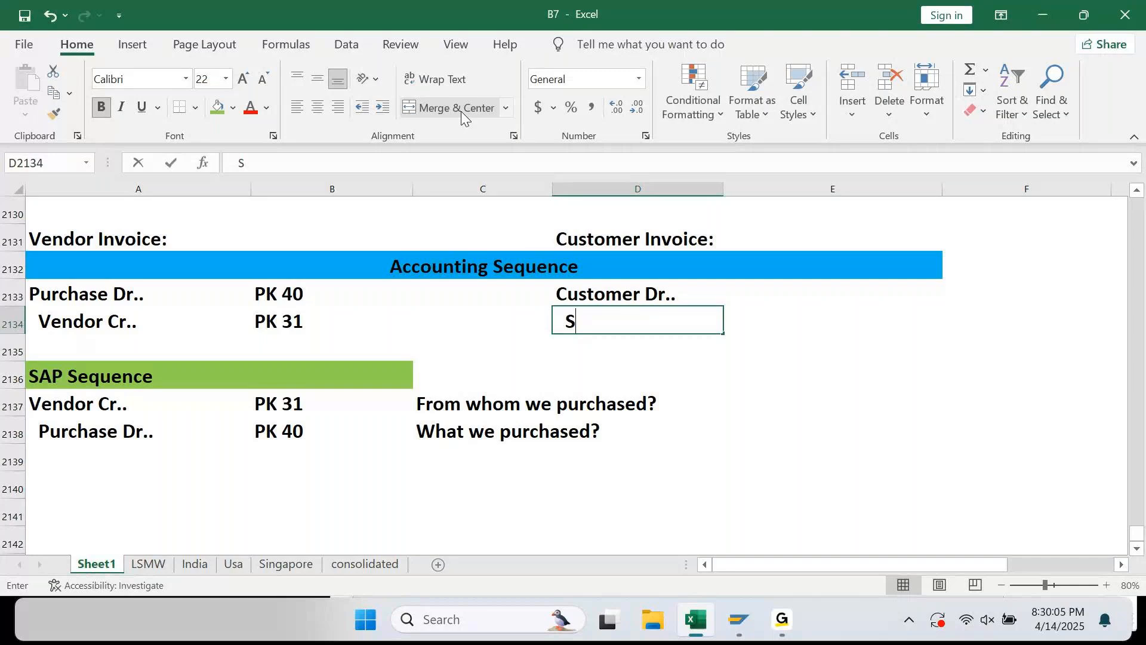
text(ales Cr...)
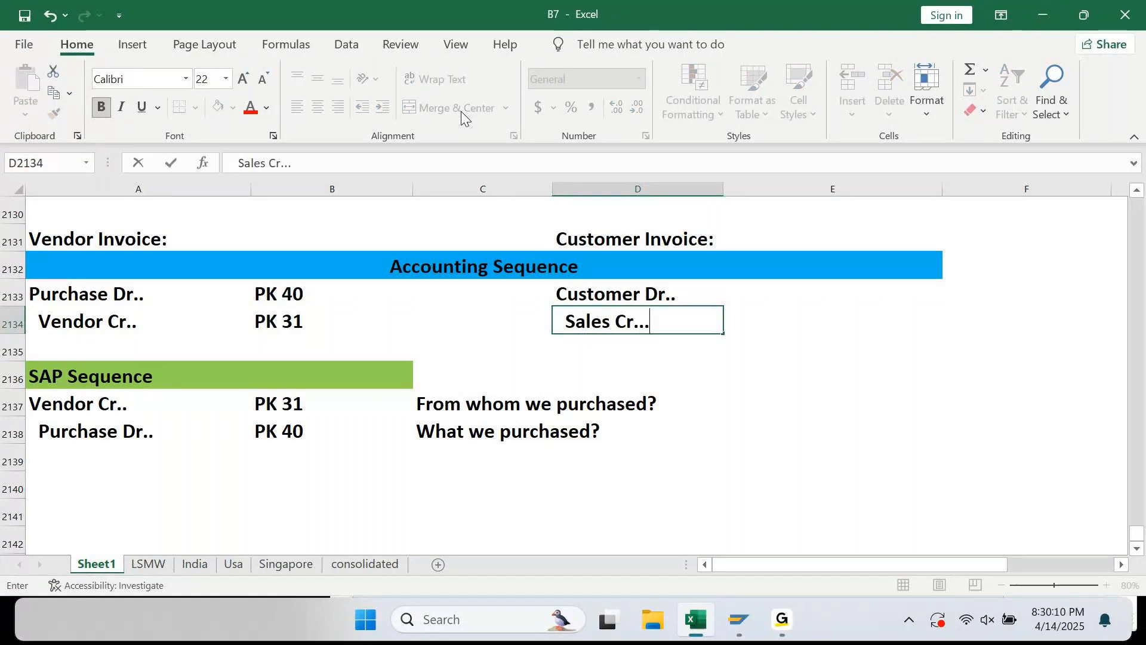
key(Return)
Enter the posting keys "PK 01" for Customer Dr.. in E2133 and "PK 50" for Sales Cr... in E2134
key(Up)
key(Up)
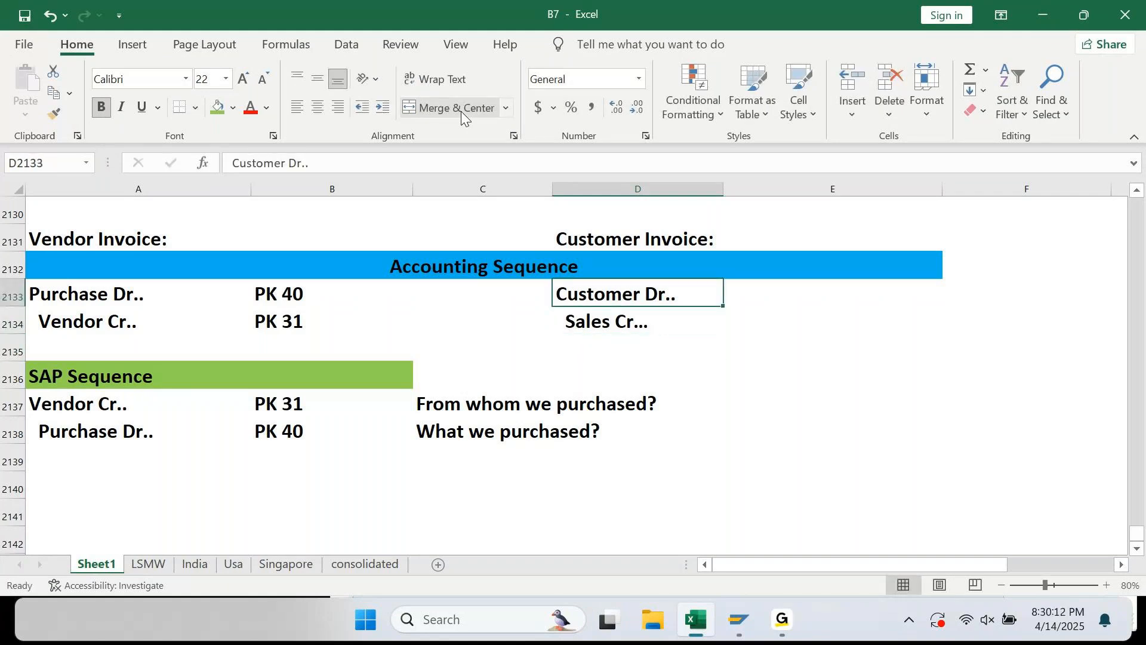
key(Up)
key(Down)
key(Right)
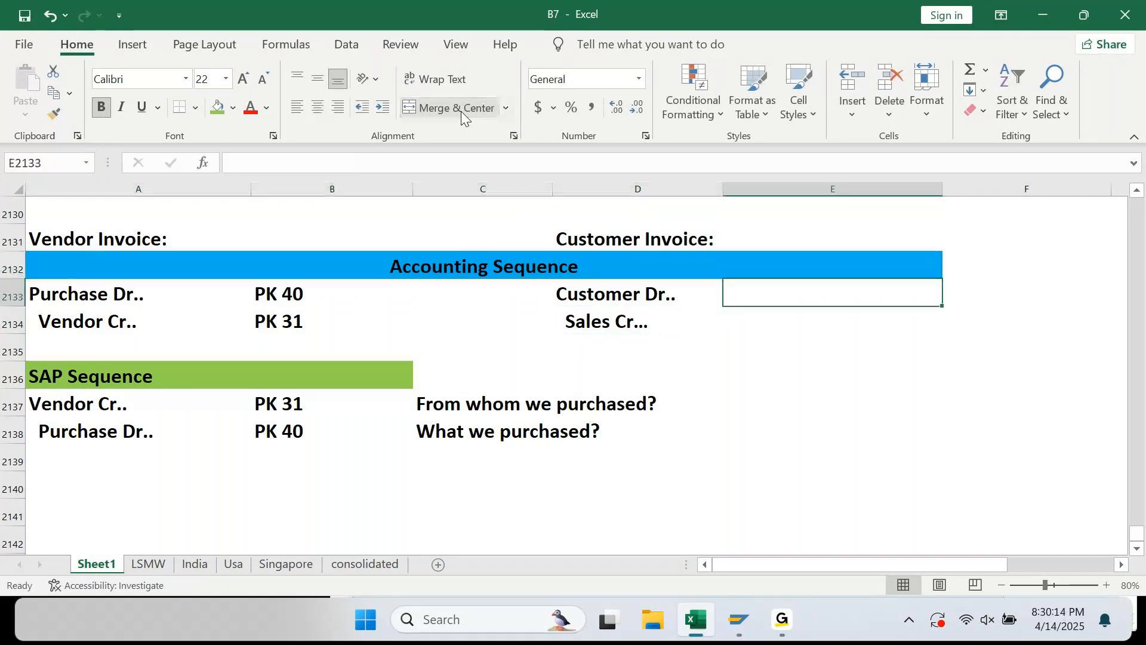
text(PK 01)
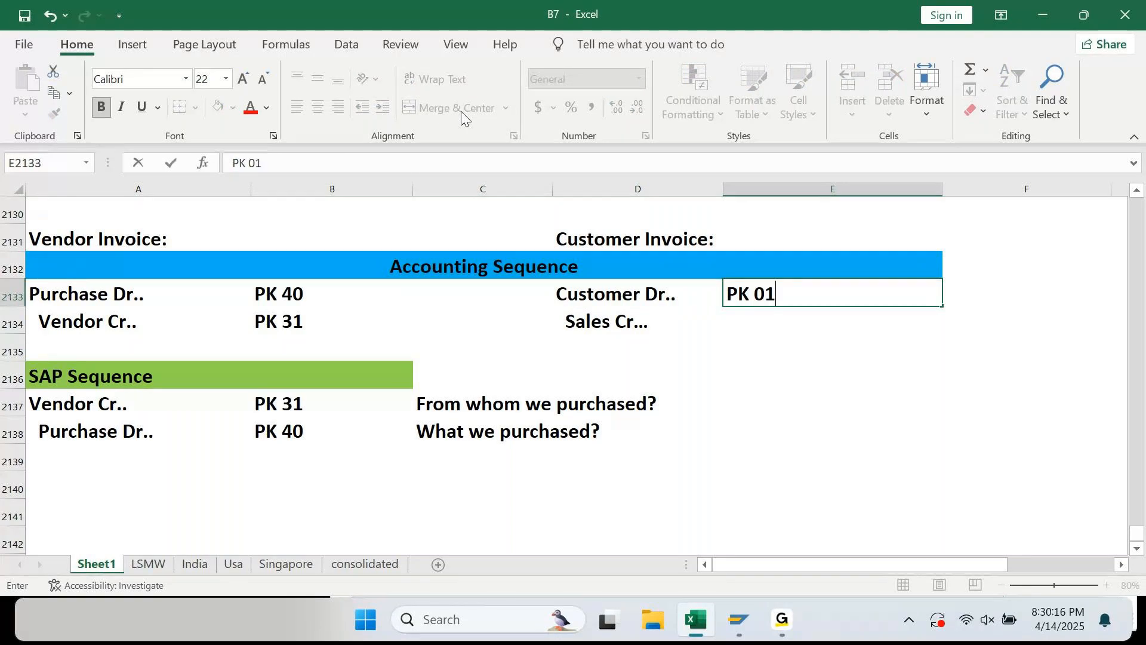
key(Return)
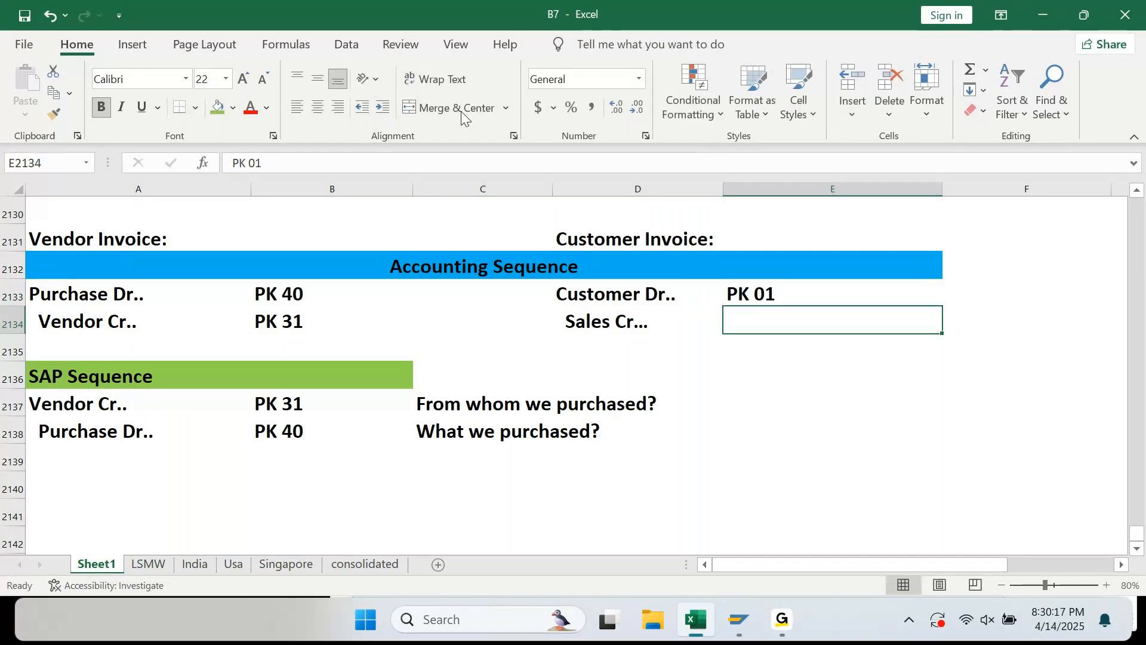
text(PK 50)
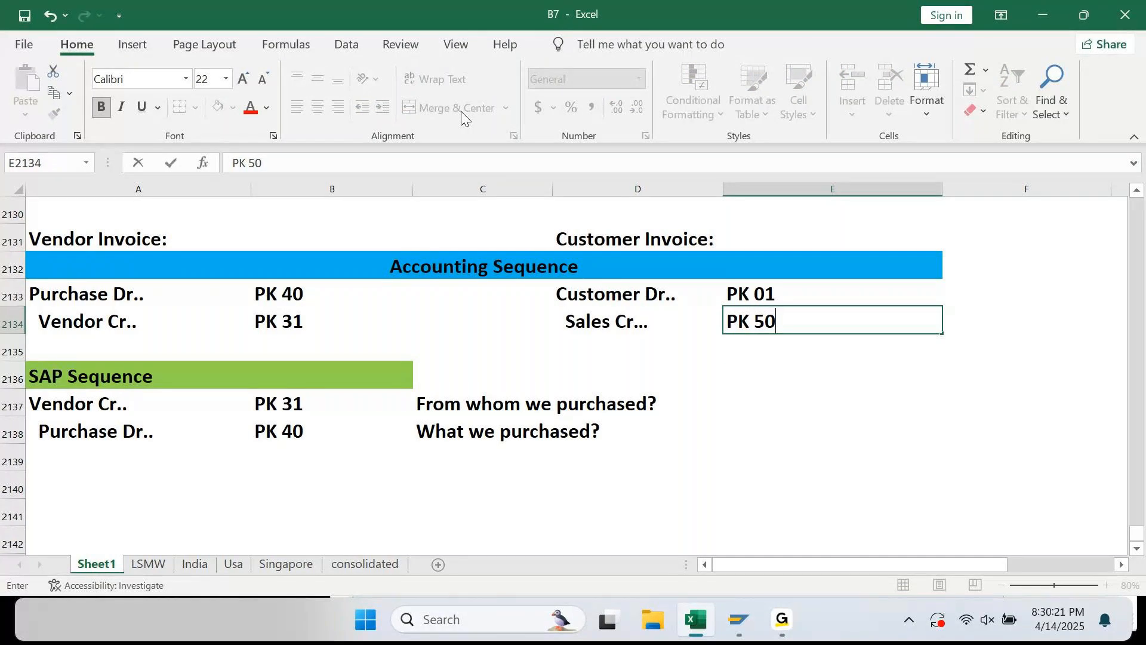
key(Return)
Move the customer and sales entries with their posting keys from D2133:E2134 one column over to E2133:F2134
key(Left)
key(Down)
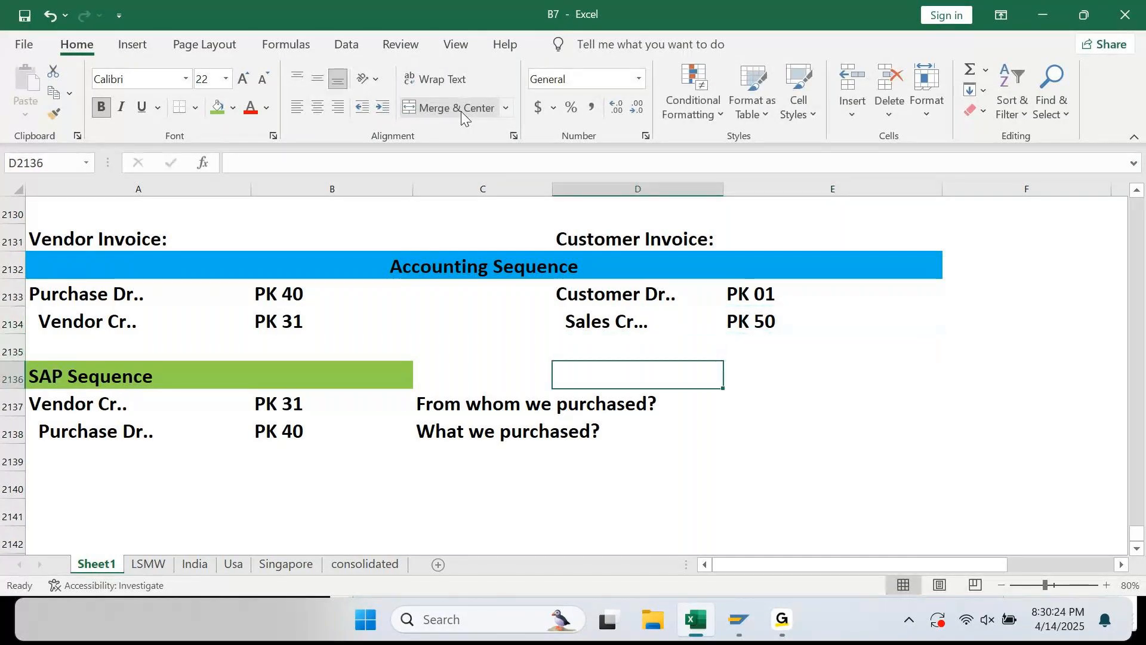
key(Down)
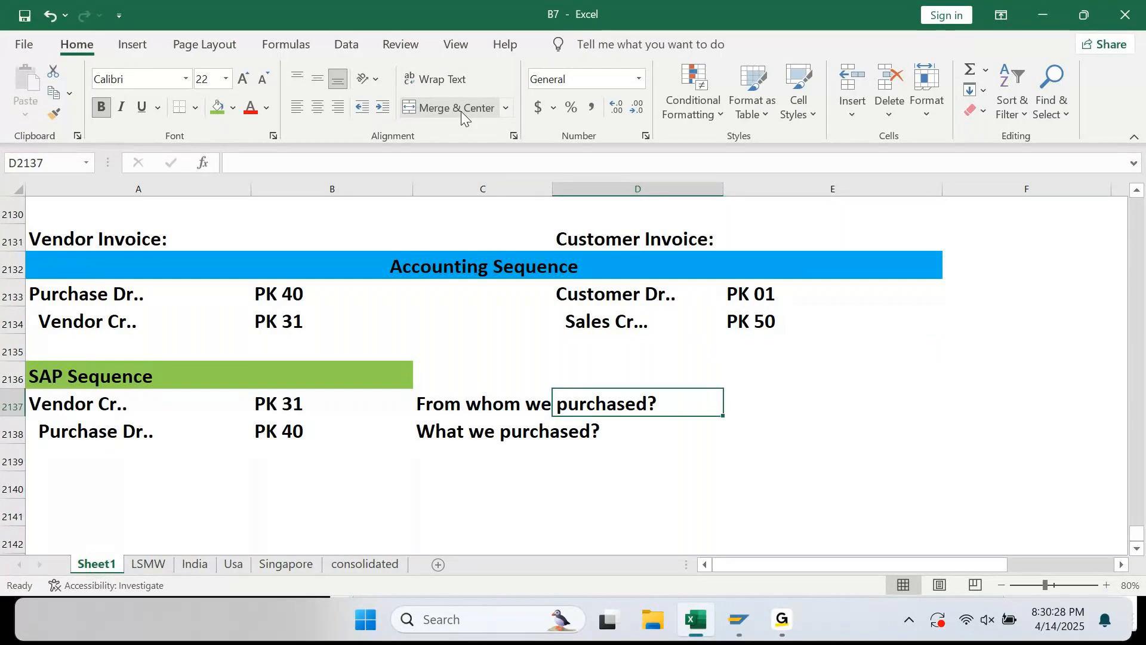
key(Left)
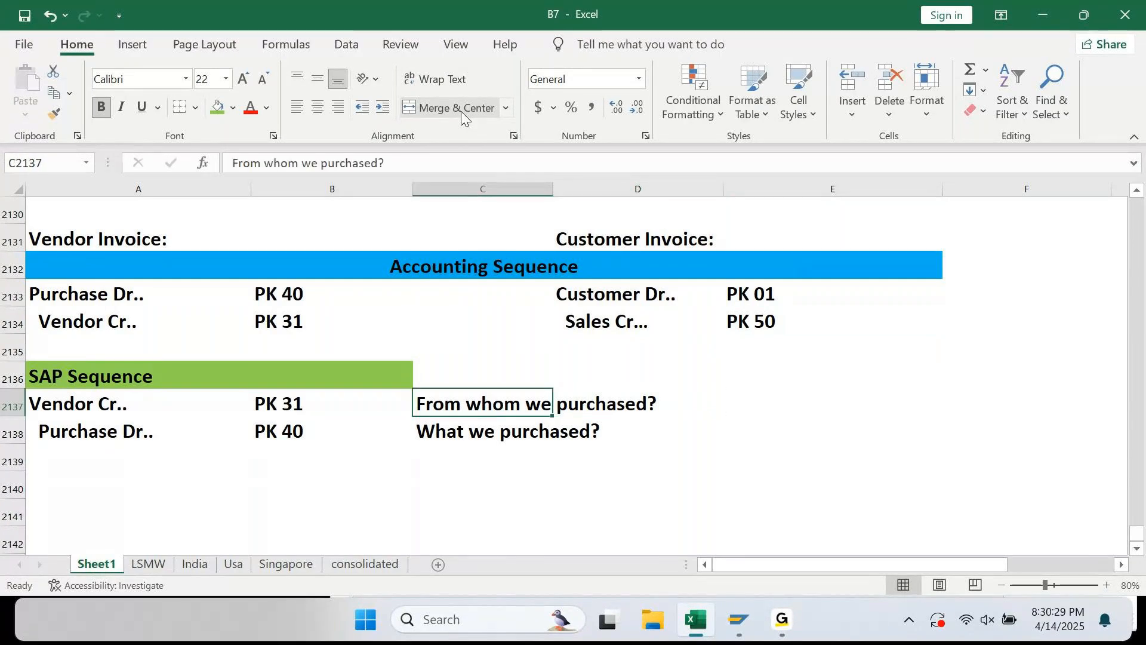
key(Right)
key(Up)
key(Up)
key(Up)
key(Up)
key(shift+Right)
key(shift+Down)
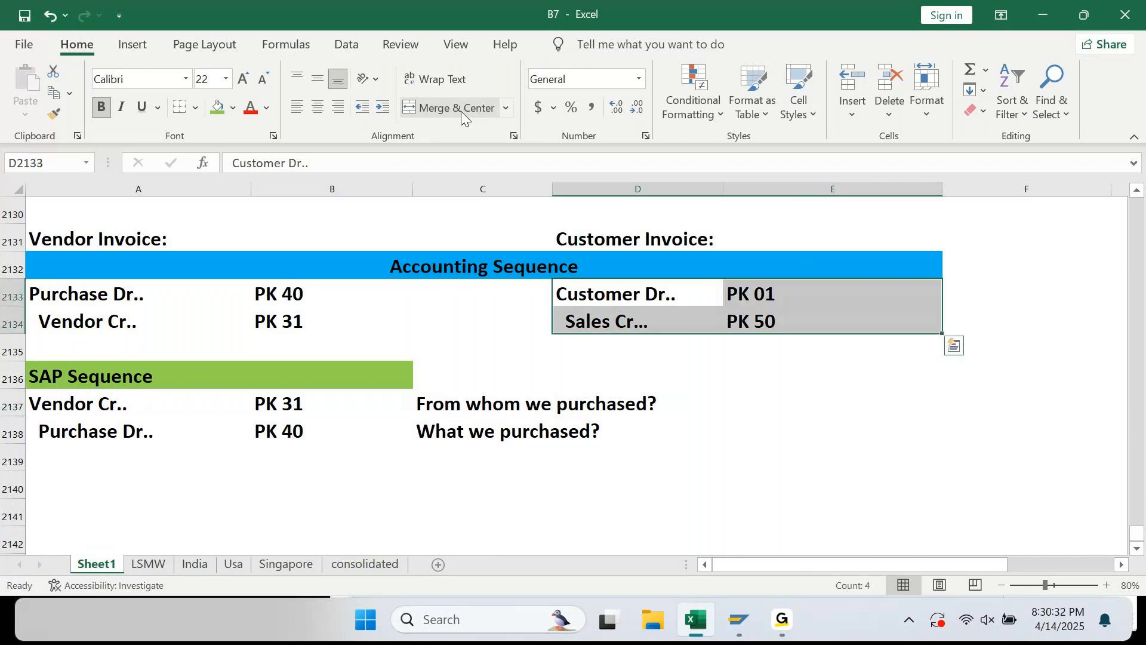
key(ctrl+c)
key(Right)
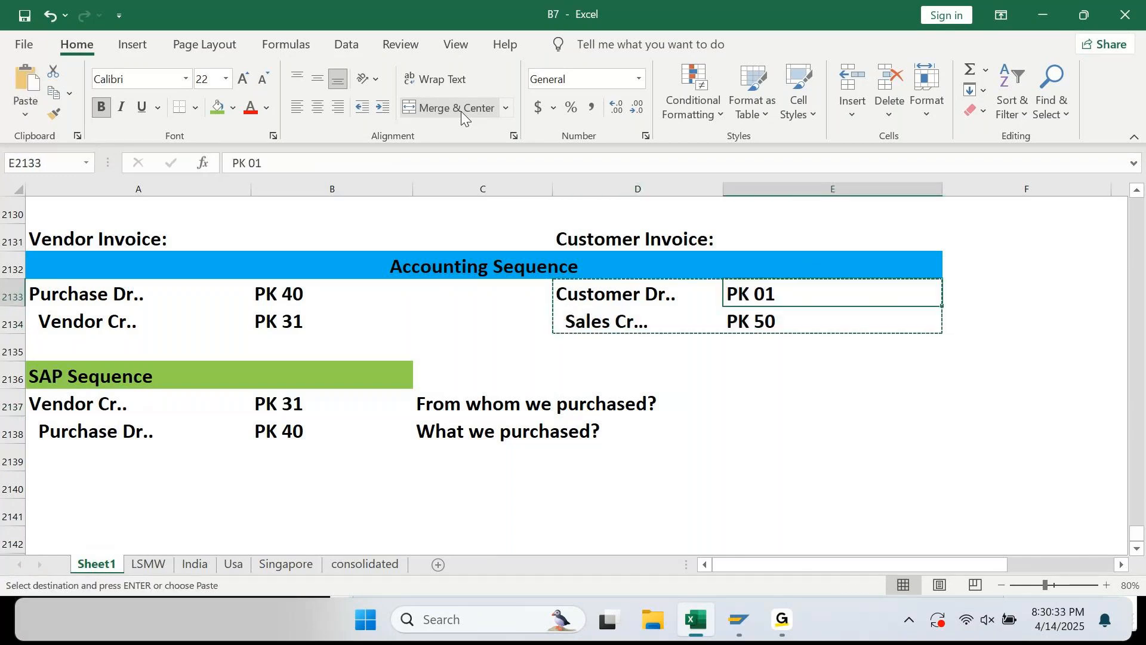
key(ctrl+v)
Copy the Customer Dr.. and Sales Cr... labels from E2133:E2134 into E2137:E2138 in the SAP sequence rows
key(Down)
key(Down)
key(Down)
key(Down)
key(Up)
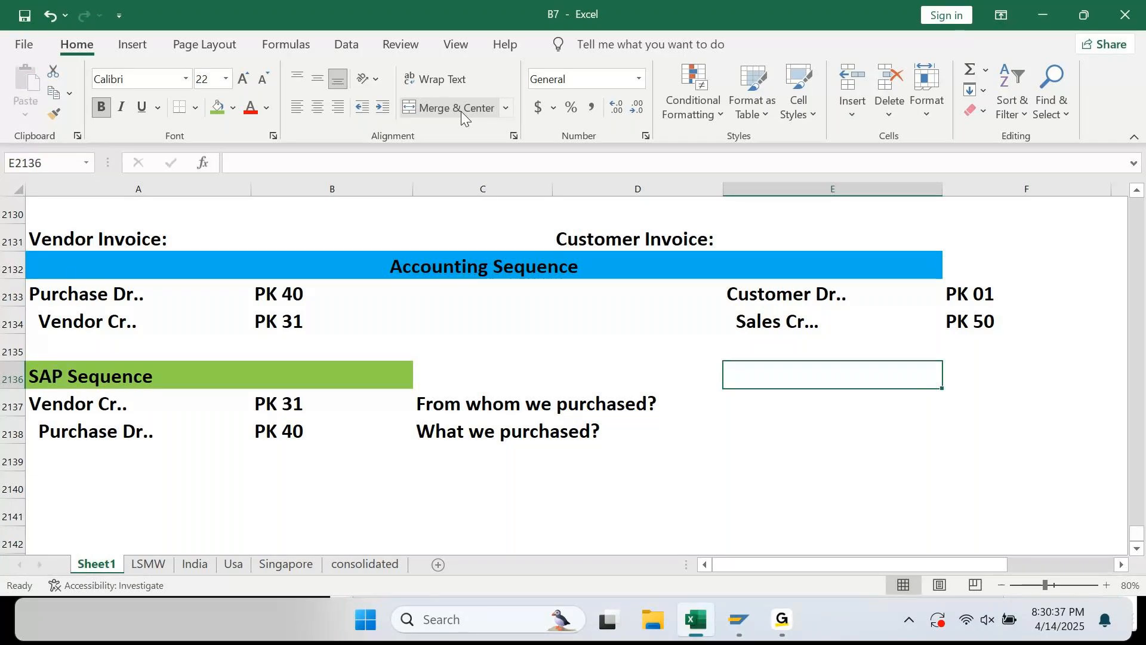
key(Down)
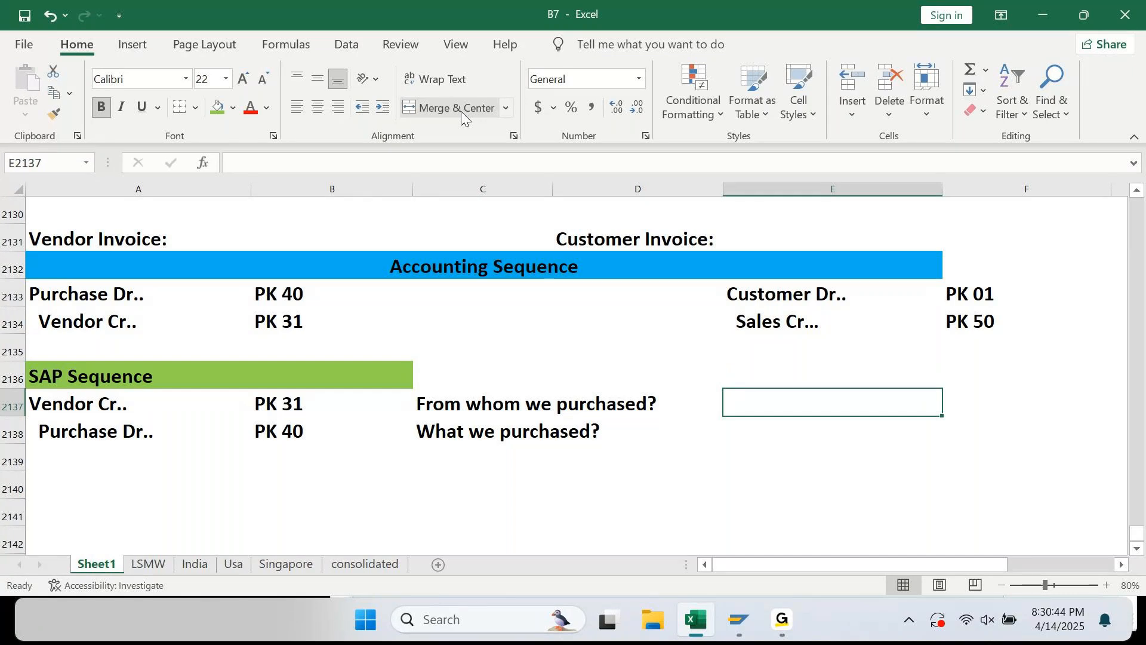
key(Up)
key(Up)
key(Up)
key(Up)
key(shift+Down)
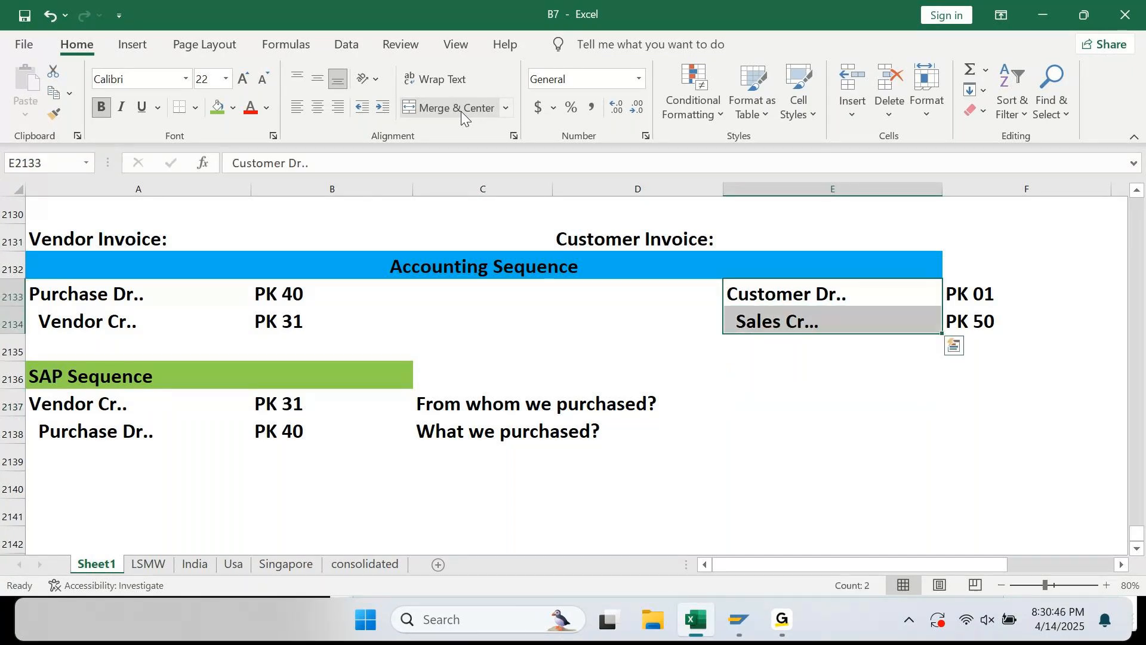
key(ctrl+c)
key(Down)
key(Down)
key(Down)
key(Down)
key(ctrl+v)
key(Escape)
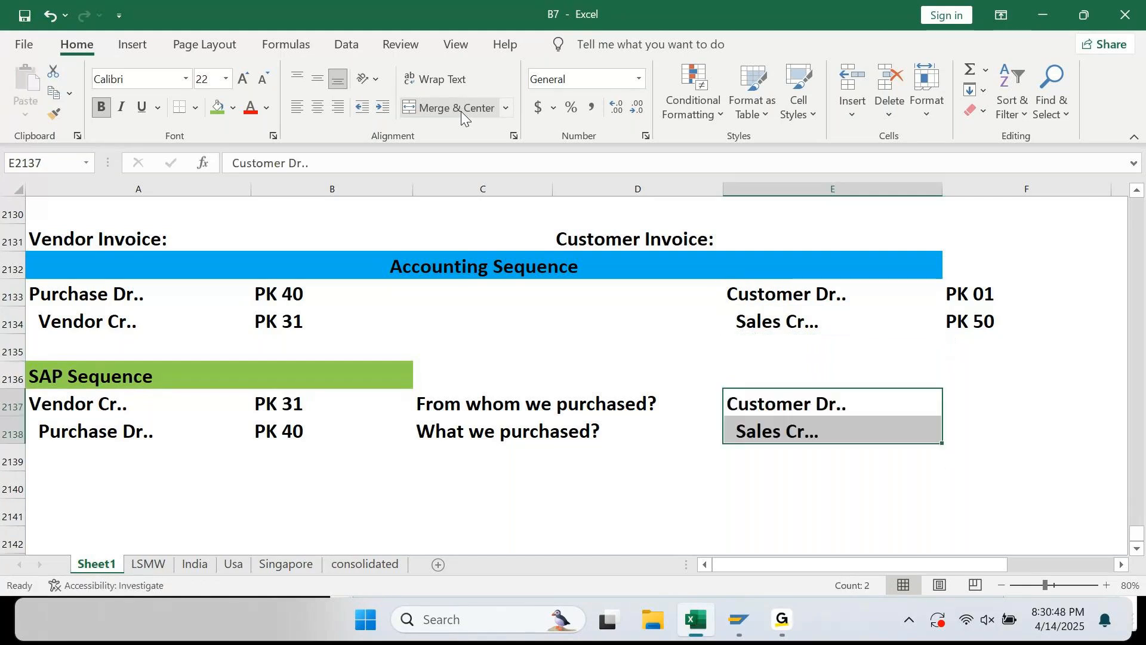
Copy the posting keys PK 01 and PK 50 from F2133:F2134 into F2137:F2138 beside the copied labels
key(Right)
key(Up)
key(Up)
key(Up)
key(Up)
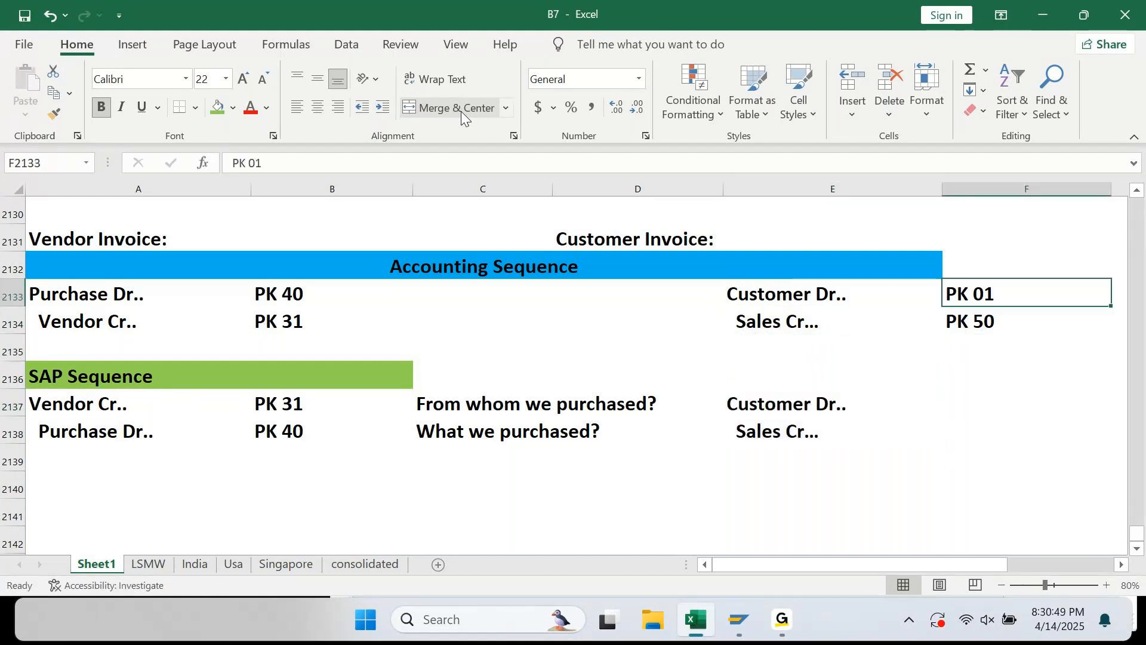
key(shift+Down)
key(ctrl+c)
key(Down)
key(Down)
key(Down)
key(Down)
key(ctrl+v)
key(Escape)
Enter the notes "To whom we sold?" in G2137 and "What we sold?" in G2138
key(Right)
key(Right)
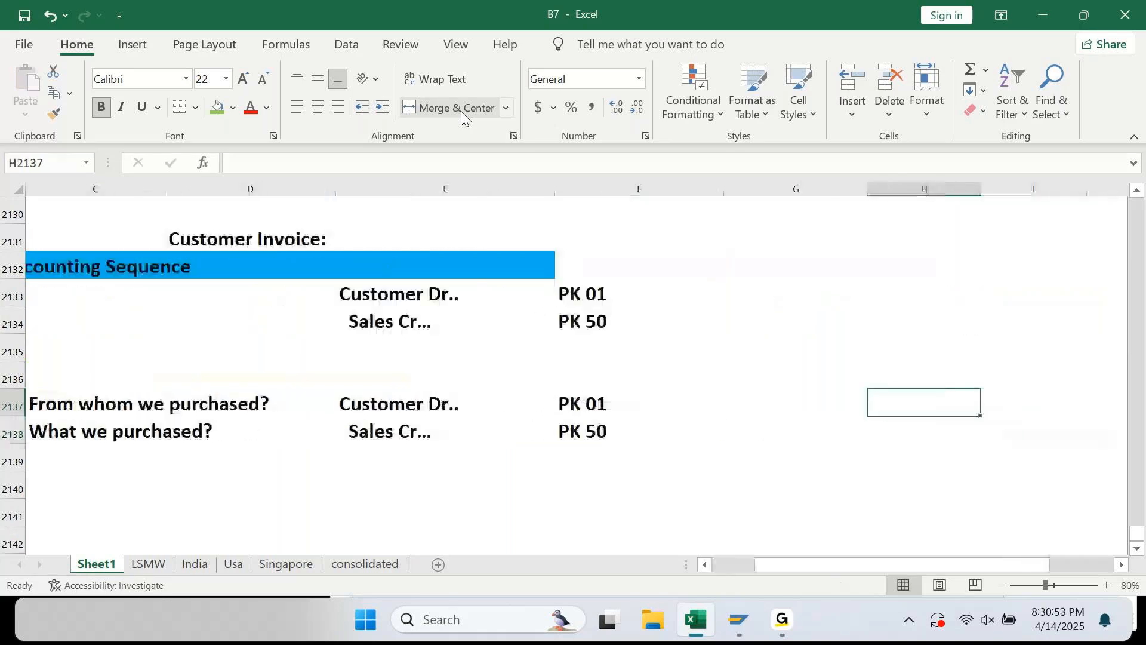
key(Left)
text(To whom we s)
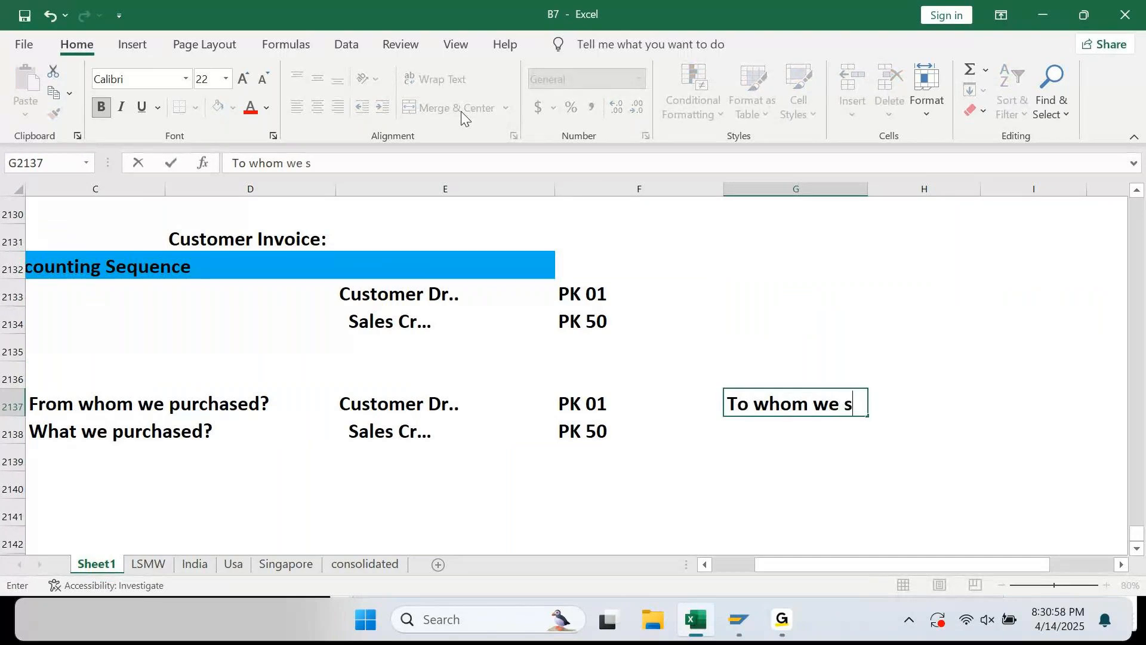
text(old?)
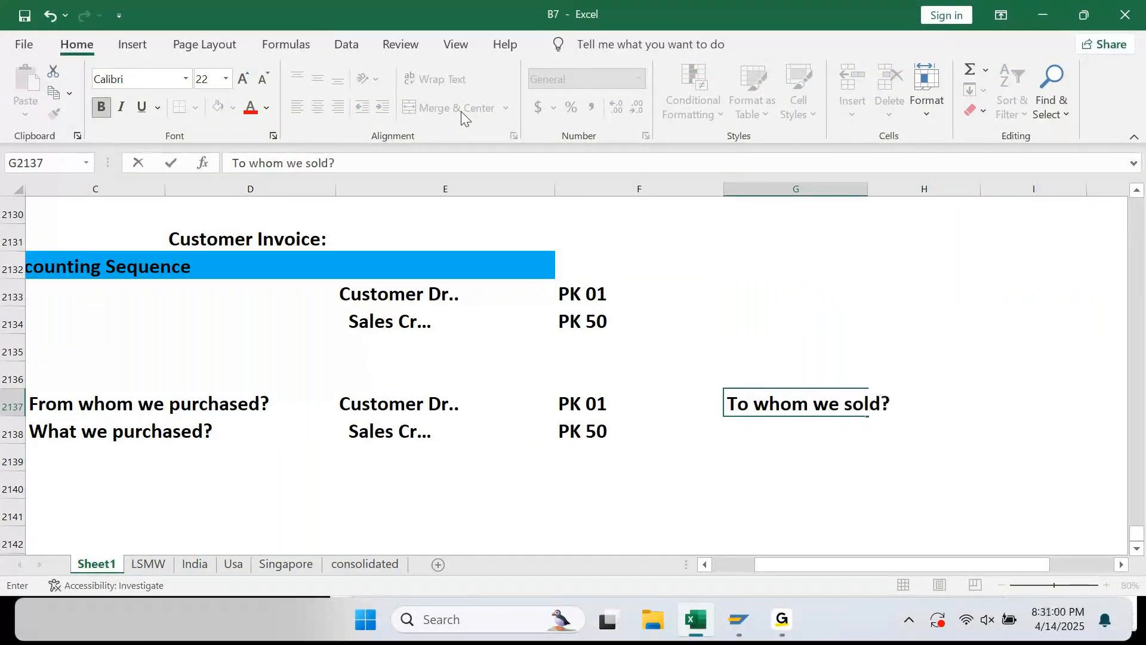
key(Return)
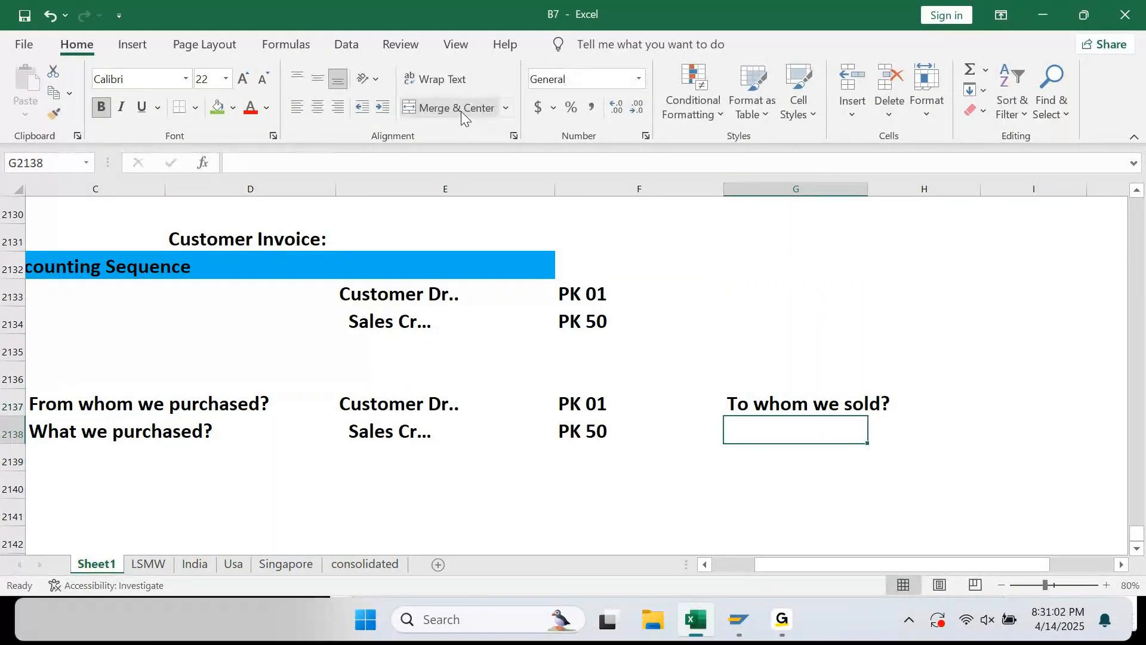
text(What we sold?)
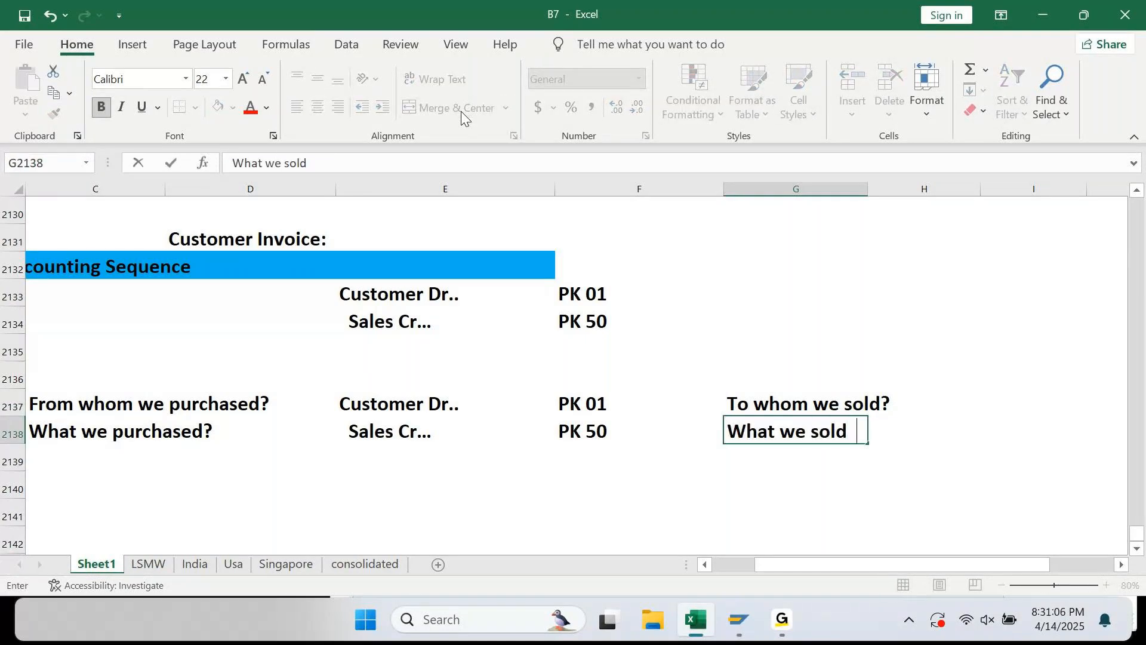
key(Return)
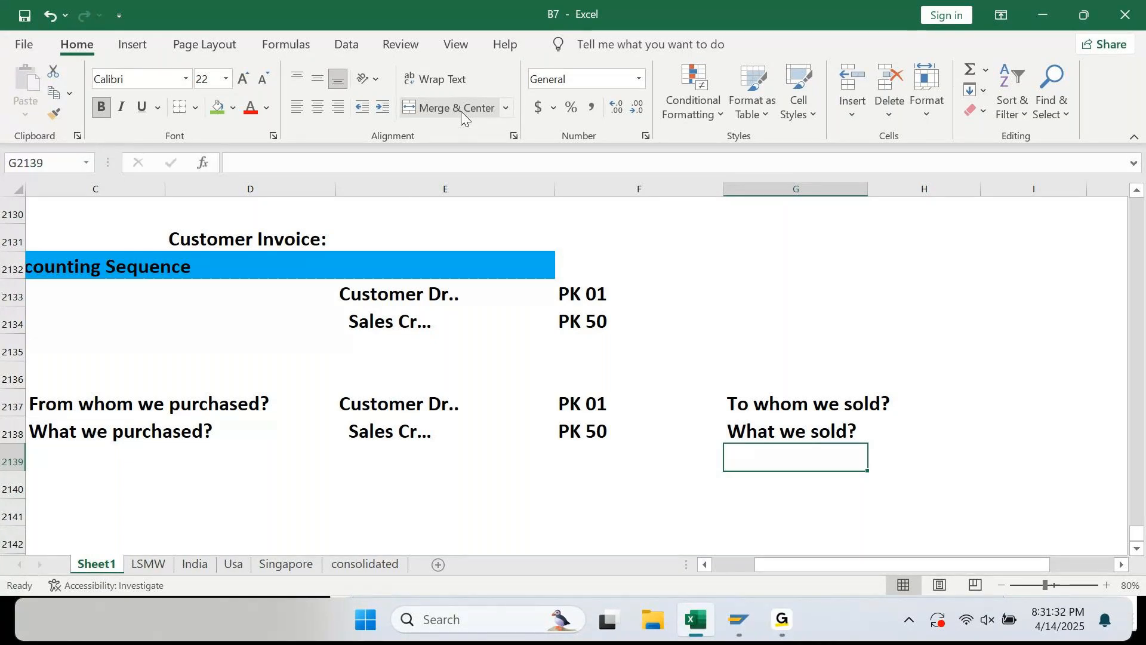
Enter the labels "GL Screen", "Vendor Screen" and "Customer Screen" in A2140:A2142 below the SAP sequence notes
key(Home)
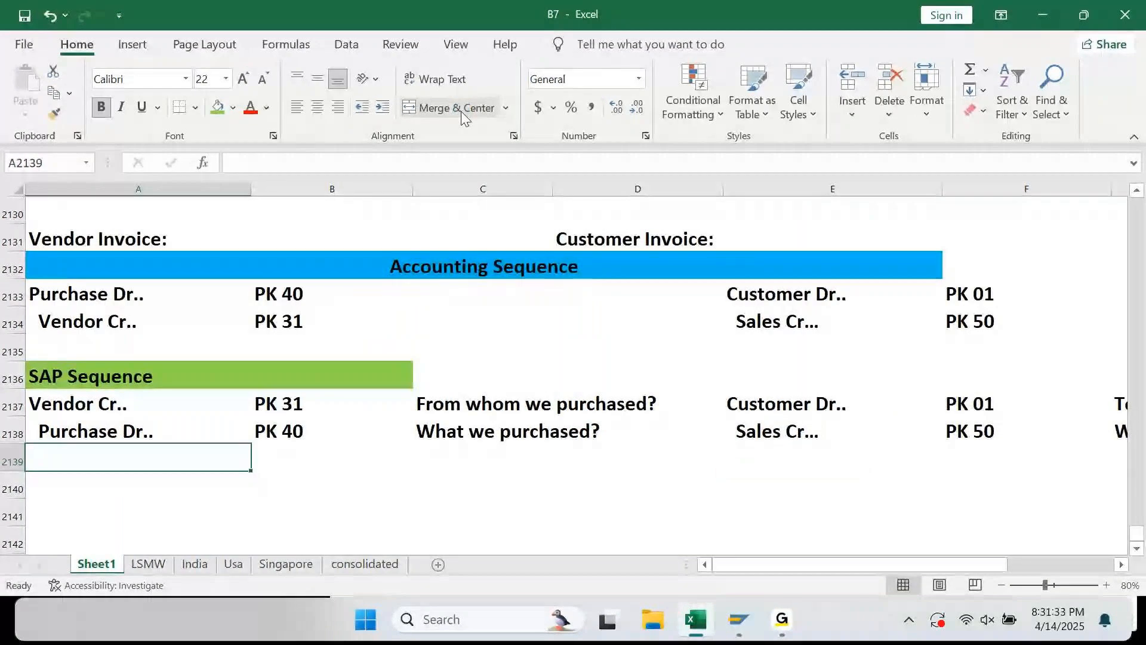
key(Down)
key(Down)
key(Down)
key(Down)
key(Down)
key(Down)
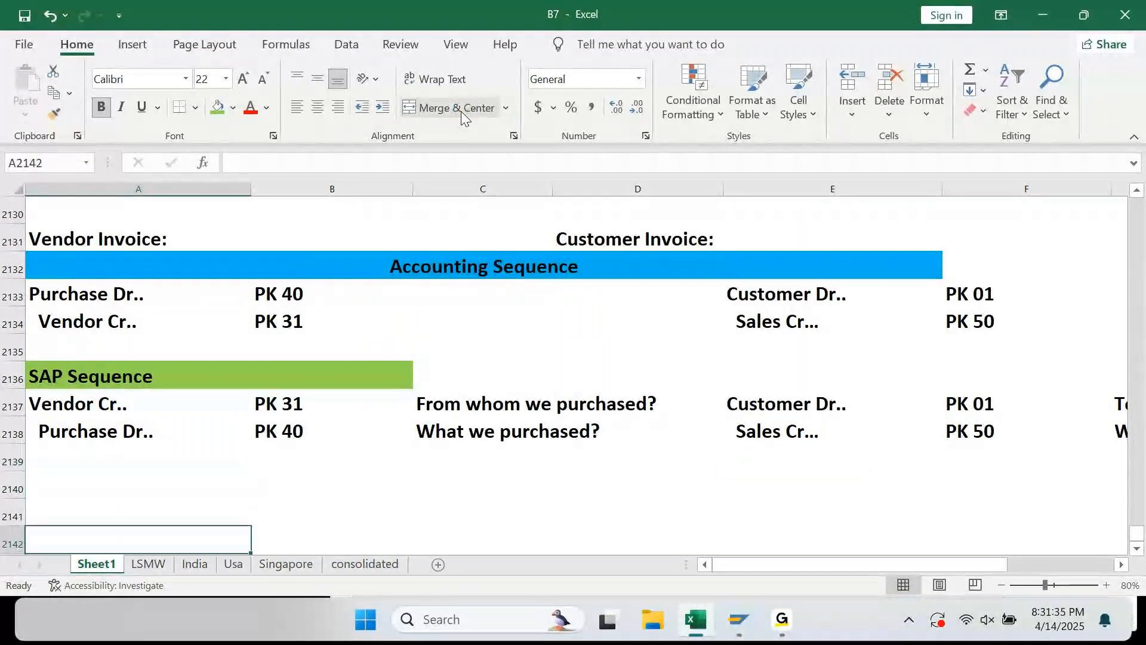
key(ctrl+Up)
key(Down)
key(Down)
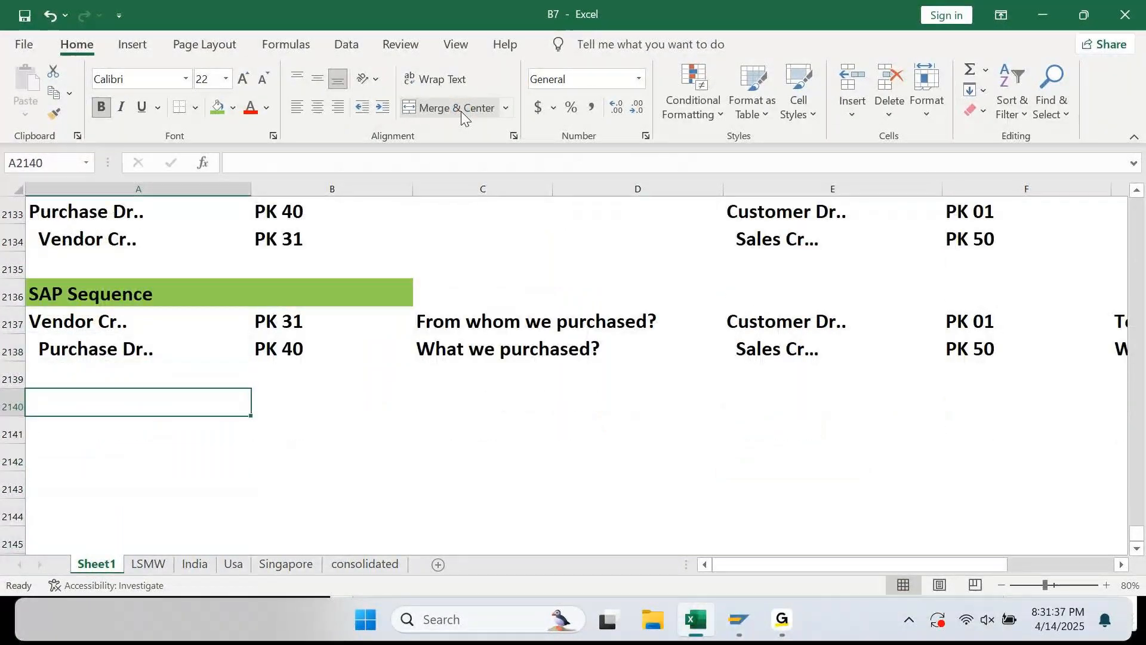
text(GL Screen)
key(Return)
text(Ve)
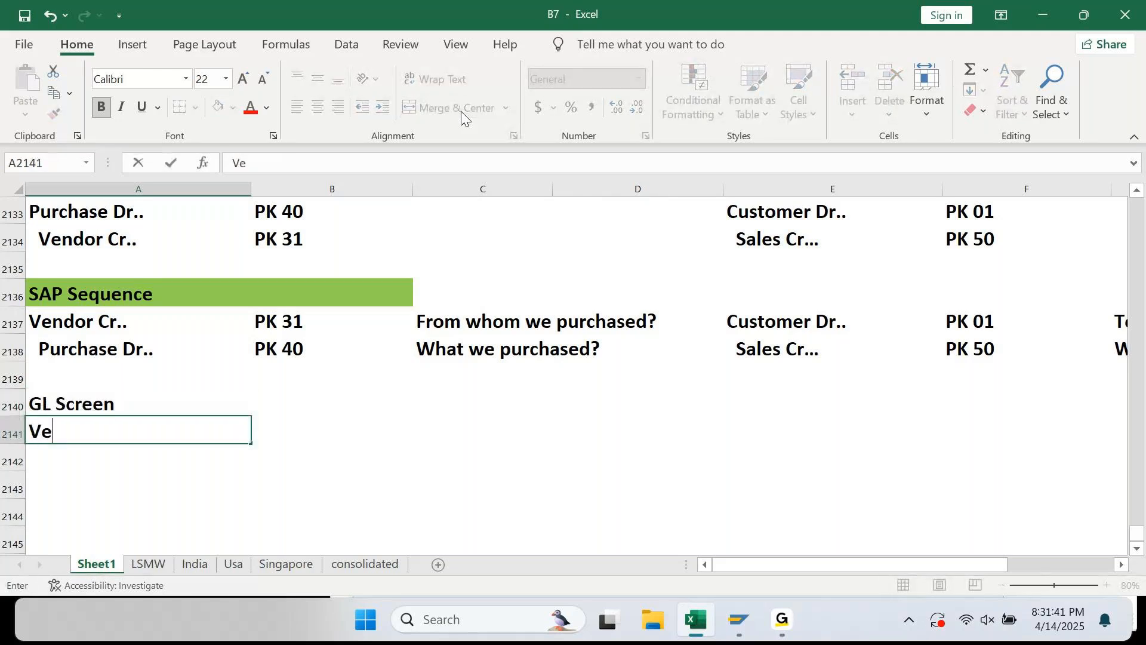
text(ndor Screen)
key(Return)
text(Custpm)
key(BackSpace)
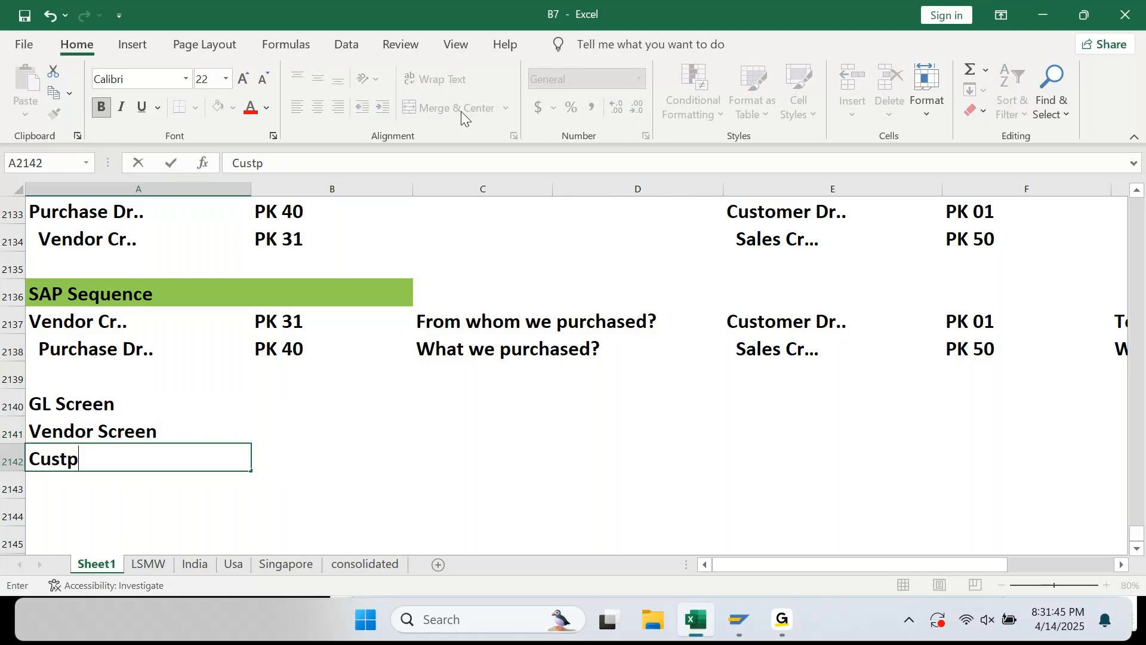
key(BackSpace)
text(omer Screen)
key(Return)
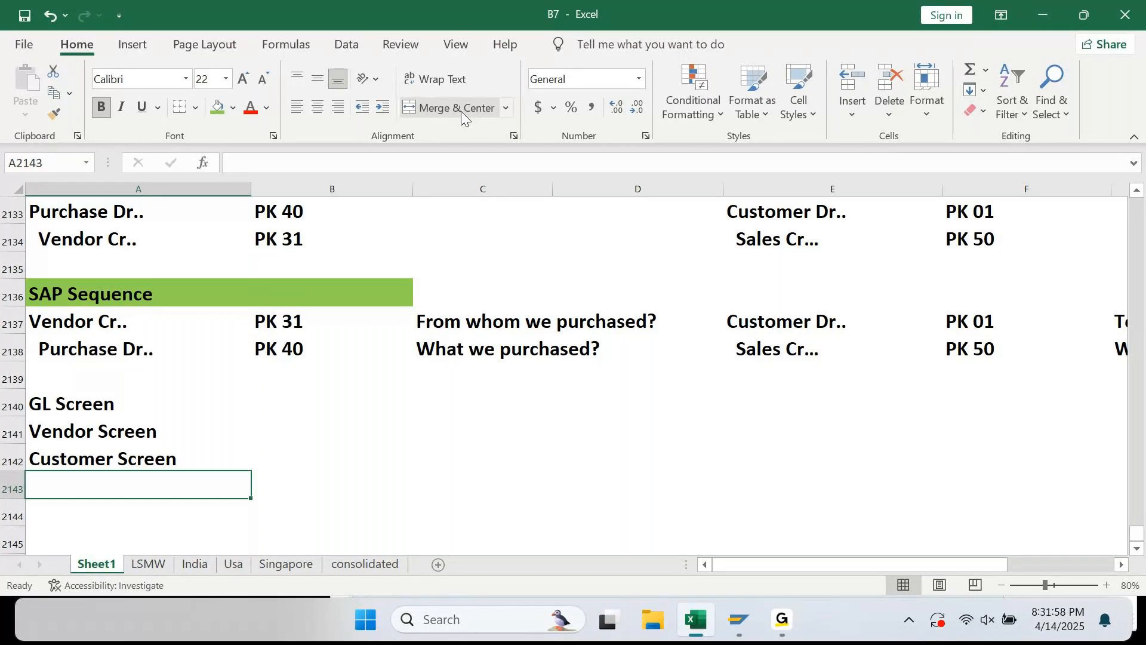
Enter the module abbreviations GL, AP and AR in B2140:B2142 beside the GL, Vendor and Customer Screen labels
key(Up)
key(Up)
key(Up)
key(Right)
text(GL)
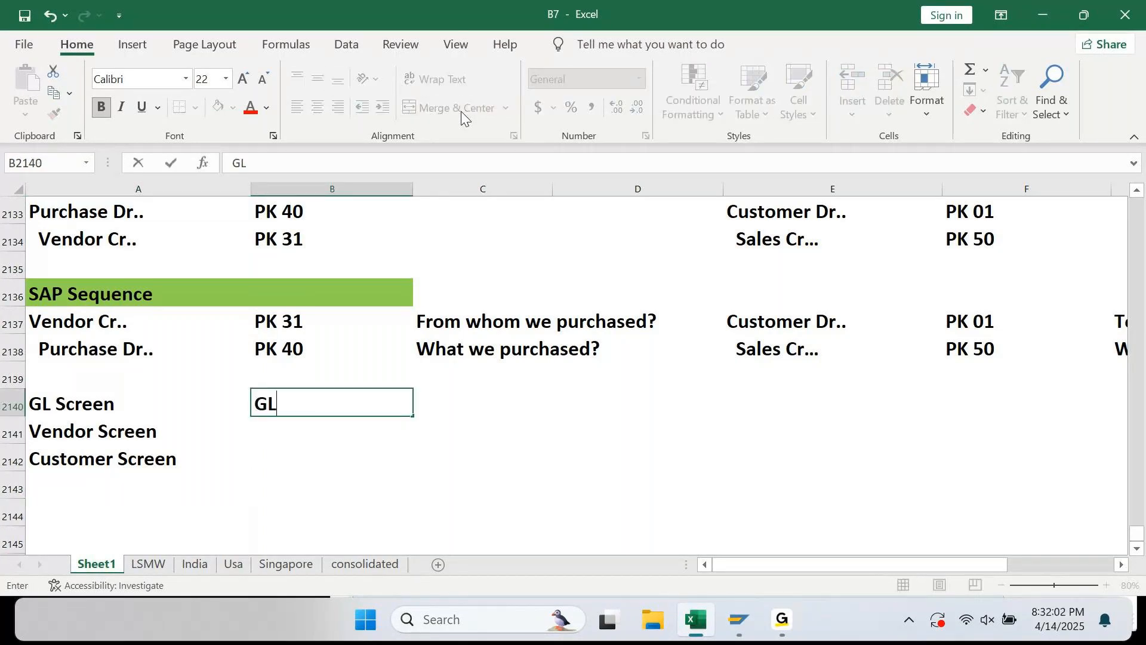
key(Return)
text(AP)
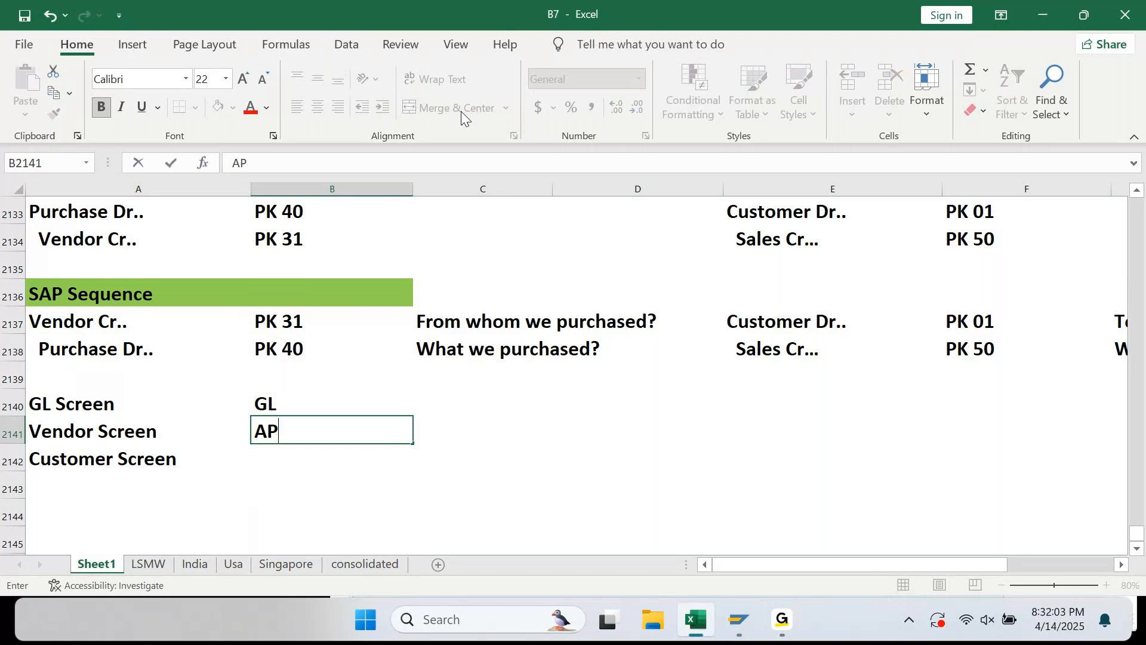
key(Return)
text(AR)
key(Up)
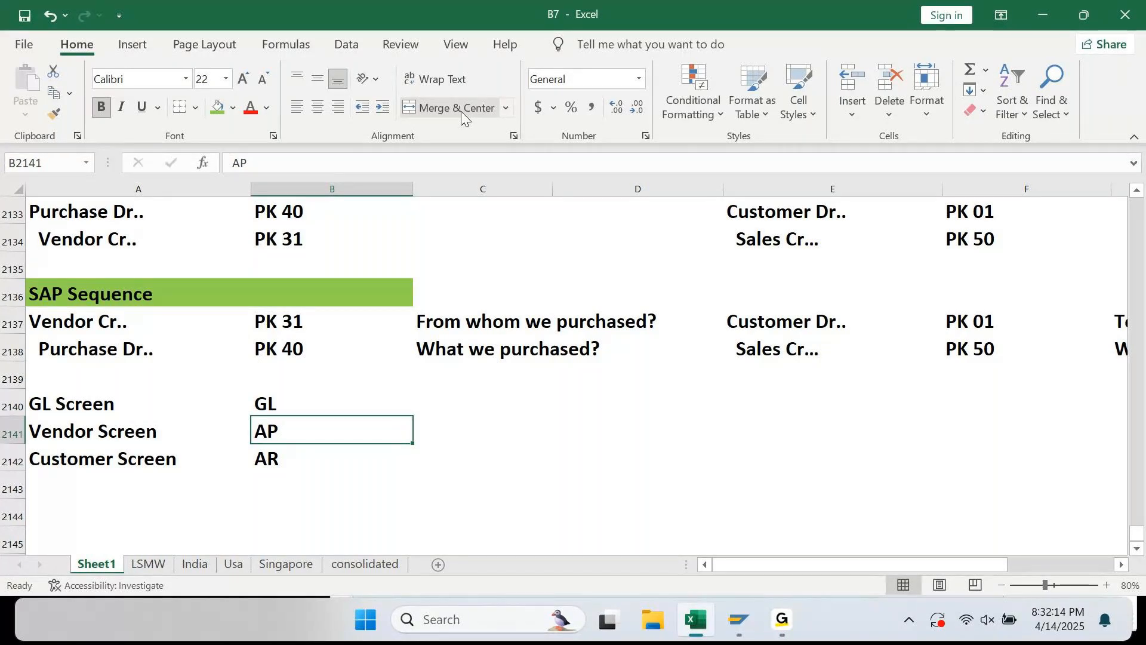
Insert a blank row above the GL Screen row at row 2140
key(Up)
key(Right)
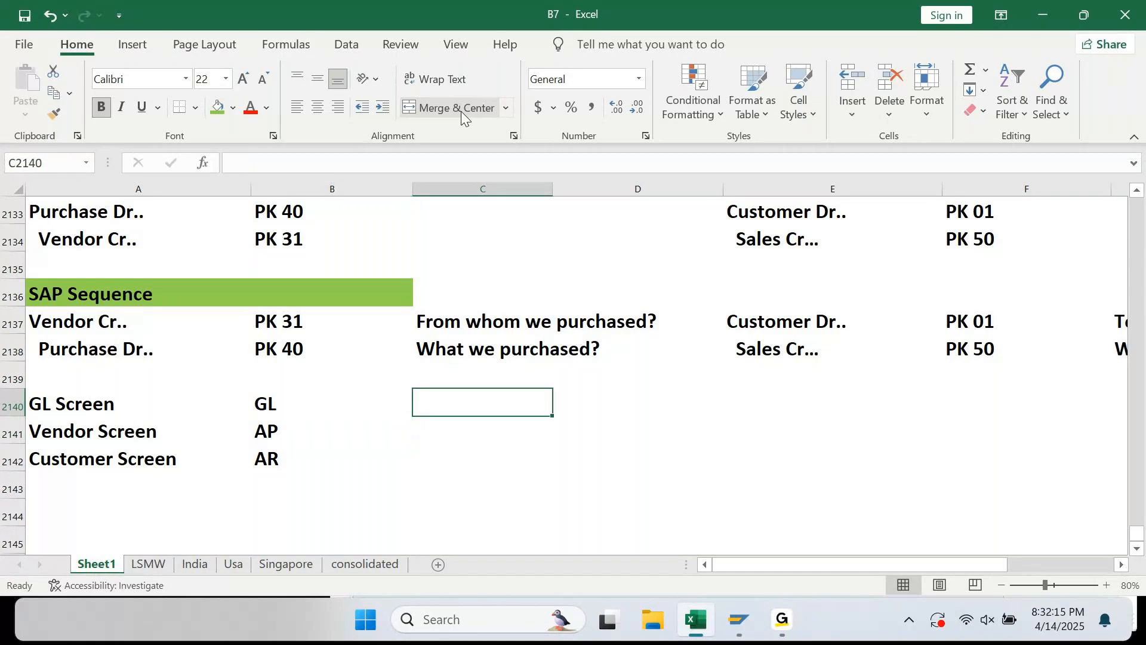
text(Firs)
key(Escape)
key(Up)
key(Down)
key(shift+space)
key(ctrl+shift+plus)
key(Left)
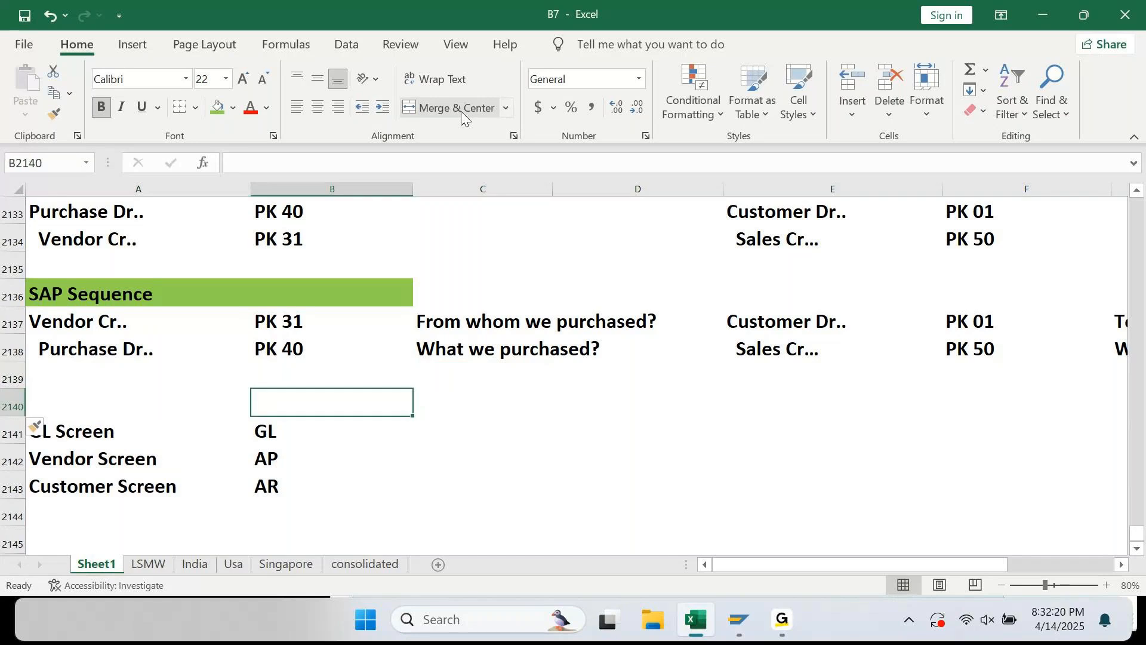
Enter the column headings "First" in C2140 and "Next" in D2140 above the screen list
key(Down)
key(Right)
key(Up)
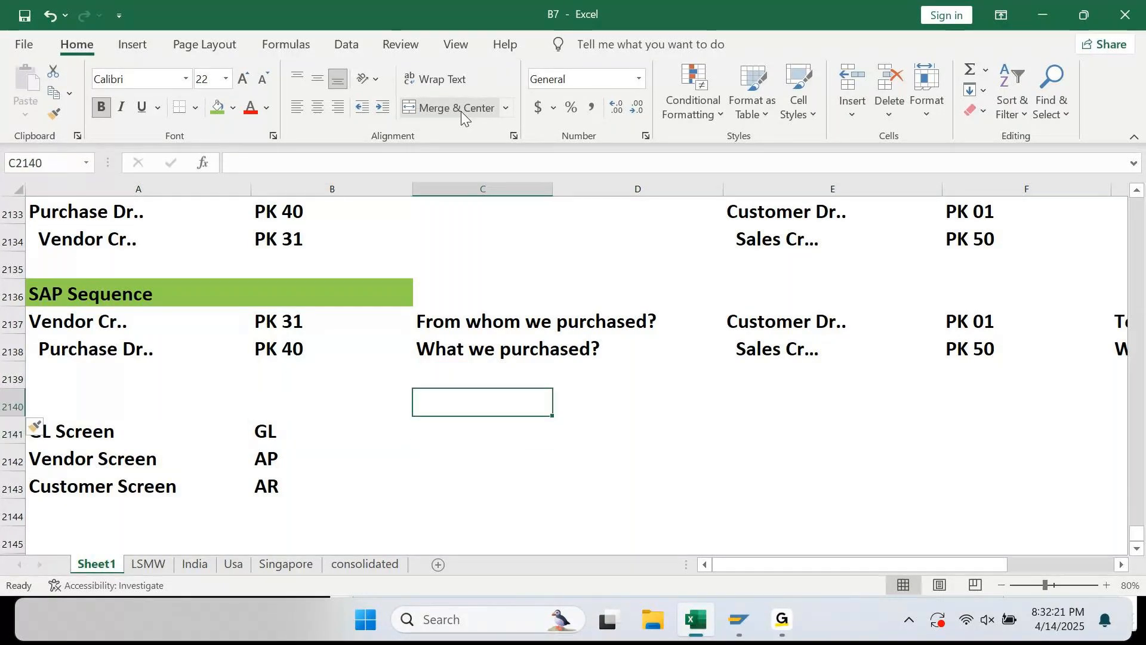
text(First)
key(Tab)
text(Next)
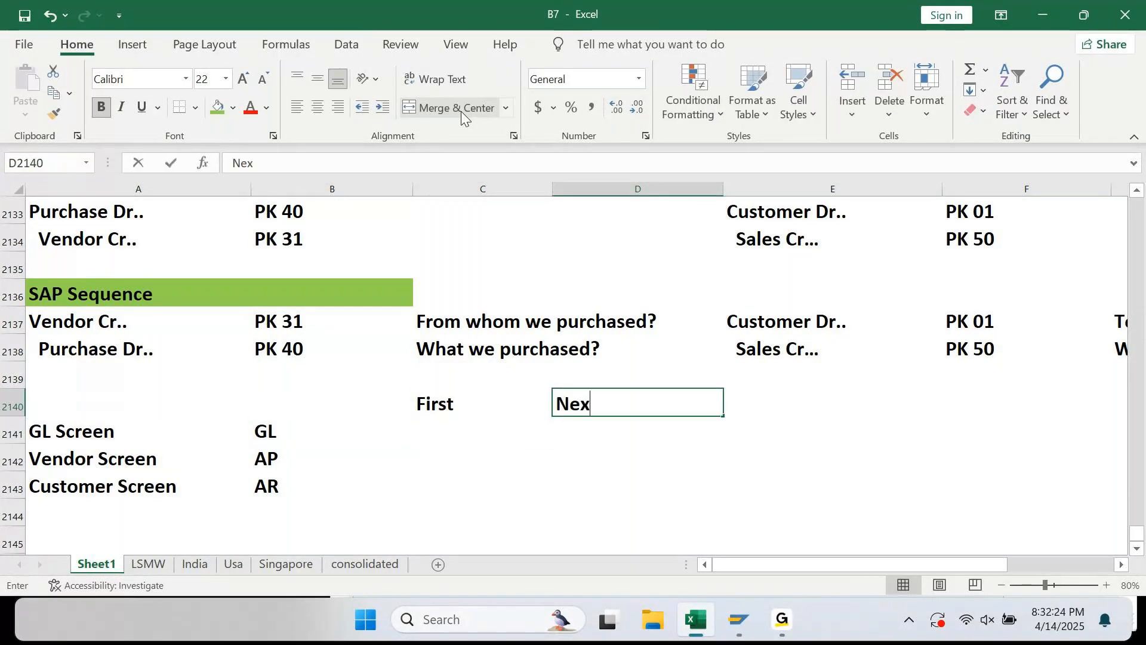
key(Return)
Enter GL, Vendor and Customer in C2141:C2143 under the First heading
key(Up)
key(Down)
text(GL)
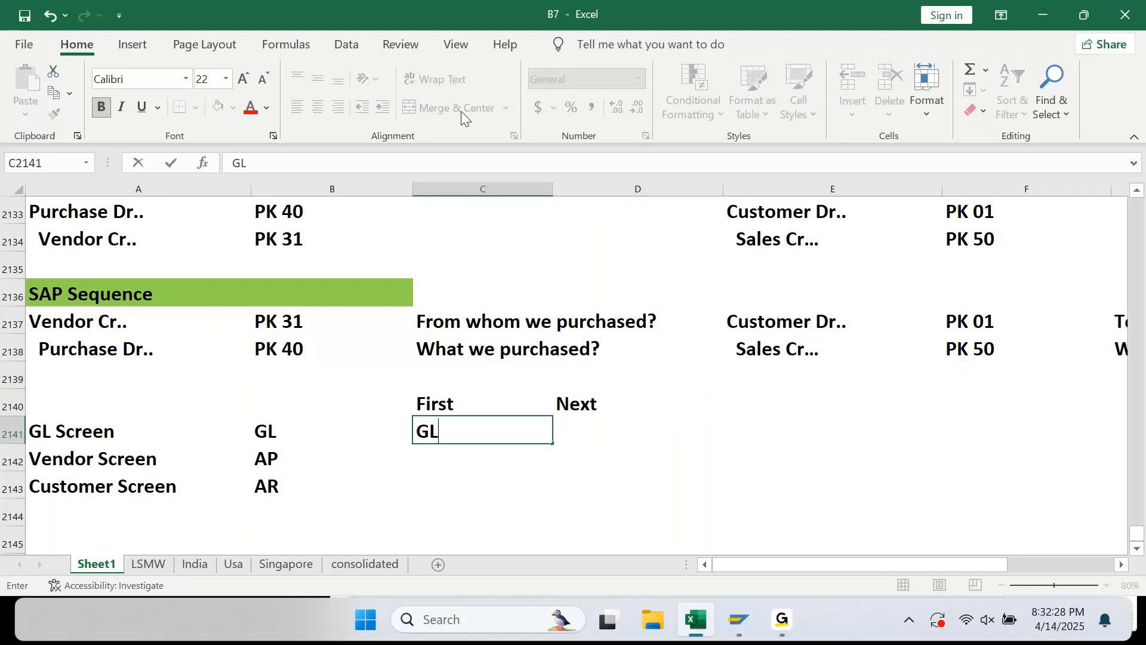
key(Return)
text(Vendor)
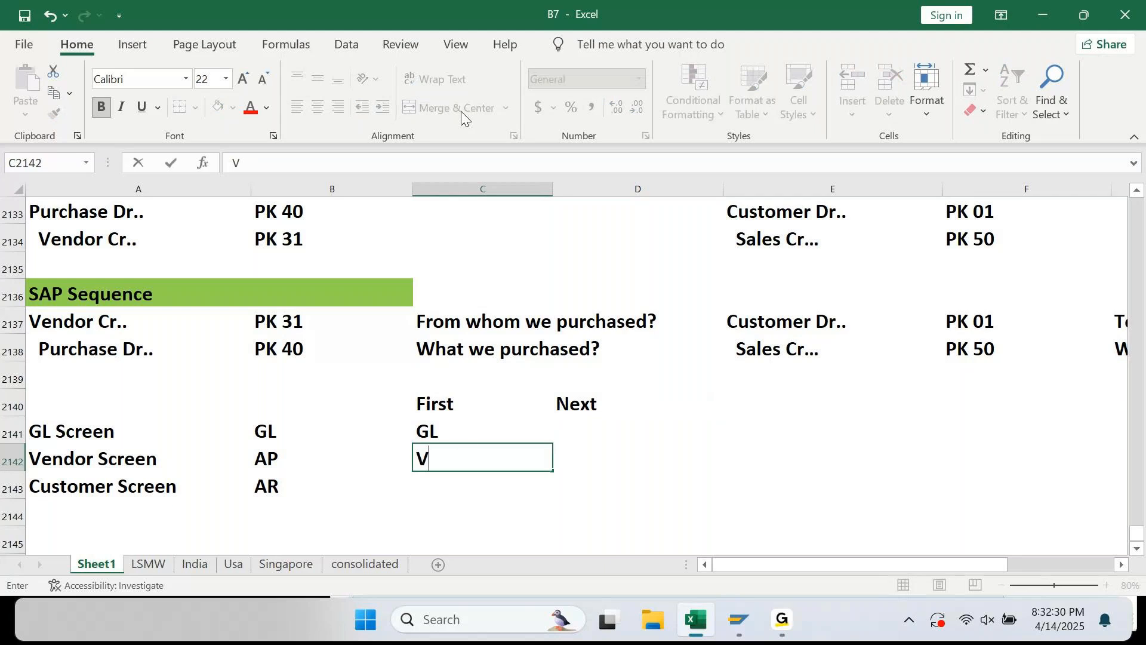
key(Return)
text(C)
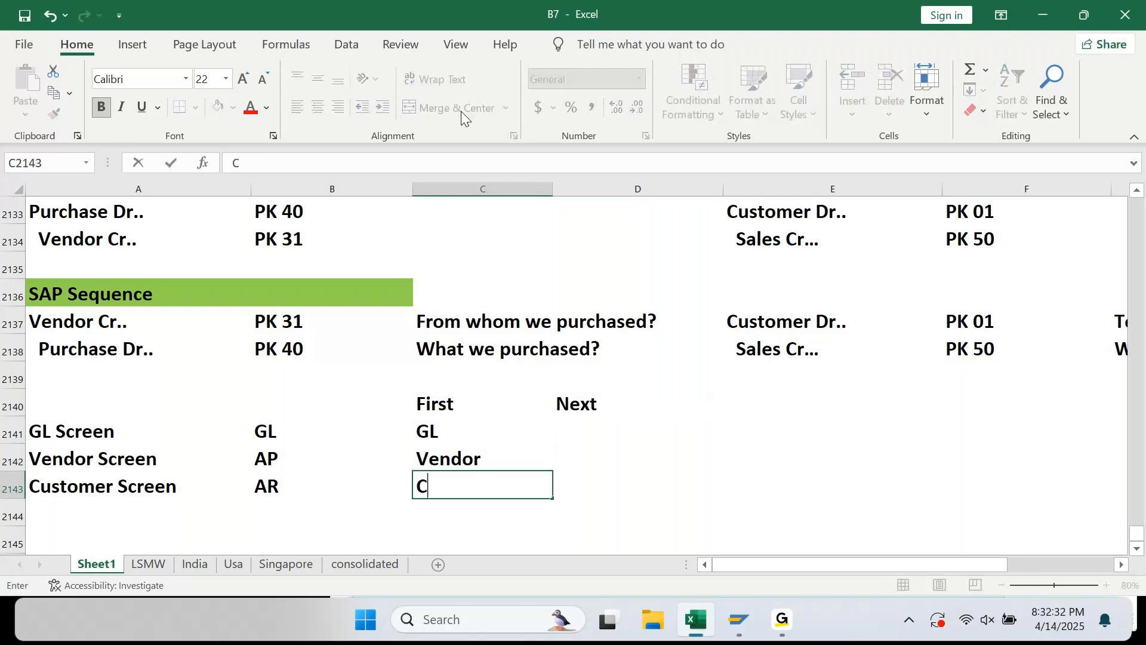
text(ustomer)
key(Return)
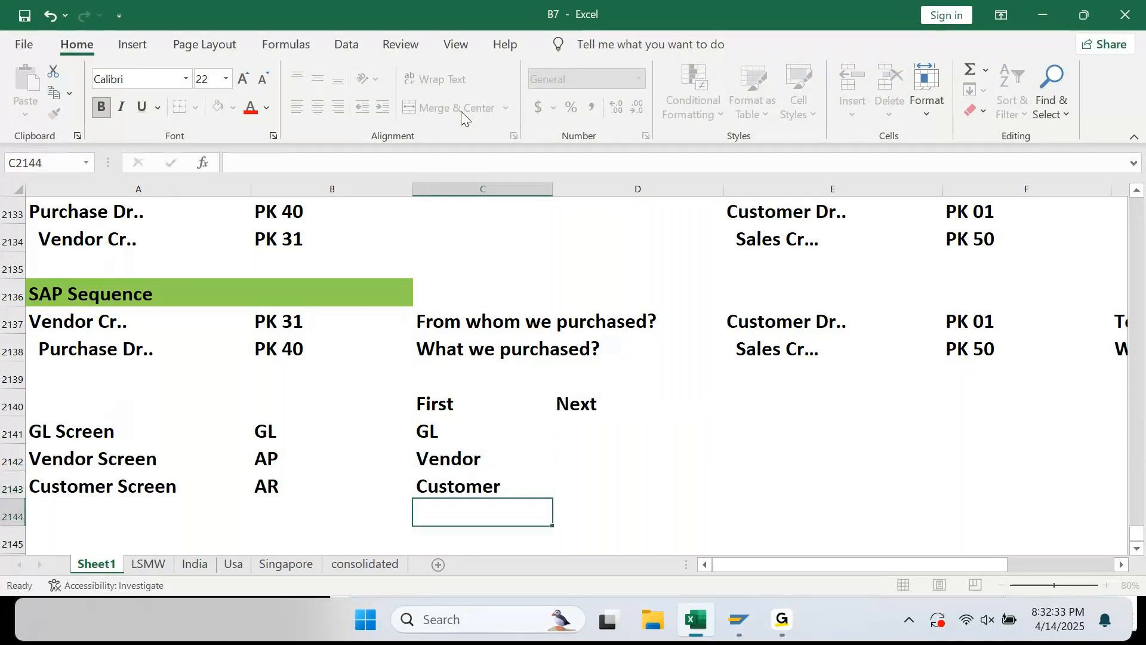
Enter "Anything" in D2141 under the Next heading and fill it down to D2143
key(Up)
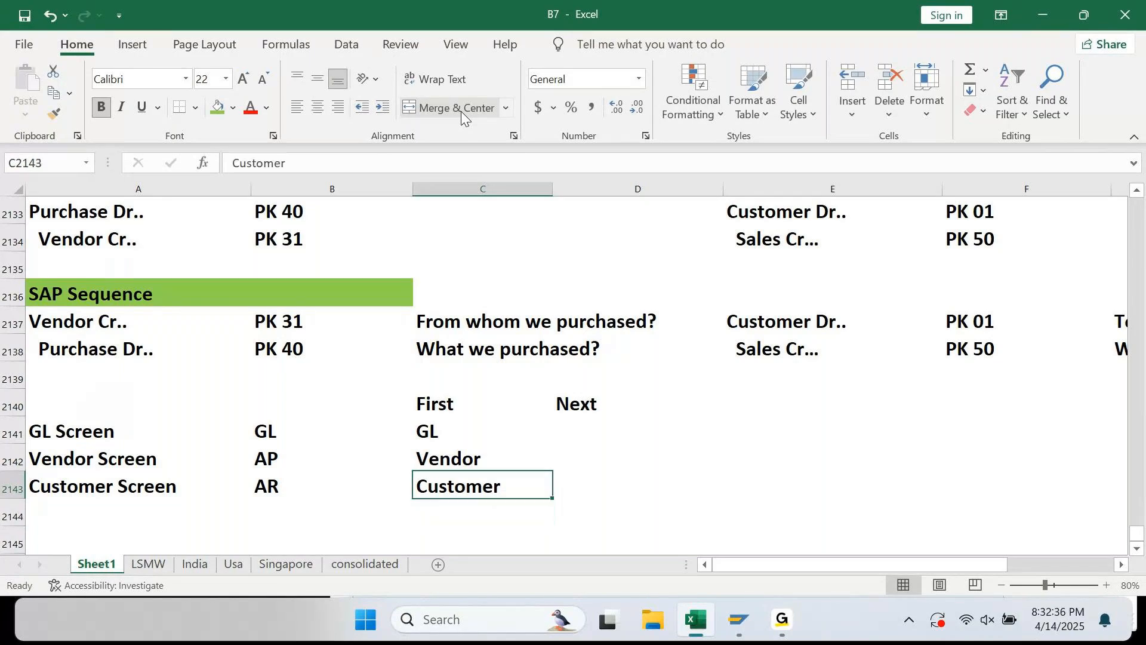
key(Up)
key(Up)
key(Right)
text(Anything)
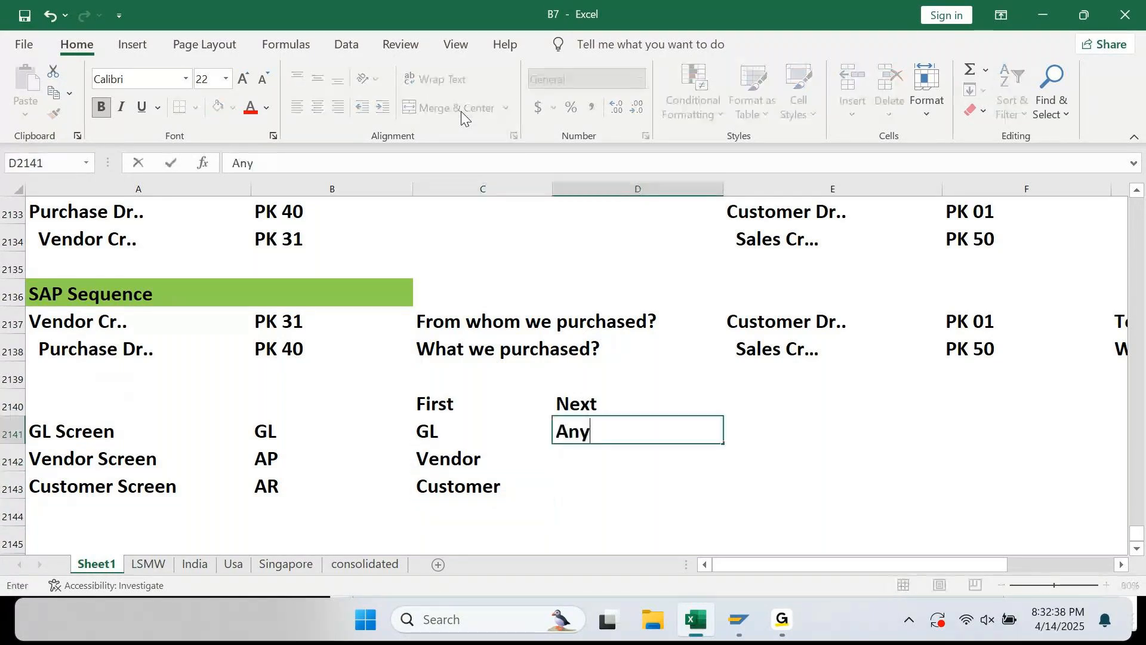
key(Return)
key(ctrl+d)
key(Down)
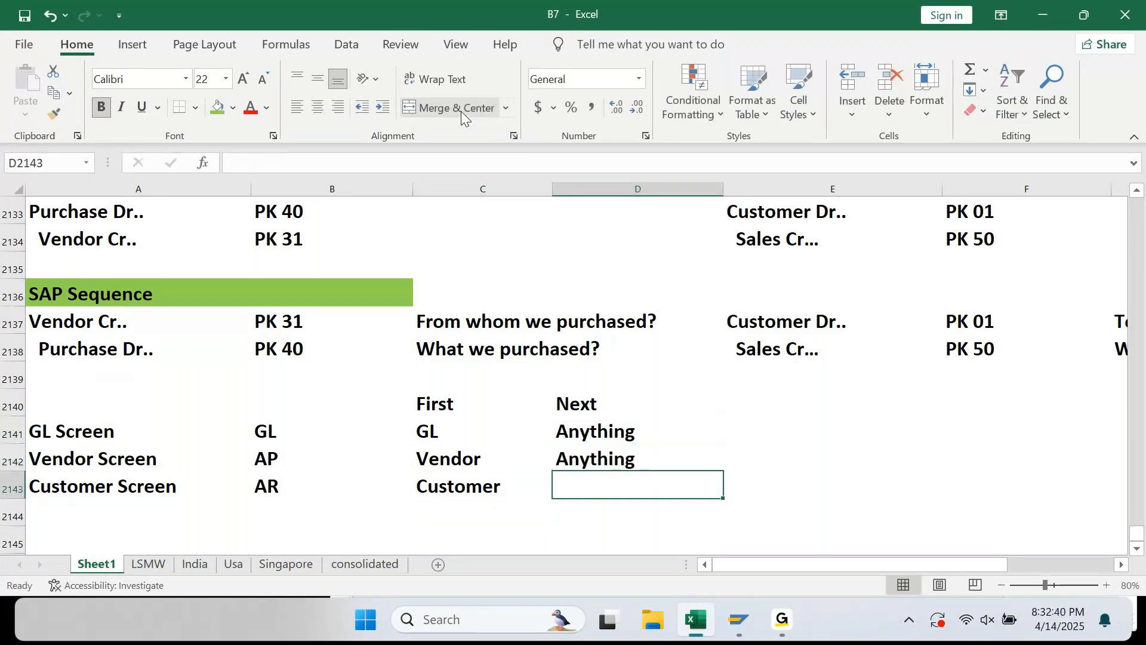
key(ctrl+d)
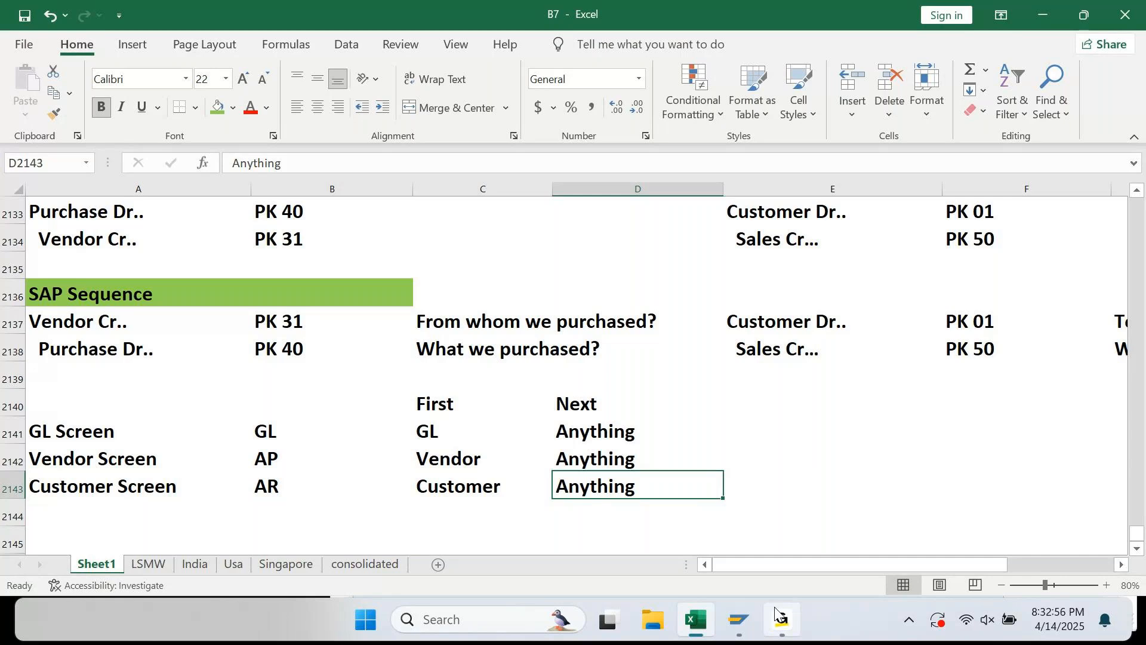
Switch to the G/L posting window in SAP and restart transaction F-02
click(739, 621)
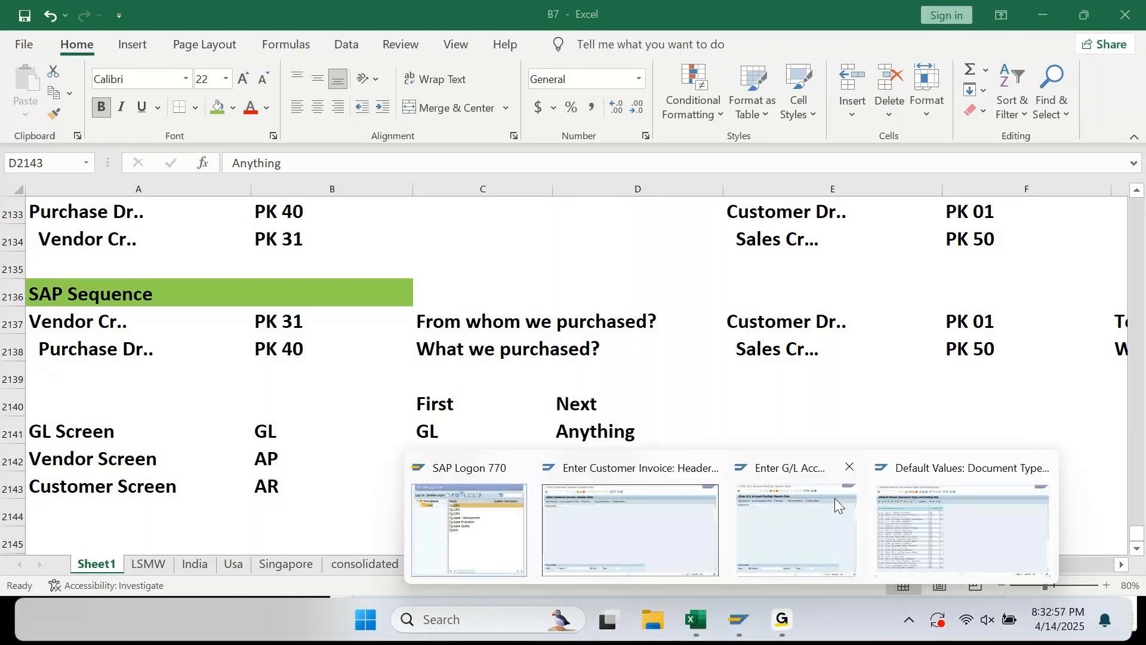
click(835, 498)
click(415, 86)
text(/n)
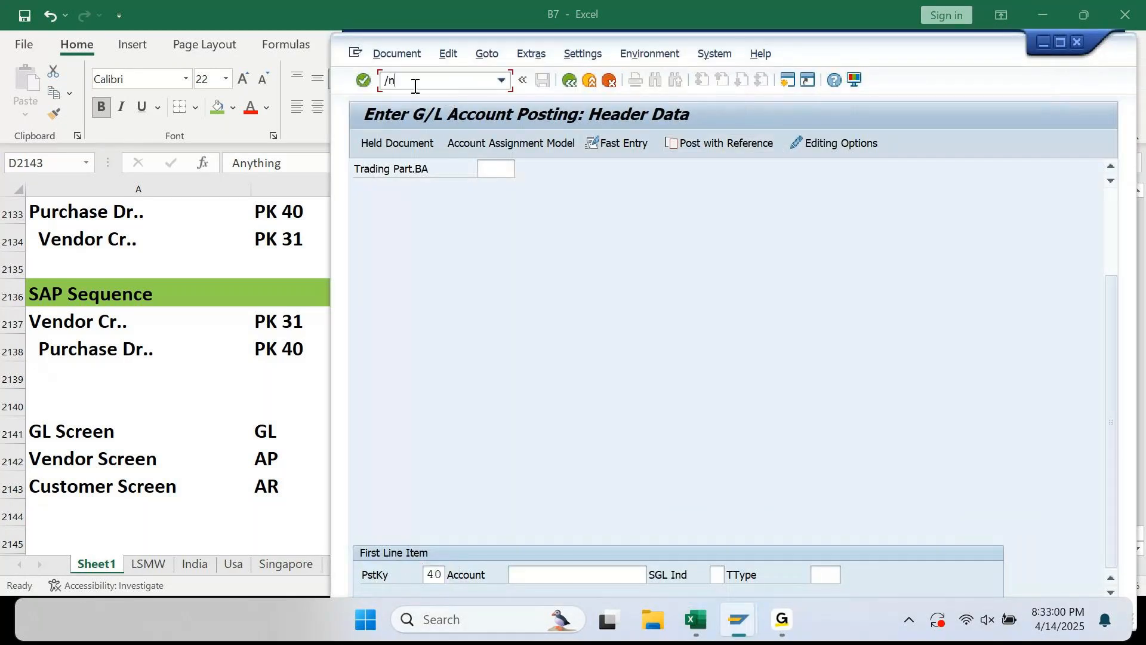
text( f-02)
key(Return)
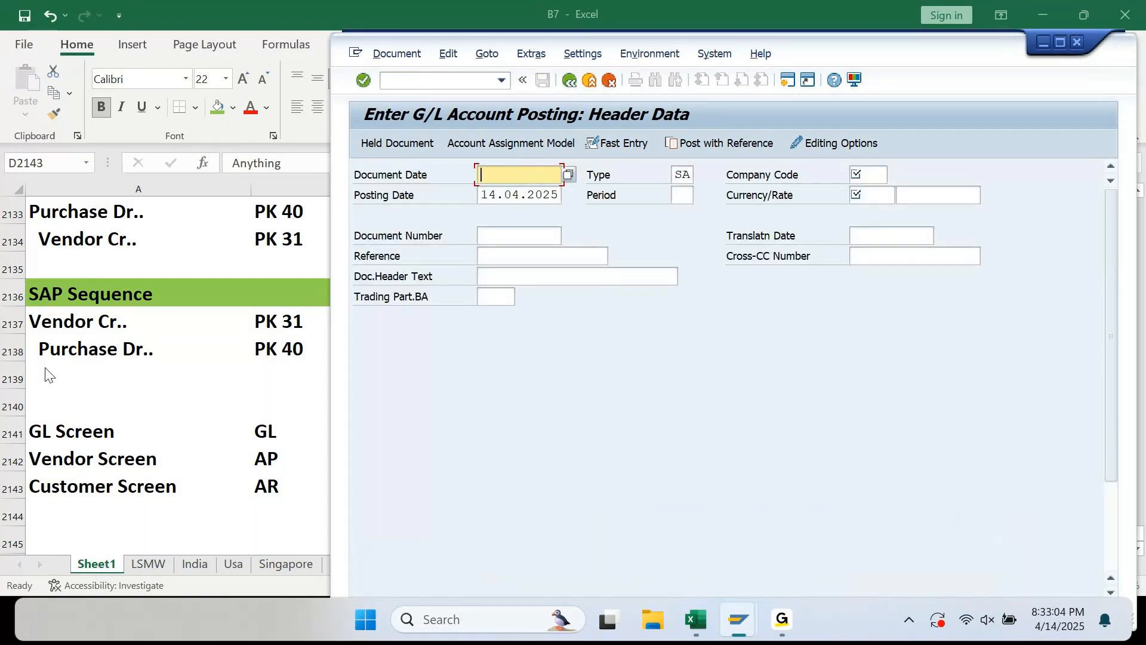
Fill in the posting header with document date 14.04.2025, company code AP90 and currency INR
text(14.04.2025)
key(Tab)
key(Tab)
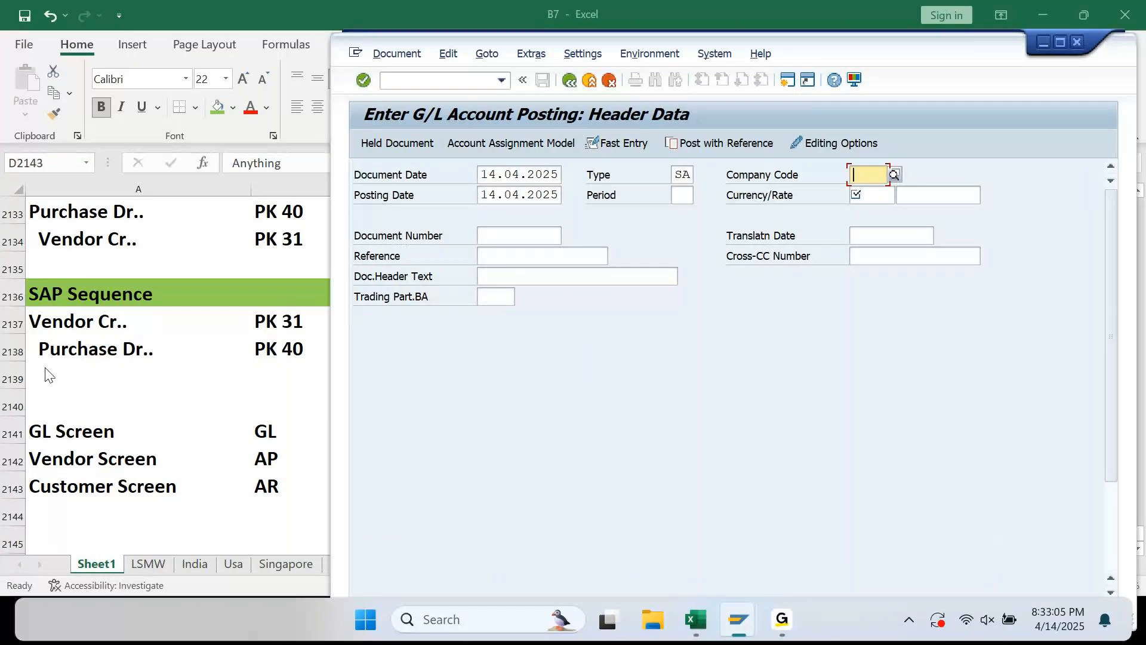
text(ap90)
key(Tab)
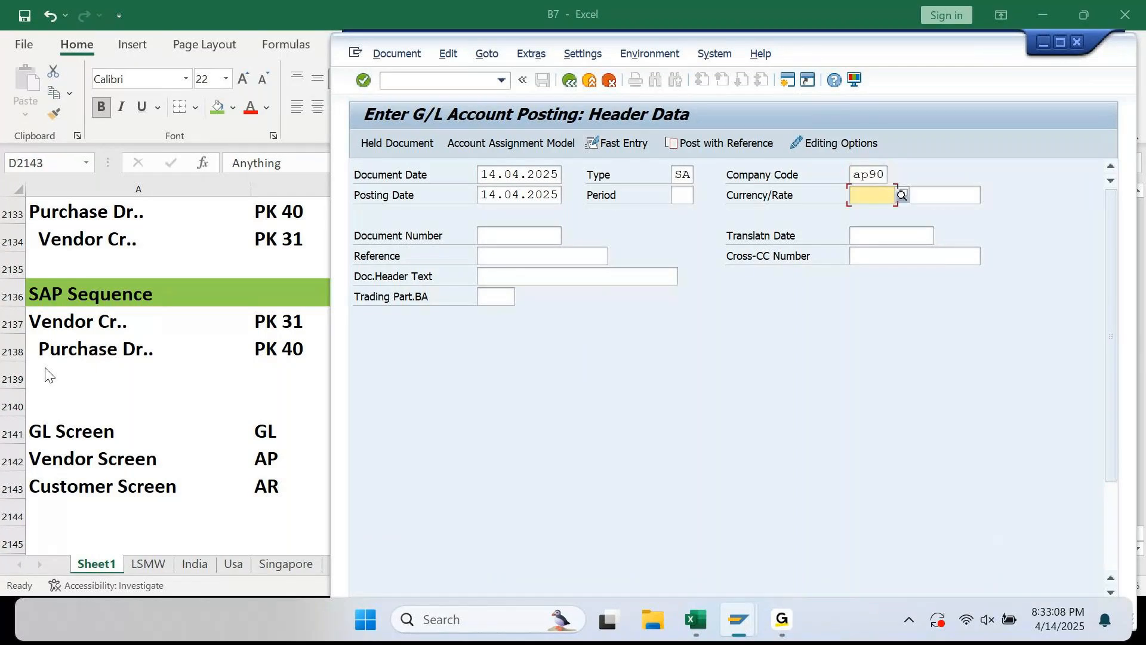
text(inr)
key(Tab)
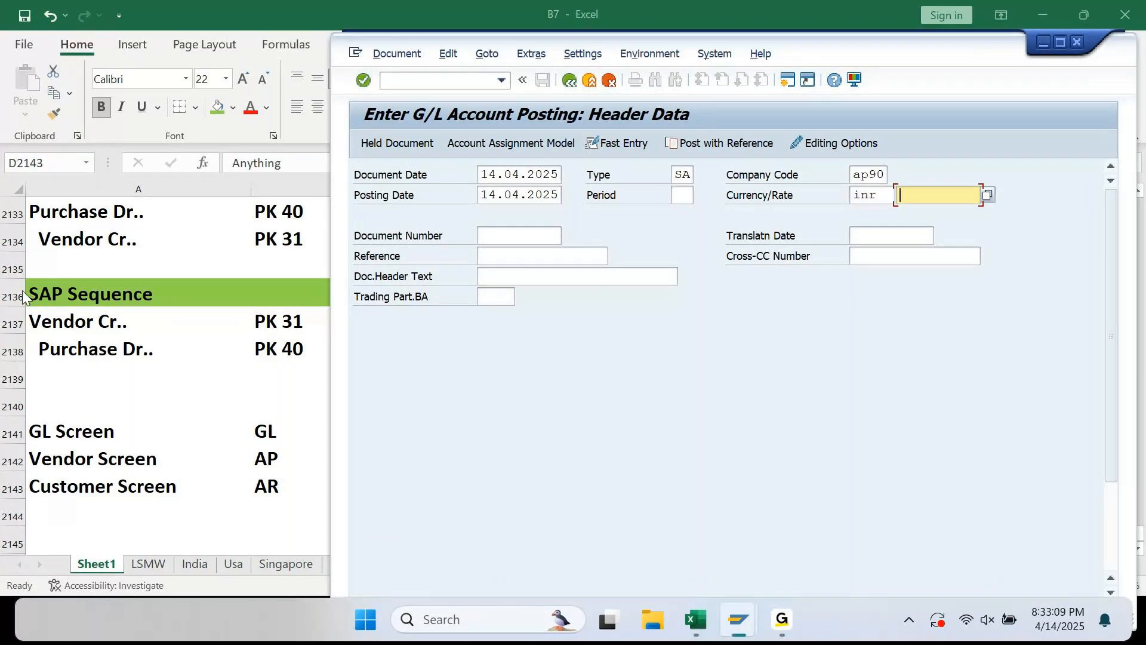
Maximize the G/L posting window and choose the Water Charges G/L account for the first line item
drag(872, 62, 1143, 4)
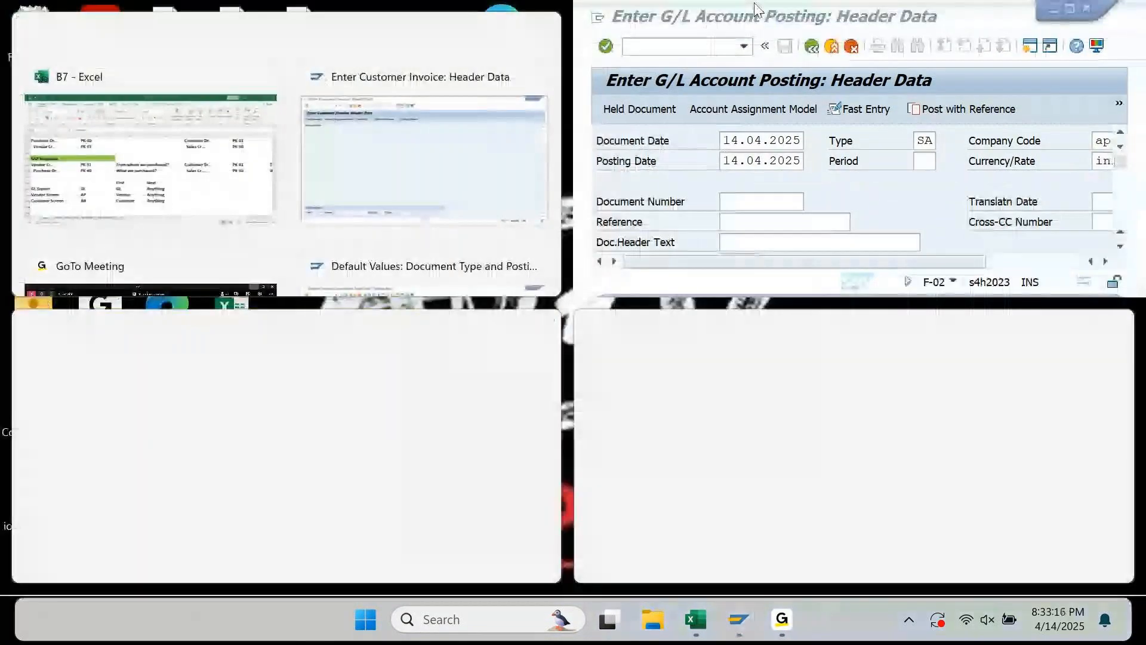
click(1070, 10)
scroll(753, 399, down, 3)
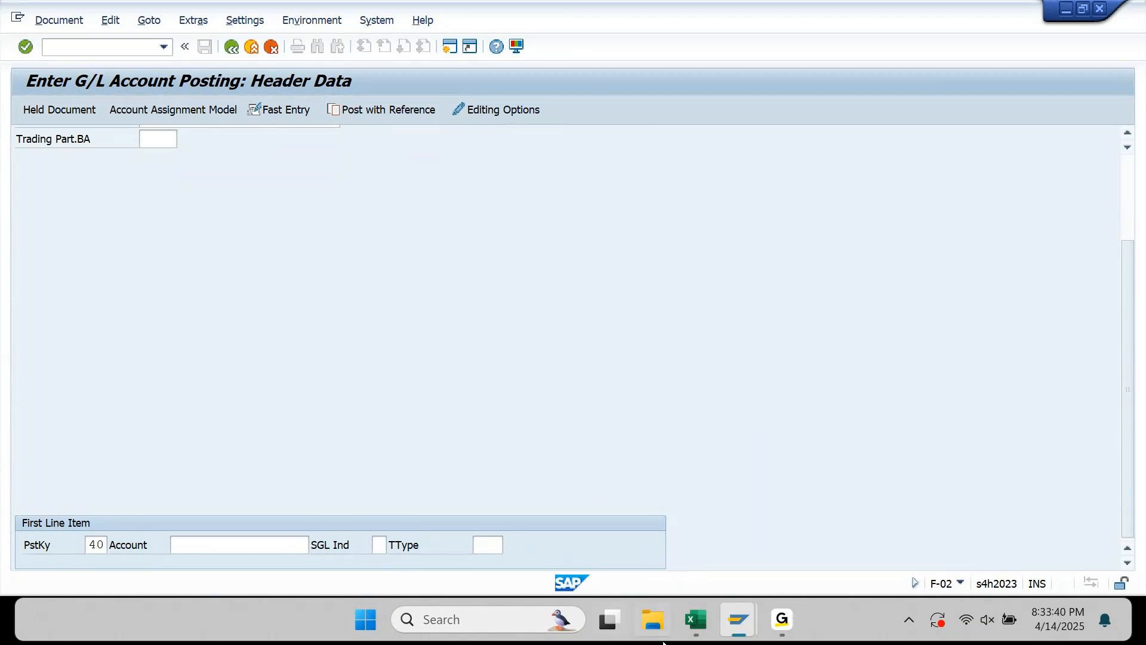
click(291, 543)
key(Down)
key(Down)
key(Down)
key(Down)
key(Down)
key(Down)
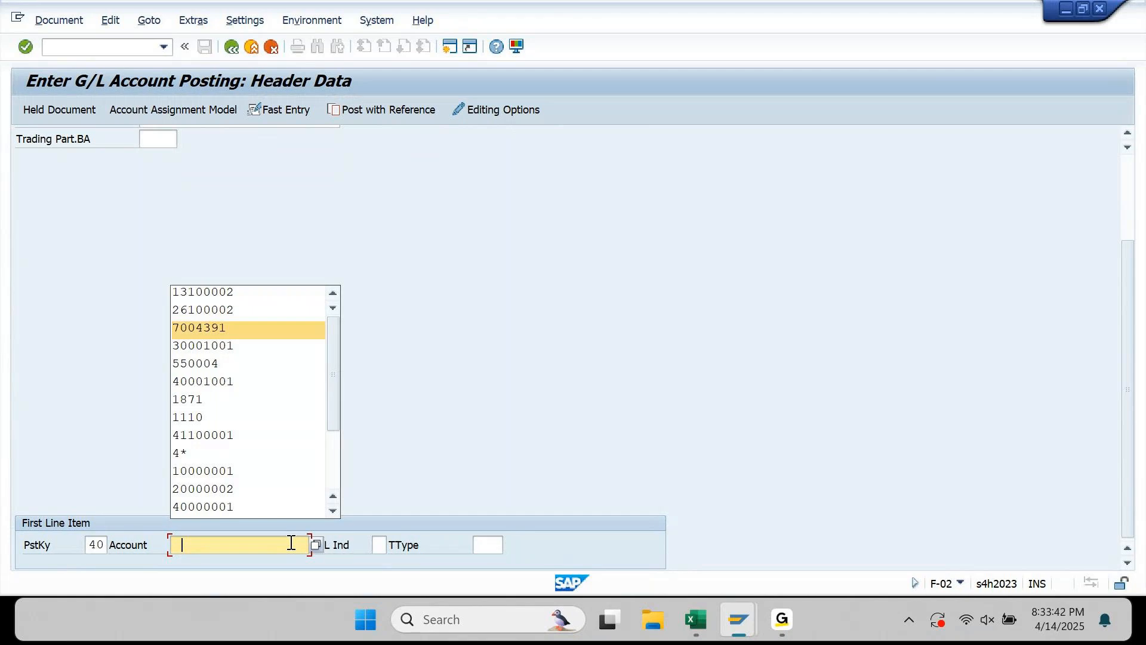
key(Return)
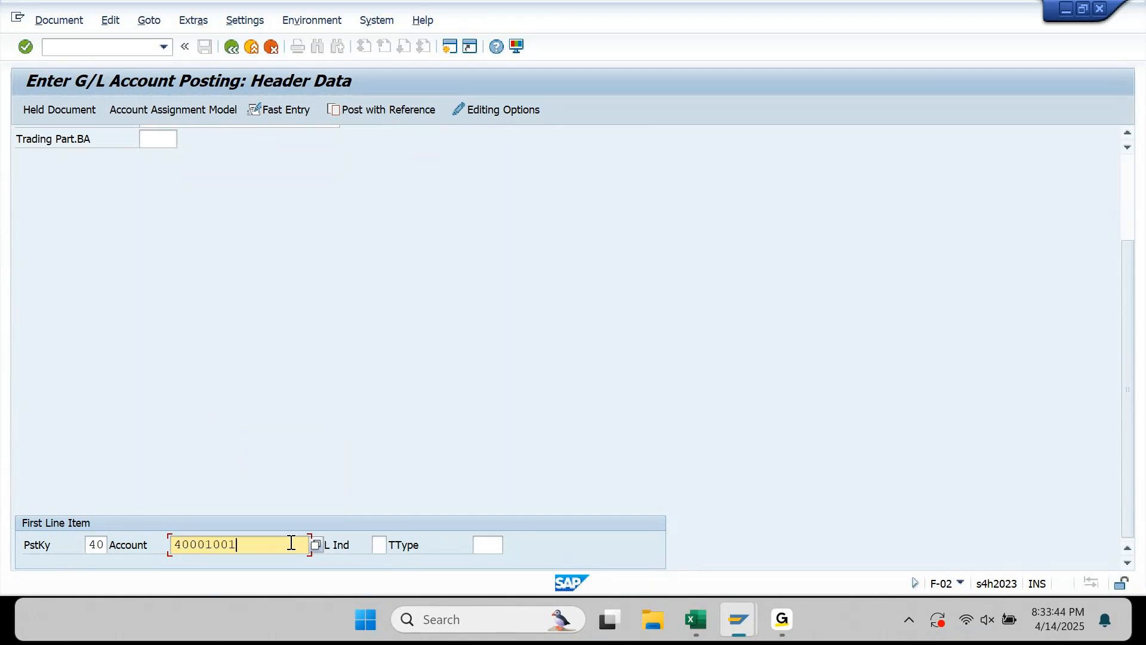
Continue with posting key 40 and the Water Charges account to the item entry screen, and go to the next line item's posting key
key(shift+Tab)
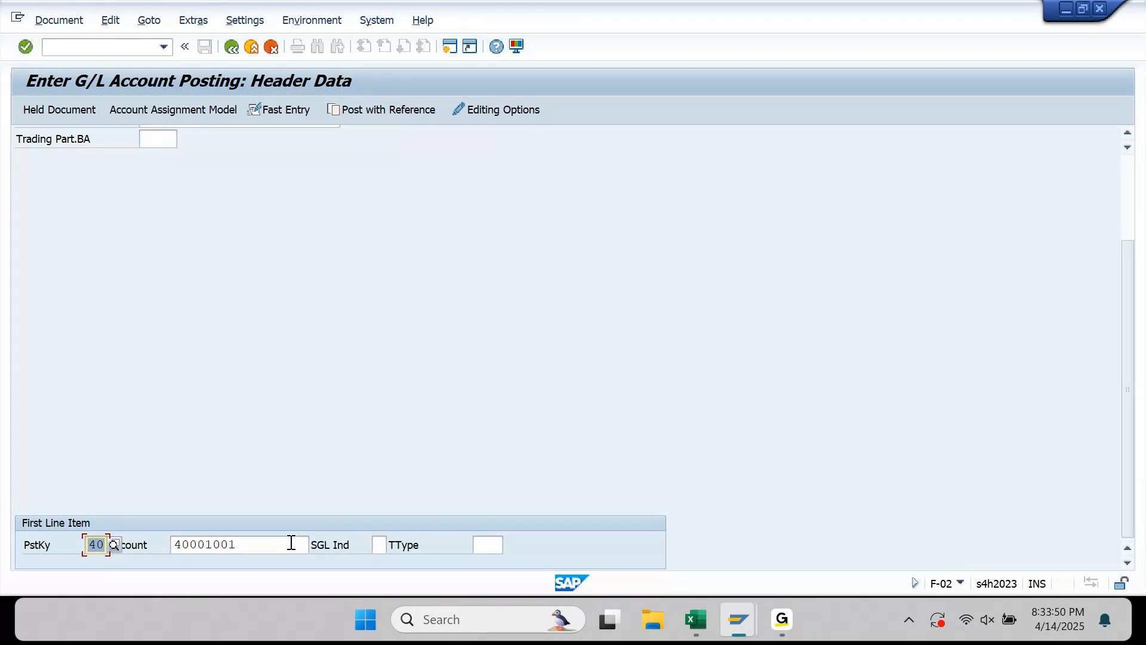
click(291, 542)
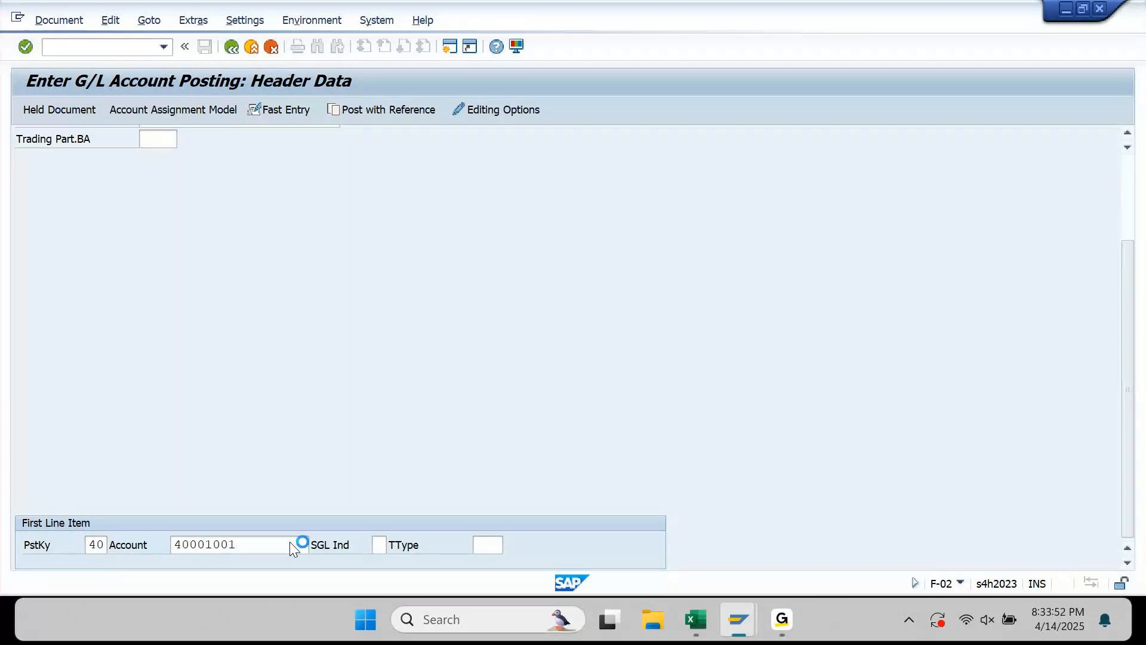
key(Return)
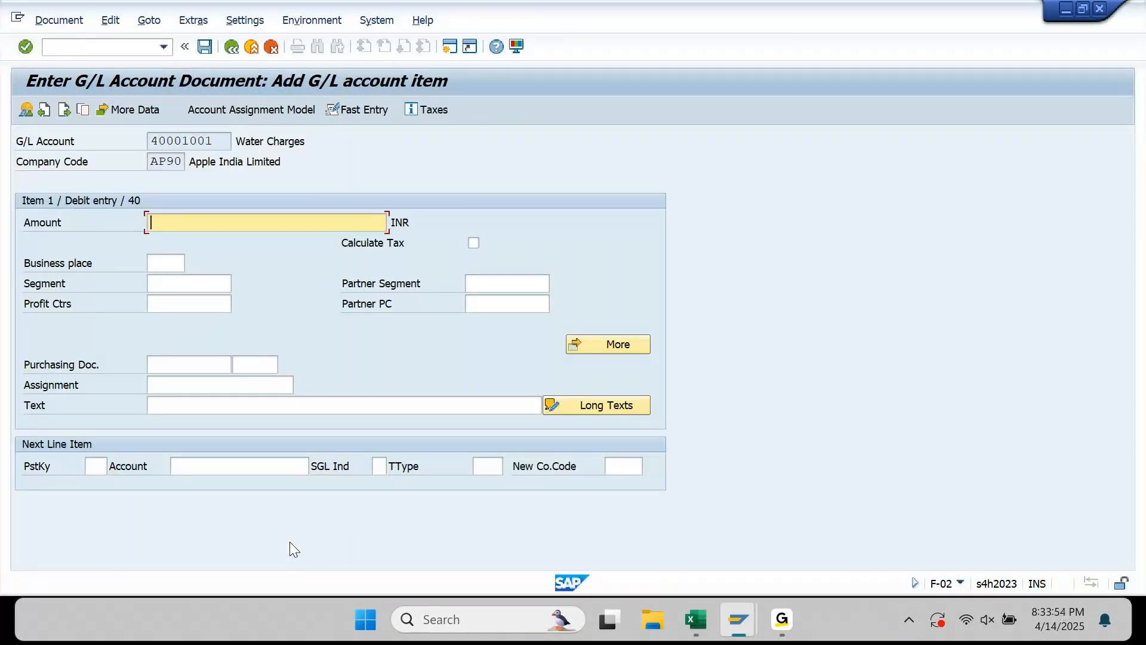
click(99, 468)
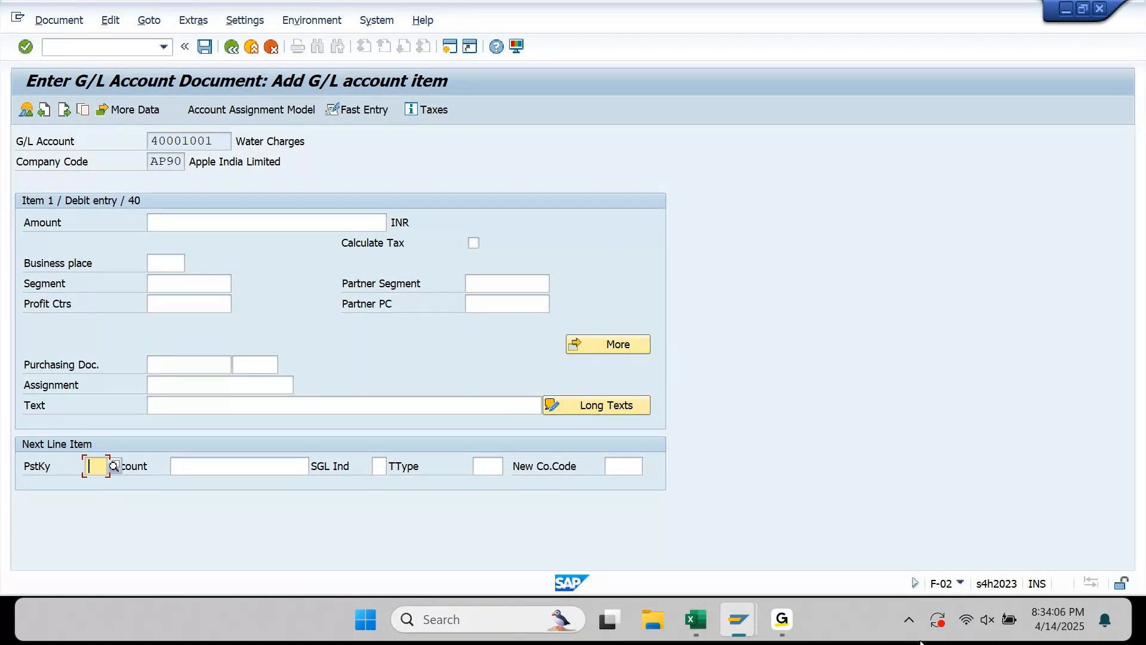
Review the First and Next screen rules in the Excel worksheet and return to the SAP G/L posting
click(695, 619)
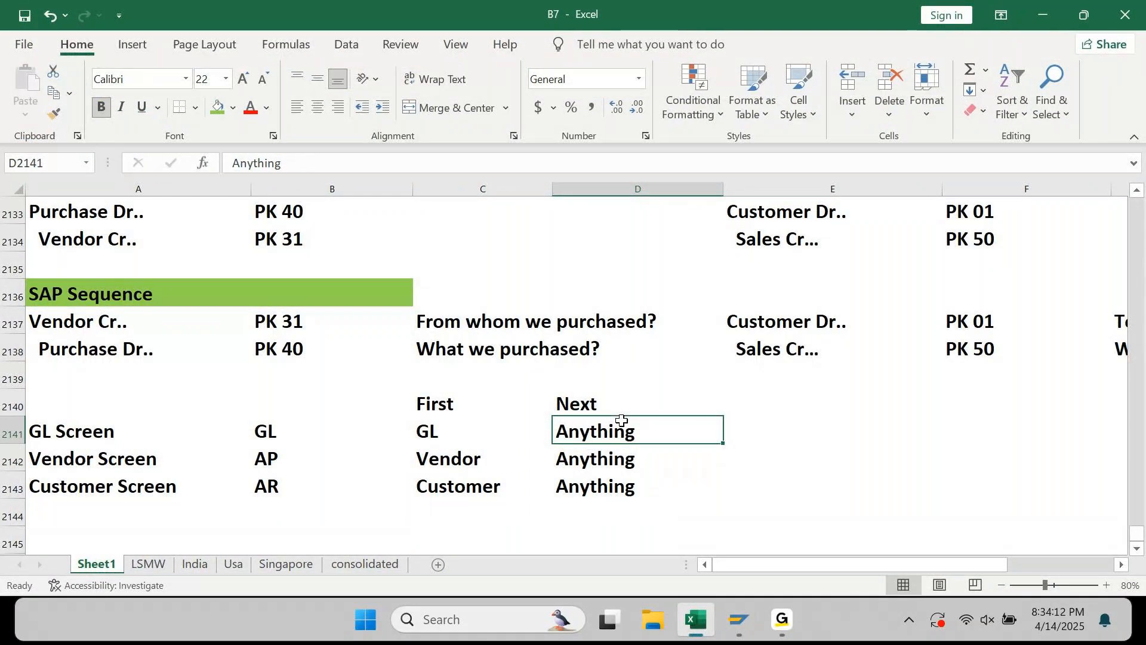
click(782, 619)
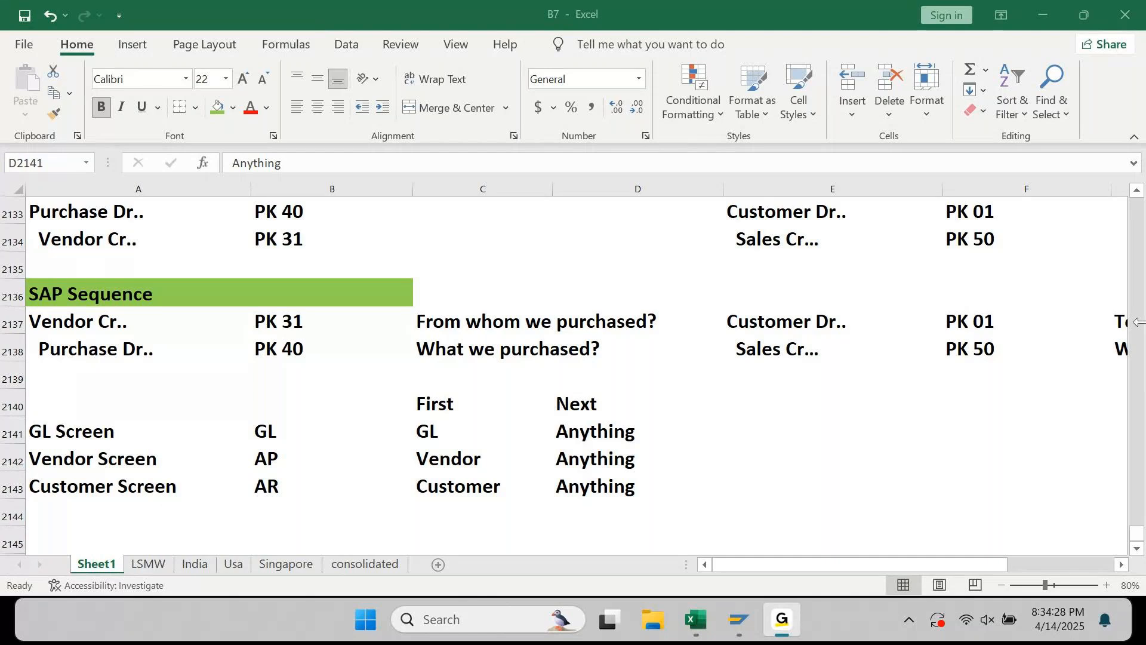
click(1052, 12)
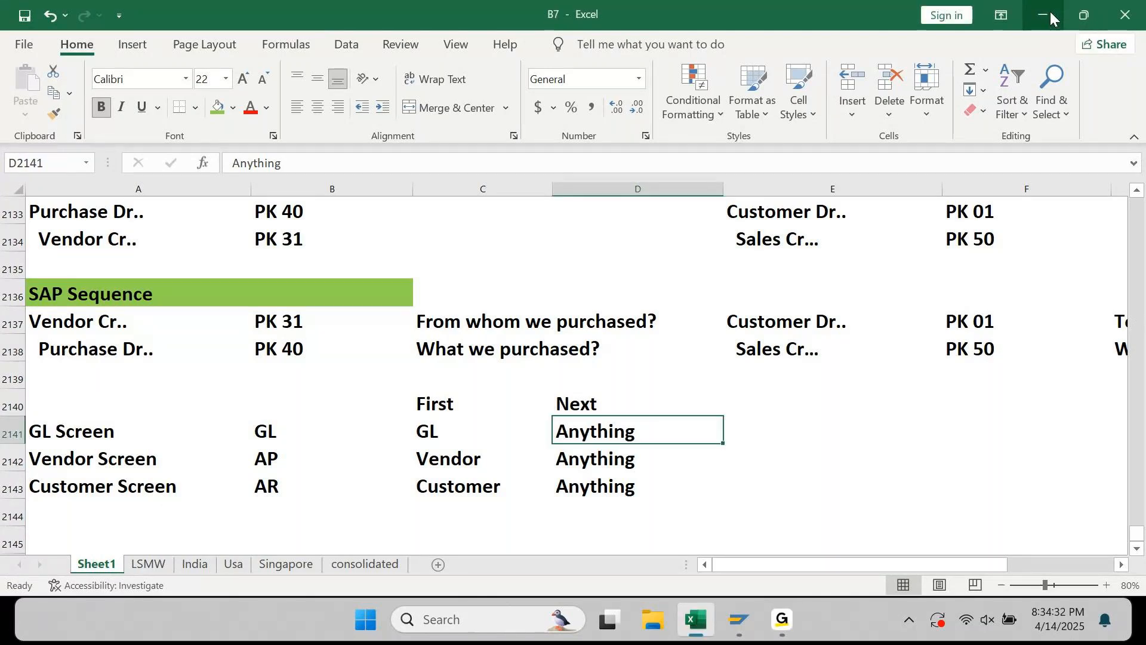
click(1050, 12)
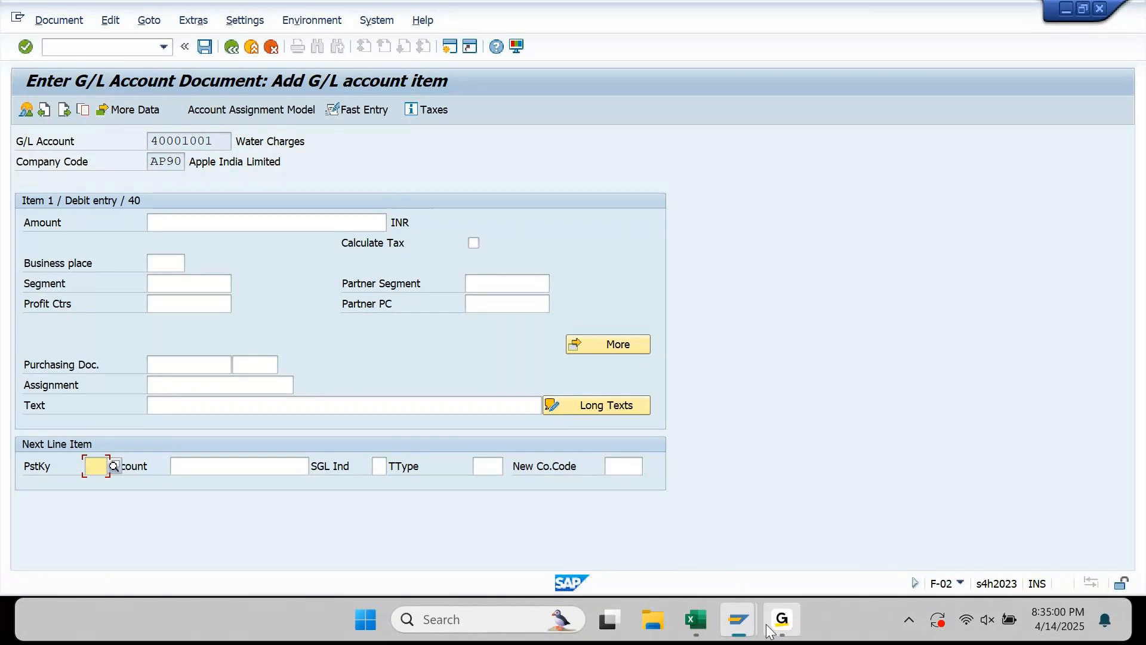
Switch to the customer invoice window and try document type KR in the header
mouse_move(739, 621)
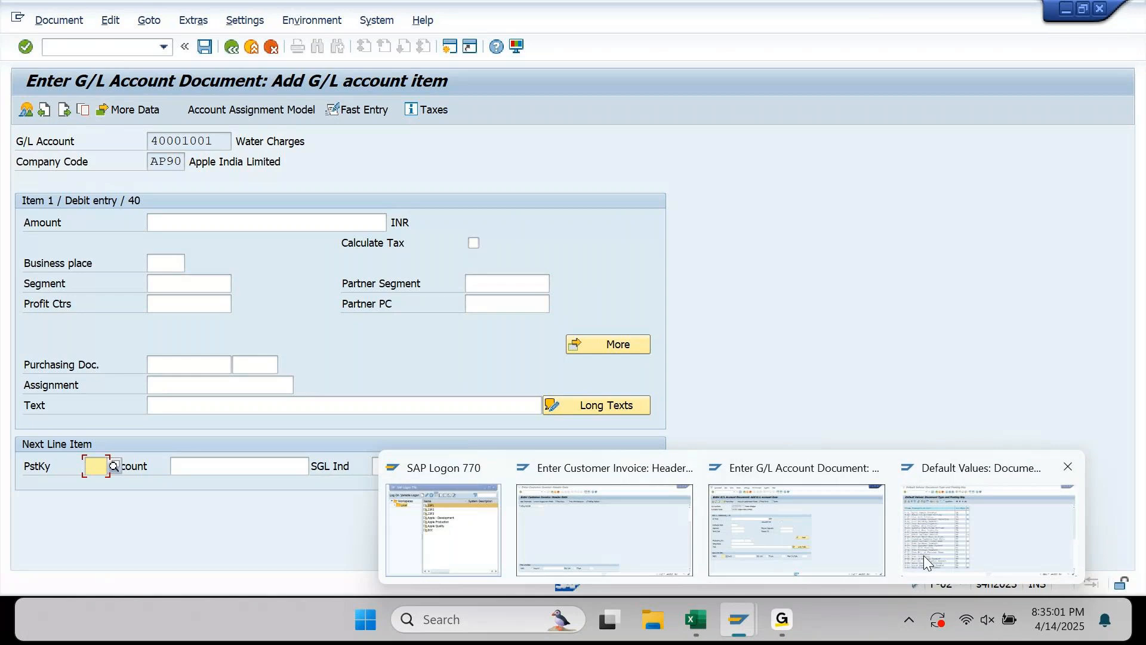
click(656, 540)
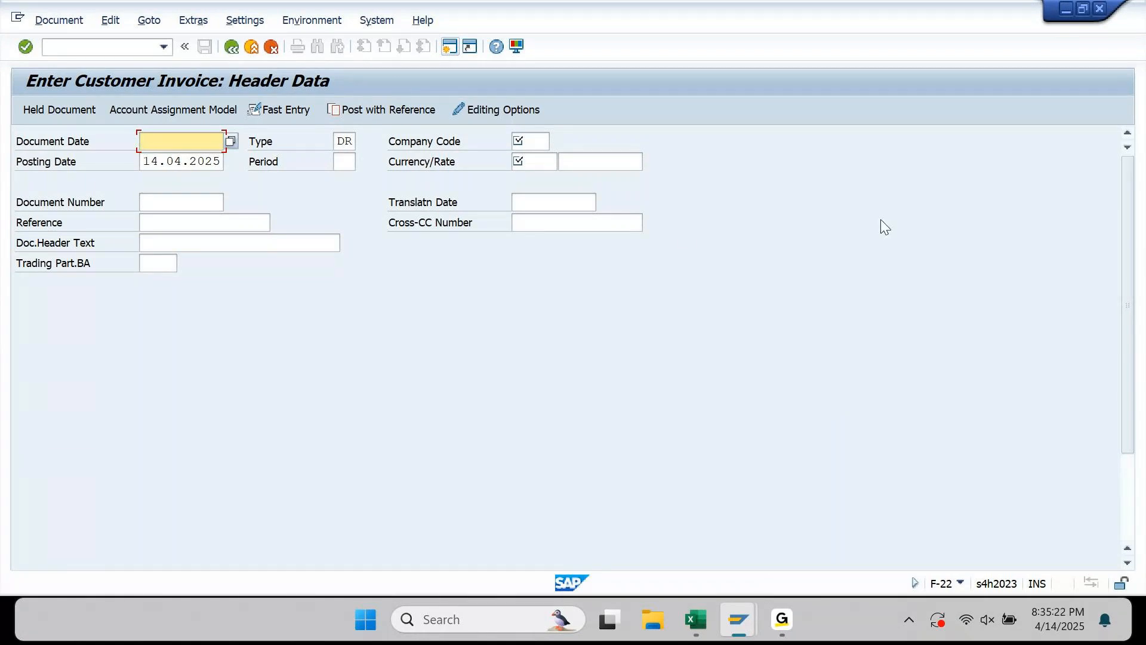
double_click(348, 142)
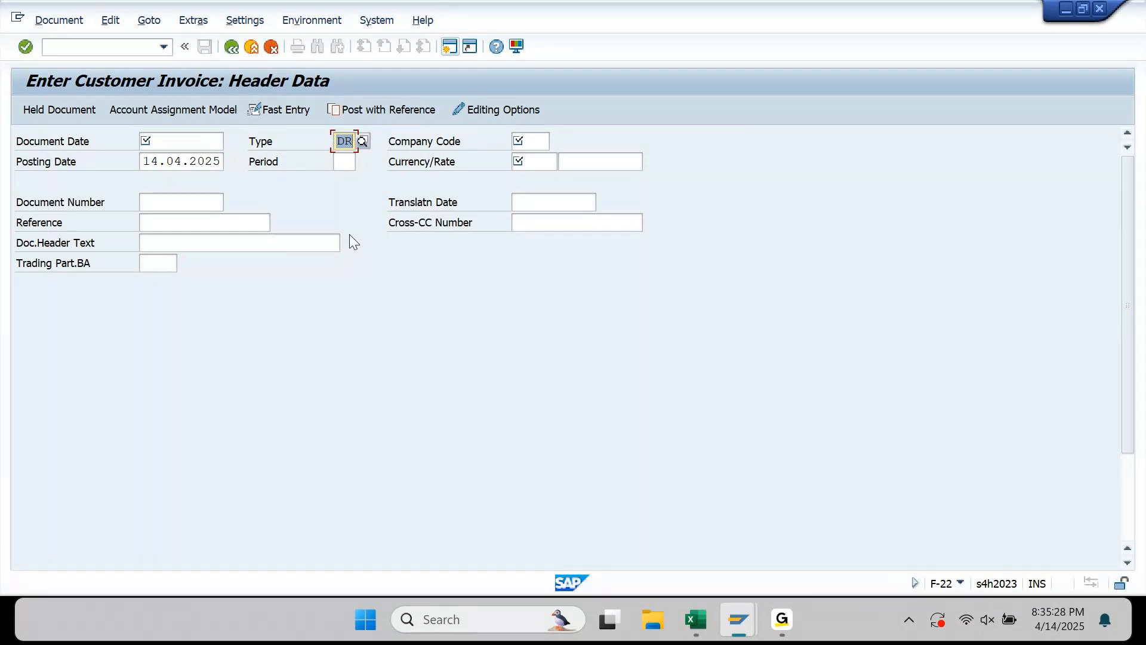
text(kr)
key(Tab)
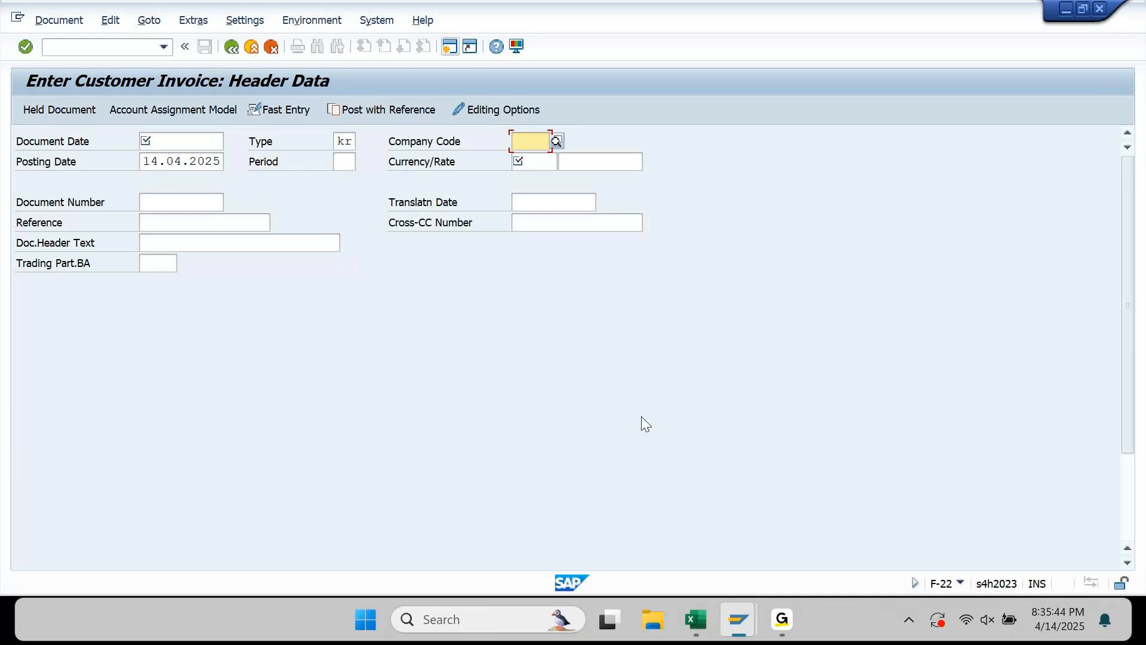
Check the default document types and posting keys list, and return to the customer invoice header
mouse_move(746, 609)
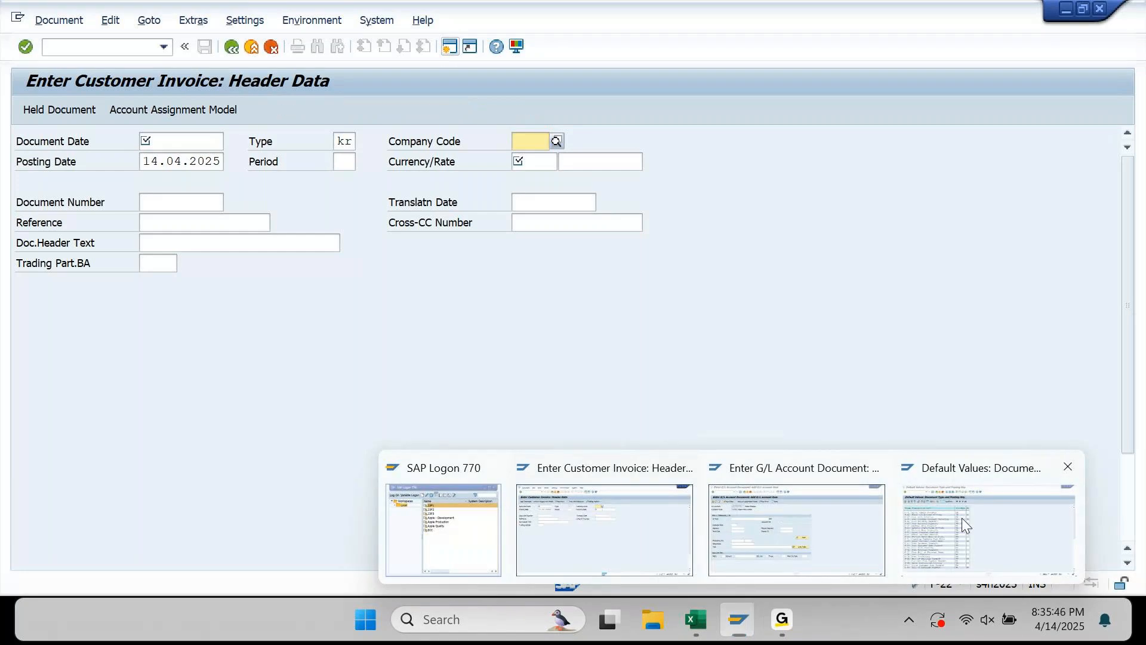
click(962, 517)
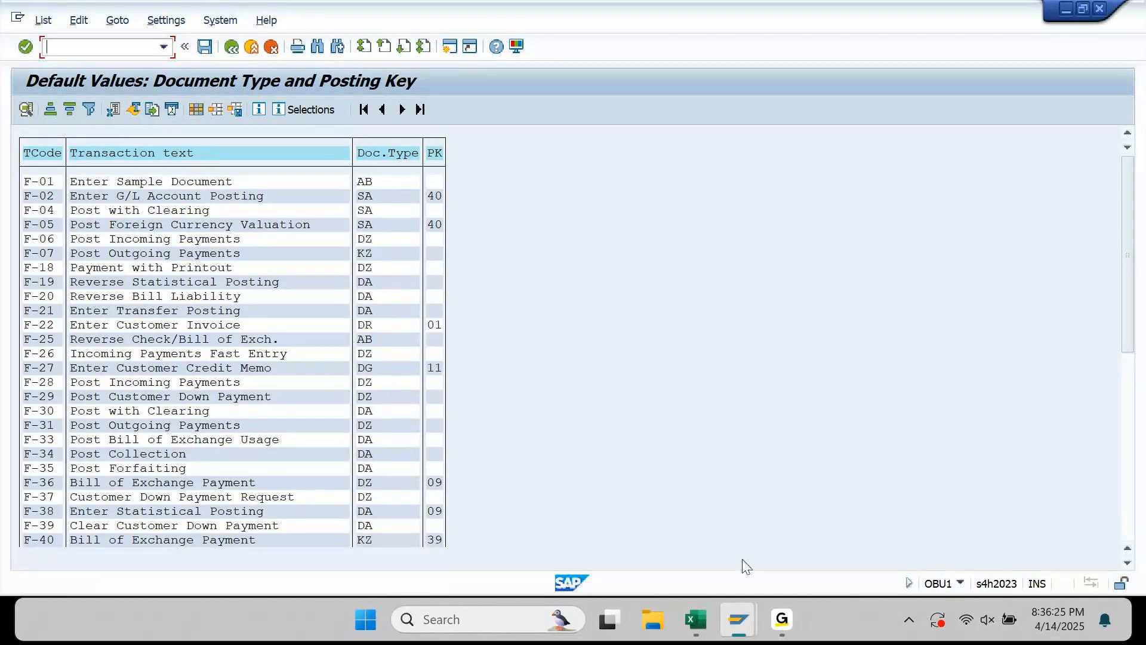
click(739, 619)
click(642, 527)
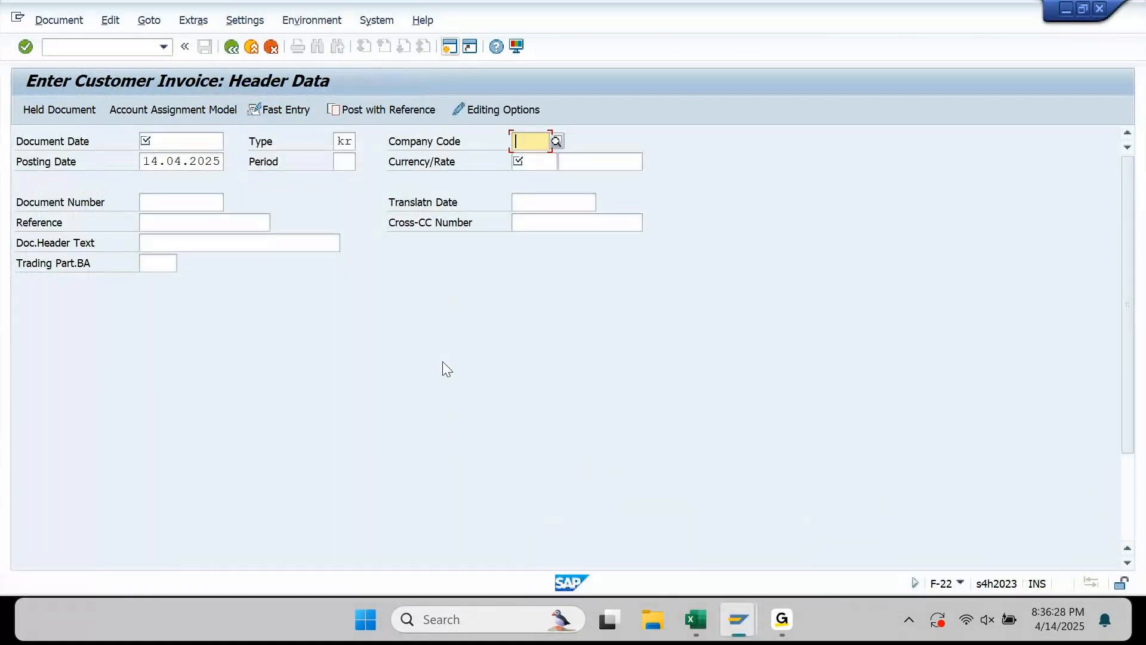
Enter document type DR in the customer invoice header and replace it with SA (G/L Account Document)
key(shift+Tab)
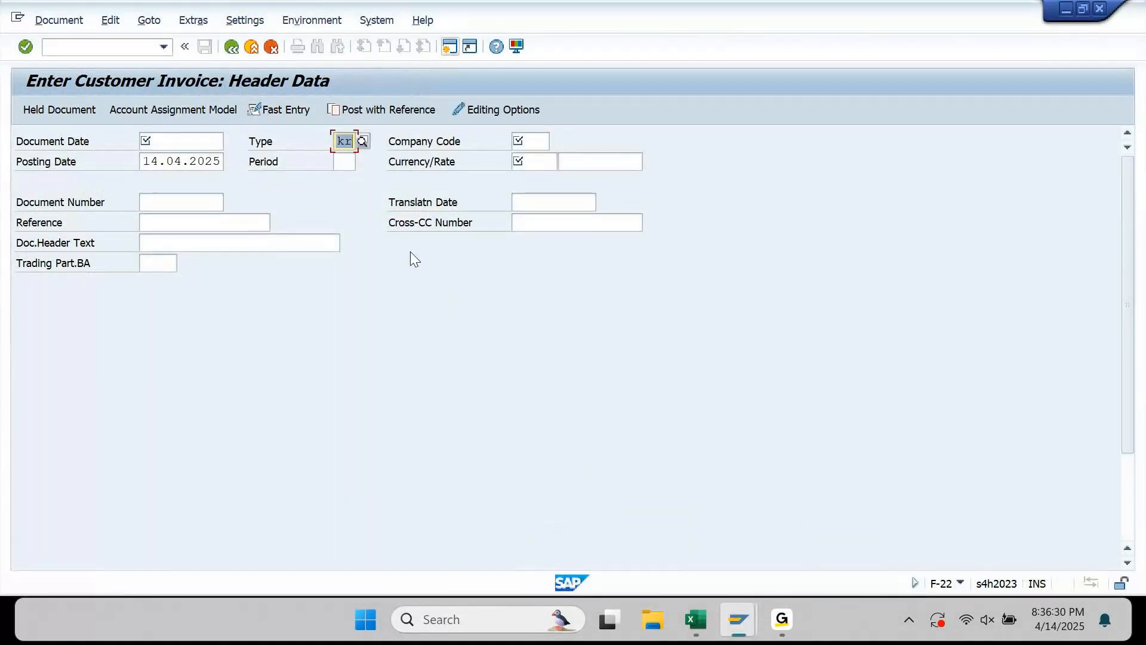
text(DR)
key(Tab)
key(shift+Tab)
key(BackSpace)
text(SA)
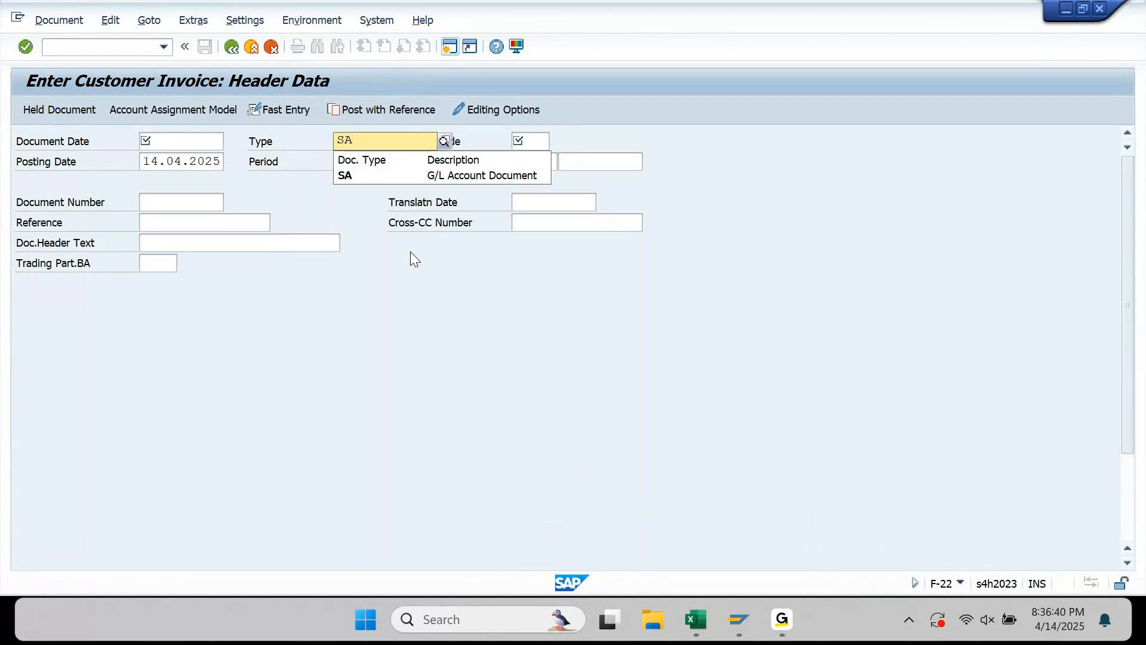
key(Down)
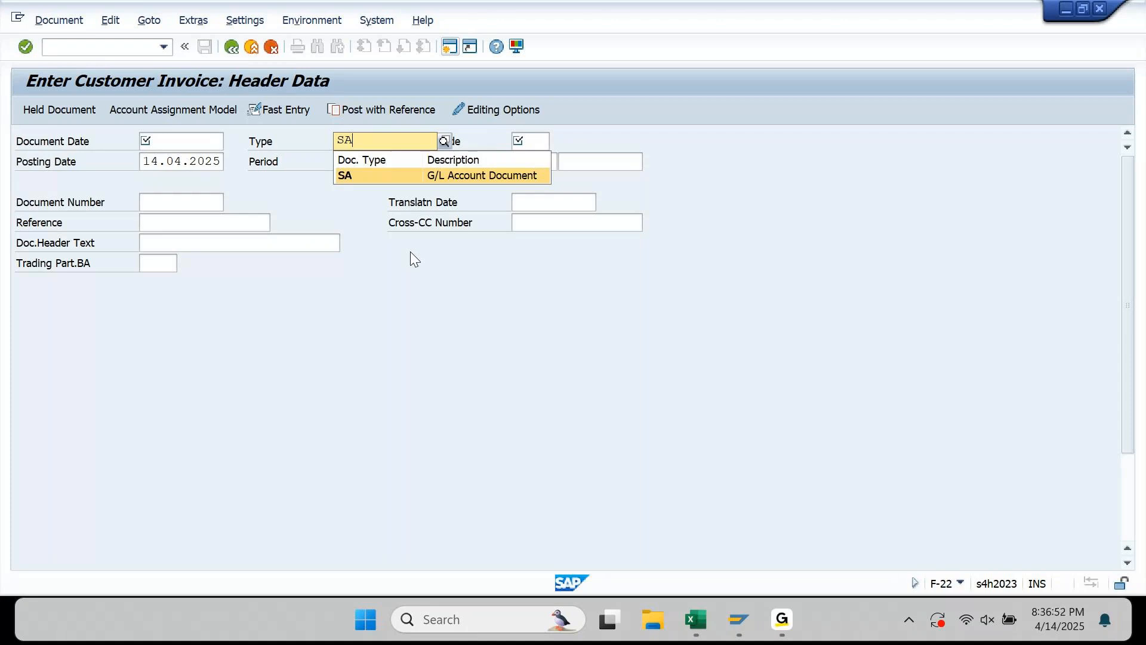
key(Return)
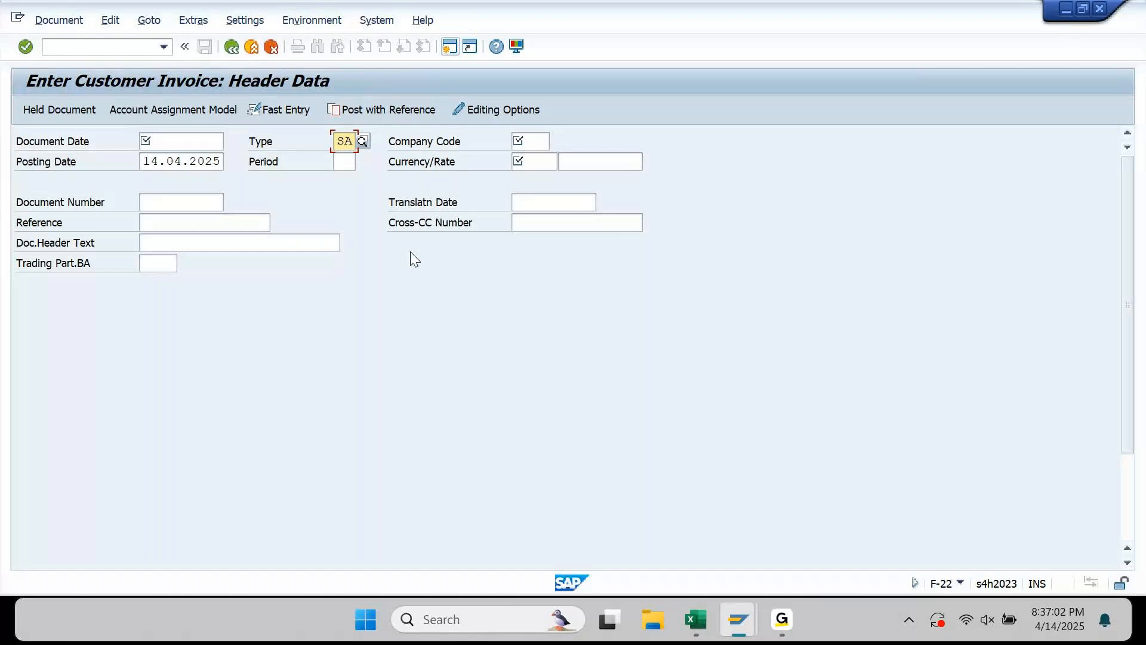
Switch to the Excel worksheet and compare the GL Screen and Vendor Screen rows
click(697, 620)
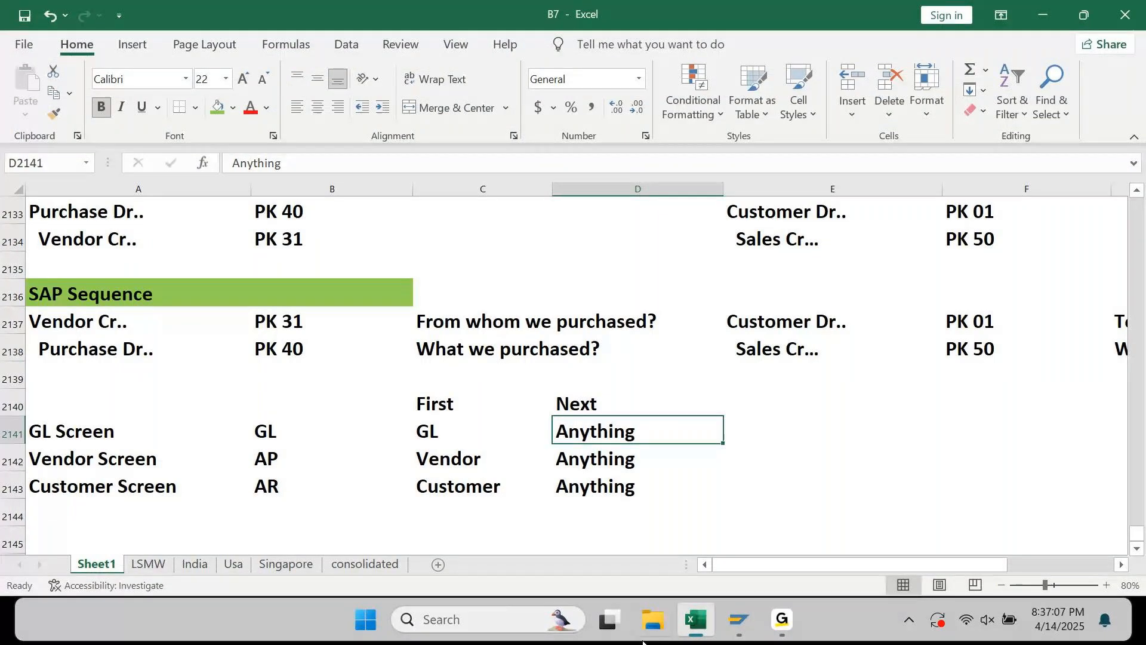
click(139, 431)
key(Down)
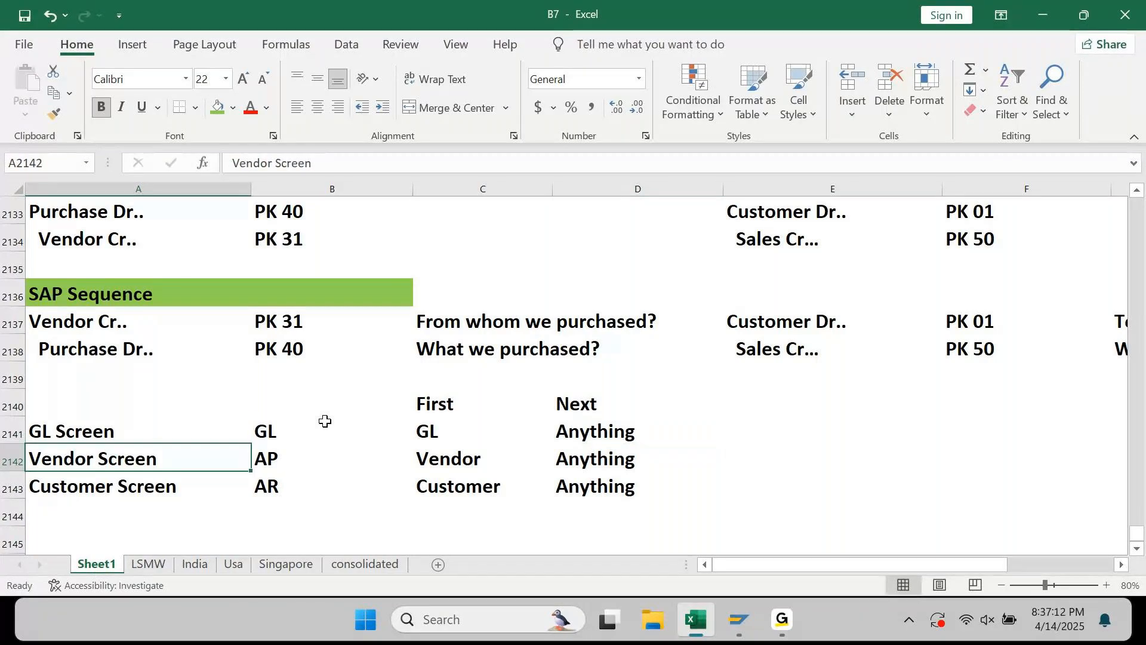
key(Up)
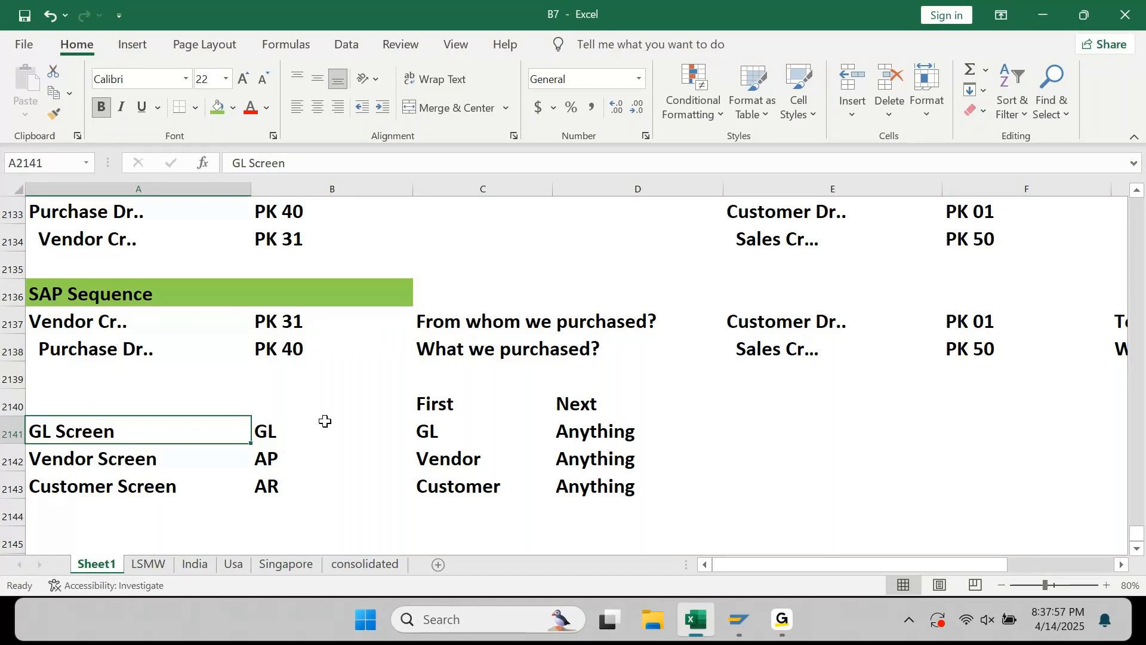
key(Down)
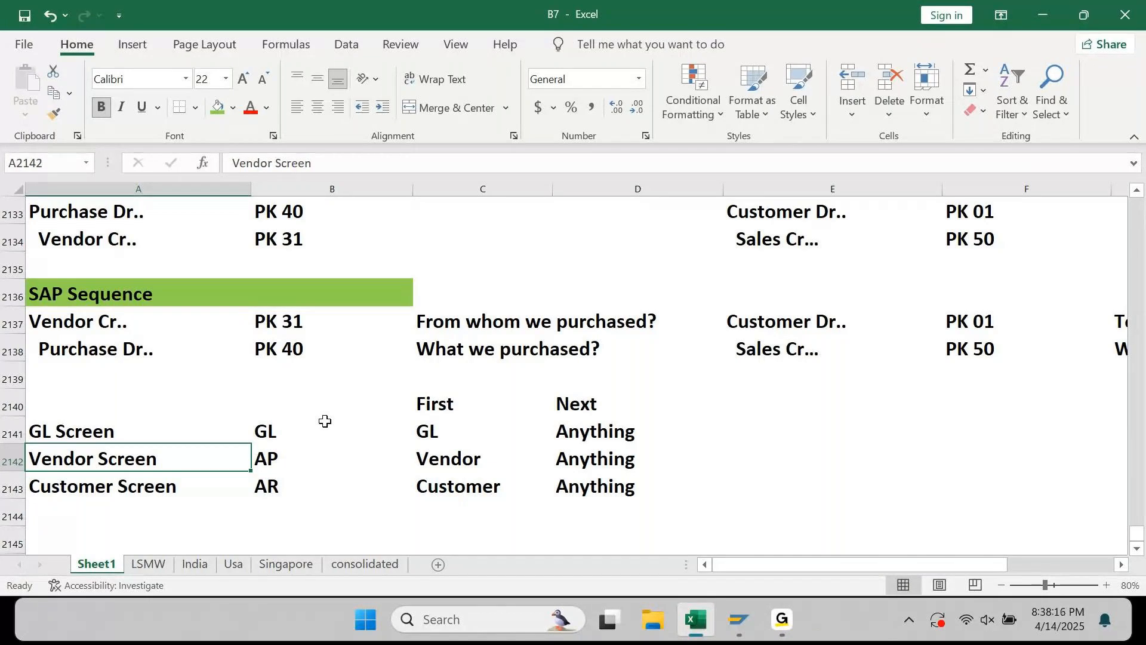
Examine the default document types and posting keys of vendor transactions F-43 and F-41 in the SAP list
mouse_move(740, 607)
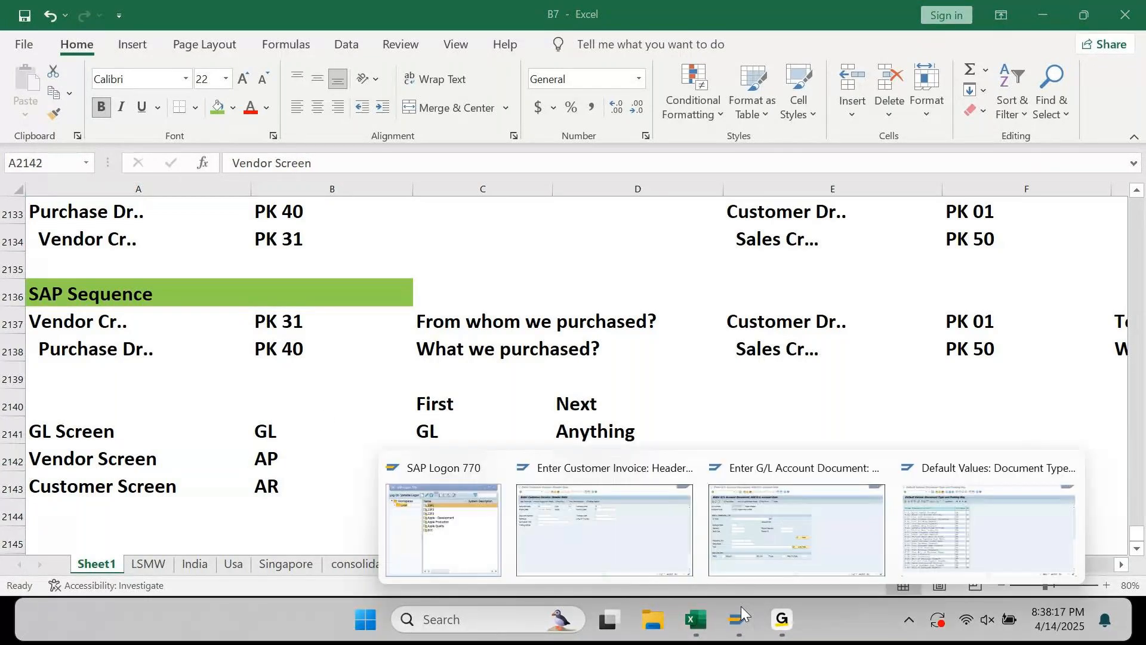
click(974, 566)
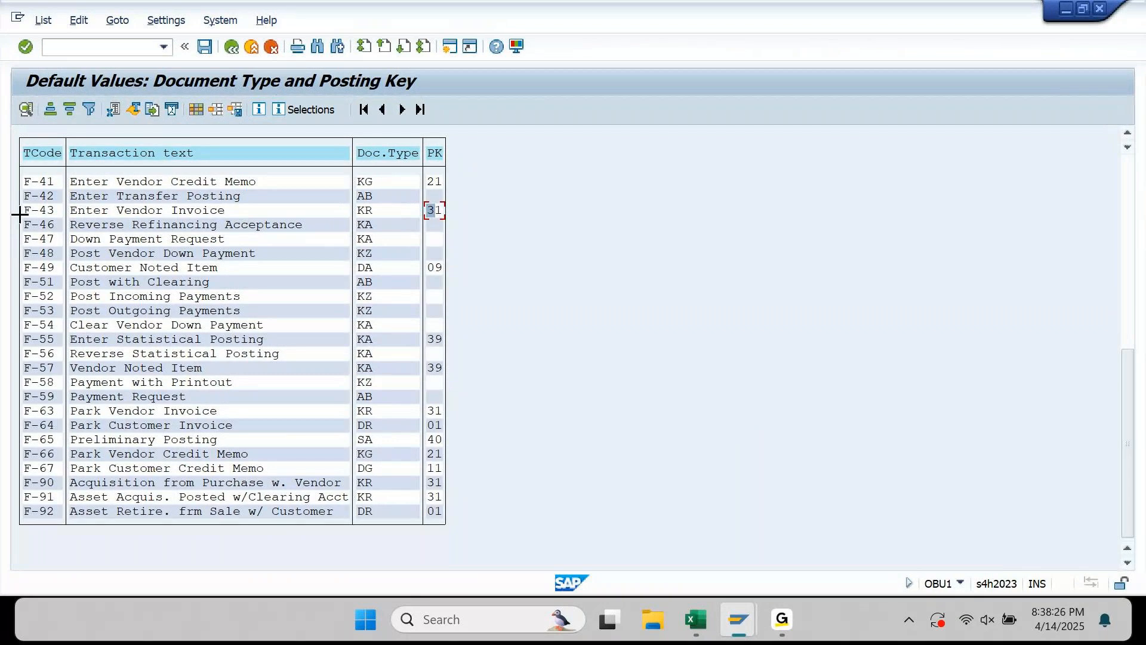
drag(20, 215, 512, 230)
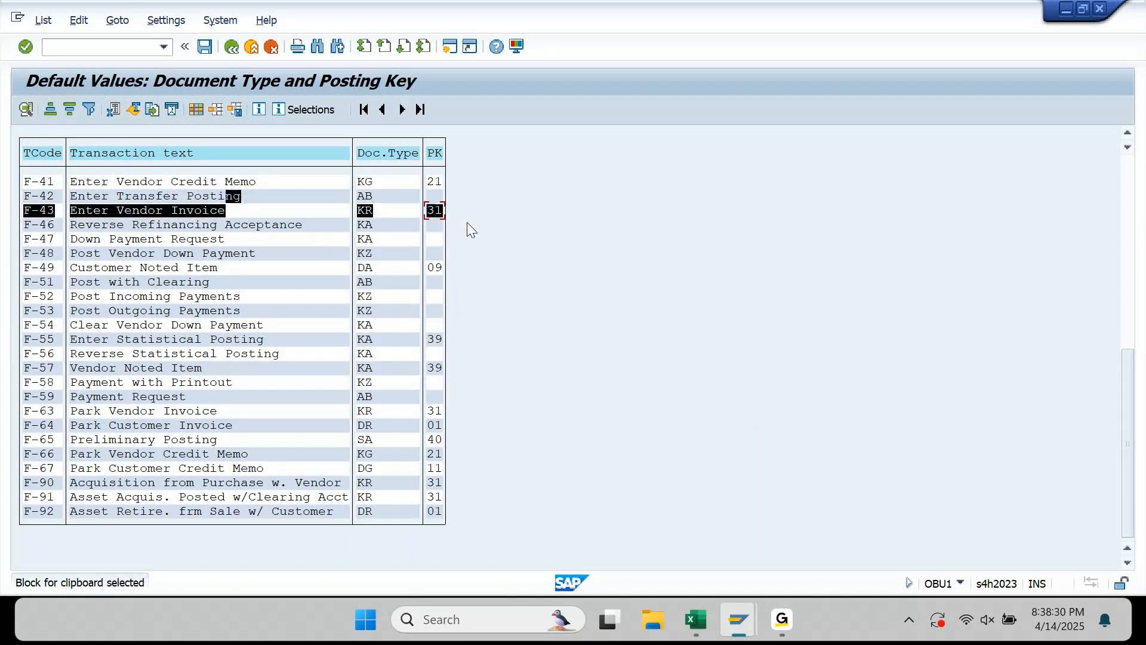
click(452, 216)
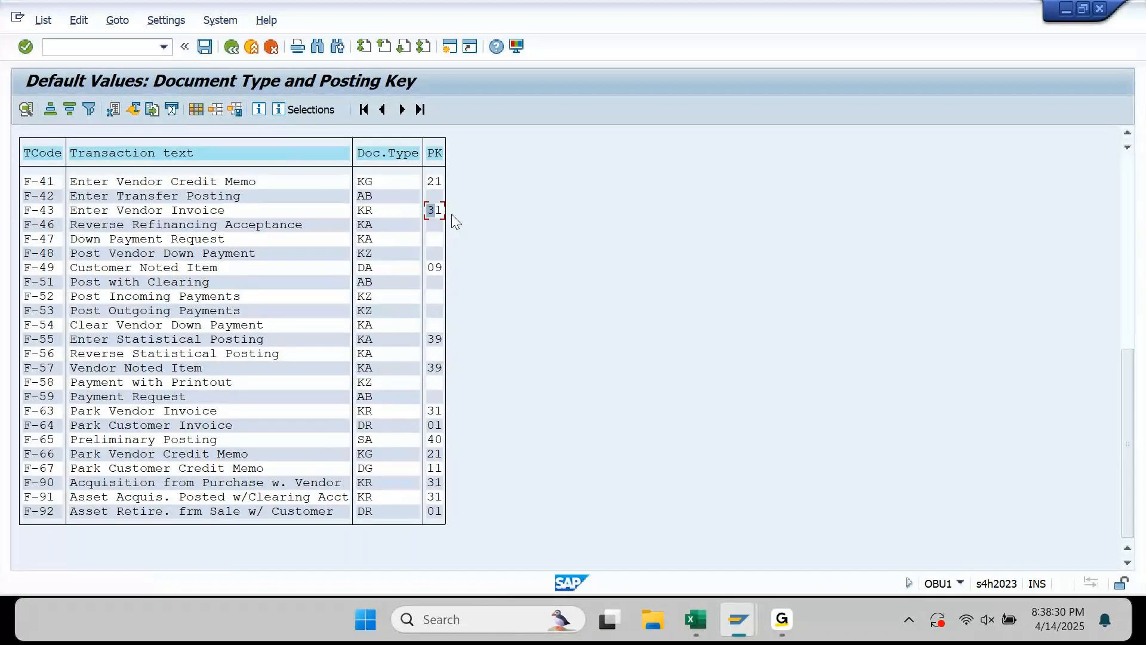
click(395, 212)
click(245, 183)
click(368, 187)
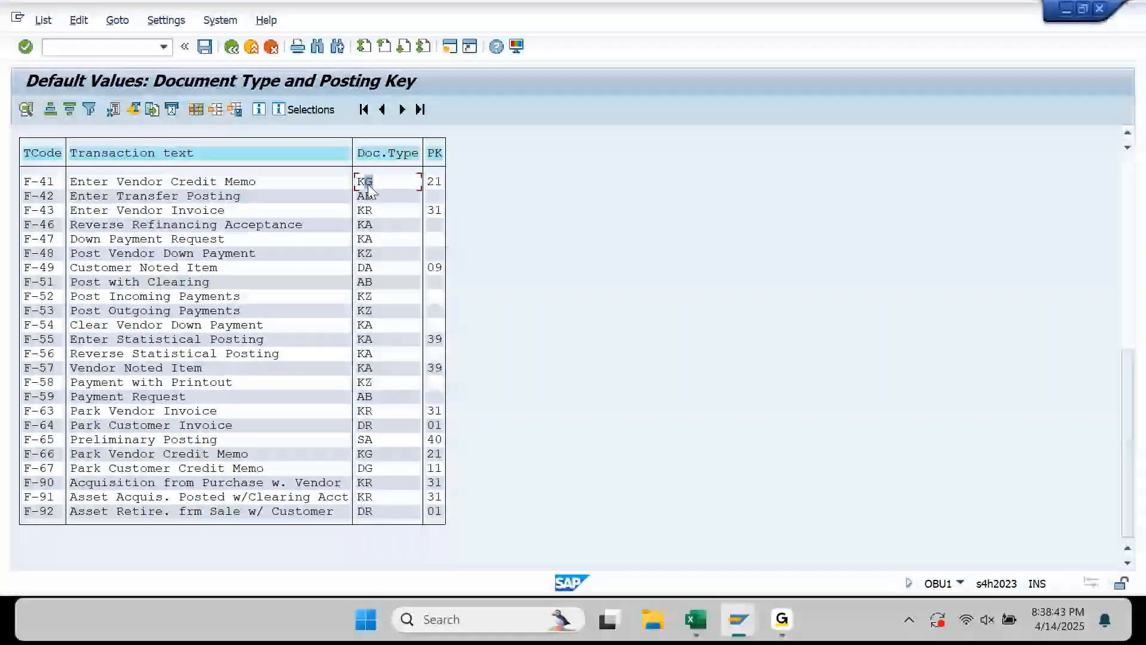
click(436, 197)
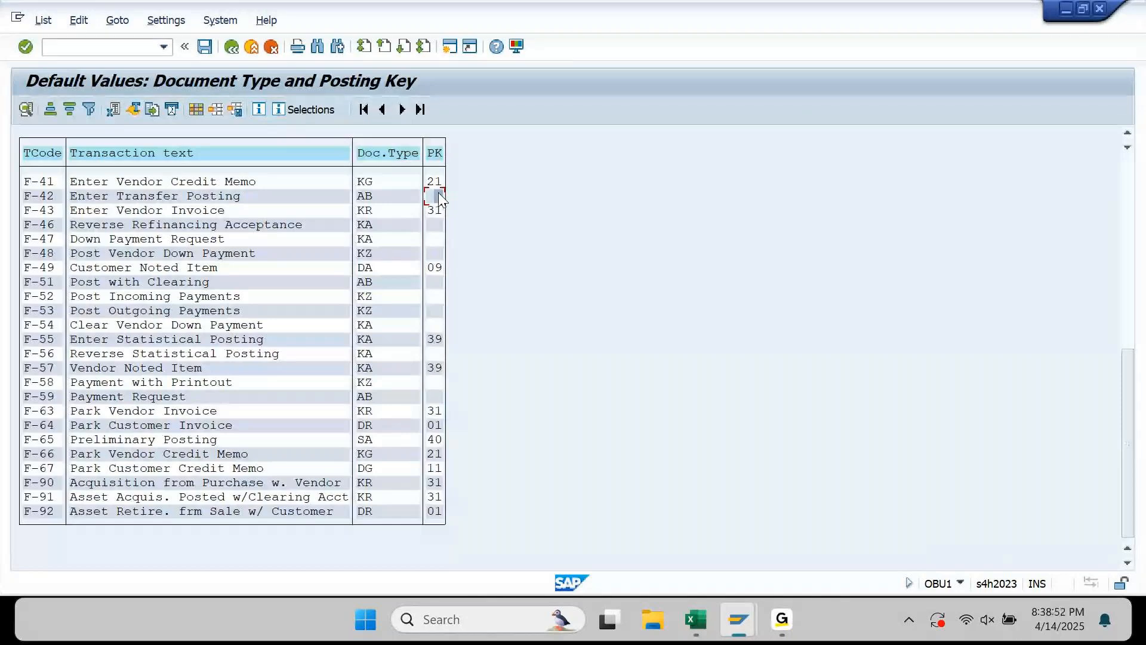
click(386, 215)
Examine the default document types and posting keys of customer transactions F-22 and F-27 in the same list
scroll(403, 177, up, 10)
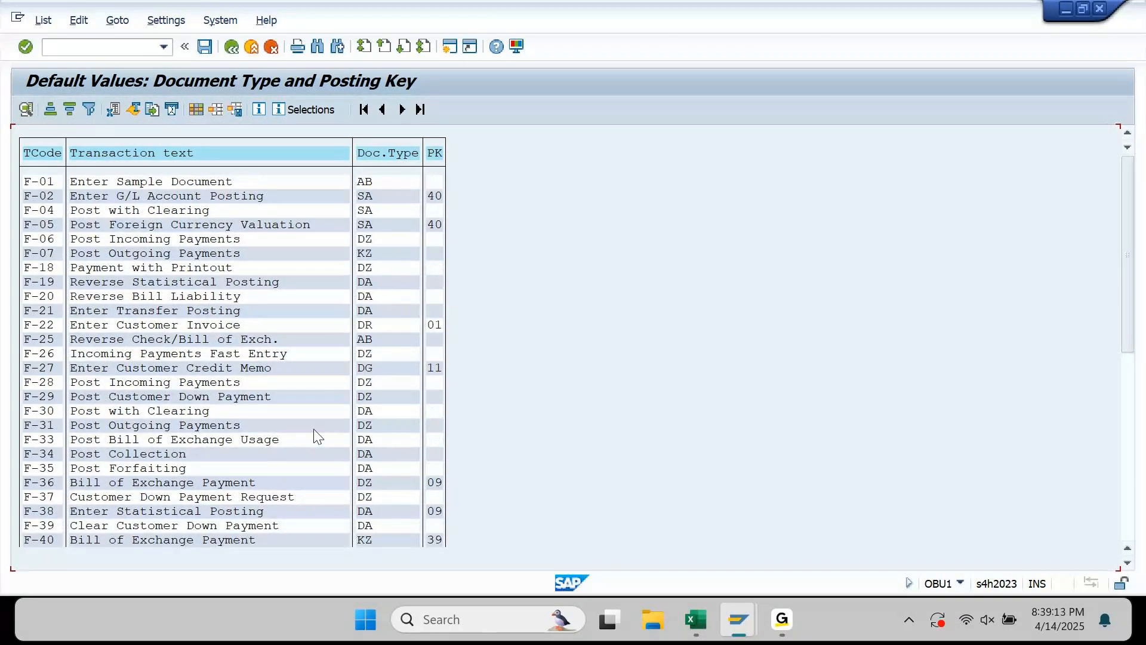
click(91, 323)
click(400, 326)
click(275, 367)
click(430, 373)
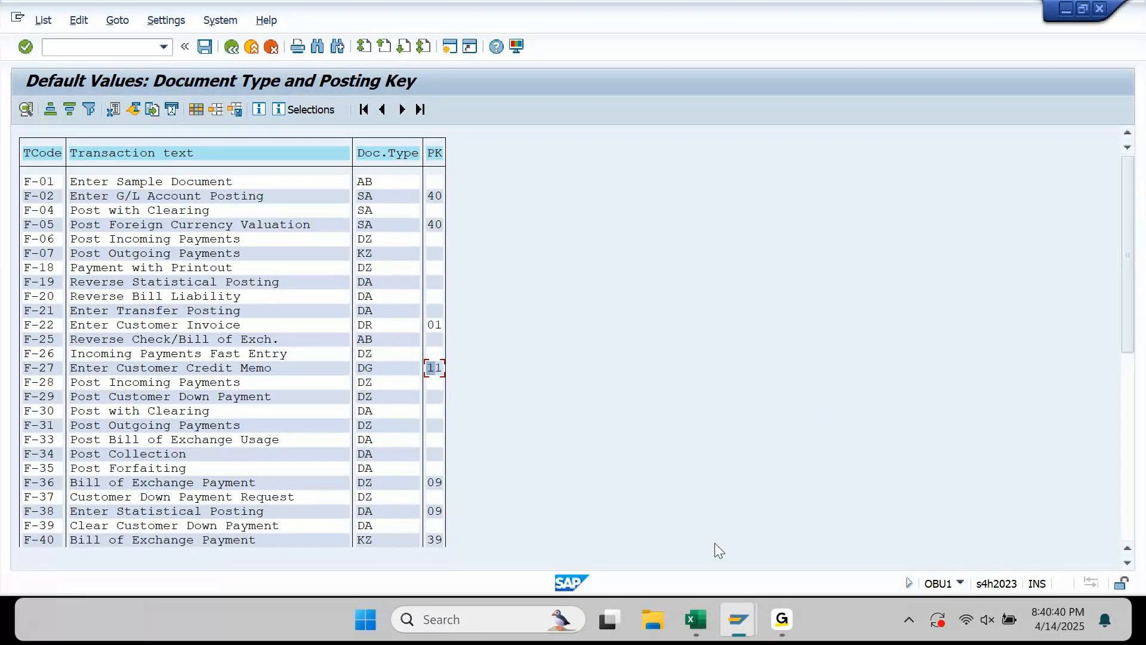
Switch to the Excel worksheet and go up to the Vendor Examples table to review its transactions
key(alt+Tab)
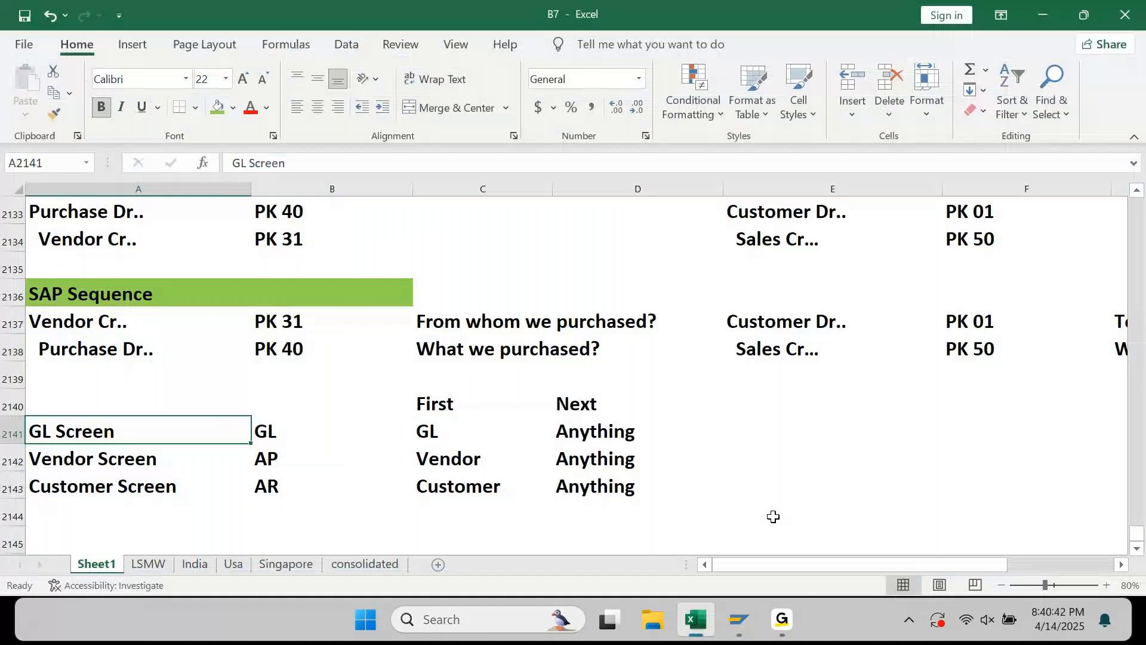
key(Up)
key(Up)
key(Up)
key(Up)
key(Up)
key(Up)
key(Up)
key(Up)
key(Up)
key(Up)
key(Up)
key(Up)
key(Up)
key(Up)
key(Up)
key(Up)
key(Up)
key(Up)
key(Up)
key(Up)
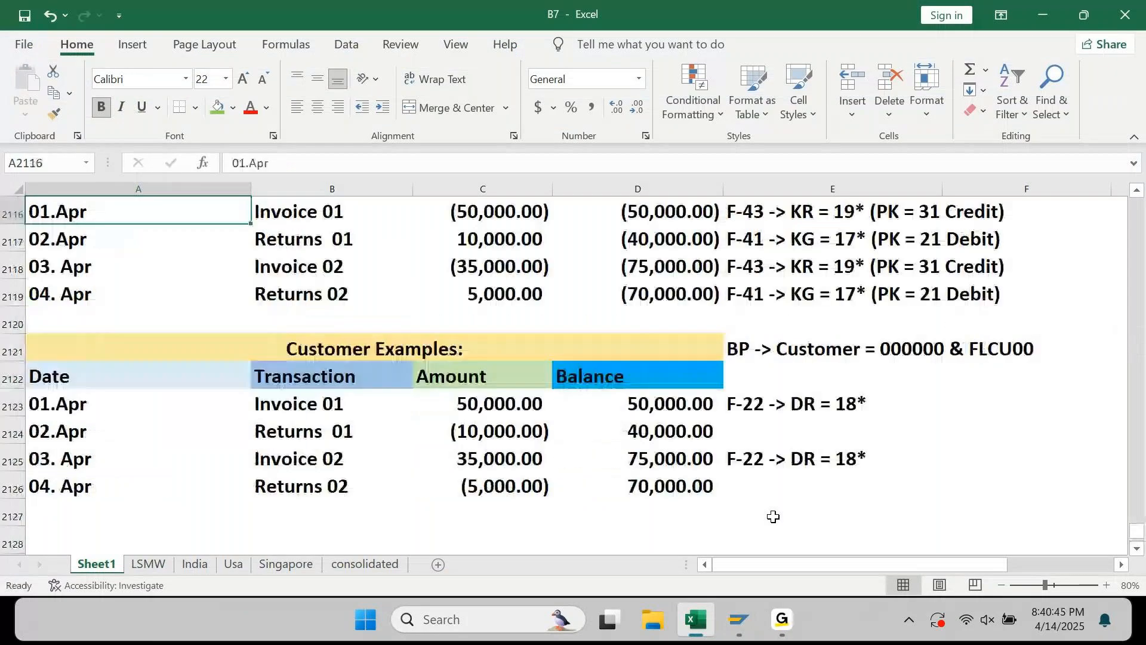
key(Up)
key(Up)
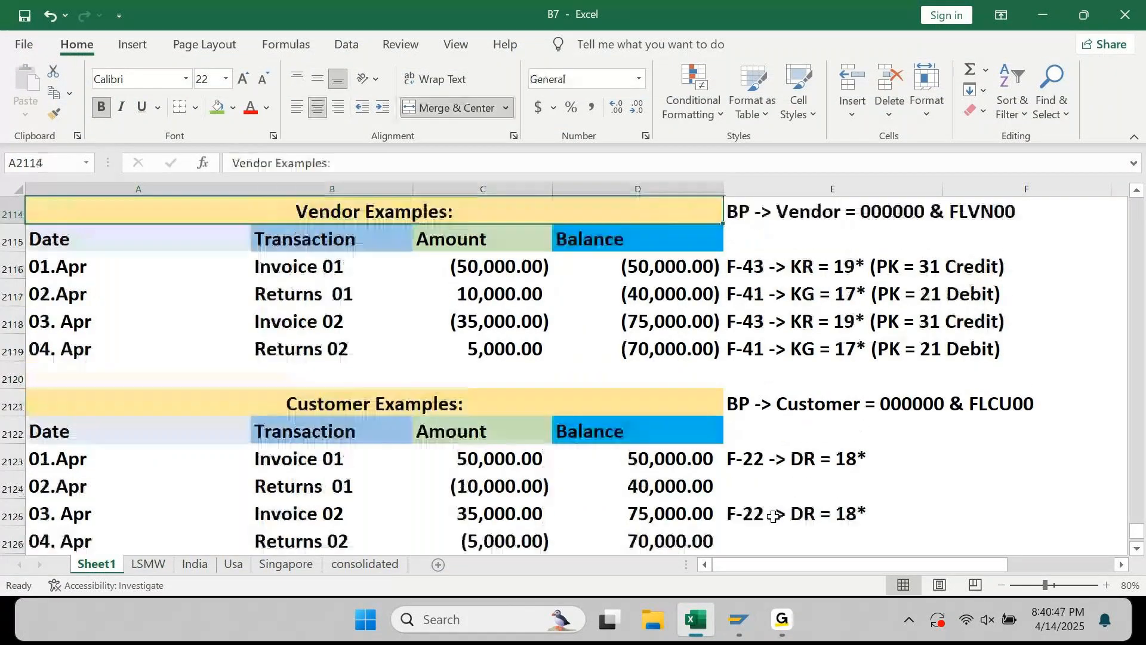
key(Down)
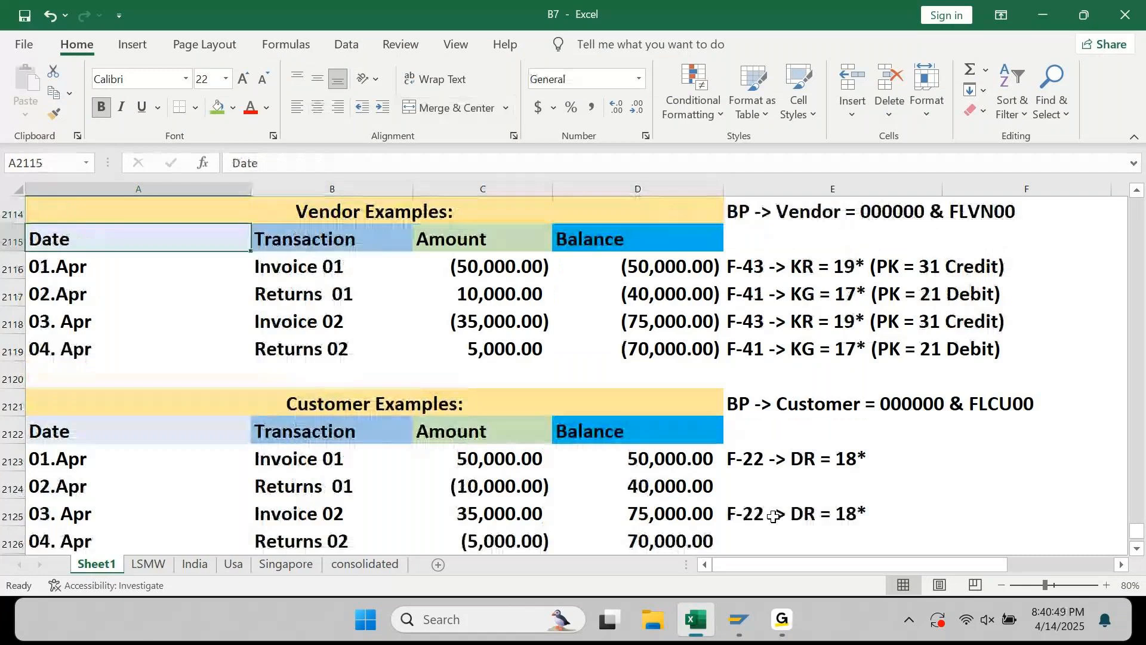
Complete the Customer Examples note for the first invoice in E2123 as "F-22 -> DR = 18* (PK = 01 Debit)"
key(Down)
key(Right)
key(Right)
key(Right)
key(Down)
key(Down)
key(Down)
key(Down)
key(Down)
key(Down)
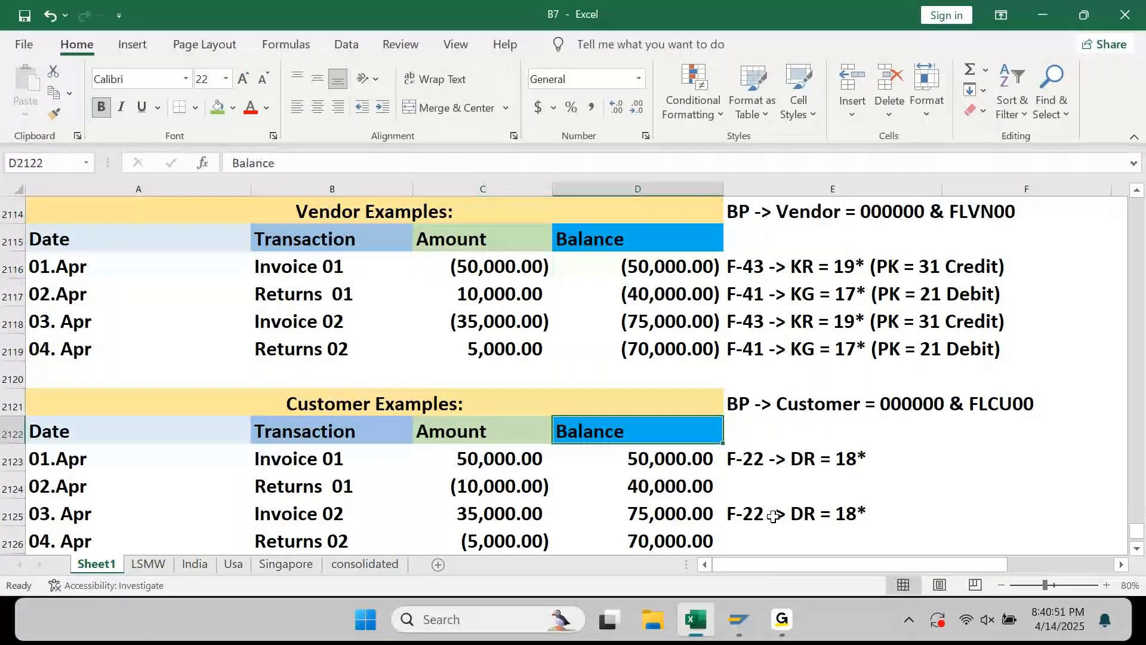
key(Down)
key(Right)
key(F2)
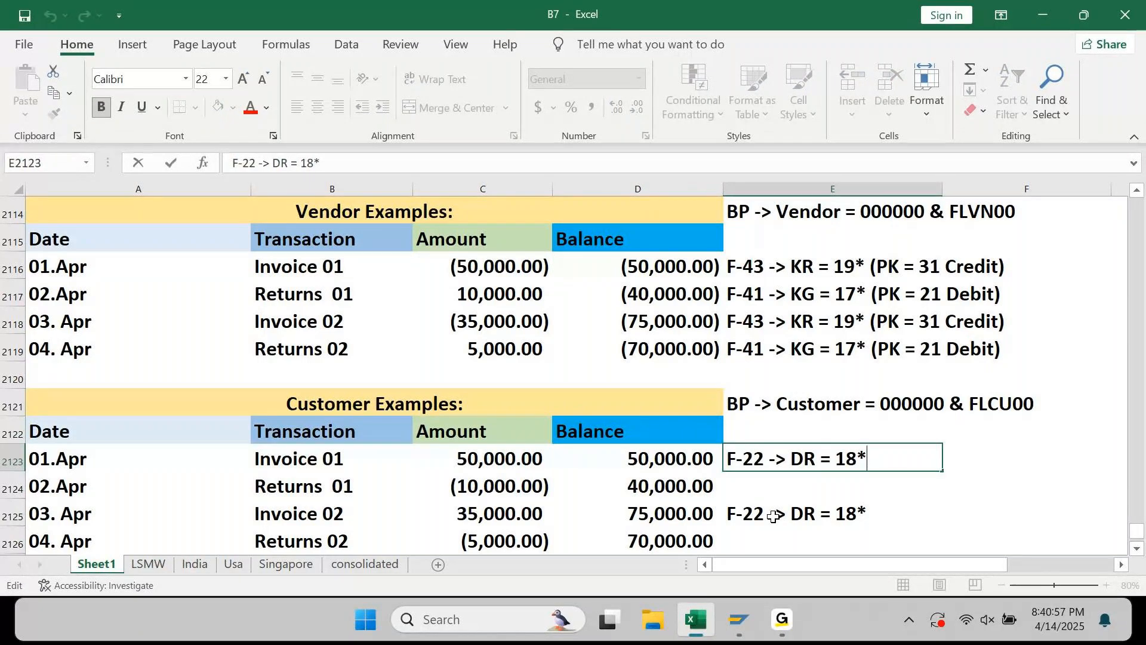
text((p)
key(BackSpace)
text(PK =)
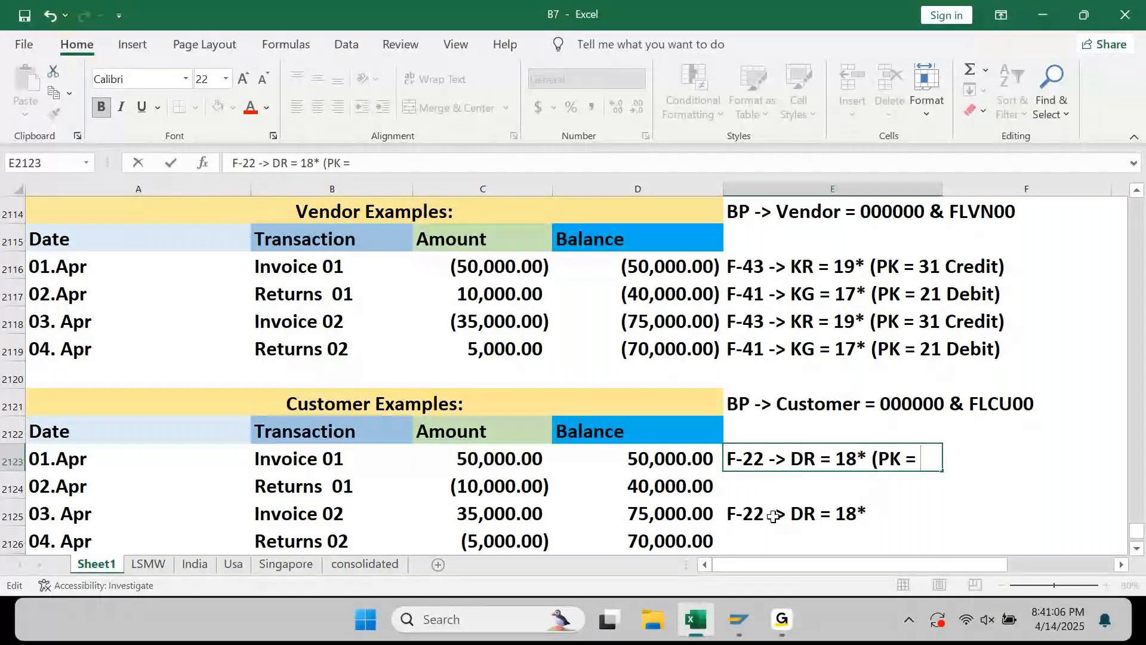
text(01)
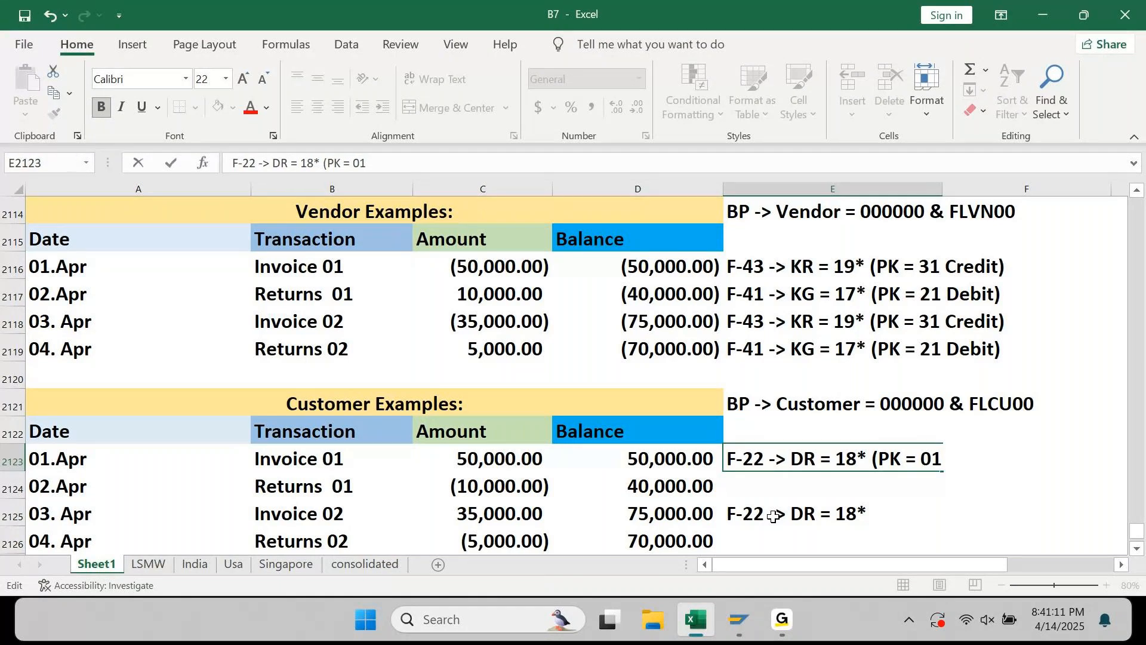
text( Debit))
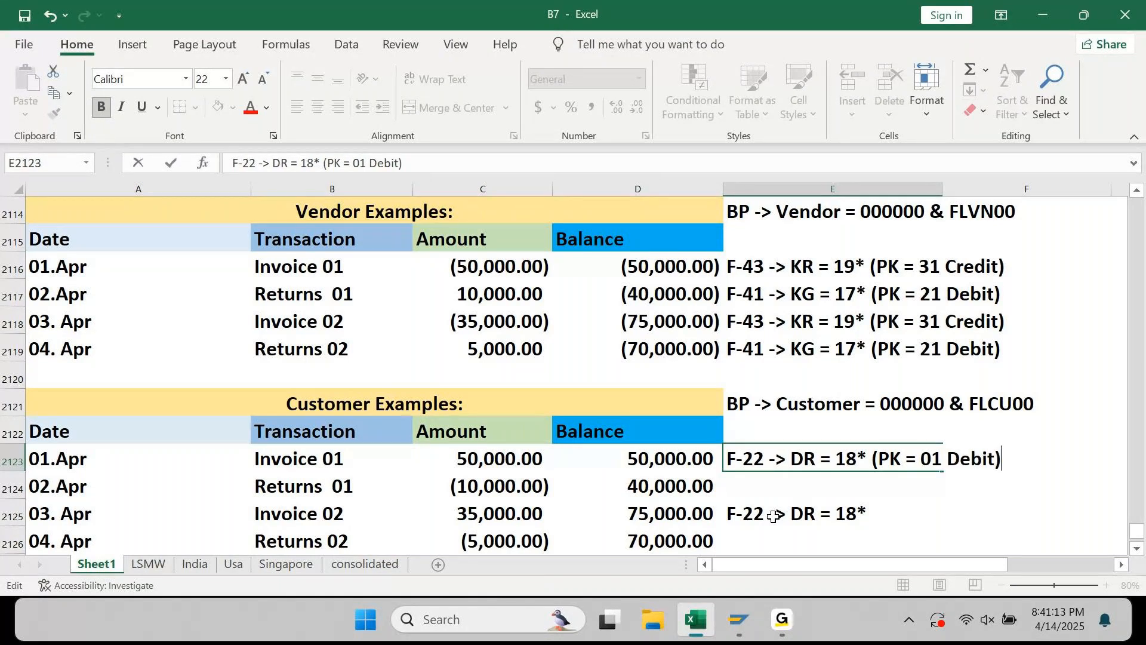
key(Return)
Copy the completed F-22 note from E2123 to the customer Invoice 02 row in E2125
key(Up)
key(ctrl+c)
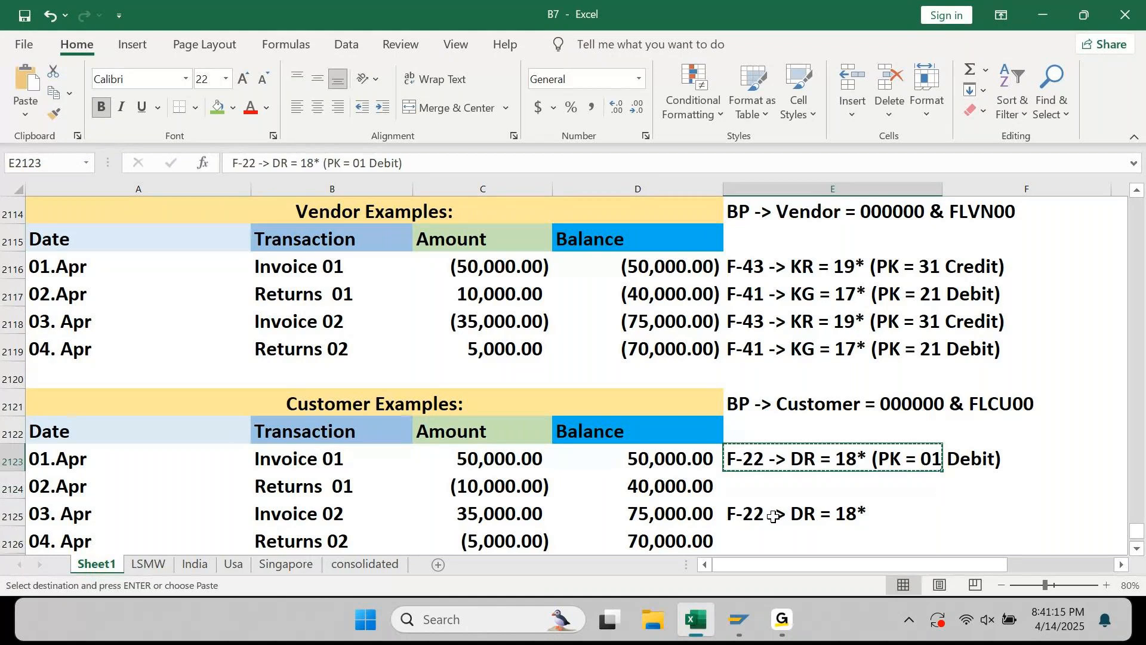
key(Down)
key(Down)
key(Return)
key(Up)
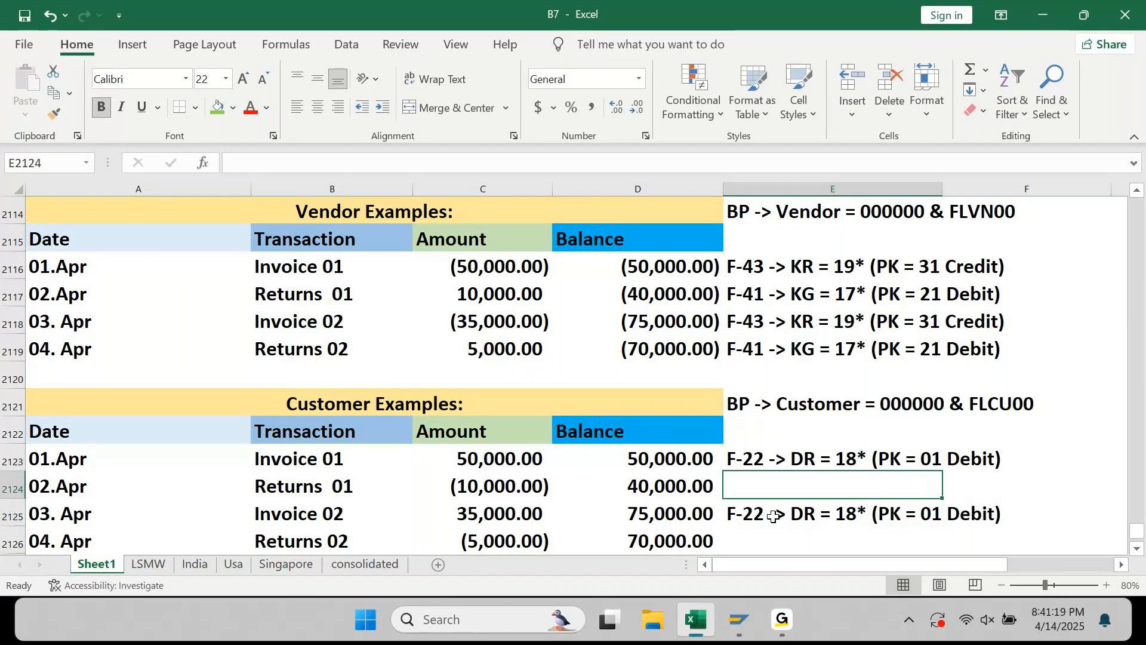
Switch to the SAP customer invoice session, open transaction F-27 and examine its default document type and posting key
mouse_move(739, 616)
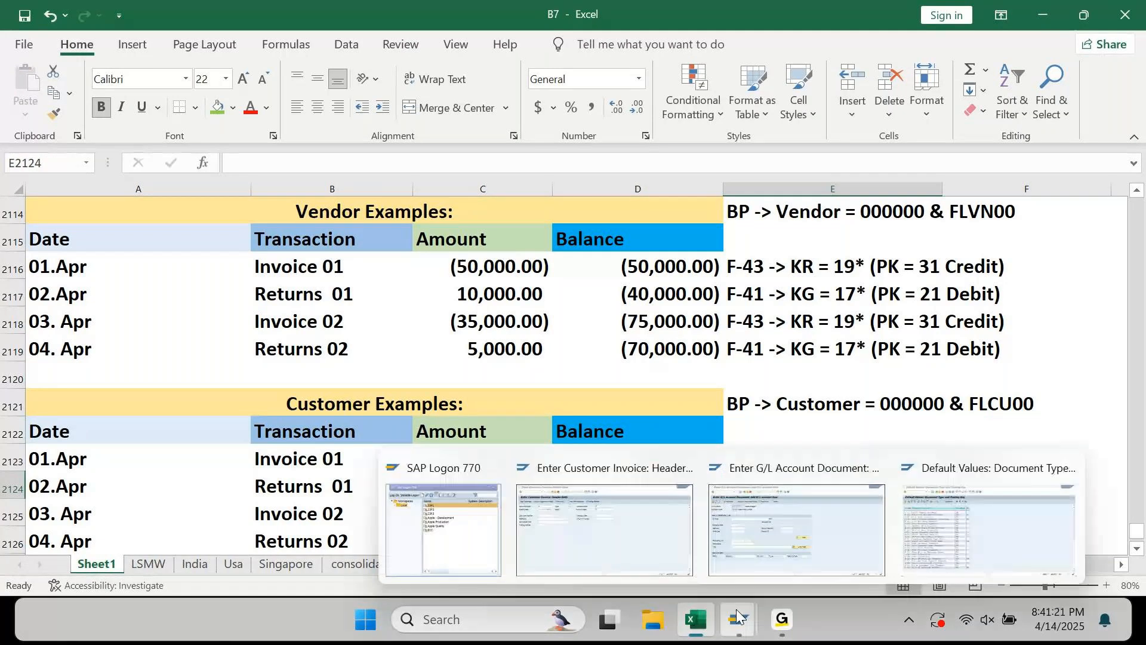
click(604, 528)
click(107, 49)
text(/n f-27)
key(Return)
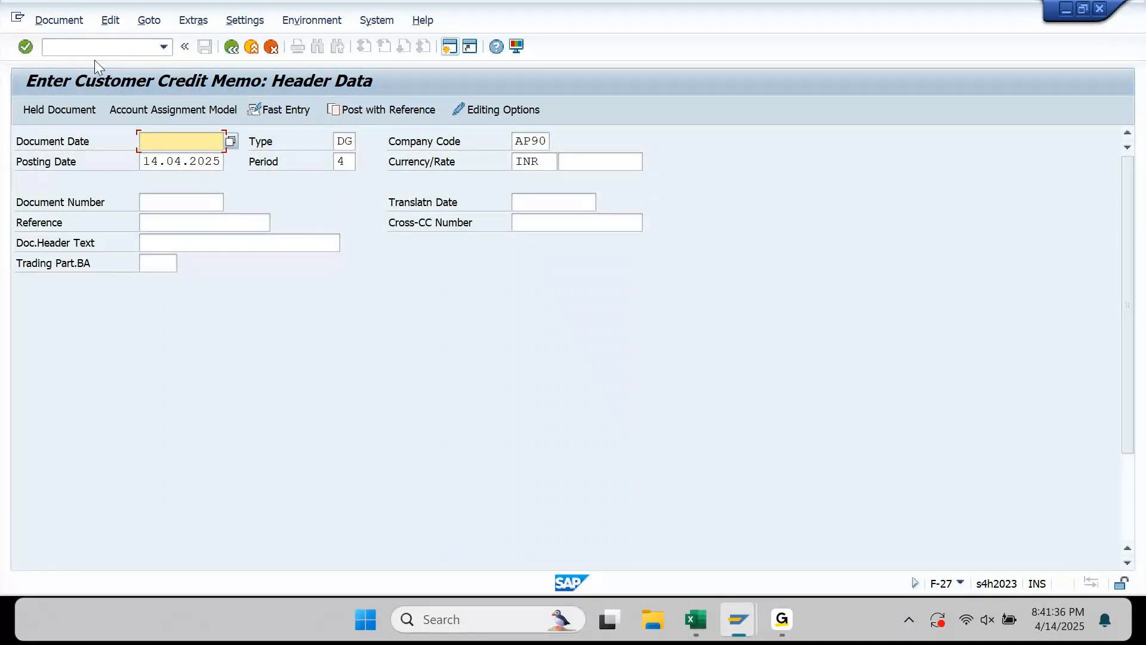
scroll(514, 320, down, 3)
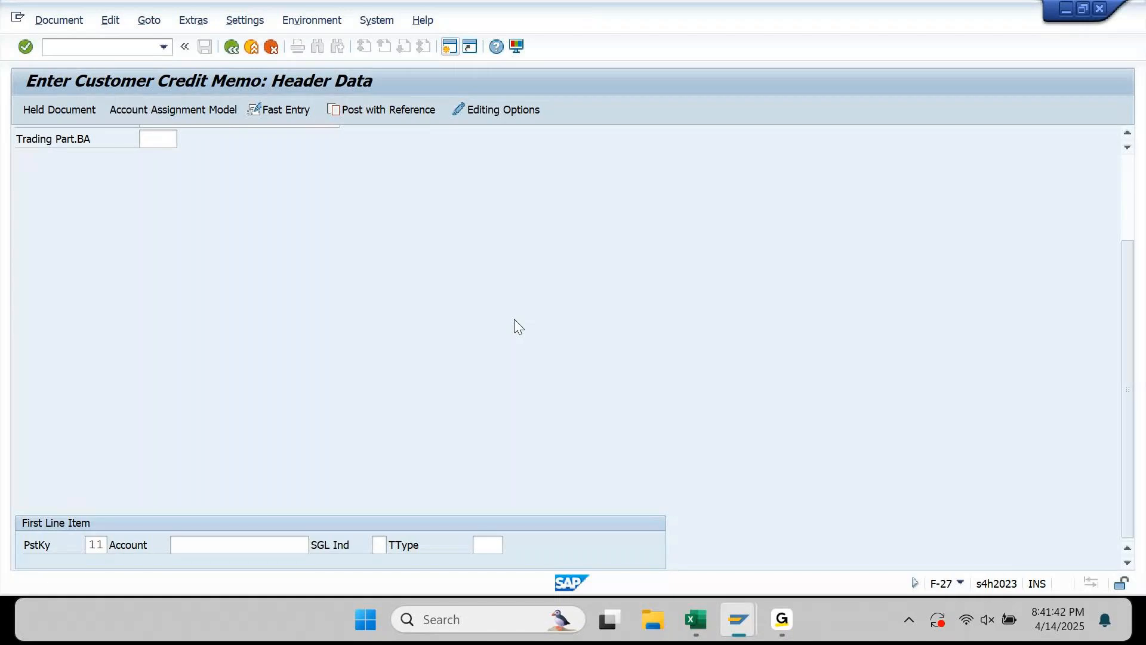
scroll(813, 311, up, 3)
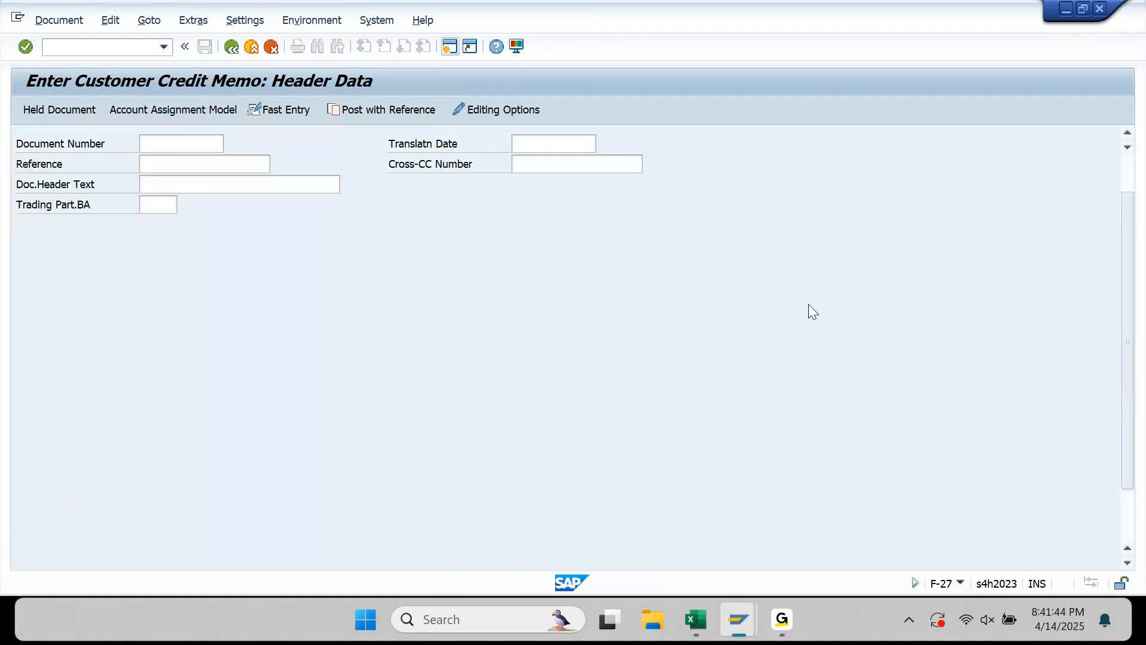
scroll(814, 229, up, 1)
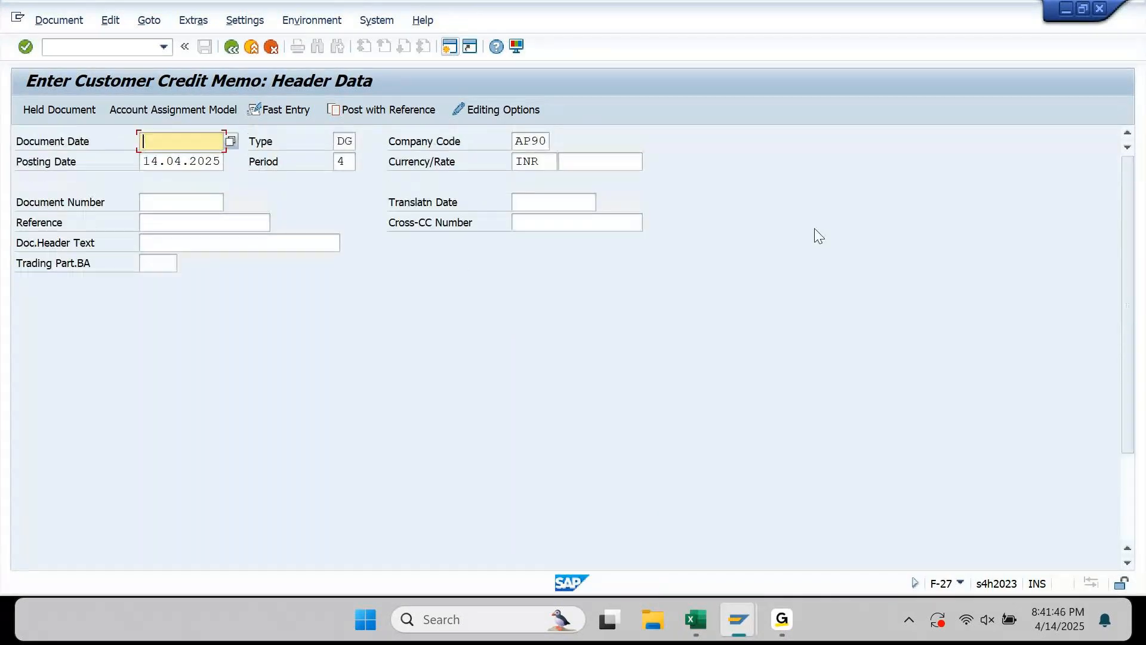
Open transaction OBA7, inspect the number range of document type DG, and return to the SAP Easy Access screen
click(113, 46)
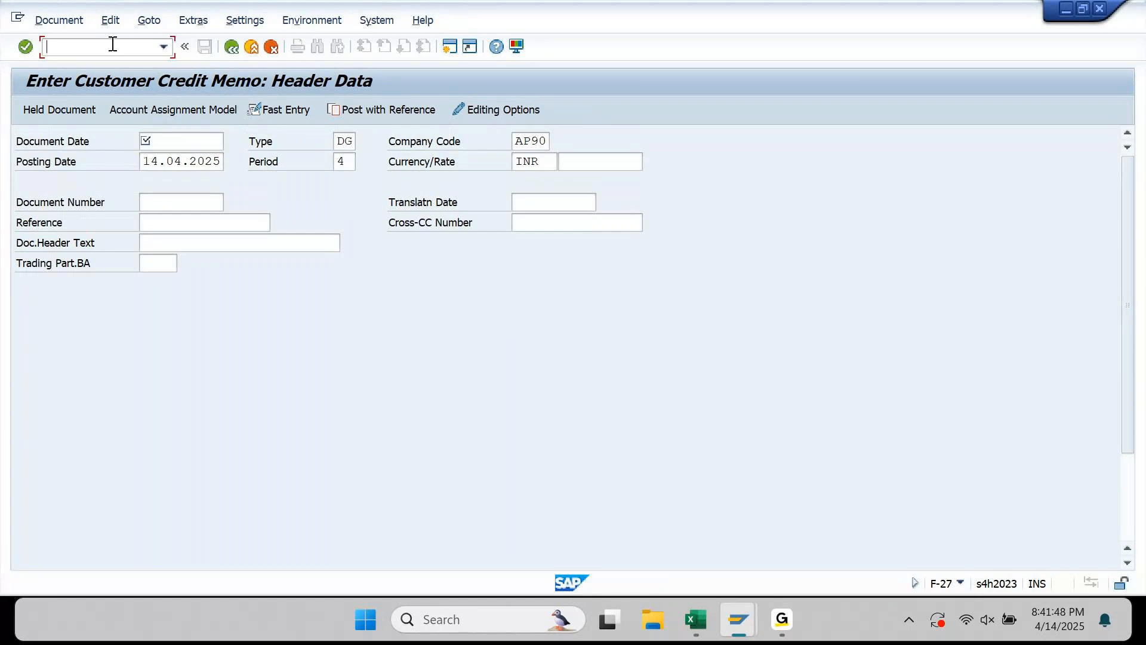
text(/nOBA7)
key(Return)
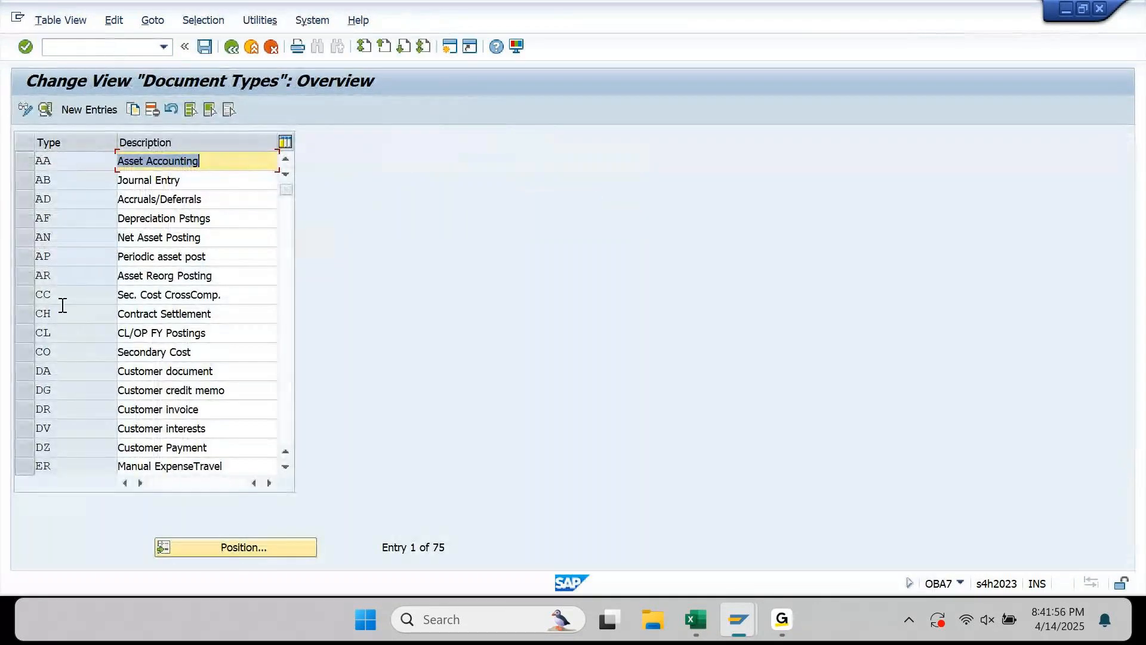
double_click(70, 385)
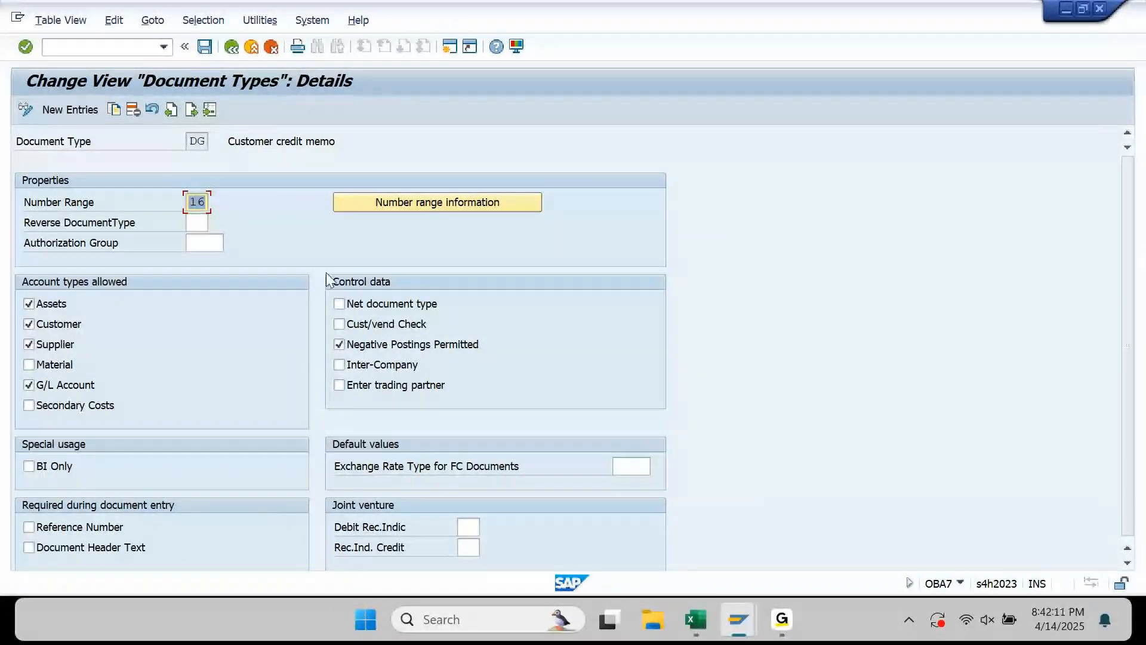
click(252, 46)
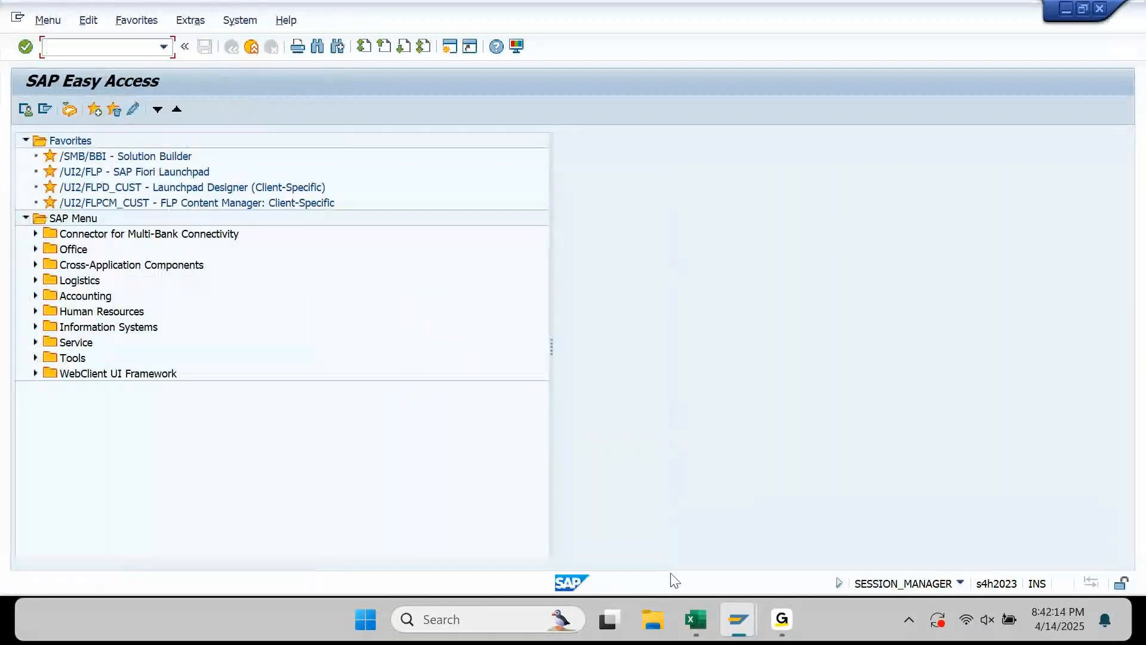
Switch to the Excel worksheet and start the customer Returns 01 note in E2124 with "F-27 -> DG = 17* (PK ="
click(693, 621)
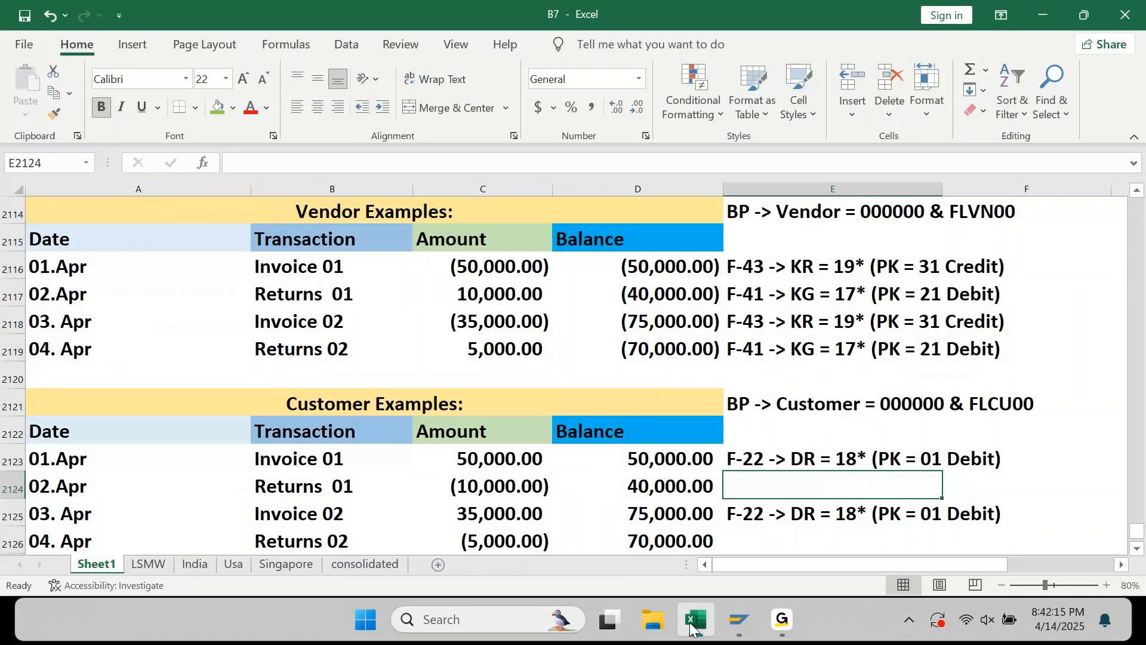
text(F-2)
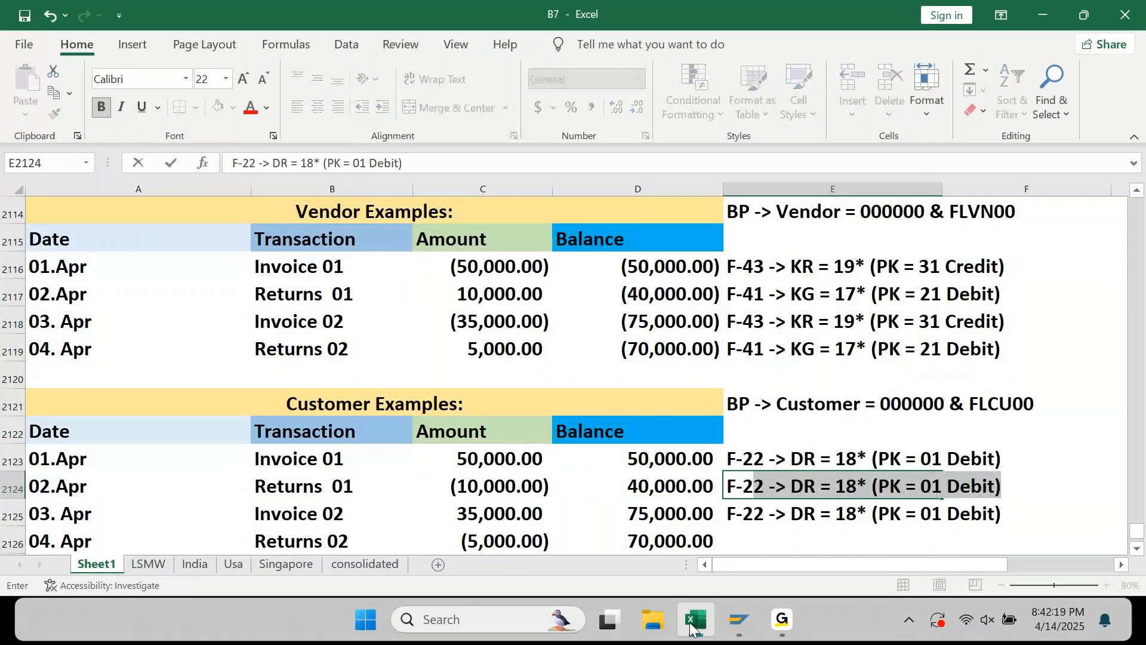
text(7 ->)
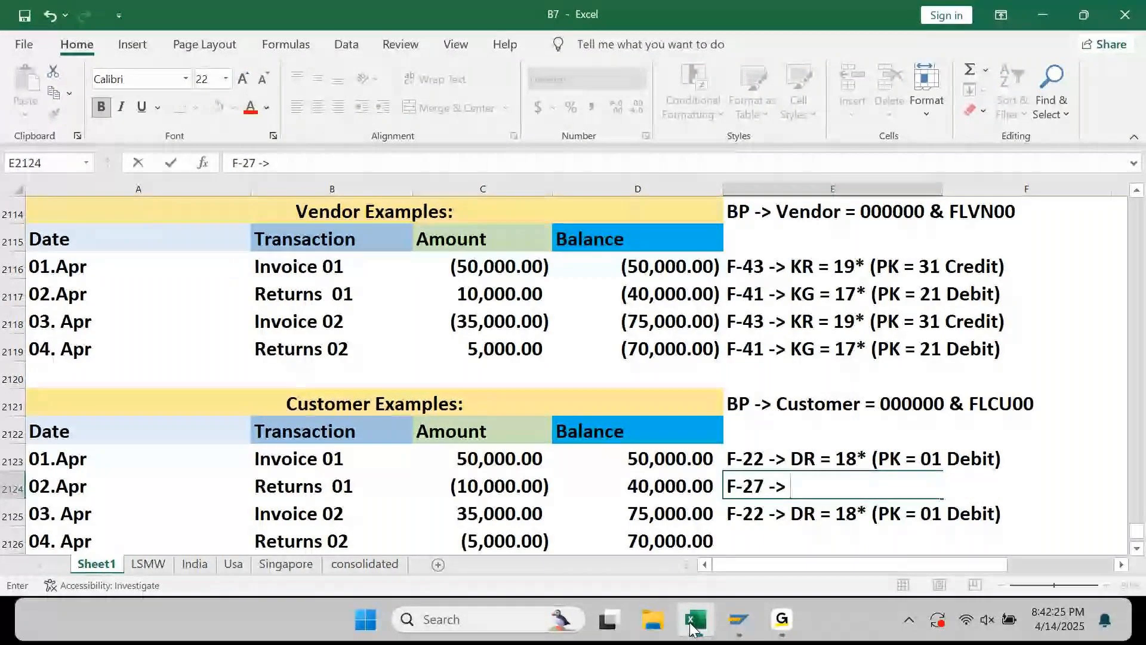
text(DG)
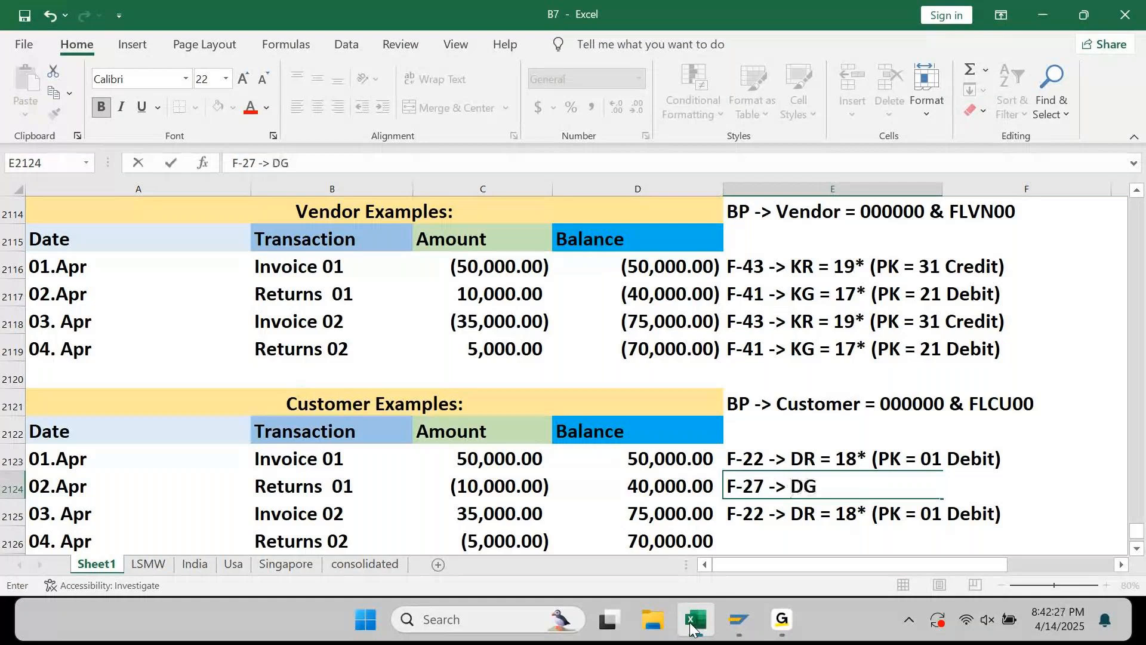
text( = 17* )
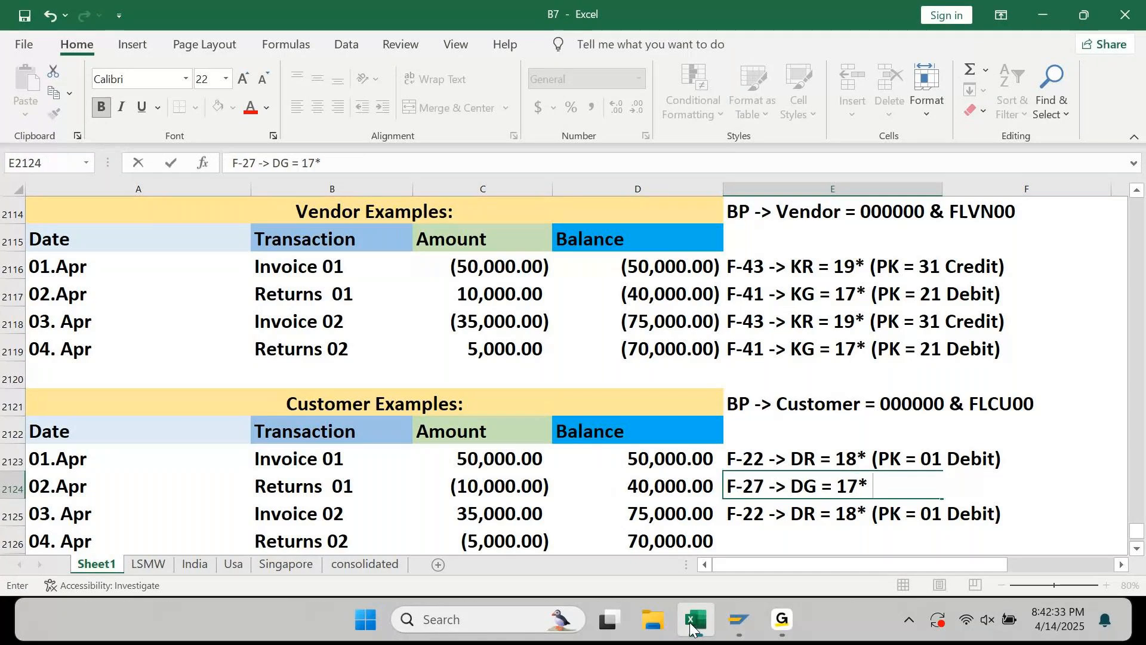
text((PK =)
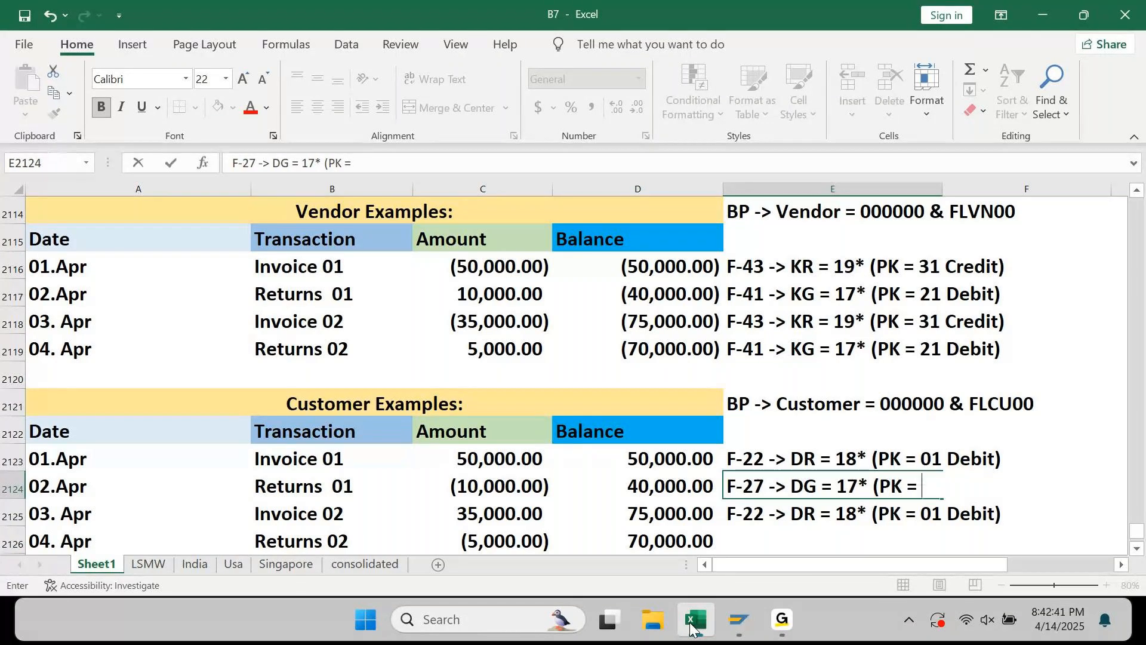
Correct the number range in the customer Returns 01 note in E2124 to 16*
key(Left)
key(Left)
key(Left)
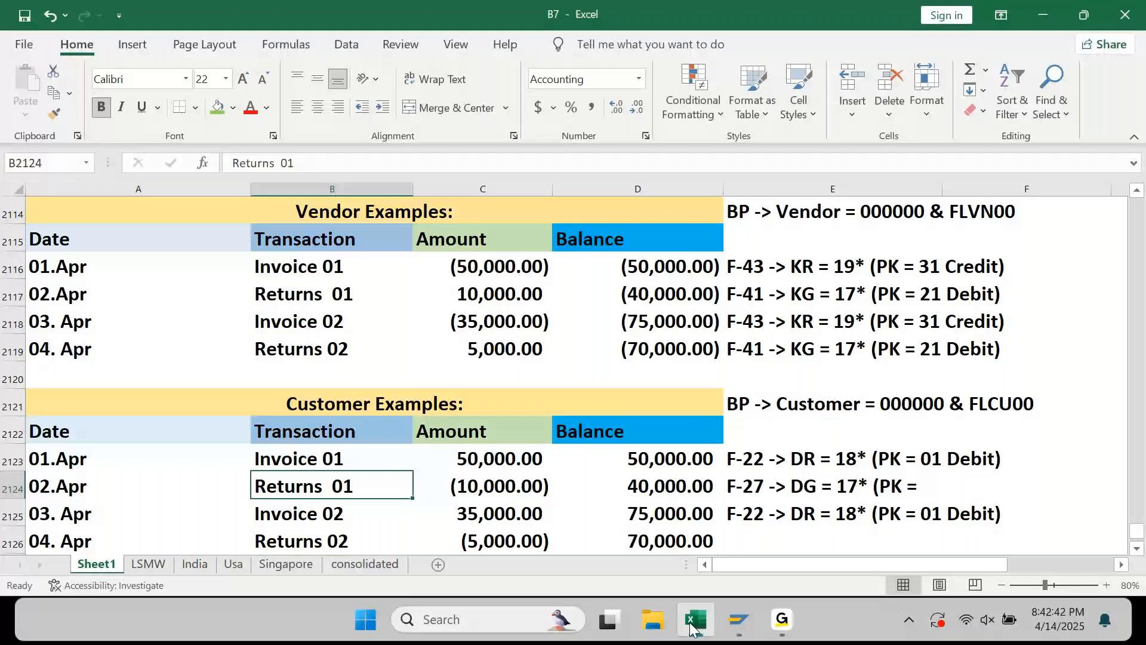
key(Right)
key(Right)
key(Right)
key(F2)
key(Left)
key(Left)
key(Left)
key(Left)
key(Left)
key(Left)
key(Left)
key(Left)
key(BackSpace)
text(6)
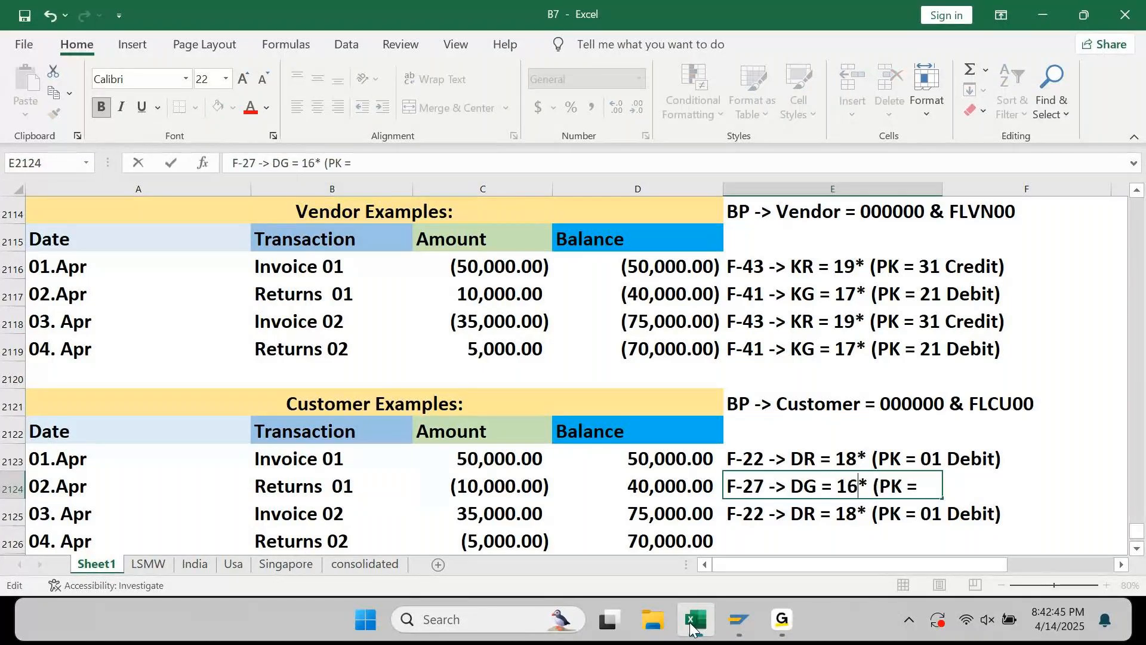
Finish the customer Returns 01 note in E2124 by appending "11 Crerdit)" after "PK ="
key(Right)
key(Right)
key(Right)
key(Right)
key(Right)
key(Right)
key(Right)
key(Right)
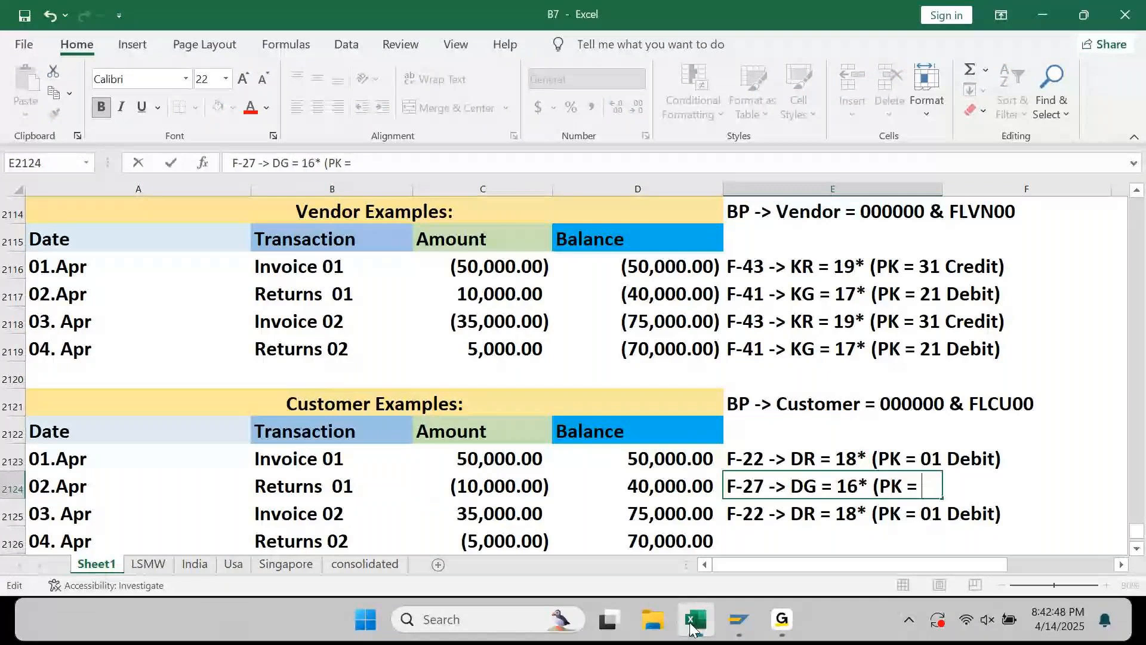
text(11 Crer)
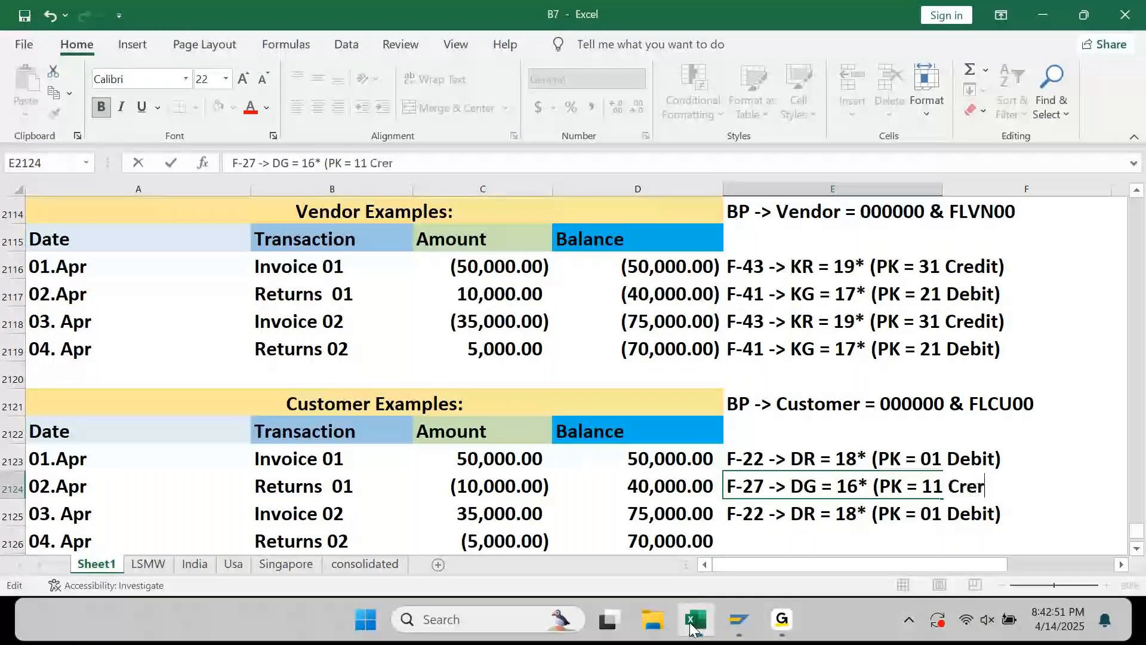
text(dit))
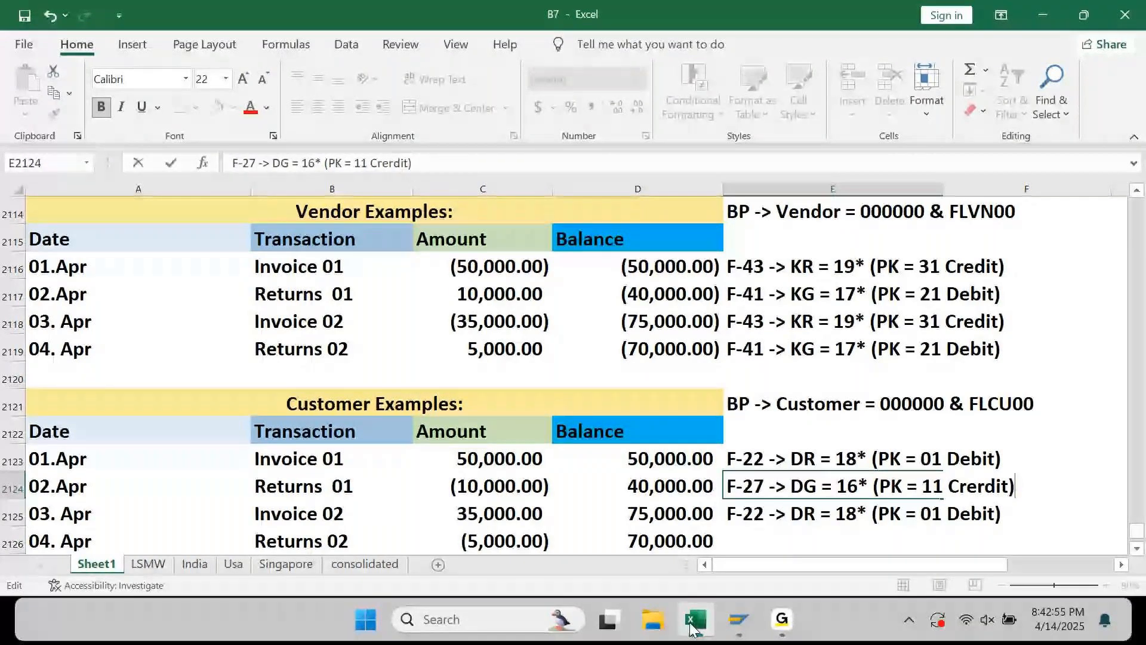
key(ctrl+Return)
Copy the F-27 note from E2124 to the customer Returns 02 row in E2126
key(ctrl+c)
key(Down)
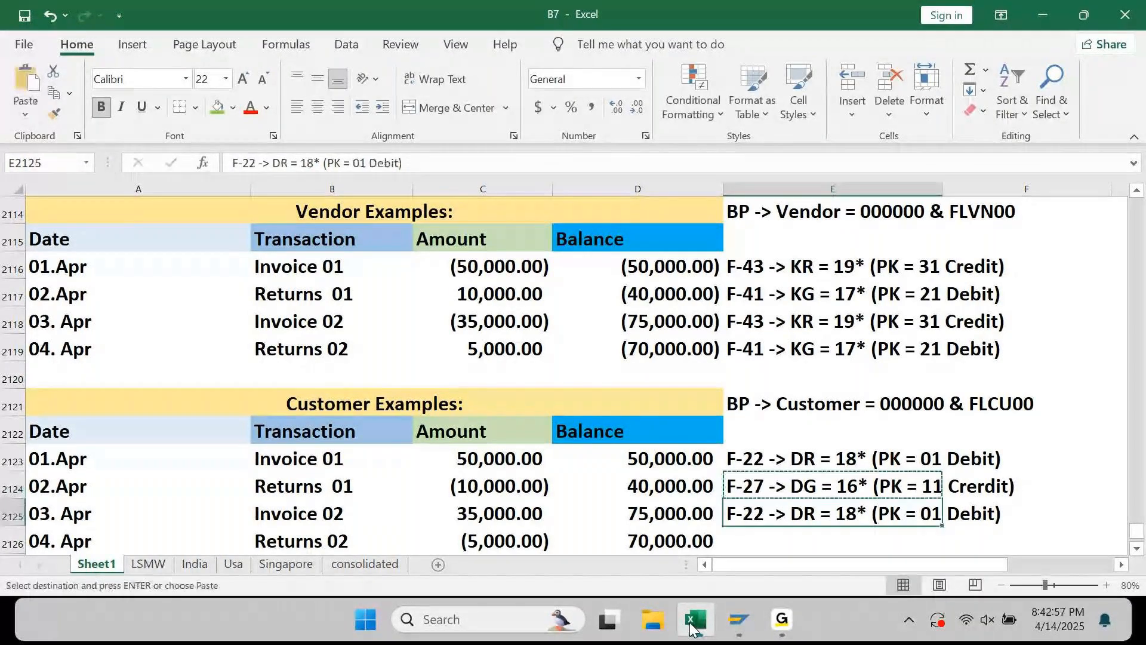
key(Down)
key(ctrl+v)
key(Escape)
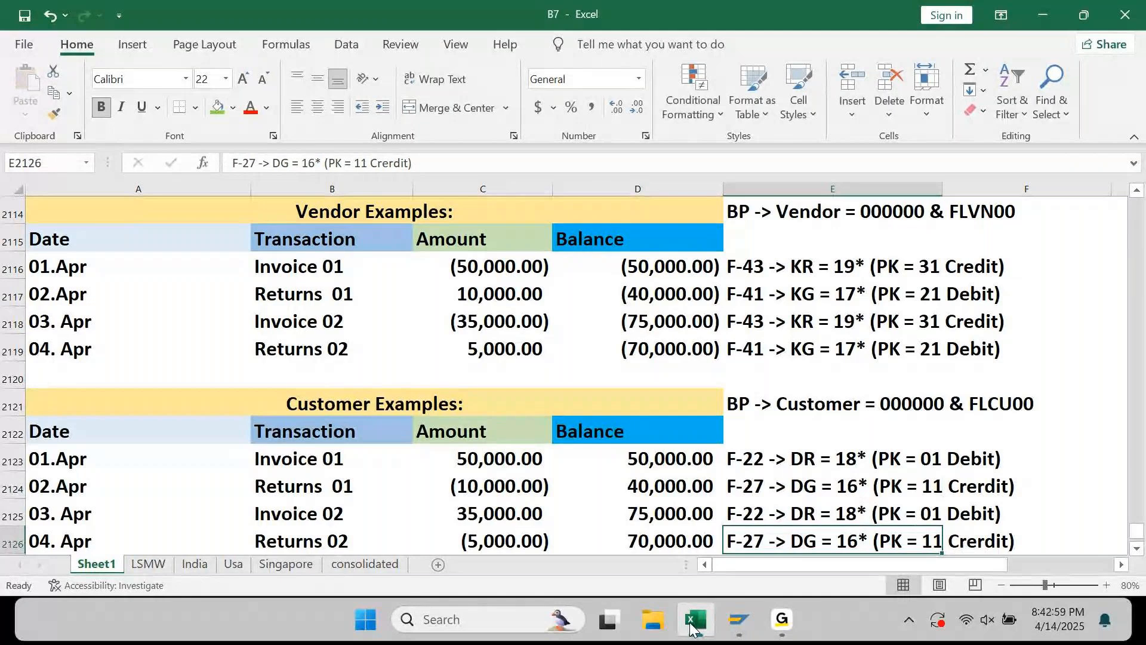
key(Down)
key(Up)
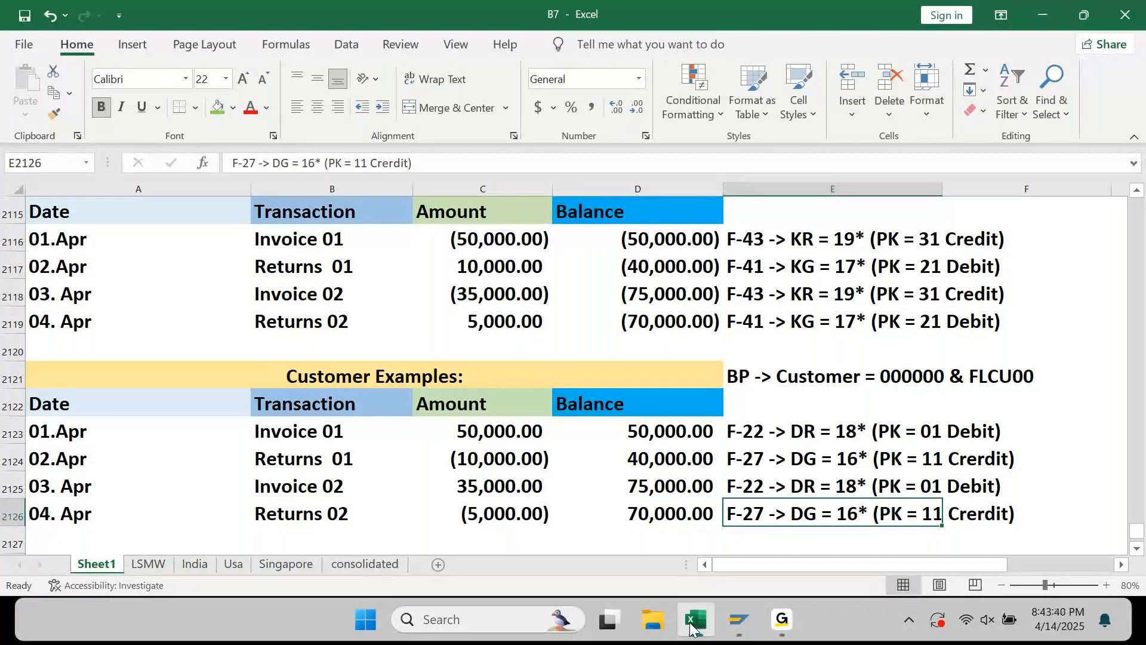
Go down past the Customer Examples table to view the start of the Accounting Sequence section
click(691, 626)
key(Down)
key(Down)
key(Down)
key(Down)
key(Down)
key(Down)
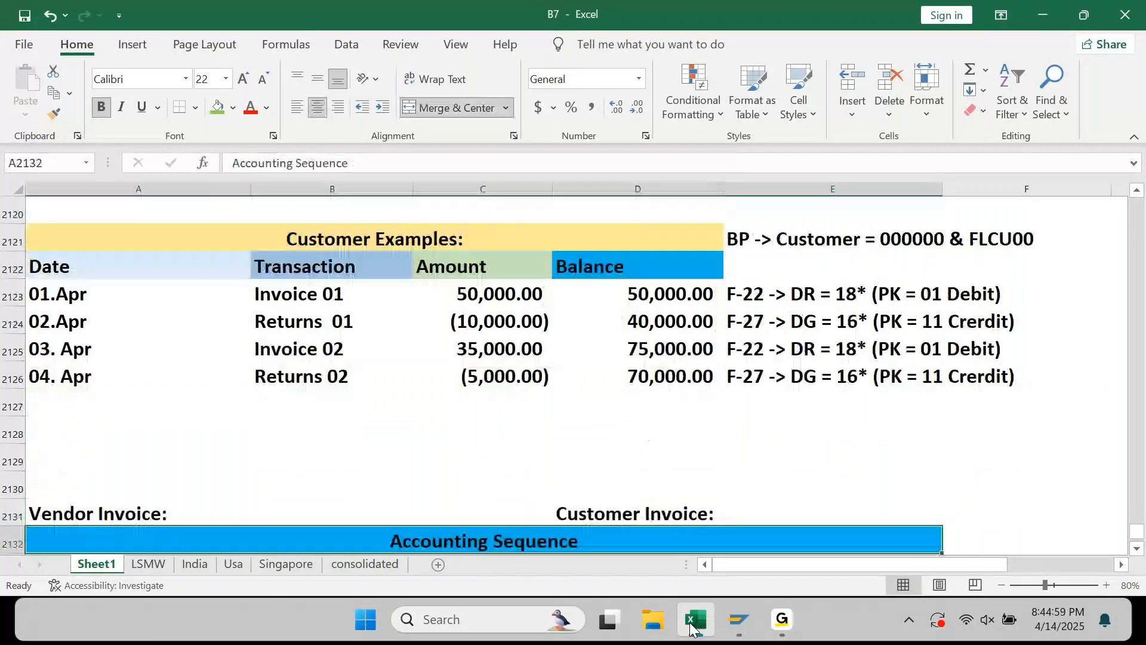
key(Up)
key(Up)
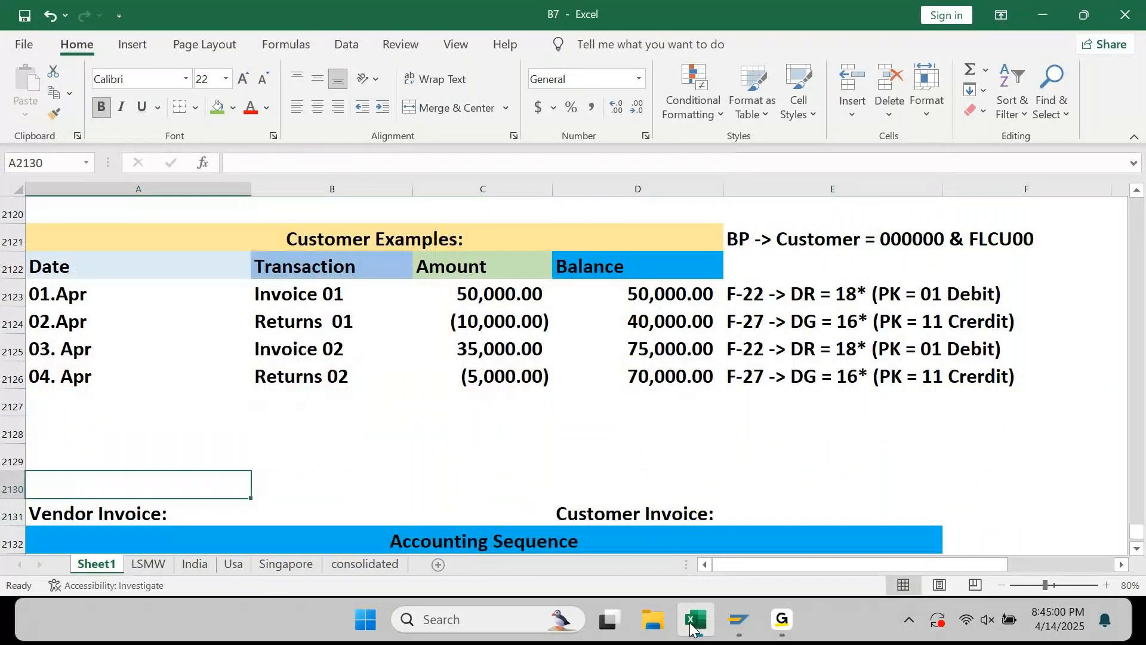
Go back up to the Vendor Examples header row and compare the vendor and customer transaction notes
key(Up)
key(Up)
key(Up)
key(Up)
key(Up)
key(Up)
key(Up)
key(Up)
key(Up)
key(Up)
key(Up)
key(Up)
key(Up)
key(Up)
key(Up)
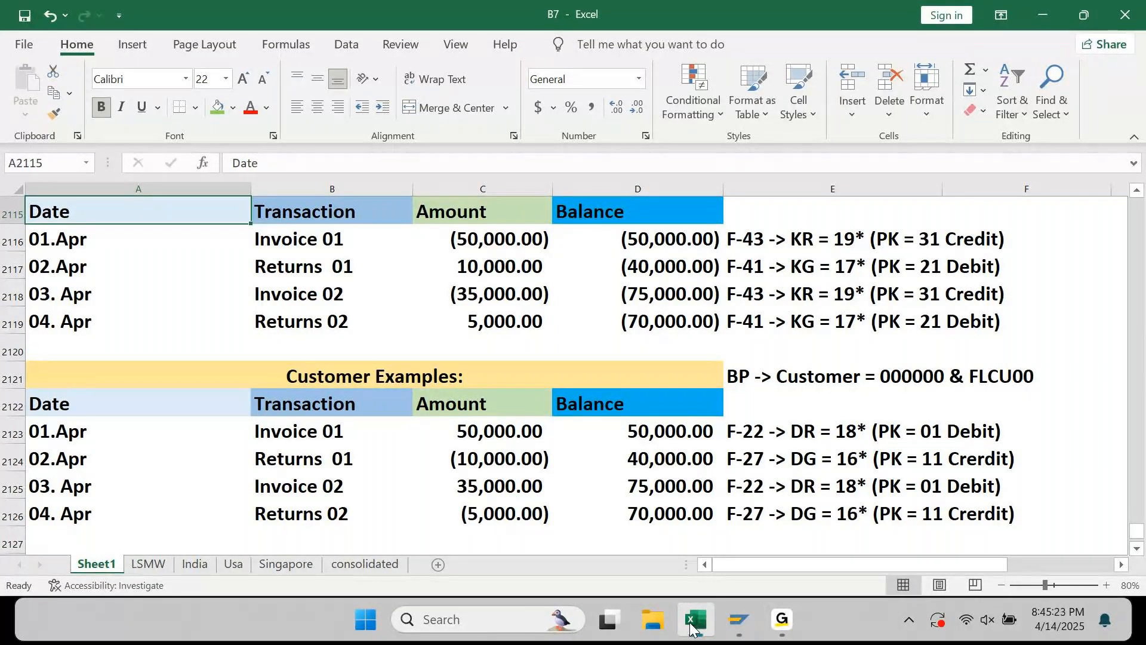
Go down to the SAP Sequence section at row 2137 to review the vendor and customer invoice posting keys
key(Down)
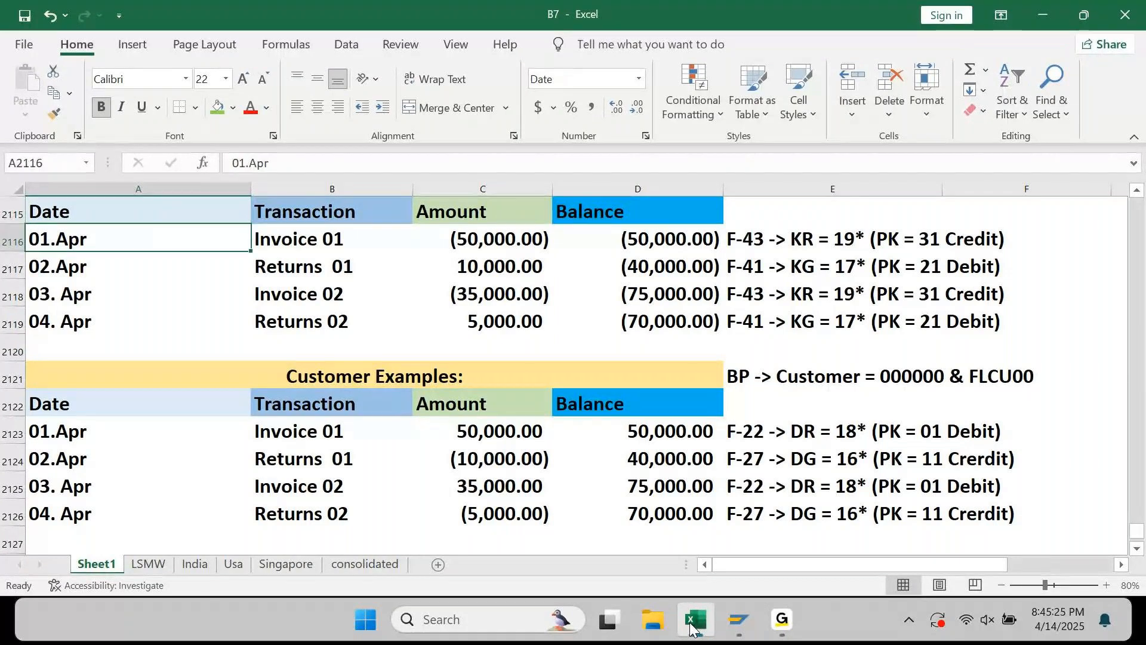
key(Down)
key(Down)
key(Down)
key(Down)
key(Down)
key(Down)
key(Down)
key(Down)
key(Down)
key(Down)
key(Down)
key(Down)
key(Down)
key(Down)
key(Down)
key(Down)
key(Down)
key(Down)
key(Down)
key(Down)
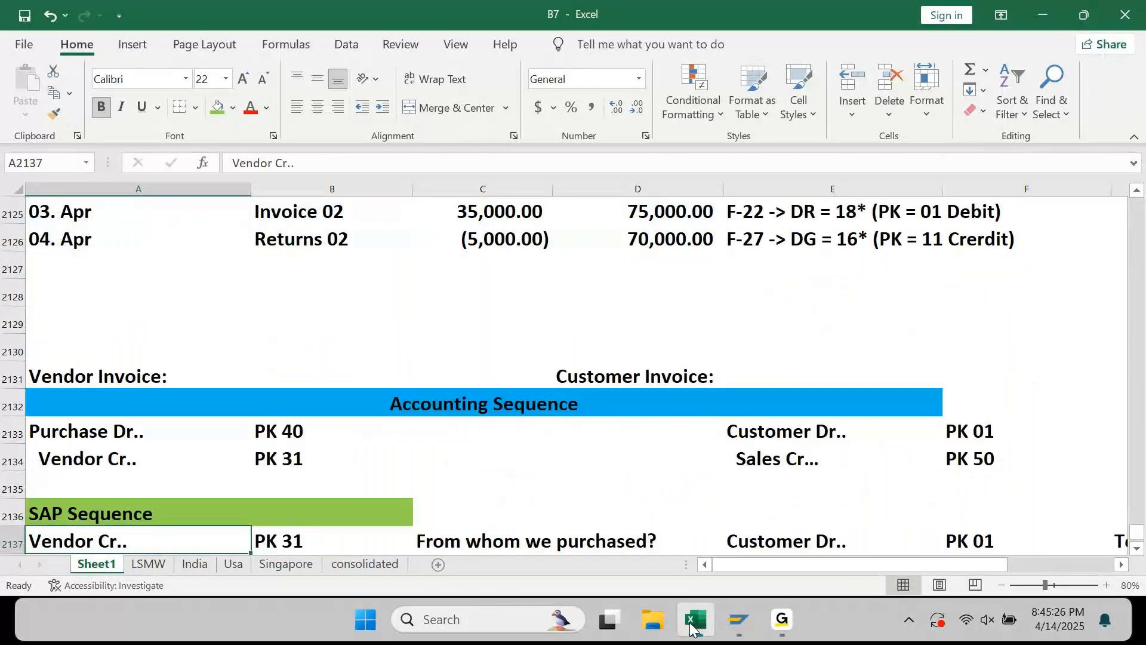
Add the heading "Scenario 1:" in A2146, below the SAP Sequence section, and fill the cell green
key(Down)
key(Down)
key(Down)
key(Down)
key(Down)
key(Down)
key(Down)
key(Down)
key(Down)
key(Down)
key(Down)
key(Down)
key(Down)
key(Down)
key(Down)
key(Down)
key(Down)
key(Down)
key(Down)
key(Down)
key(Up)
key(Up)
key(Up)
key(Up)
key(Up)
key(Up)
key(Up)
key(Up)
key(Up)
key(Up)
key(Up)
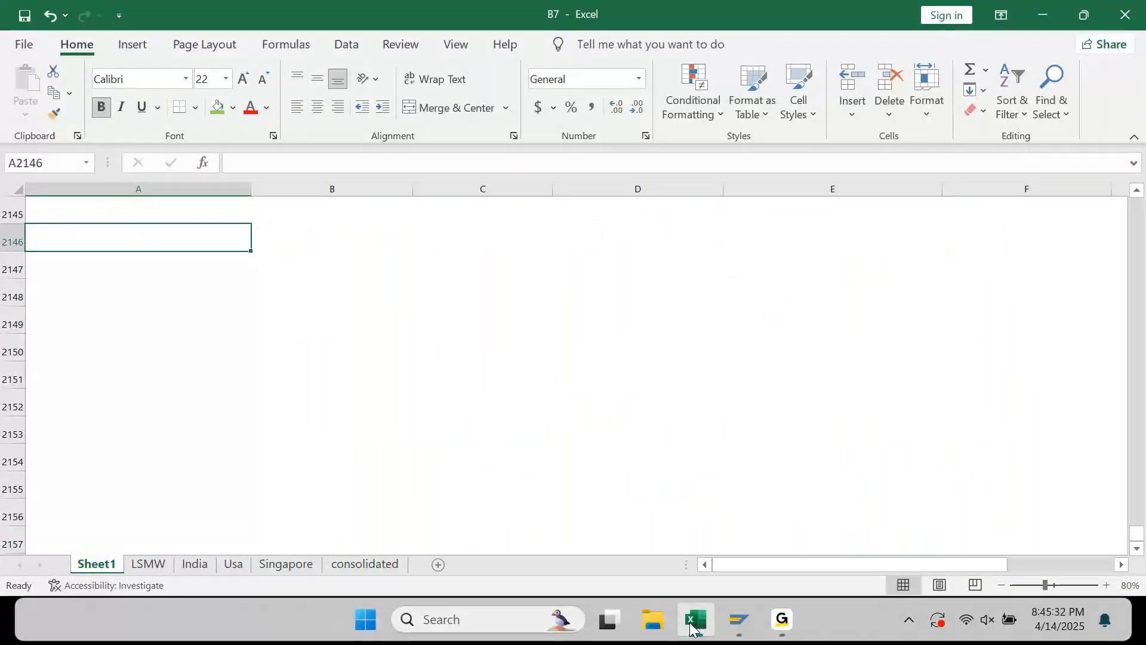
text(Scenario 1:)
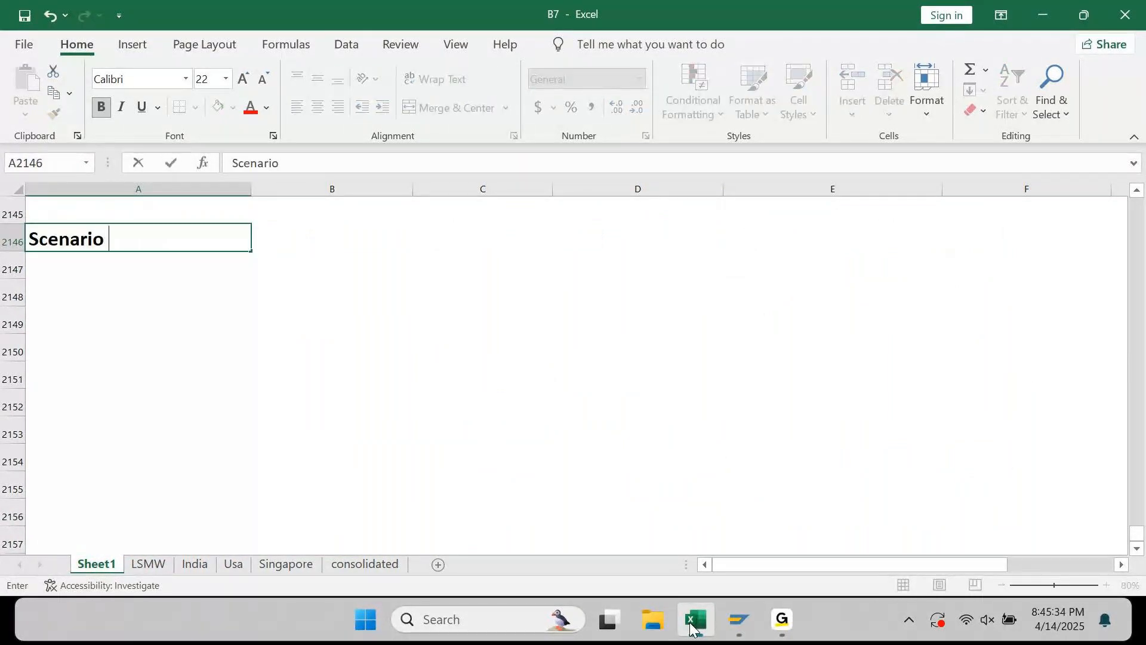
key(Return)
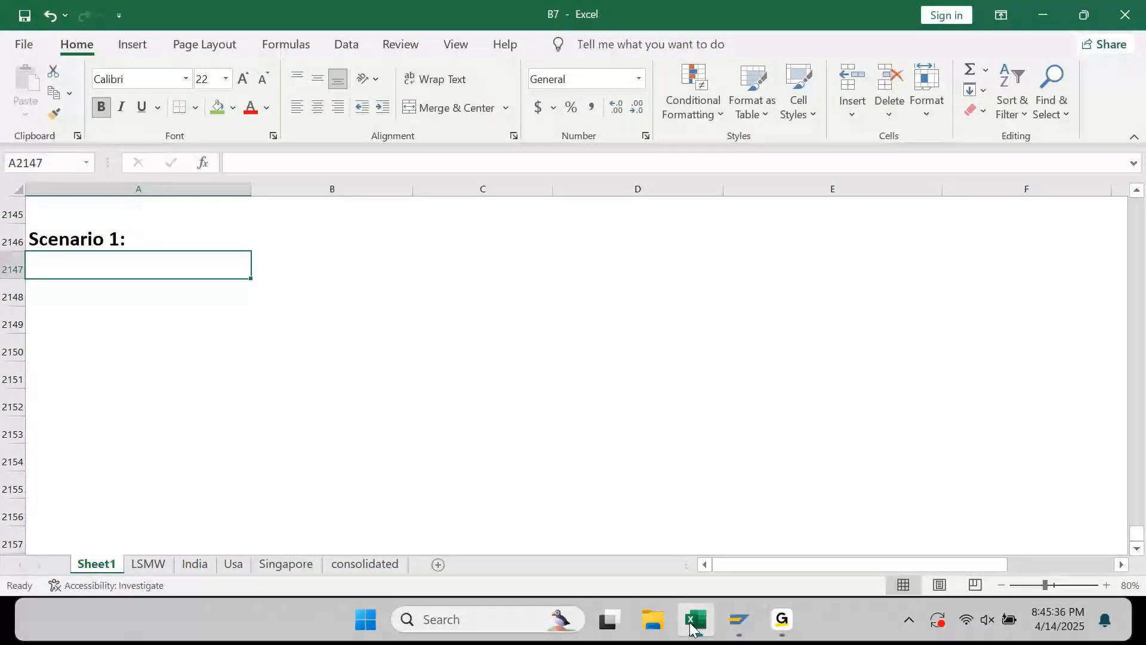
key(Up)
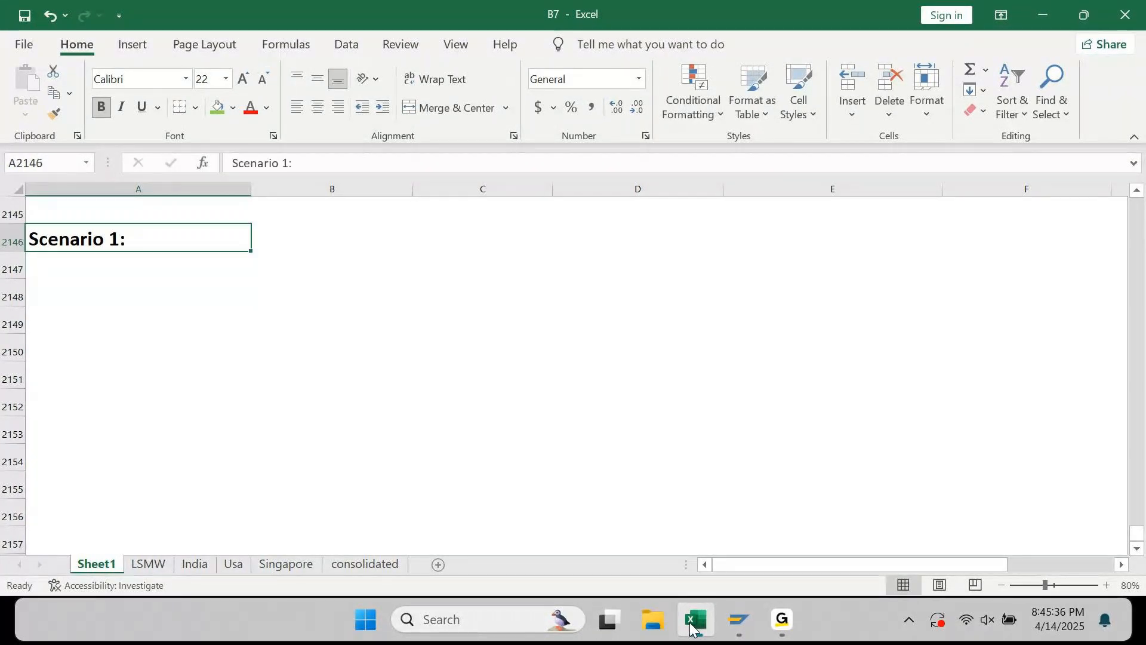
click(217, 111)
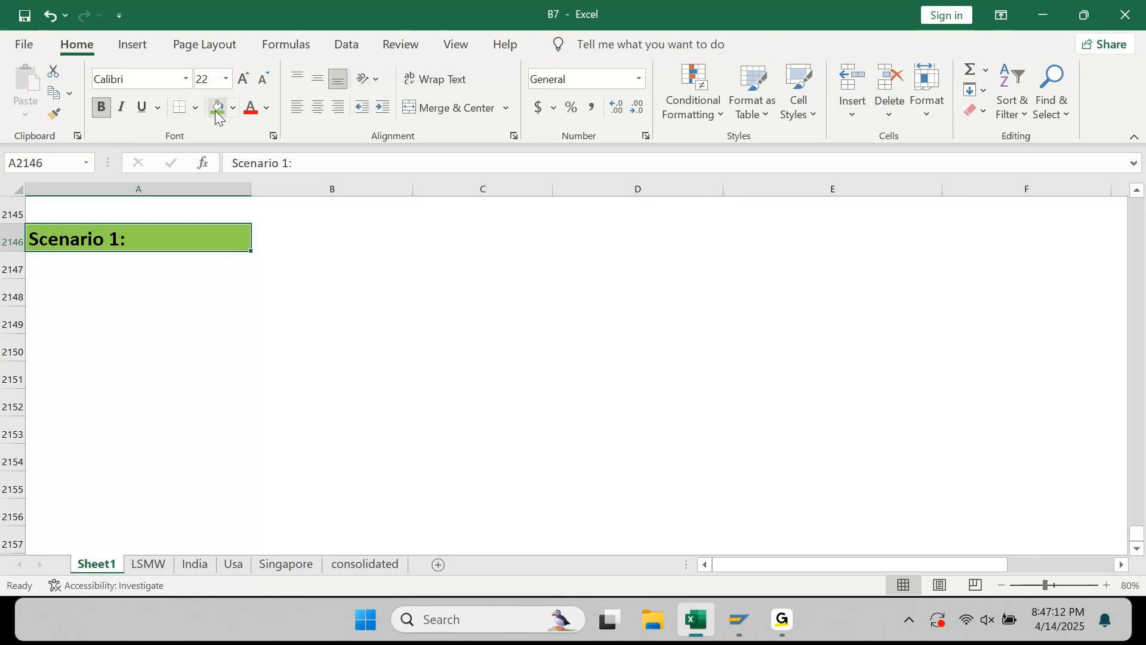
Enter "Purchase" in both A2147 and A2148 under the Scenario 1 heading
key(Down)
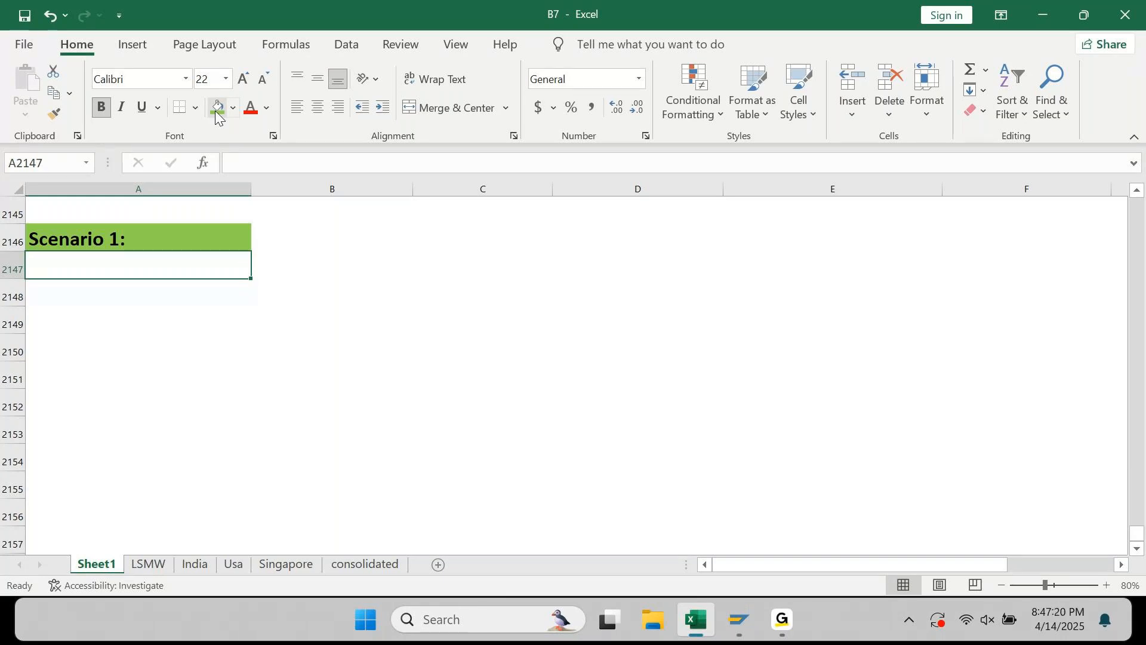
text(Purcshe)
key(BackSpace)
key(BackSpace)
key(BackSpace)
key(BackSpace)
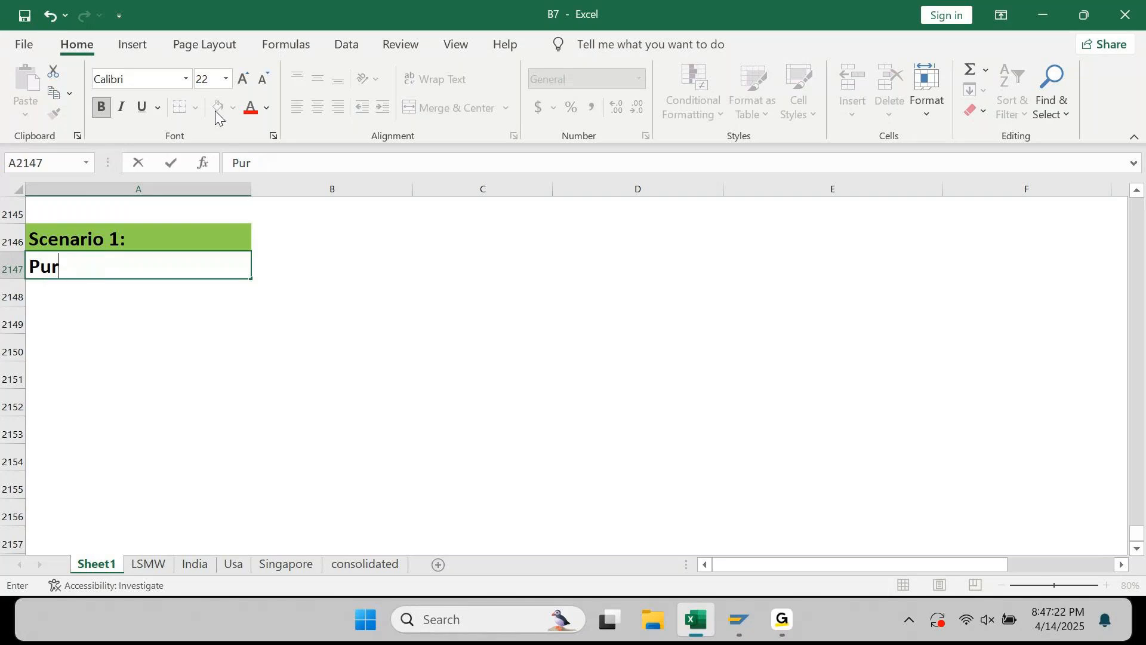
text(chase)
key(Return)
text(Purchase)
key(Return)
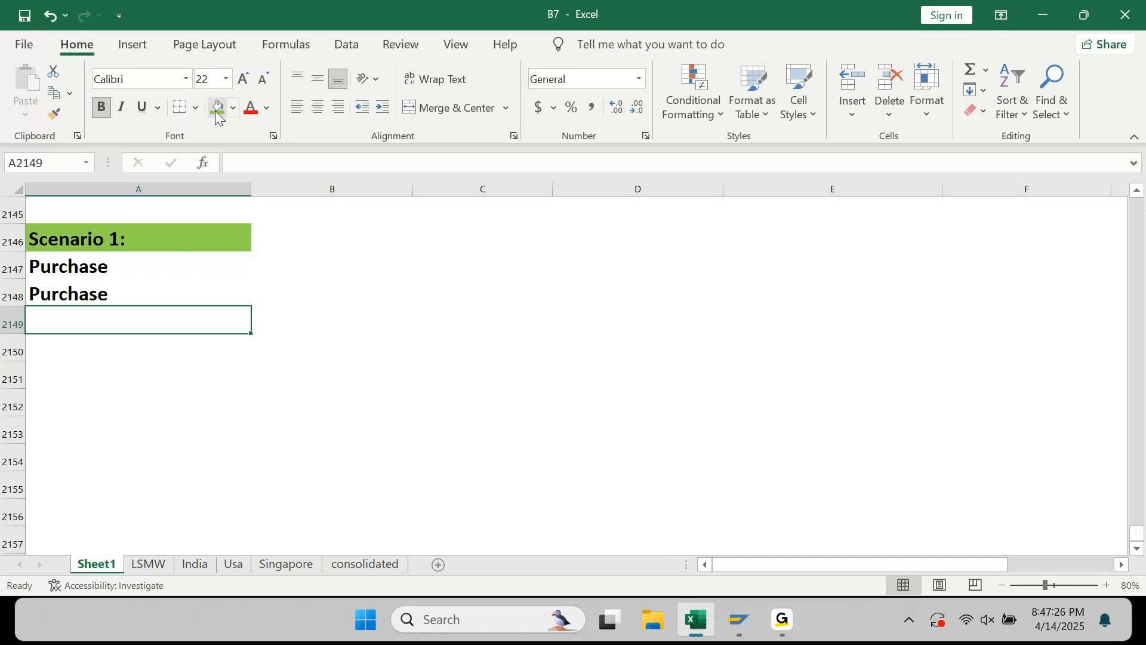
Continue the Scenario 1 list in A2149:A2153 with Sales, Payment, Receipt, Sales and Expense
text(Sales)
key(Return)
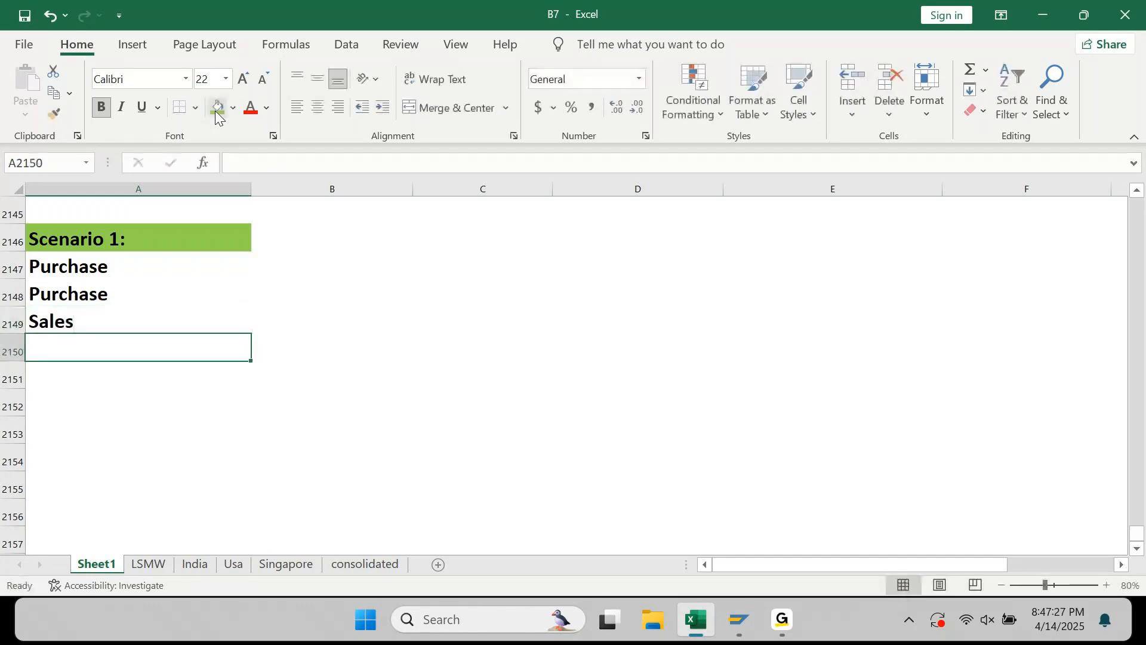
text(Payment)
key(Return)
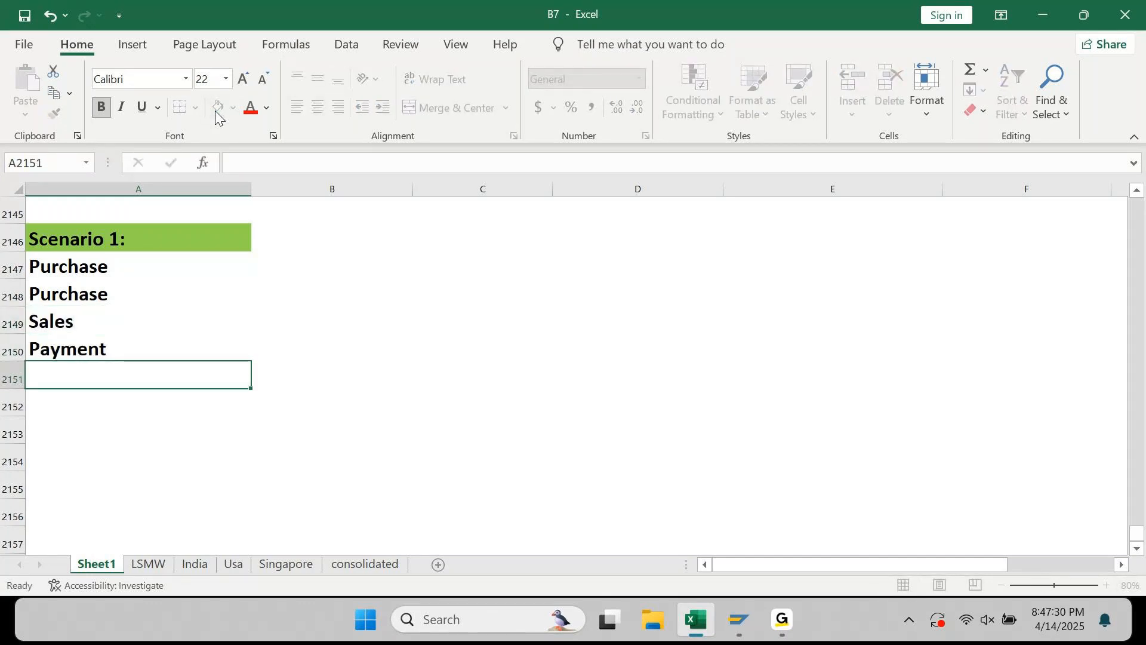
text(Receip)
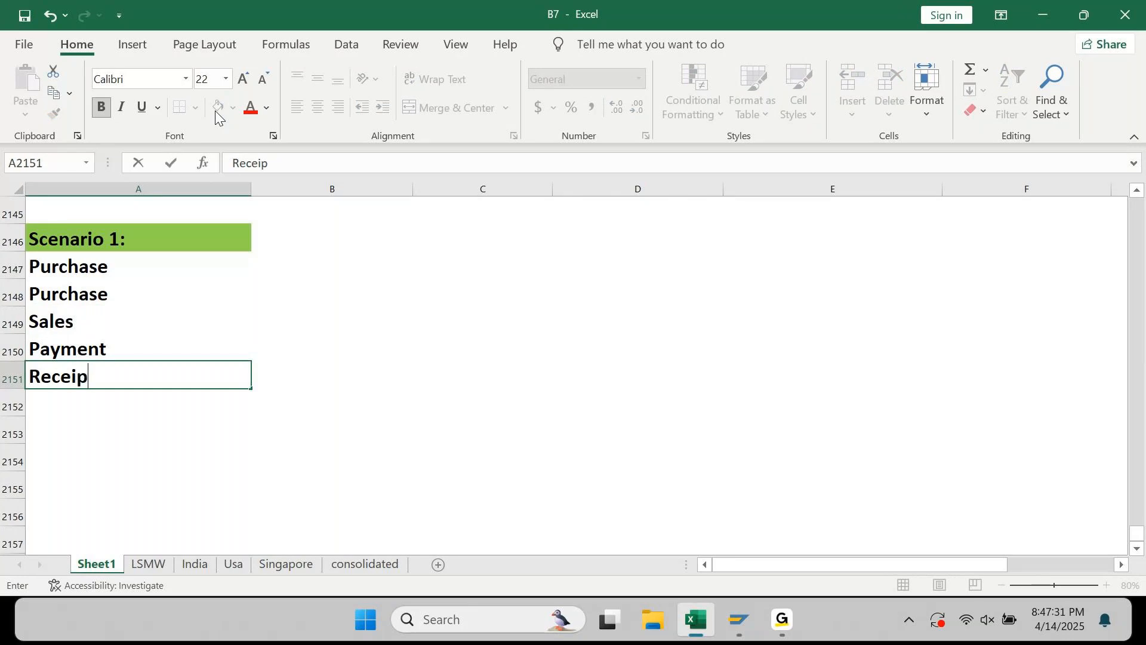
text(t)
key(Return)
text(Sales)
key(Return)
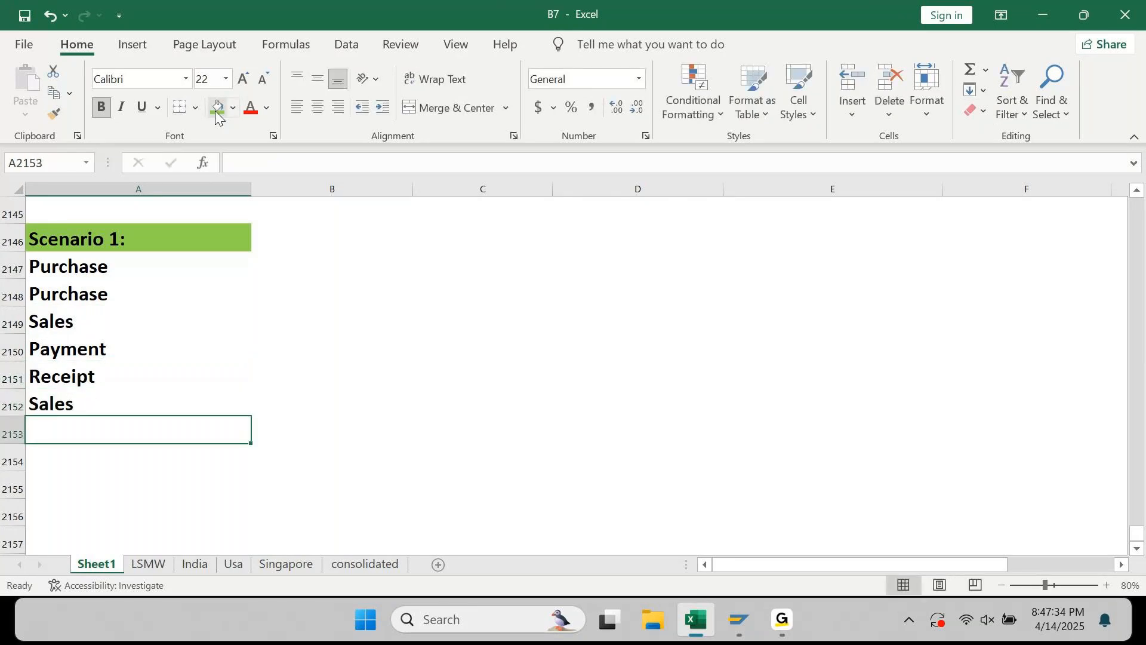
text(Expe)
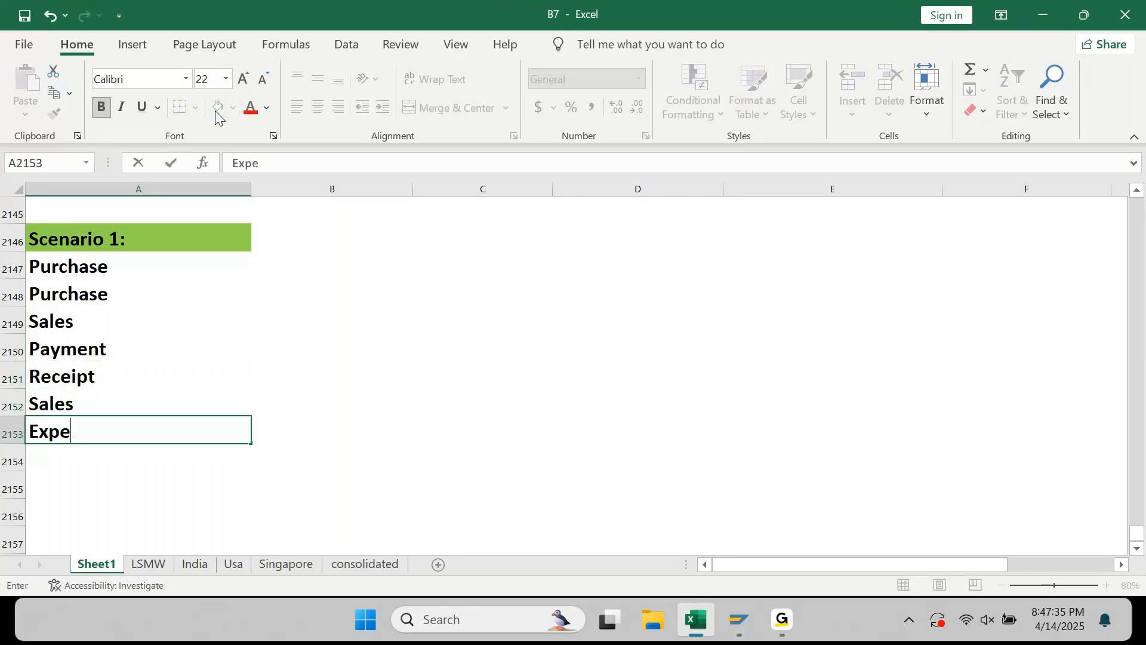
text(nse)
key(Return)
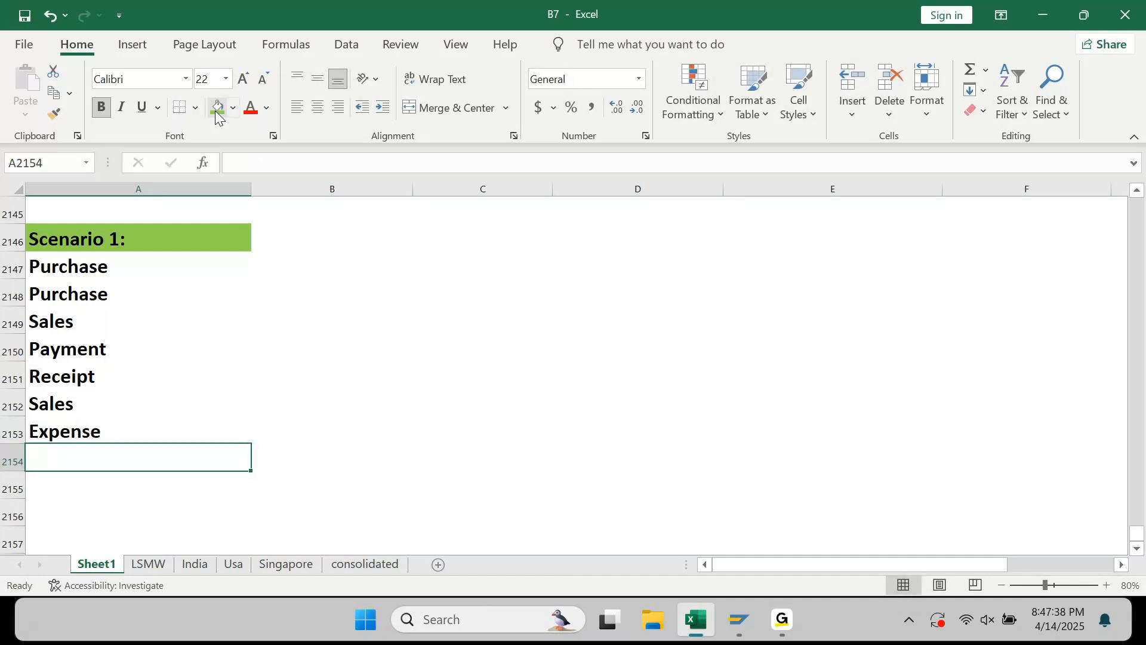
Enter 100 in B2147:B2150 as the amount for both Purchase rows, the first Sales row and Payment
key(ctrl+Up)
key(ctrl+Up)
key(Down)
key(Right)
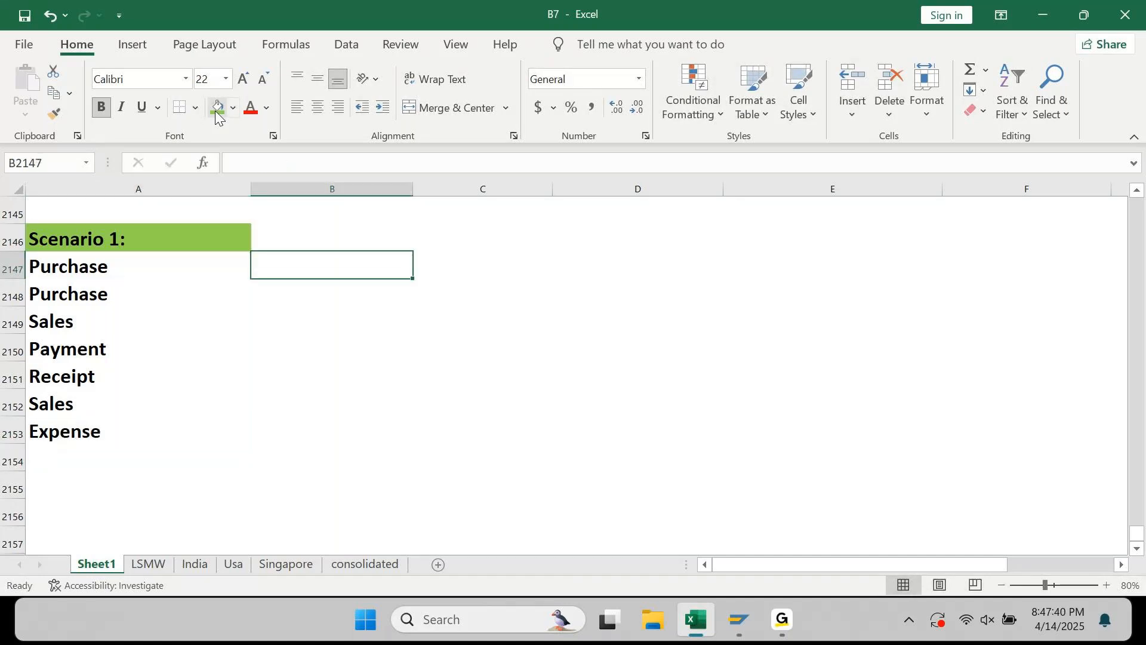
text(100)
key(Return)
text(100)
key(Return)
text(100)
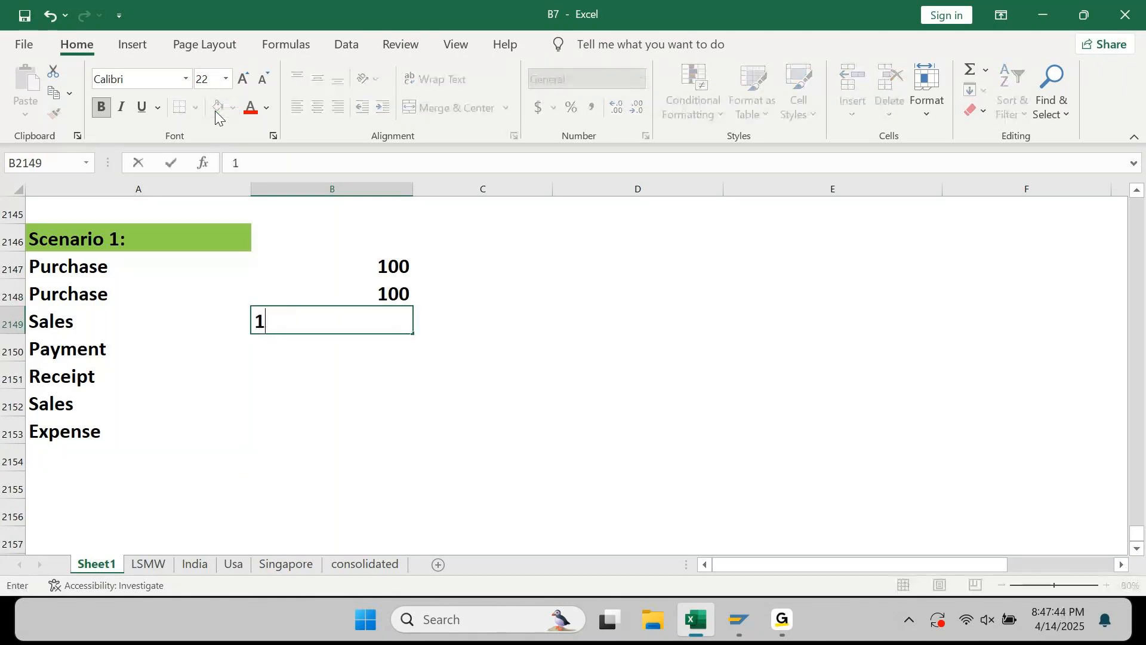
key(Return)
text(100)
key(Return)
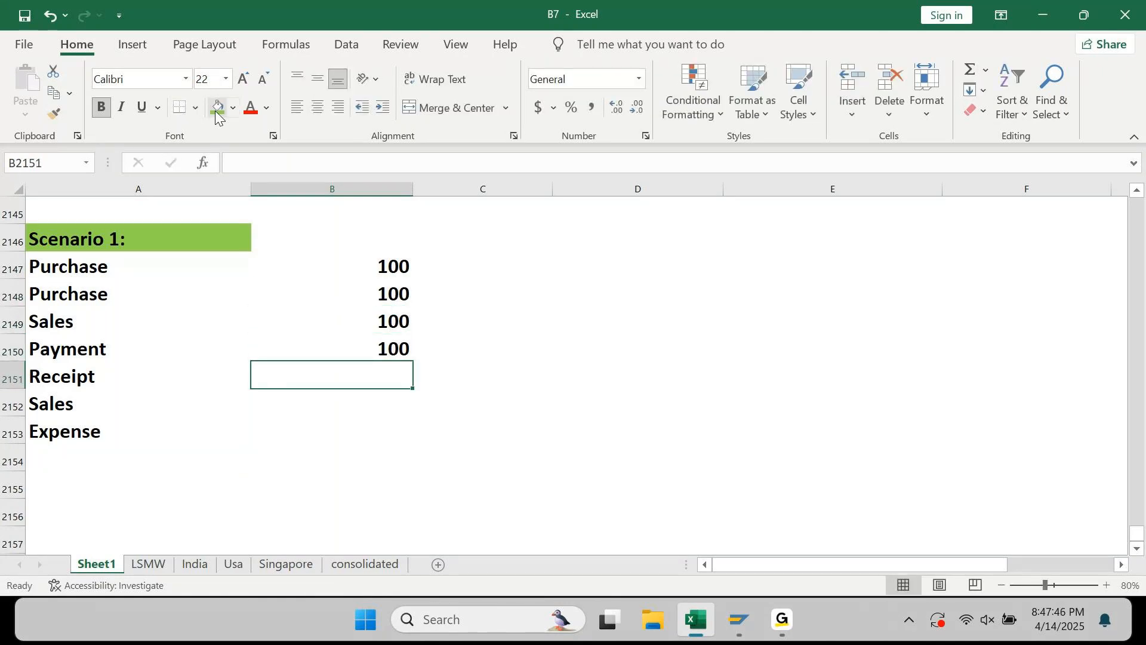
Fill the Payment amount of 100 down through the Receipt, Sales and Expense rows in B2151:B2153
key(Up)
key(shift+Down)
key(shift+Down)
key(shift+Down)
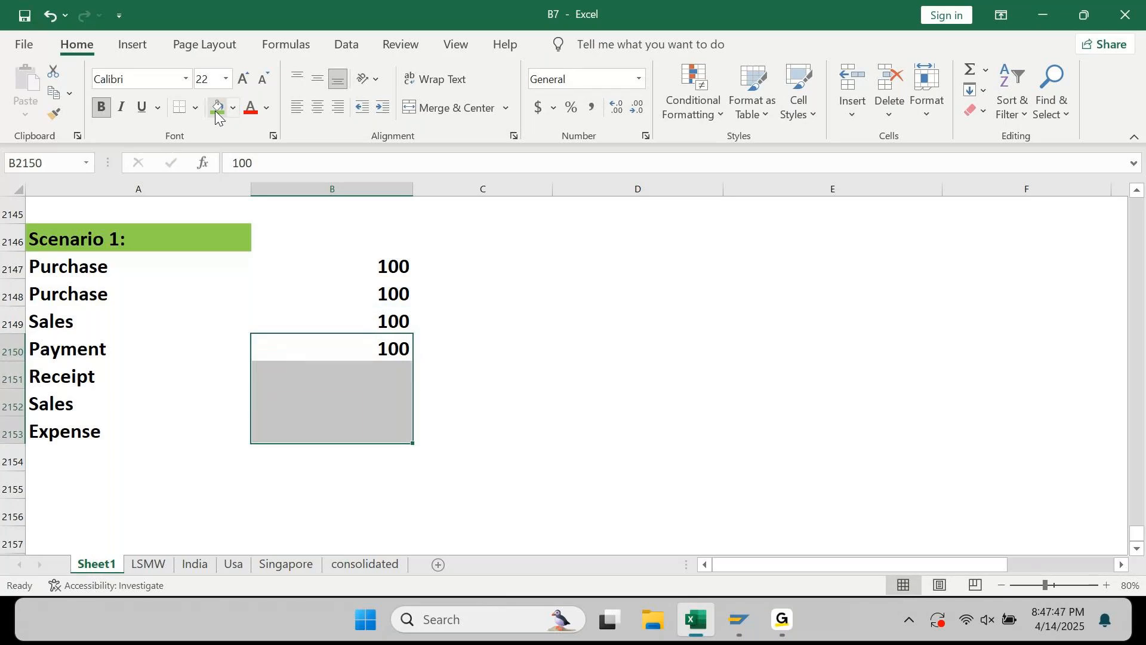
key(ctrl+d)
Add the column header "Amount" in B2146 above the scenario values
key(ctrl+Up)
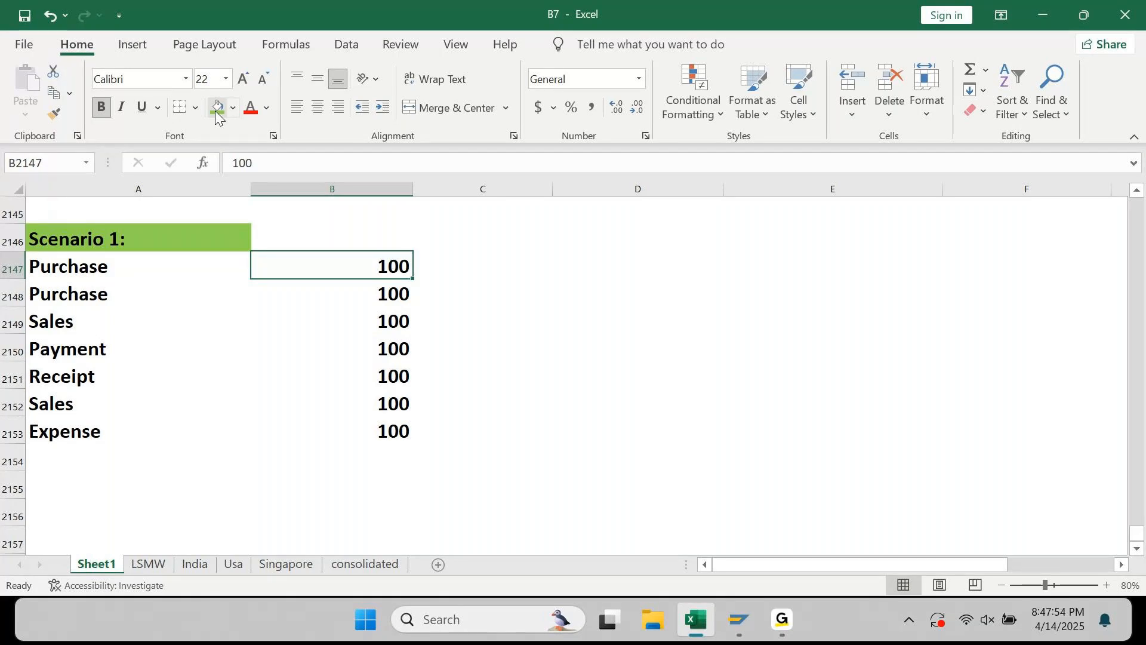
key(ctrl+shift+Down)
key(Up)
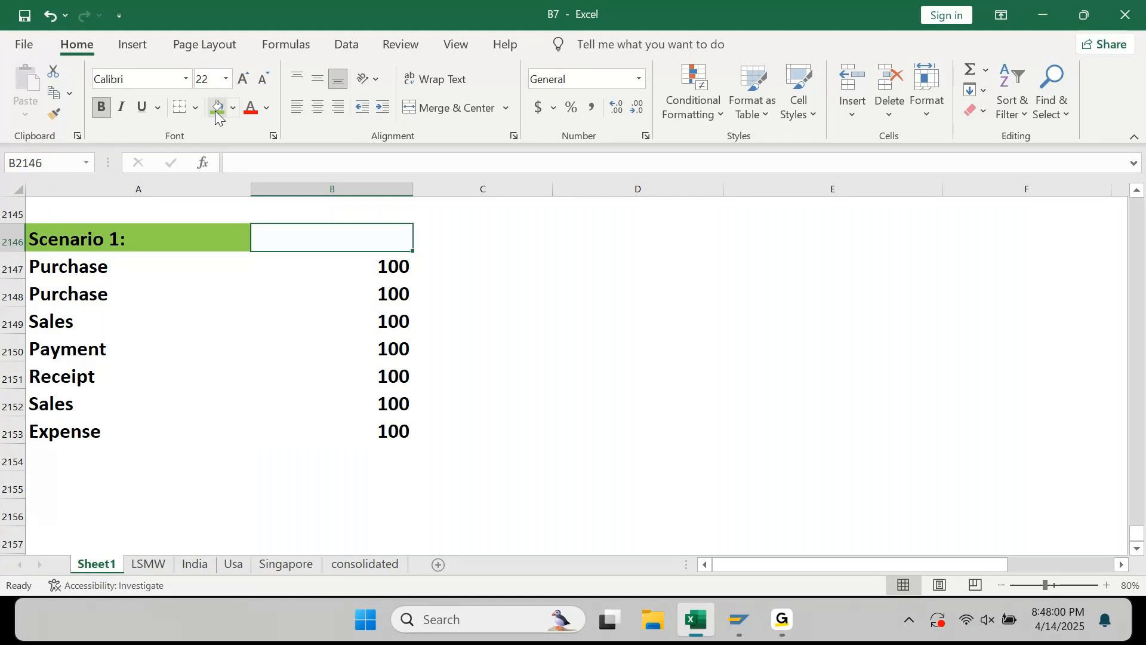
text(Amount)
key(Return)
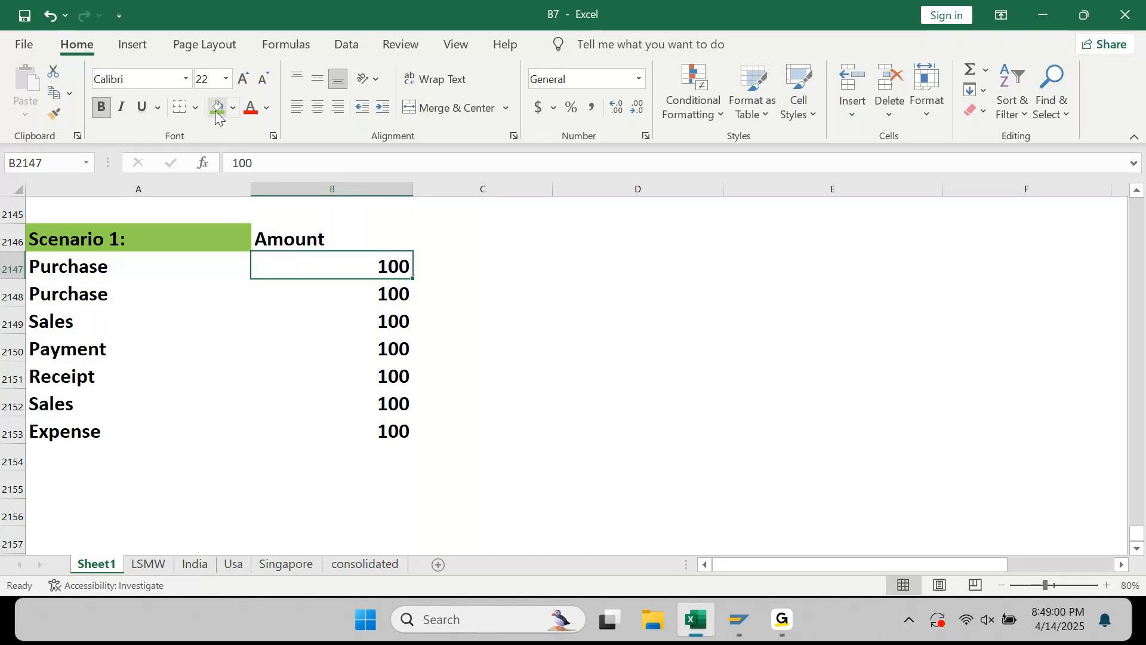
Start a summary beside the scenario list with the labels "Purchases" in D2147 and "Sales" in D2148
key(Right)
key(Right)
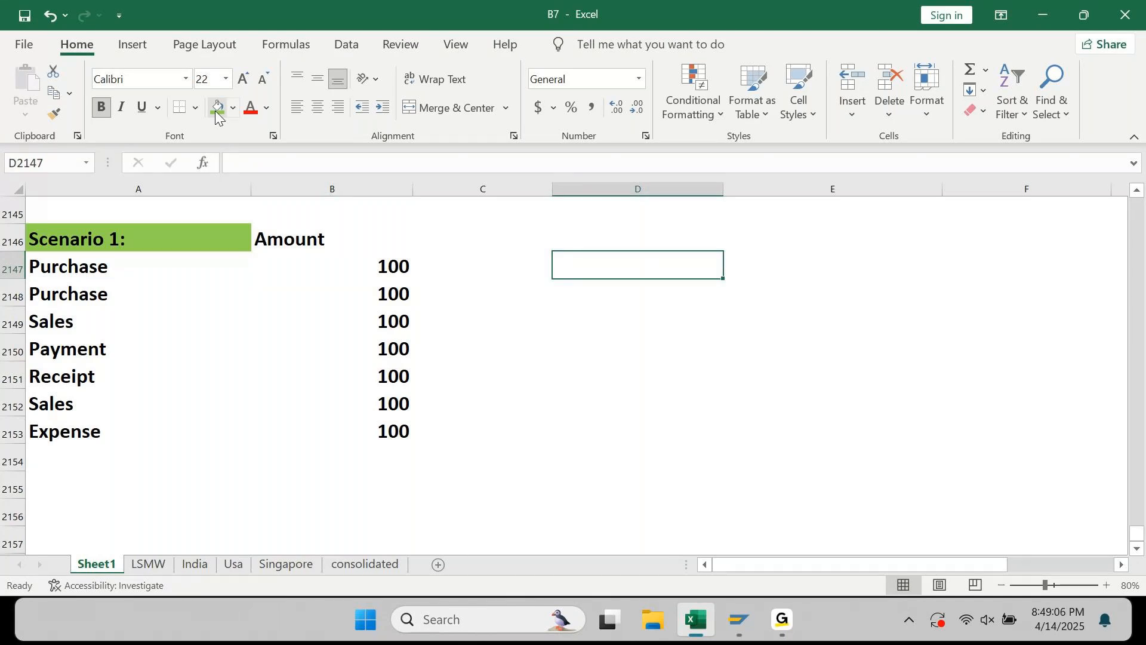
key(Right)
text(Pue)
key(BackSpace)
key(BackSpace)
key(BackSpace)
key(Left)
text(Purchases)
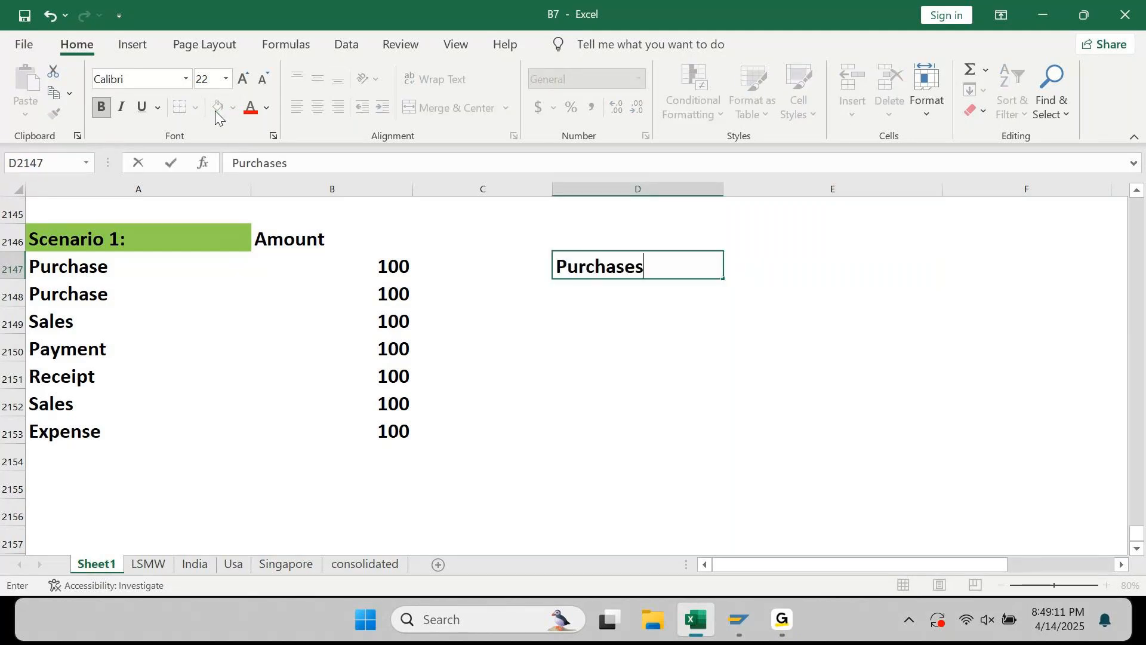
key(Return)
text(Sales)
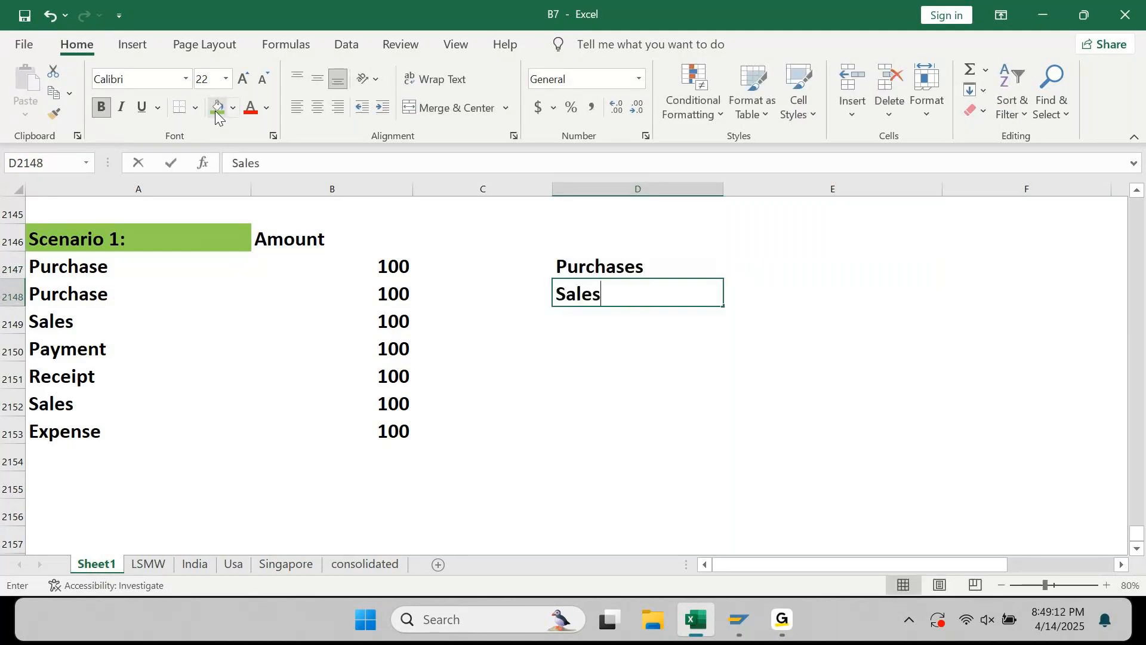
key(Return)
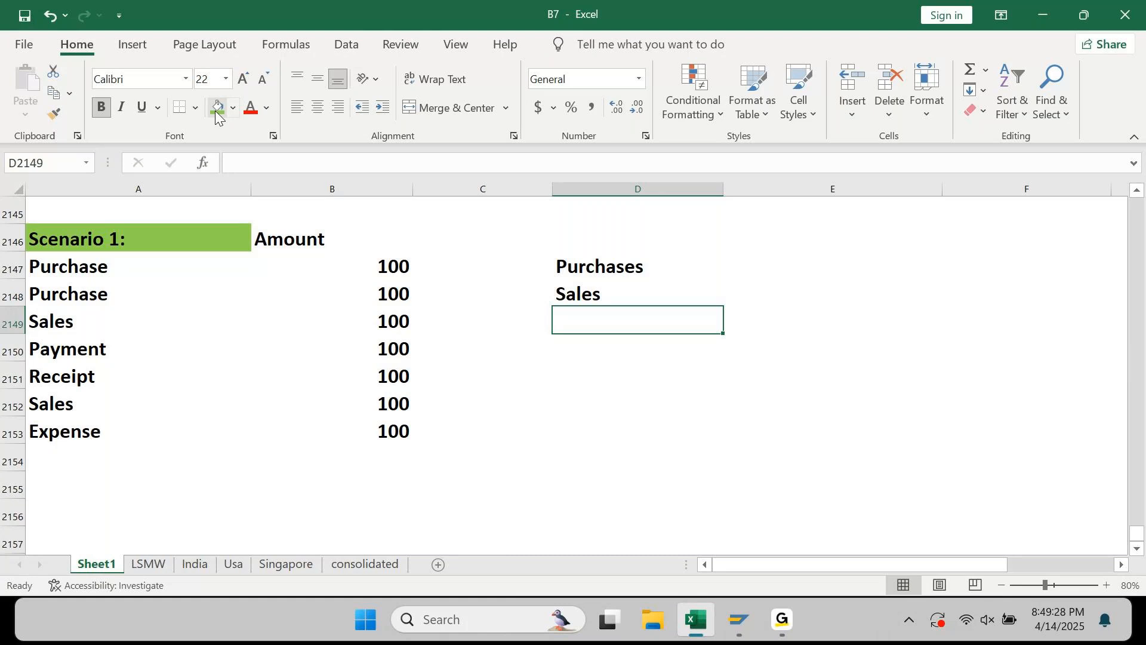
Highlight the two Purchase entries in A2147 and A2148 with a dark gold fill
key(Left)
key(Left)
key(Left)
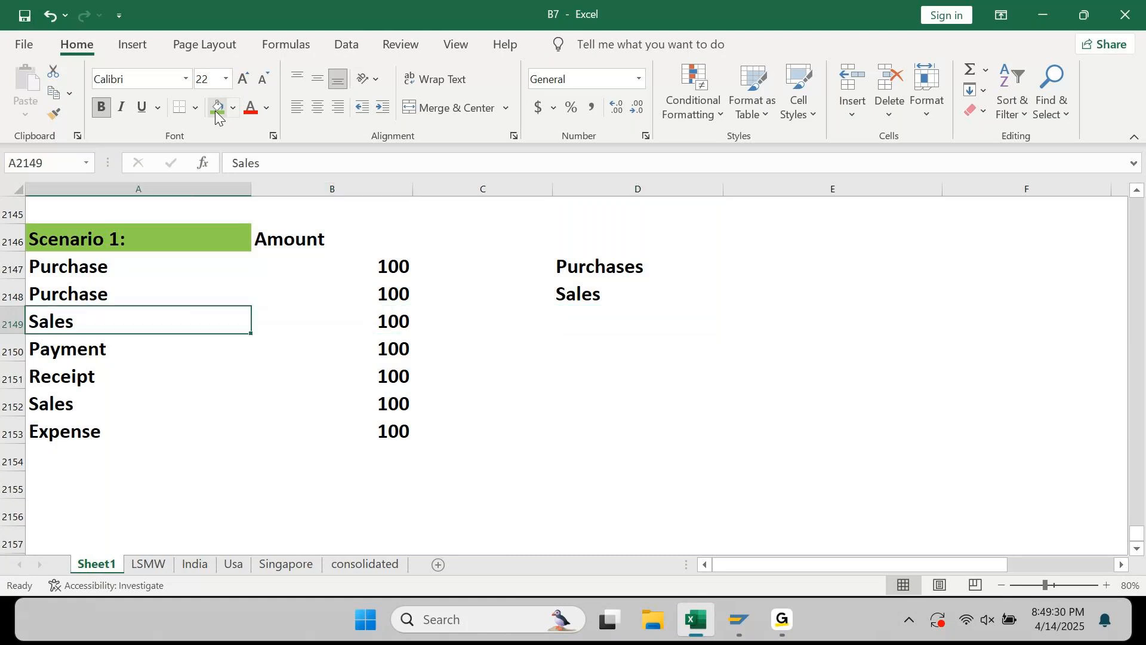
key(Up)
key(Up)
key(Right)
key(Right)
key(Right)
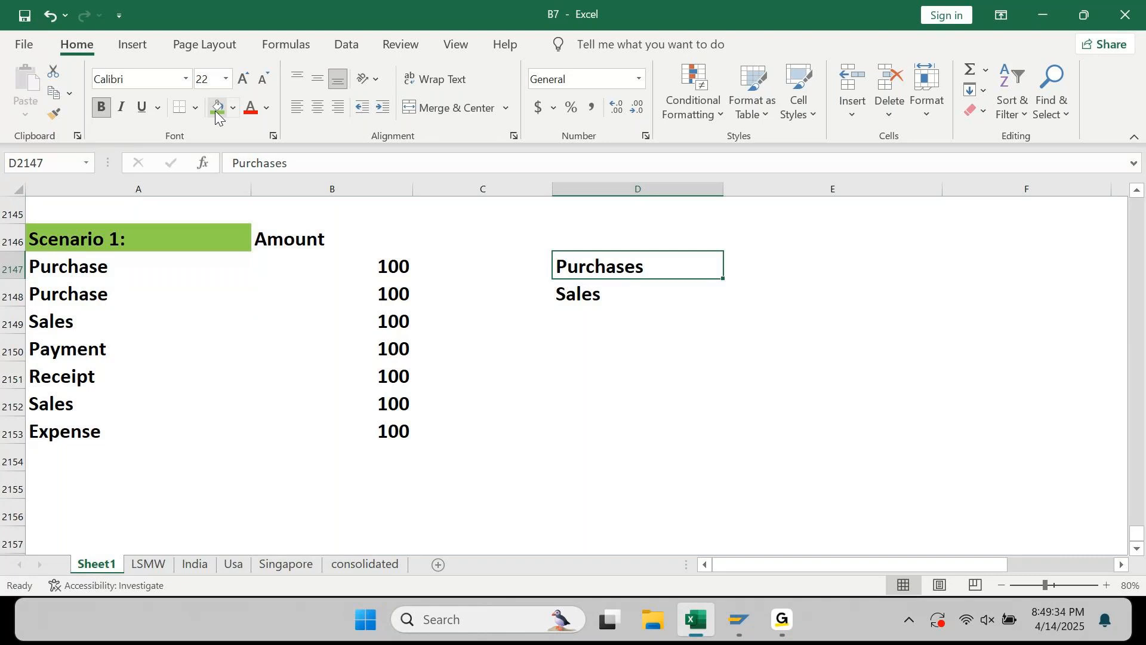
key(Right)
key(Left)
key(Home)
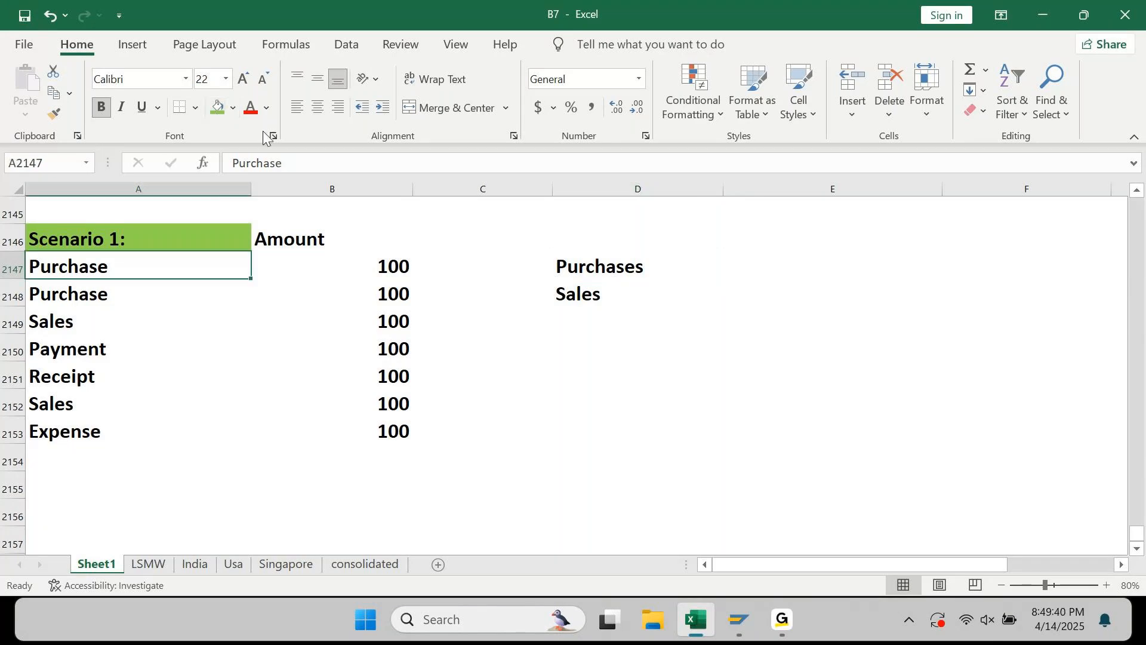
click(236, 114)
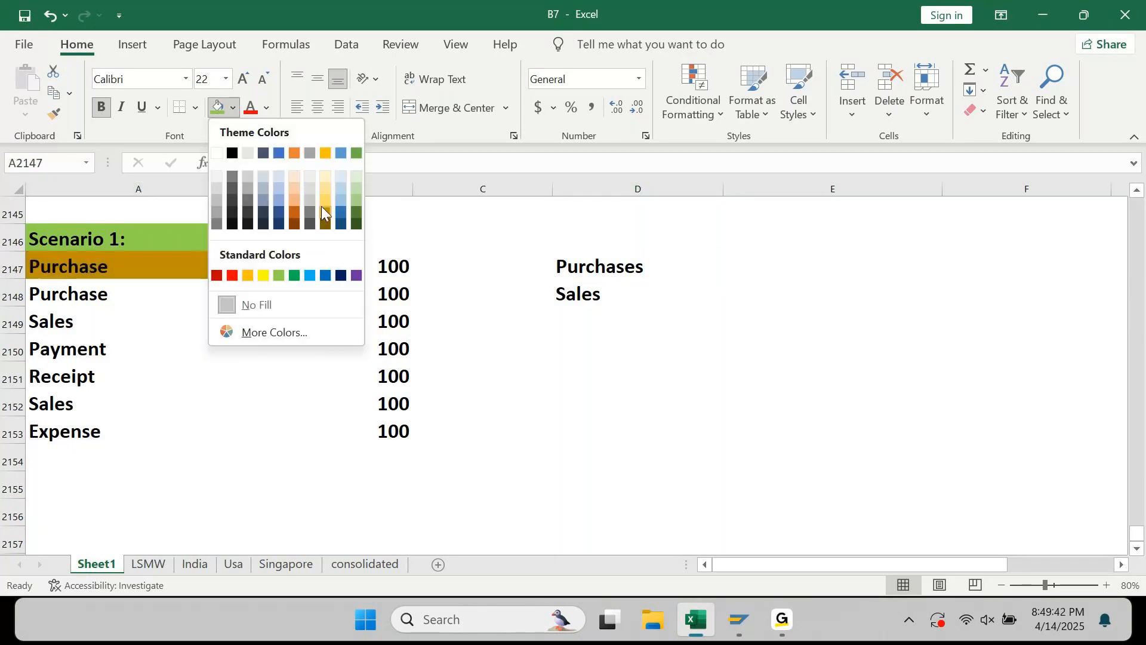
click(322, 206)
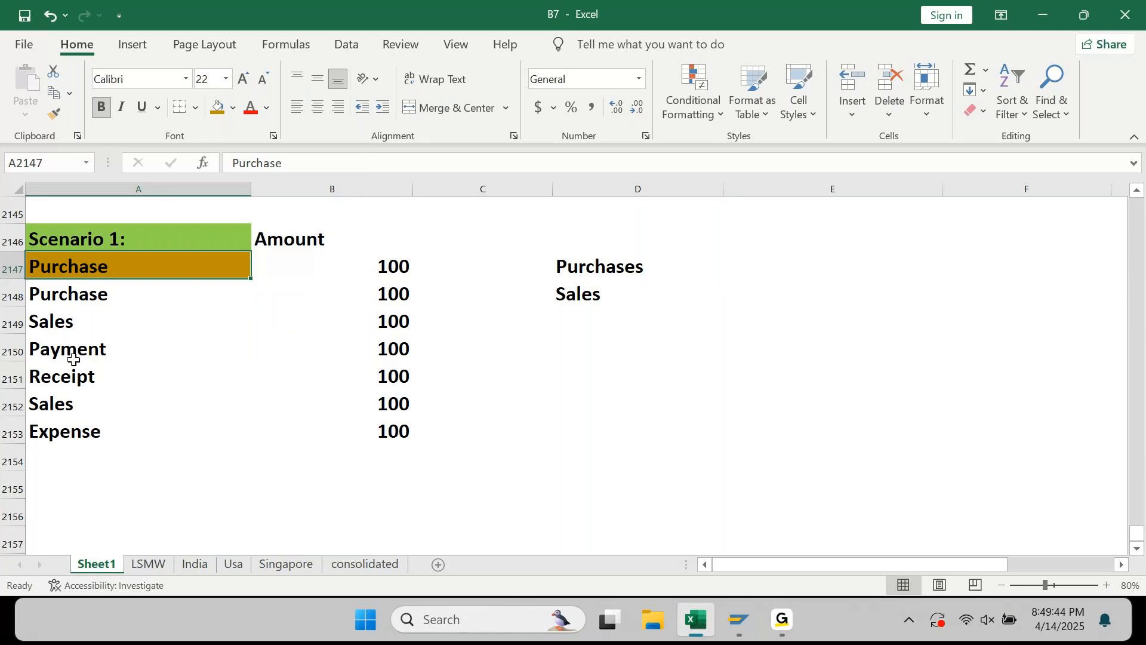
click(77, 300)
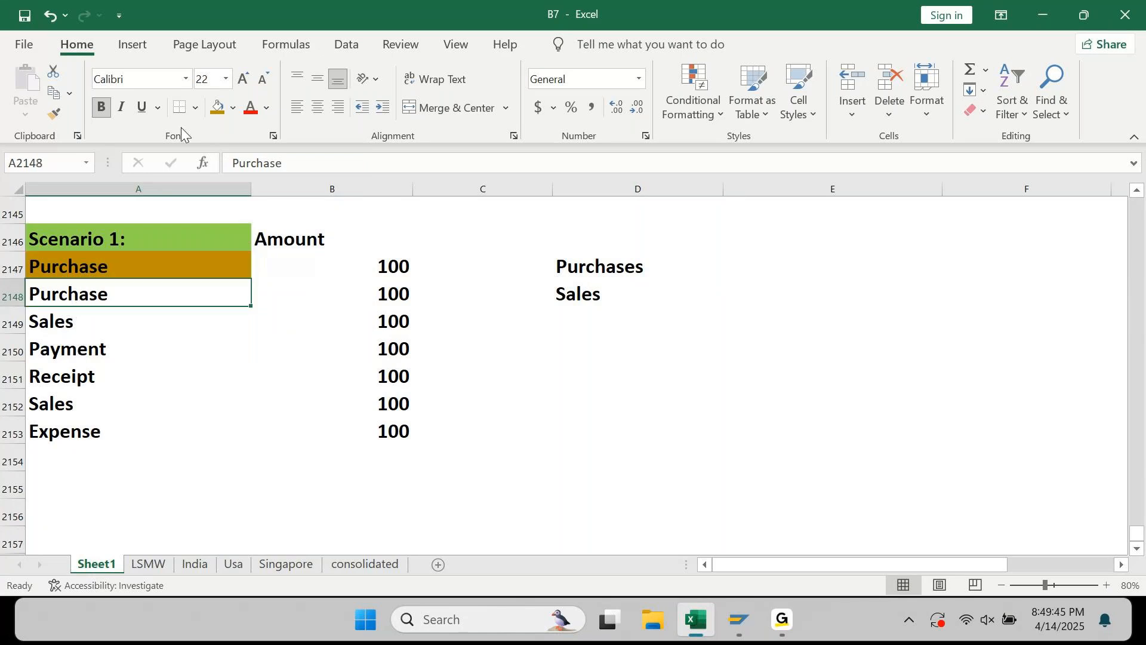
click(217, 109)
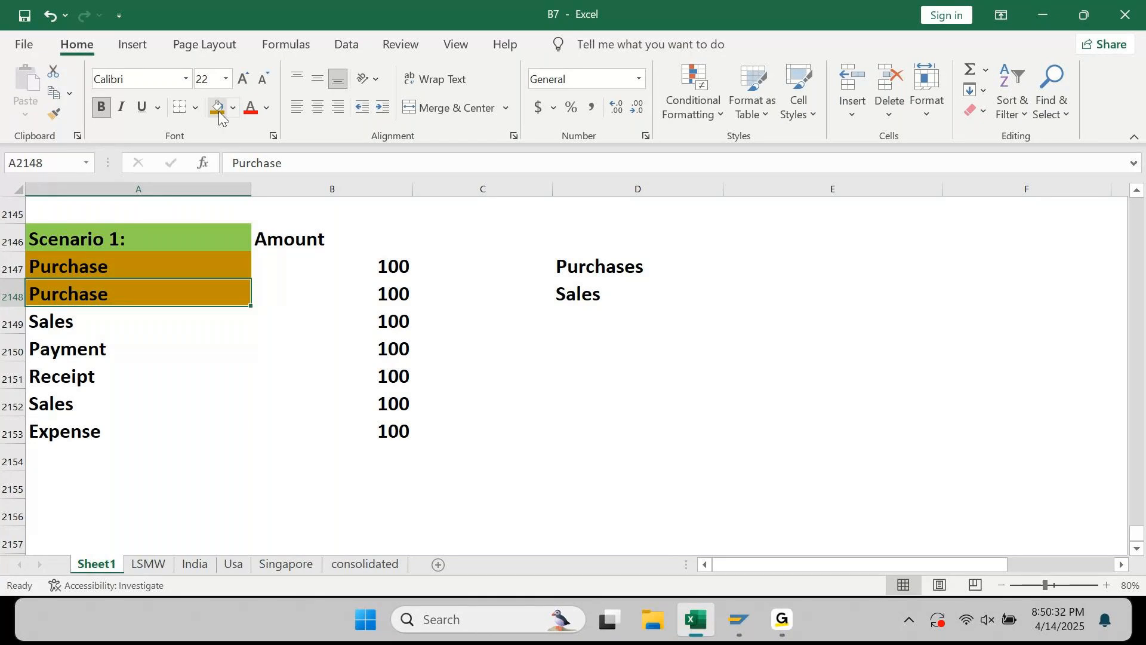
Enter 200 in E2147 as the total for Purchases in the summary
key(Right)
key(Right)
key(Right)
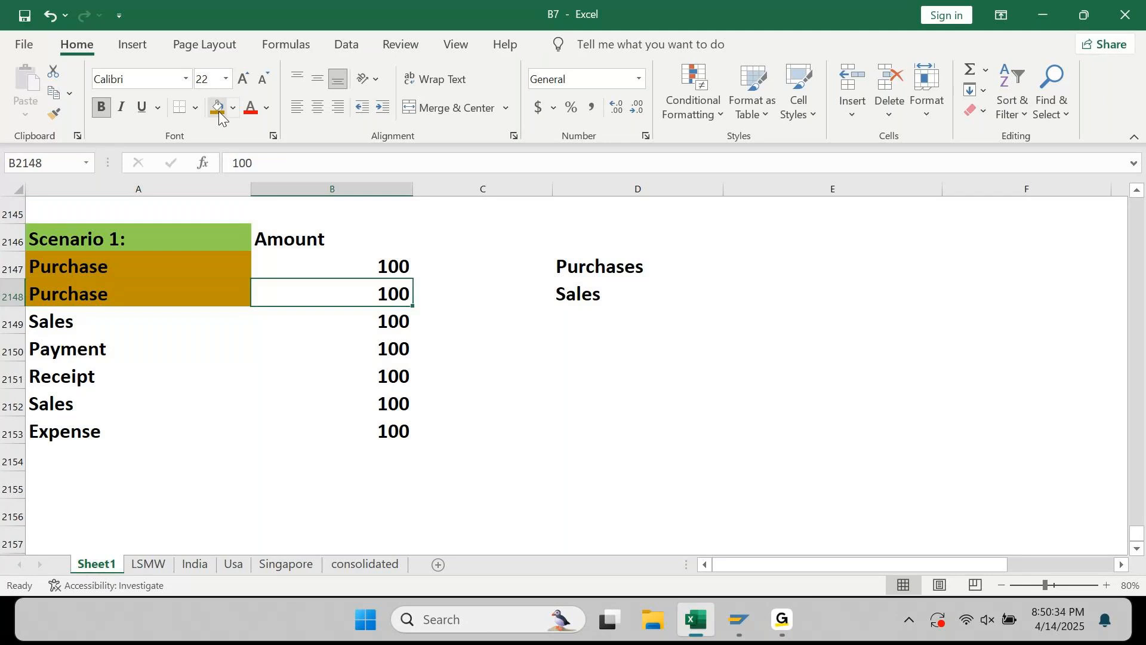
key(Up)
key(Right)
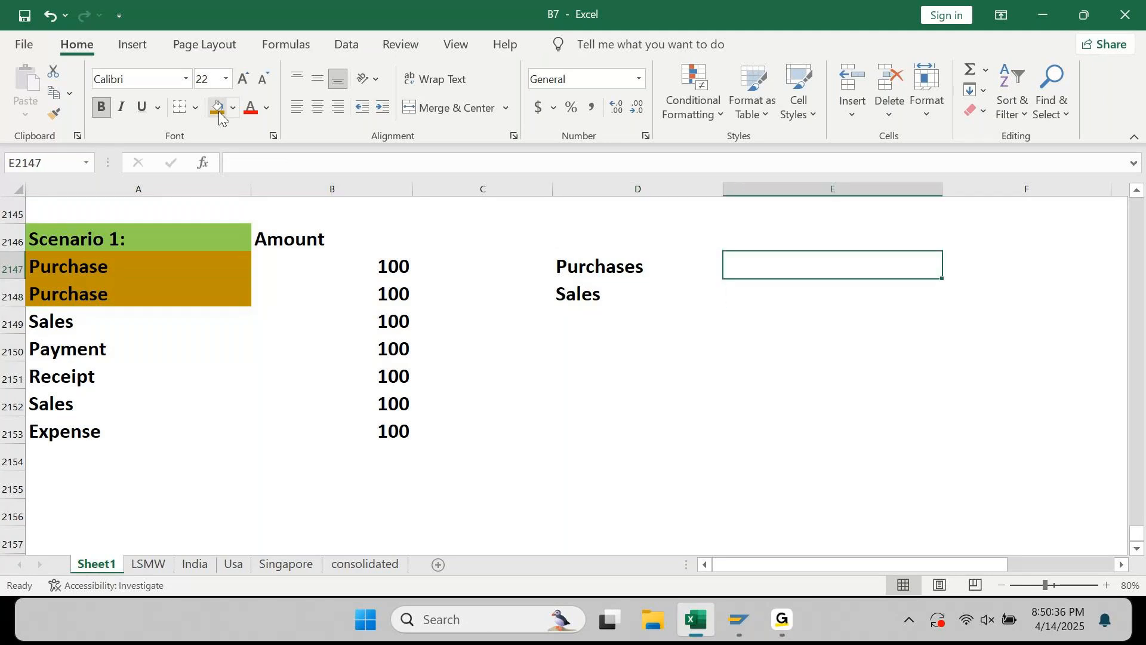
text(200)
key(Return)
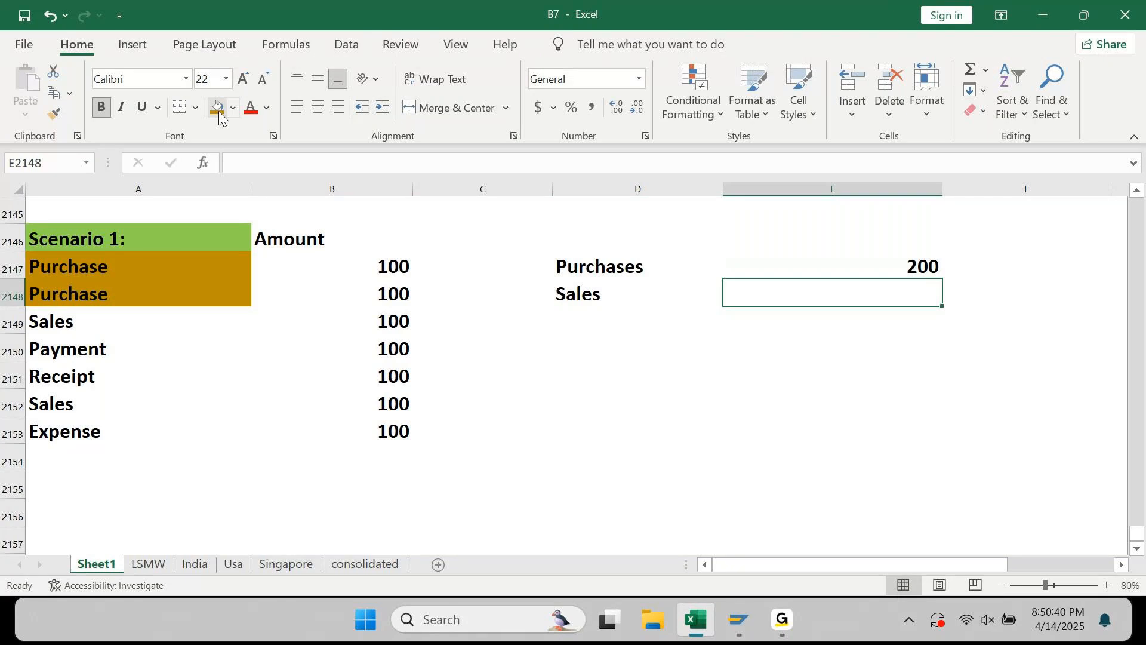
Fill the summary label Purchases in D2147 with dark gold and the label Sales in D2148 with light blue
key(Home)
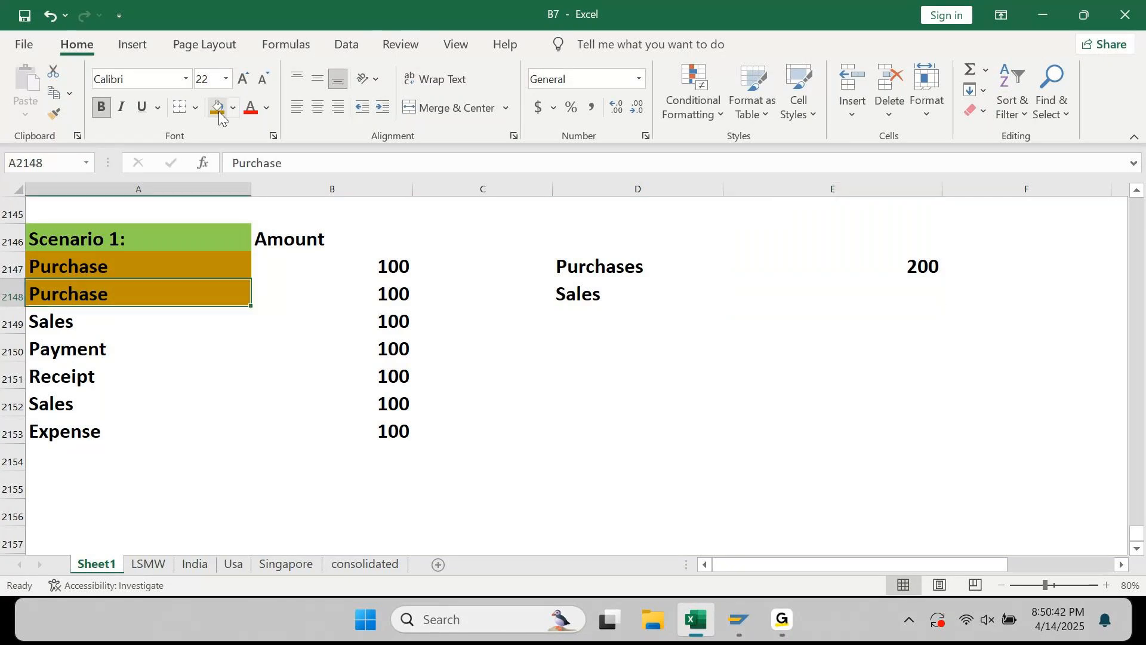
key(Up)
key(Right)
key(Right)
key(Right)
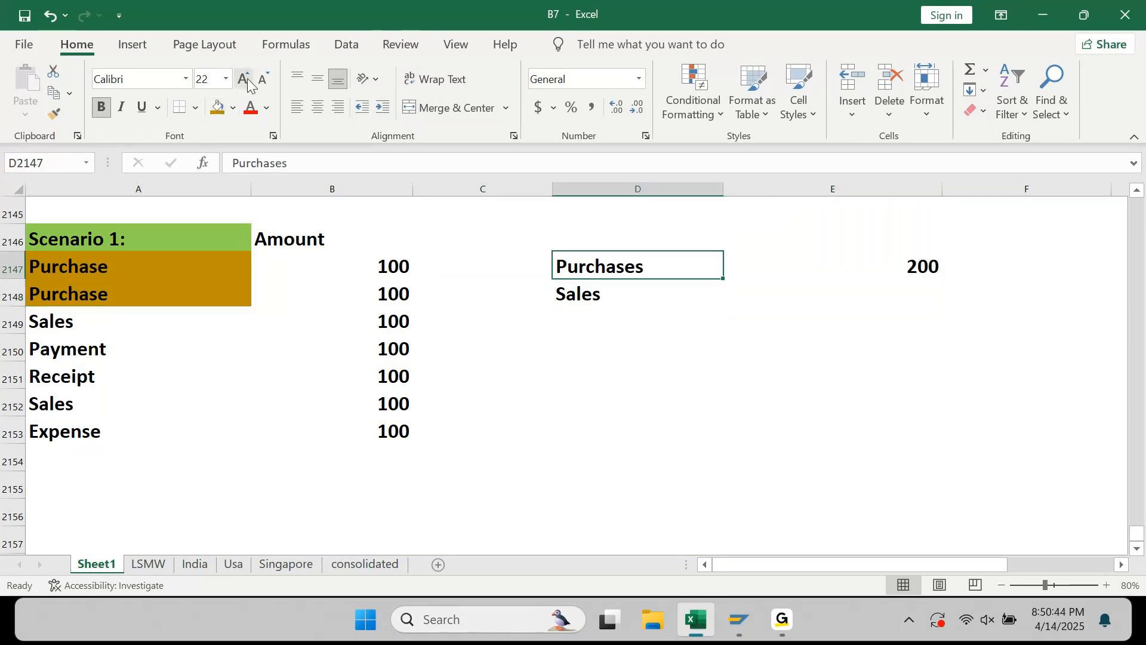
click(221, 113)
key(Down)
click(233, 107)
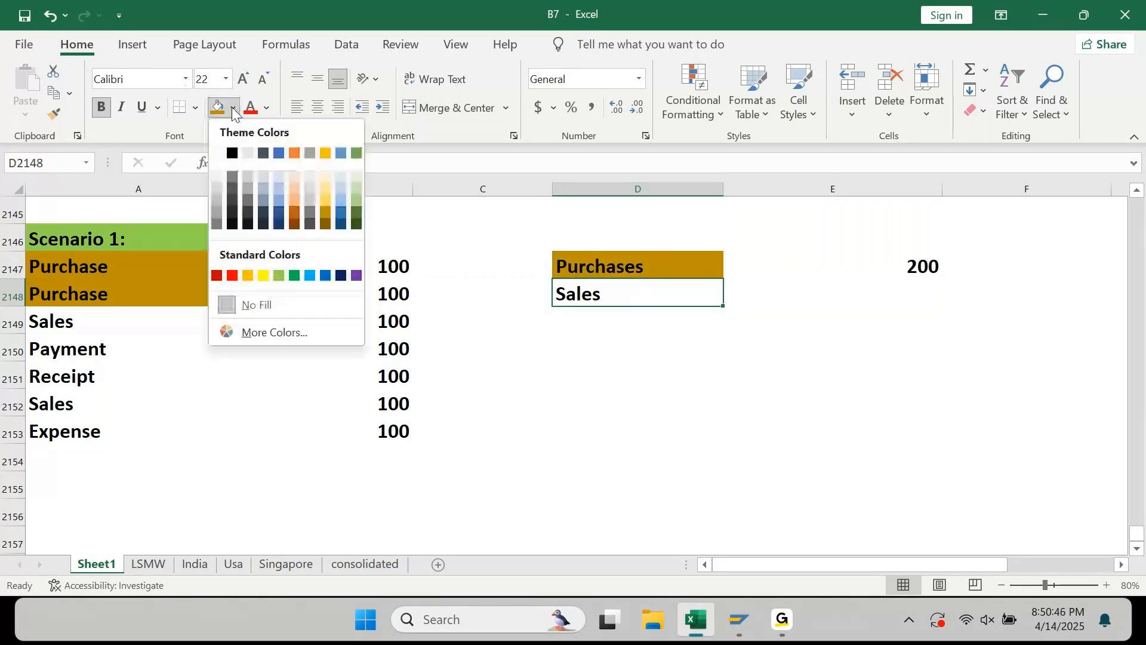
click(309, 275)
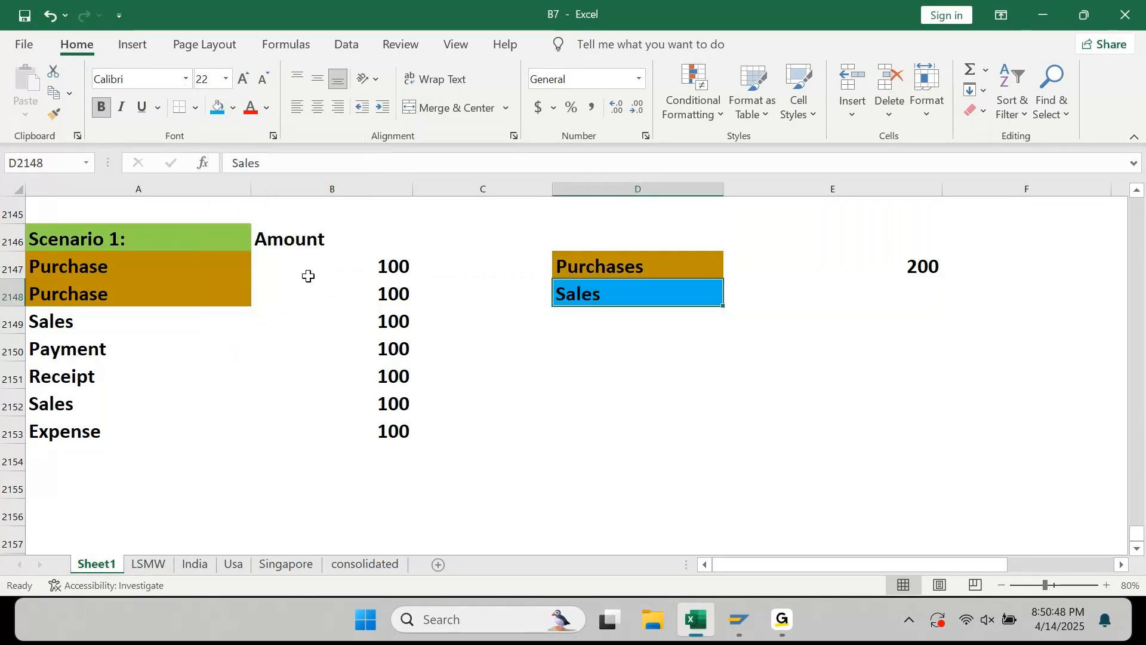
Highlight the two Sales entries in A2149 and A2152 with the light blue fill
key(Down)
key(Left)
key(Left)
key(Left)
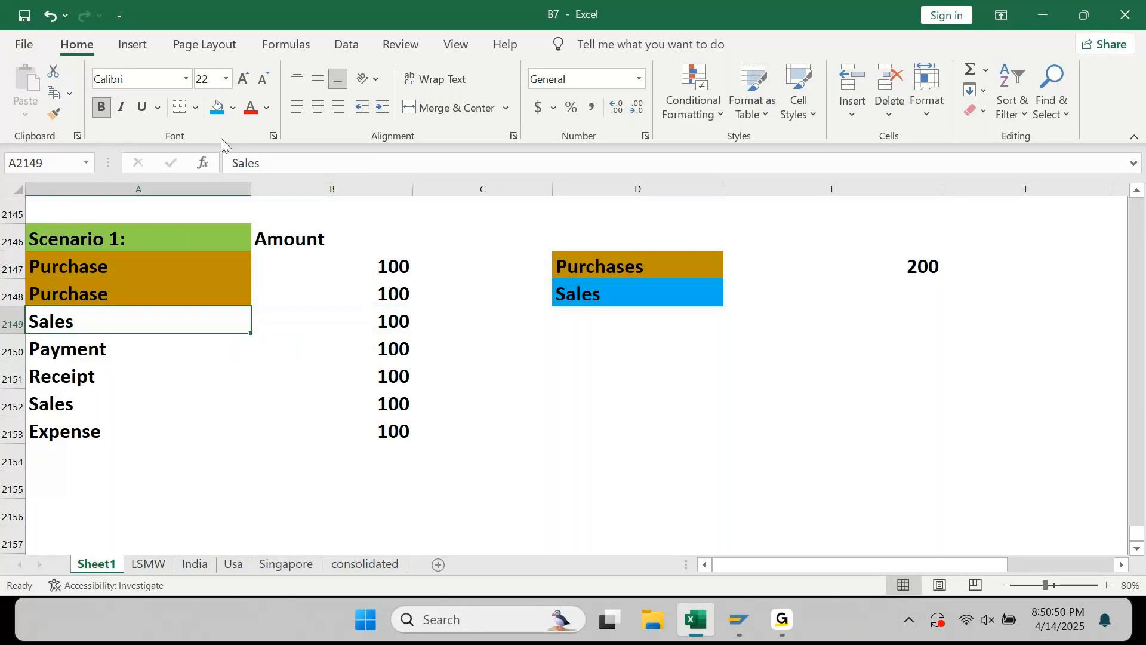
click(220, 115)
key(Down)
key(Down)
key(Down)
key(Down)
key(Up)
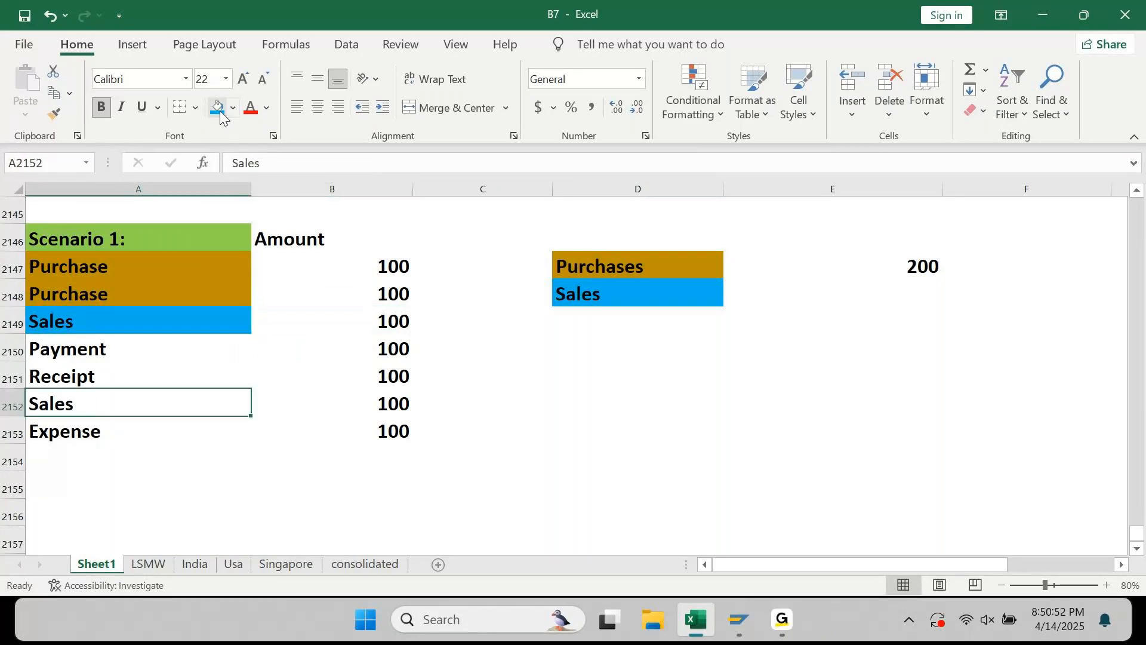
click(220, 115)
Enter 200 in E2148 as the total for Sales in the summary
key(Right)
key(Right)
key(Right)
key(Right)
key(Right)
key(Up)
key(Up)
key(Up)
key(Up)
key(Left)
text(200)
key(Return)
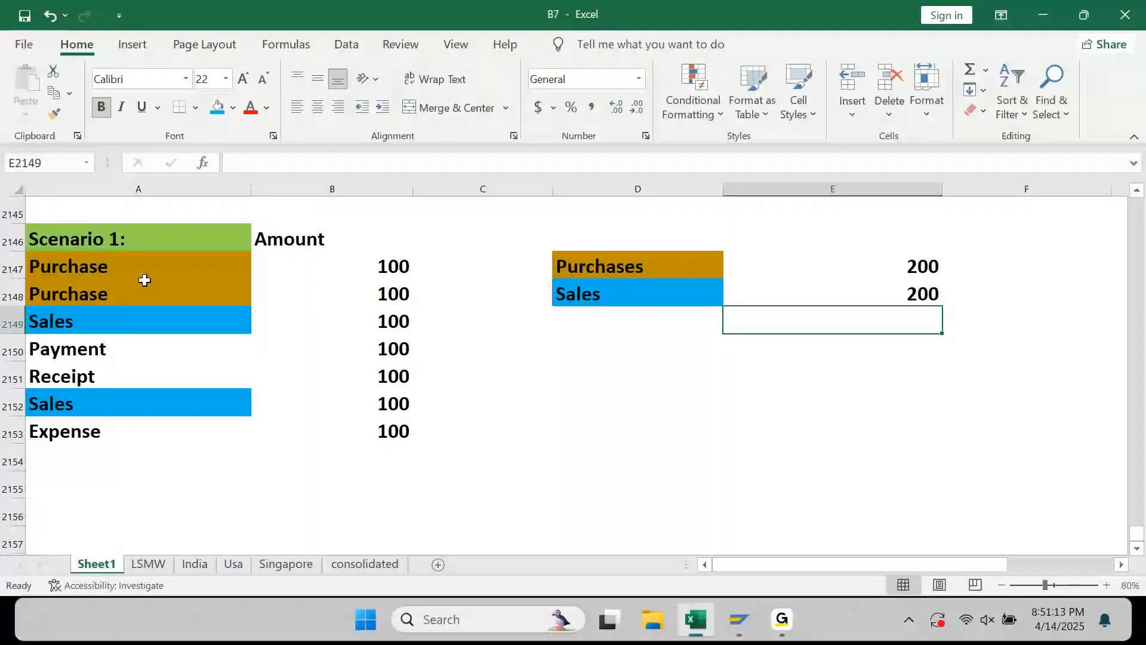
Append the document type KR to the Purchases label in D2147 and DR to the Sales label in D2148
drag(144, 280, 140, 286)
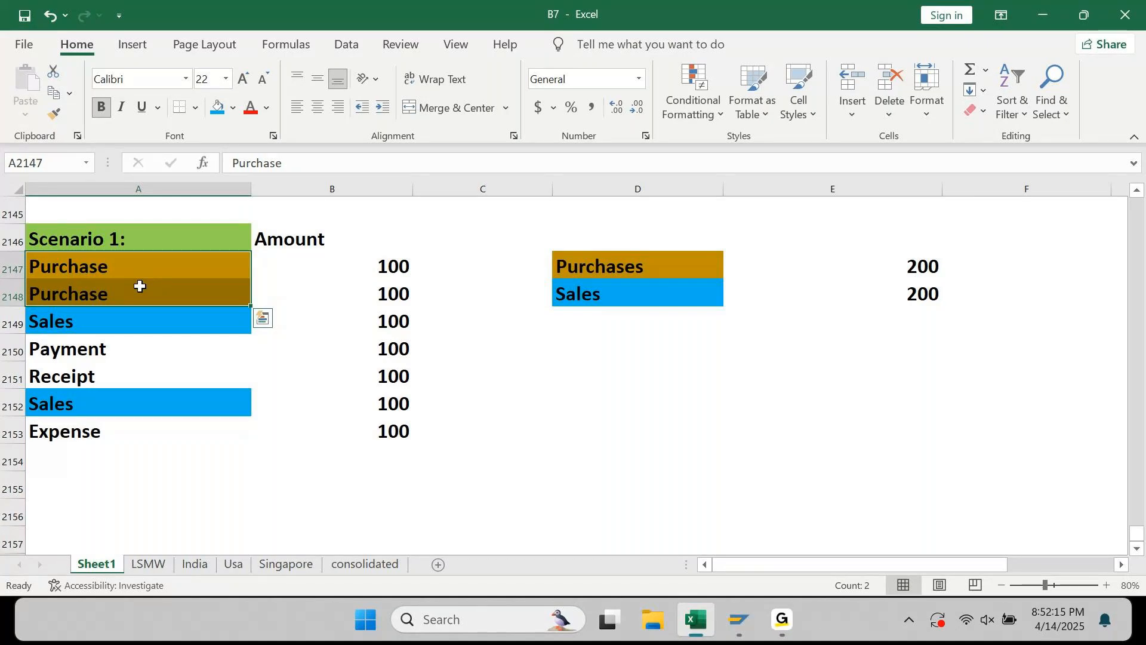
key(Right)
key(Right)
key(Right)
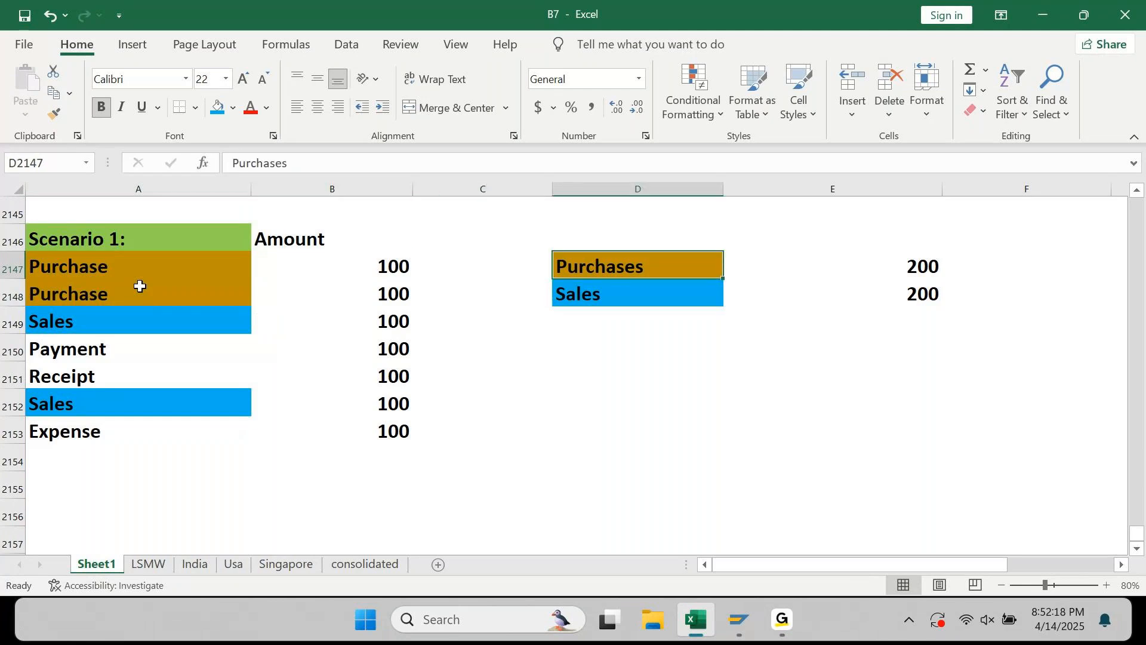
key(Right)
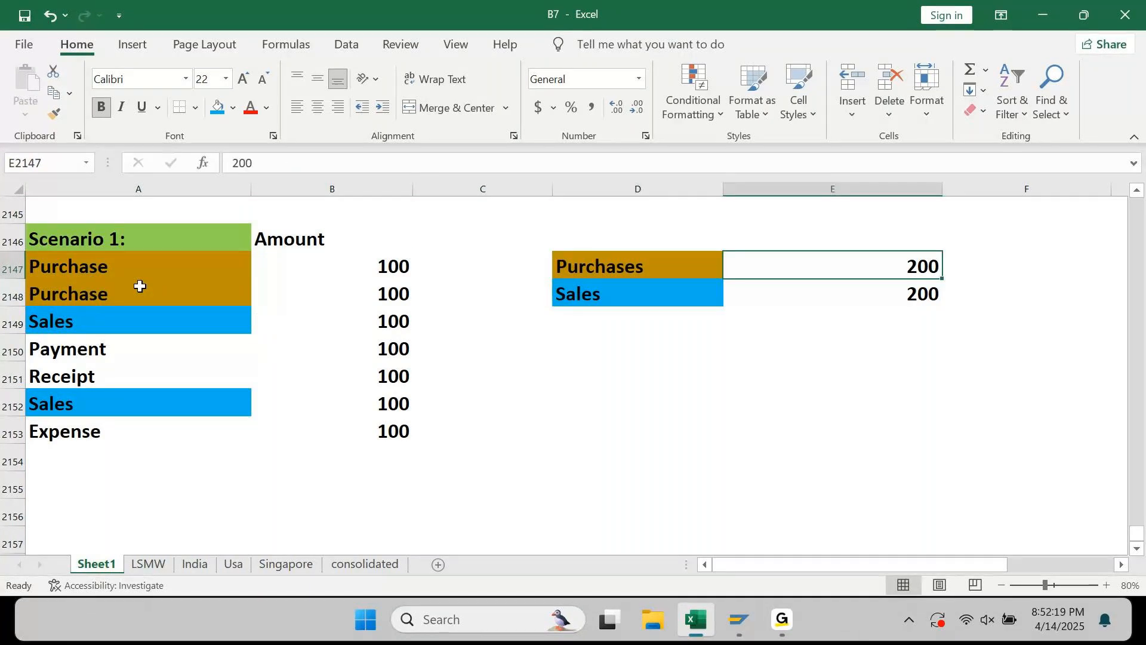
key(Left)
text(KR)
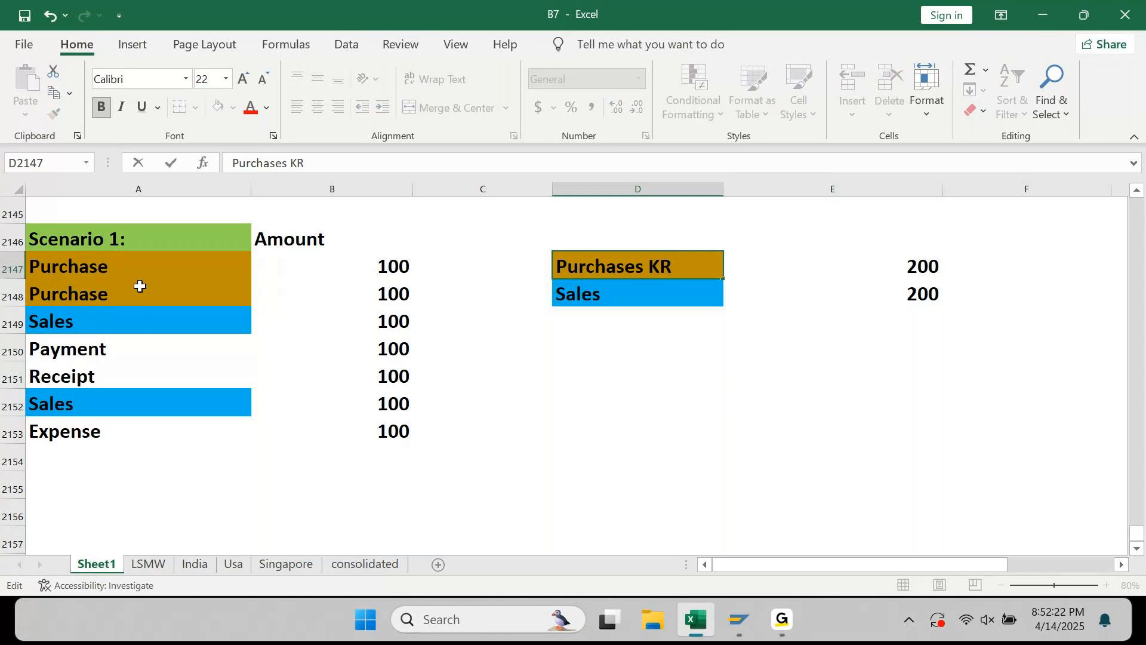
key(Return)
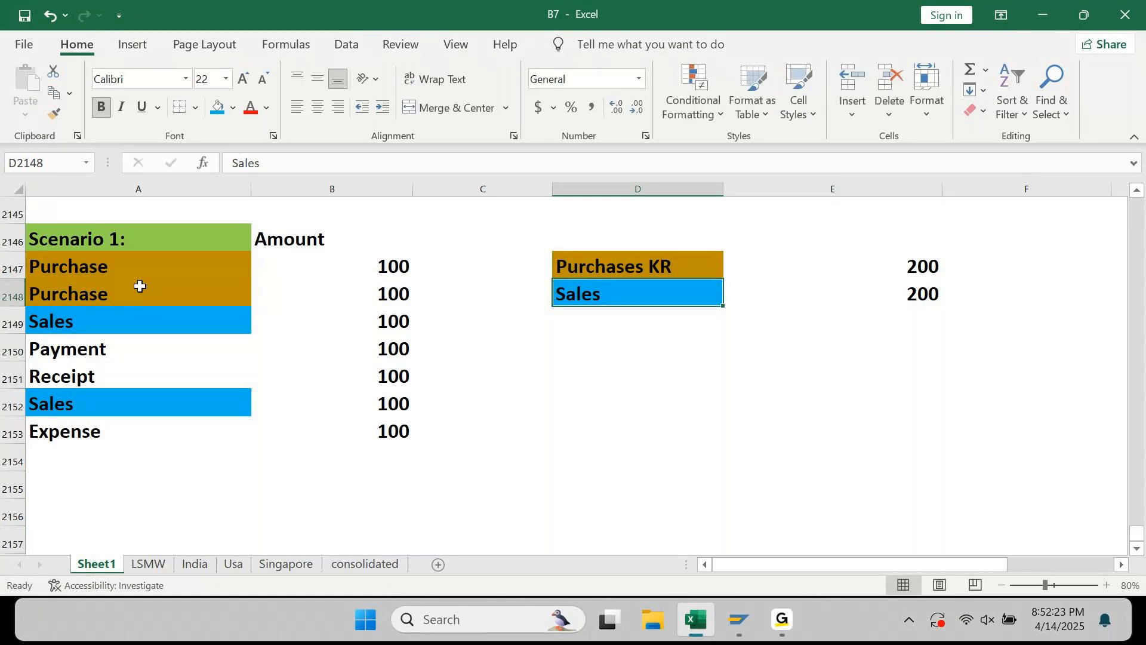
key(F2)
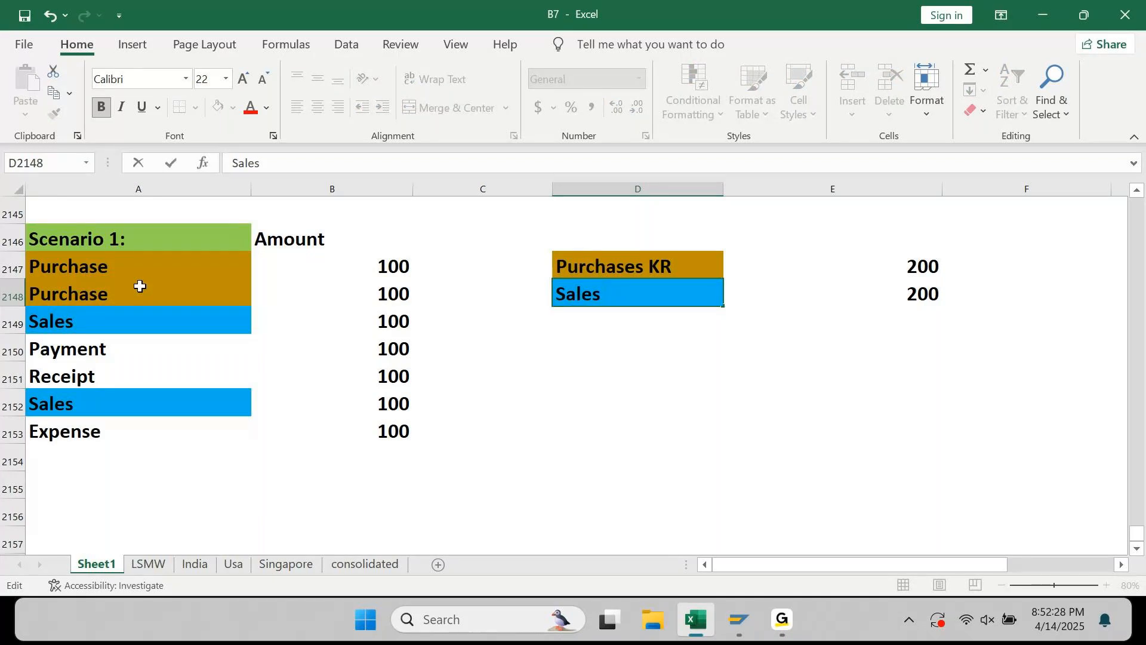
text(DR)
key(Return)
Append KR to the Purchase entry in A2147 and copy it down to A2148
key(Left)
key(Left)
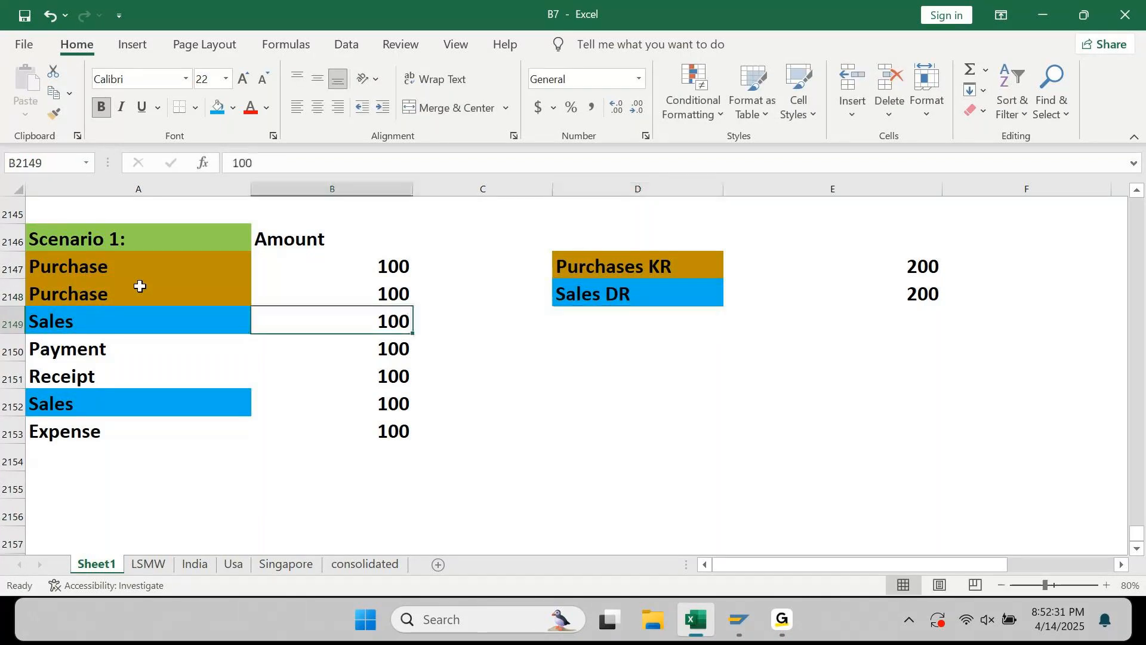
key(Left)
key(Up)
key(Up)
key(F2)
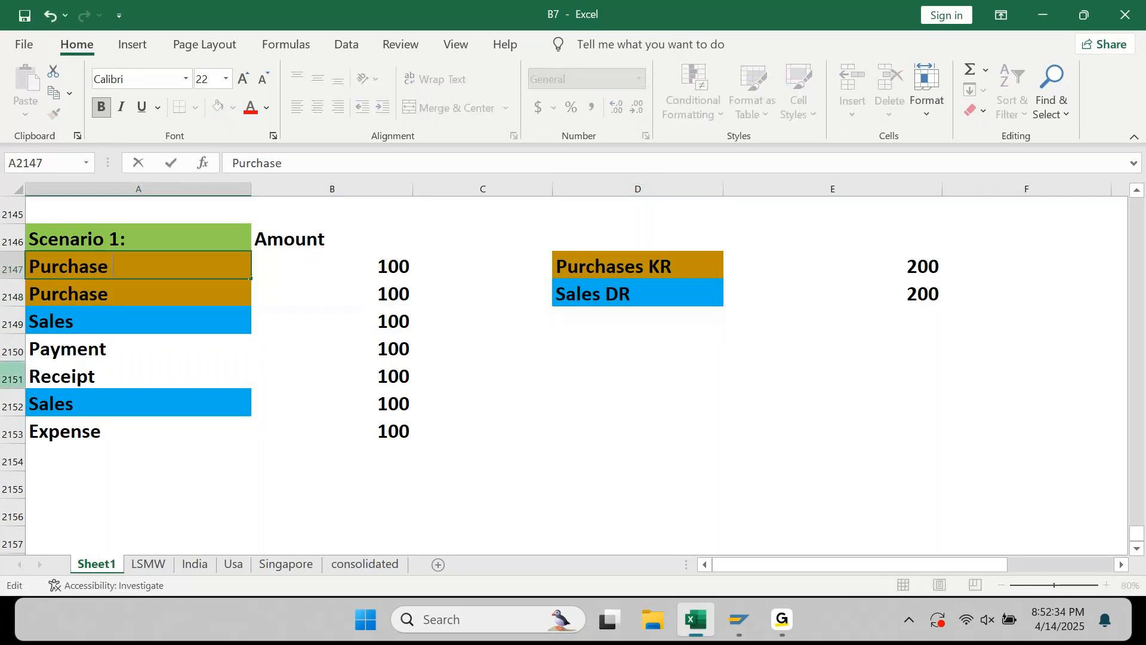
text(KR\)
key(Return)
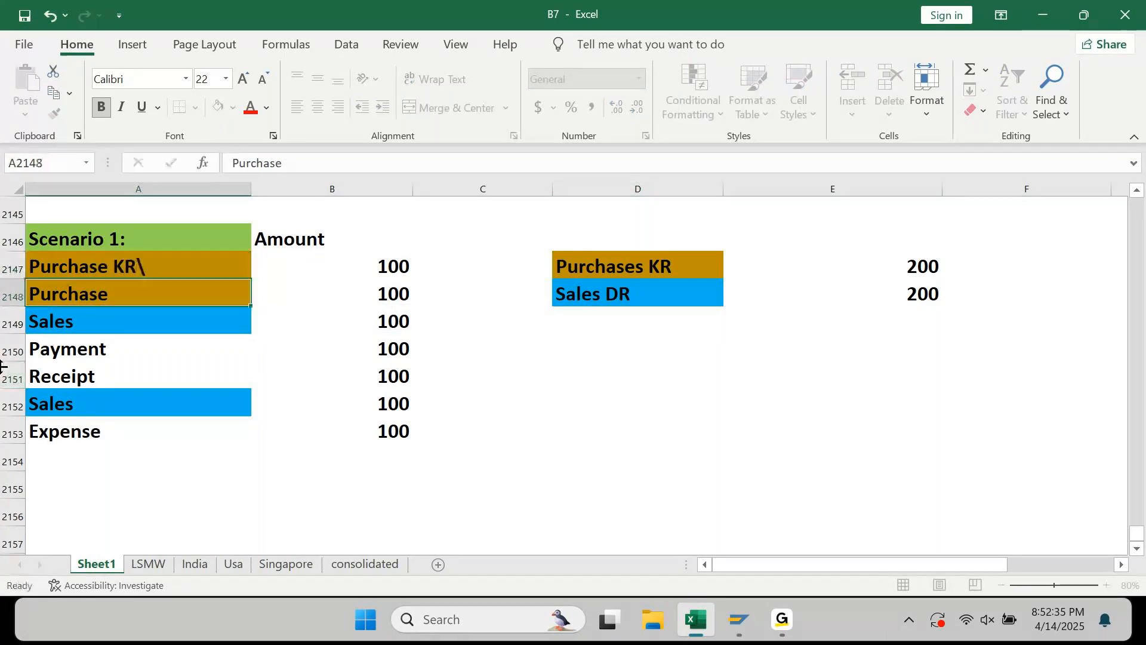
key(Up)
key(F2)
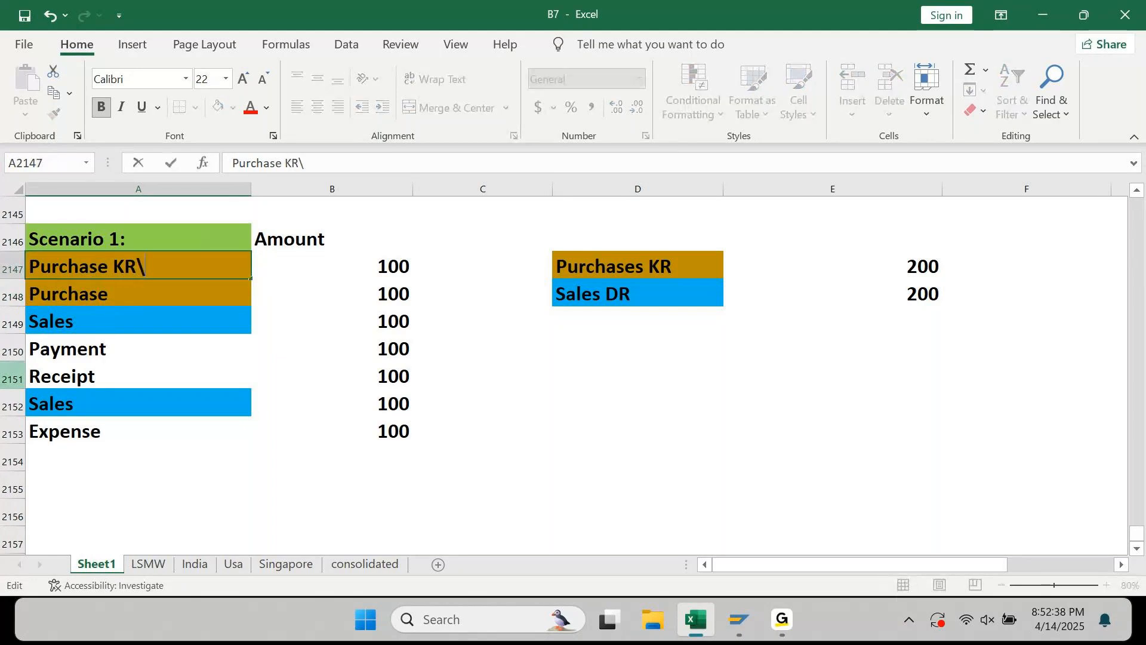
key(BackSpace)
key(Return)
key(ctrl+d)
Append DR to the Sales entry in A2149 and SA to the Sales entry in A2152
key(Down)
key(Down)
key(Up)
key(F2)
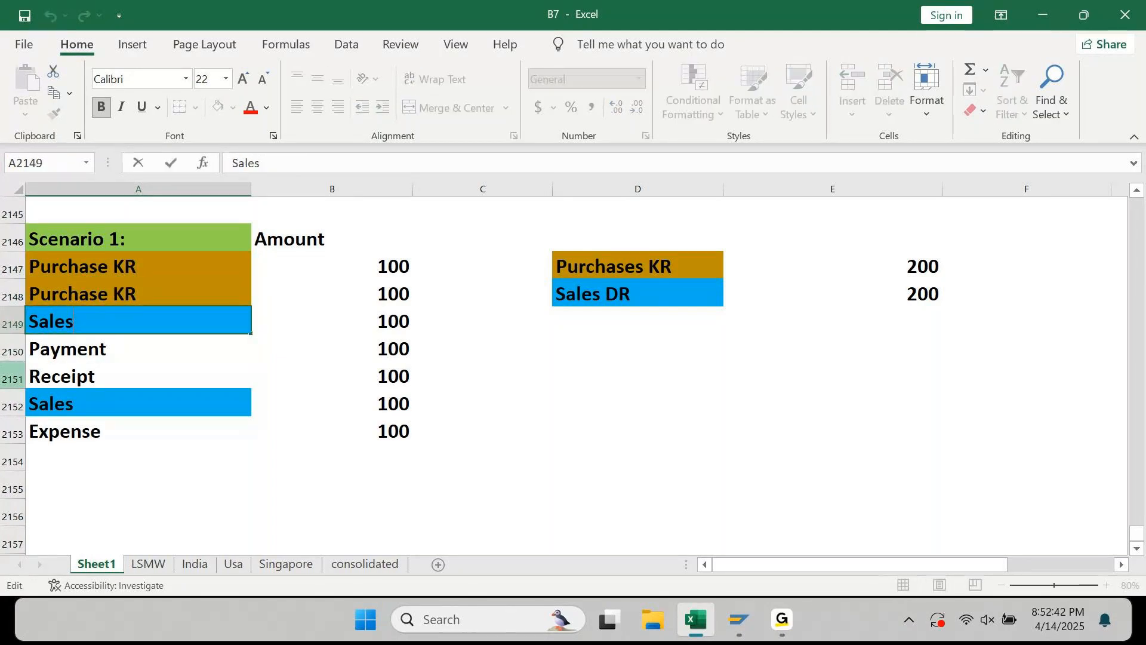
text(DR)
key(Return)
key(Down)
key(Down)
key(F2)
text(SA)
key(Return)
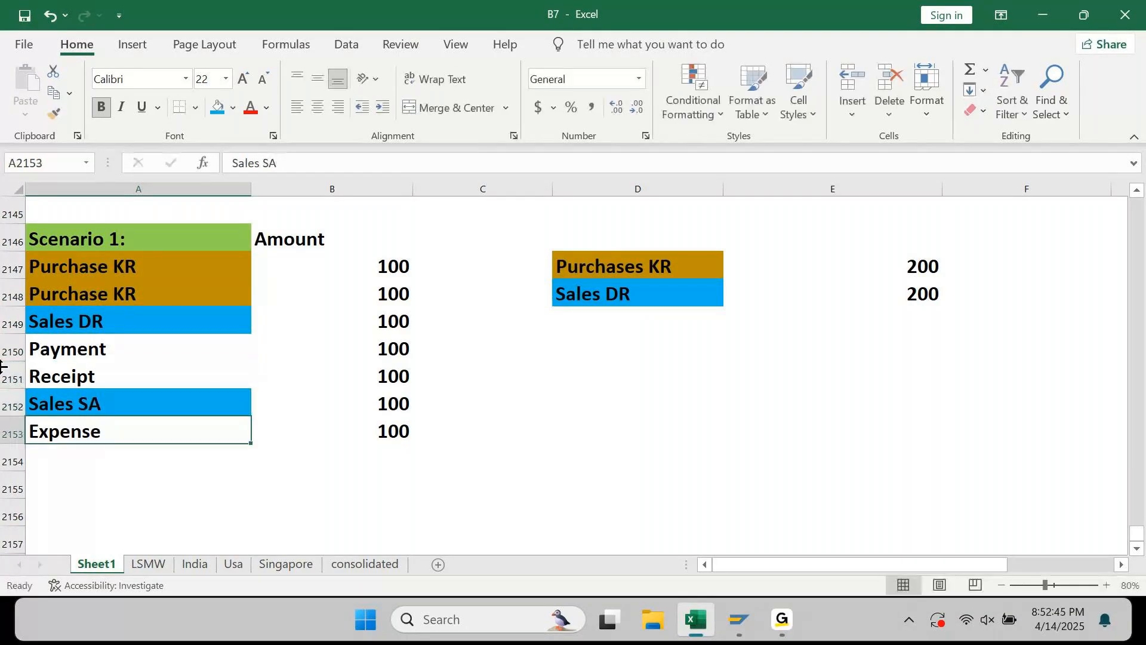
Set the Sales DR total in E2148 to 100
key(Right)
key(Right)
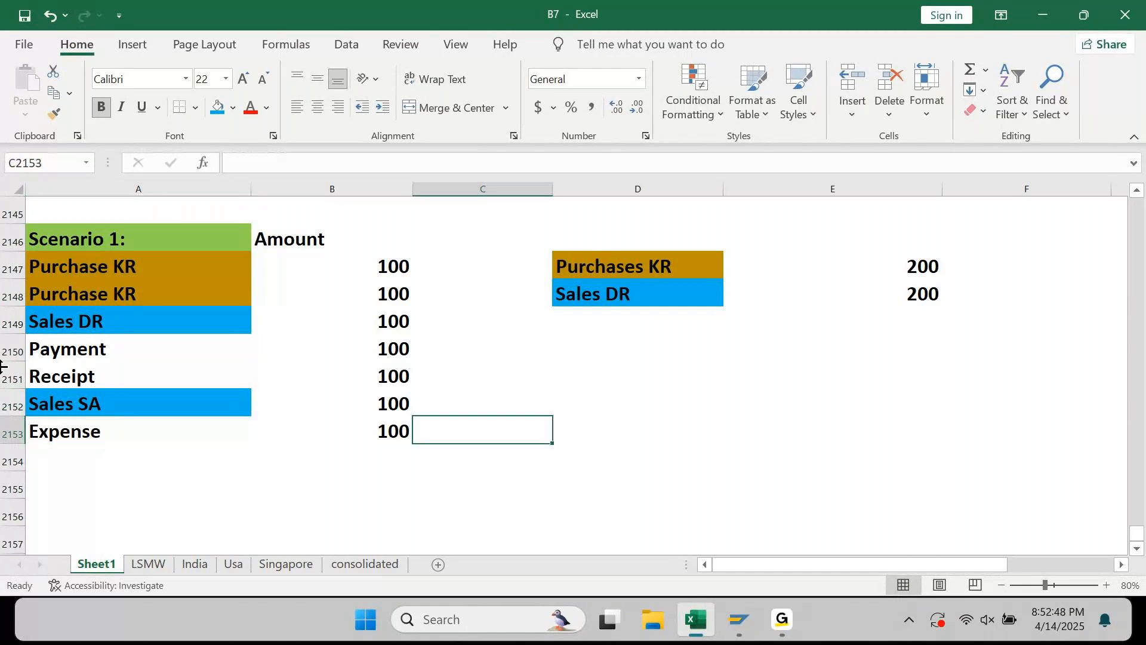
key(Up)
key(Up)
key(Up)
key(Up)
key(Right)
key(Right)
key(Up)
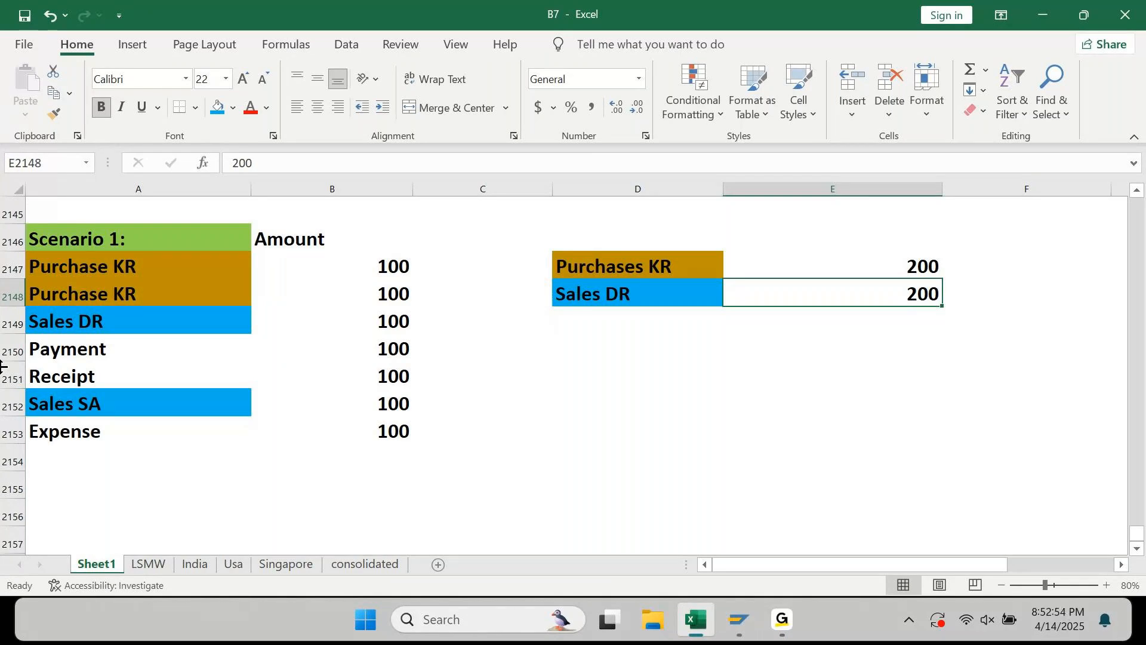
text(100)
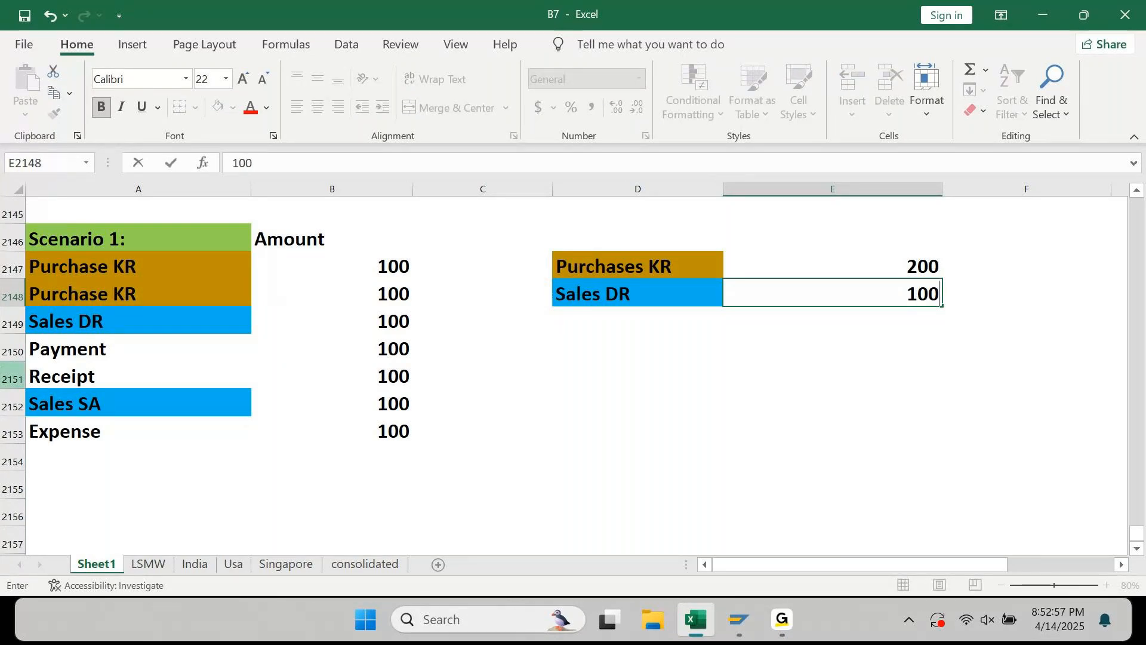
key(Return)
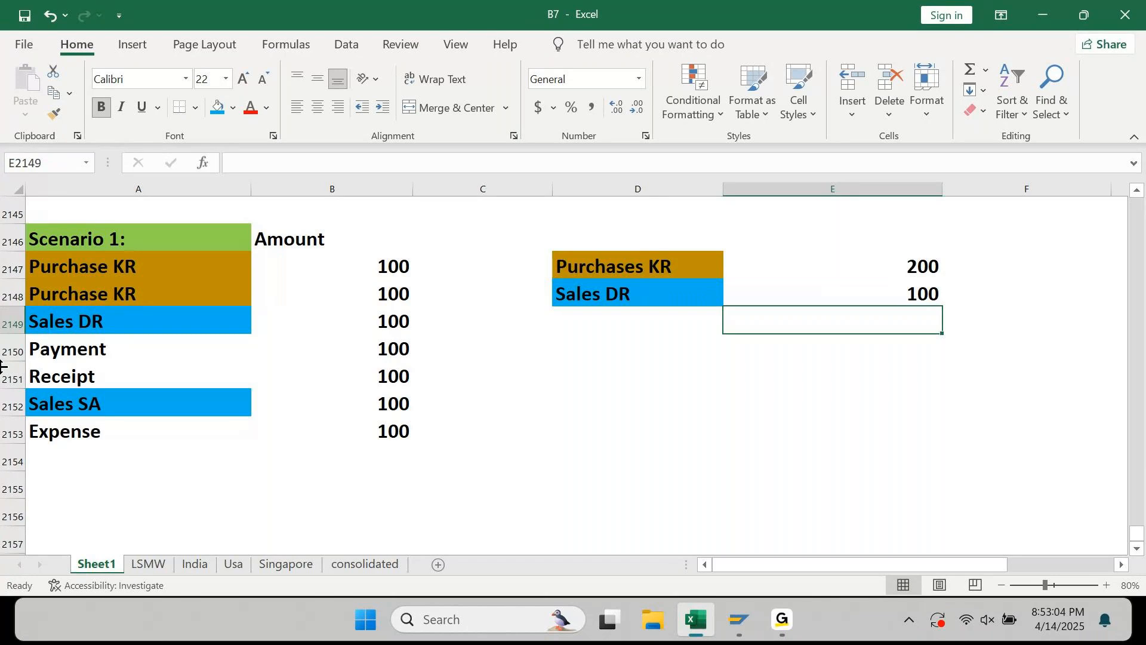
Add a "SALES GL" line in D2151 of the summary with the amount 200 in E2151
key(Left)
key(Down)
key(Down)
text(SALES GL)
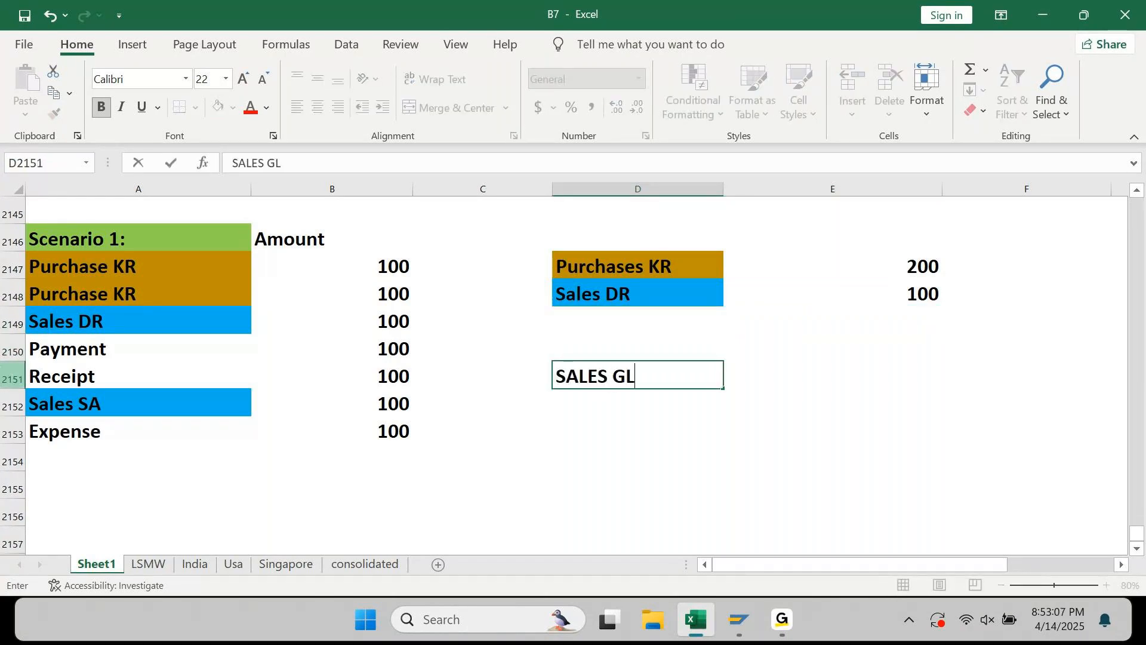
key(Tab)
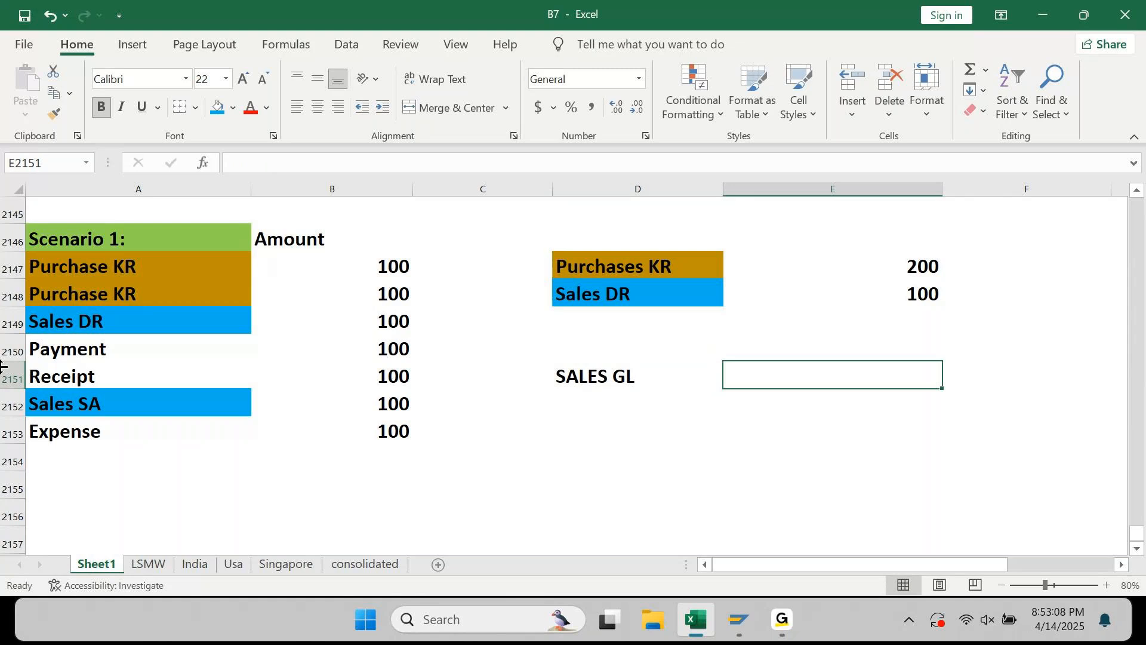
text(200)
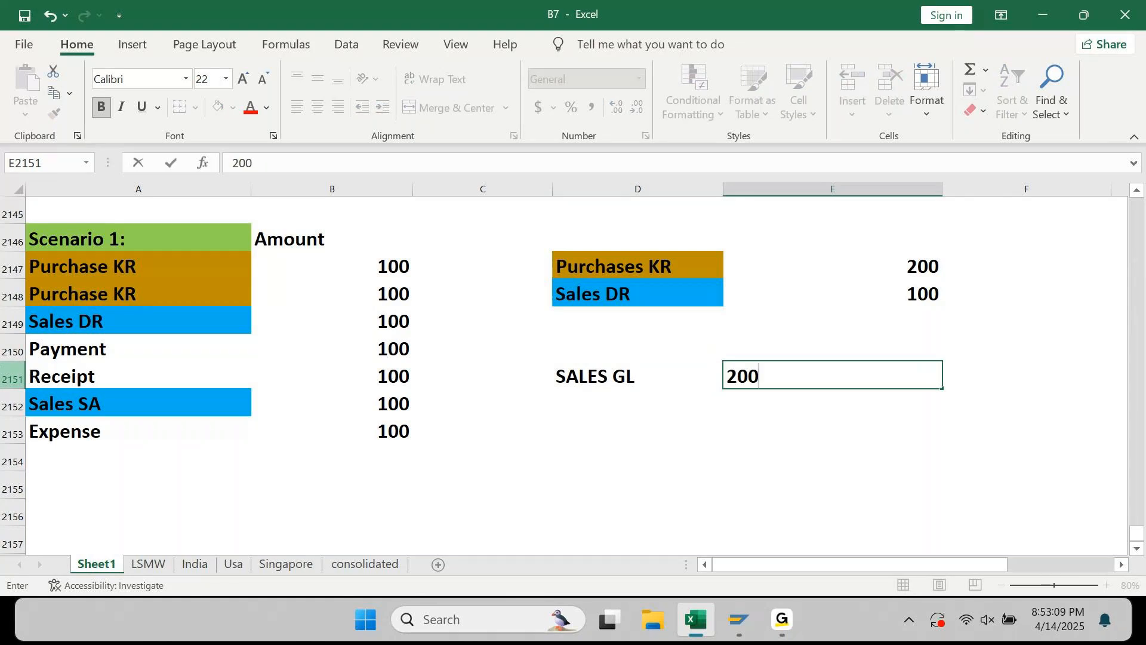
key(Return)
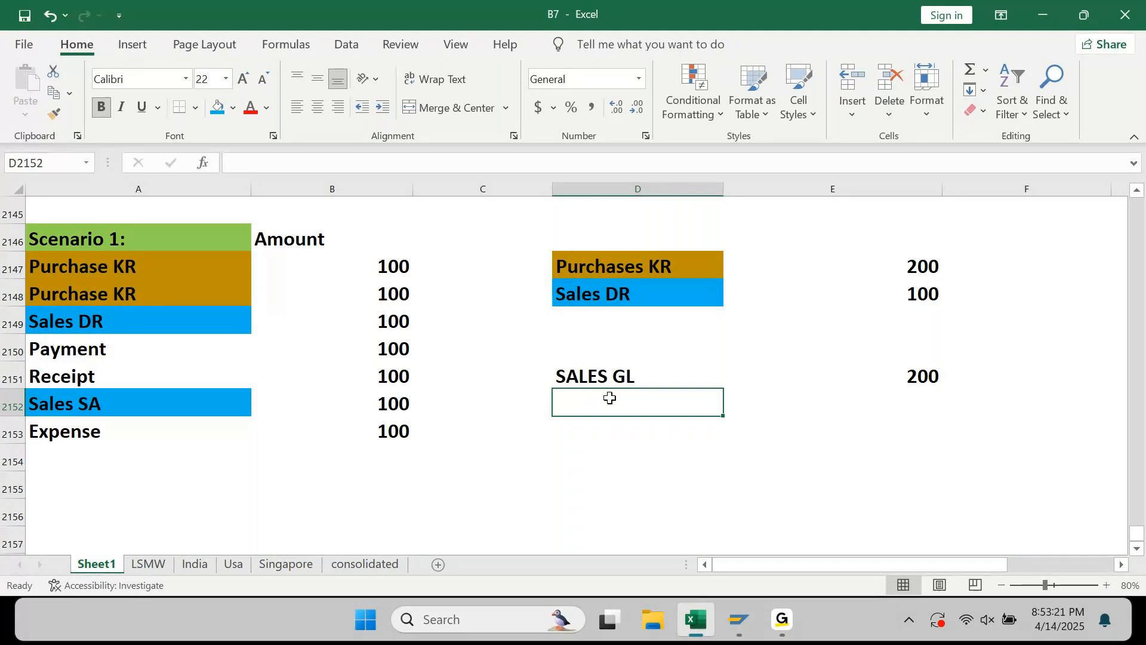
click(593, 311)
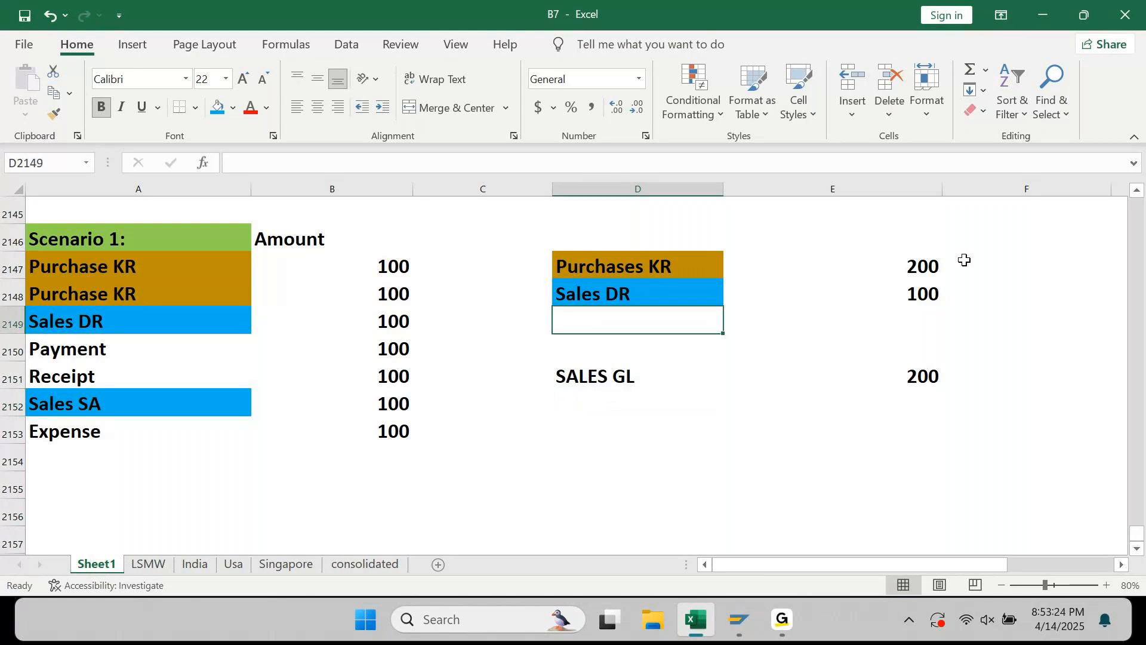
click(935, 293)
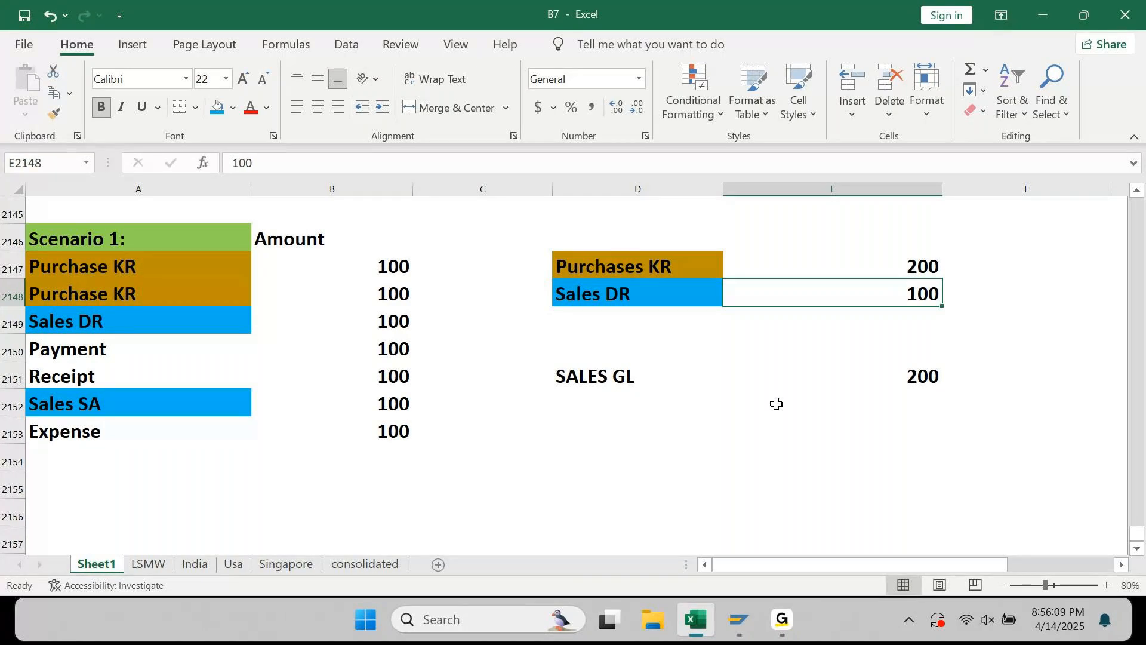
key(Left)
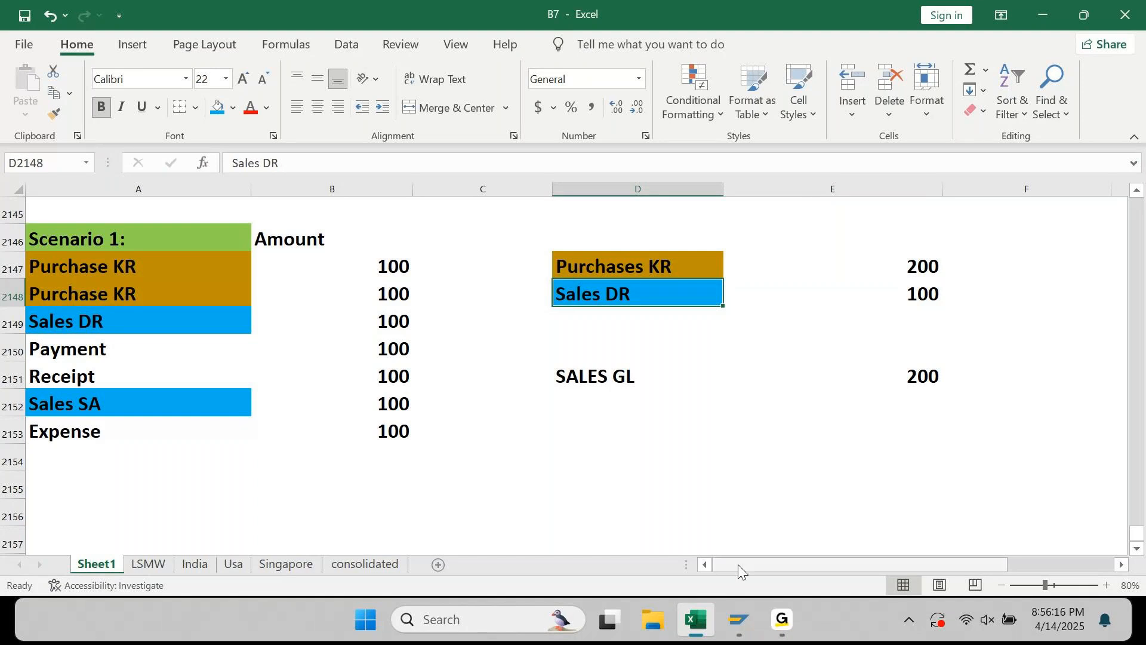
Switch to the SAP window with the default document types and posting keys and review the transaction code list
mouse_move(740, 621)
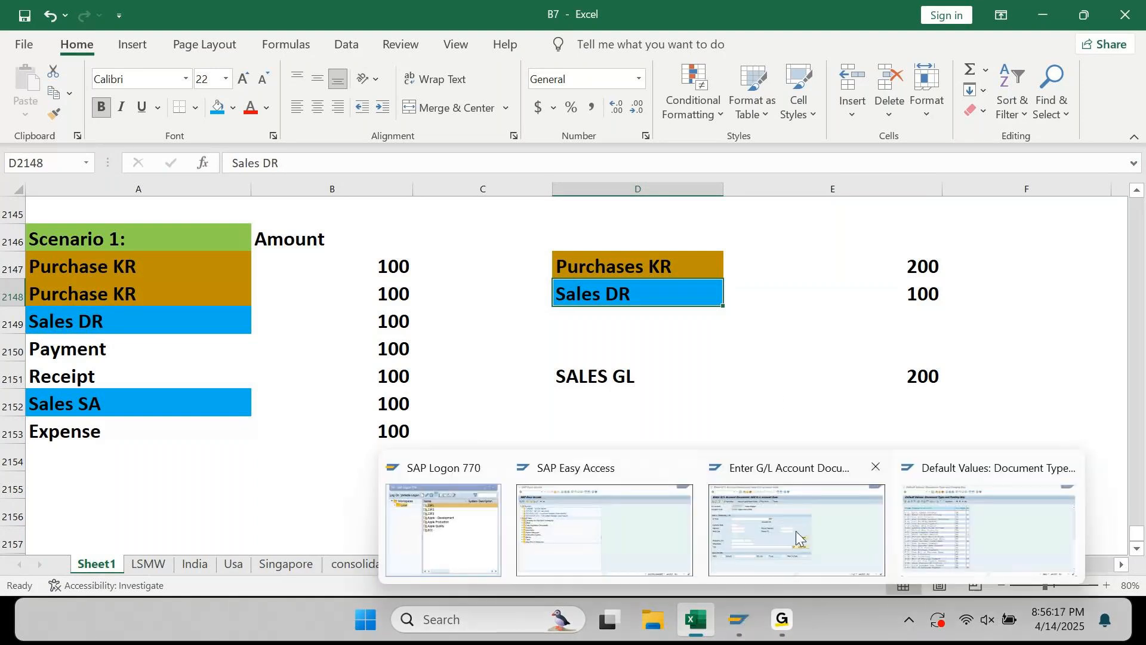
click(973, 536)
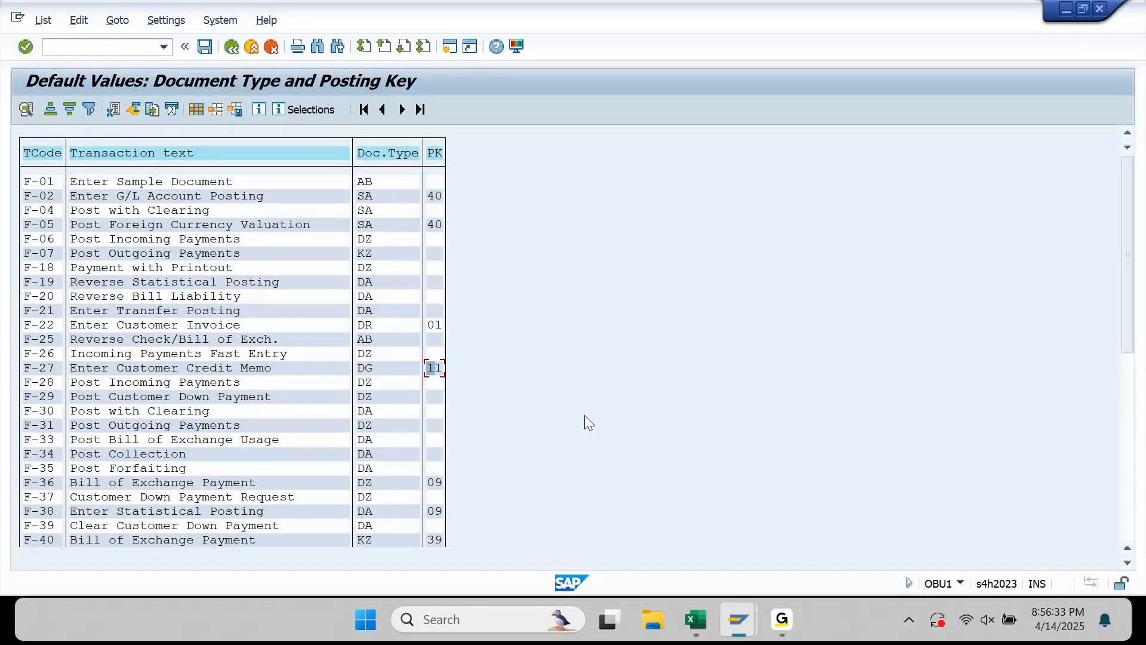
key(Page_Down)
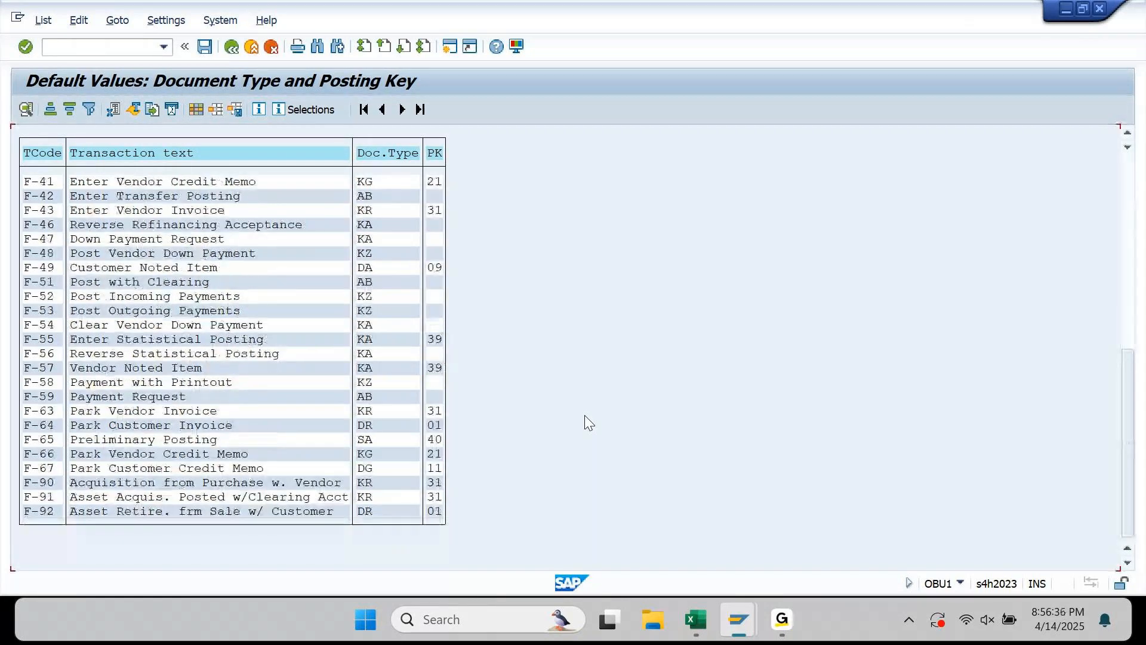
key(Page_Up)
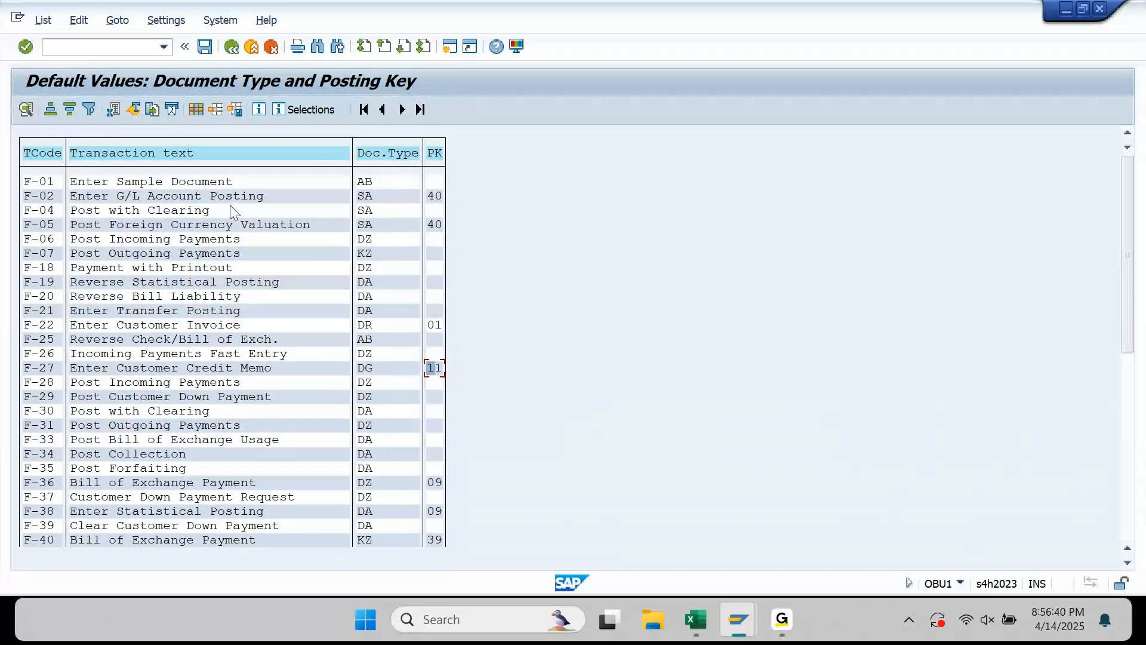
Leave the default values list, run OBU1 again from the SAP start screen and dismiss the object editing notice
click(235, 55)
key(Down)
key(Down)
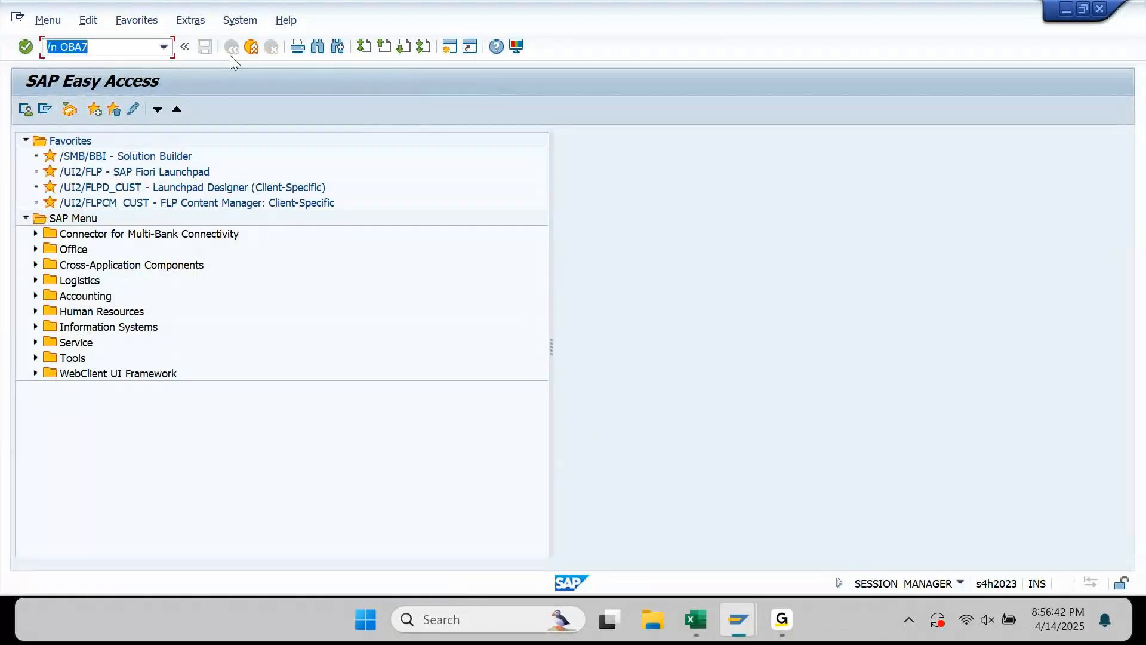
key(Down)
key(Down)
key(Down)
key(Return)
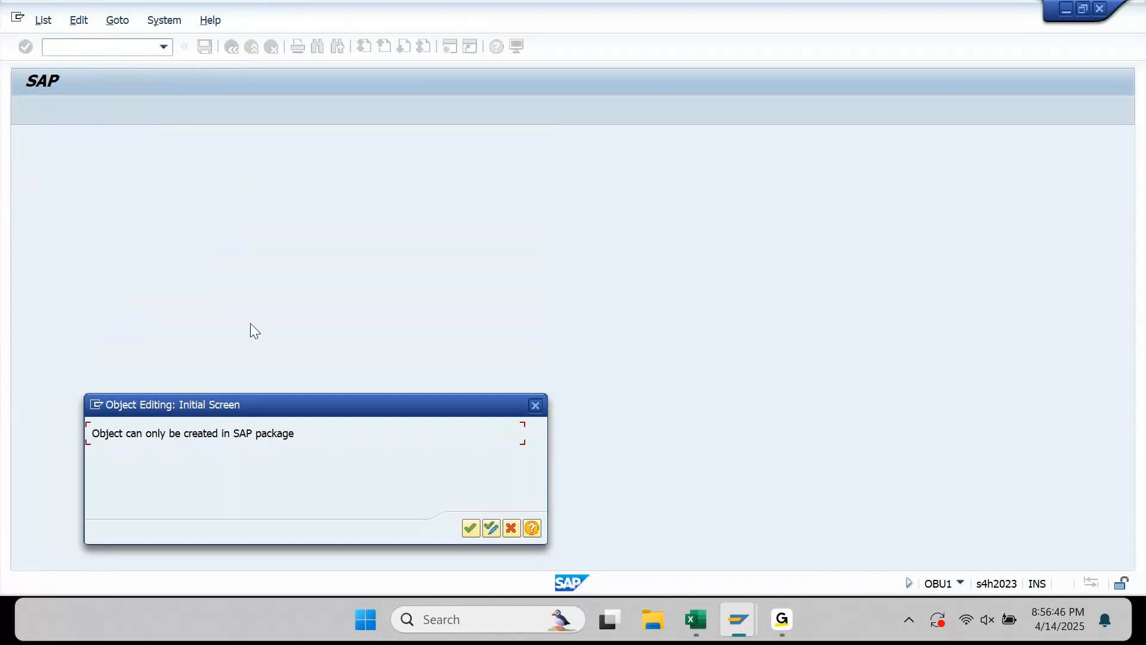
drag(294, 404, 265, 211)
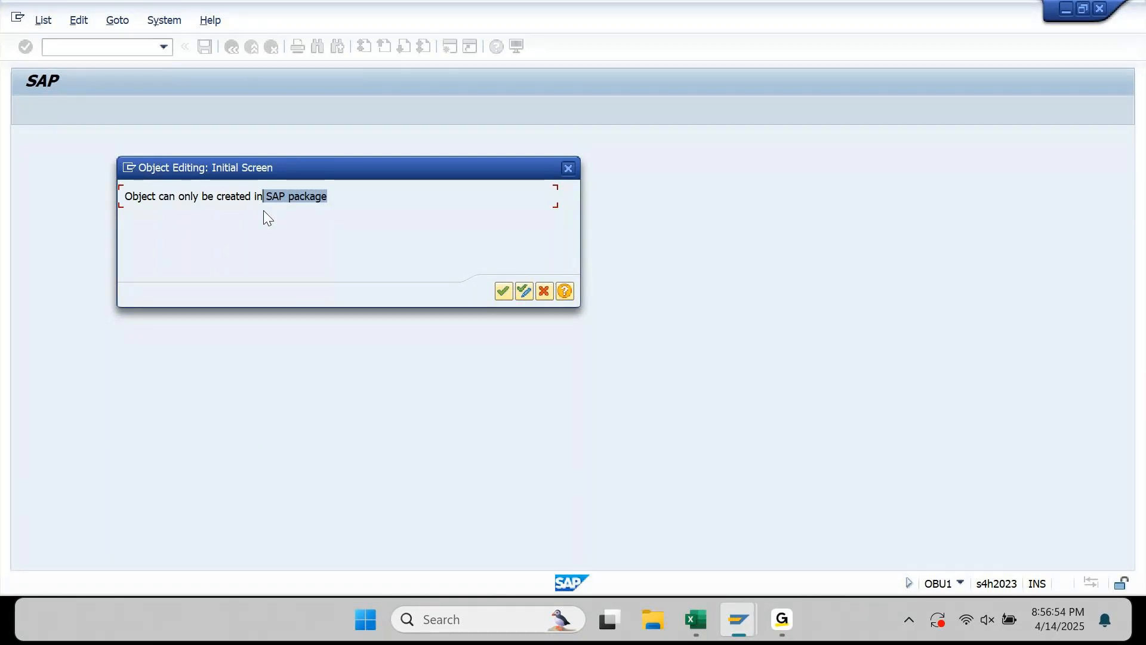
key(Return)
key(Return)
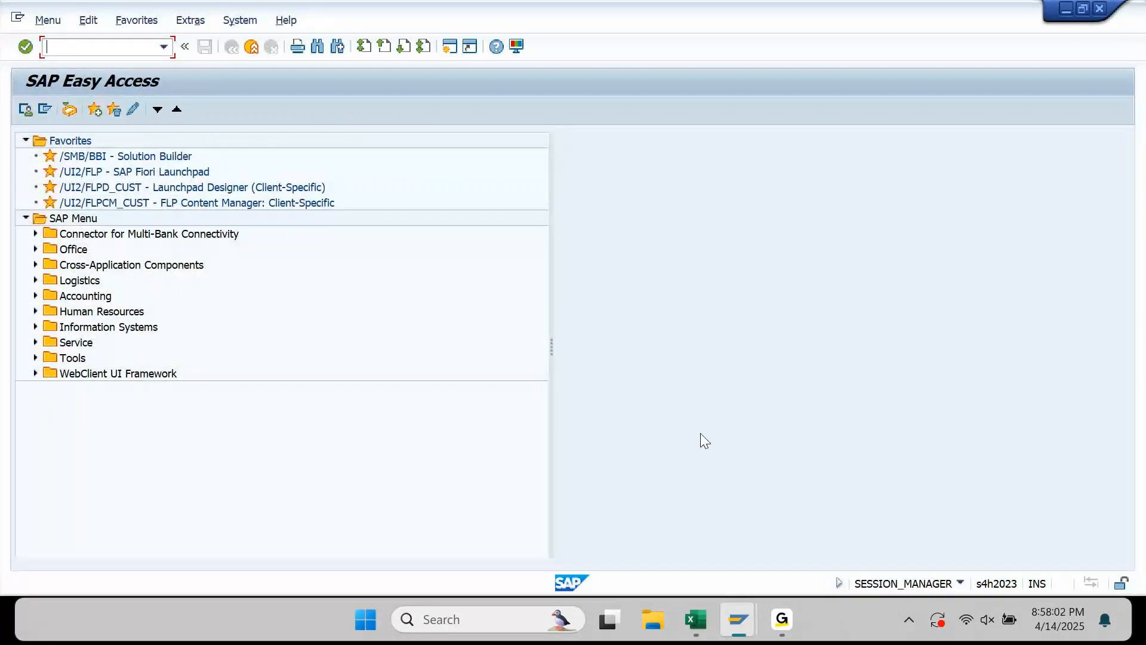
Switch to the Excel workbook and review the posting sequence notes and the vendor and customer examples above Scenario 1
click(702, 621)
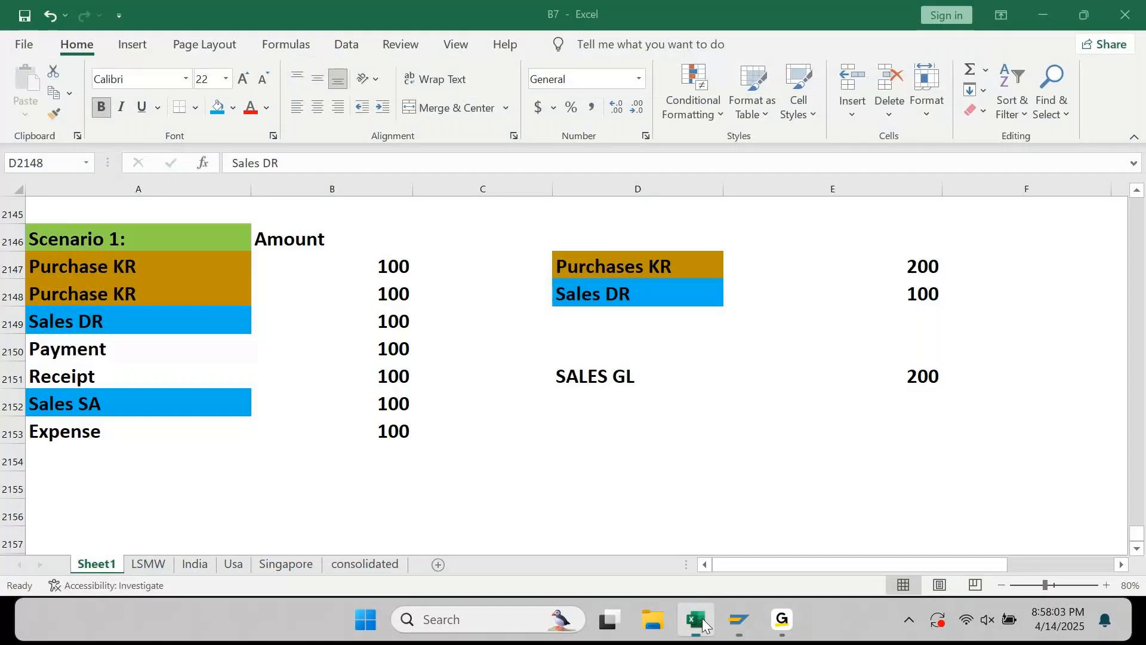
scroll(322, 285, up, 3)
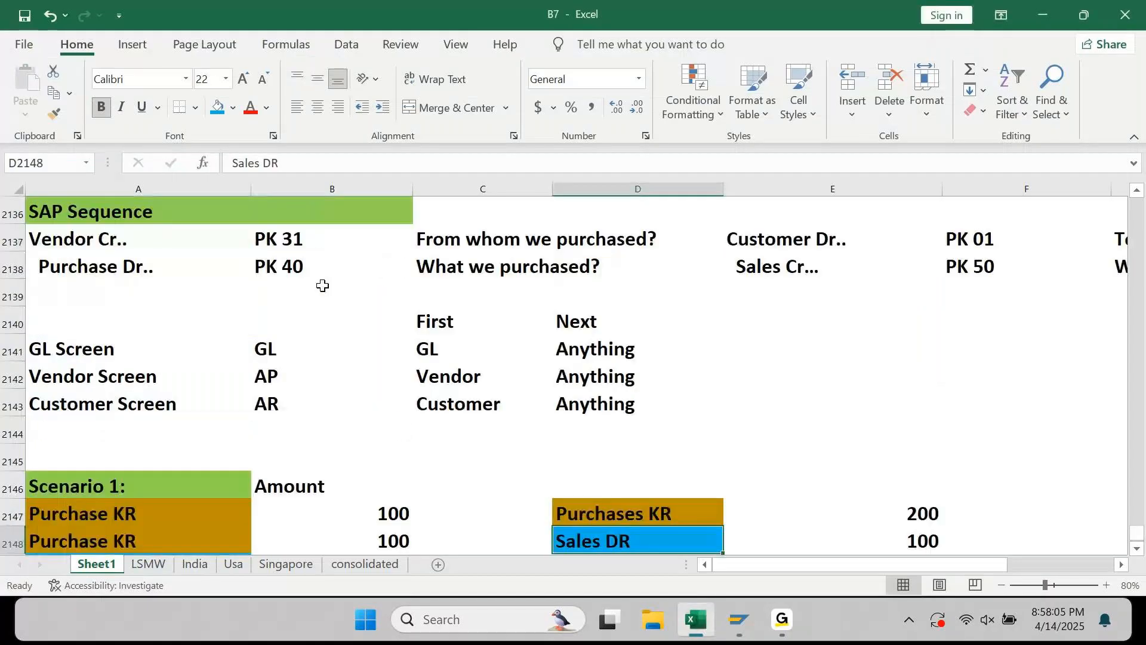
scroll(322, 285, up, 1)
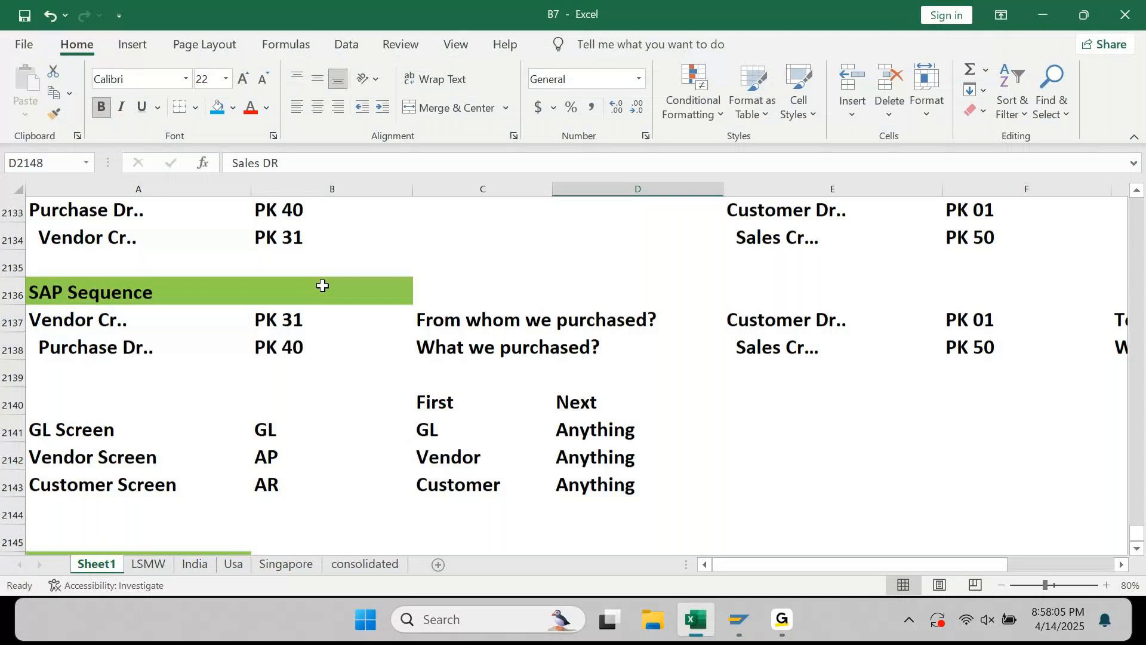
scroll(322, 286, up, 1)
scroll(322, 285, up, 4)
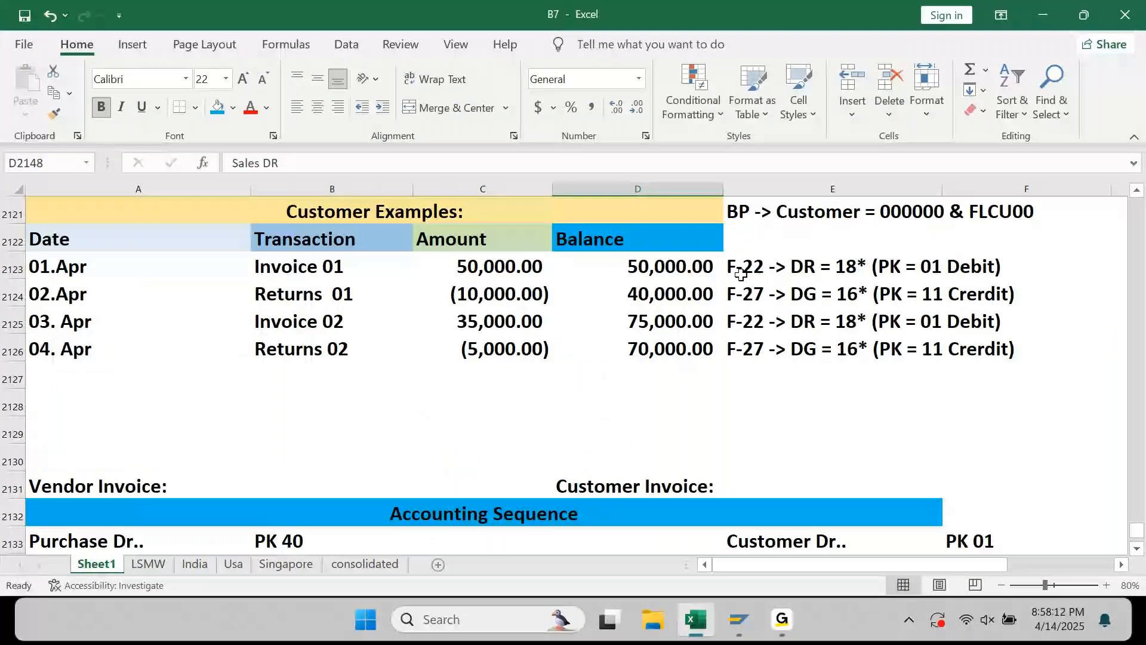
scroll(580, 417, up, 2)
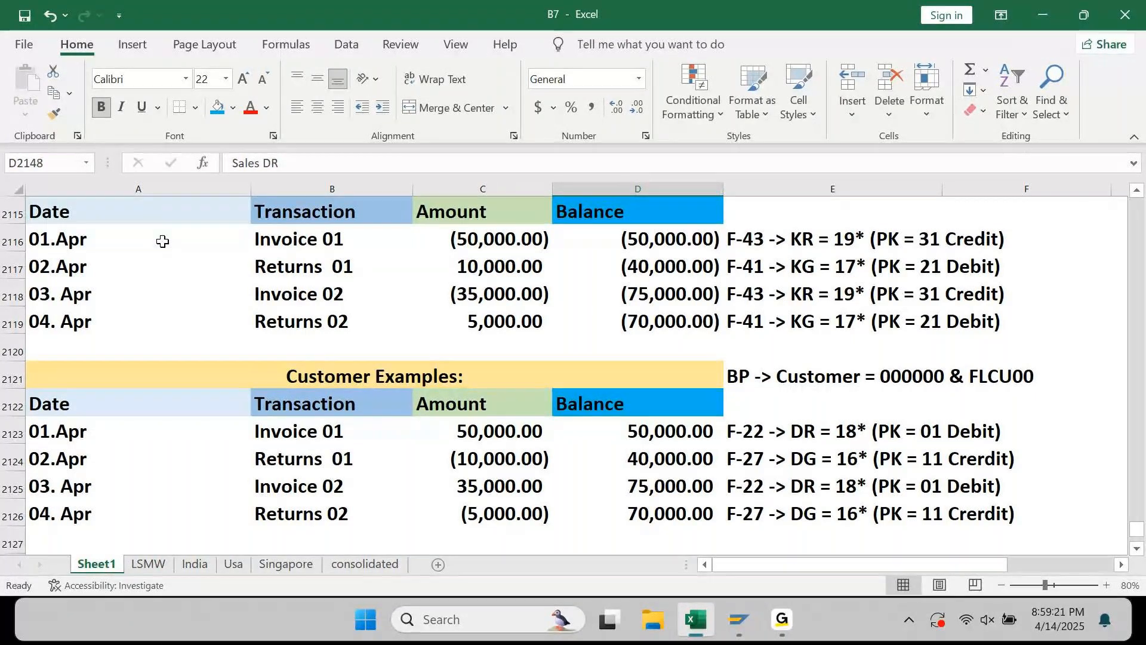
Enter the heading "Invoice" in A2156, below the Scenario 1 list
key(ctrl+End)
key(Home)
key(ctrl+Up)
key(Down)
key(Down)
key(Down)
key(Down)
key(Down)
key(Down)
key(Down)
key(Down)
key(Down)
key(Down)
key(Down)
key(Down)
key(Down)
key(Down)
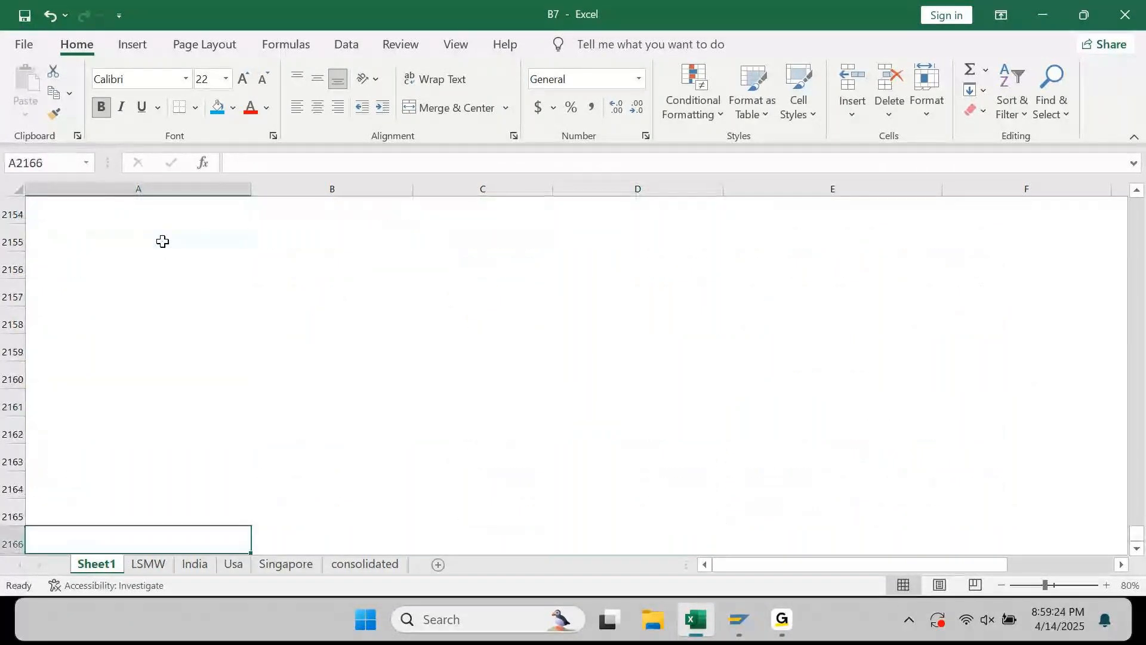
key(Up)
key(Up)
key(Up)
key(Up)
key(Up)
key(Up)
key(Up)
key(Up)
key(Up)
key(Up)
key(Up)
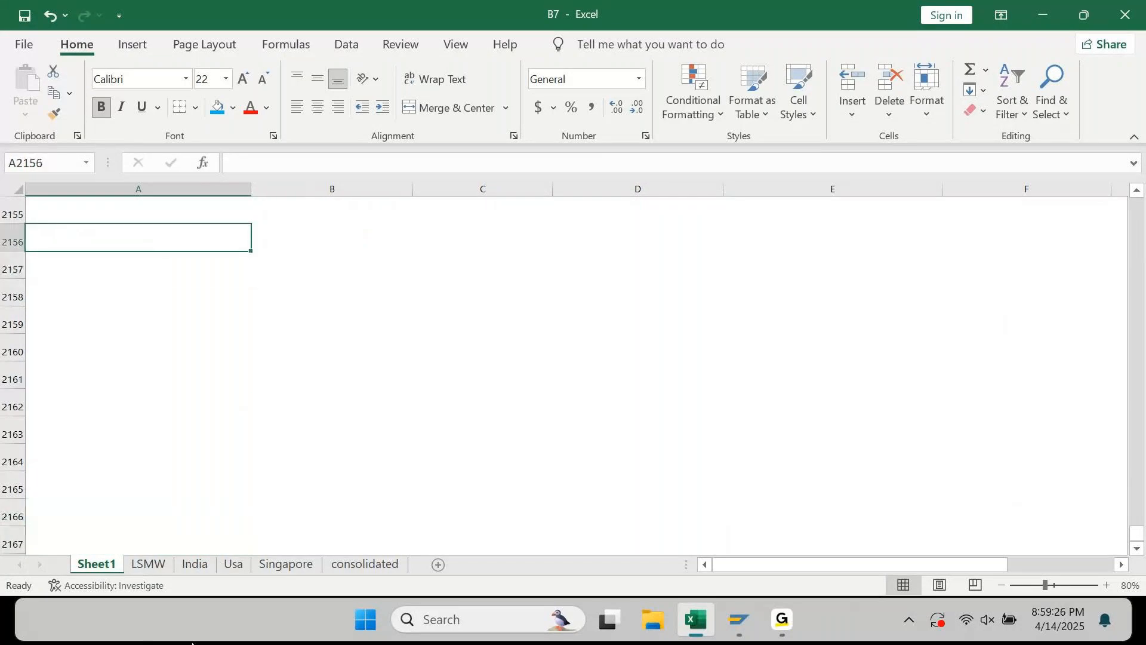
text(inVOICE)
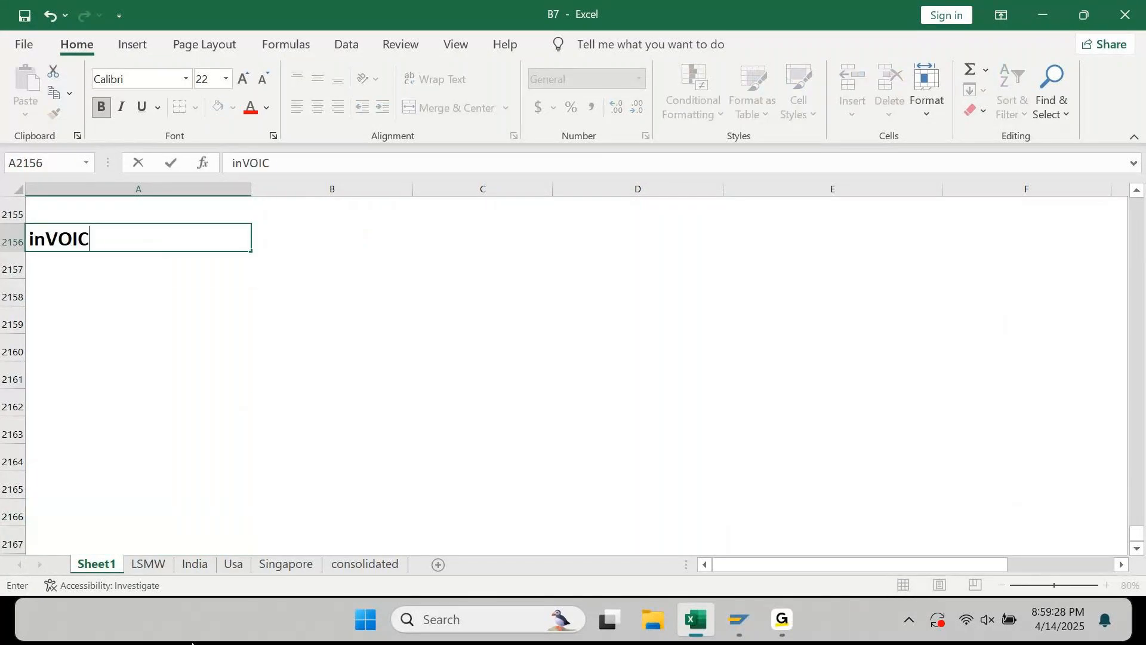
key(Return)
key(Up)
text(Invoice)
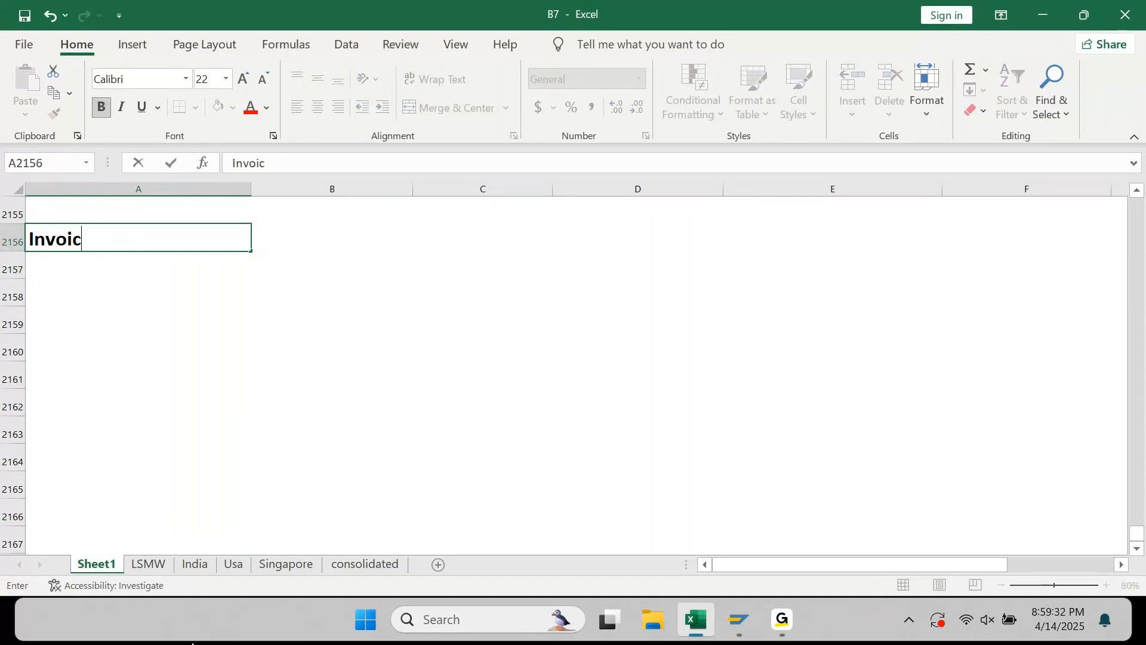
key(Tab)
key(Left)
key(Down)
key(Up)
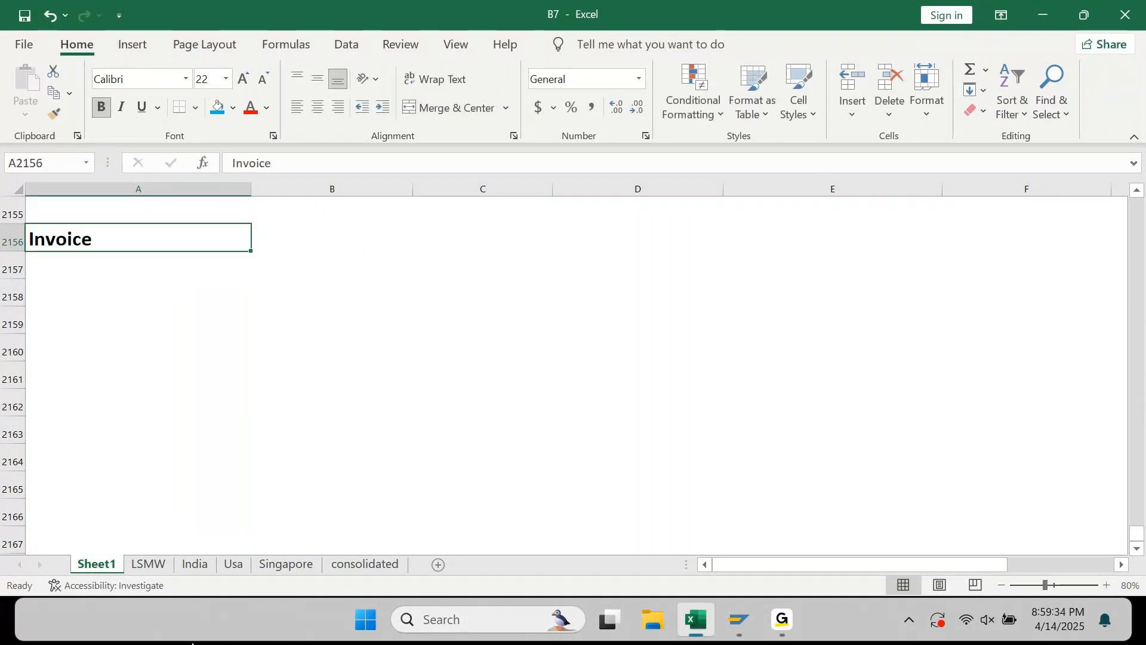
key(F2)
key(Home)
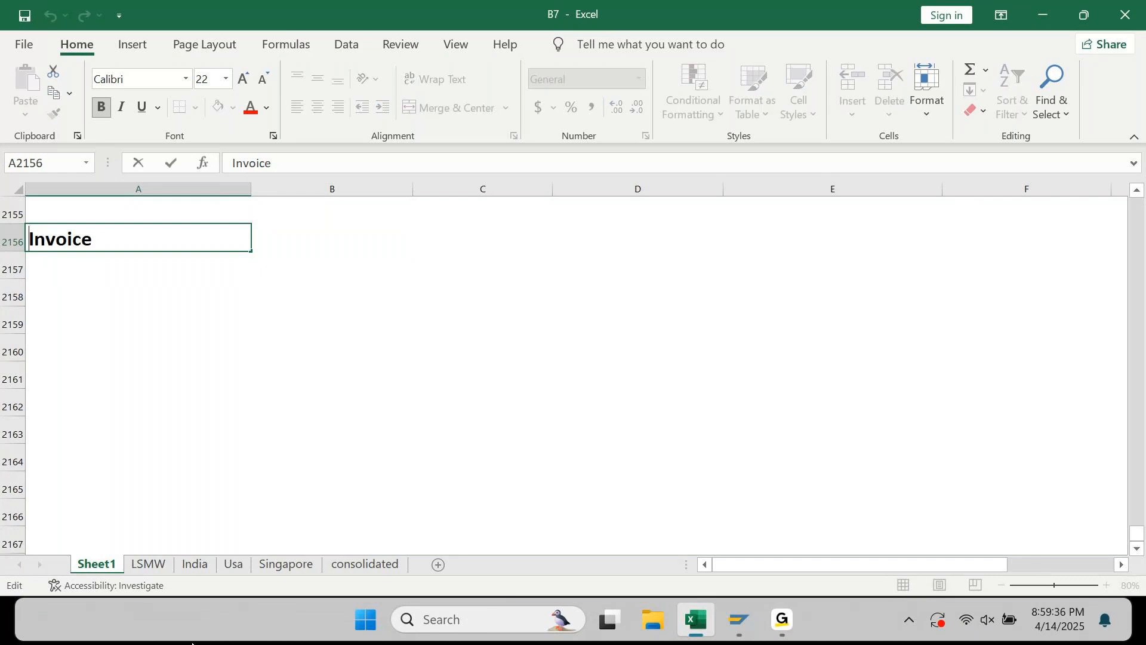
text(C)
key(BackSpace)
Enter FI, MM and SD in B2156, C2156 and D2156 beside the Invoice heading
key(Tab)
text(Fl)
key(Tab)
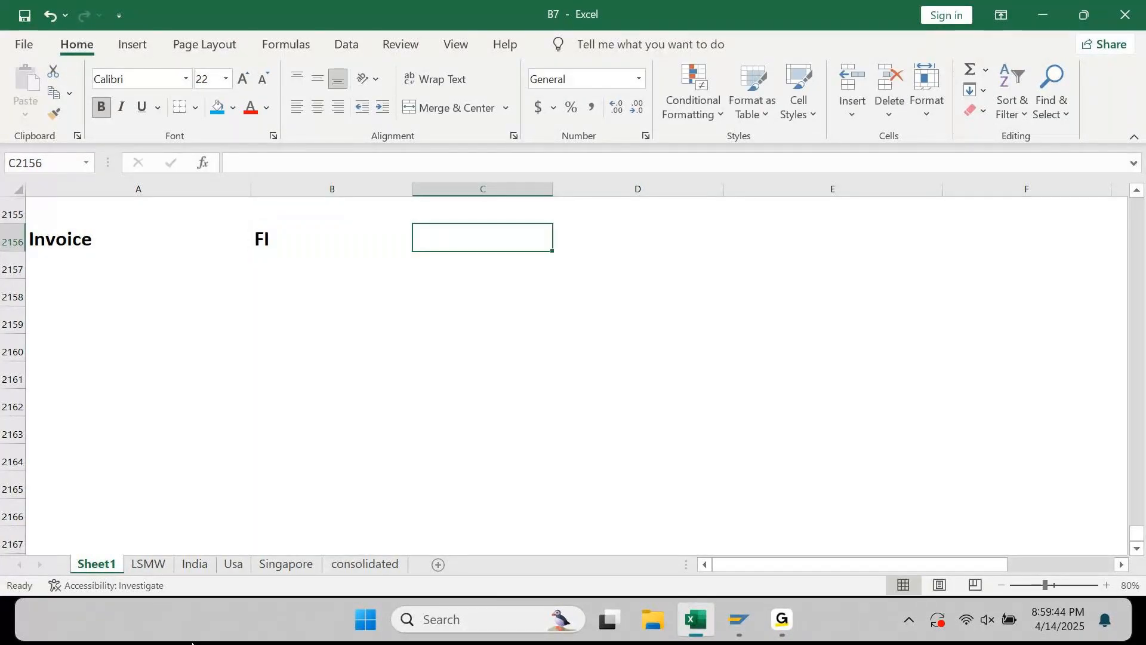
text(MM)
key(Tab)
text(SD)
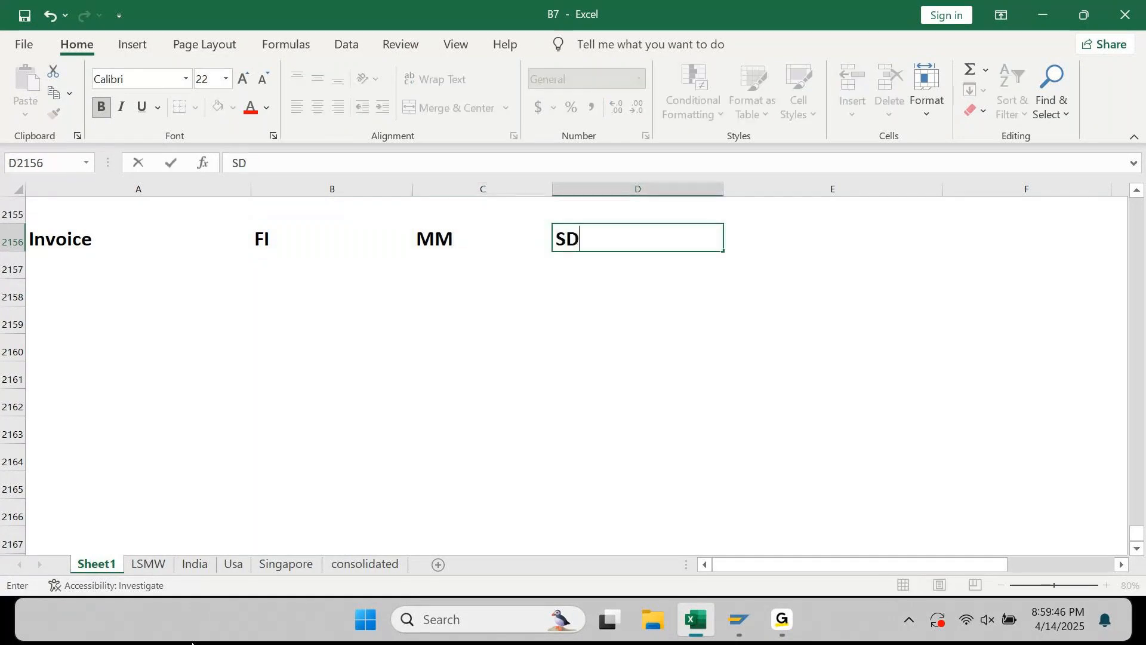
key(Return)
Fill the Invoice heading cell A2156 with blue
key(Up)
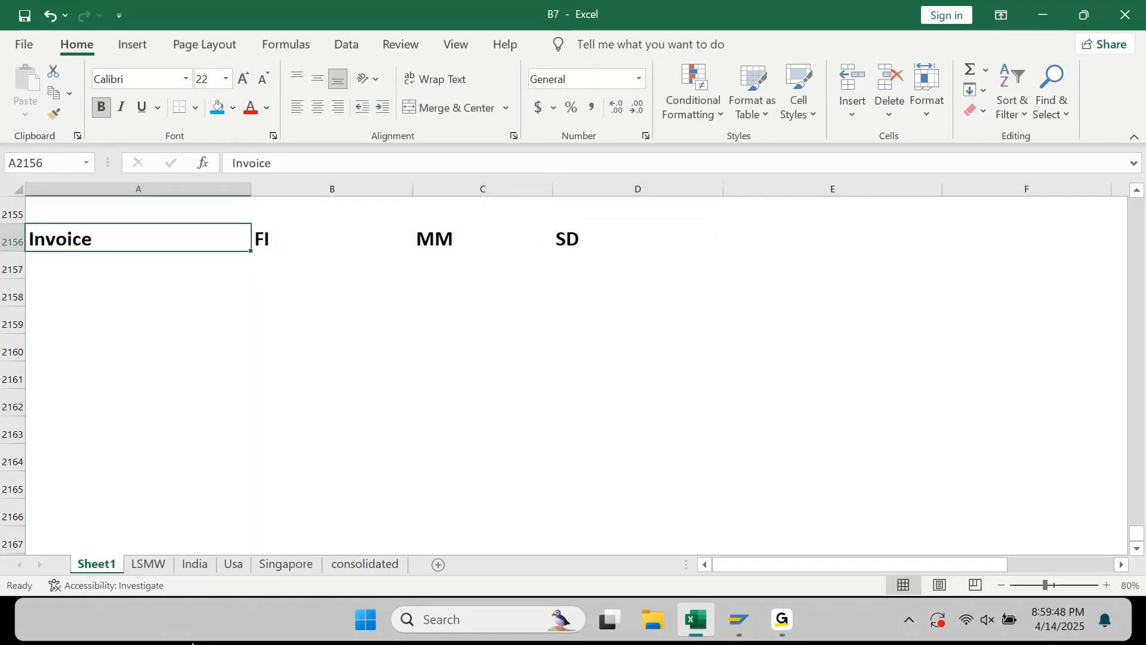
click(218, 111)
key(Right)
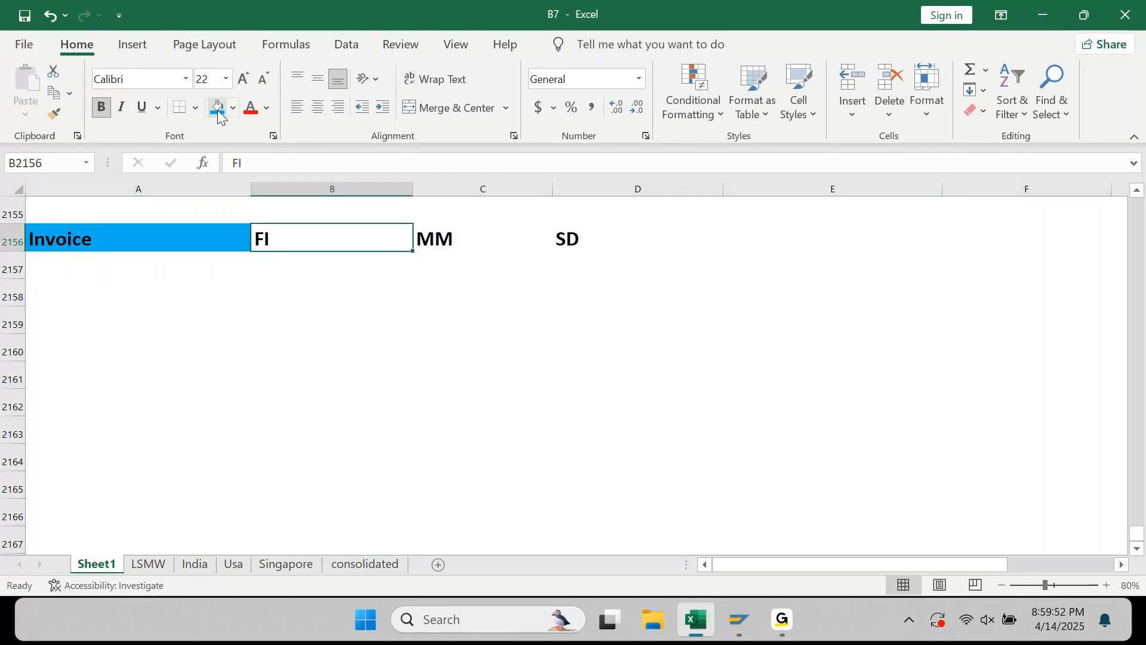
key(Right)
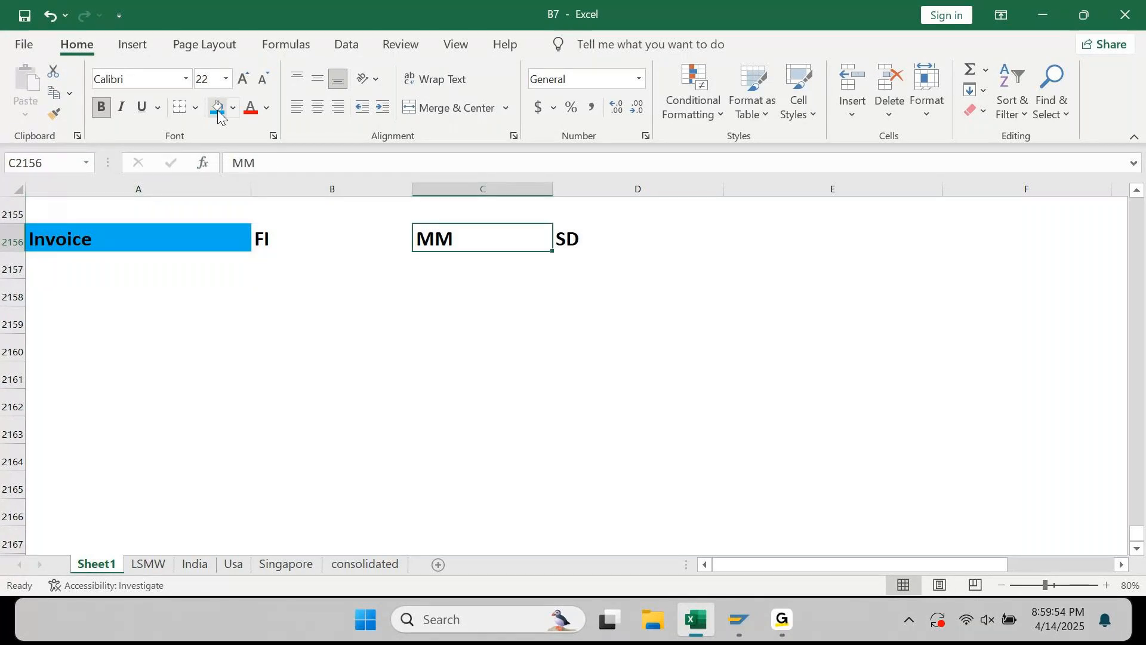
key(Right)
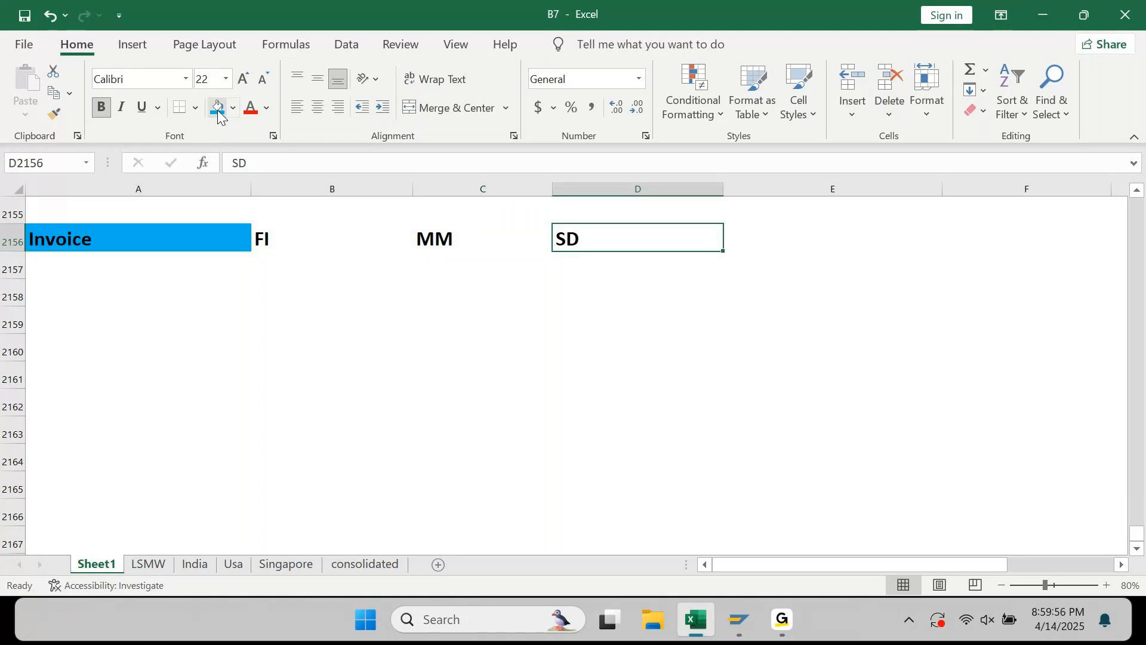
Append "Invoice" to the FI, MM and SD headings in B2156 through D2156
key(Left)
key(Left)
key(F2)
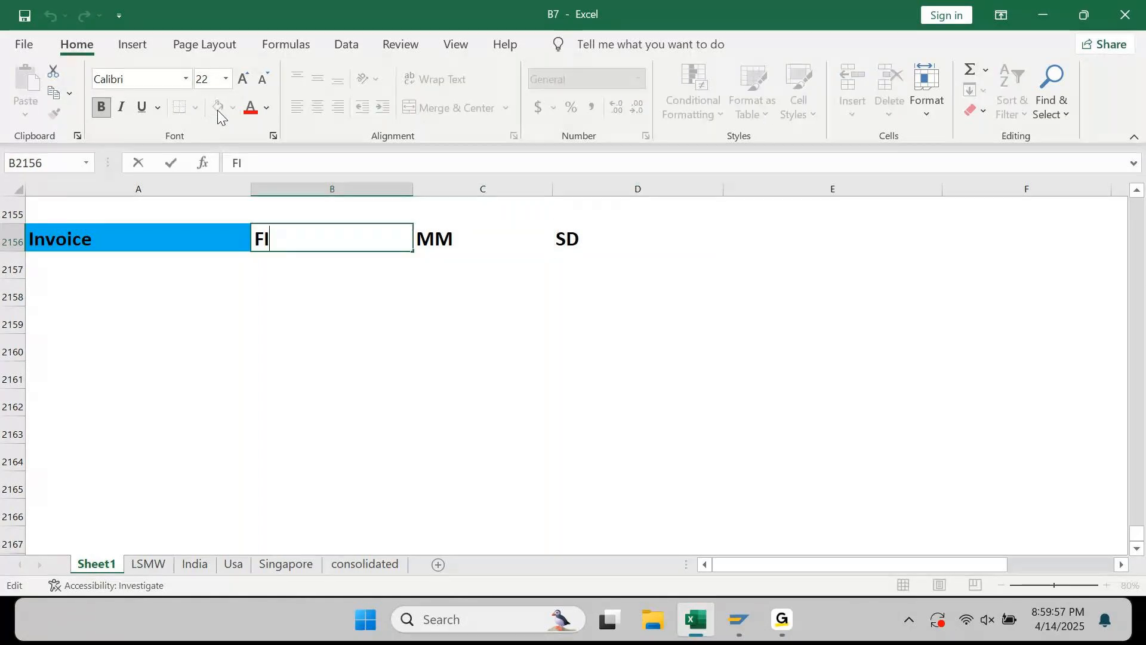
text(Invoice)
key(Tab)
key(F2)
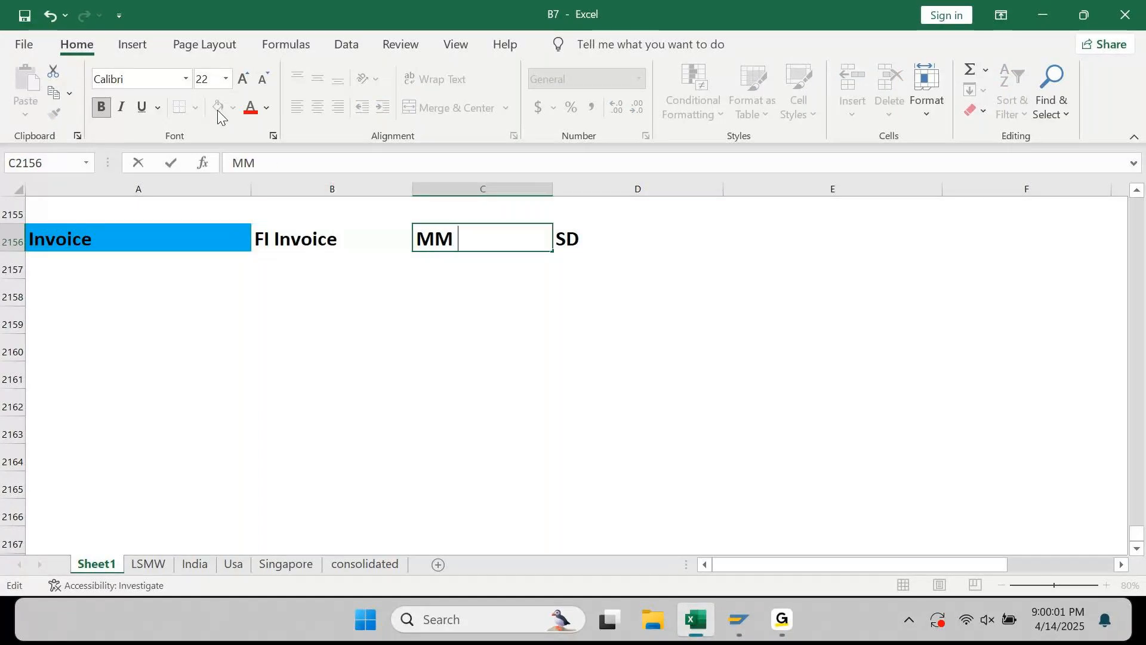
text(IN)
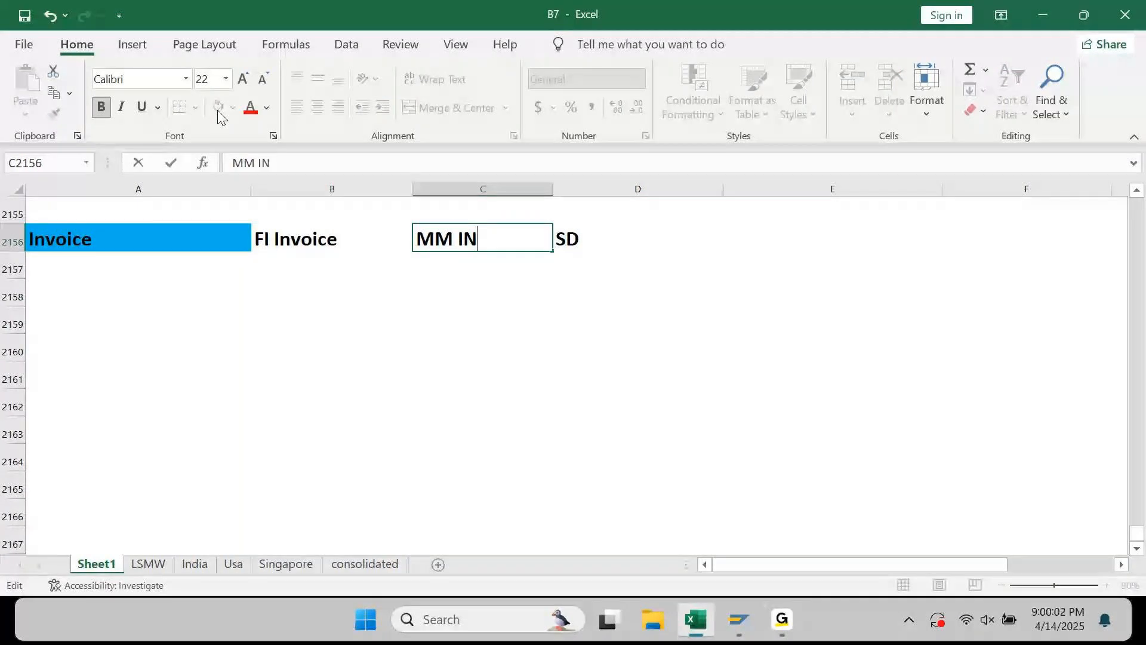
text(voice)
key(Tab)
key(F2)
text(I)
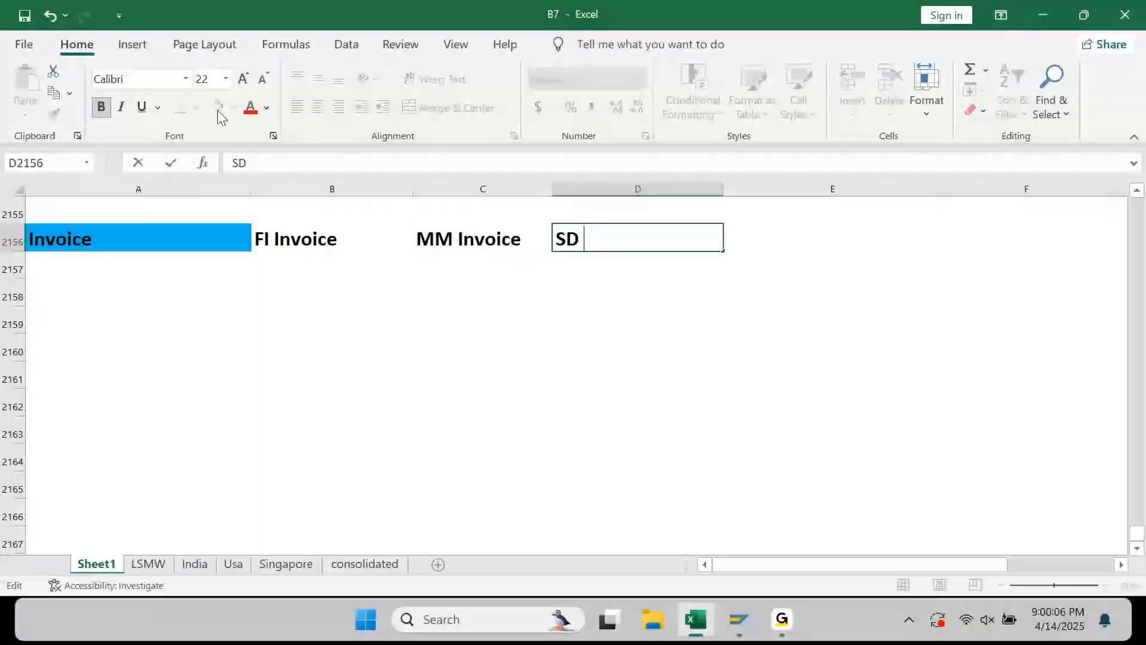
text(nvoice)
key(Return)
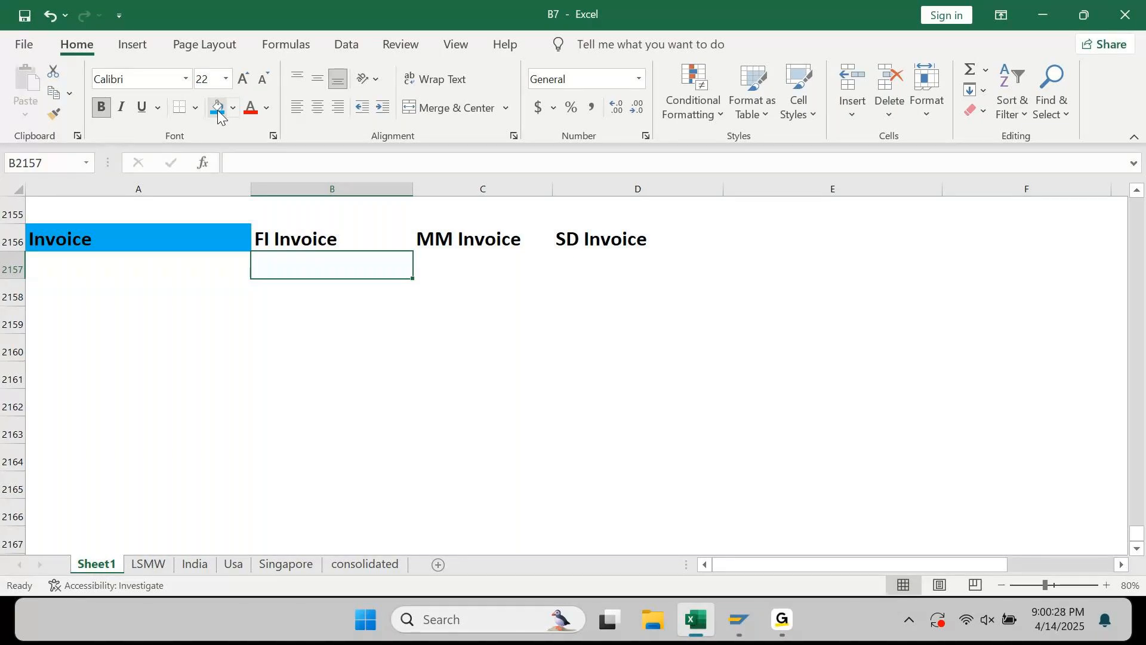
key(Left)
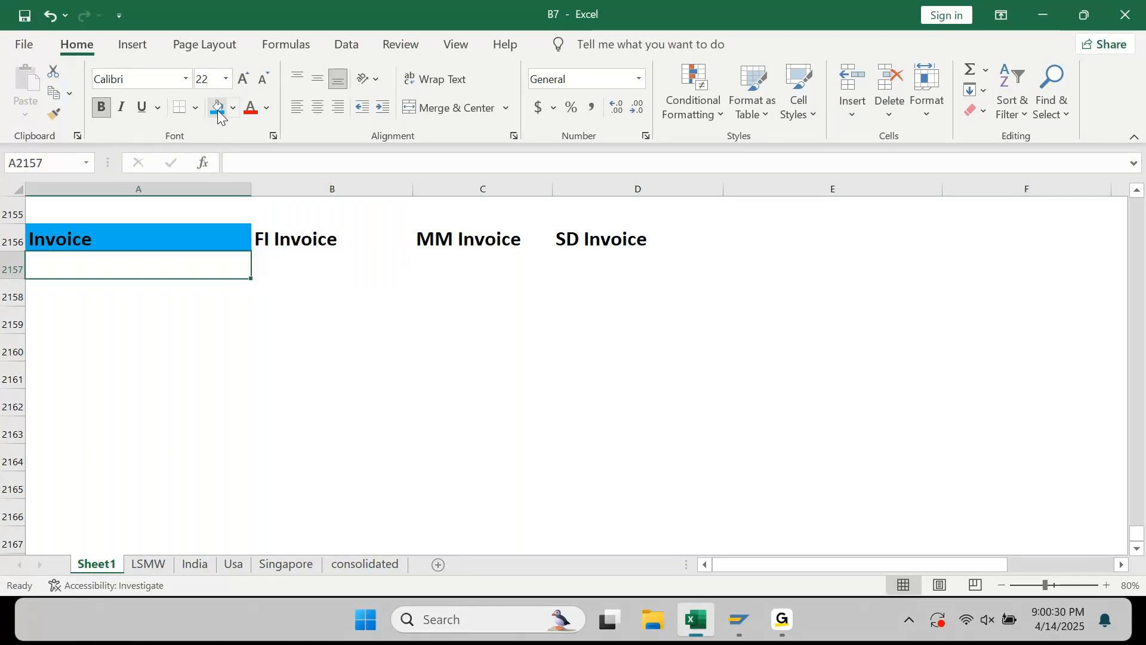
text(cUSTOM)
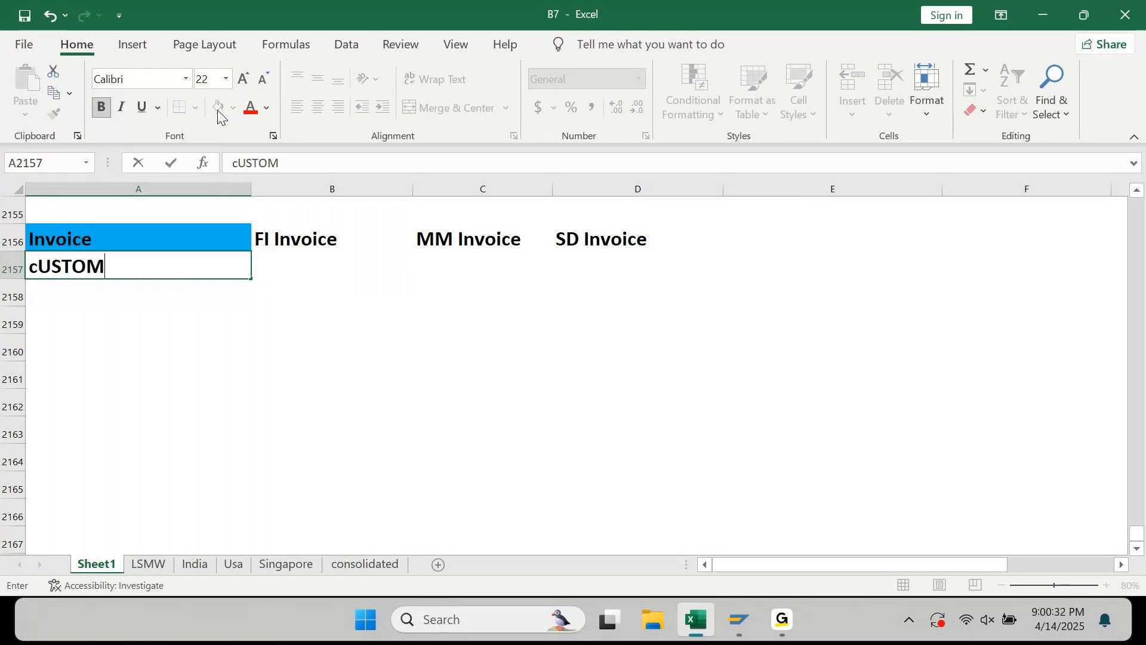
key(Escape)
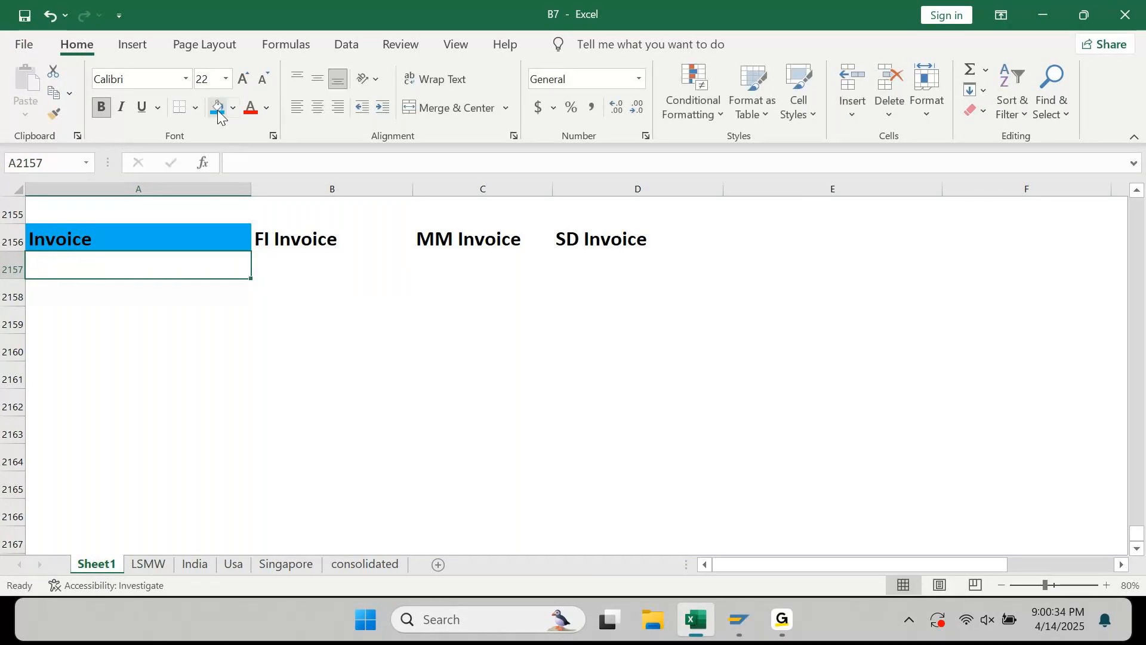
Under FI Invoice, enter "VEN = KR" in B2157 and "CUST = DR" in B2158
key(Up)
key(Right)
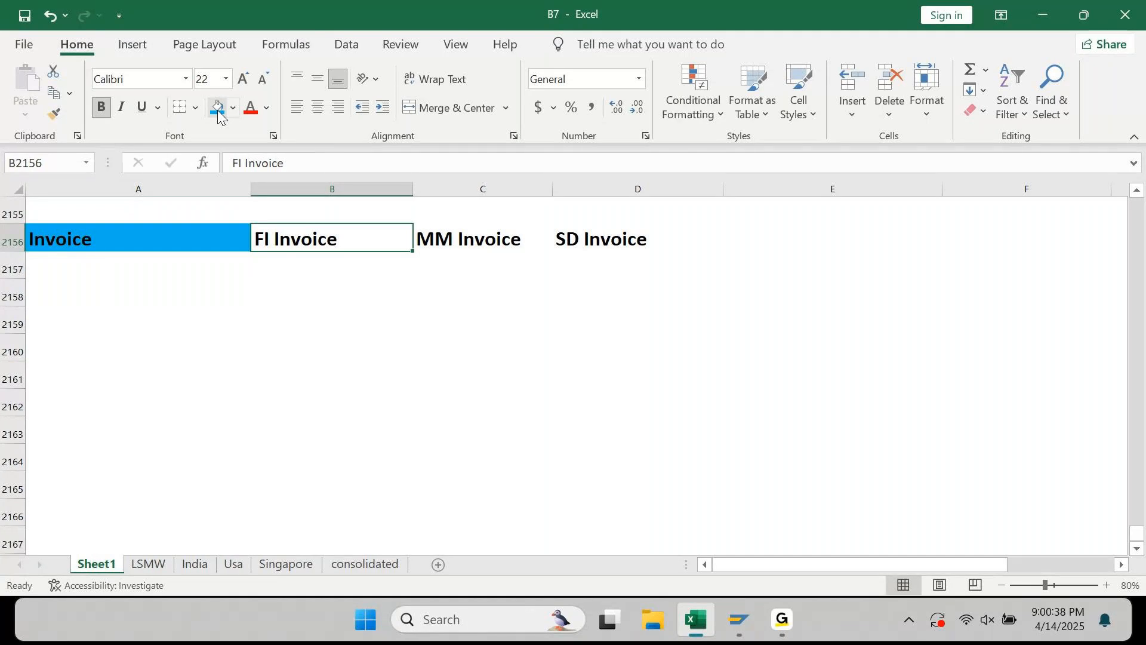
key(Down)
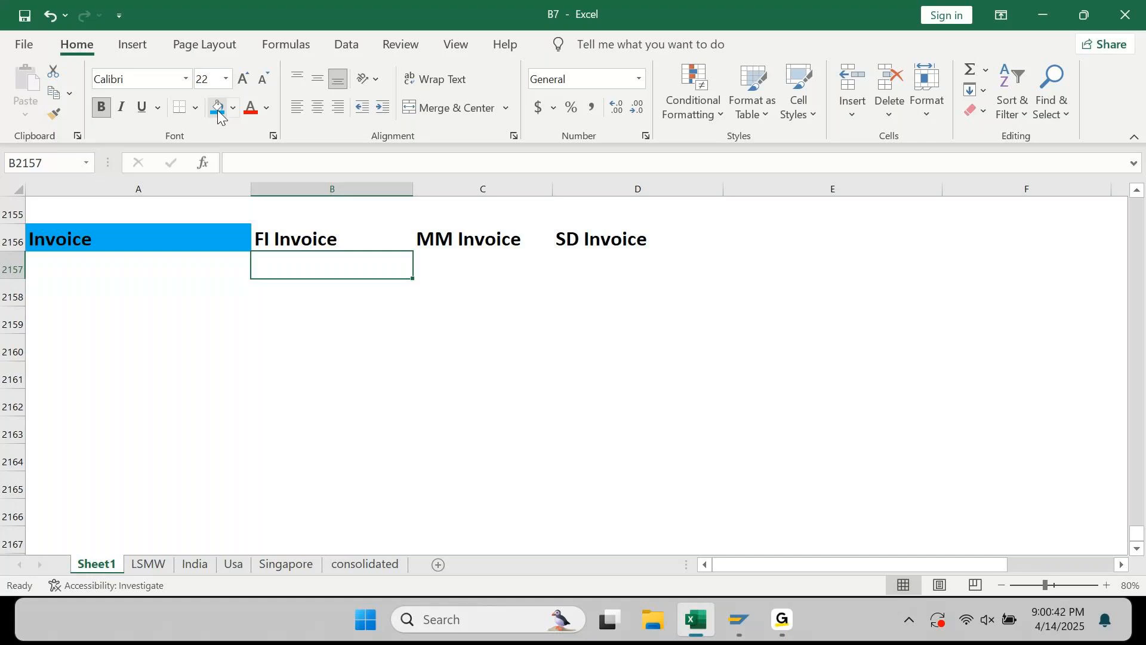
text(VEN = KR)
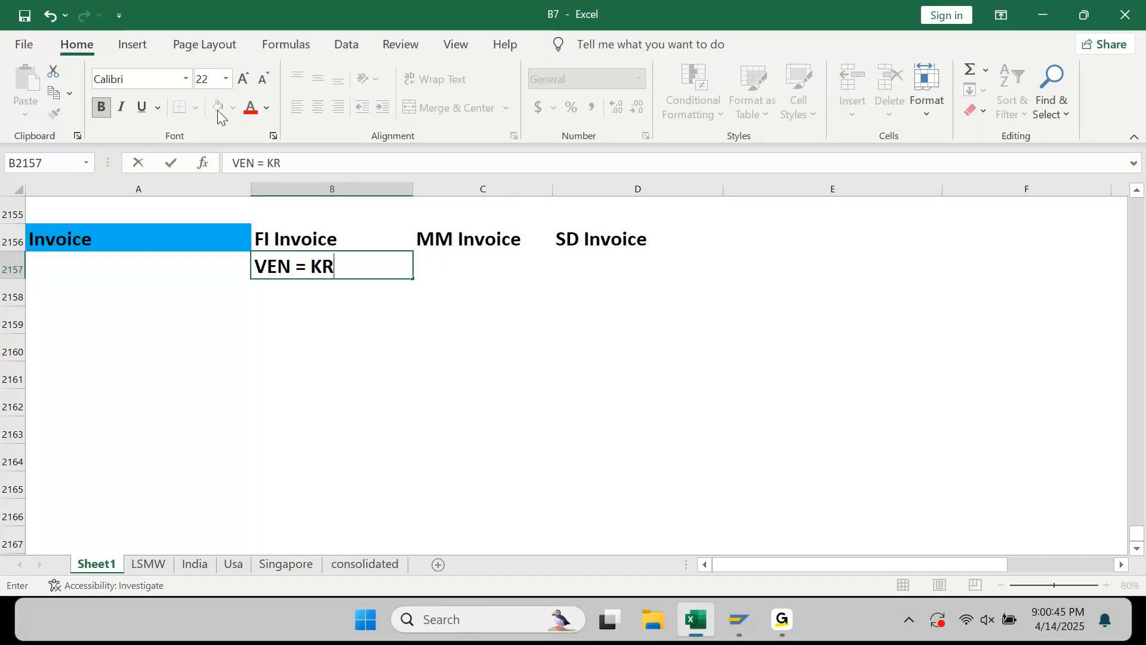
key(Return)
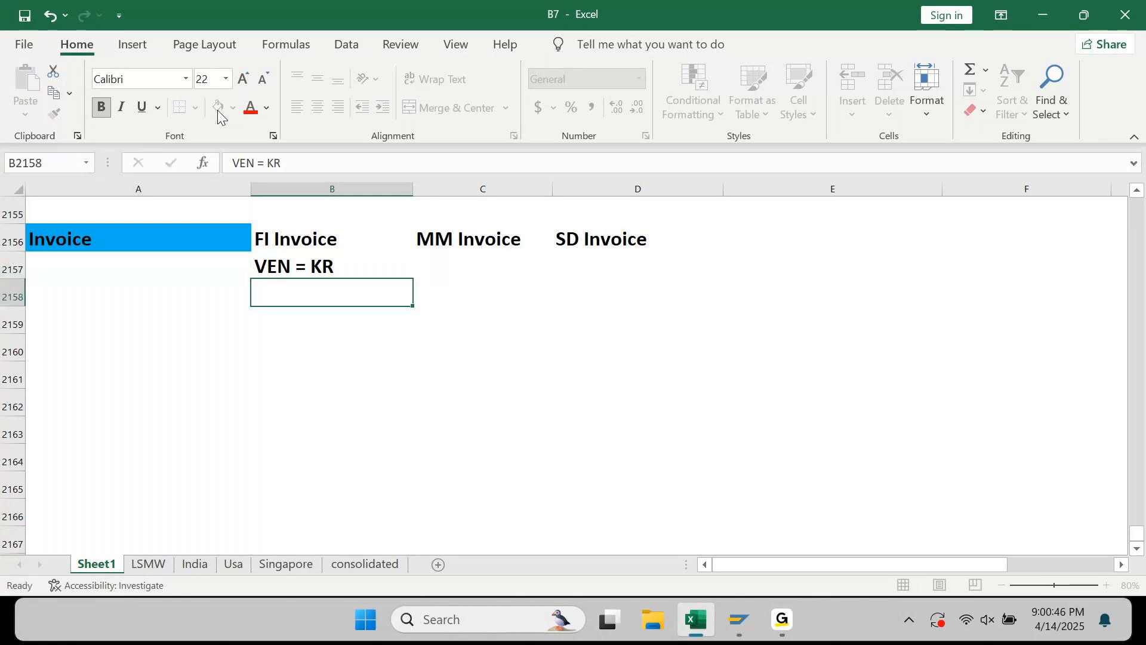
text(CUT)
key(BackSpace)
text(ST = )
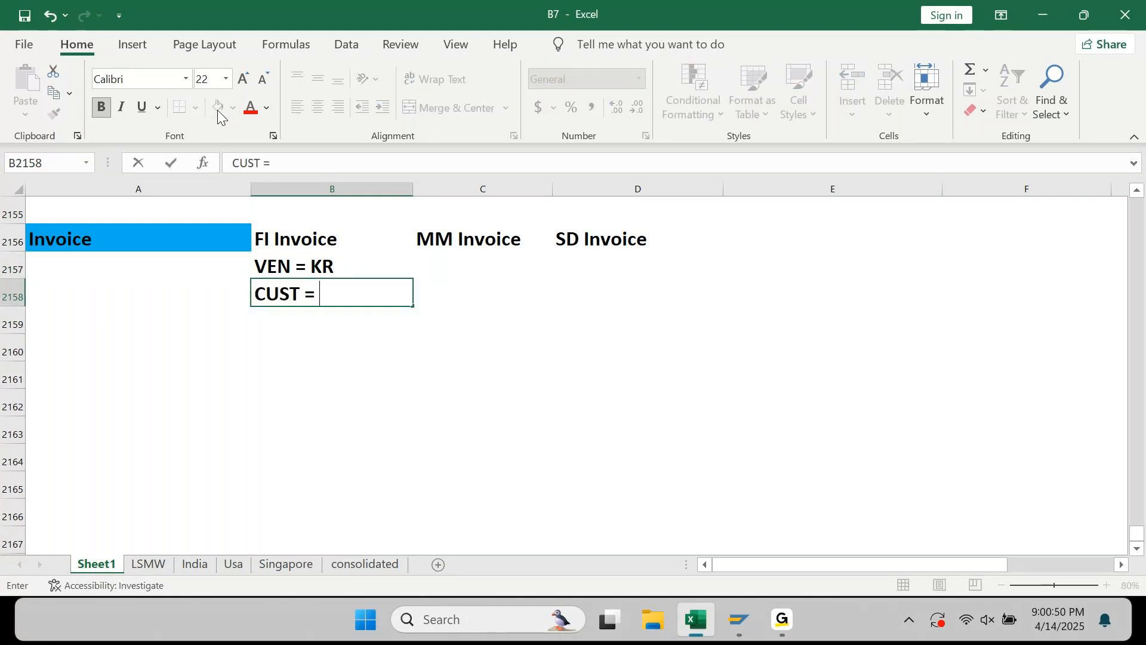
text(DR)
key(Tab)
key(Up)
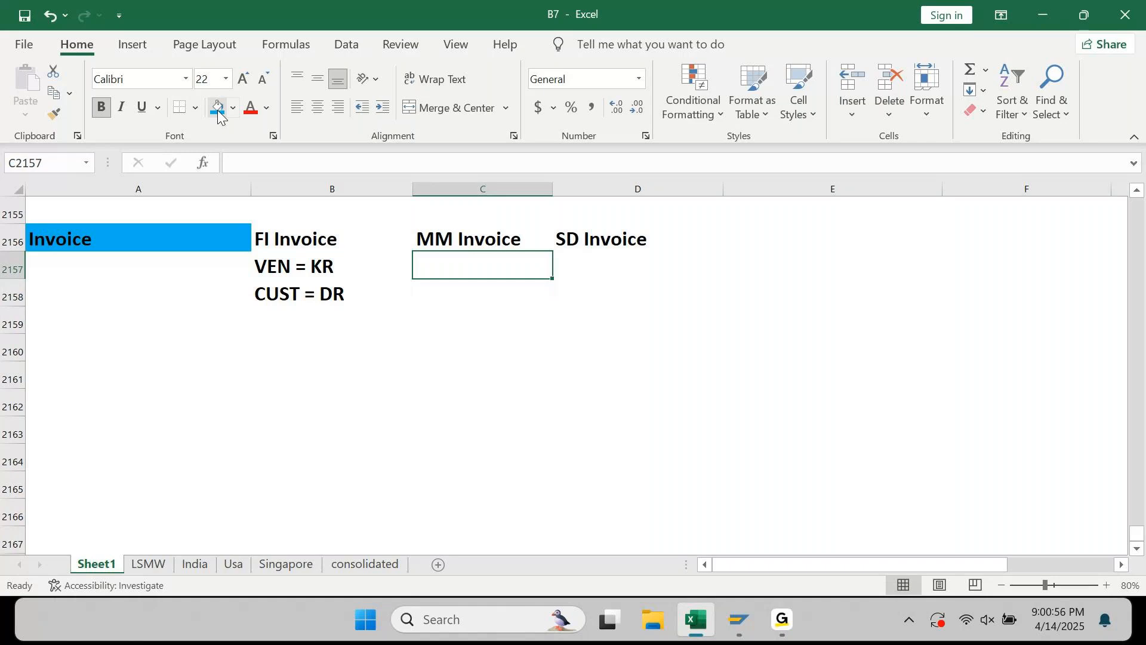
Enter the document types RE under MM Invoice in C2157 and RV under SD Invoice in D2157
text(RE)
key(Tab)
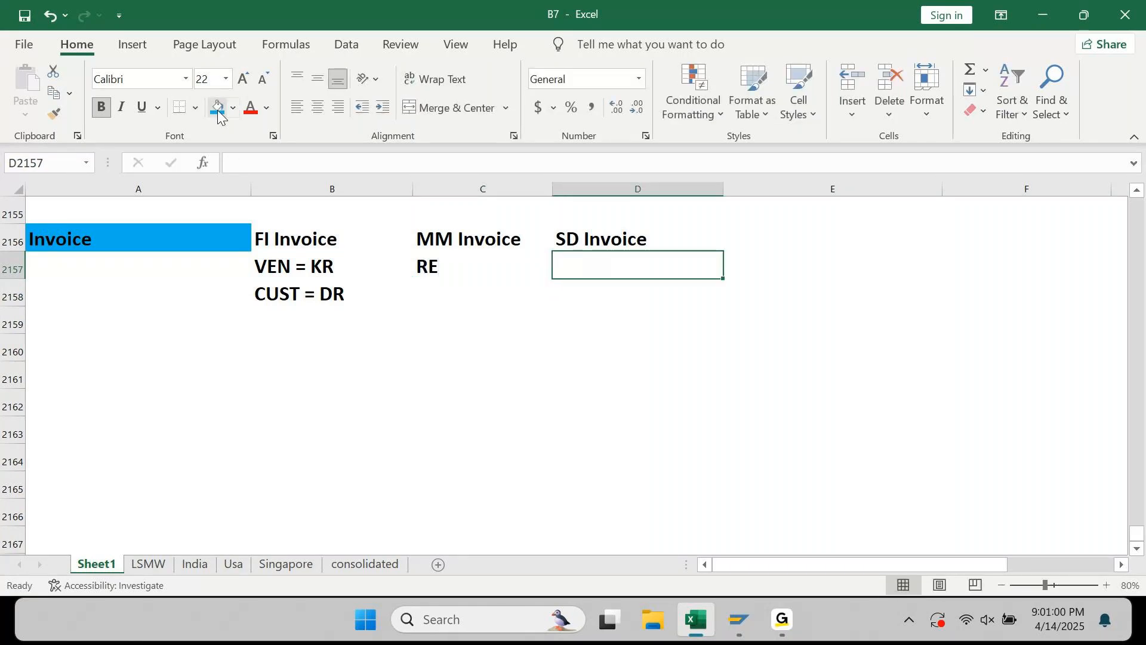
text(RV)
key(Return)
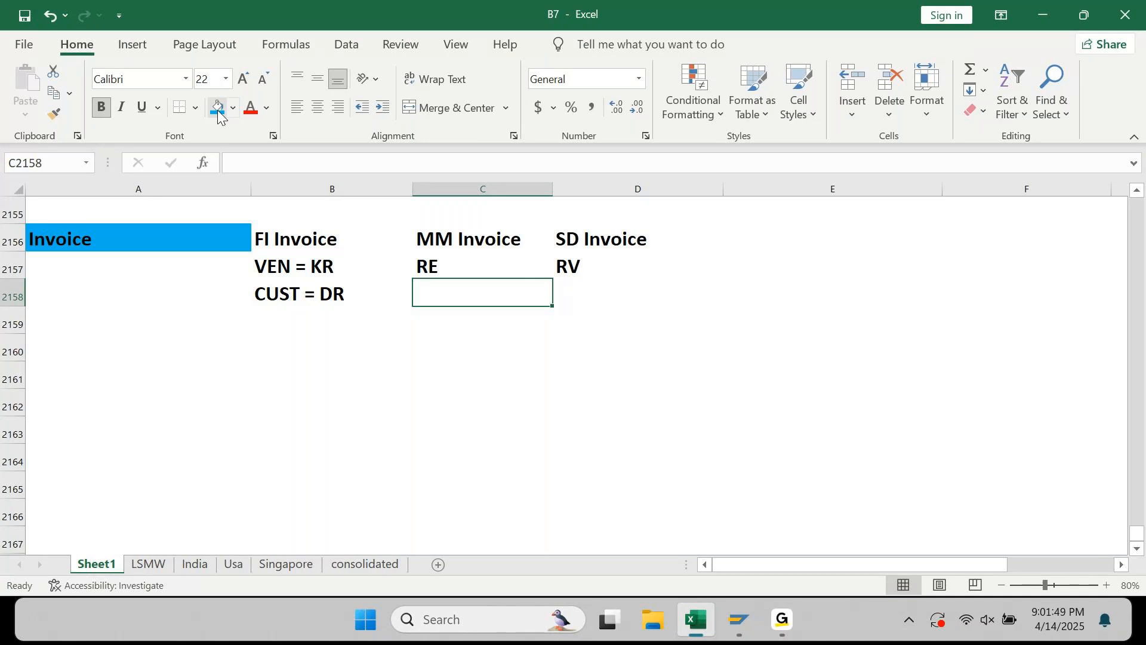
Review the FI, MM and SD invoice headings and the document types listed beneath them
key(Left)
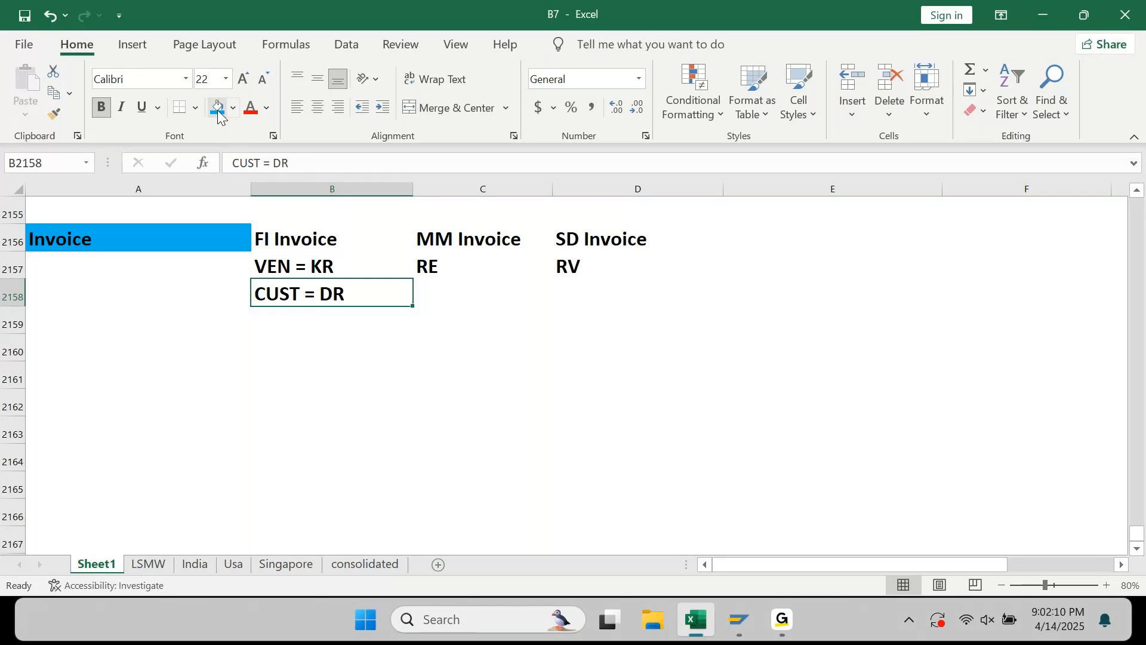
key(Right)
key(Up)
key(Up)
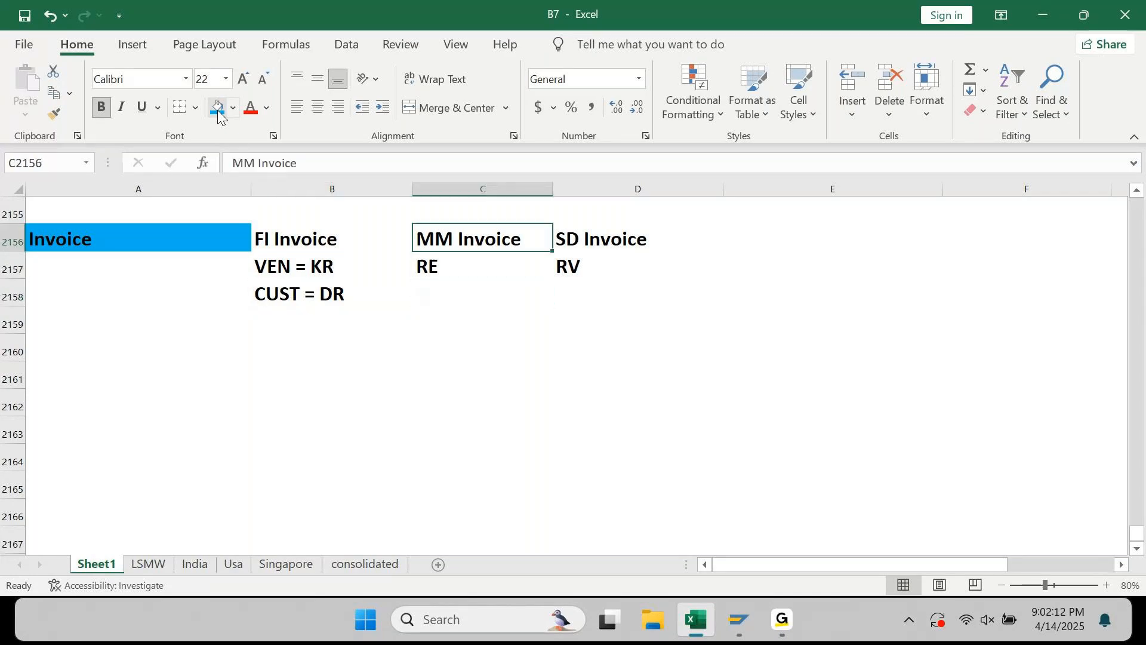
key(Right)
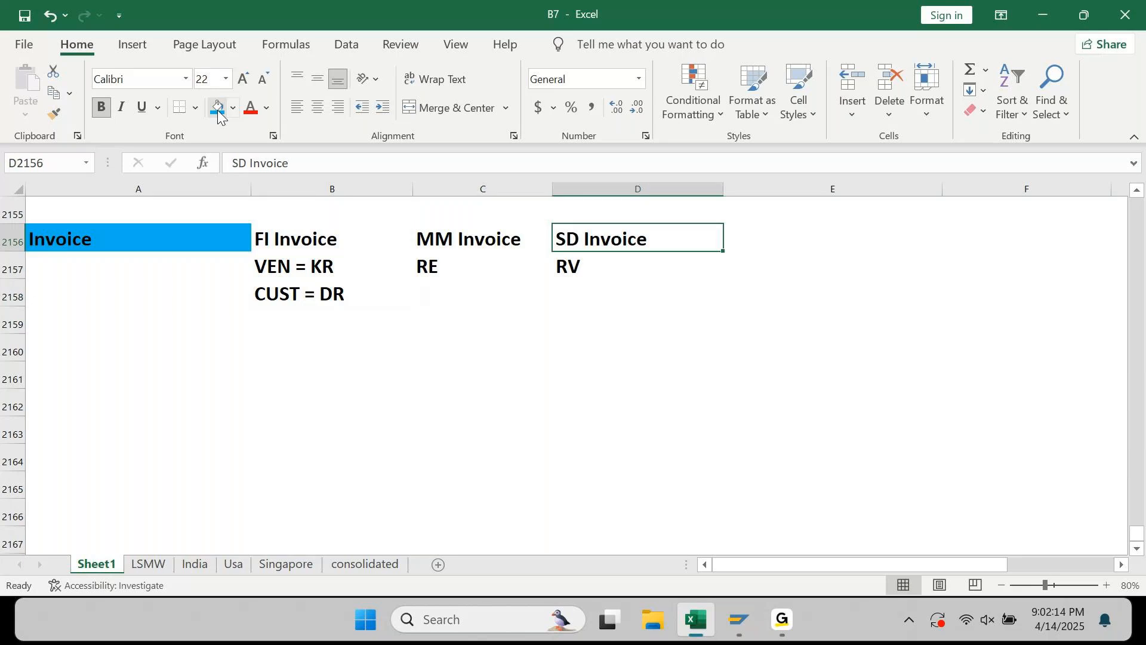
key(Down)
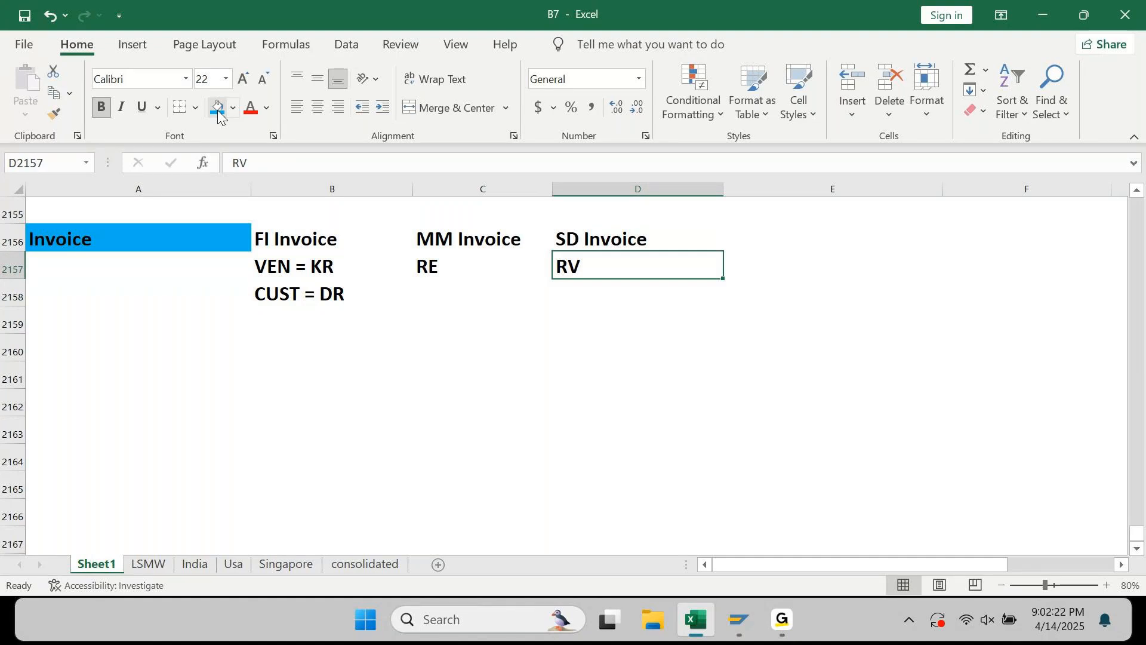
key(Left)
key(Left)
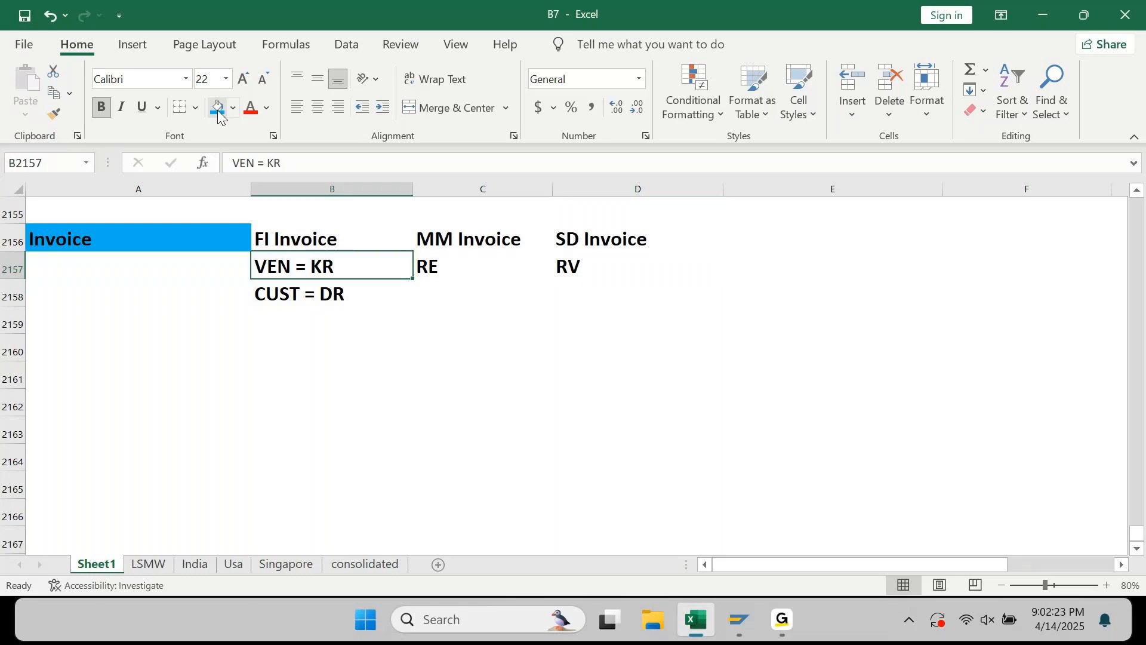
Enter the heading "FI Adjustment" in B2160, below the FI Invoice entries
key(Down)
key(Down)
key(Down)
key(F2)
text(D)
key(BackSpace)
text(FI AD)
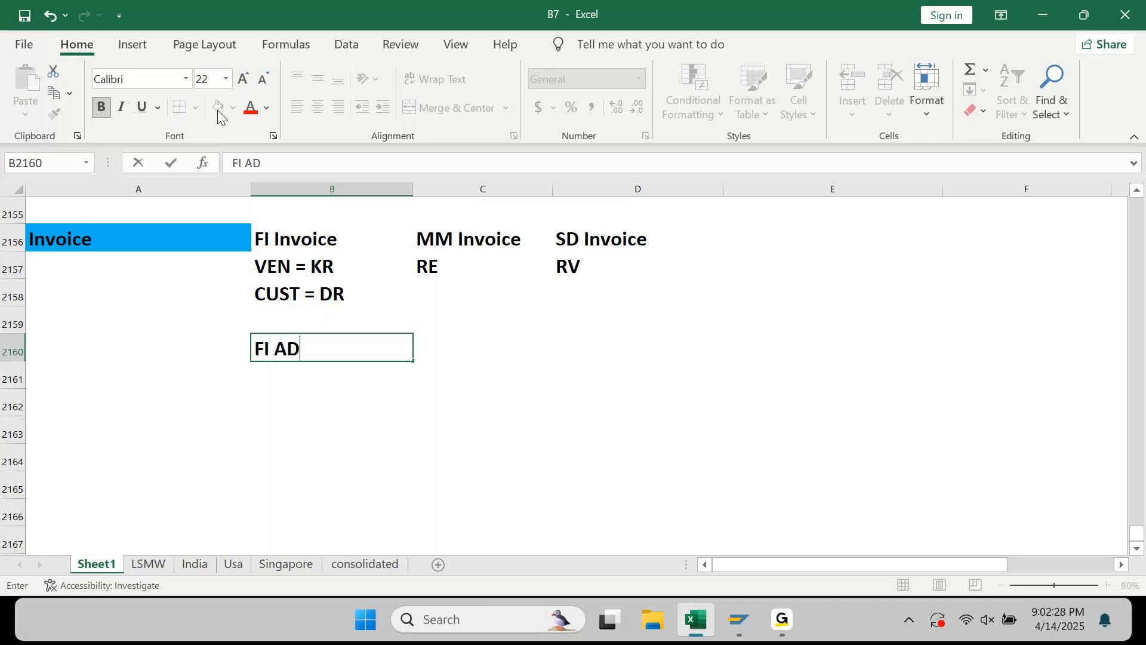
text(JY)
key(BackSpace)
text(US)
key(BackSpace)
key(BackSpace)
key(BackSpace)
key(BackSpace)
text(djustment)
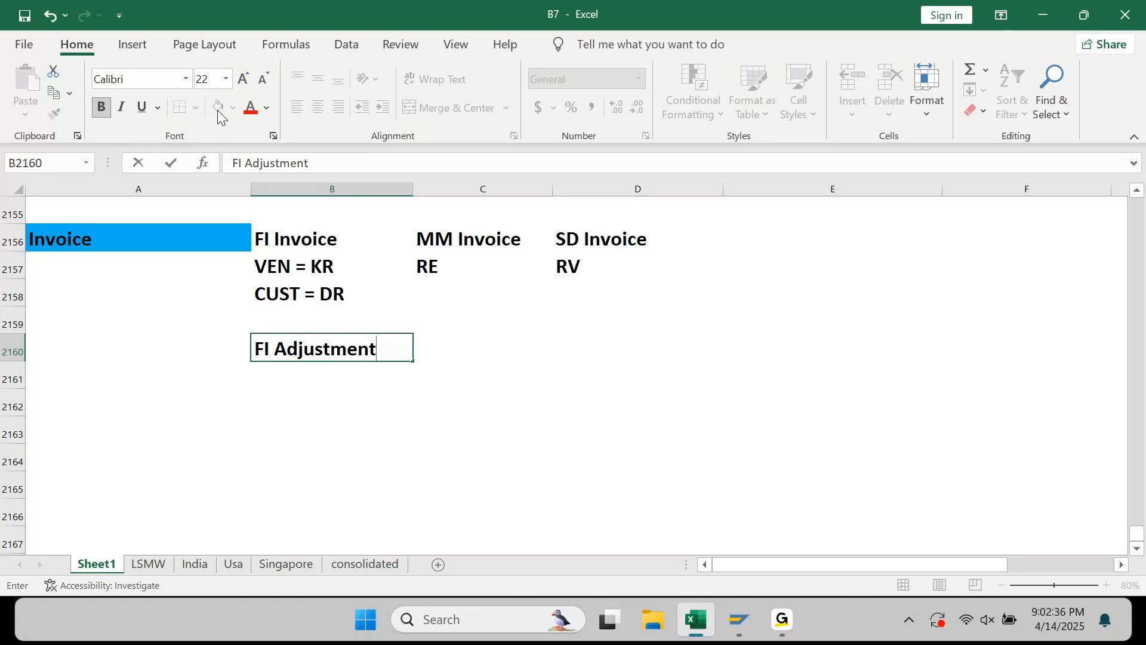
key(Return)
key(Up)
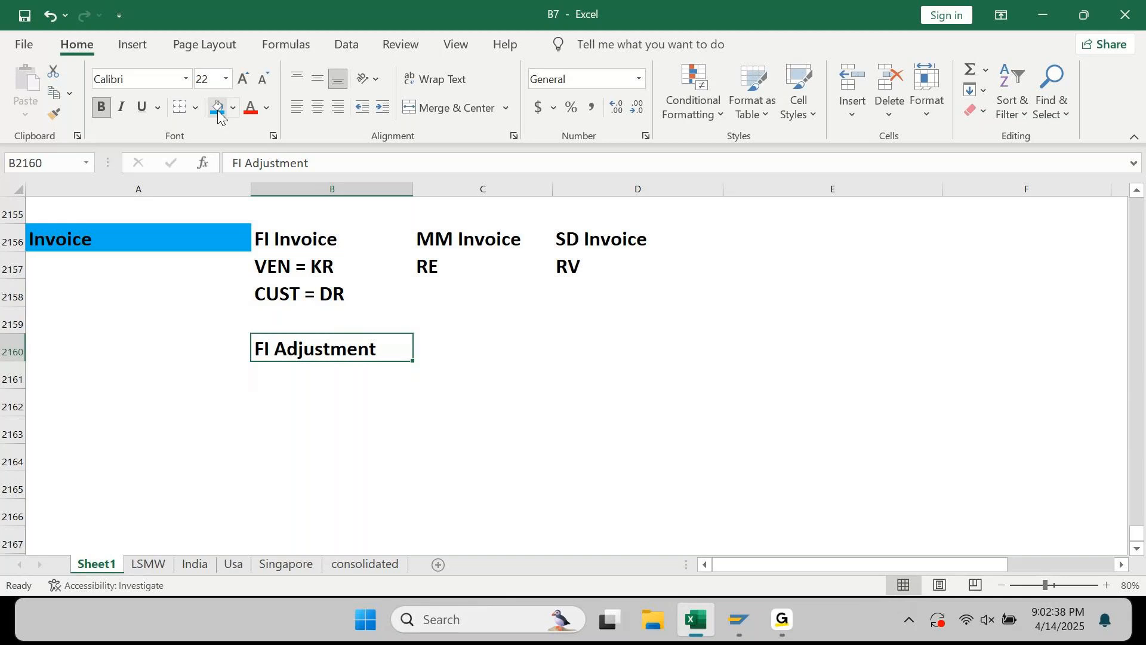
Under FI Adjustment, enter "VEN = KG" in B2161 and "CUST = DG" in B2162
key(Down)
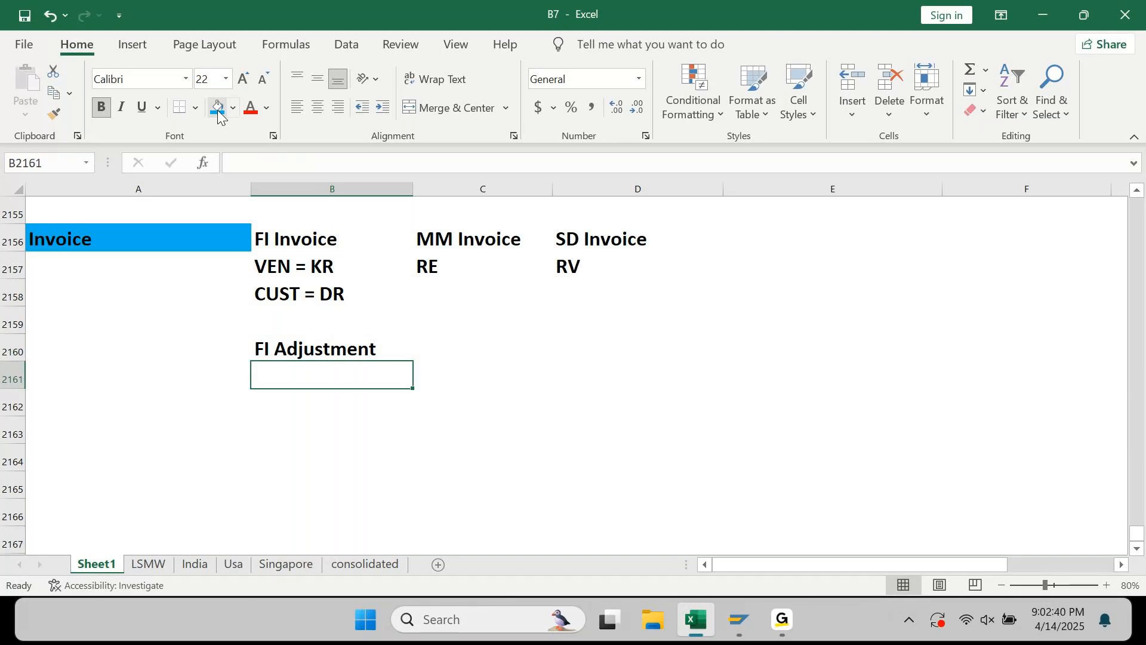
text(Ven)
key(BackSpace)
key(BackSpace)
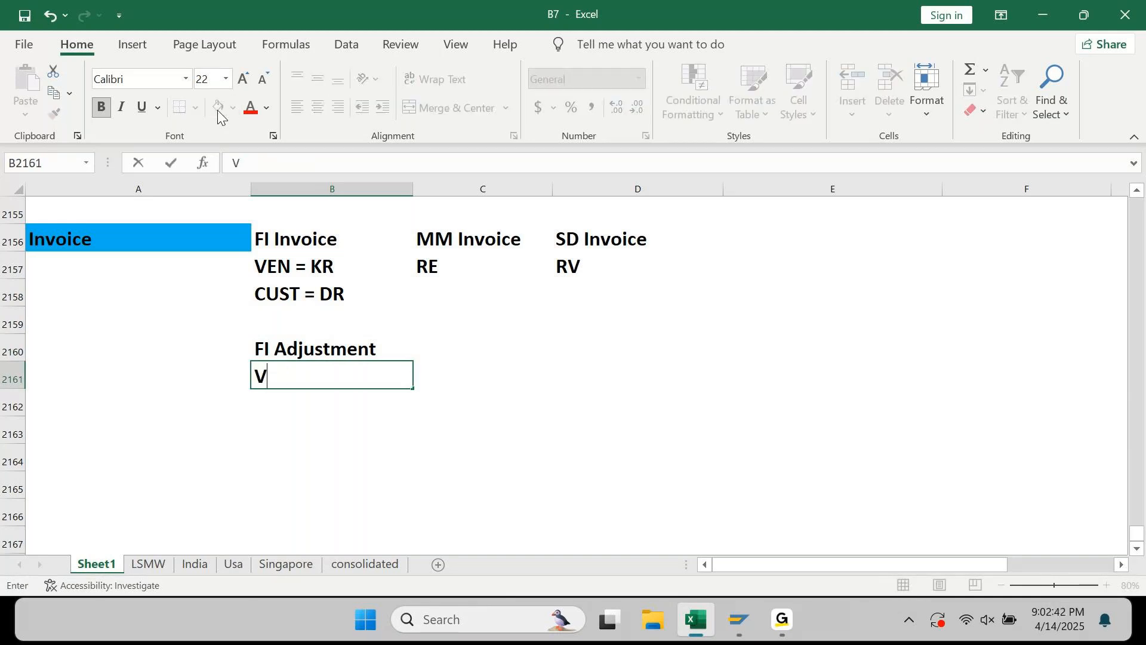
text(EN = KG)
key(Return)
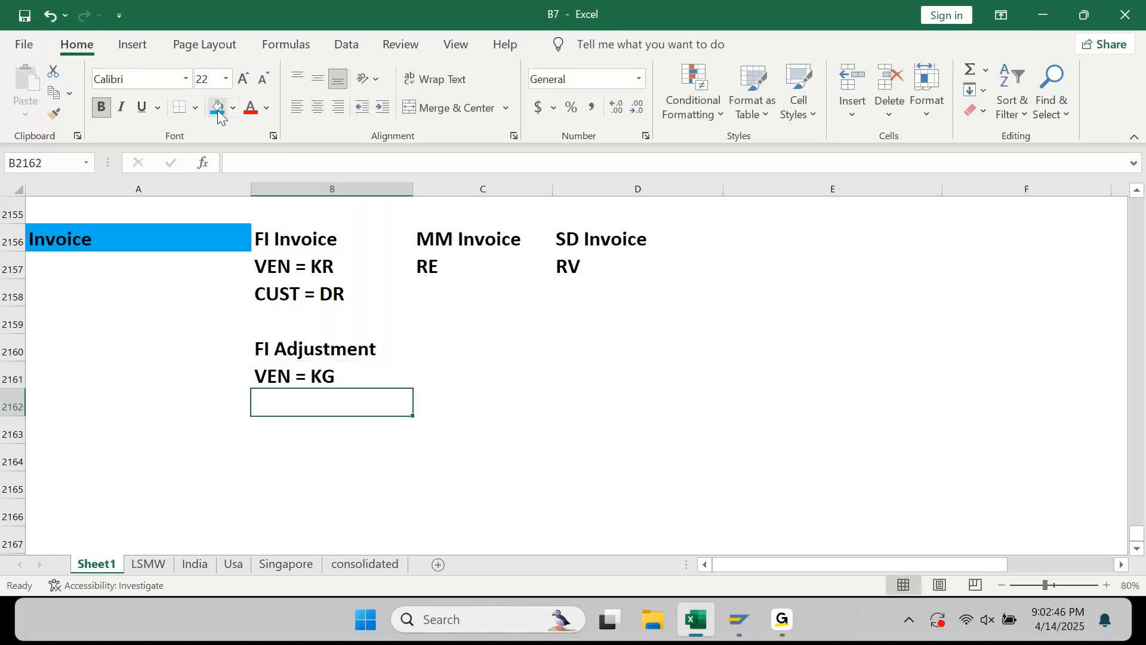
text(CUST)
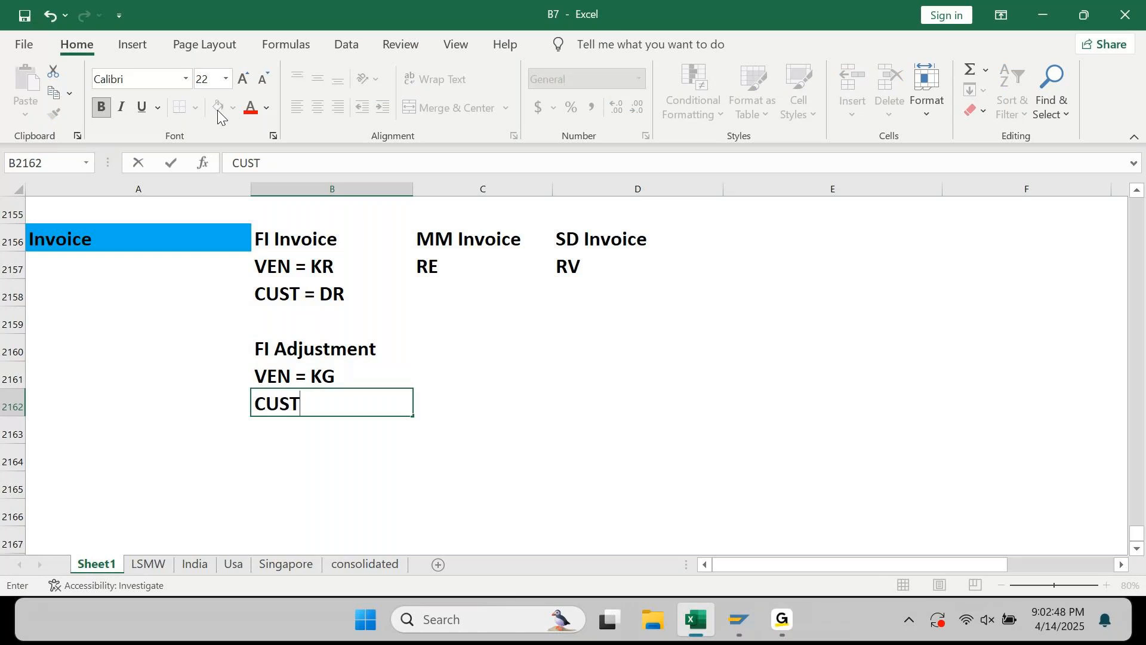
text( = DG)
key(Return)
key(Return)
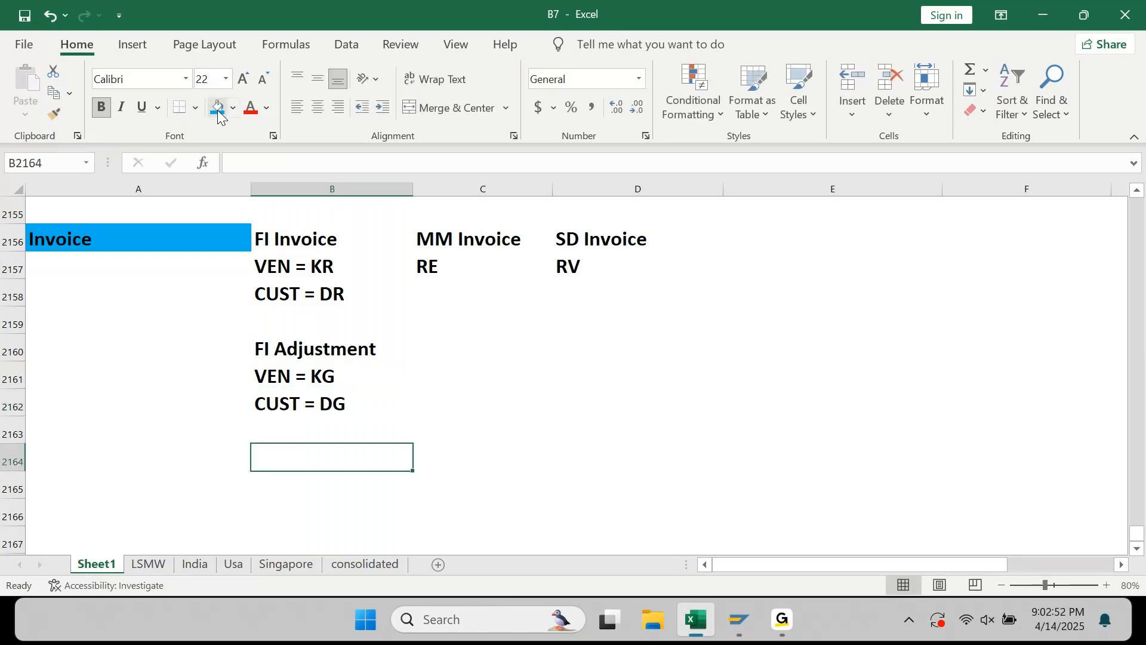
key(Up)
key(Up)
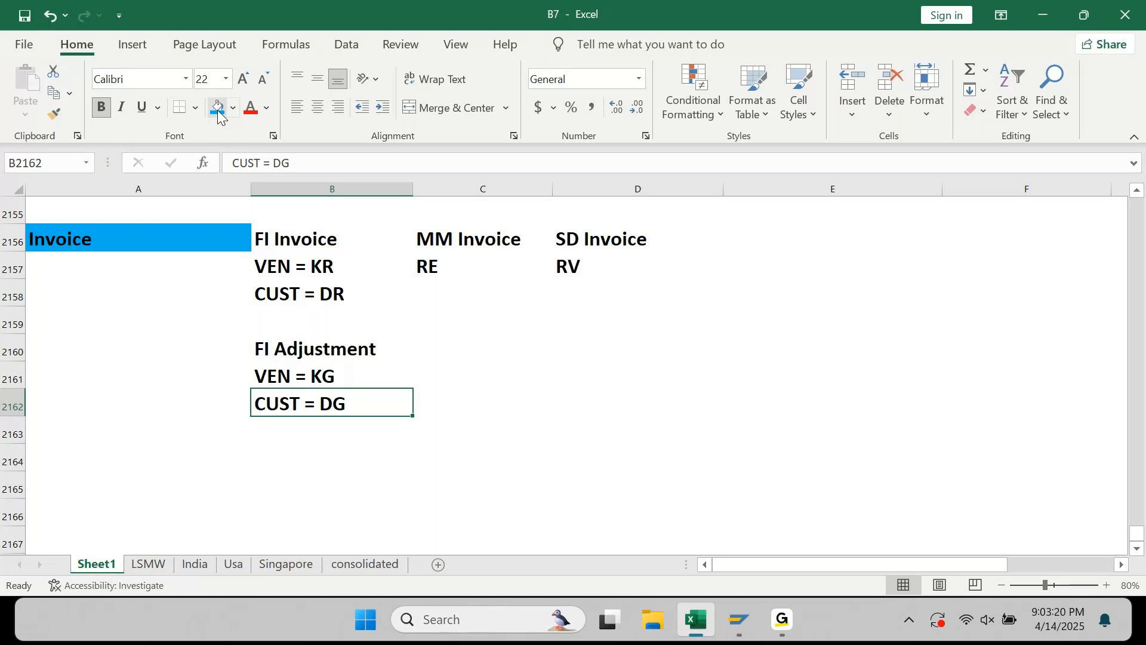
Enter the heading "Reports:" in A2164 and fill that cell with yellow
key(Return)
key(Return)
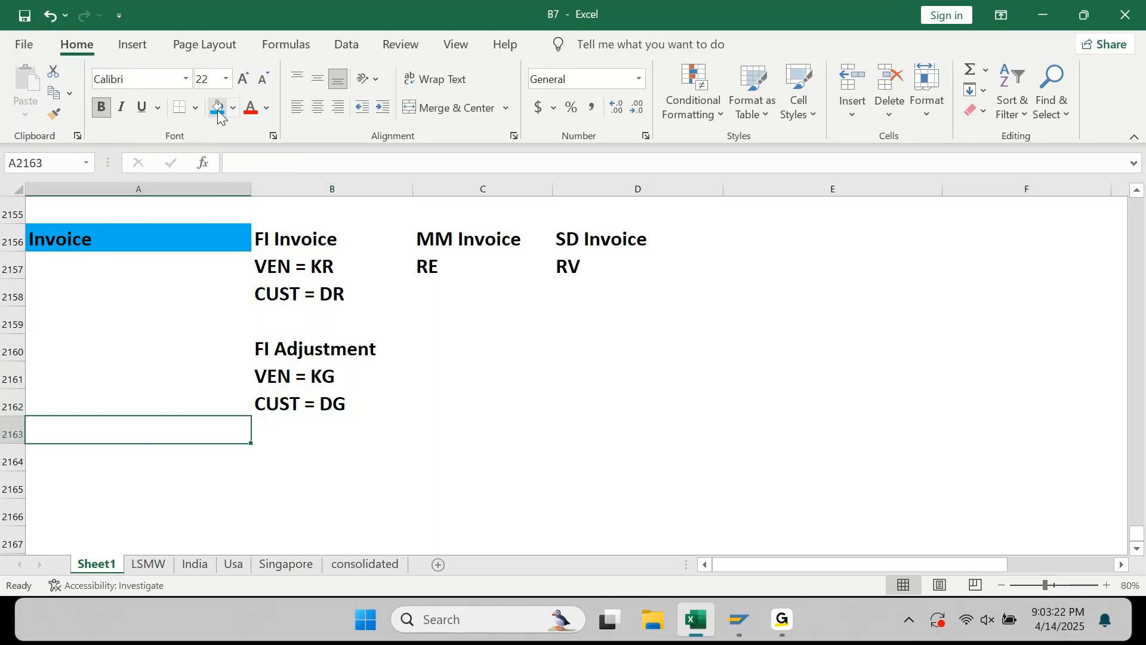
text(Re)
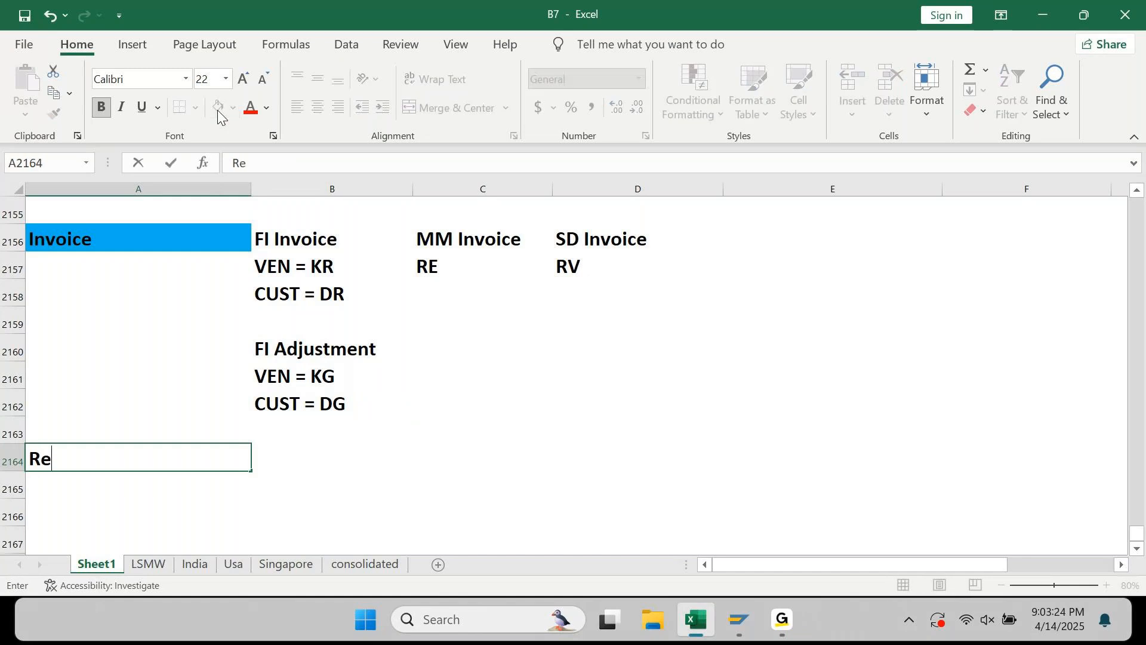
text(ports)
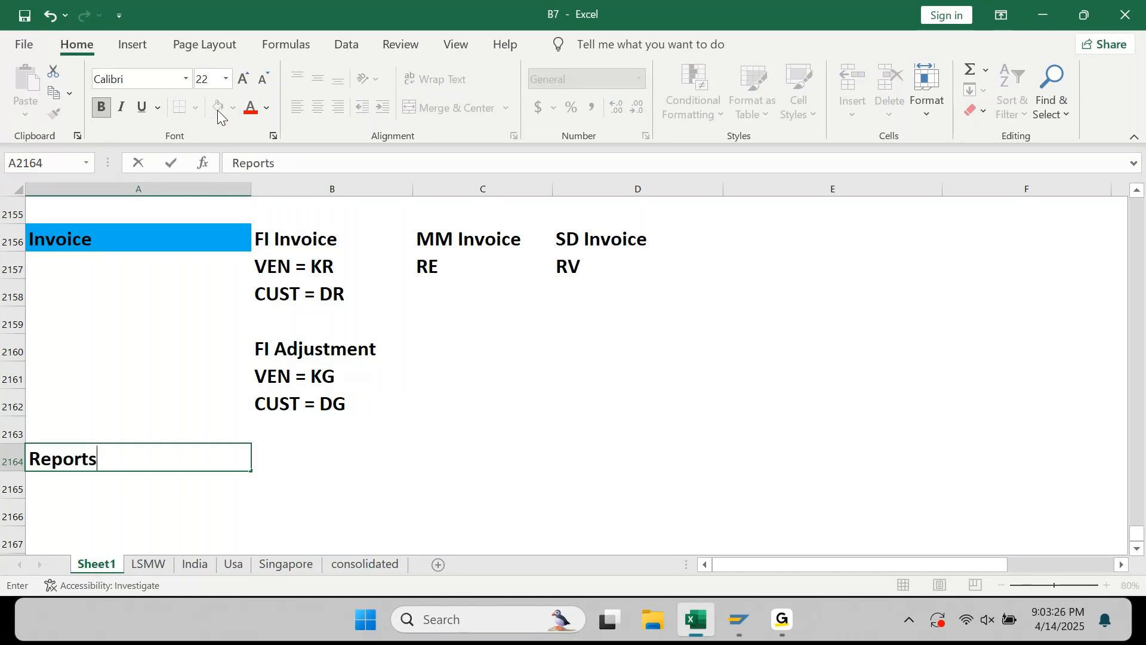
text(:)
key(Return)
key(Up)
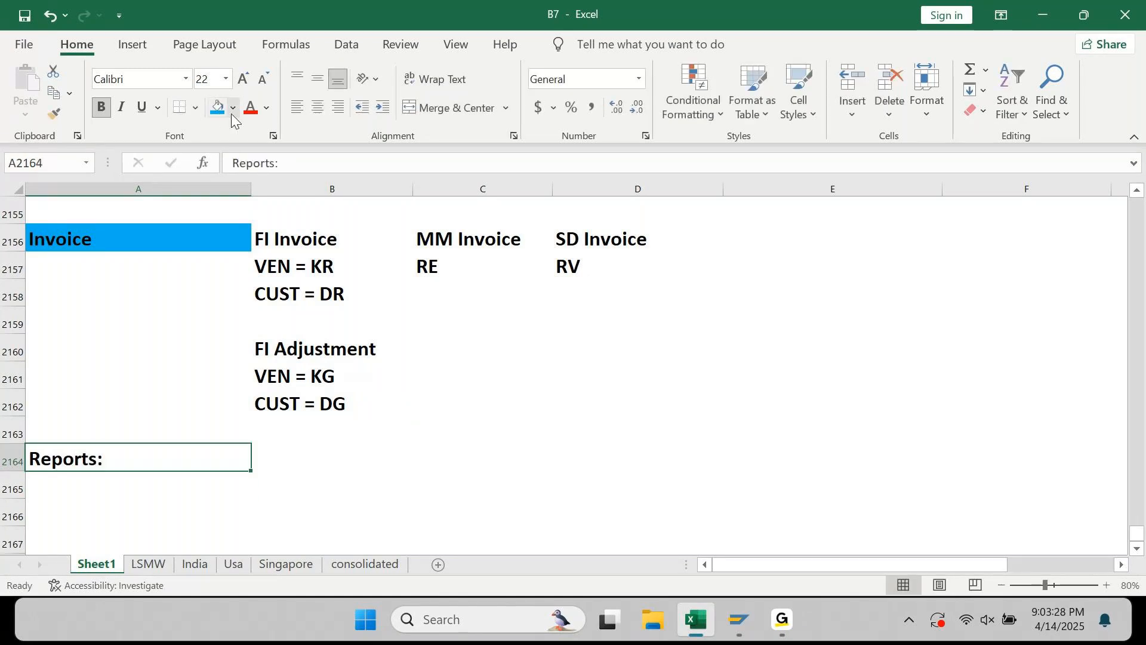
click(232, 113)
click(266, 275)
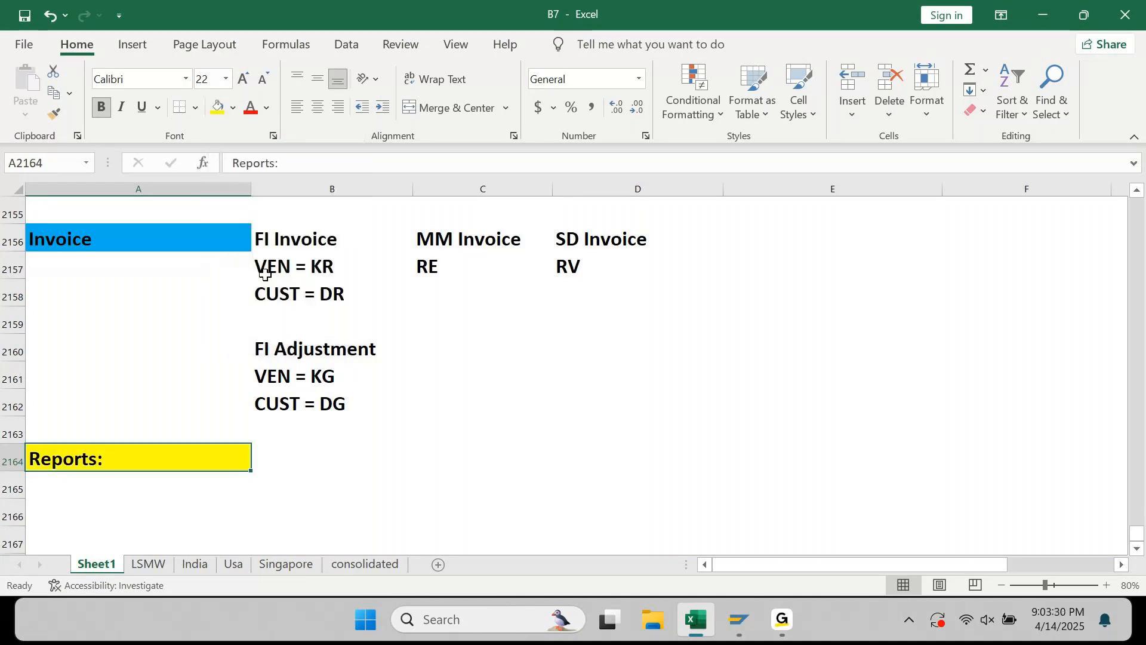
Beside the Reports heading, enter "Customer" in B2164 and "Vendor" in D2164
key(Right)
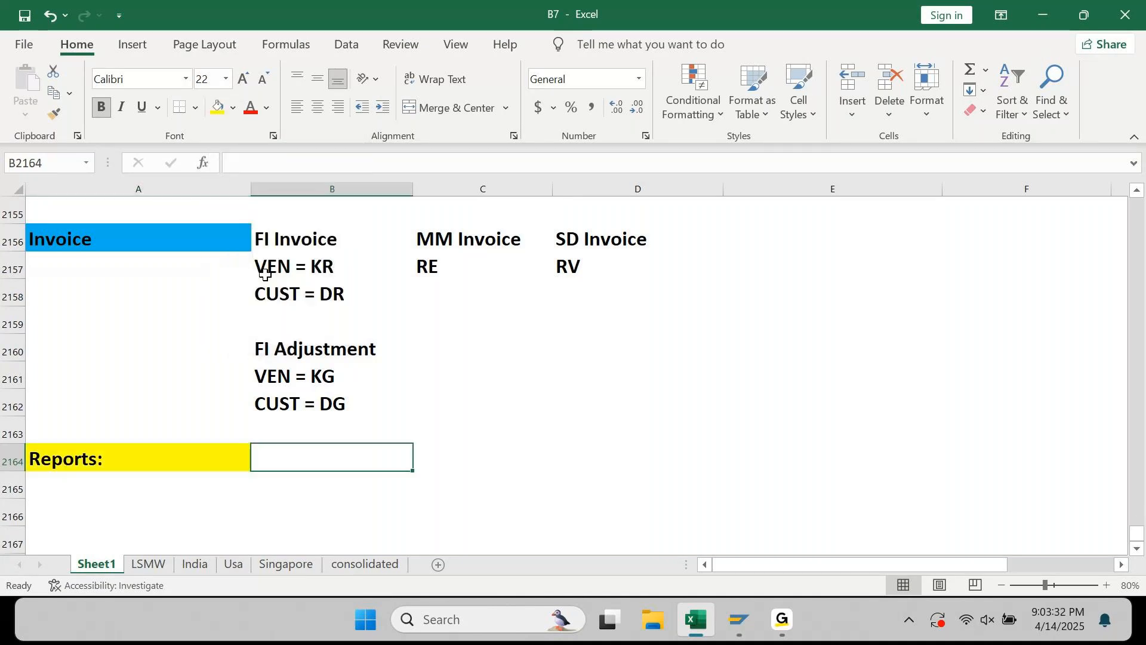
text(Customer)
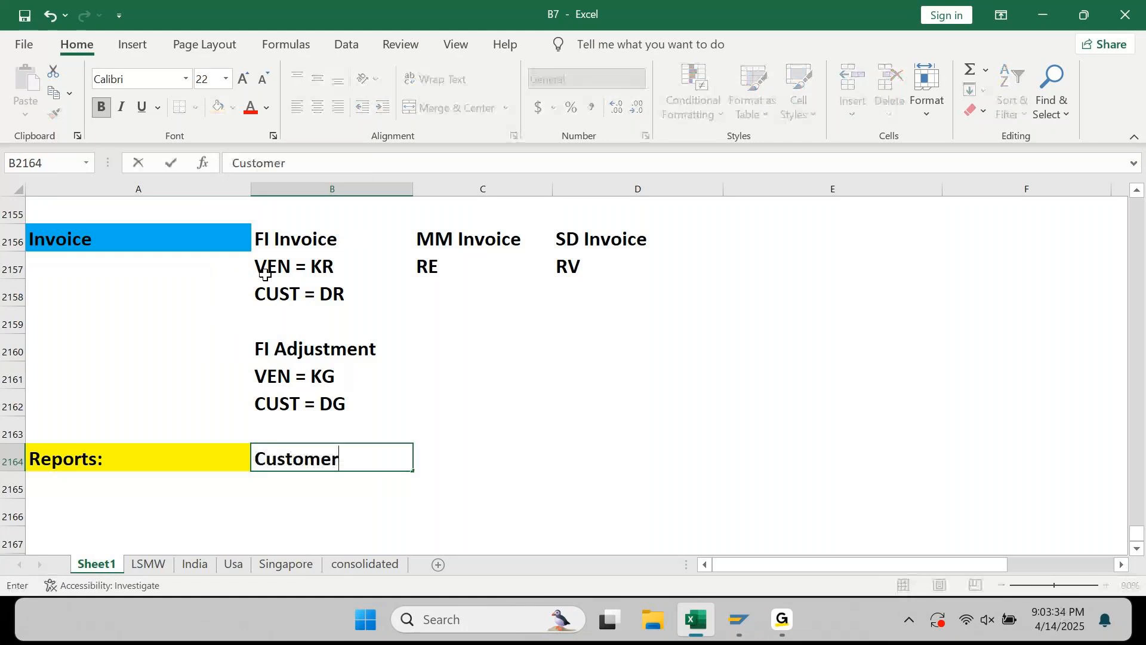
key(Right)
key(Right)
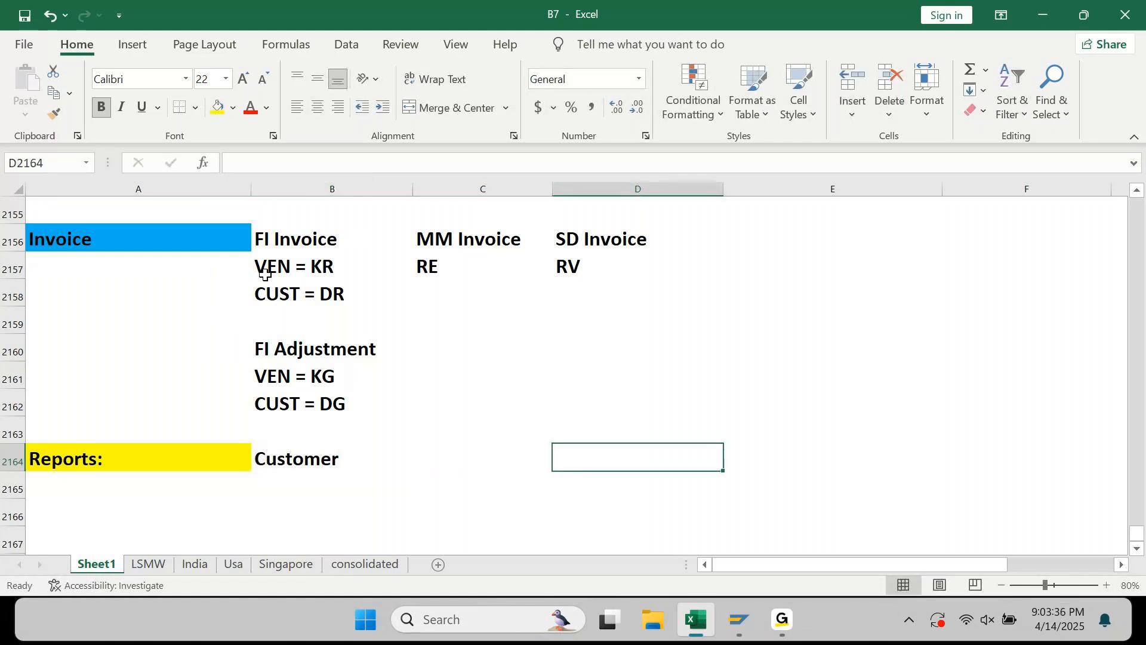
text(Vendor)
key(Return)
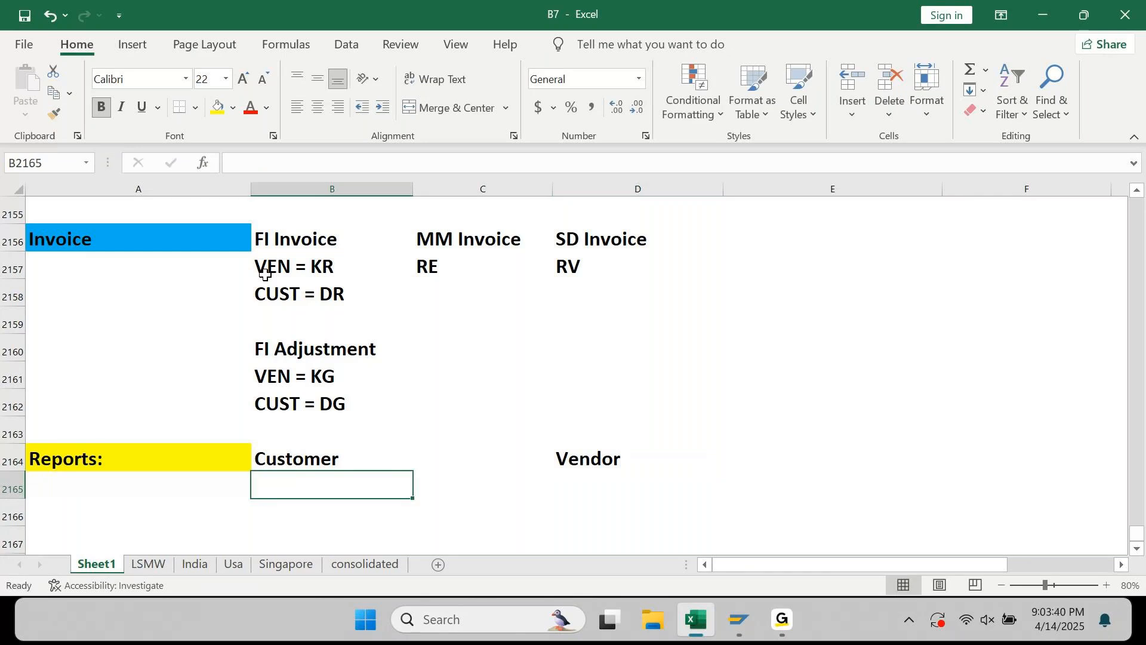
Enter "Outstanding" under both Customer and Vendor, in B2165 and D2165
key(Left)
key(Right)
text(Ou)
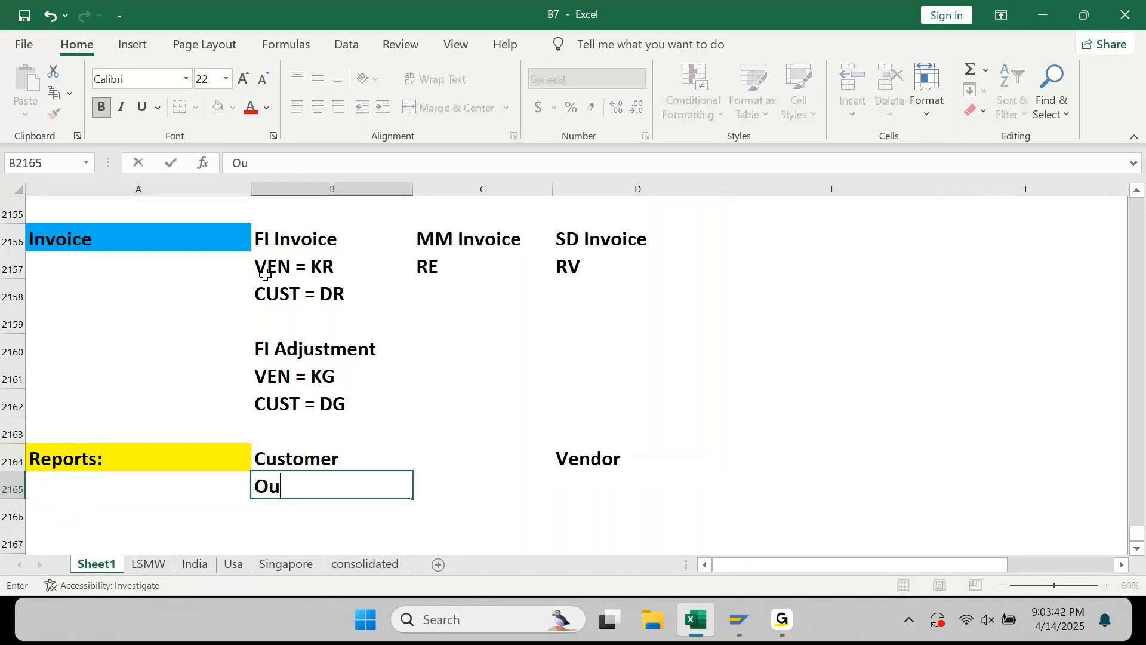
text(tstanding)
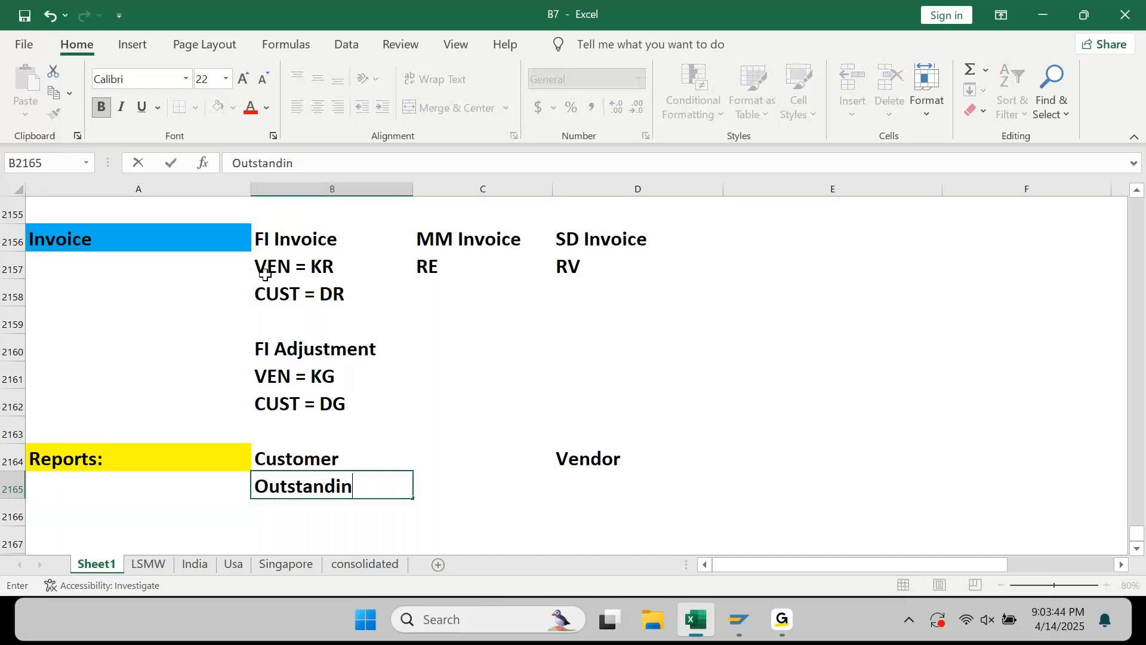
key(Right)
key(Right)
text(Our)
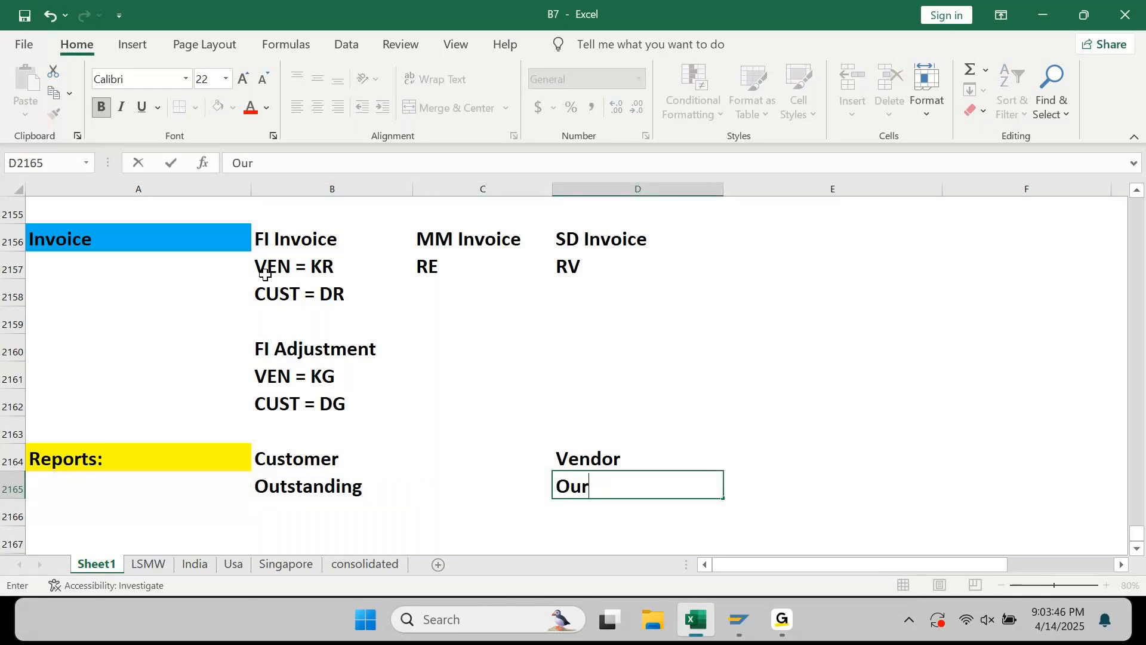
key(BackSpace)
text(tstanding)
key(Return)
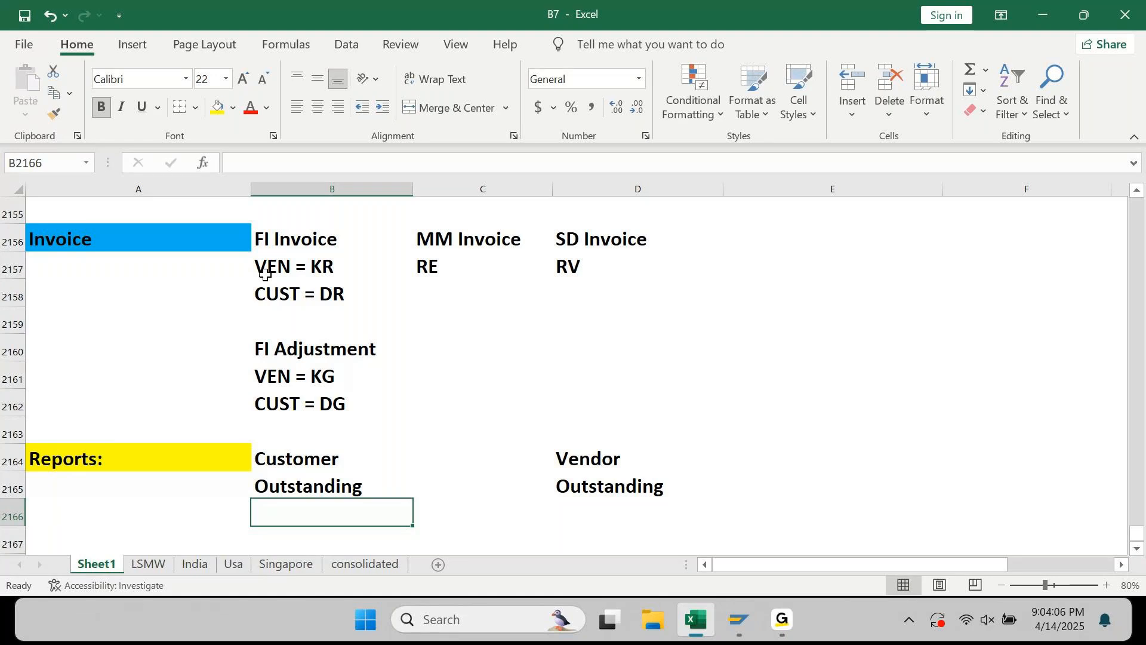
Enter "Receivable" under Customer in B2166 and "Payable" under Vendor in D2166
key(Down)
key(Down)
key(Down)
key(Down)
key(Down)
key(Down)
key(Down)
key(Down)
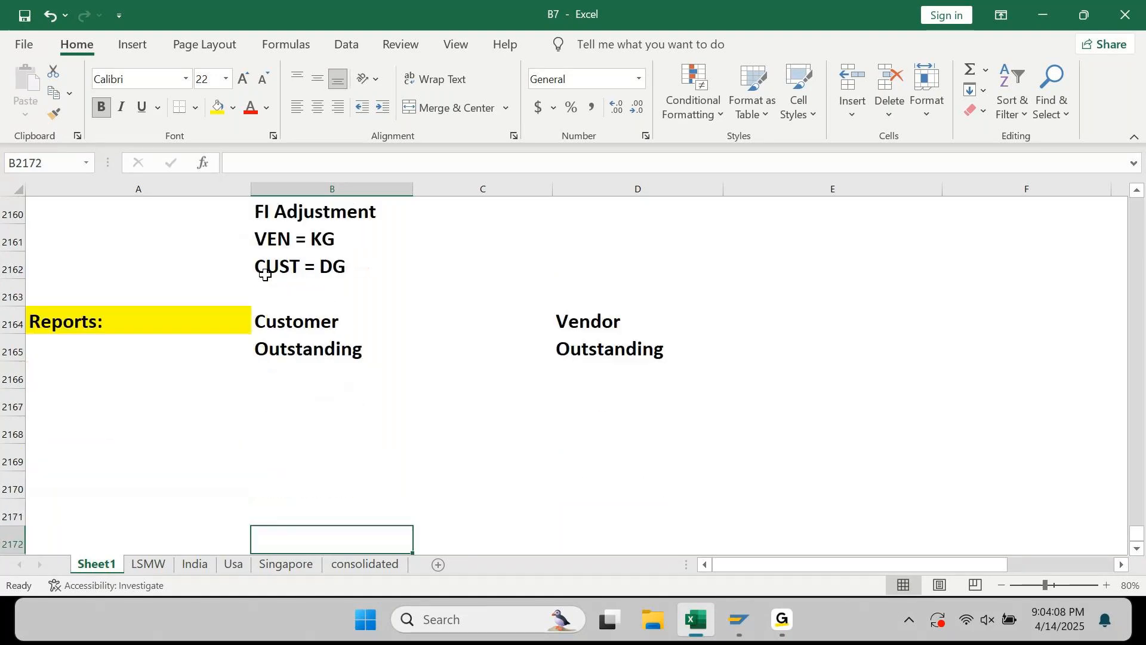
key(ctrl+Up)
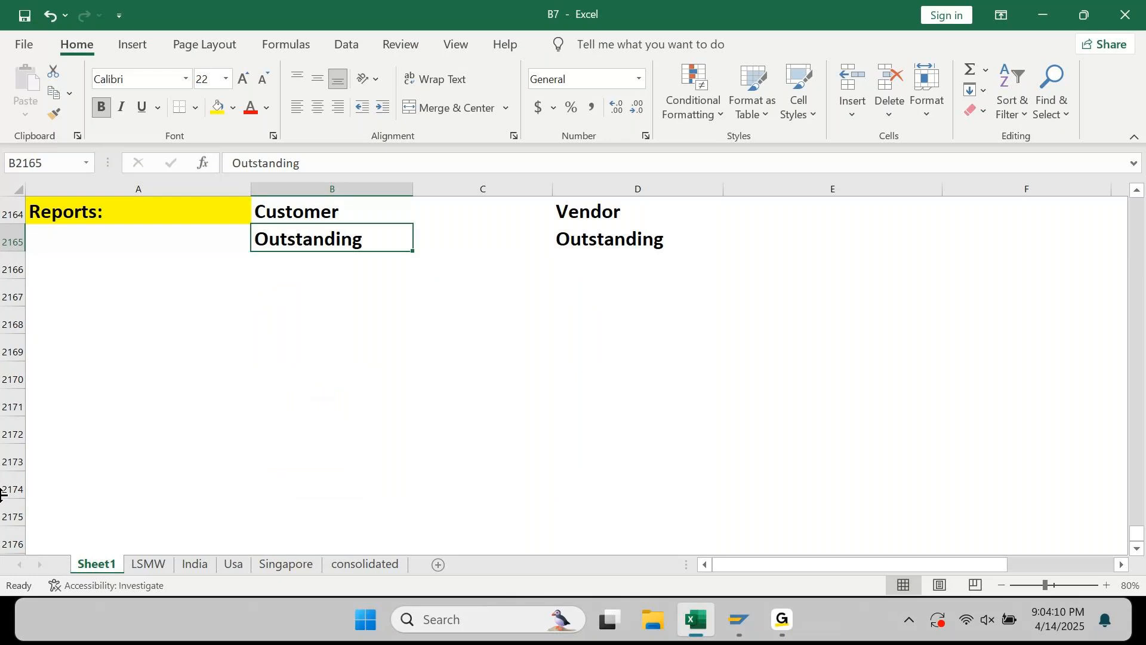
key(Down)
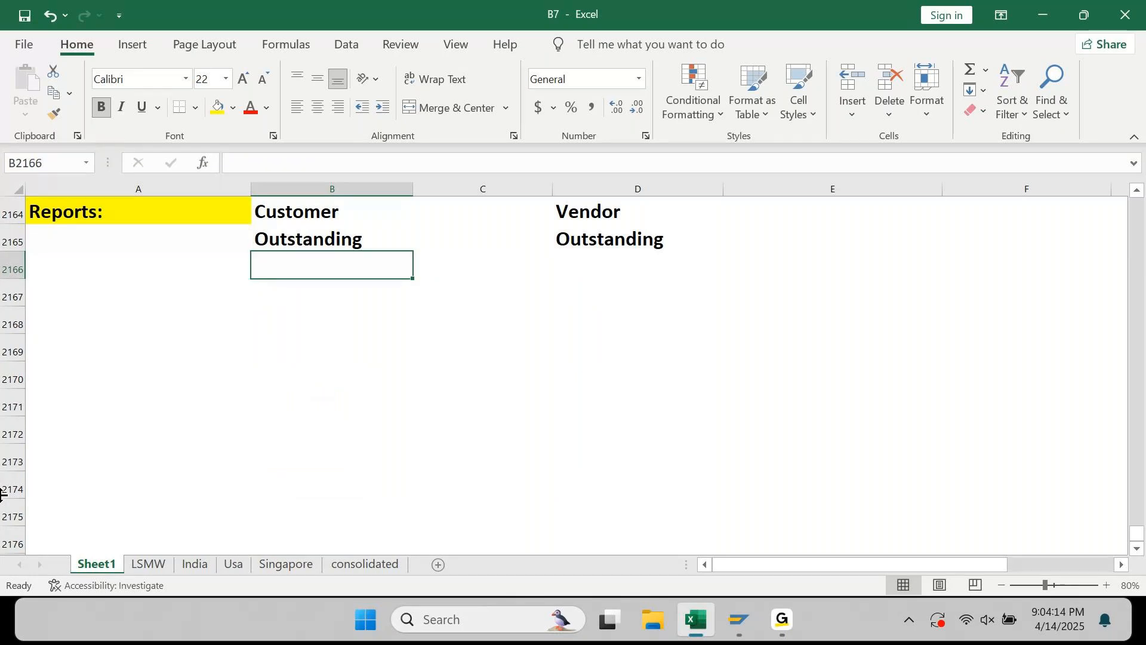
text(Receivable)
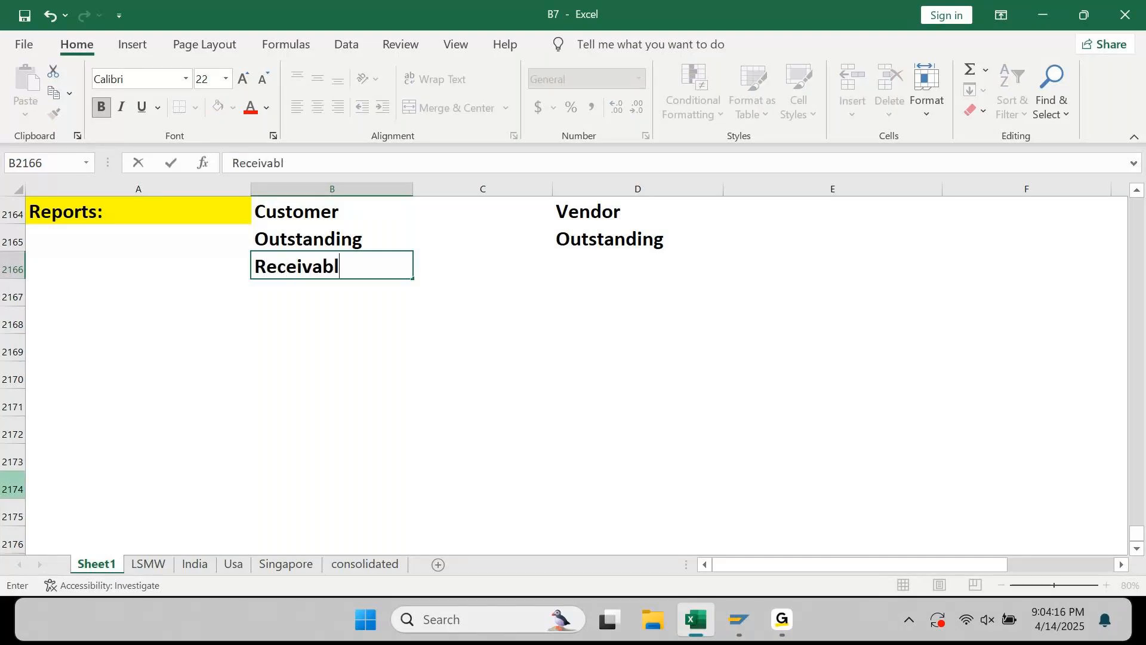
key(Tab)
key(Tab)
text(P)
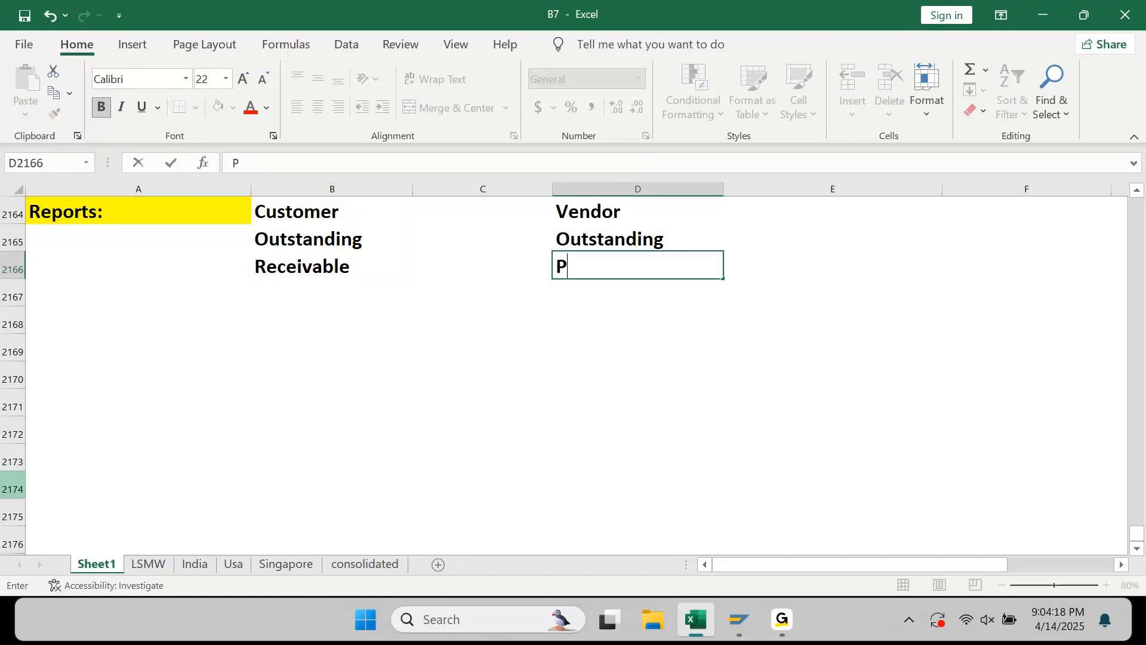
text(ayab)
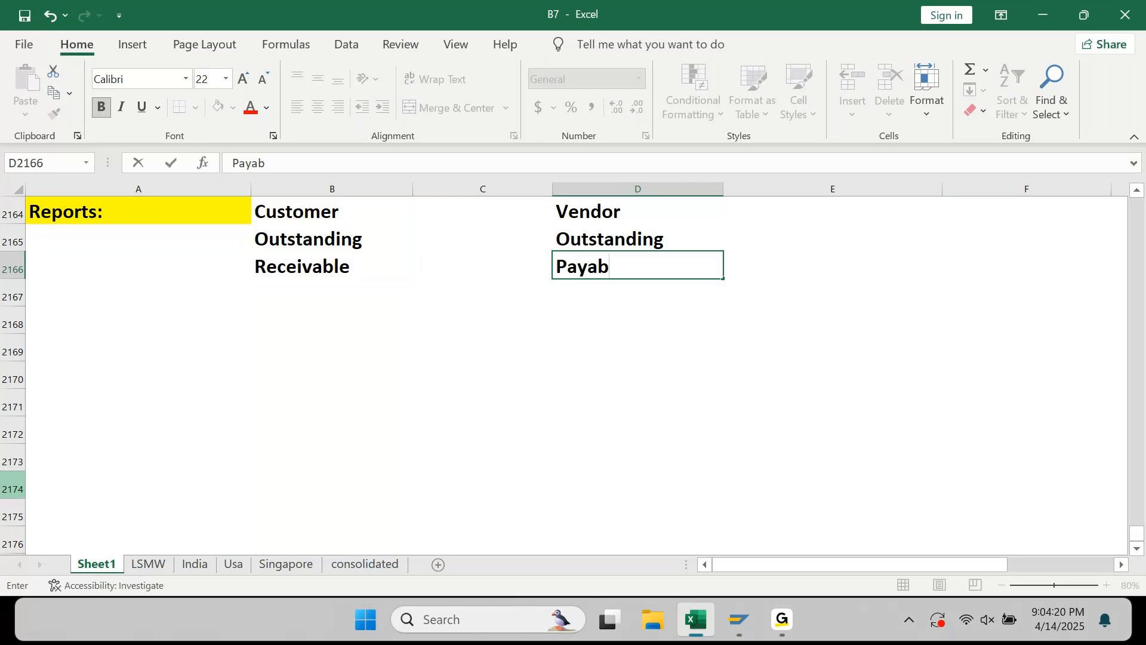
text(le)
key(Return)
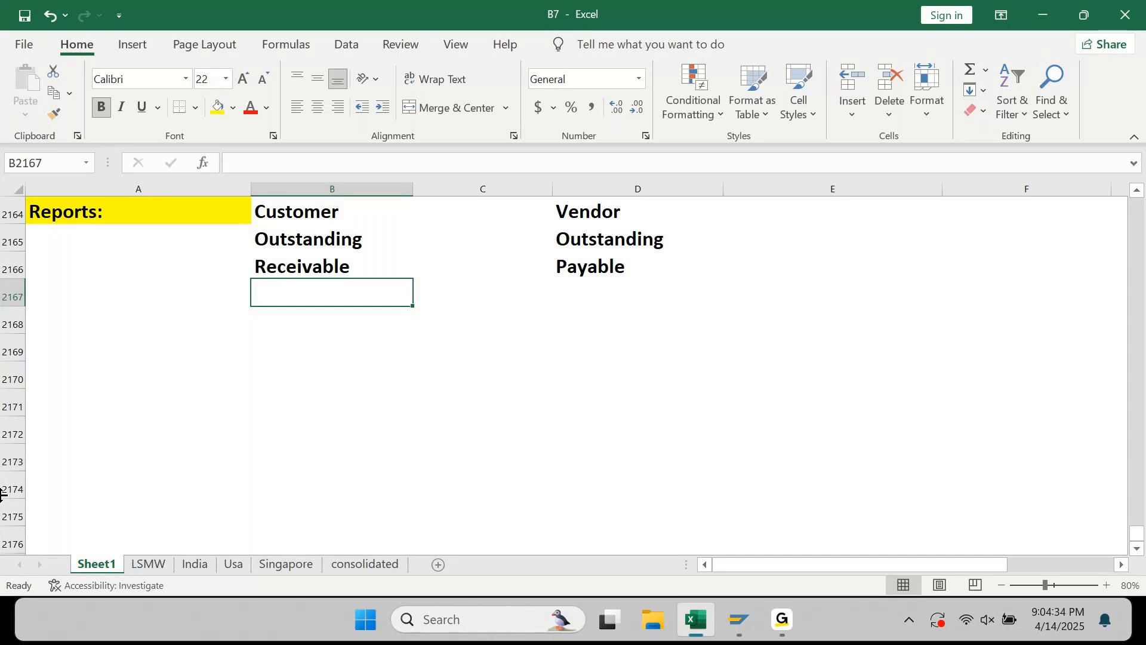
Enter "Positive Debit Balance" under Receivable in the Customer column, cell B2167
text(POst)
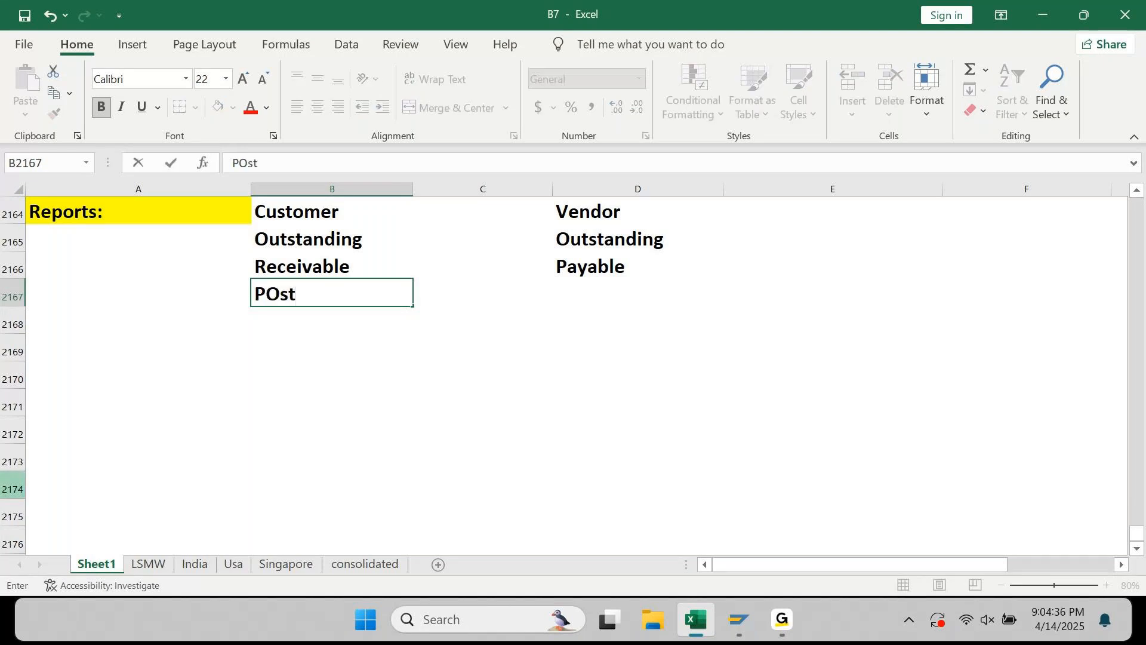
key(BackSpace)
text(itive Debot)
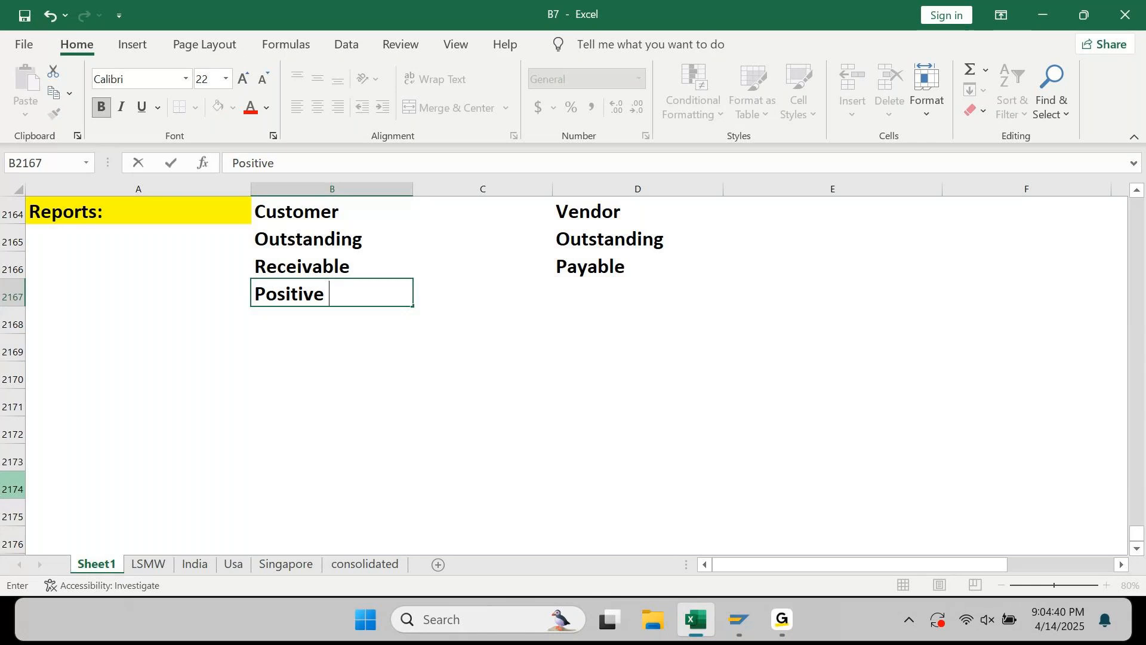
key(BackSpace)
key(BackSpace)
key(BackSpace)
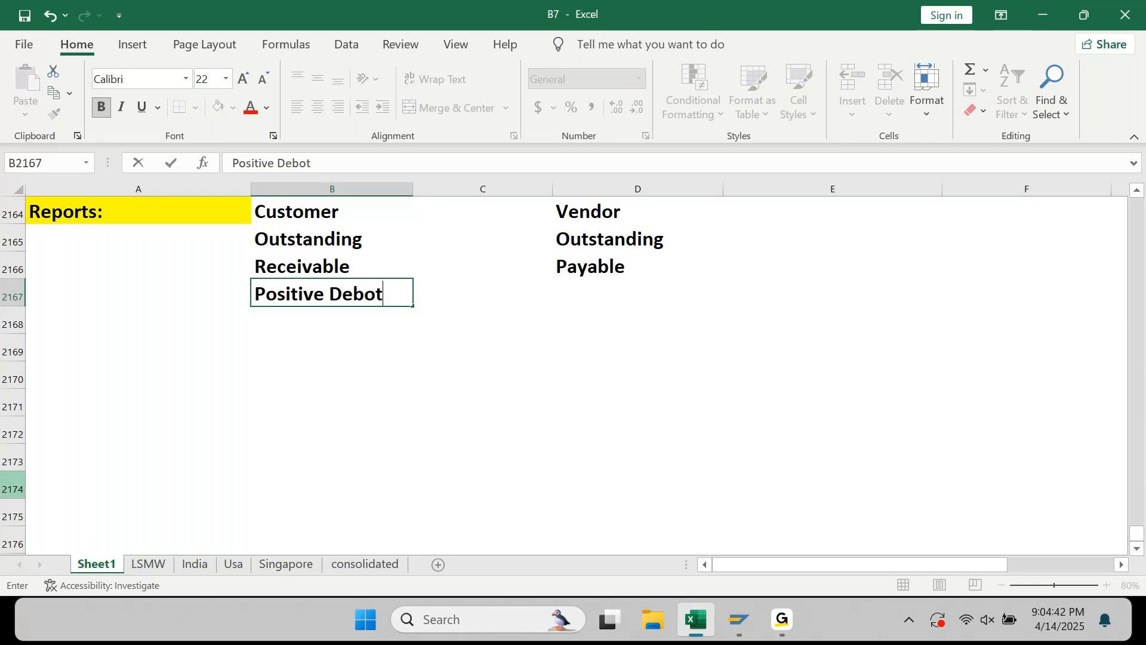
text(ot)
key(BackSpace)
key(BackSpace)
text(it Balamce)
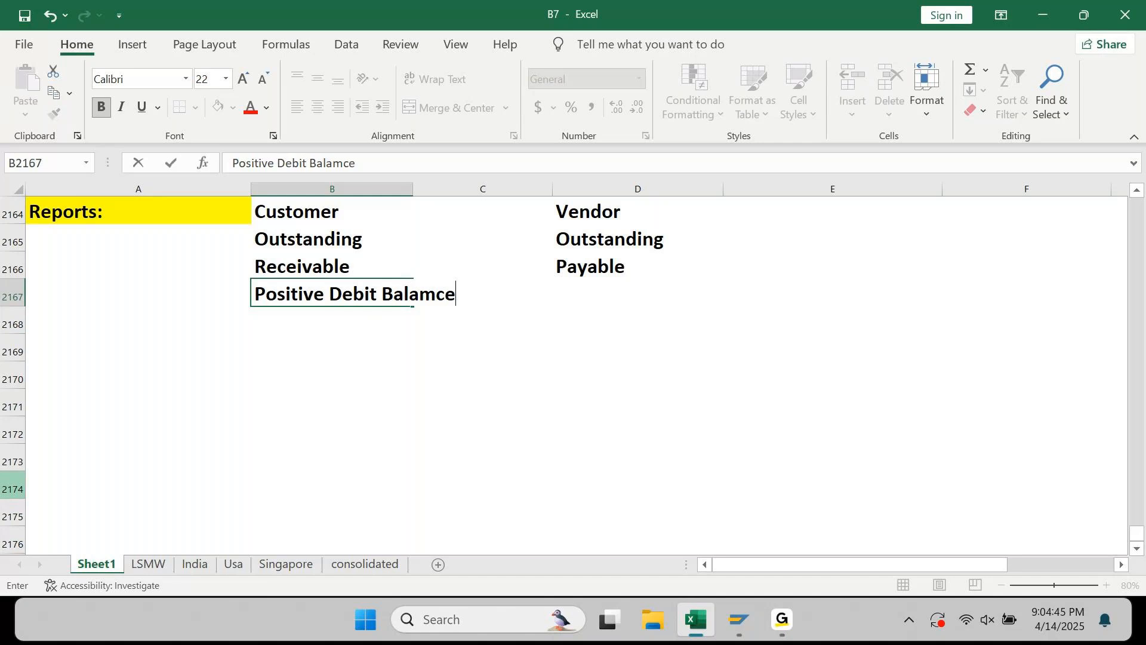
key(BackSpace)
key(BackSpace)
key(BackSpace)
text(nce)
key(Tab)
key(Tab)
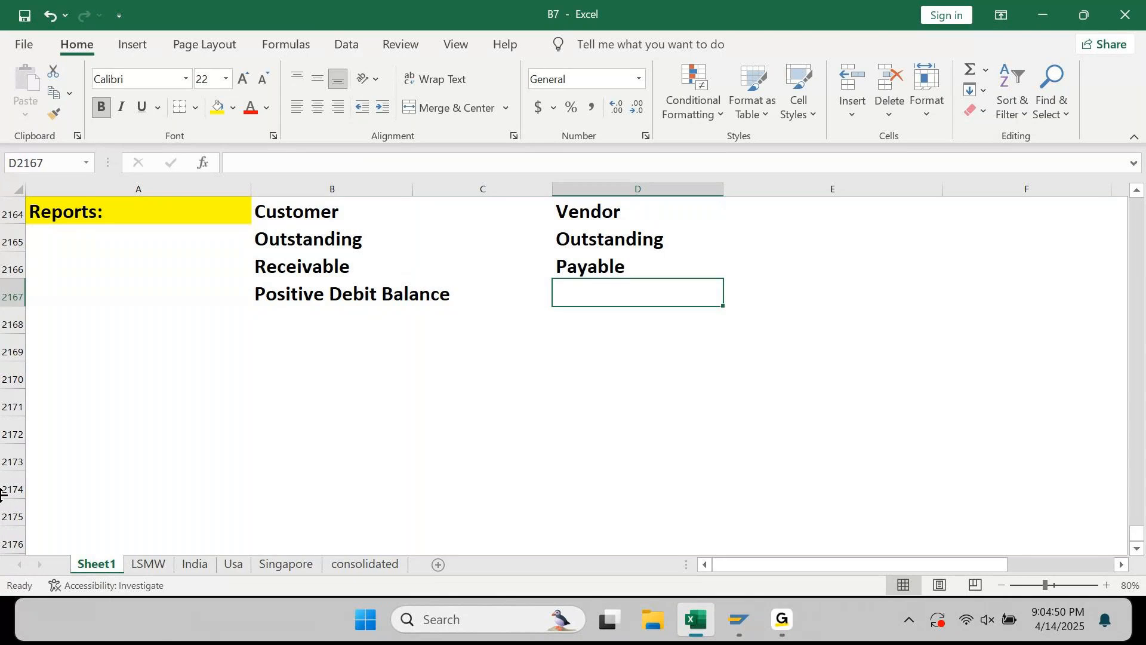
Enter "Negative Credit Balance" under Payable in the Vendor column, cell D2167
text(Negatice)
key(BackSpace)
key(BackSpace)
key(BackSpace)
key(BackSpace)
text(tiv)
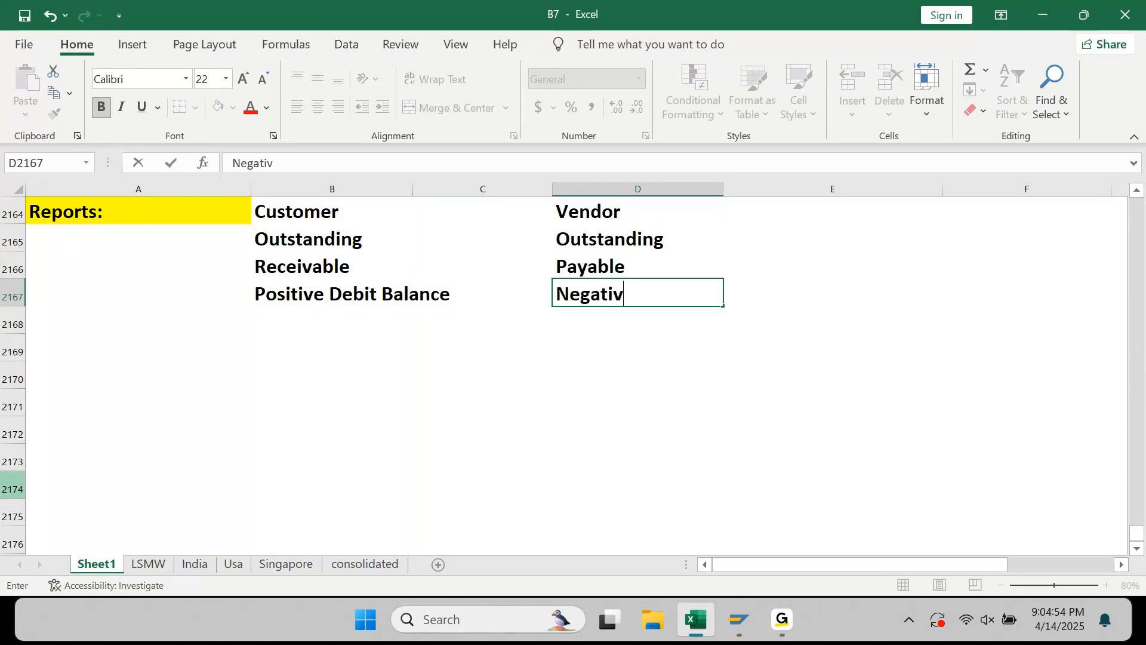
text(e Credi)
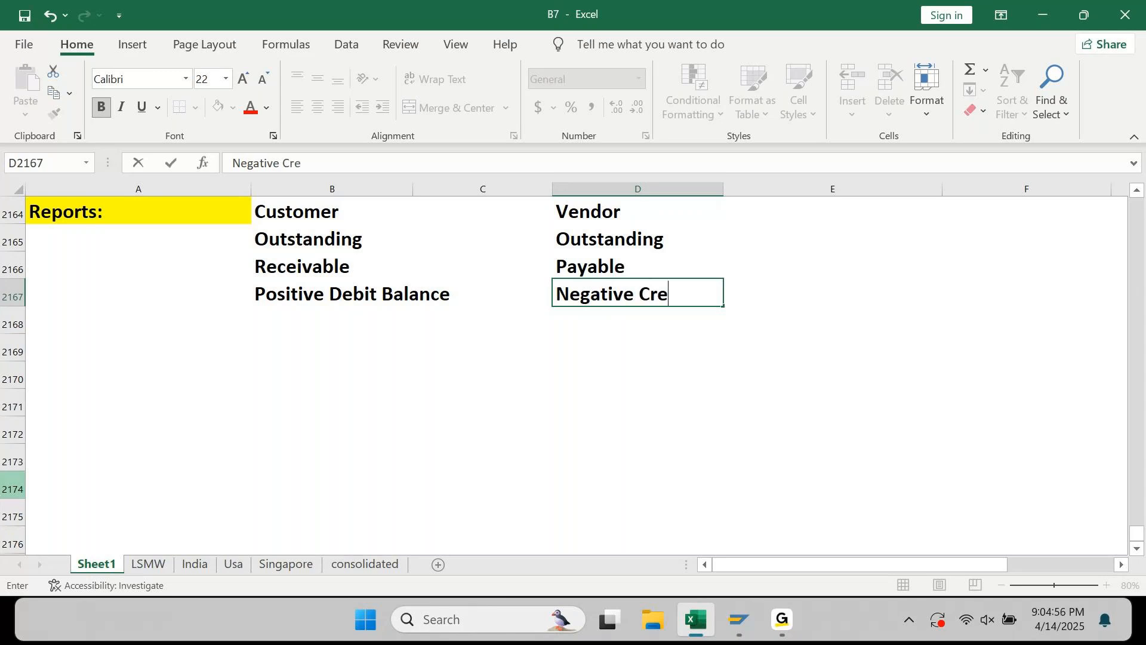
key(BackSpace)
text(dit Balance)
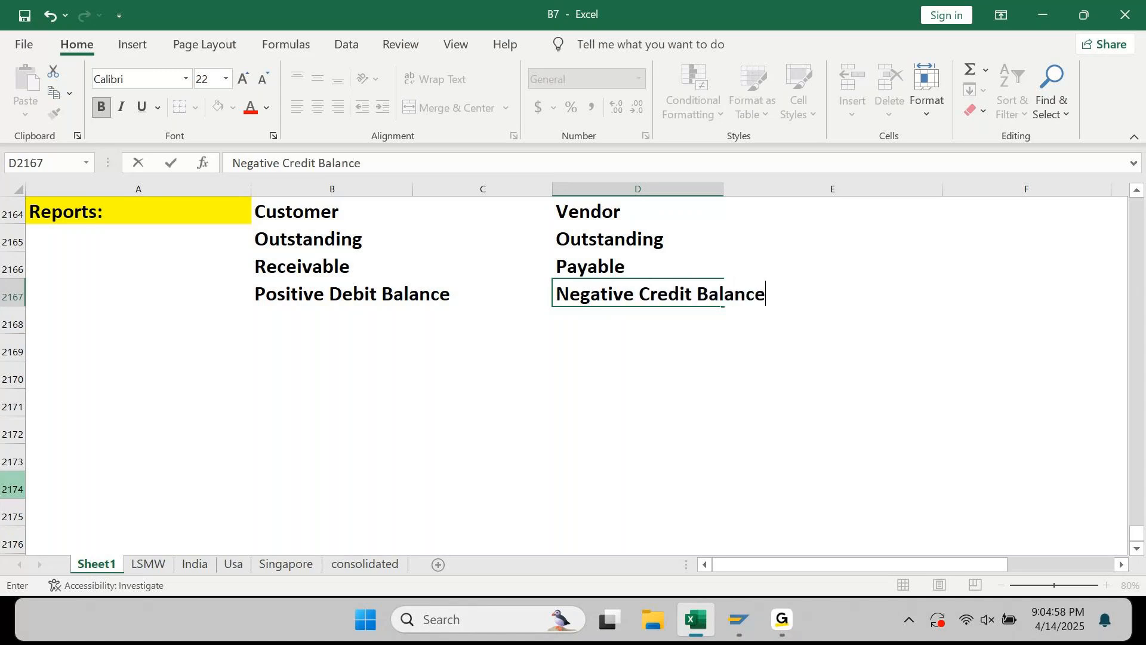
key(Return)
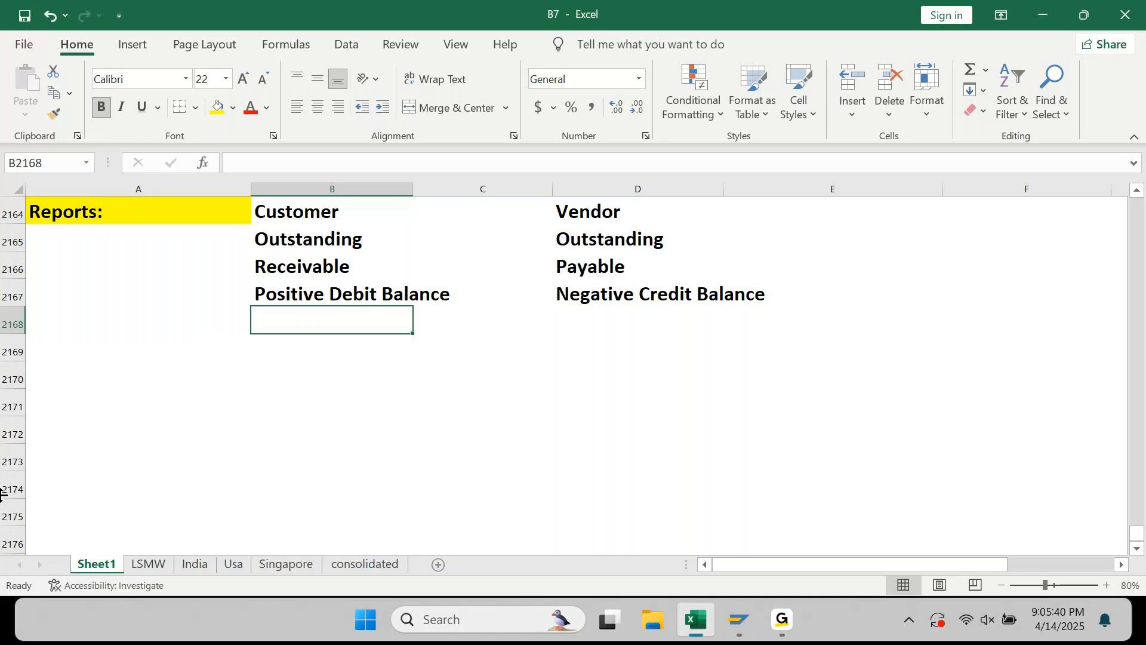
key(Up)
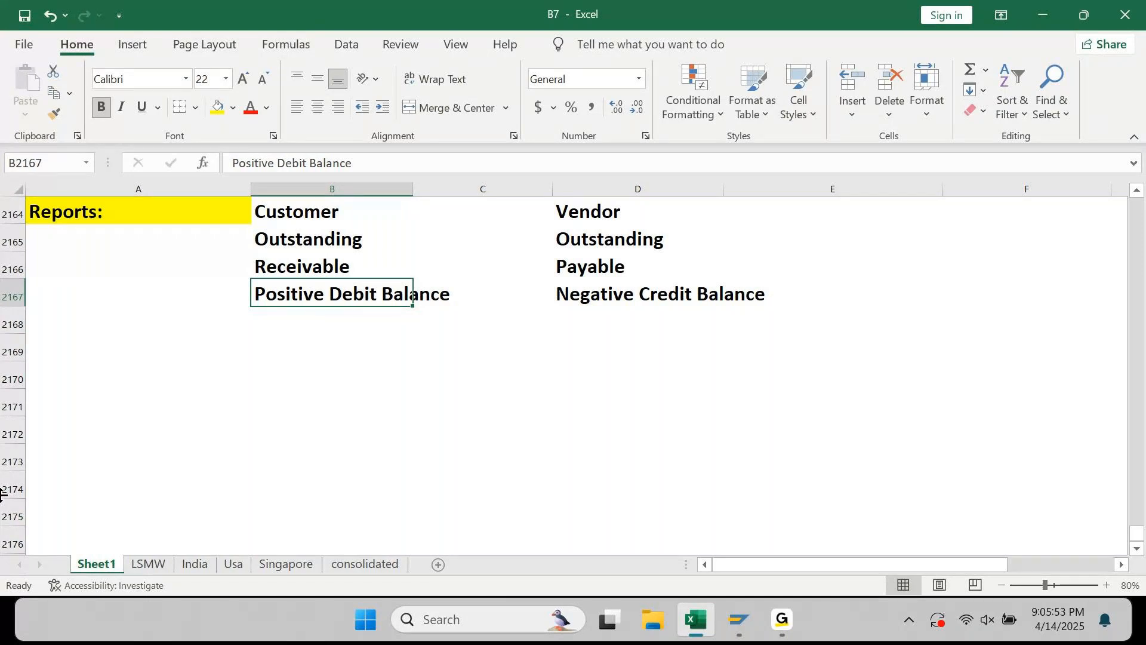
key(Down)
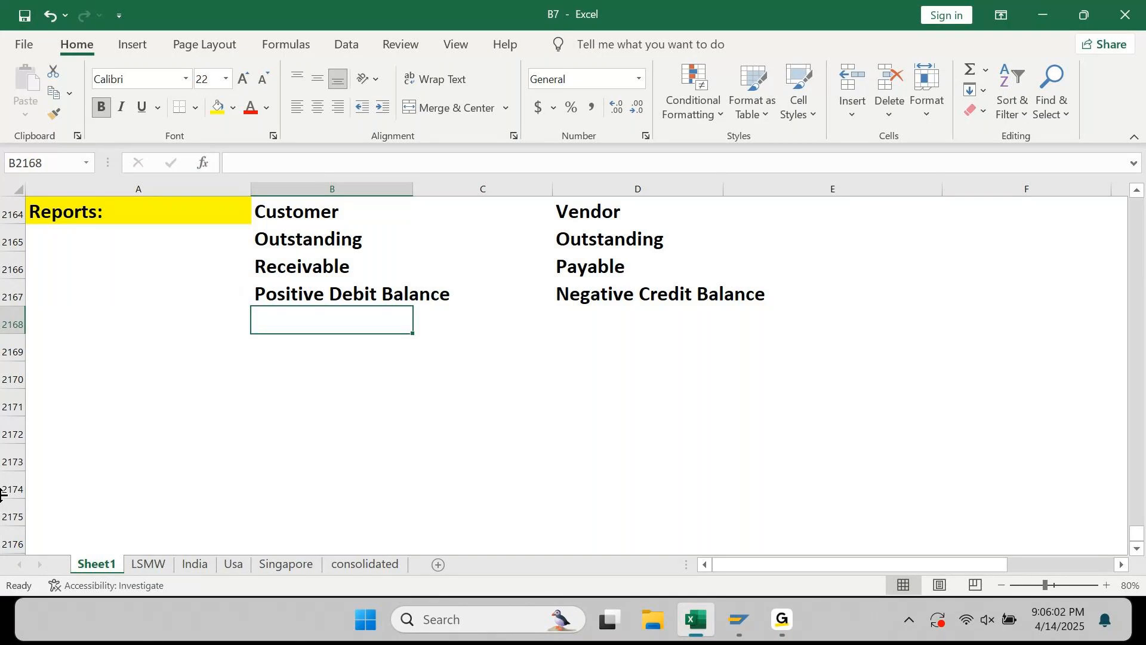
key(Right)
key(Right)
key(Down)
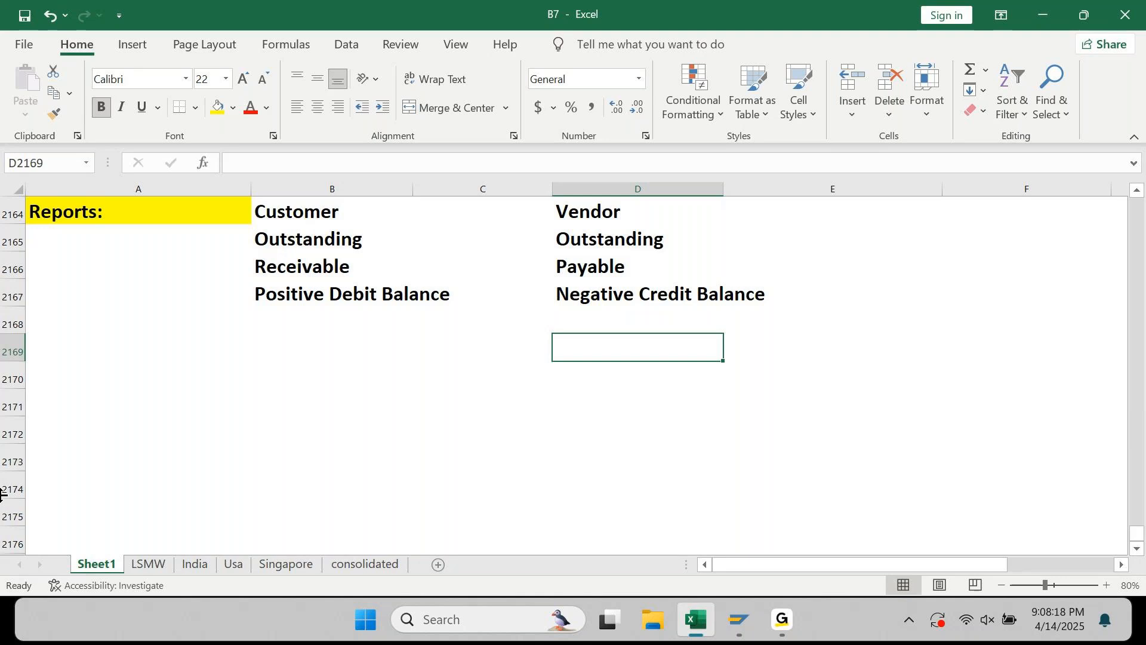
Enter "Logics" below the Reports heading in A2165 and fill that cell with yellow
key(Home)
key(ctrl+Up)
key(Down)
key(Down)
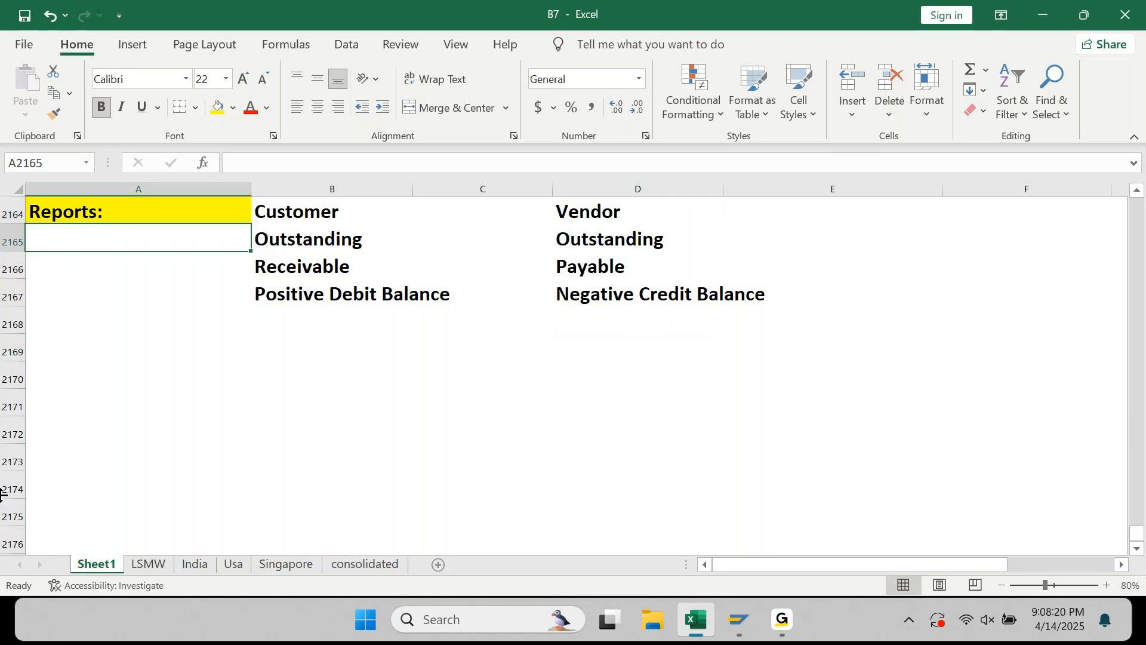
key(Up)
text(Logics)
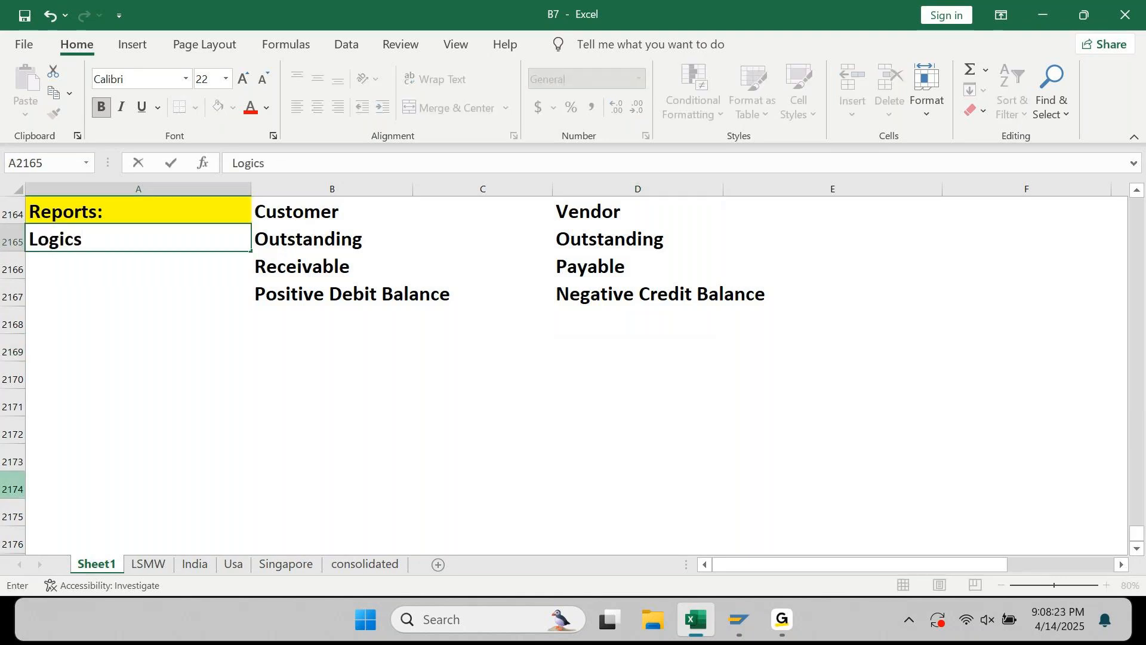
key(Return)
key(Up)
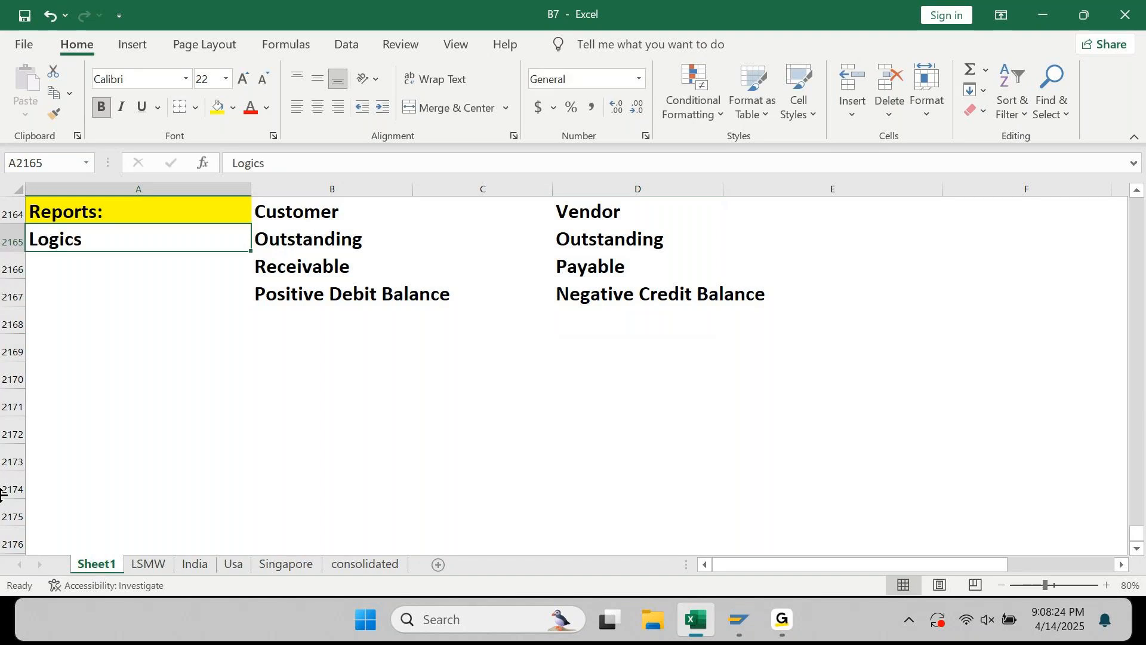
click(217, 111)
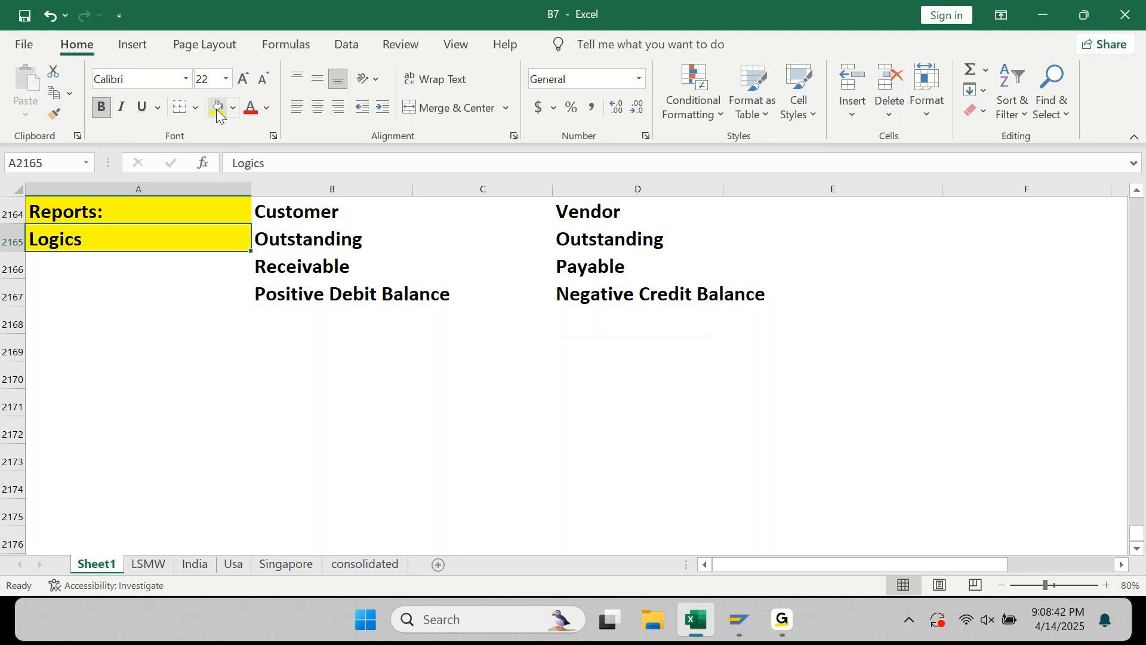
Switch to the SAP Easy Access session and open the vendor line item display with transaction FBL1N
click(785, 625)
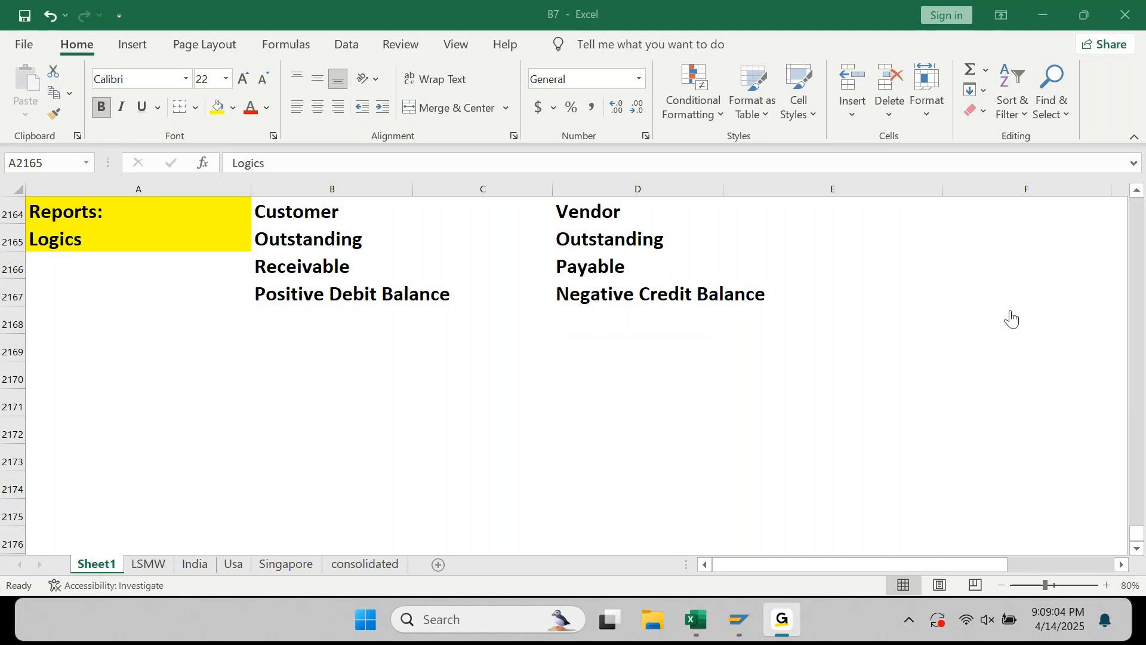
click(1049, 17)
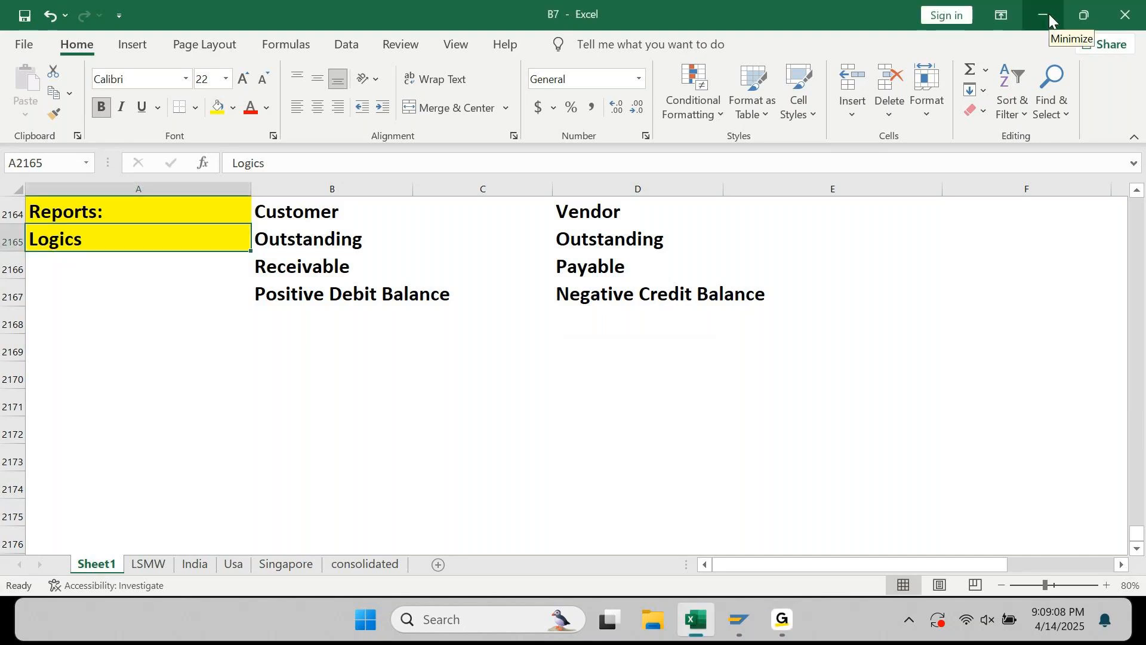
click(745, 633)
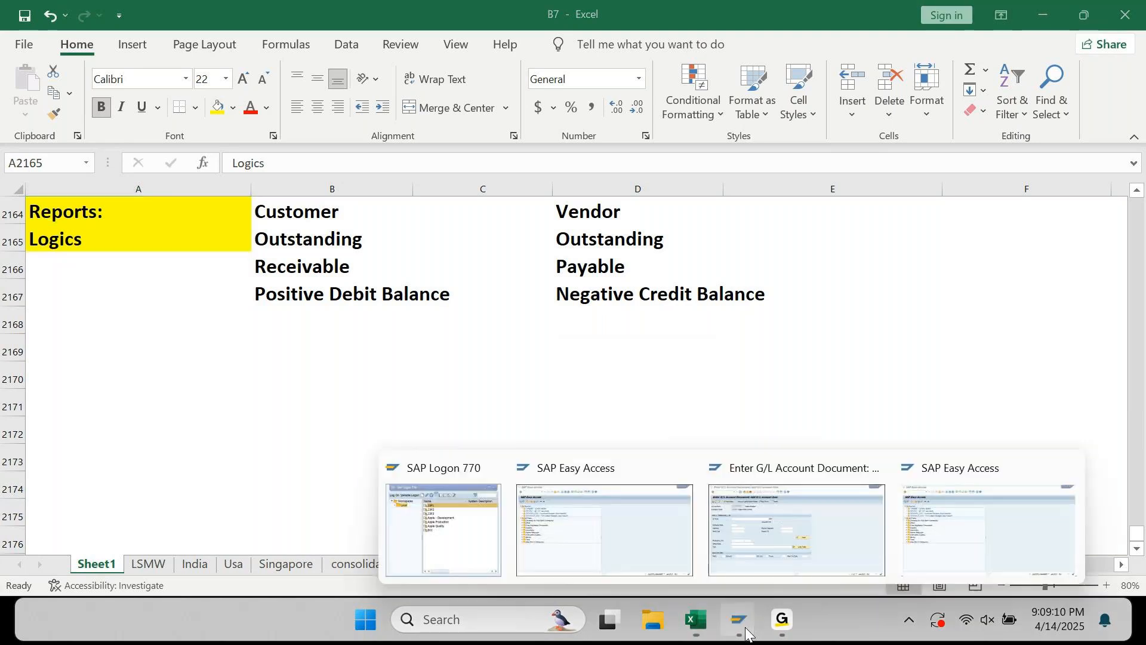
click(928, 522)
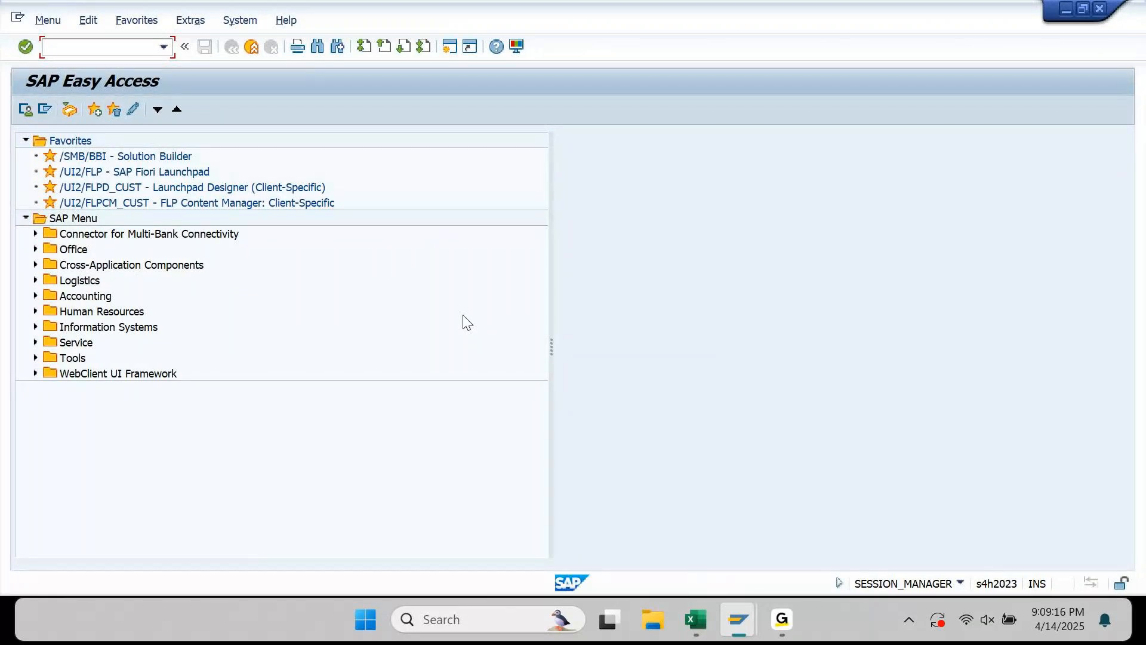
text(FBL1N)
key(Return)
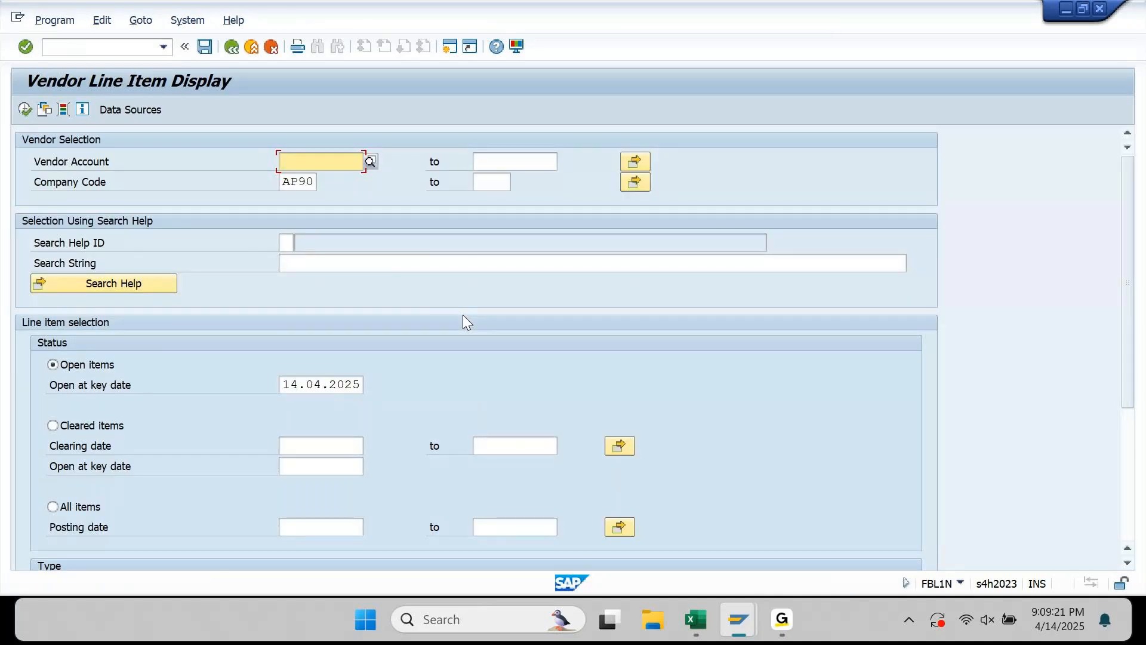
Run the vendor line item report for open items at 14.04.2025 in company code AP90, then return to the selection and run it again
key(Tab)
key(F8)
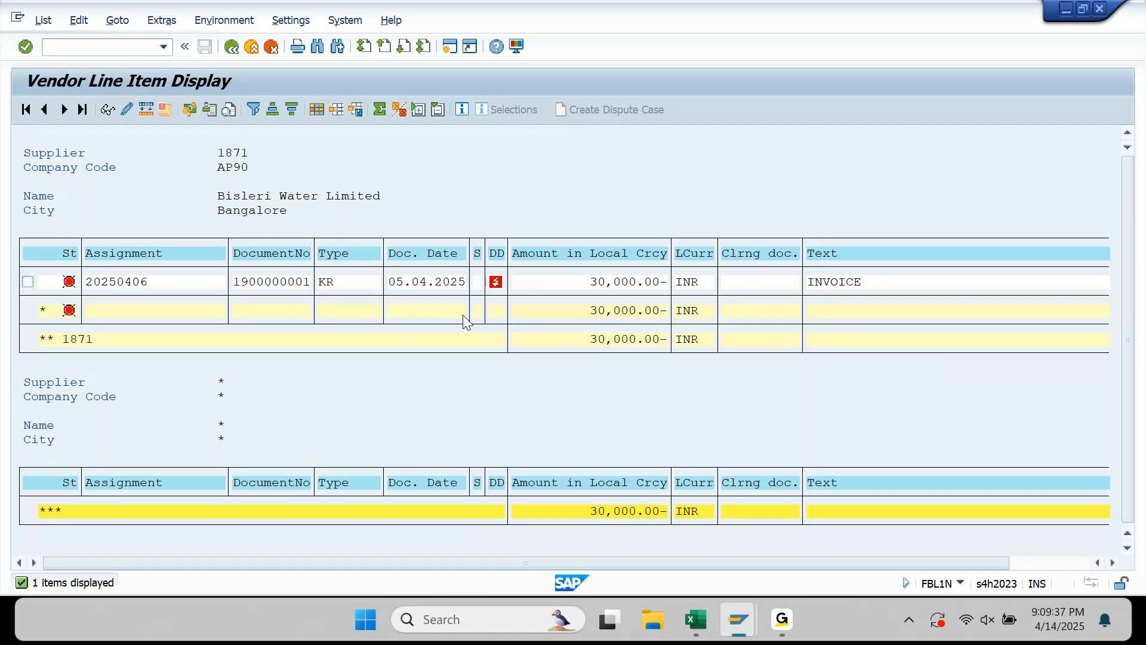
key(F3)
key(F3)
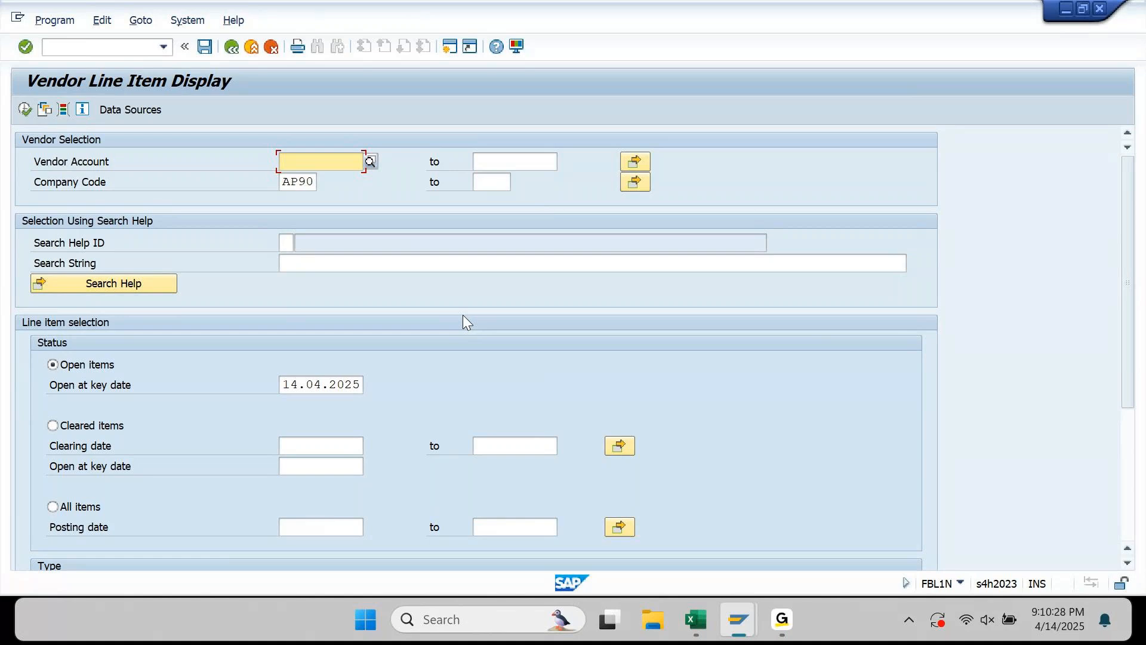
key(F8)
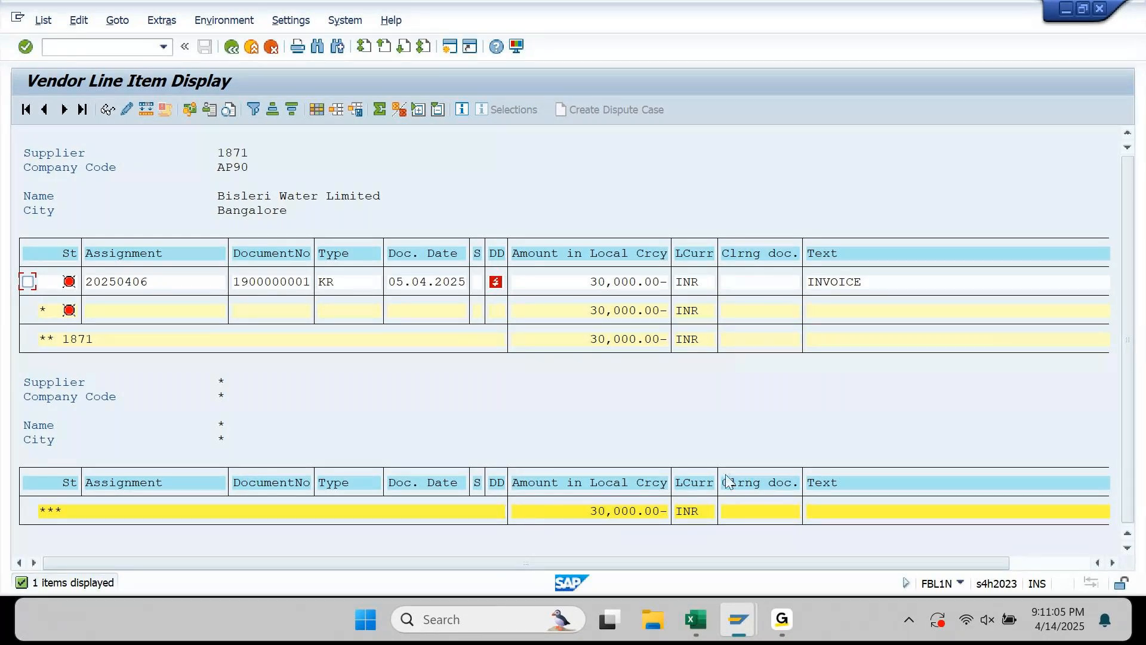
Switch back to the Excel workbook and review the Vendor and Customer Examples tables on Sheet1
mouse_move(776, 618)
click(780, 640)
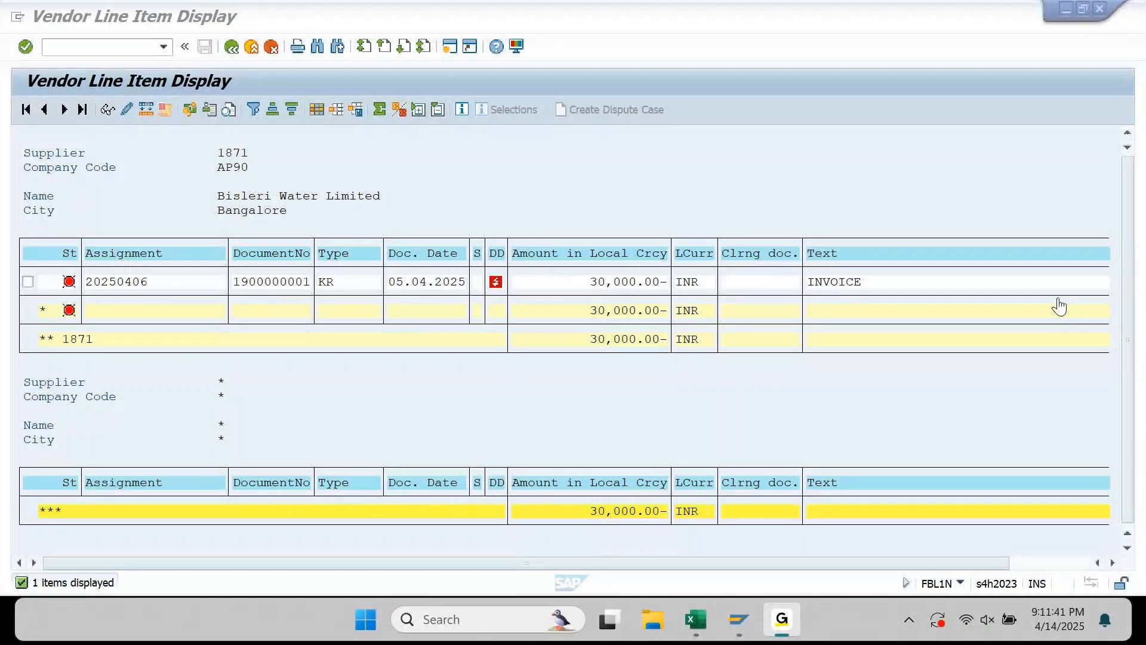
click(710, 625)
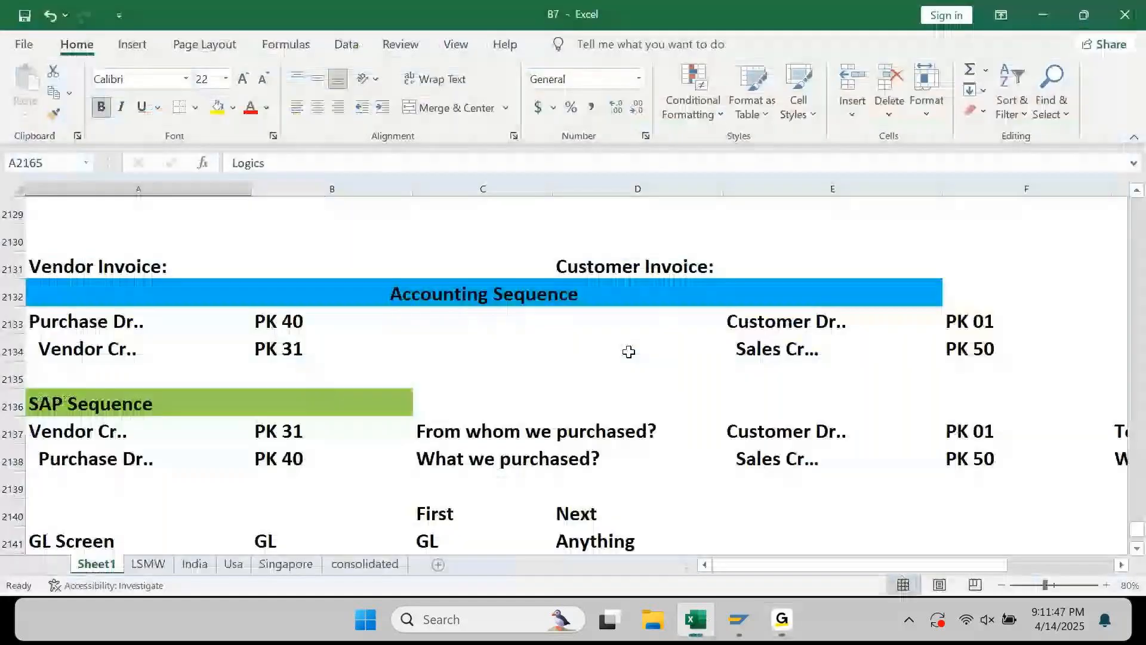
scroll(628, 352, up, 4)
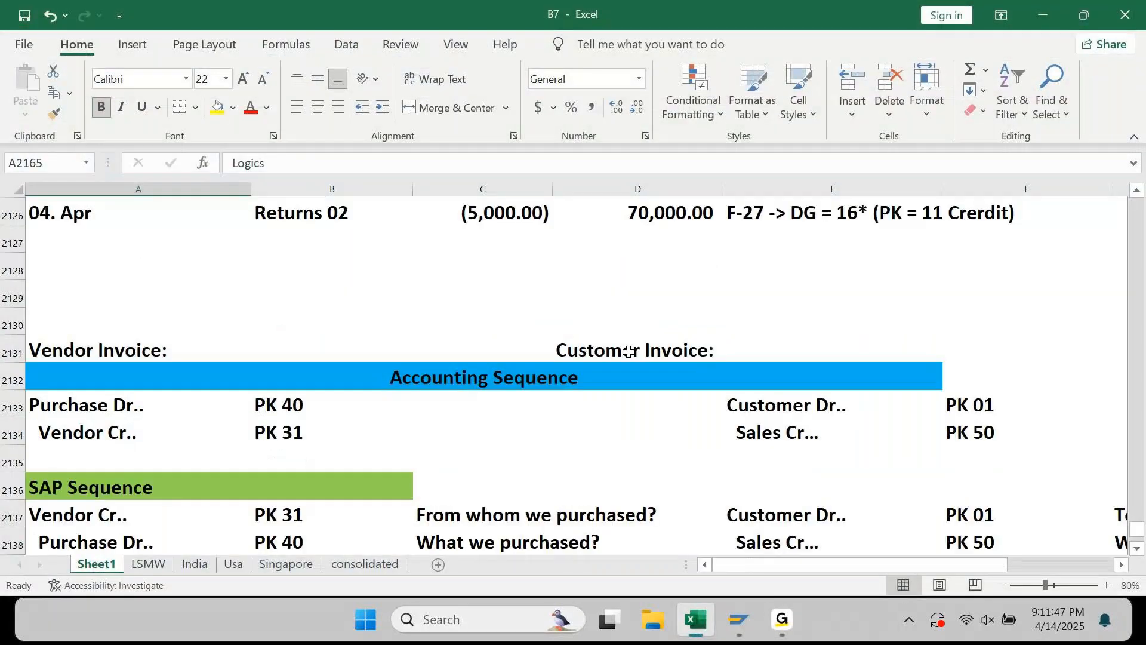
scroll(650, 271, up, 2)
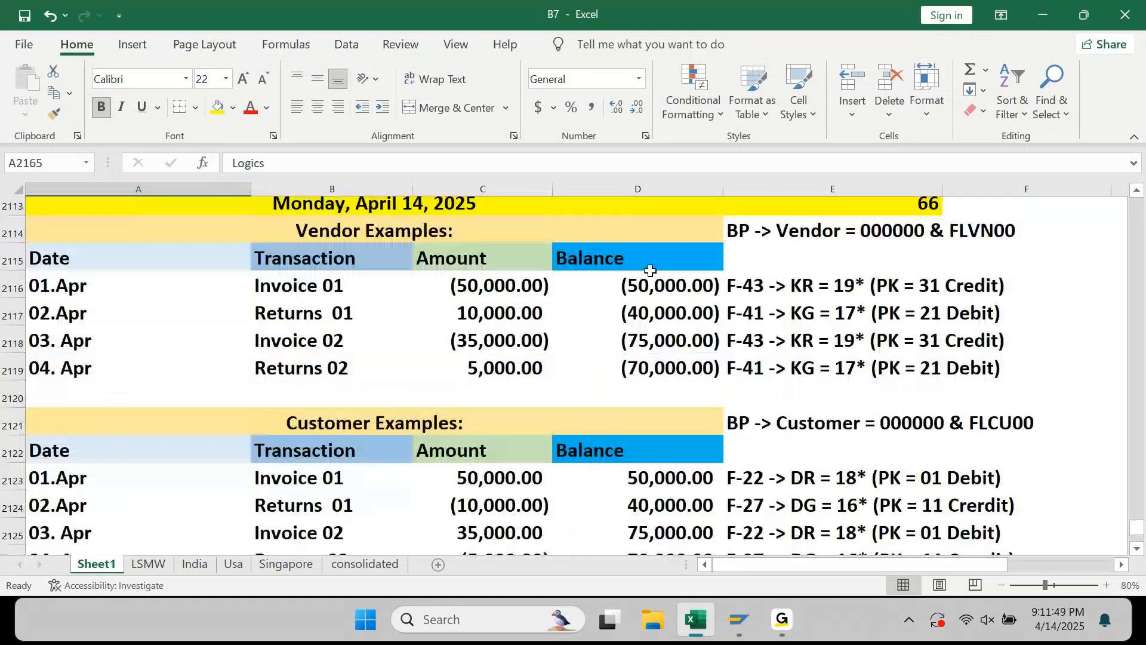
Examine the amounts and running balances of the Vendor Examples table in rows 2116 to 2119
scroll(650, 271, up, 1)
click(490, 320)
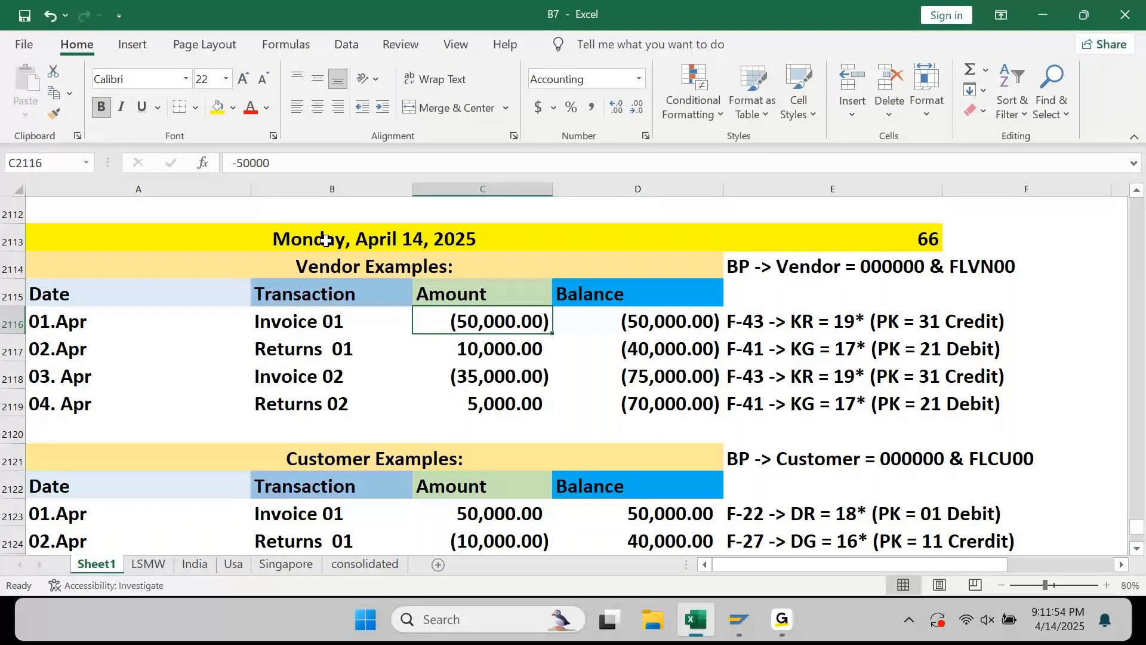
key(Left)
key(Left)
key(Right)
key(Right)
key(Right)
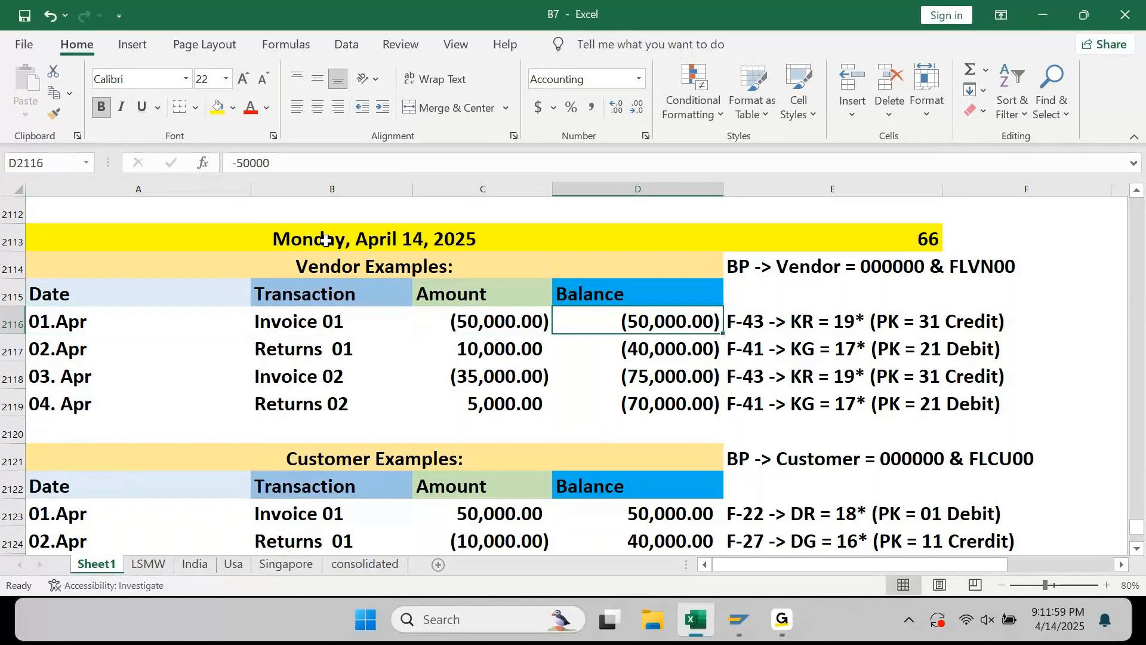
key(Down)
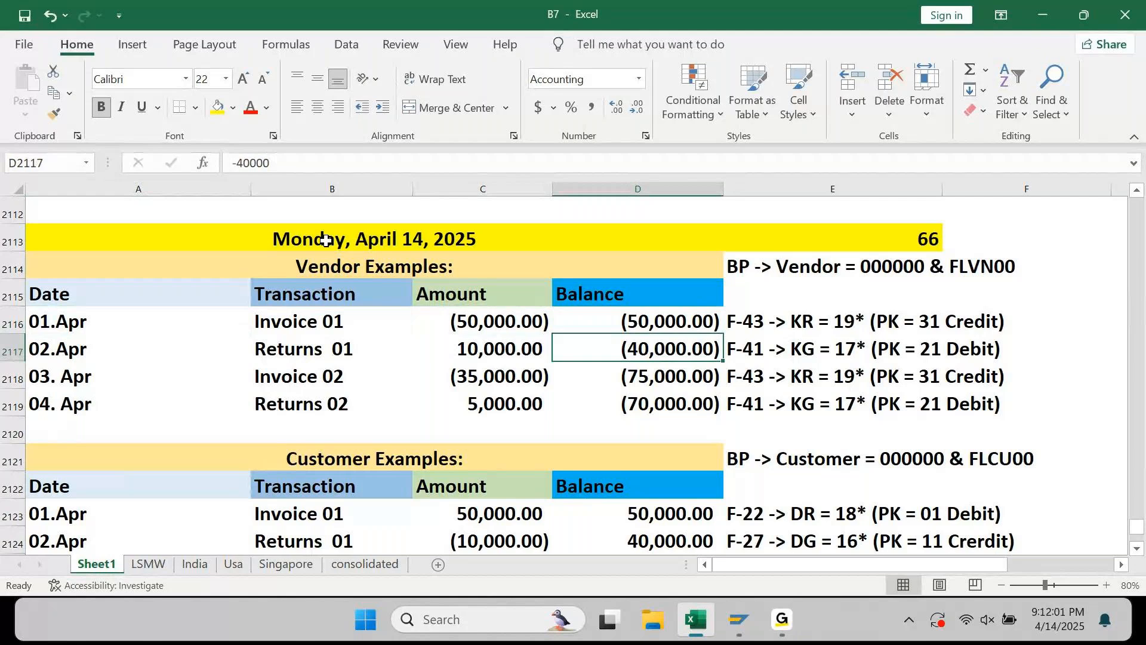
key(Down)
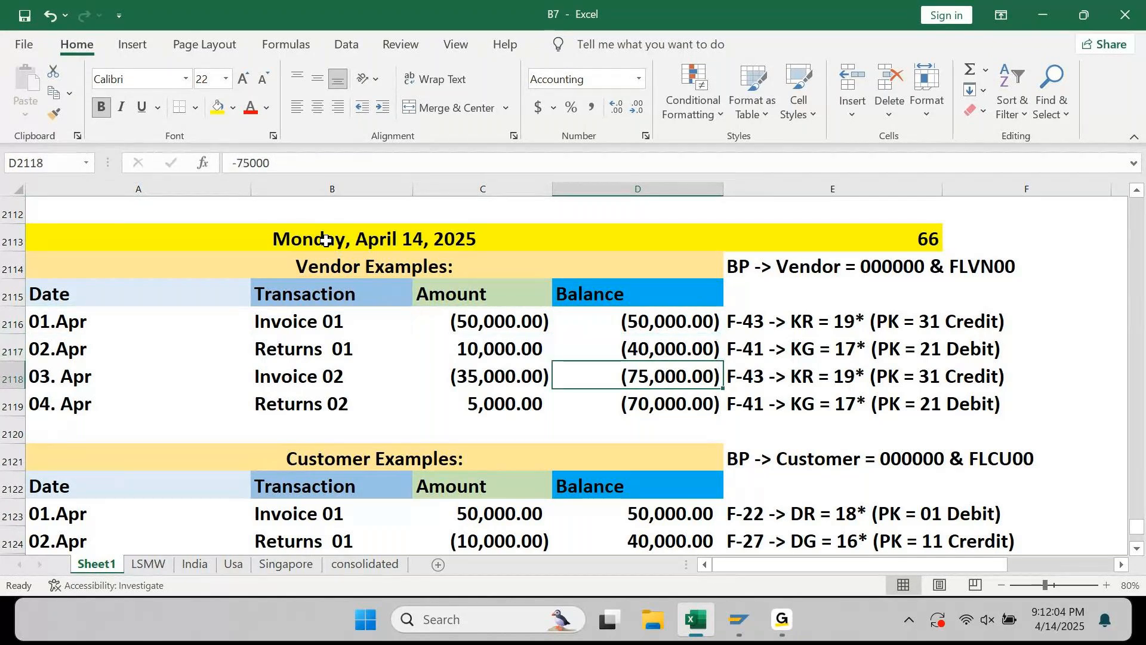
key(Down)
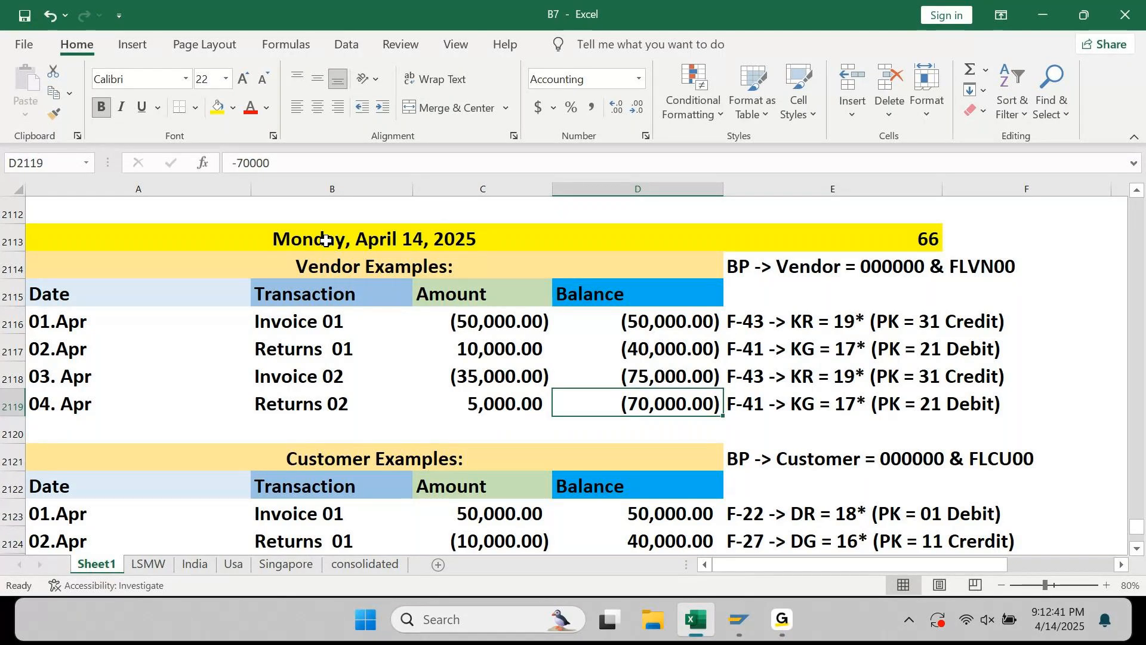
Save the workbook and review the vendor transactions, balances and posting key notes in rows 2116 to 2119
click(156, 336)
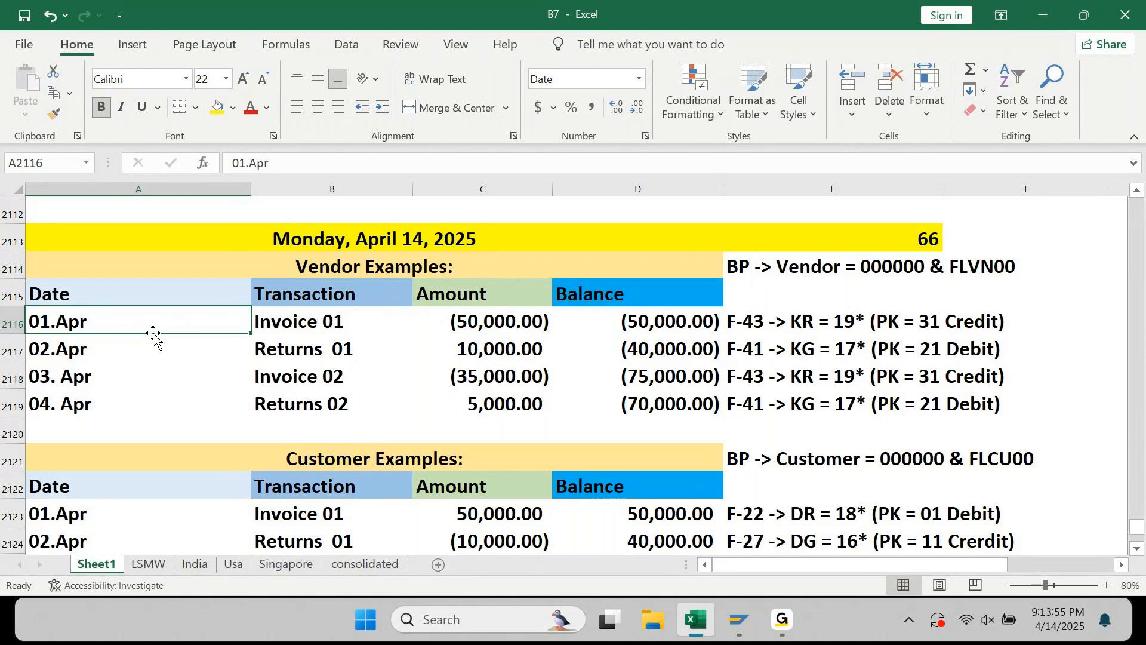
key(Right)
key(Right)
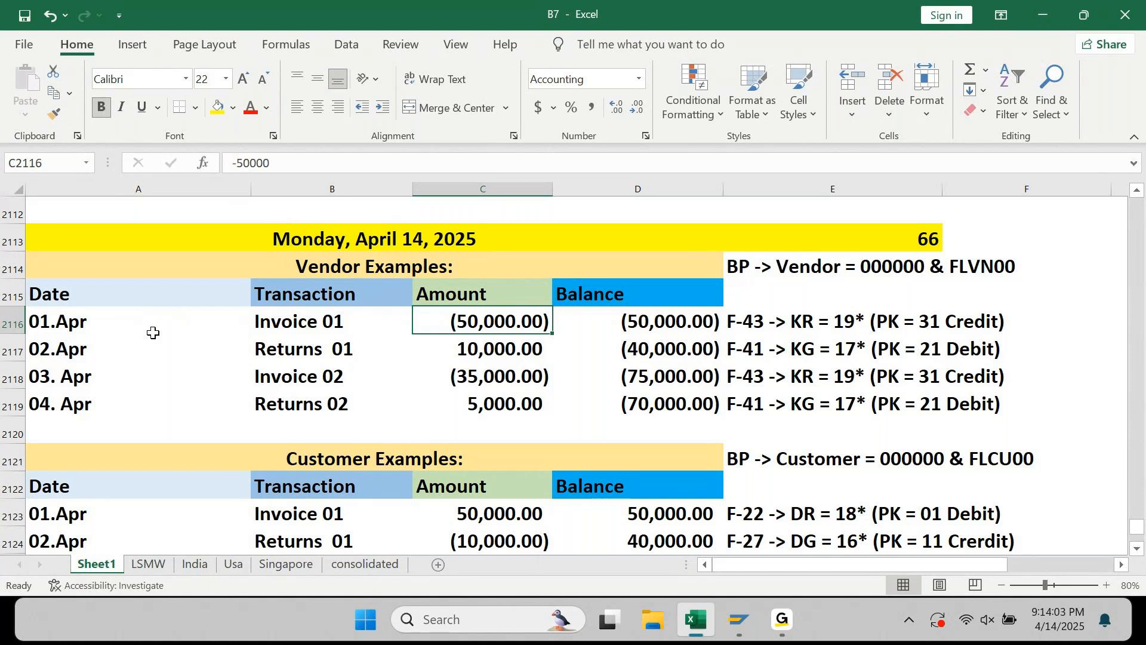
key(ctrl+s)
click(339, 338)
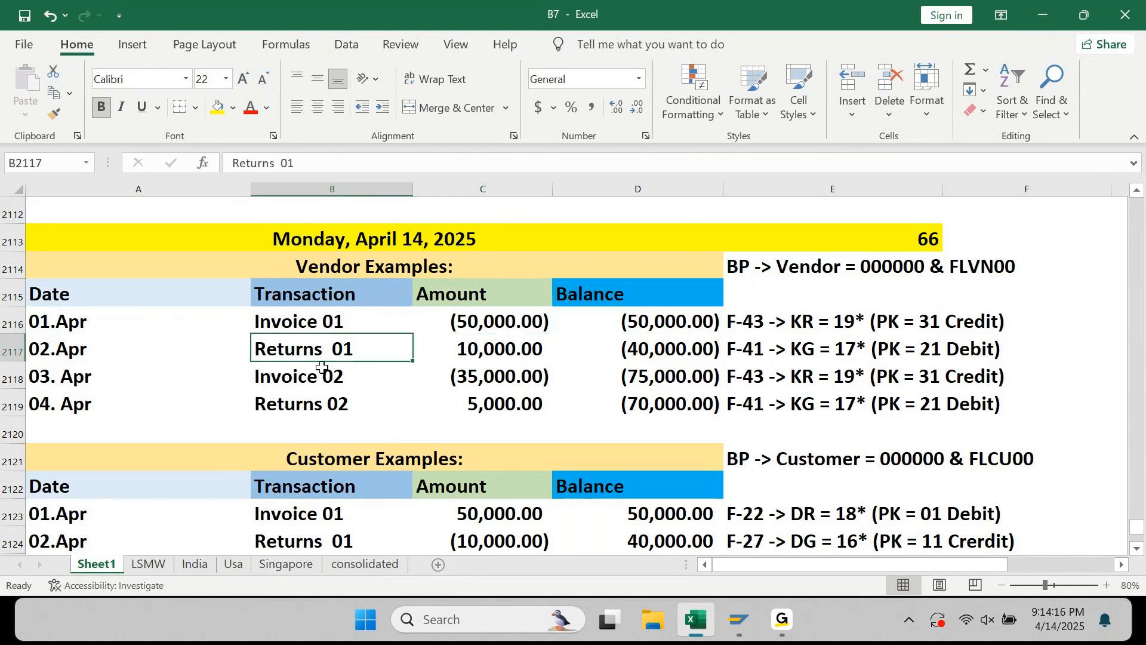
drag(642, 321, 646, 416)
click(772, 331)
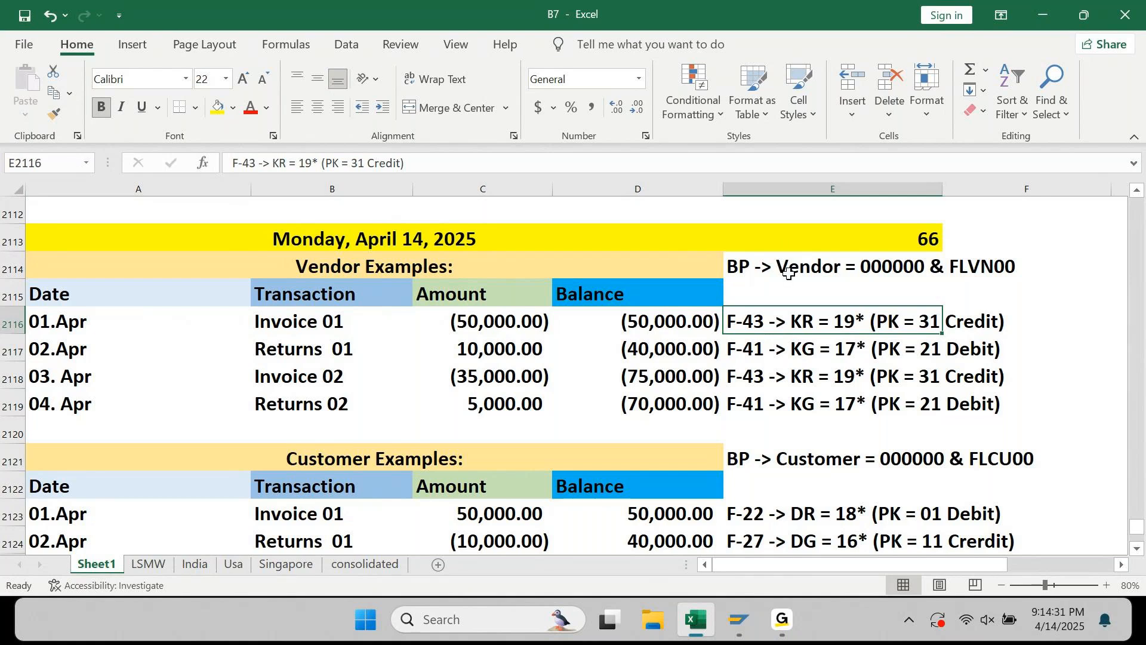
Review the notes on accounting sequence, SAP sequence, Scenario 1 and invoice document types below the examples
scroll(789, 272, down, 3)
scroll(788, 273, down, 3)
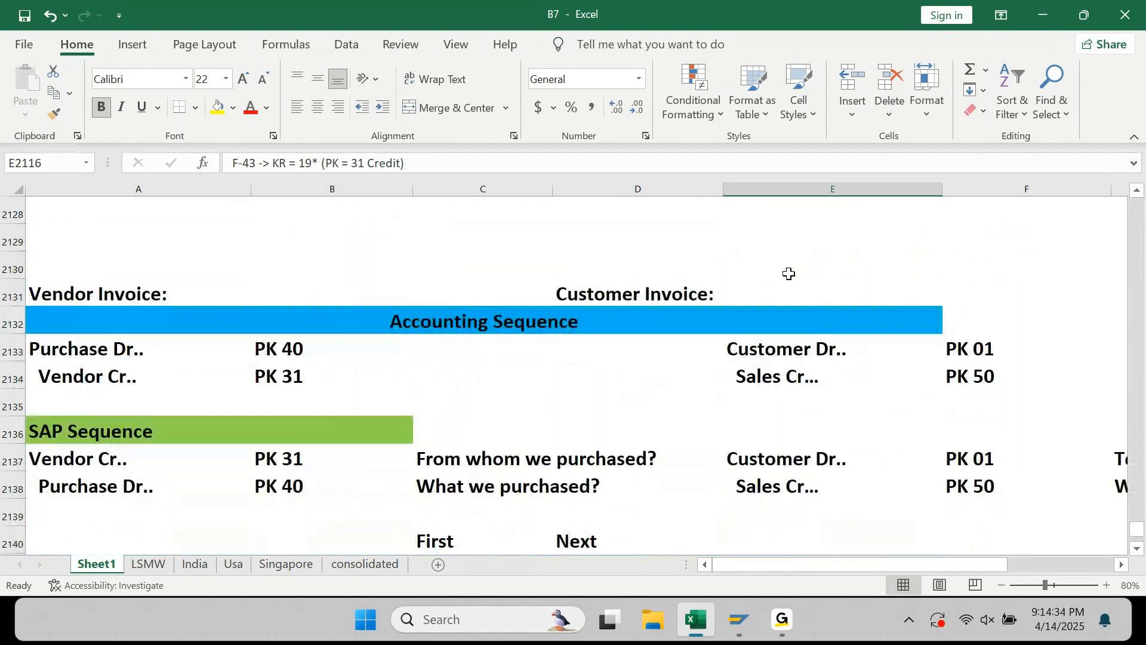
scroll(419, 404, down, 2)
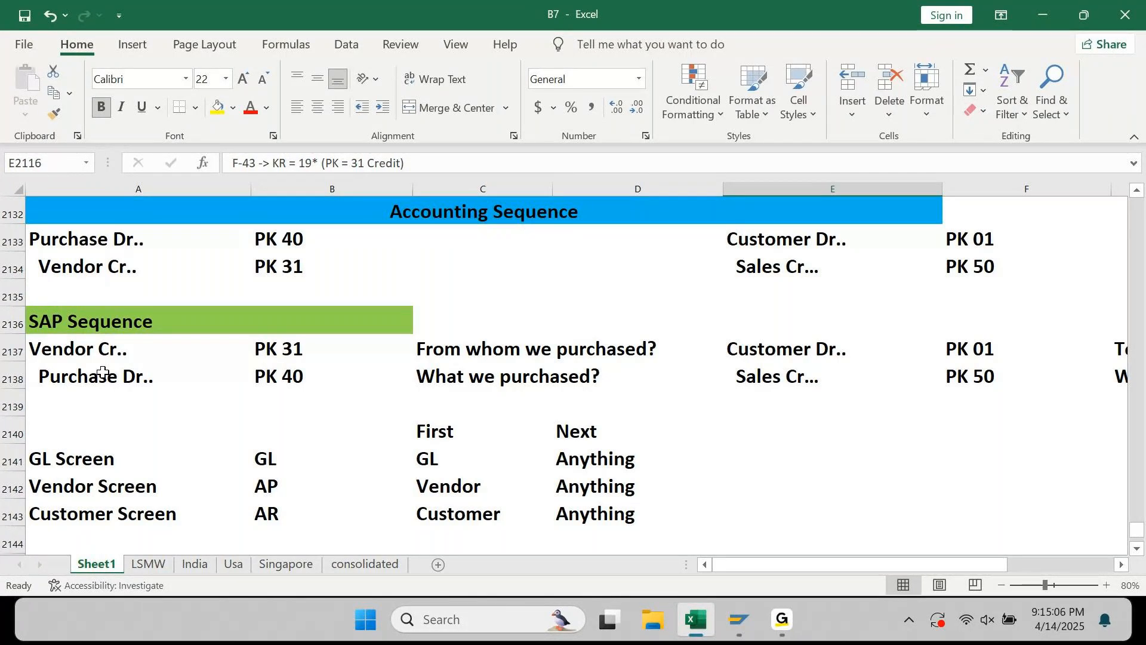
scroll(220, 466, down, 2)
scroll(219, 465, down, 2)
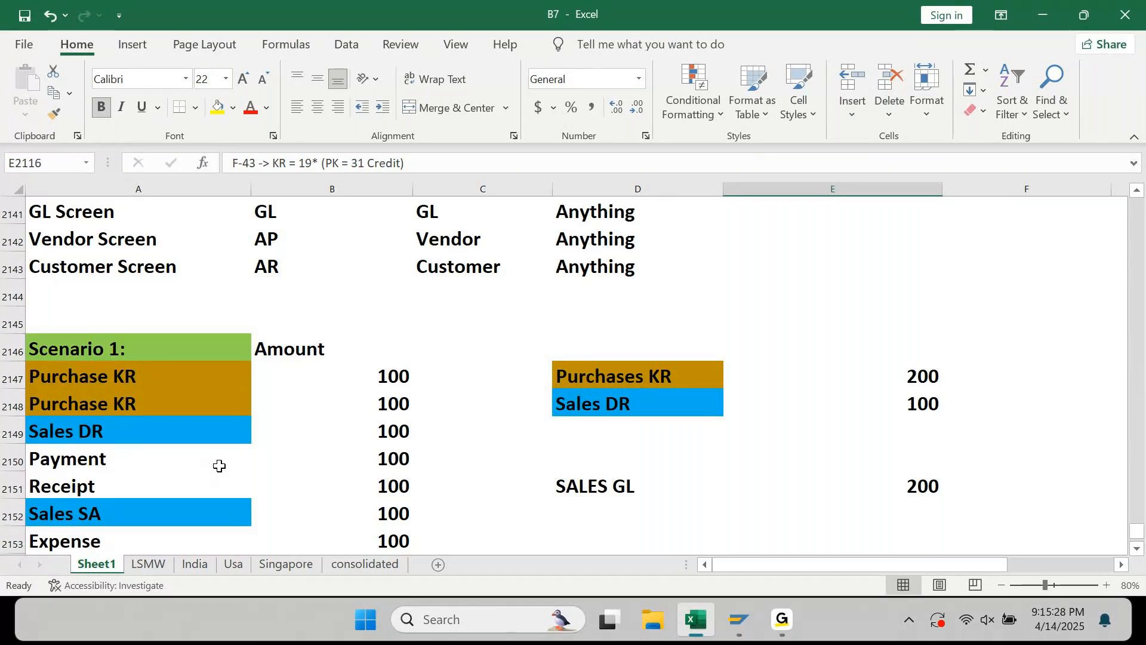
scroll(425, 367, down, 3)
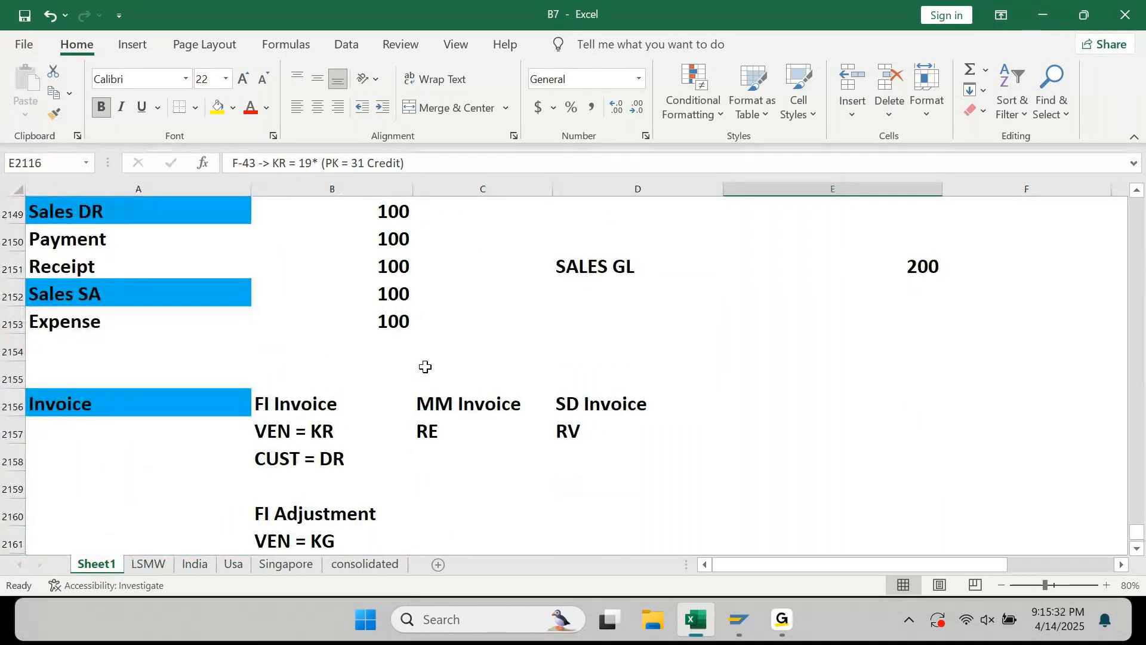
Enter the heading "Payments" in cell A2171, below the Logics notes
scroll(425, 366, down, 6)
click(425, 366)
key(Left)
key(Left)
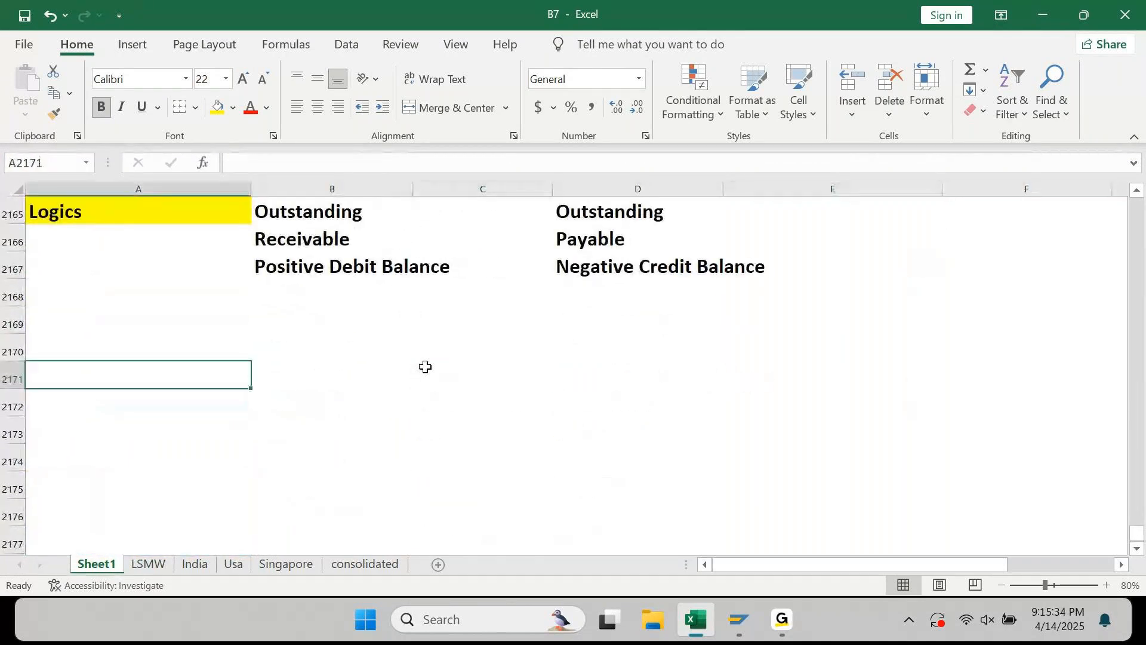
key(Down)
key(Up)
text(pAYMENTS)
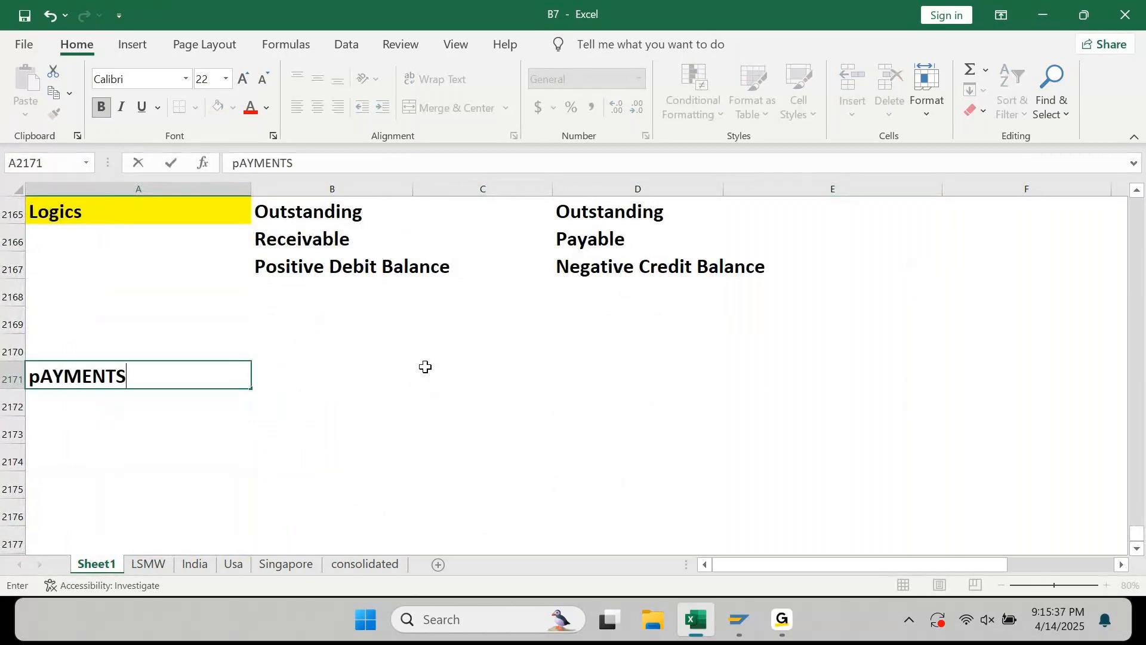
key(Return)
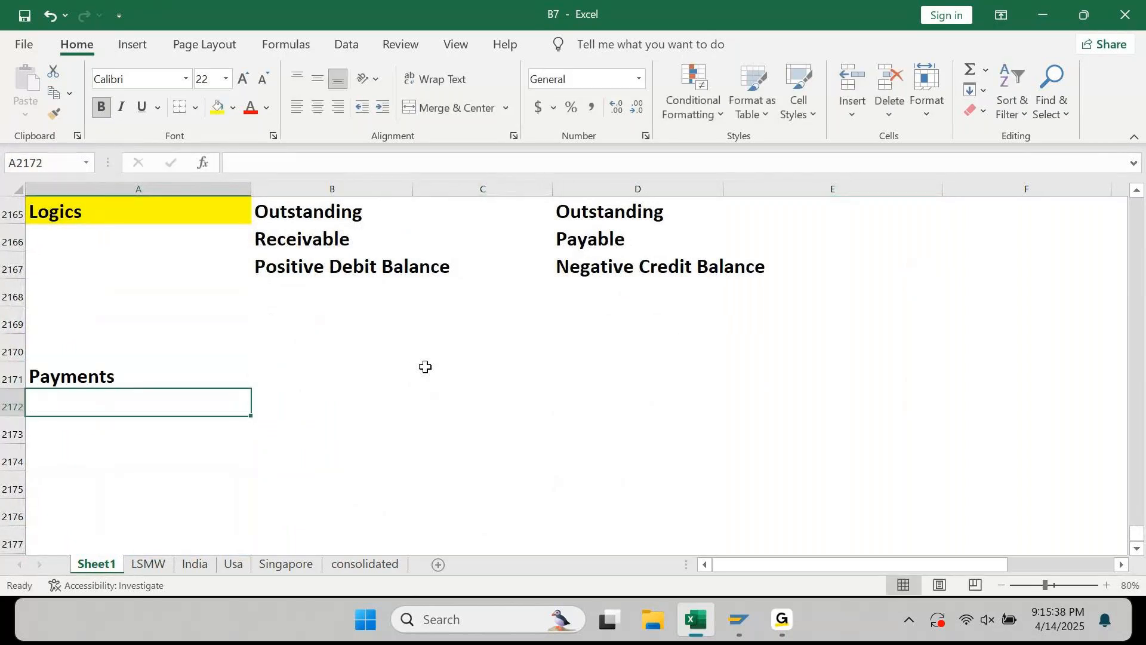
Fill the Payments heading cell A2171 with the standard light green
key(Up)
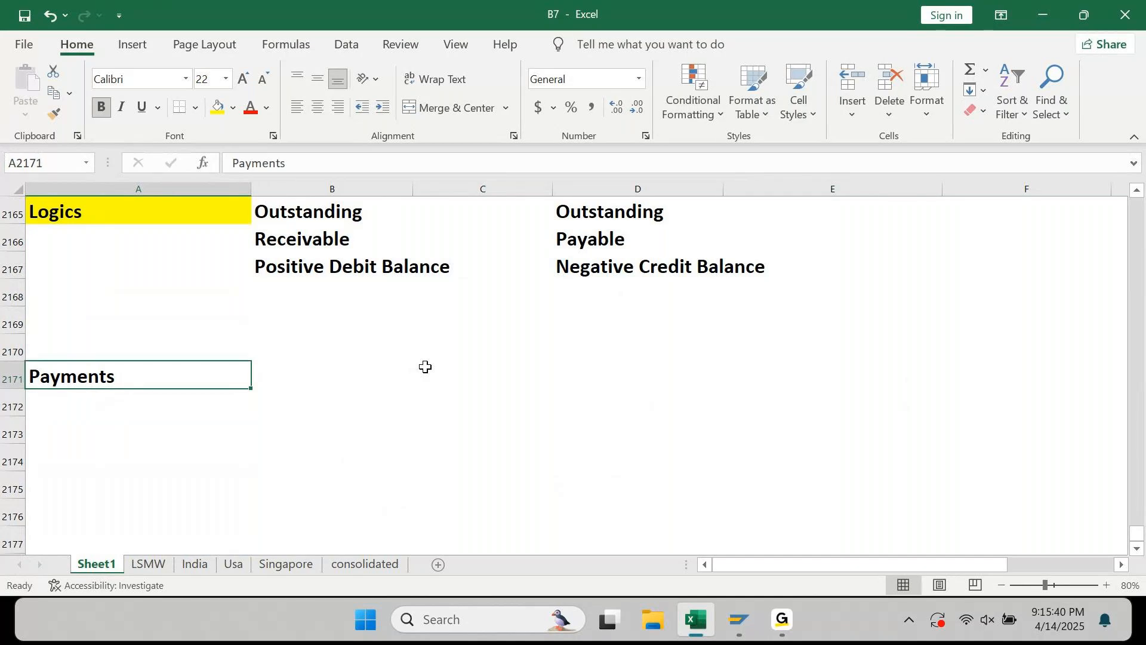
click(233, 108)
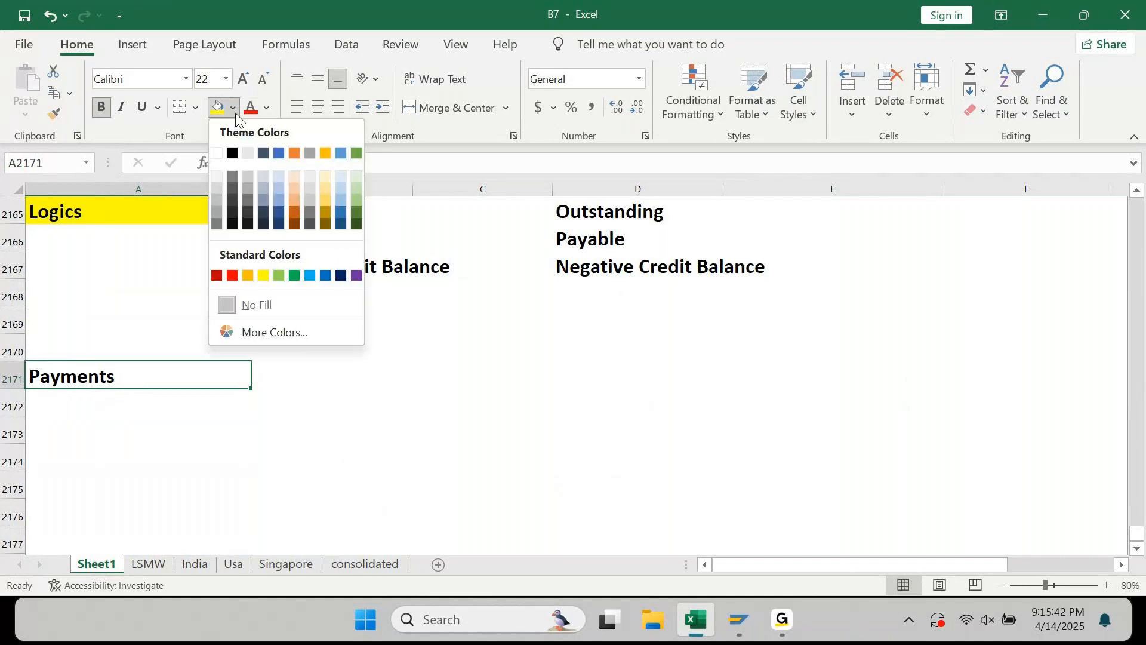
click(279, 276)
key(Up)
key(Down)
key(ctrl+Down)
key(ctrl+Up)
key(Up)
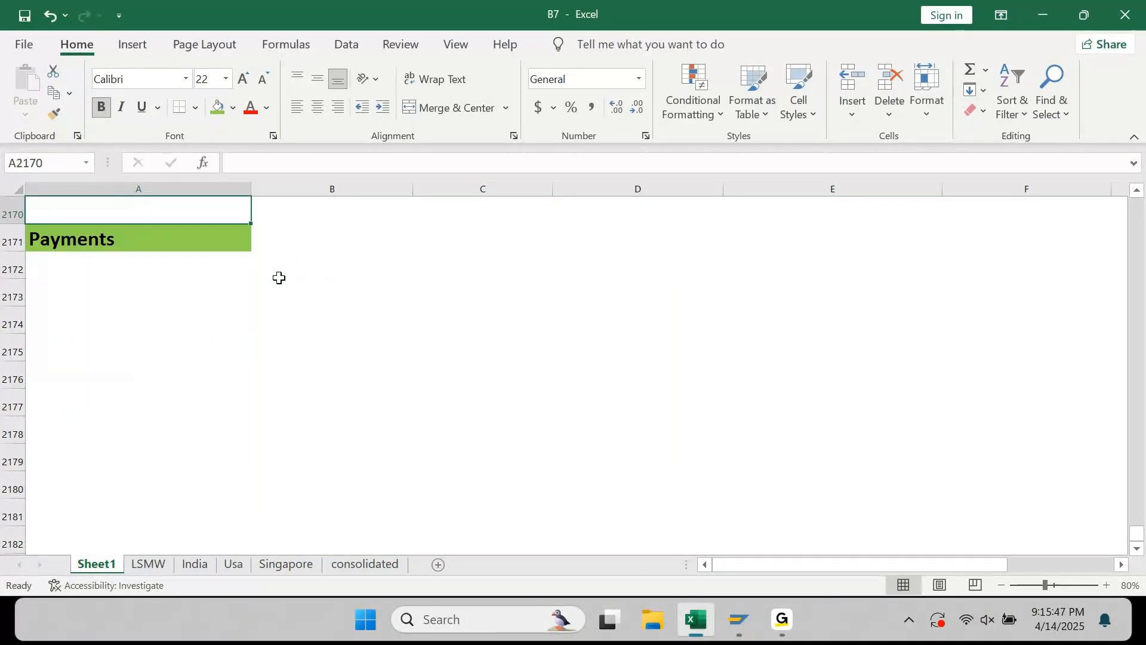
key(Down)
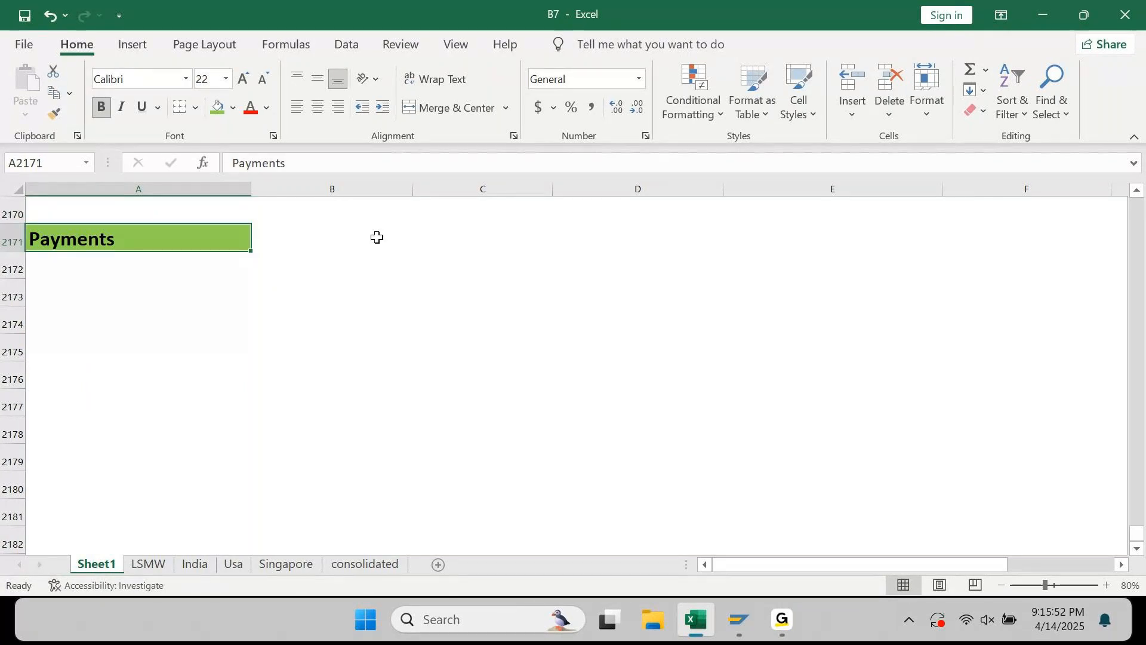
Return to the Excel workbook and review the invoice, adjustment and report logic notes above the Payments heading
click(786, 605)
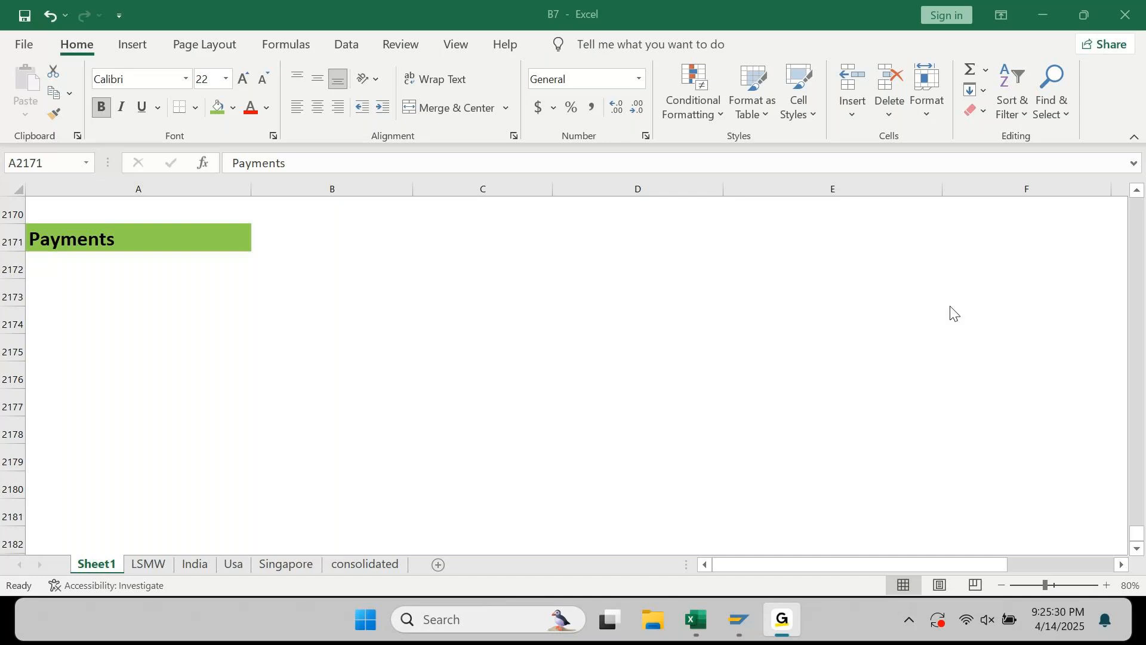
click(702, 623)
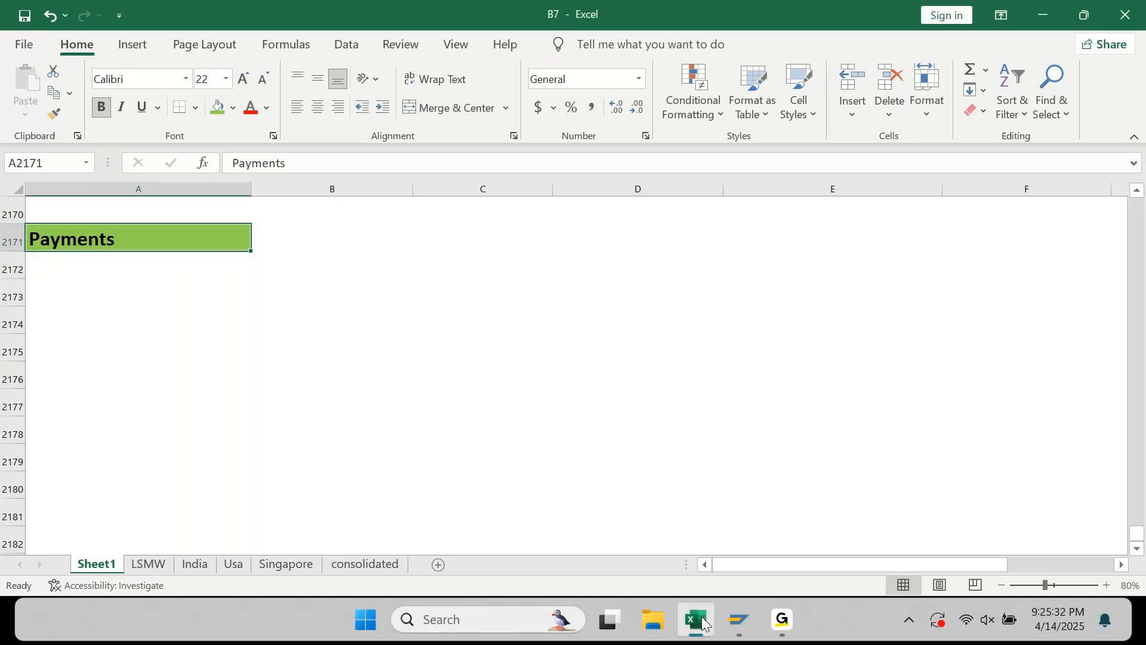
key(Up)
key(Up)
key(Up)
key(Up)
key(Up)
key(Up)
key(Up)
key(Up)
key(Up)
key(Up)
key(Up)
key(Up)
key(Up)
key(Up)
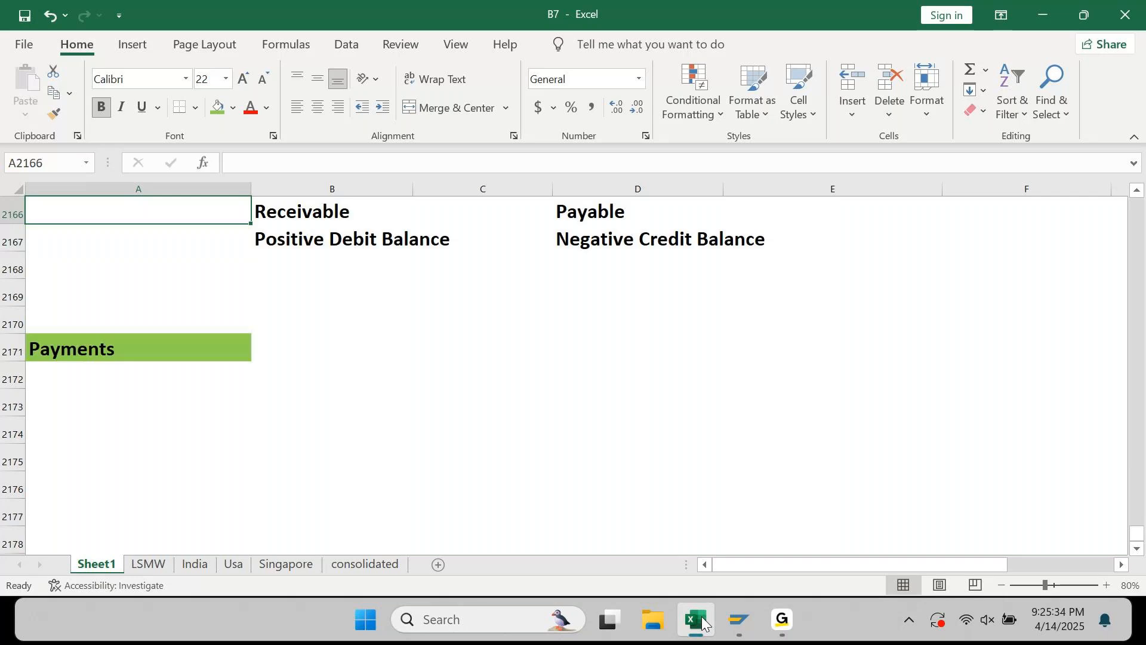
key(Up)
key(Up)
key(Up)
key(Up)
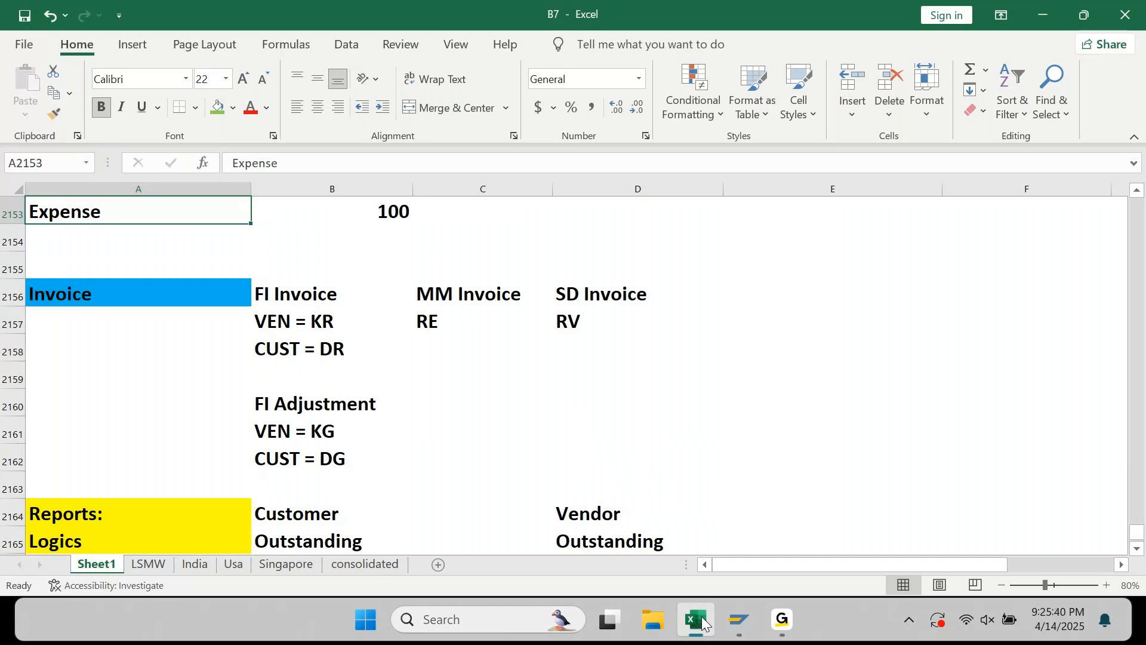
key(Up)
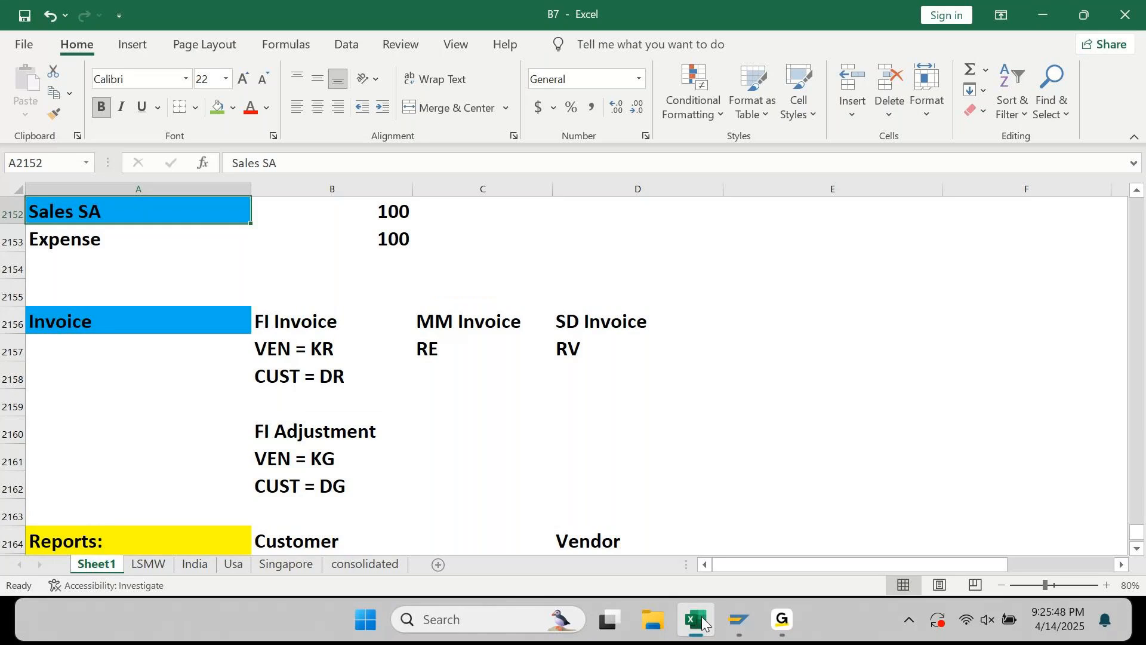
key(Down)
key(Down)
key(Down)
key(Down)
key(Down)
key(Down)
key(Down)
key(Down)
key(Down)
key(Down)
key(Down)
key(Down)
key(Down)
key(Down)
key(Down)
key(Down)
key(Down)
key(Down)
key(Down)
key(Down)
key(Down)
key(Down)
key(Down)
key(Down)
key(Down)
key(Down)
key(Down)
key(Down)
key(Down)
key(Down)
key(Down)
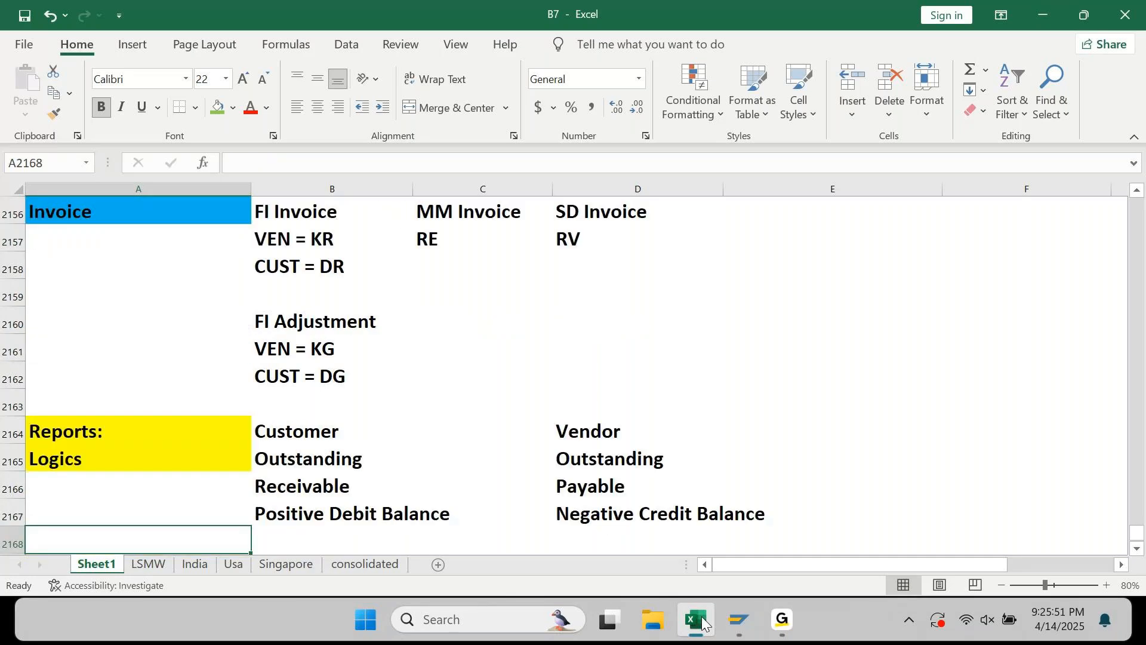
key(Up)
key(Up)
key(Up)
key(Up)
key(Up)
key(Up)
key(Up)
key(Up)
key(Up)
key(Up)
key(Up)
key(Up)
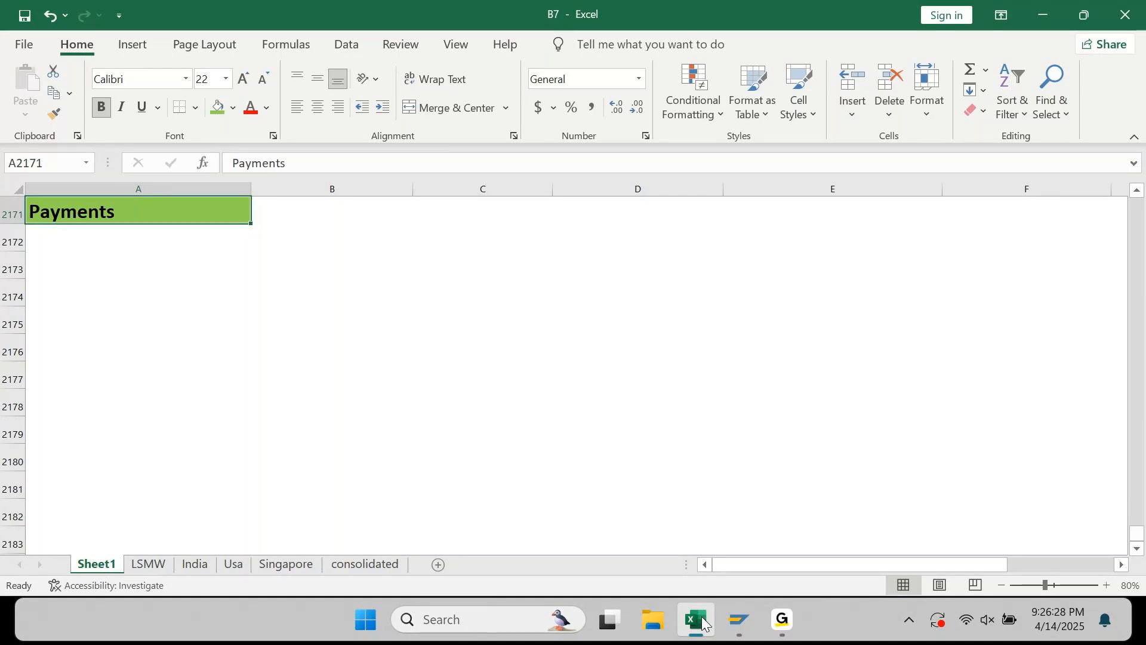
click(796, 621)
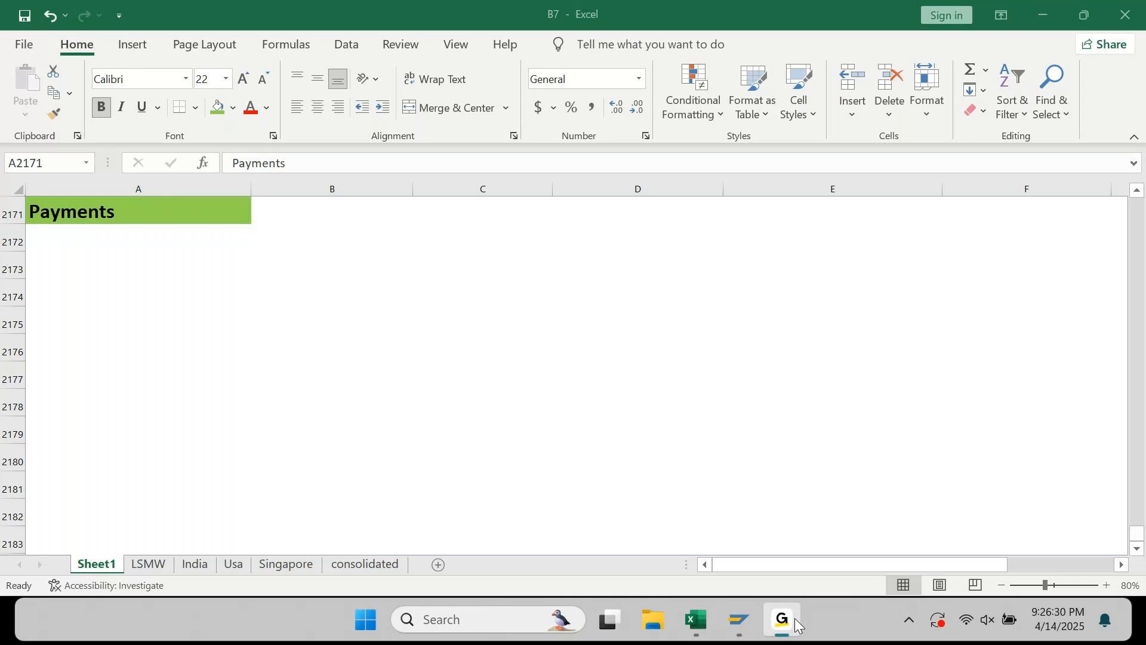